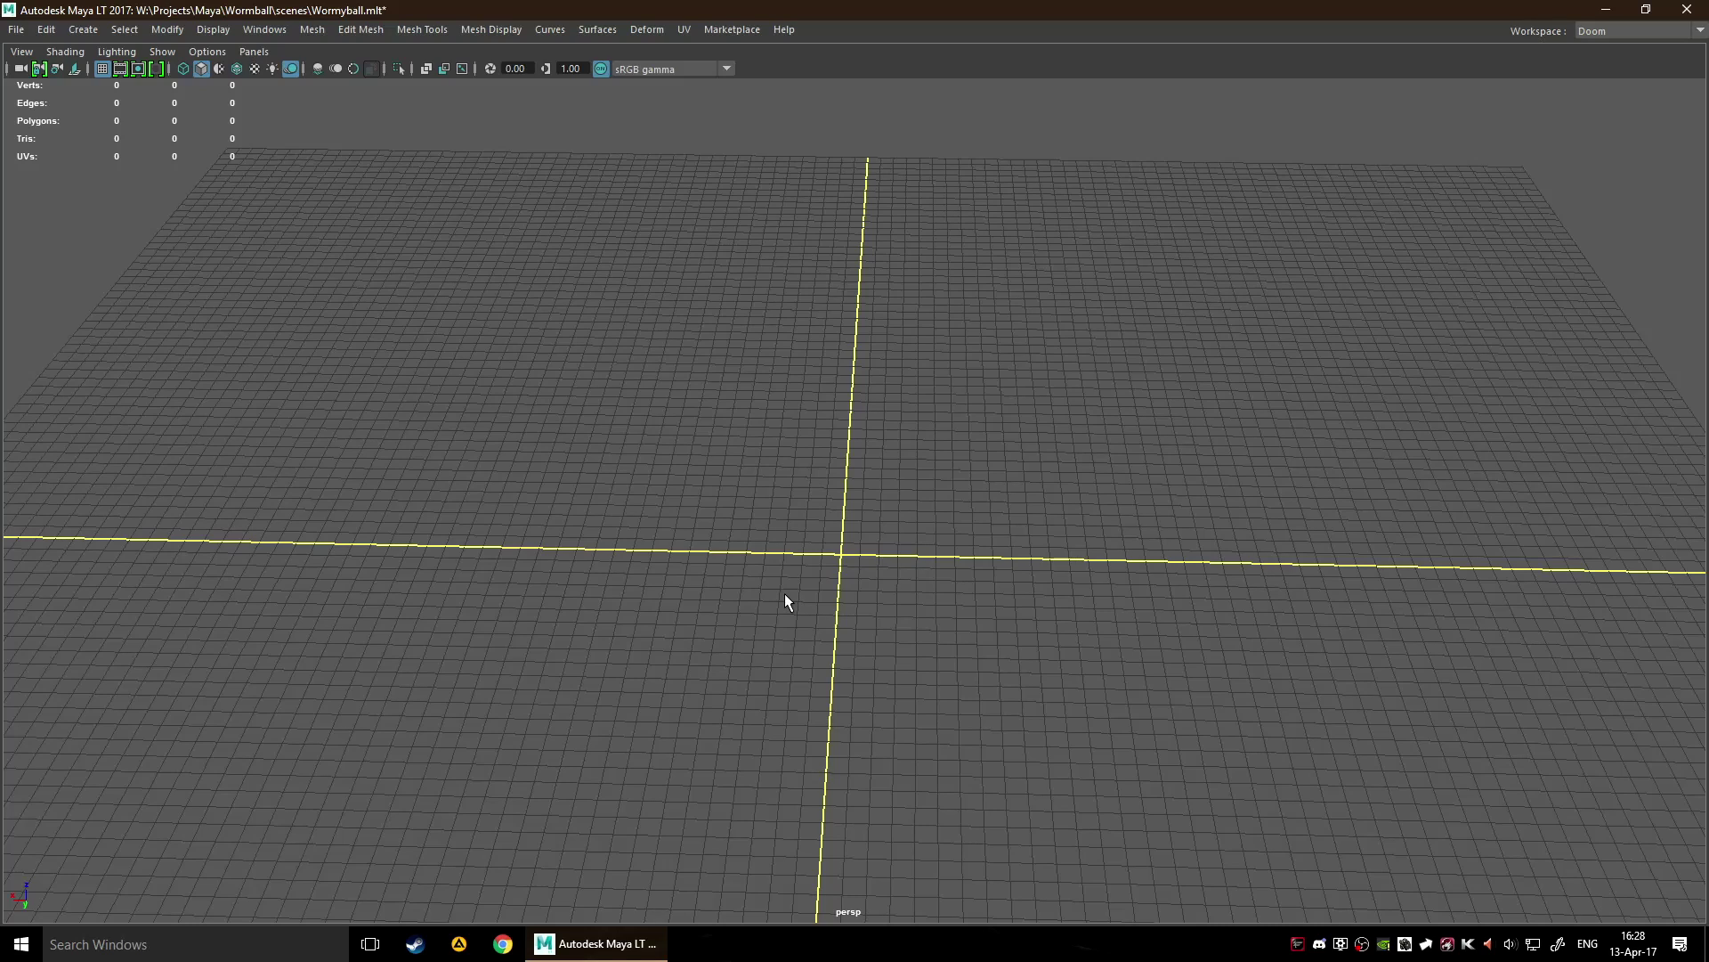
Create a polygon cube at the grid origin and frame it in the perspective view.
{"action": "left_click_drag", "start_coordinate": [783, 593], "coordinate": [907, 482], "text": "alt"}
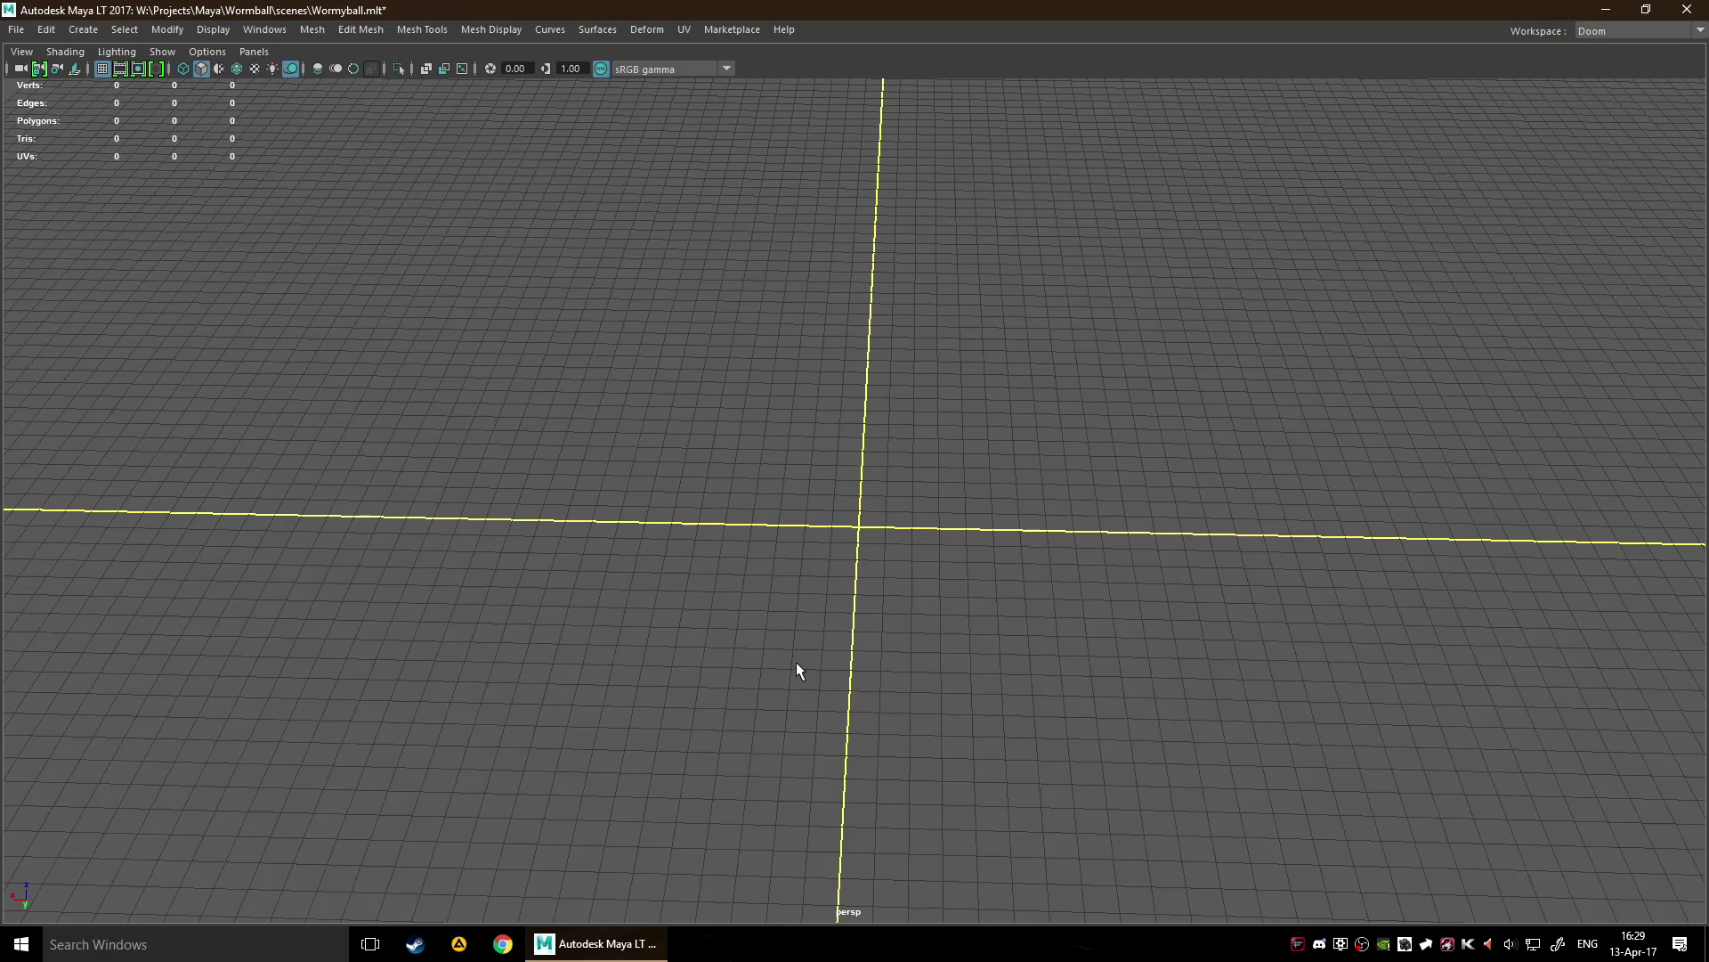
{"action": "right_click_drag", "start_coordinate": [880, 526], "coordinate": [882, 581], "text": "shift"}
{"action": "key", "text": "f"}
{"action": "scroll", "coordinate": [969, 526], "scroll_direction": "up", "scroll_amount": 5}
{"action": "scroll", "coordinate": [969, 526], "scroll_direction": "down", "scroll_amount": 6}
{"action": "left_click_drag", "start_coordinate": [1042, 545], "coordinate": [814, 520], "text": "alt"}
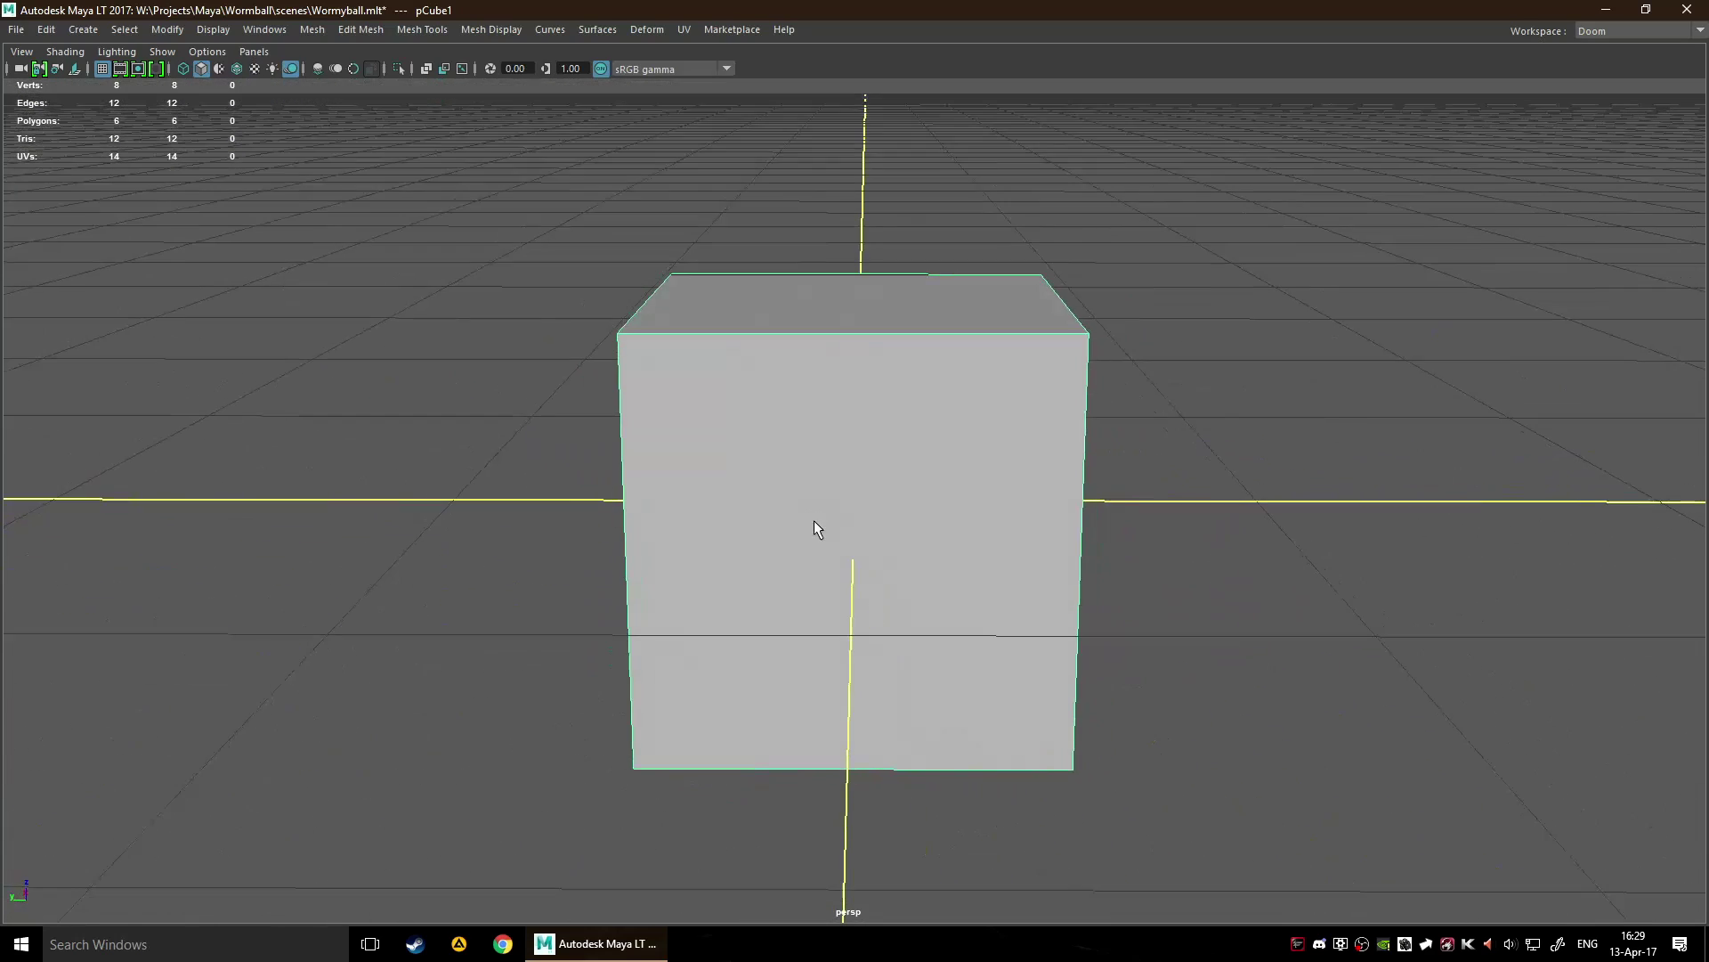
{"action": "scroll", "coordinate": [828, 561], "scroll_direction": "down", "scroll_amount": 7}
{"action": "left_click_drag", "start_coordinate": [835, 584], "coordinate": [896, 587], "text": "alt"}
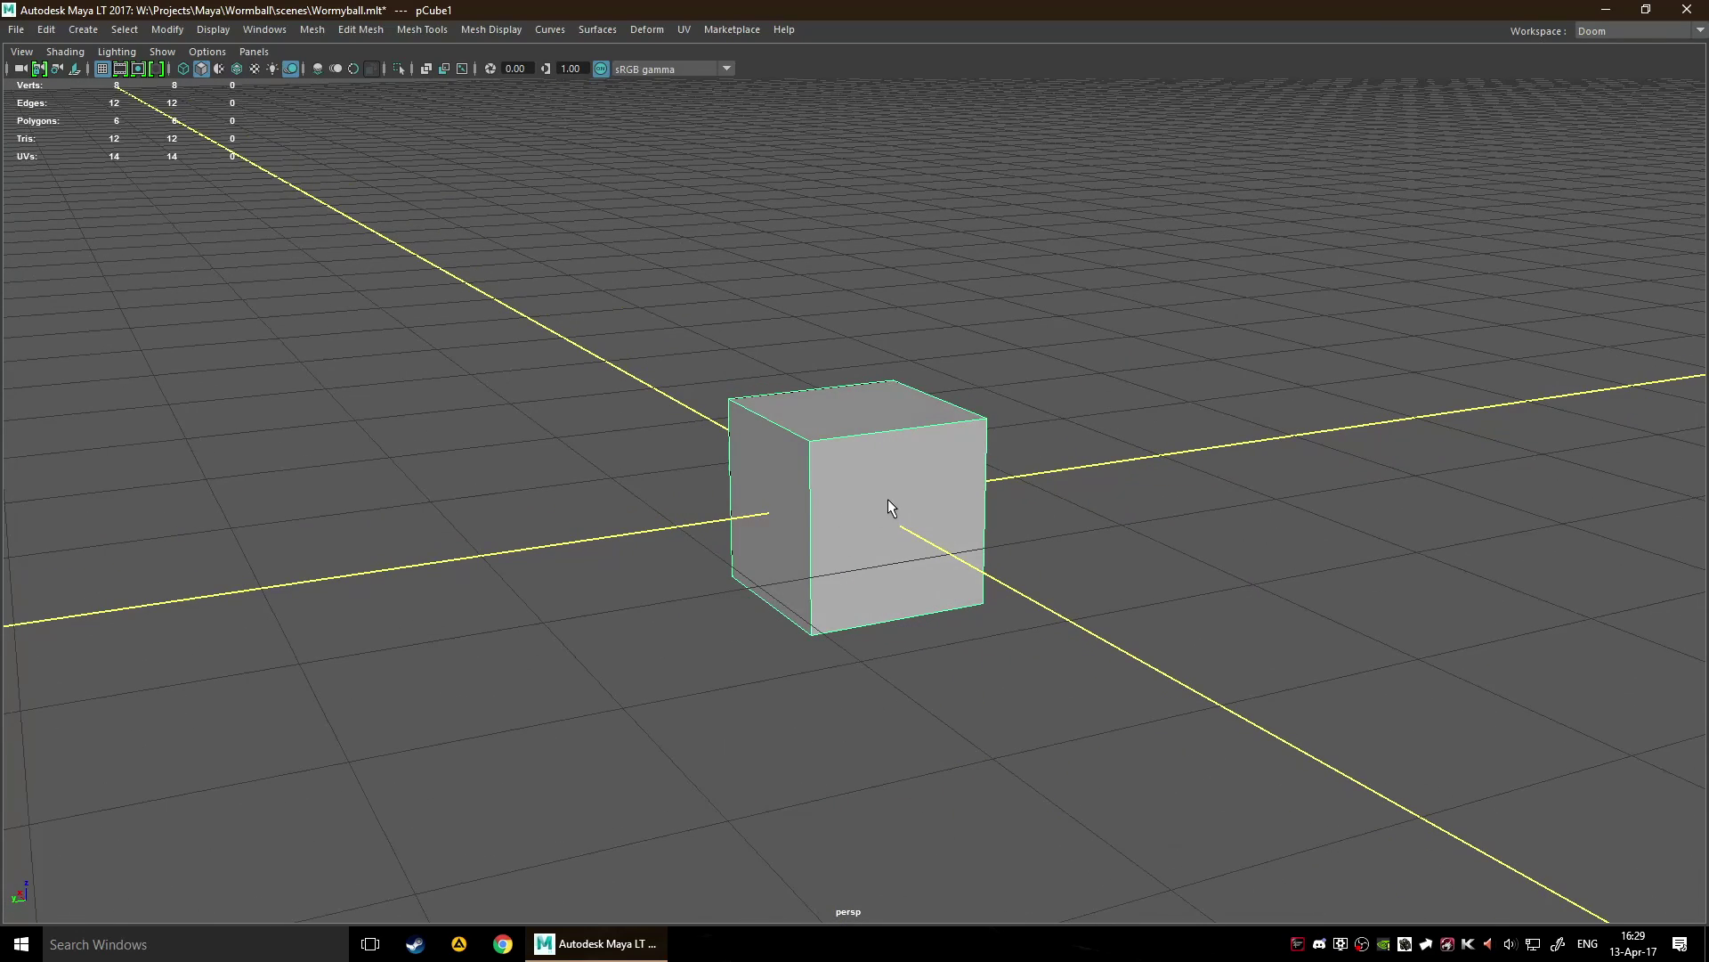
Move the cube straight up to a Translate Z of about 0.7 so it sits above the ground grid.
{"action": "key", "text": "w"}
{"action": "left_click_drag", "start_coordinate": [862, 439], "coordinate": [862, 303]}
{"action": "left_click_drag", "start_coordinate": [752, 494], "coordinate": [903, 521], "text": "alt"}
{"action": "left_click_drag", "start_coordinate": [1067, 487], "coordinate": [1023, 472], "text": "alt"}
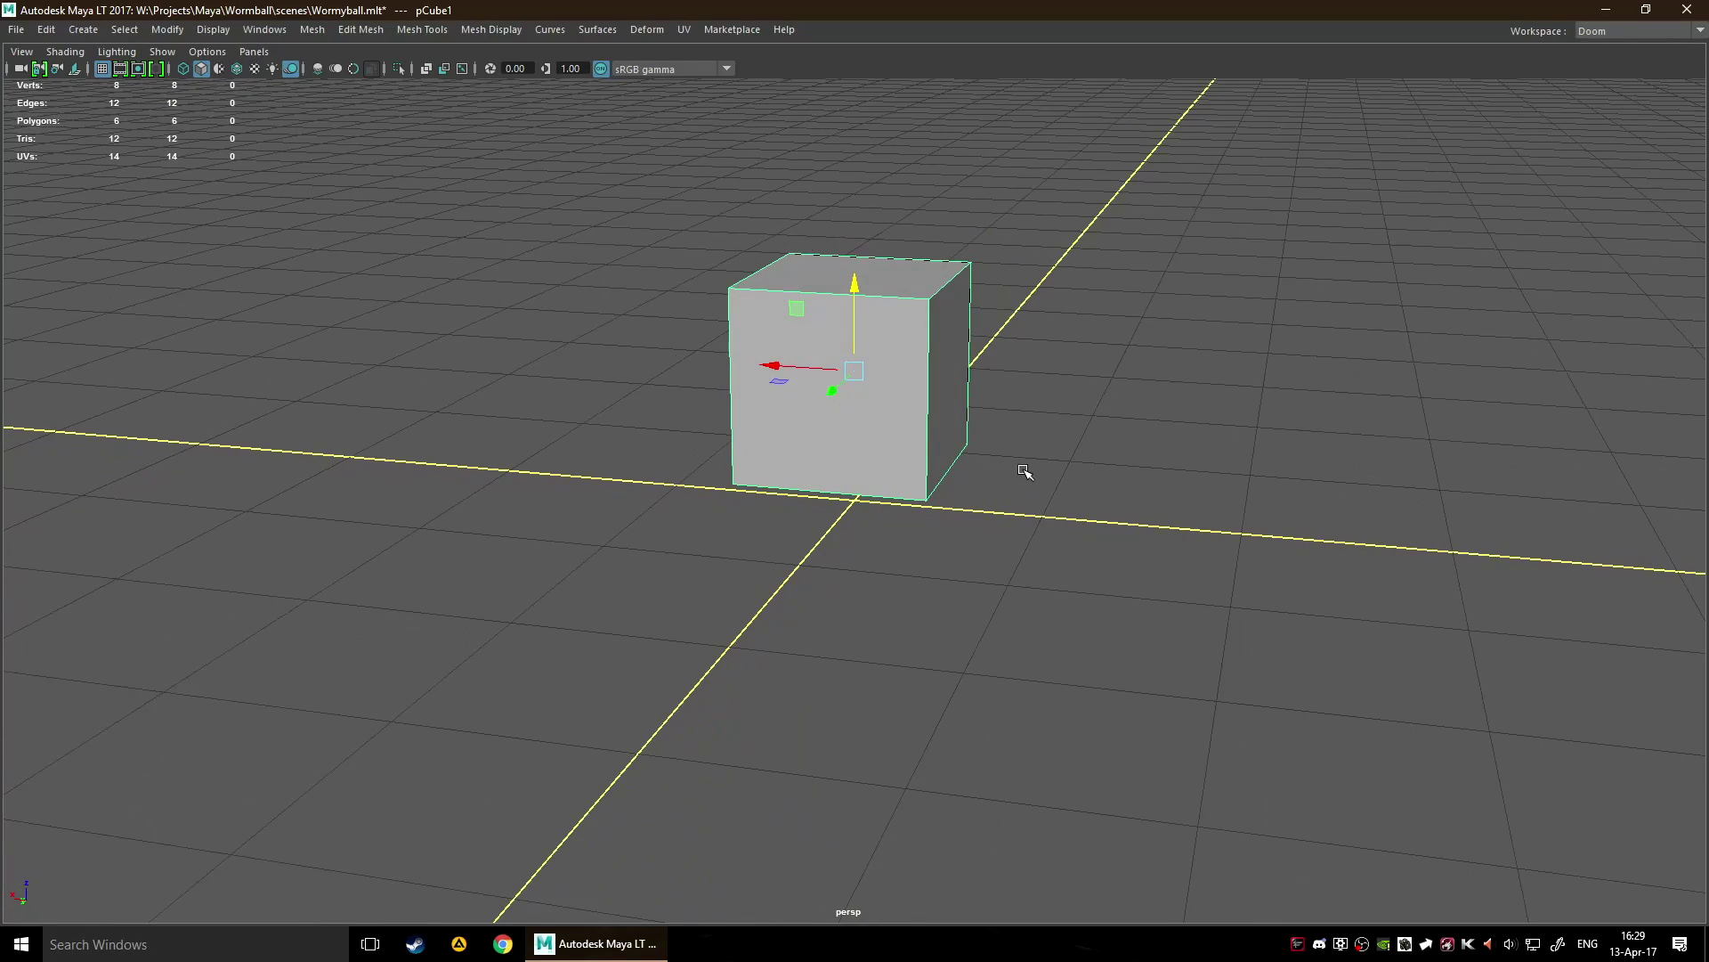
{"action": "left_click_drag", "start_coordinate": [1055, 375], "coordinate": [1027, 409], "text": "alt"}
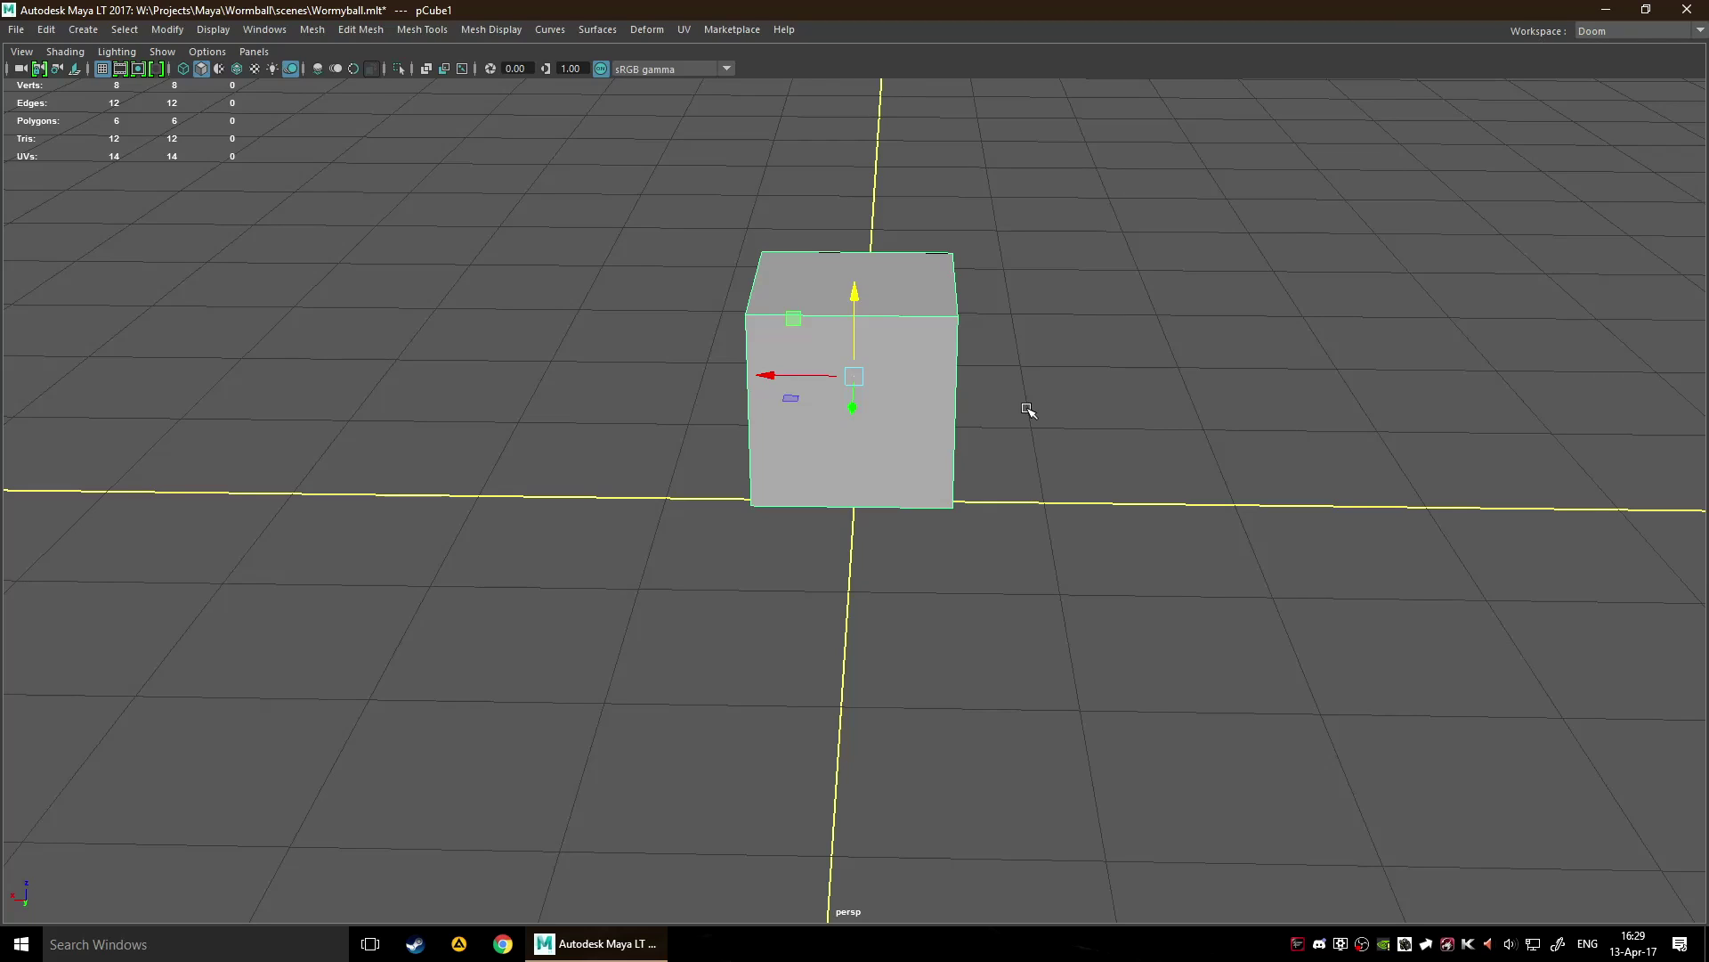
{"action": "left_click_drag", "start_coordinate": [1118, 385], "coordinate": [1028, 385], "text": "alt"}
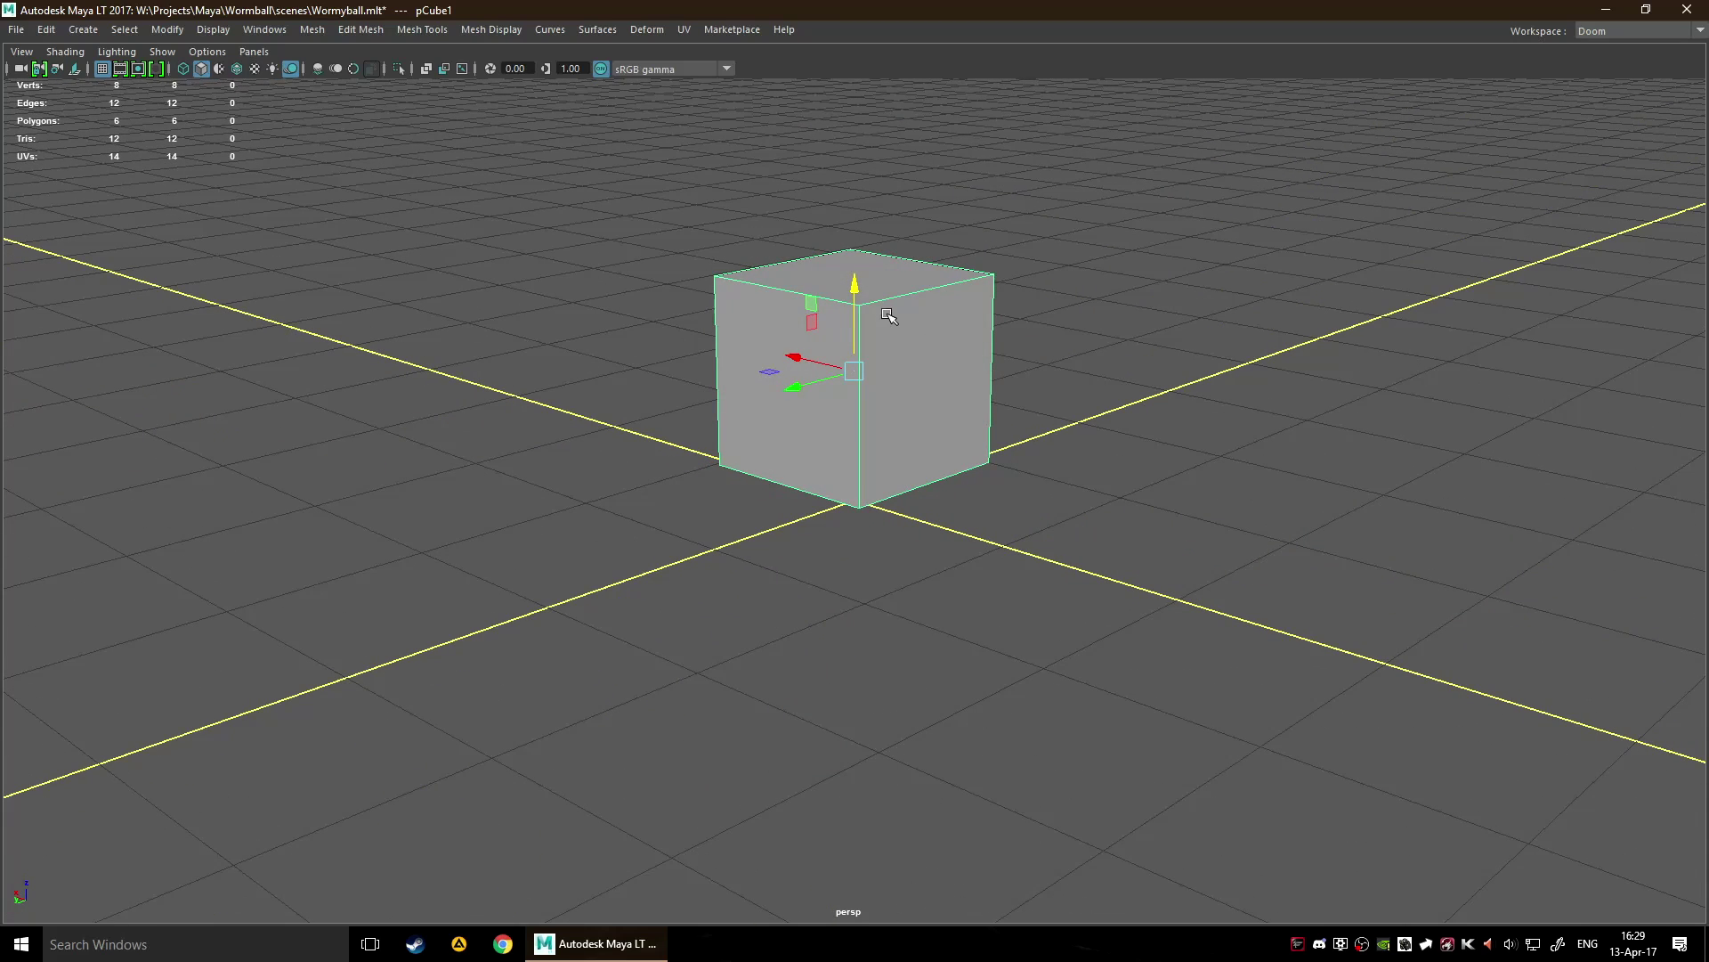
{"action": "left_click_drag", "start_coordinate": [996, 412], "coordinate": [1117, 428], "text": "alt"}
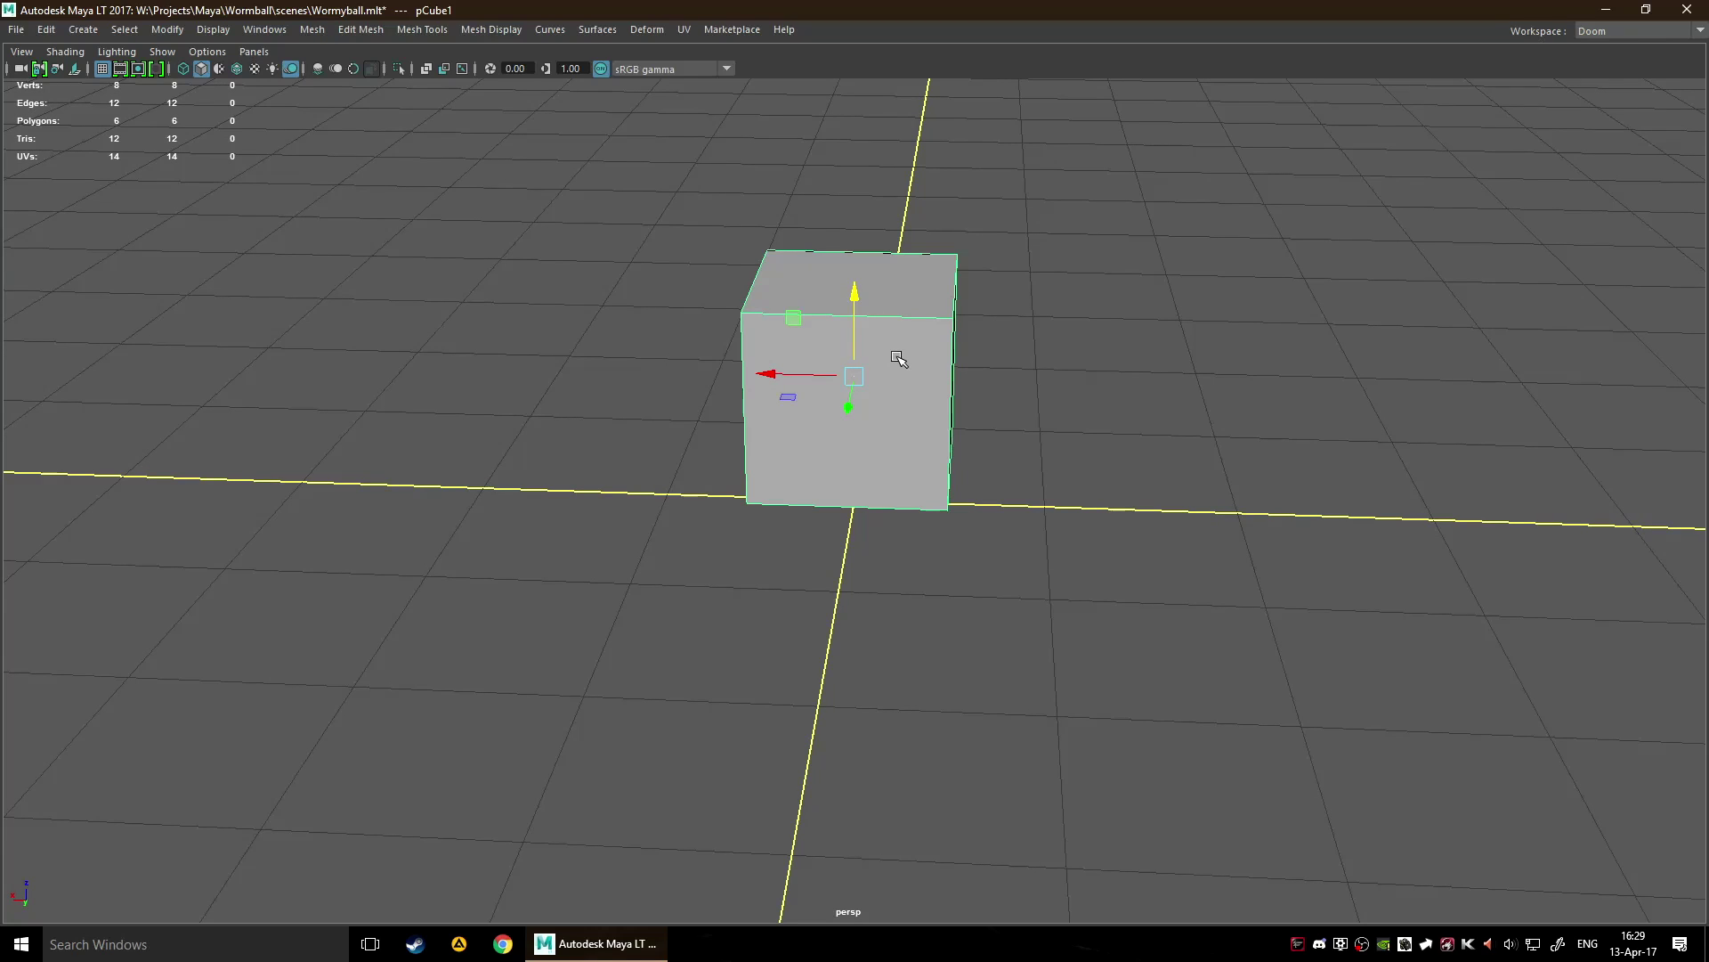
Set the cube's width, height and depth subdivisions to 4 each in its polyCube1 inputs.
{"action": "key", "text": "ctrl+a"}
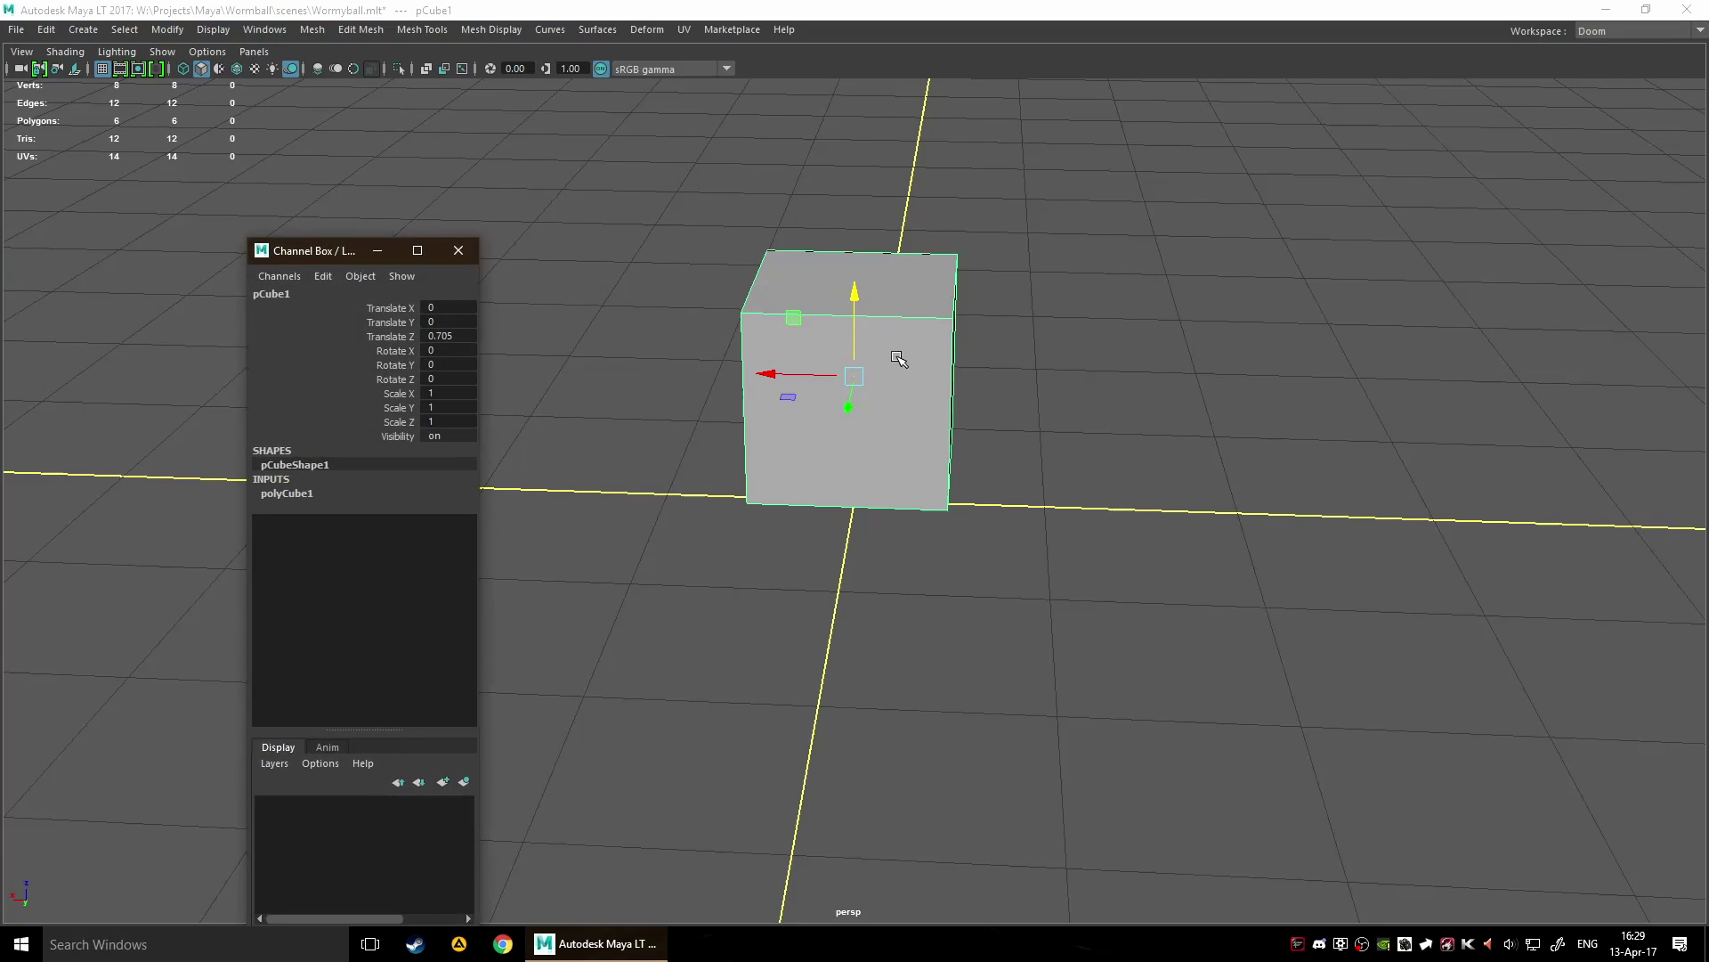
{"action": "left_click", "coordinate": [298, 493]}
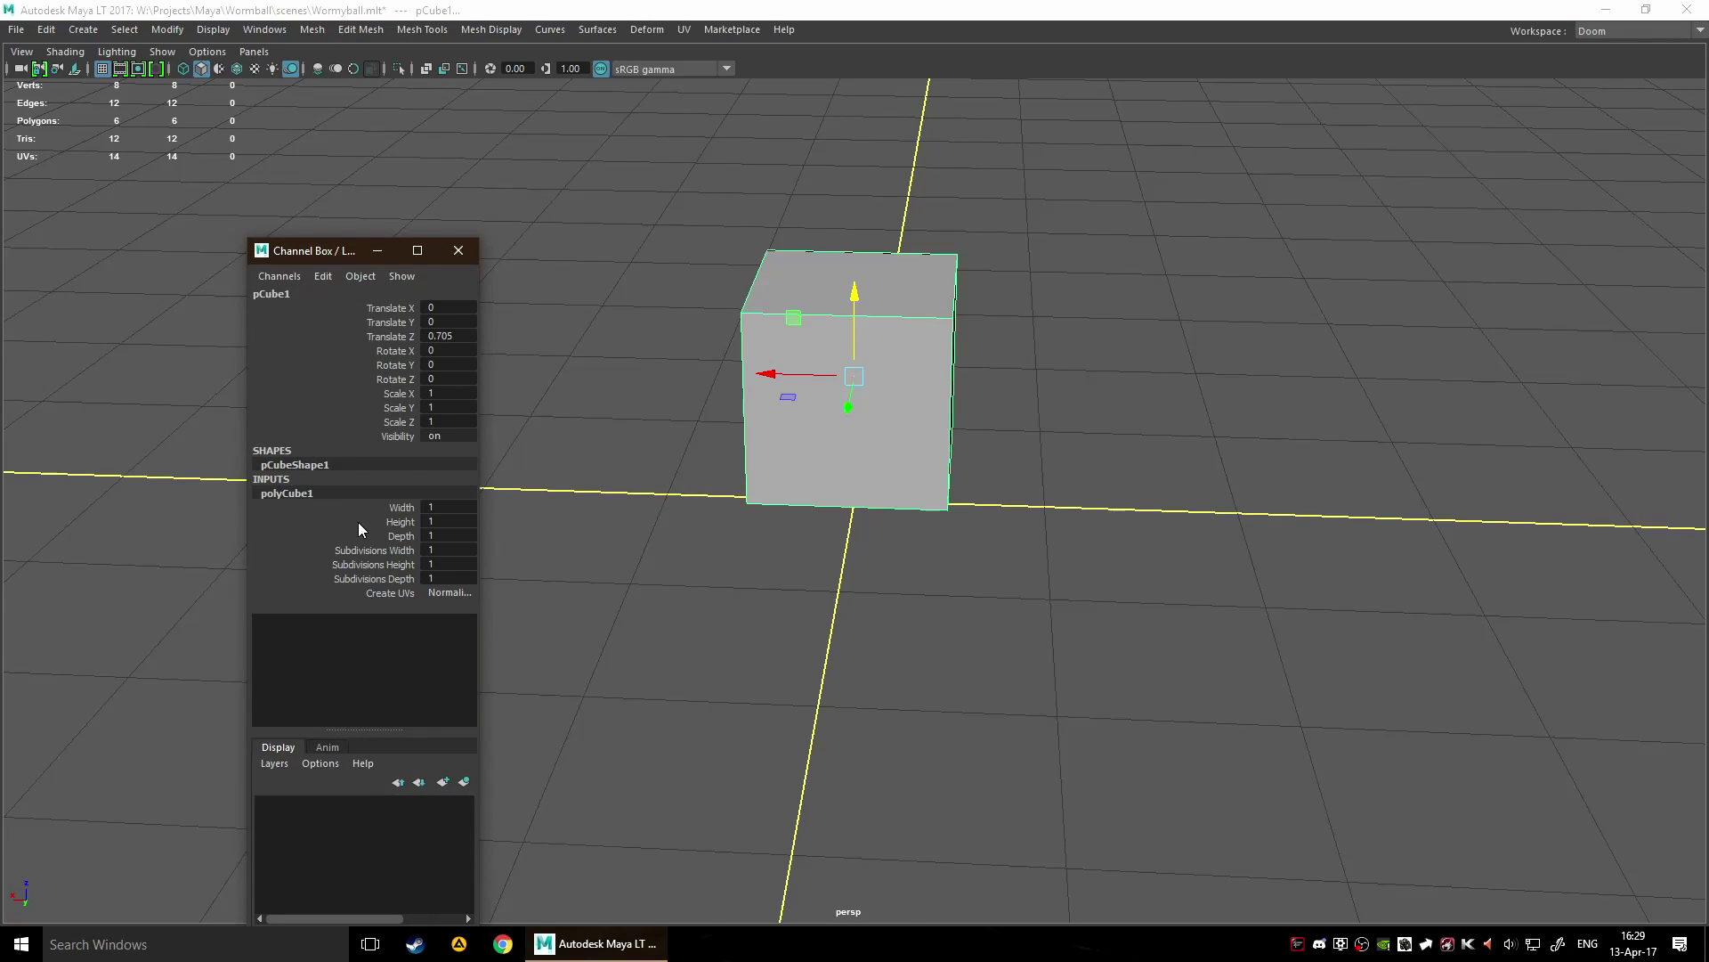
{"action": "double_click", "coordinate": [452, 553]}
{"action": "key", "text": "Tab"}
{"action": "type", "text": "4"}
{"action": "key", "text": "Tab"}
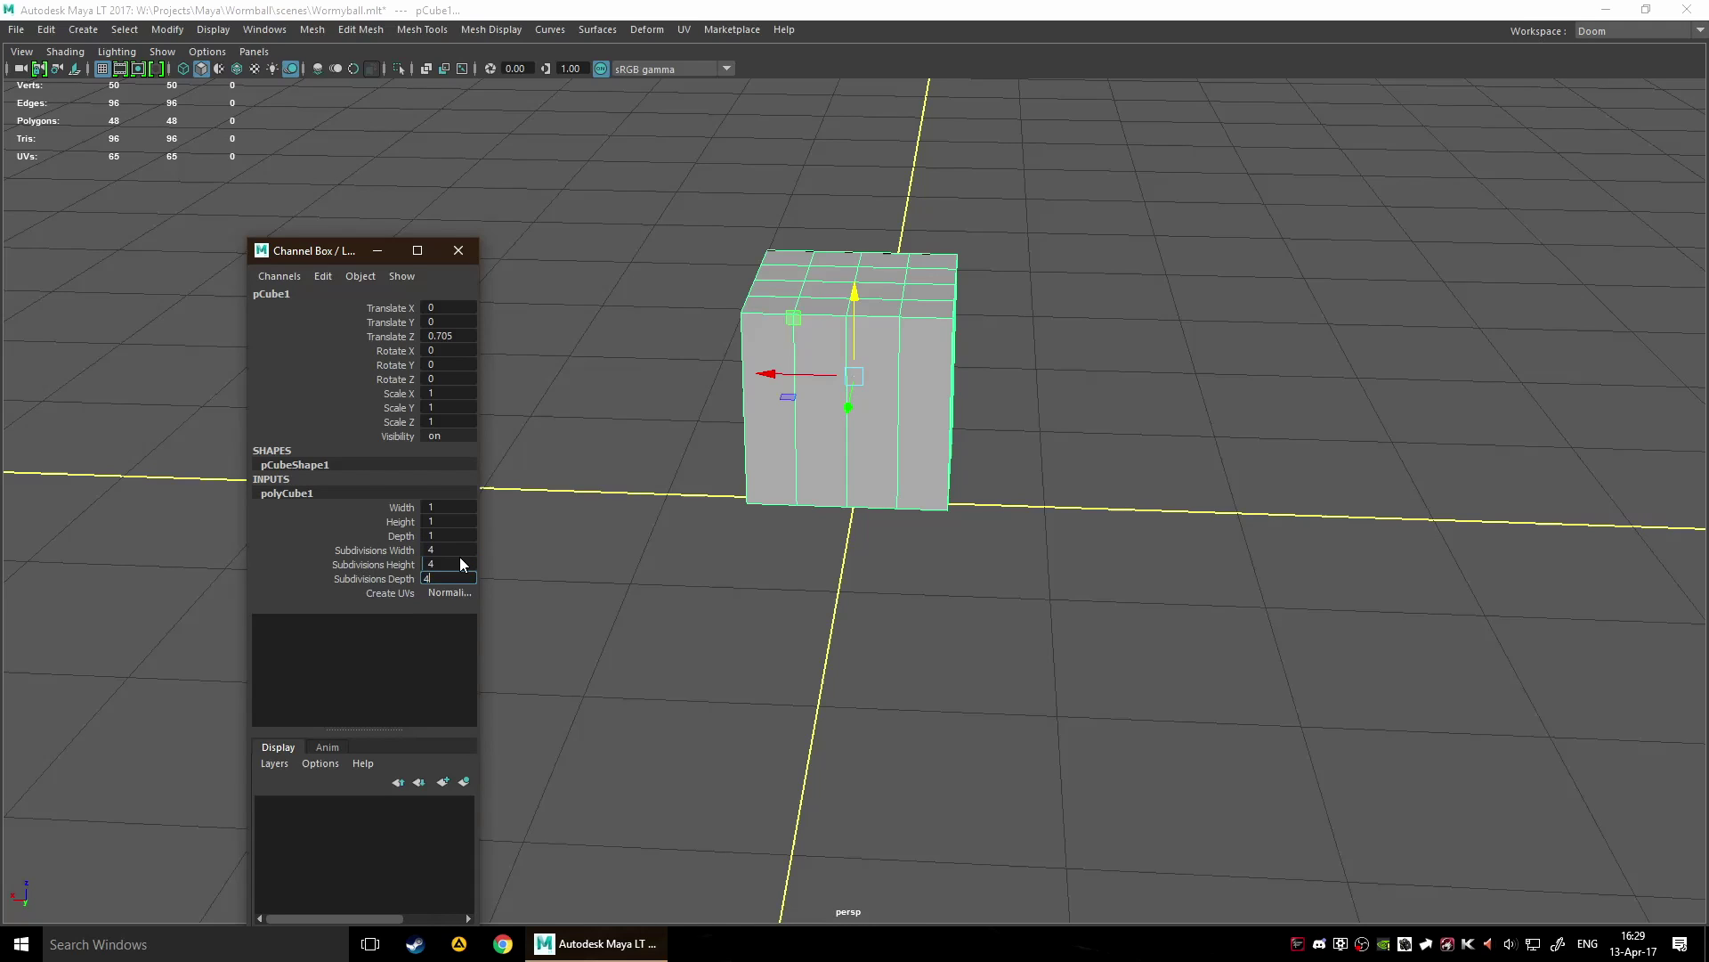
{"action": "type", "text": "4"}
{"action": "key", "text": "Tab"}
{"action": "left_click", "coordinate": [466, 255]}
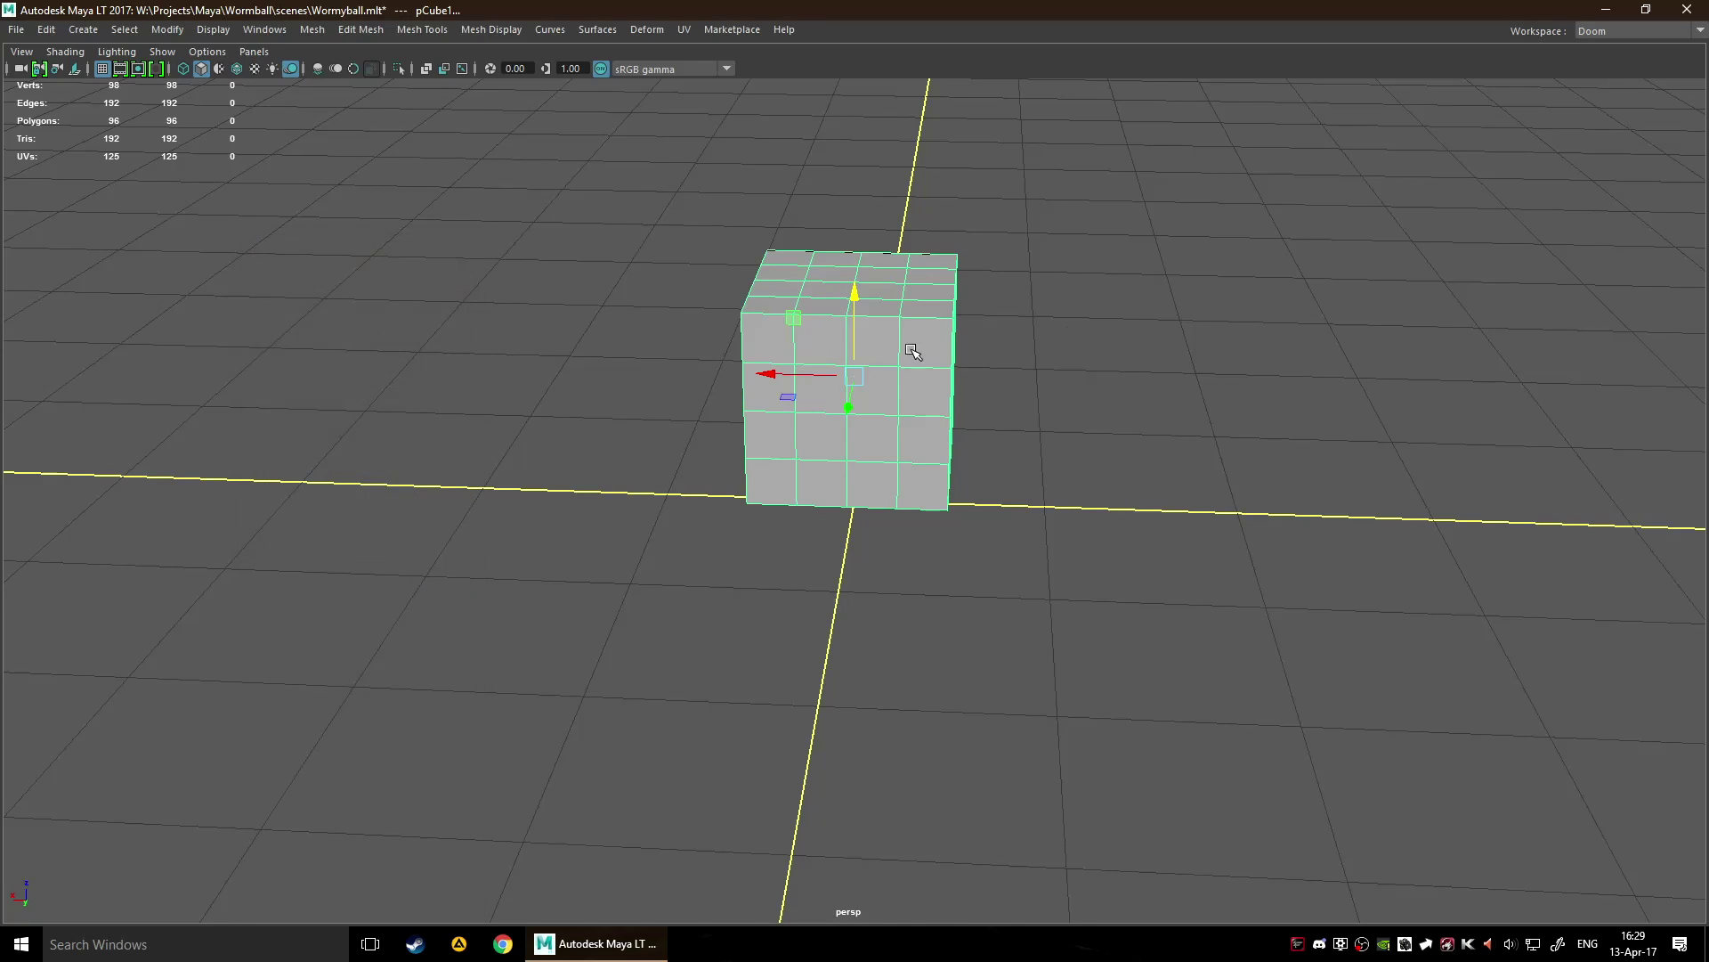
Put the selected cube into edge selection mode and turn on Object X symmetry.
{"action": "left_click_drag", "start_coordinate": [917, 353], "coordinate": [1255, 309], "text": "alt"}
{"action": "left_click", "coordinate": [1179, 346]}
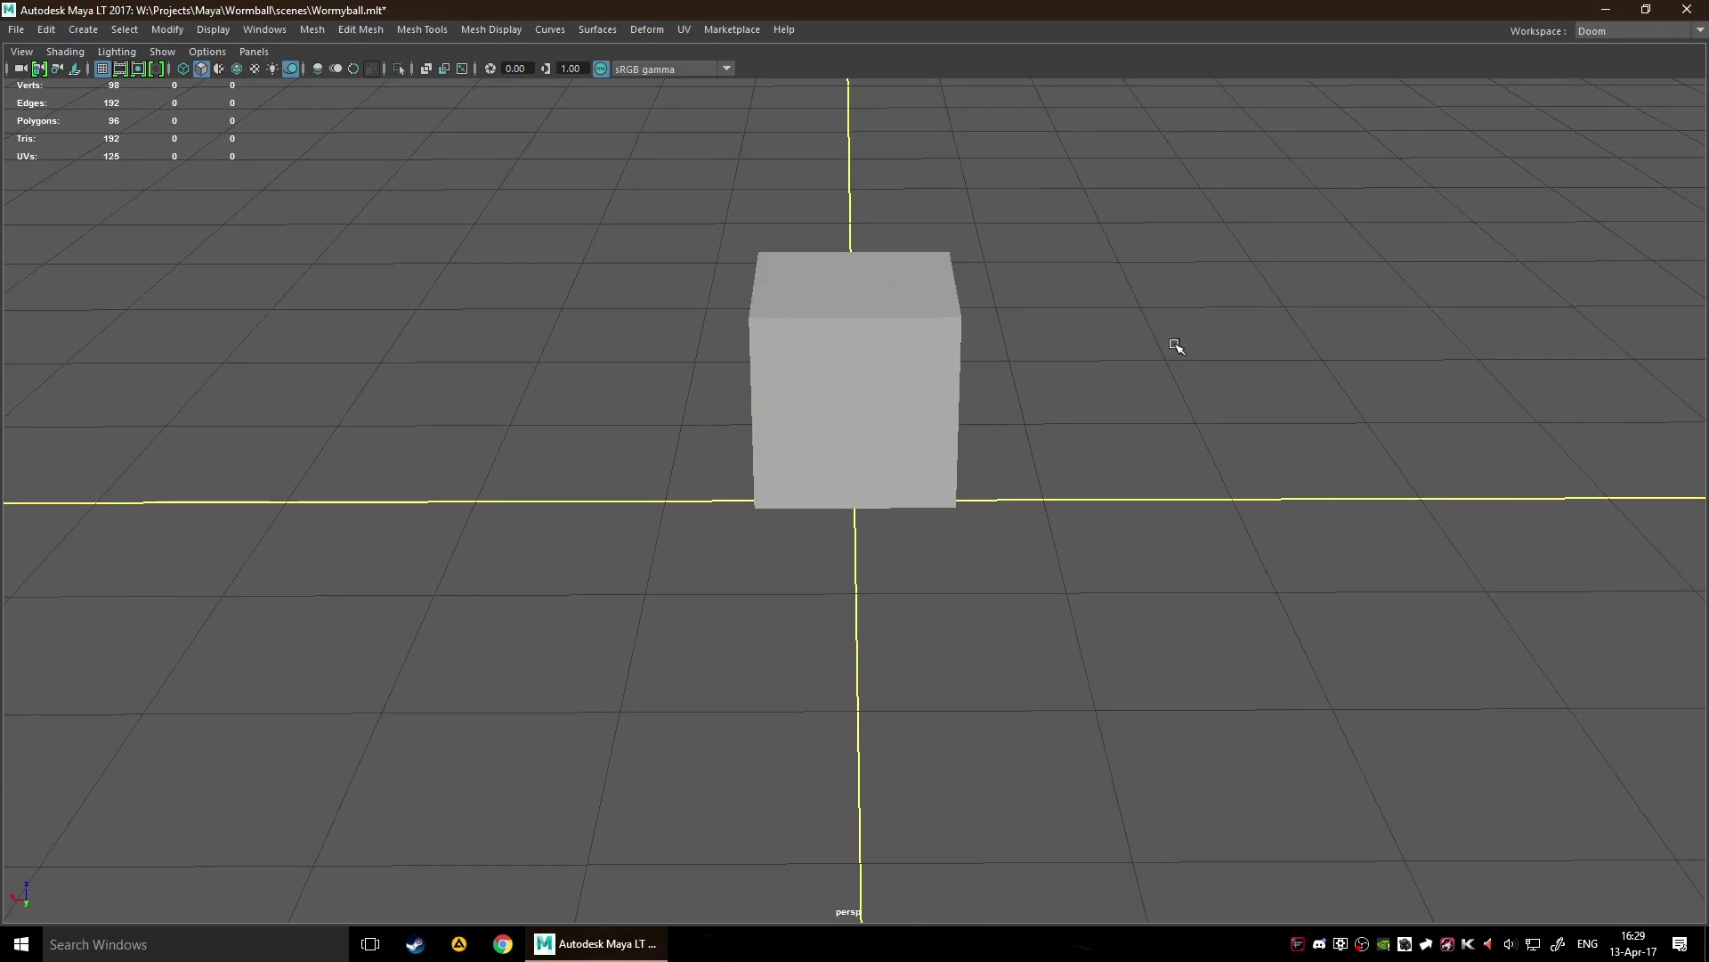
{"action": "left_click", "coordinate": [929, 389]}
{"action": "left_click_drag", "start_coordinate": [1114, 401], "coordinate": [1112, 369], "text": "alt"}
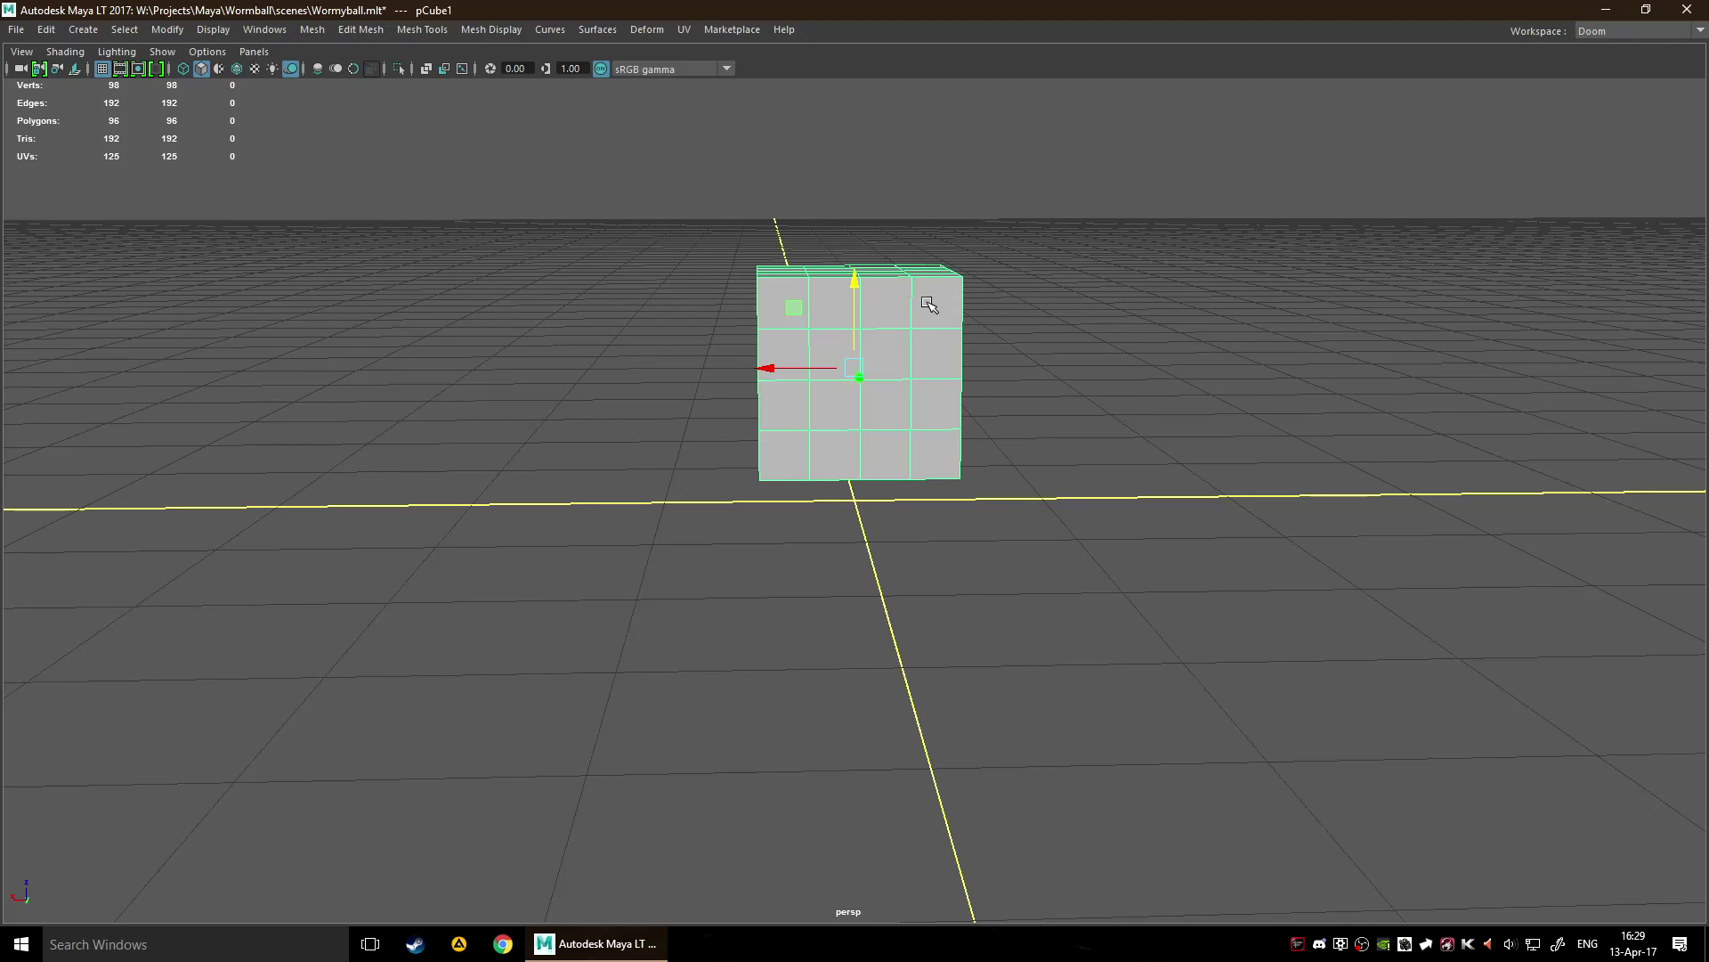
{"action": "key", "text": "F10"}
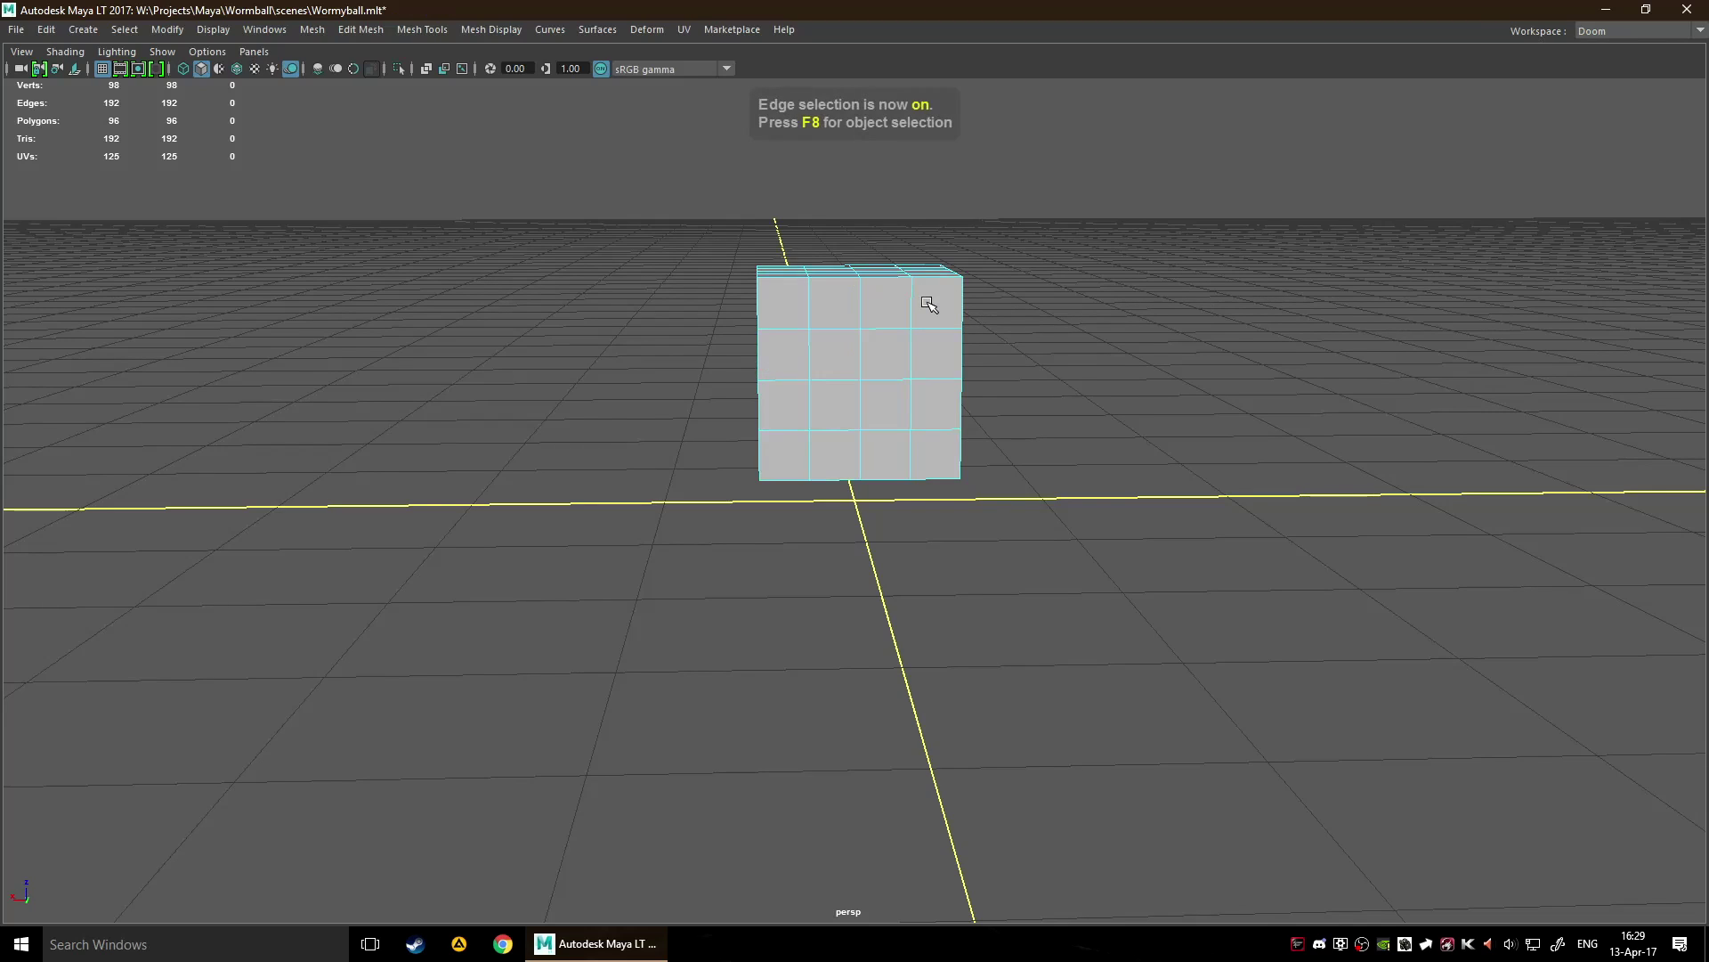
{"action": "key", "text": "F8"}
{"action": "left_click_drag", "start_coordinate": [1183, 351], "coordinate": [1099, 366], "text": "alt"}
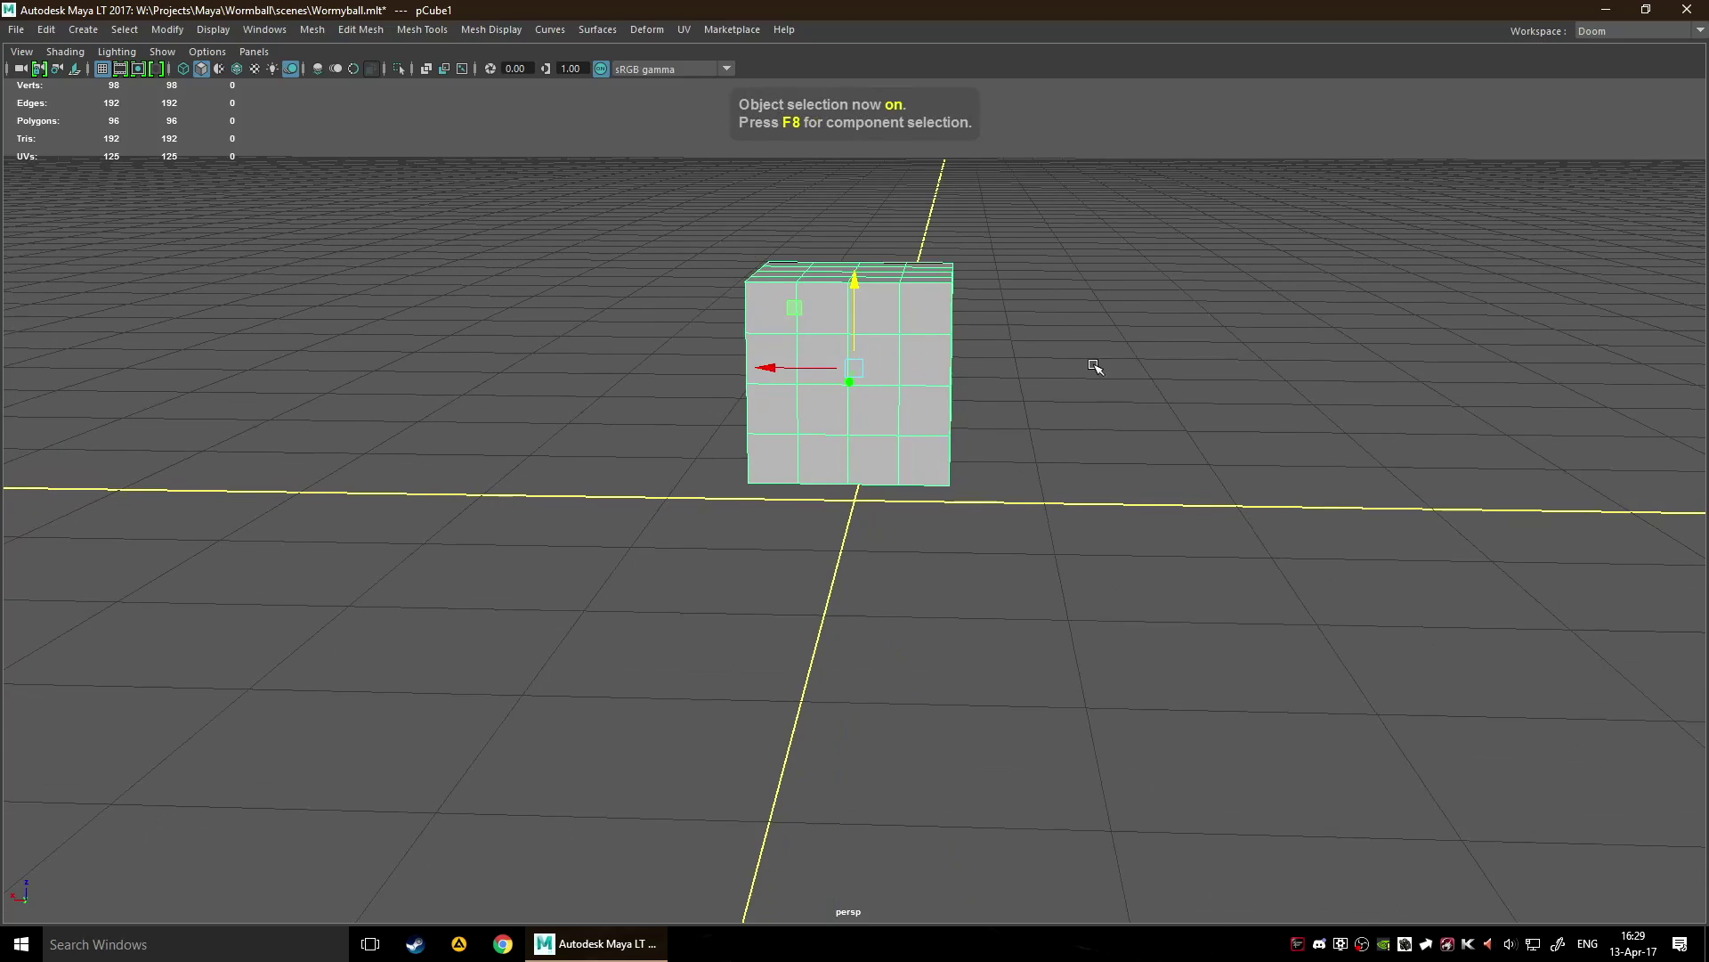
{"action": "key", "text": "F10"}
{"action": "mouse_move", "coordinate": [850, 298]}
{"action": "right_mouse_down", "text": "shift"}
{"action": "mouse_move", "coordinate": [841, 254]}
{"action": "mouse_move", "coordinate": [852, 347]}
{"action": "mouse_move", "coordinate": [839, 241]}
{"action": "right_mouse_up", "text": "shift"}
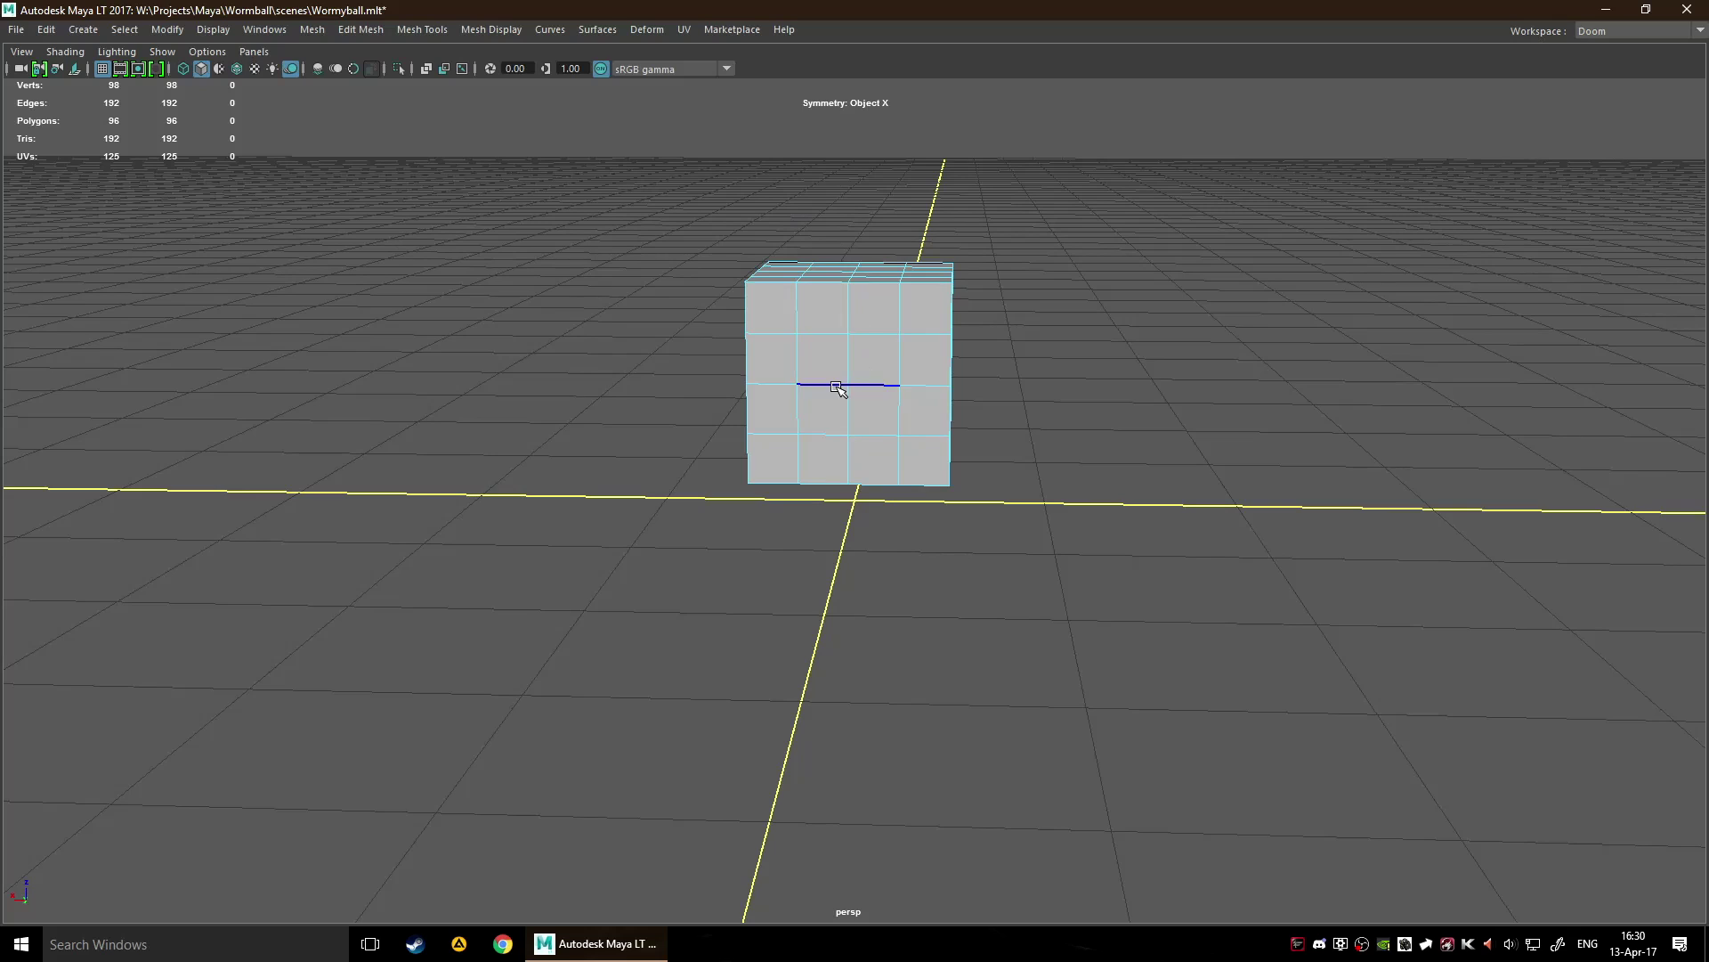
In the top view, pull the corner vertices at the cube's +Y end outward along X to flare that end symmetrically.
{"action": "left_click_drag", "start_coordinate": [942, 336], "coordinate": [1037, 343], "text": "alt"}
{"action": "scroll", "coordinate": [994, 472], "scroll_direction": "up", "scroll_amount": 5}
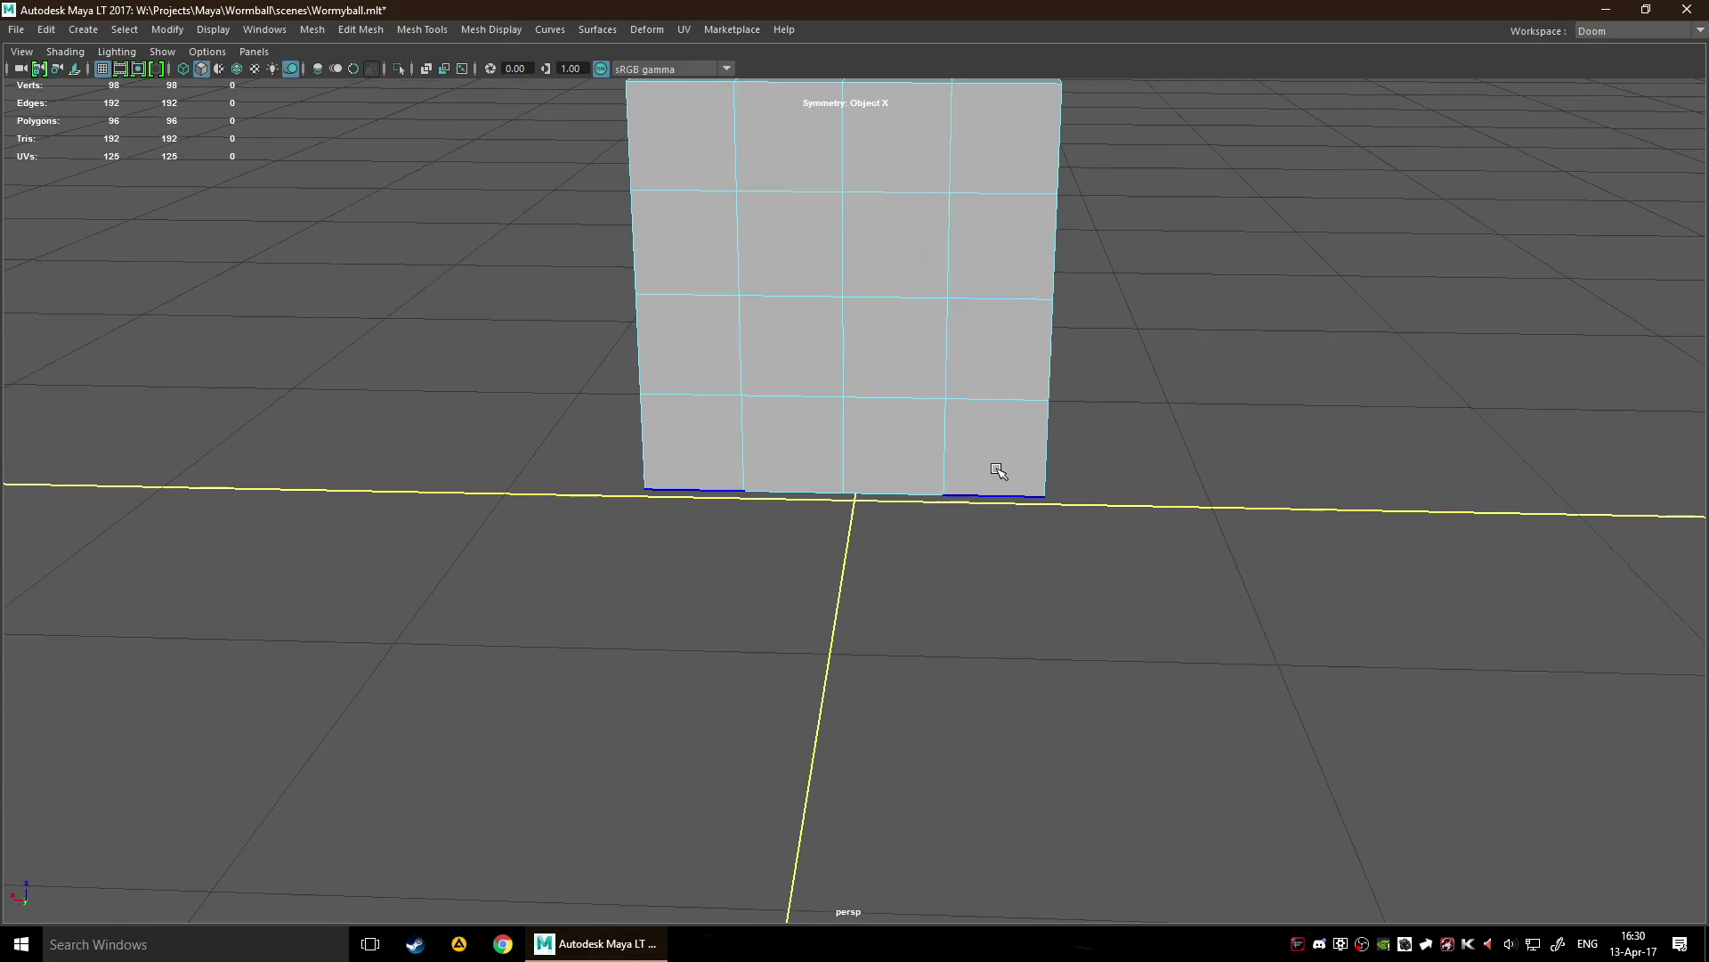
{"action": "left_click_drag", "start_coordinate": [1099, 432], "coordinate": [1160, 458], "text": "alt"}
{"action": "right_click_drag", "start_coordinate": [1161, 458], "coordinate": [942, 404], "text": "alt"}
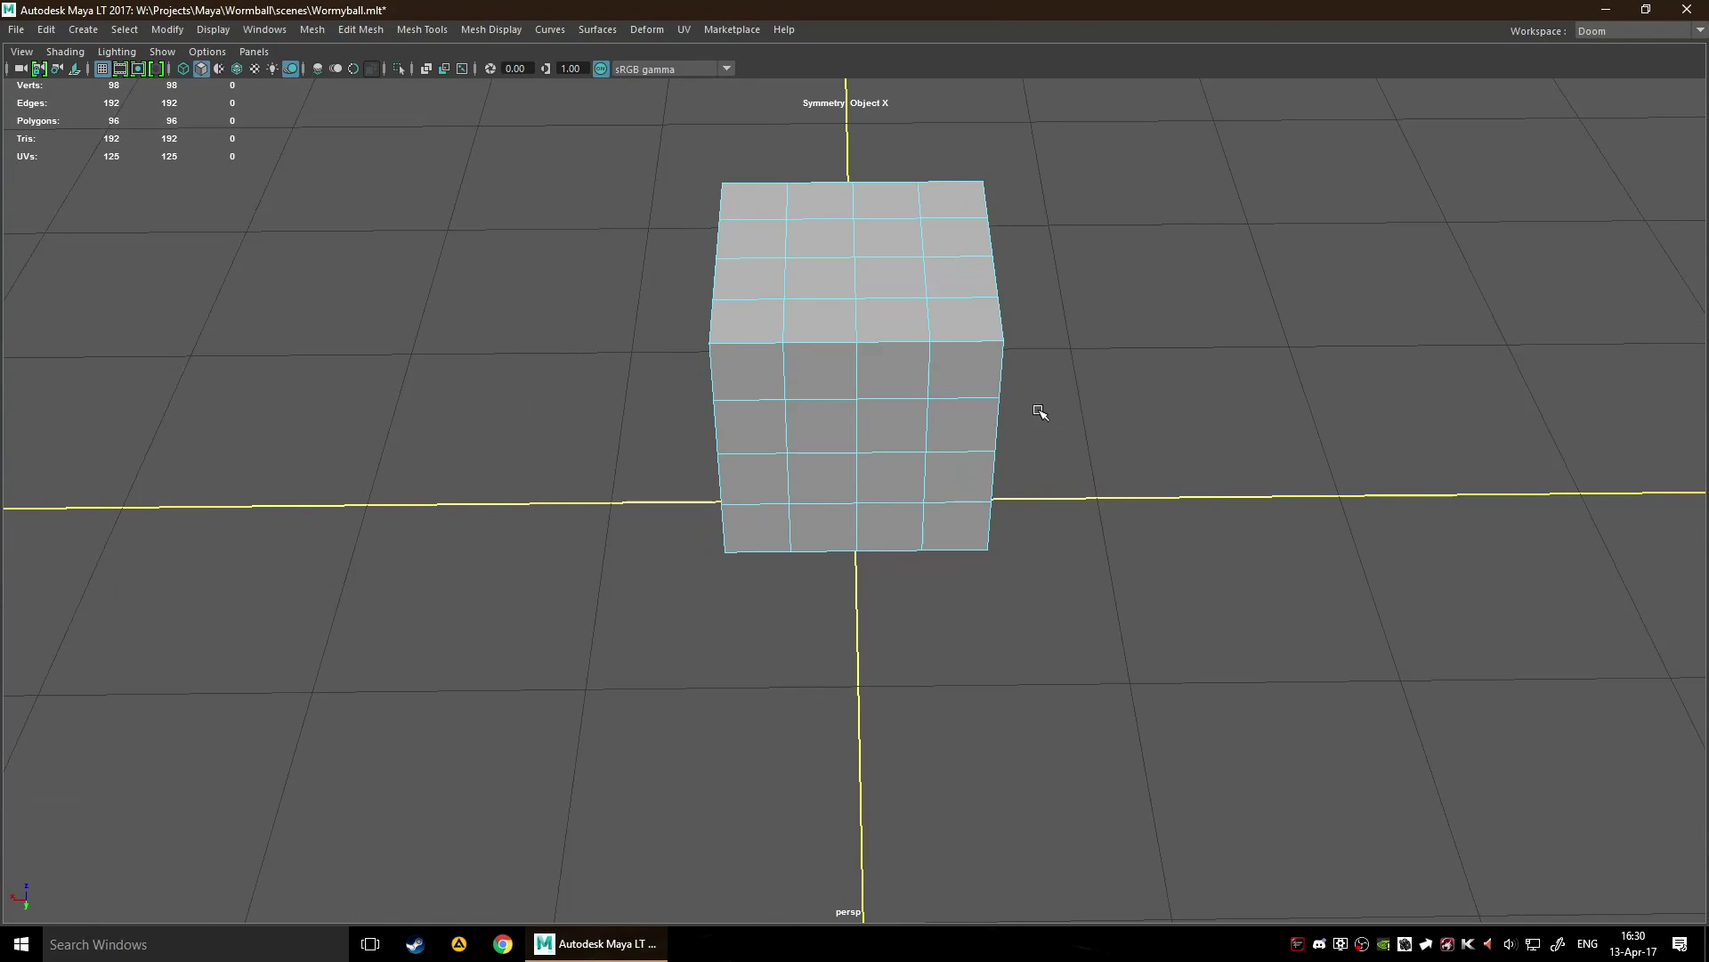
{"action": "left_click_drag", "start_coordinate": [1056, 396], "coordinate": [1051, 376], "text": "alt"}
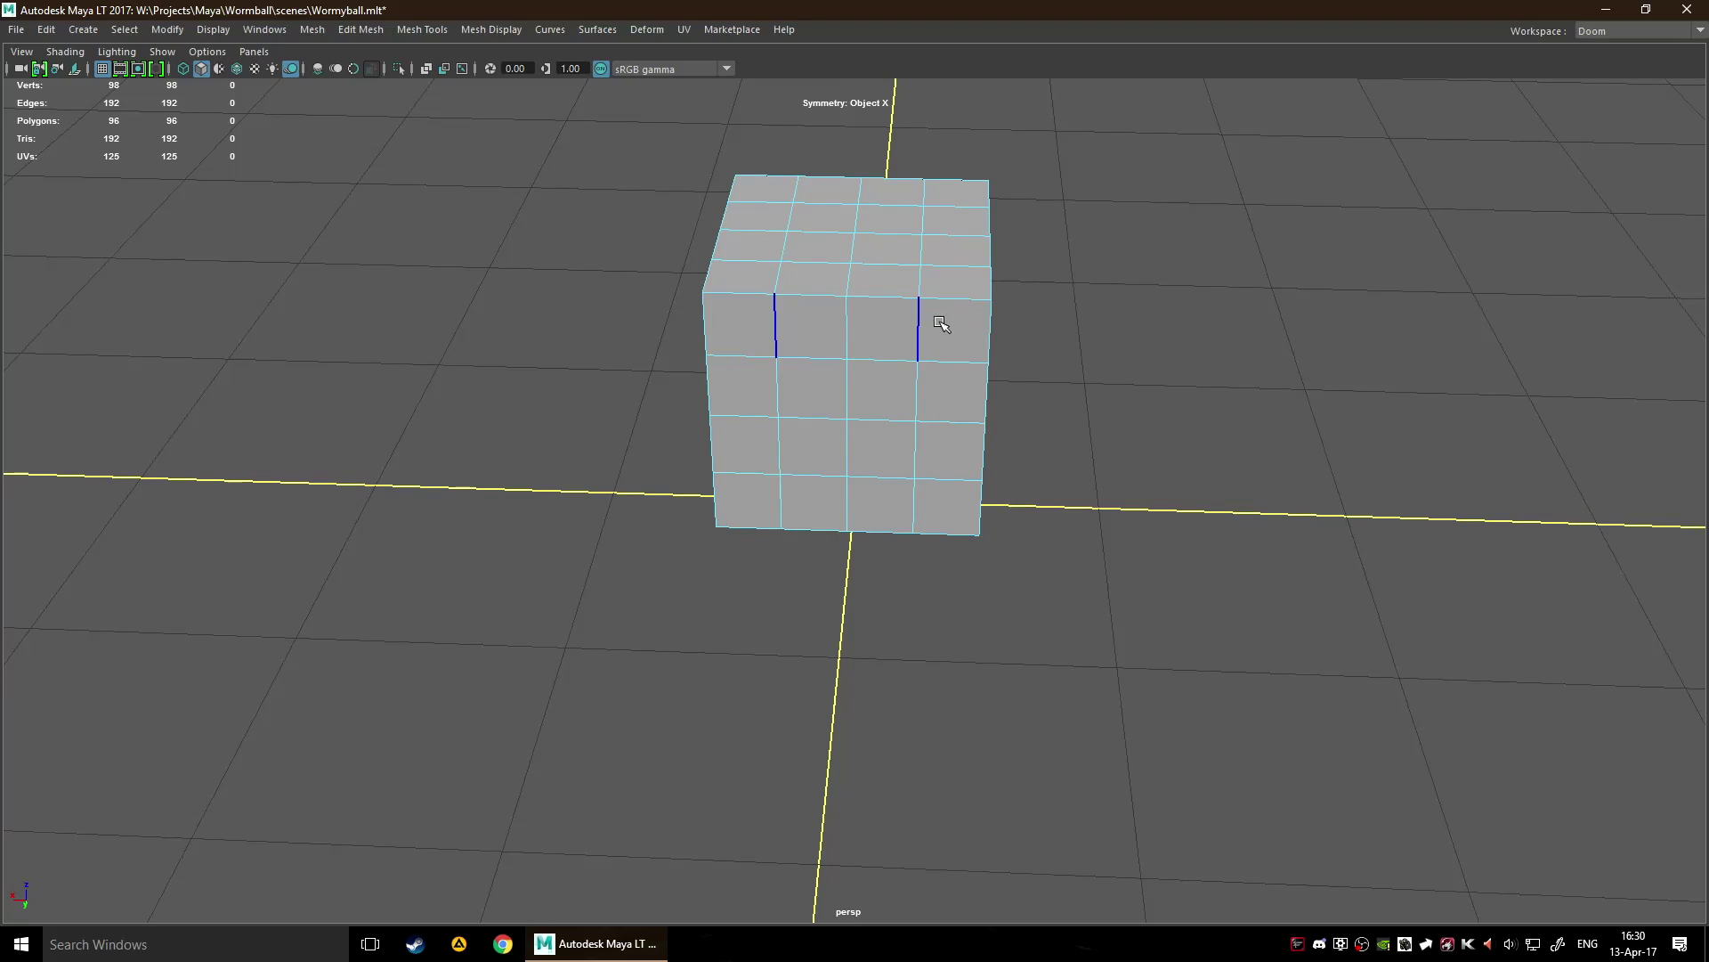
{"action": "key", "text": "F9"}
{"action": "key", "text": "space"}
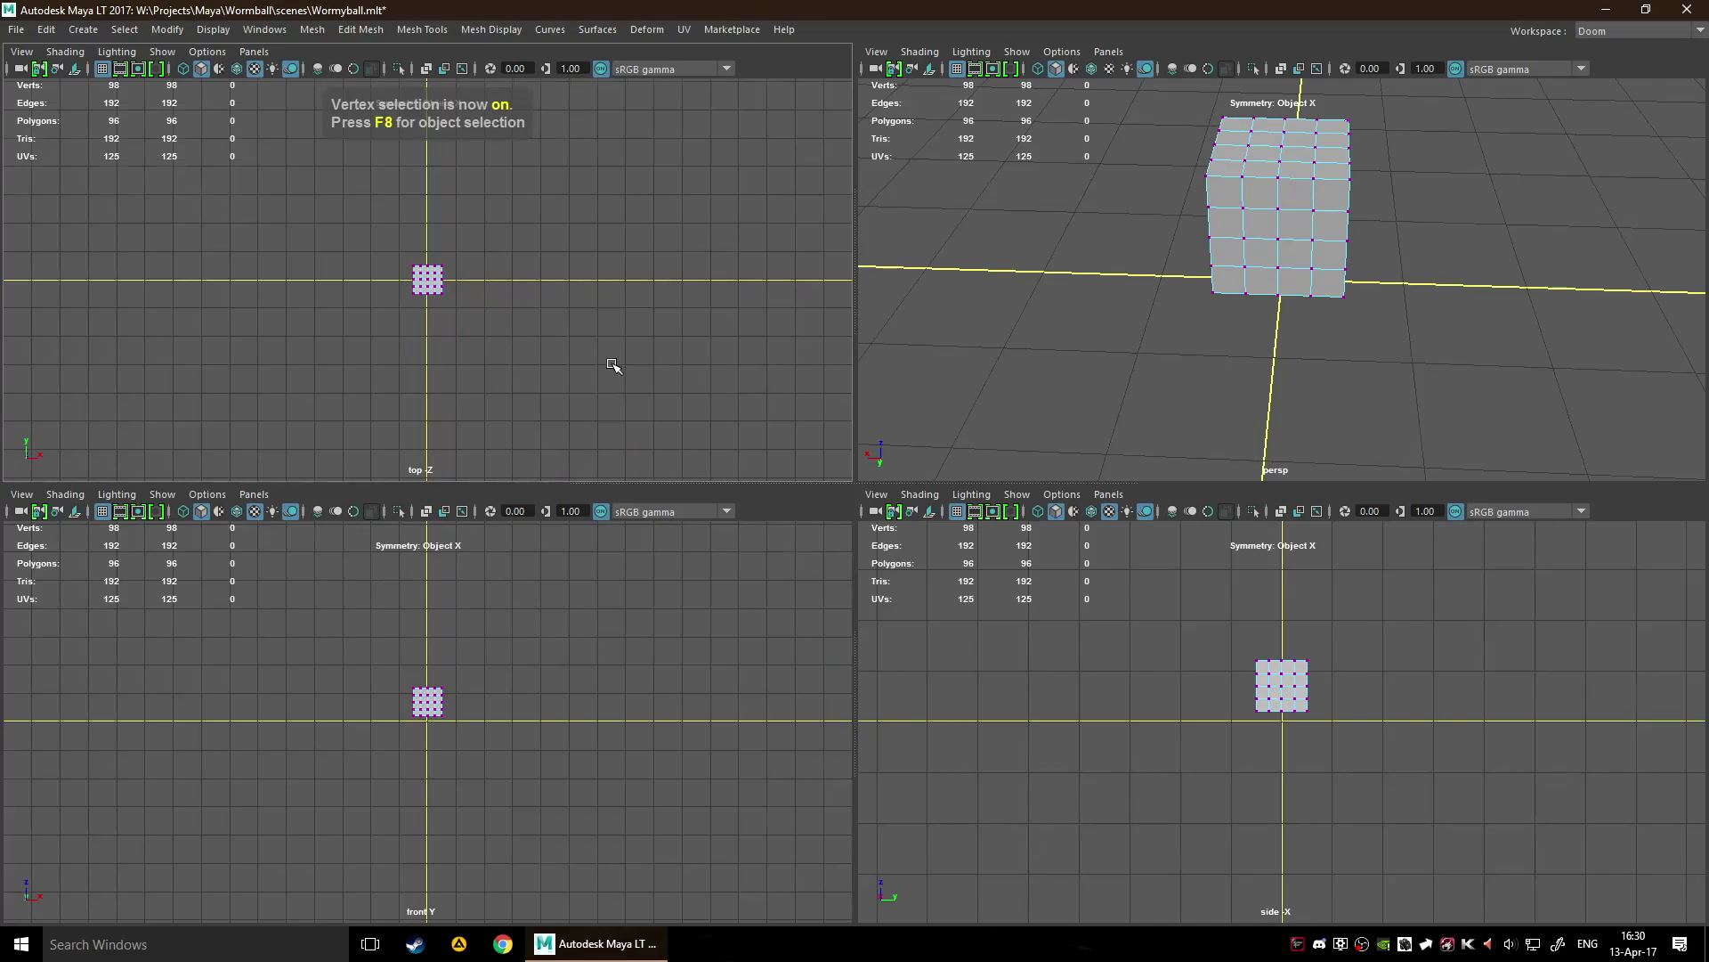
{"action": "key", "text": "space"}
{"action": "scroll", "coordinate": [831, 401], "scroll_direction": "up", "scroll_amount": 7}
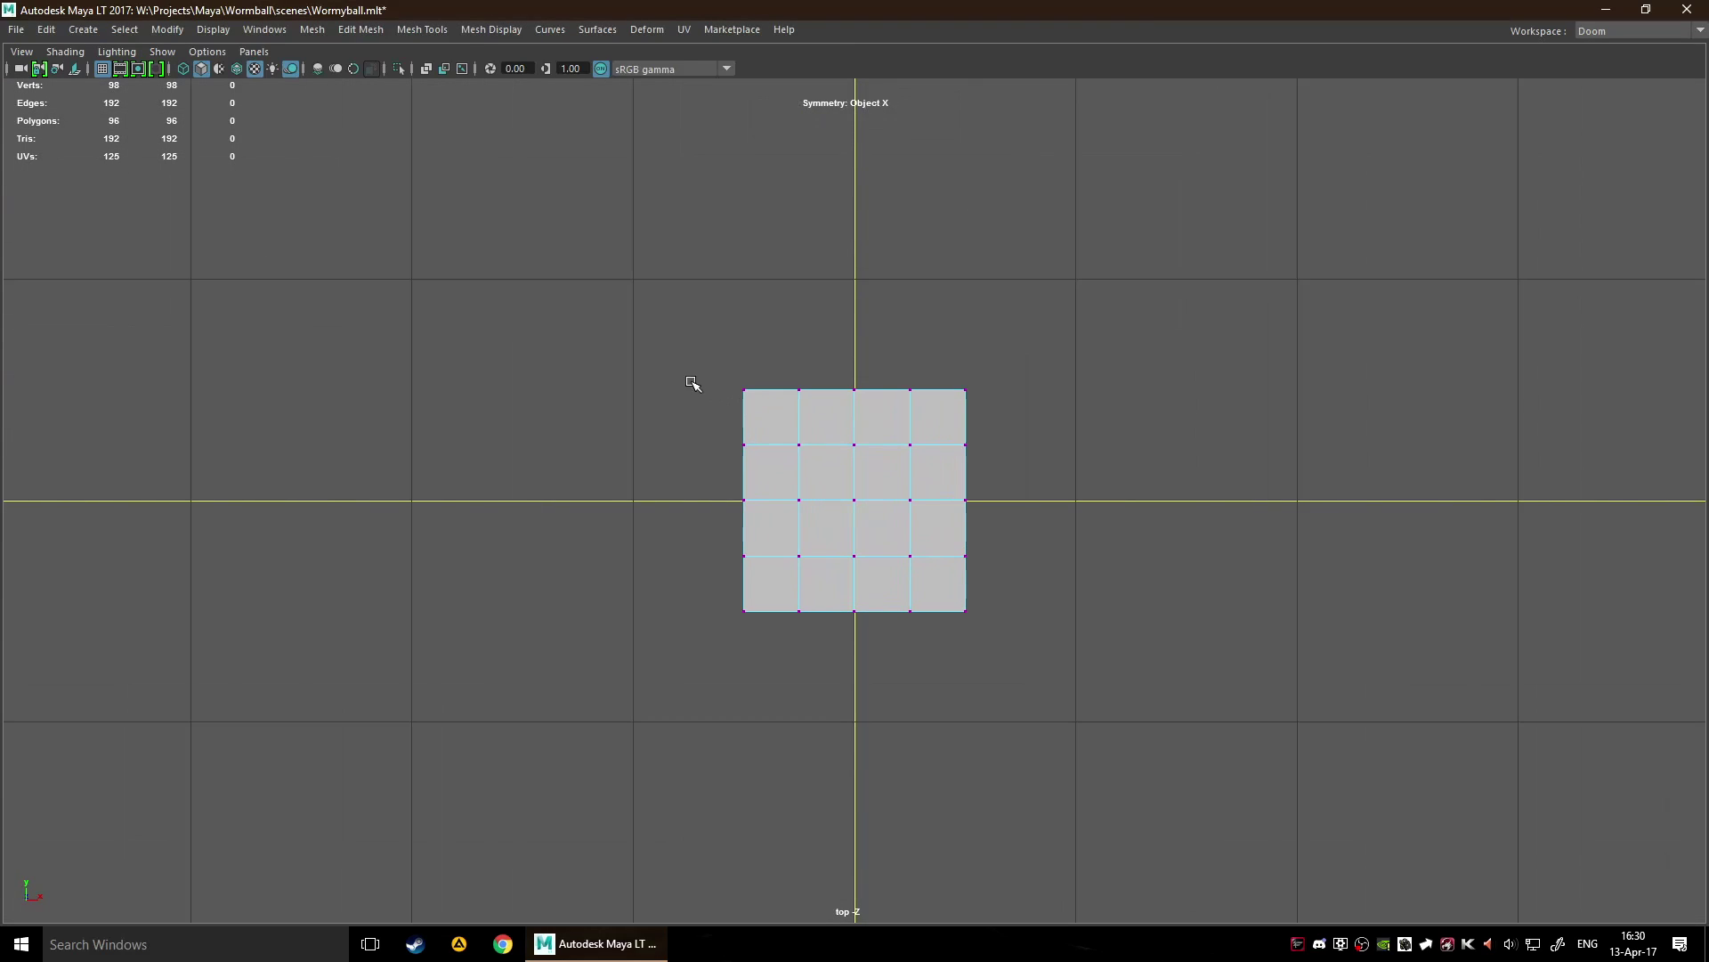
{"action": "left_click_drag", "start_coordinate": [691, 361], "coordinate": [762, 397]}
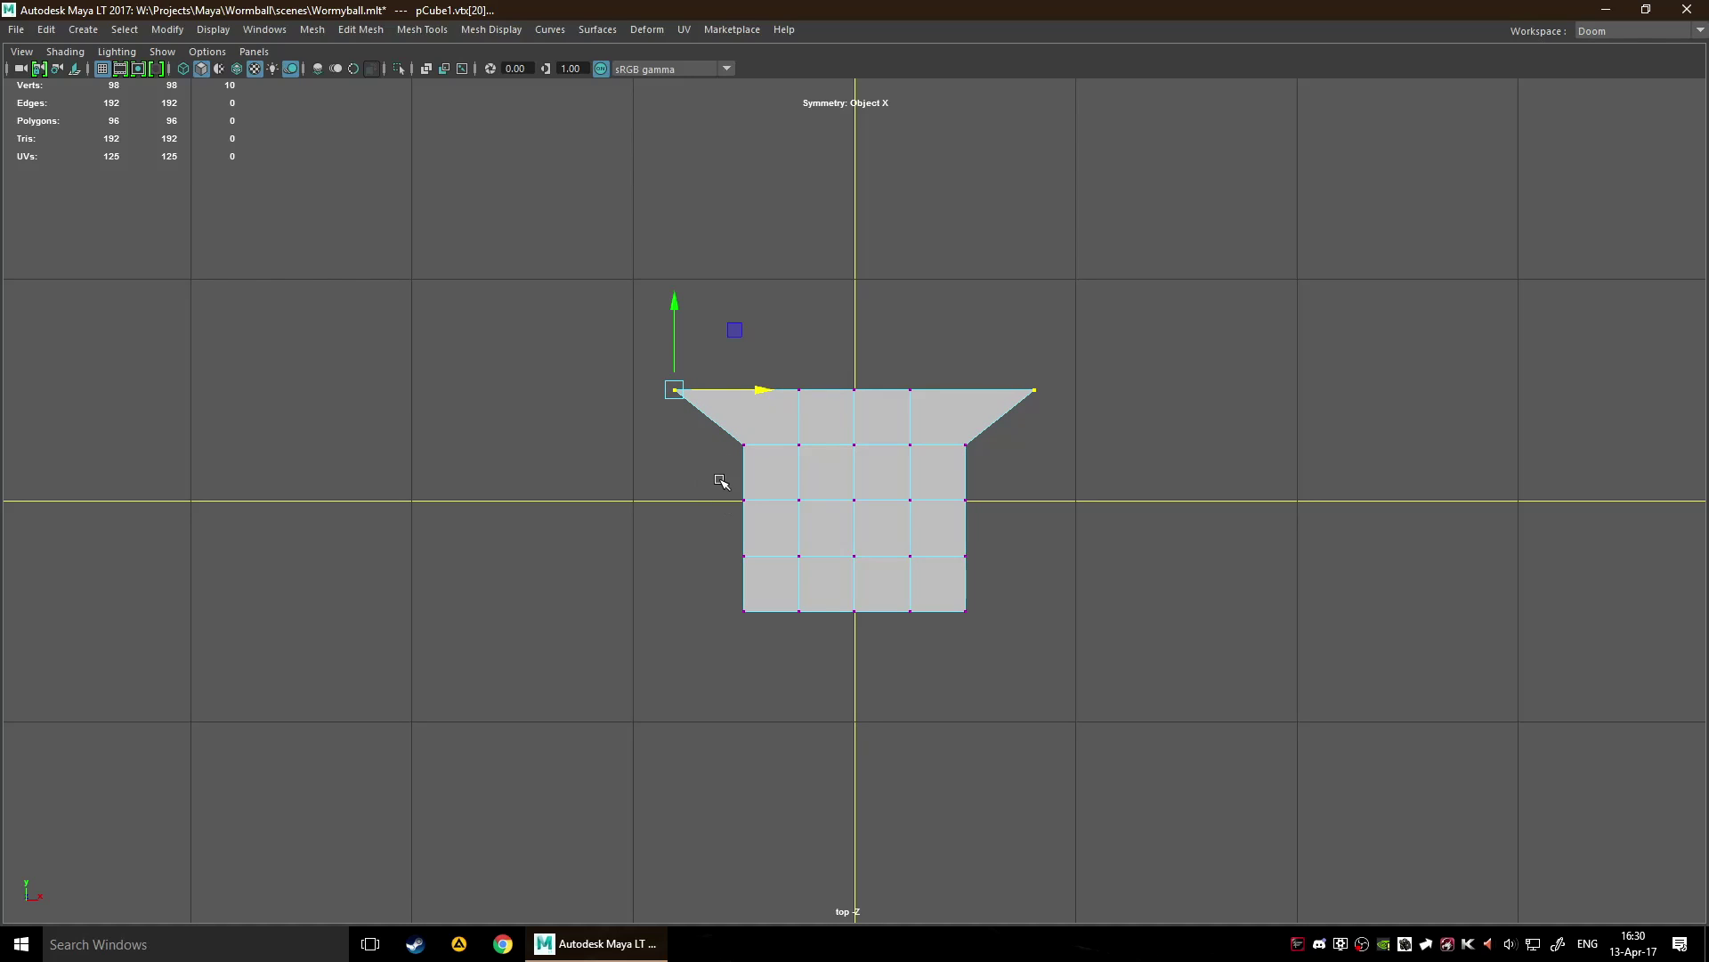
Move the outer side vertices of the four remaining rows inward, tapering the body progressively toward its -Y end.
{"action": "left_click", "coordinate": [743, 445]}
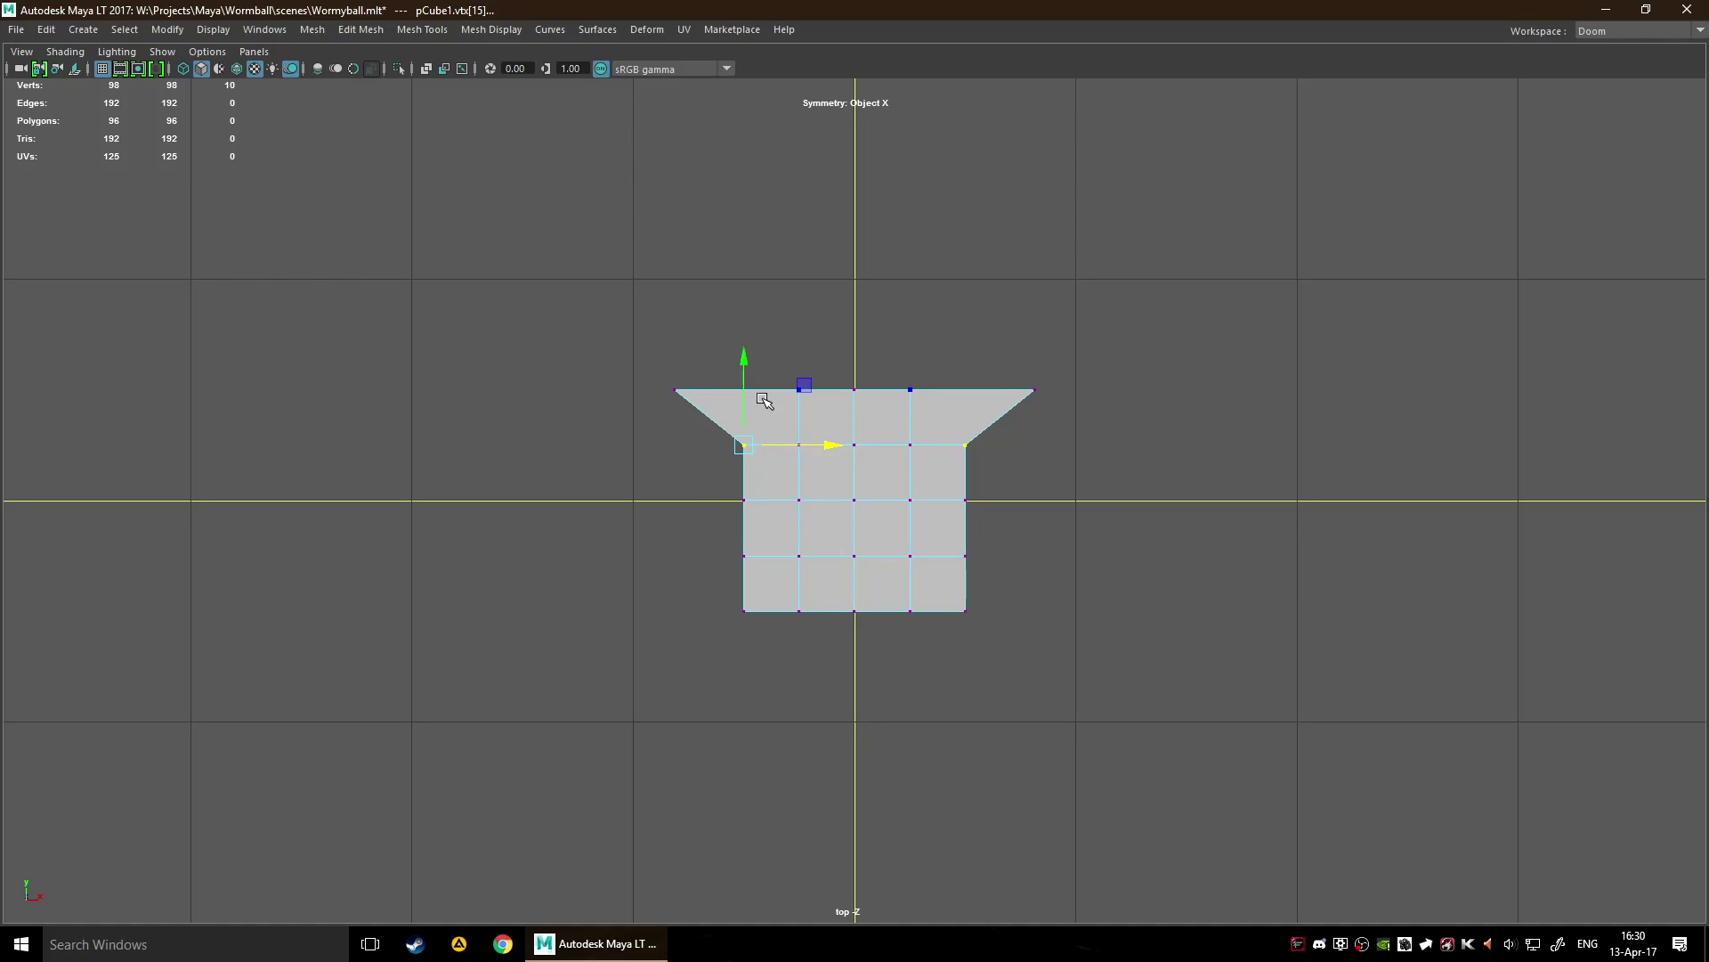
{"action": "left_click_drag", "start_coordinate": [805, 385], "coordinate": [809, 393]}
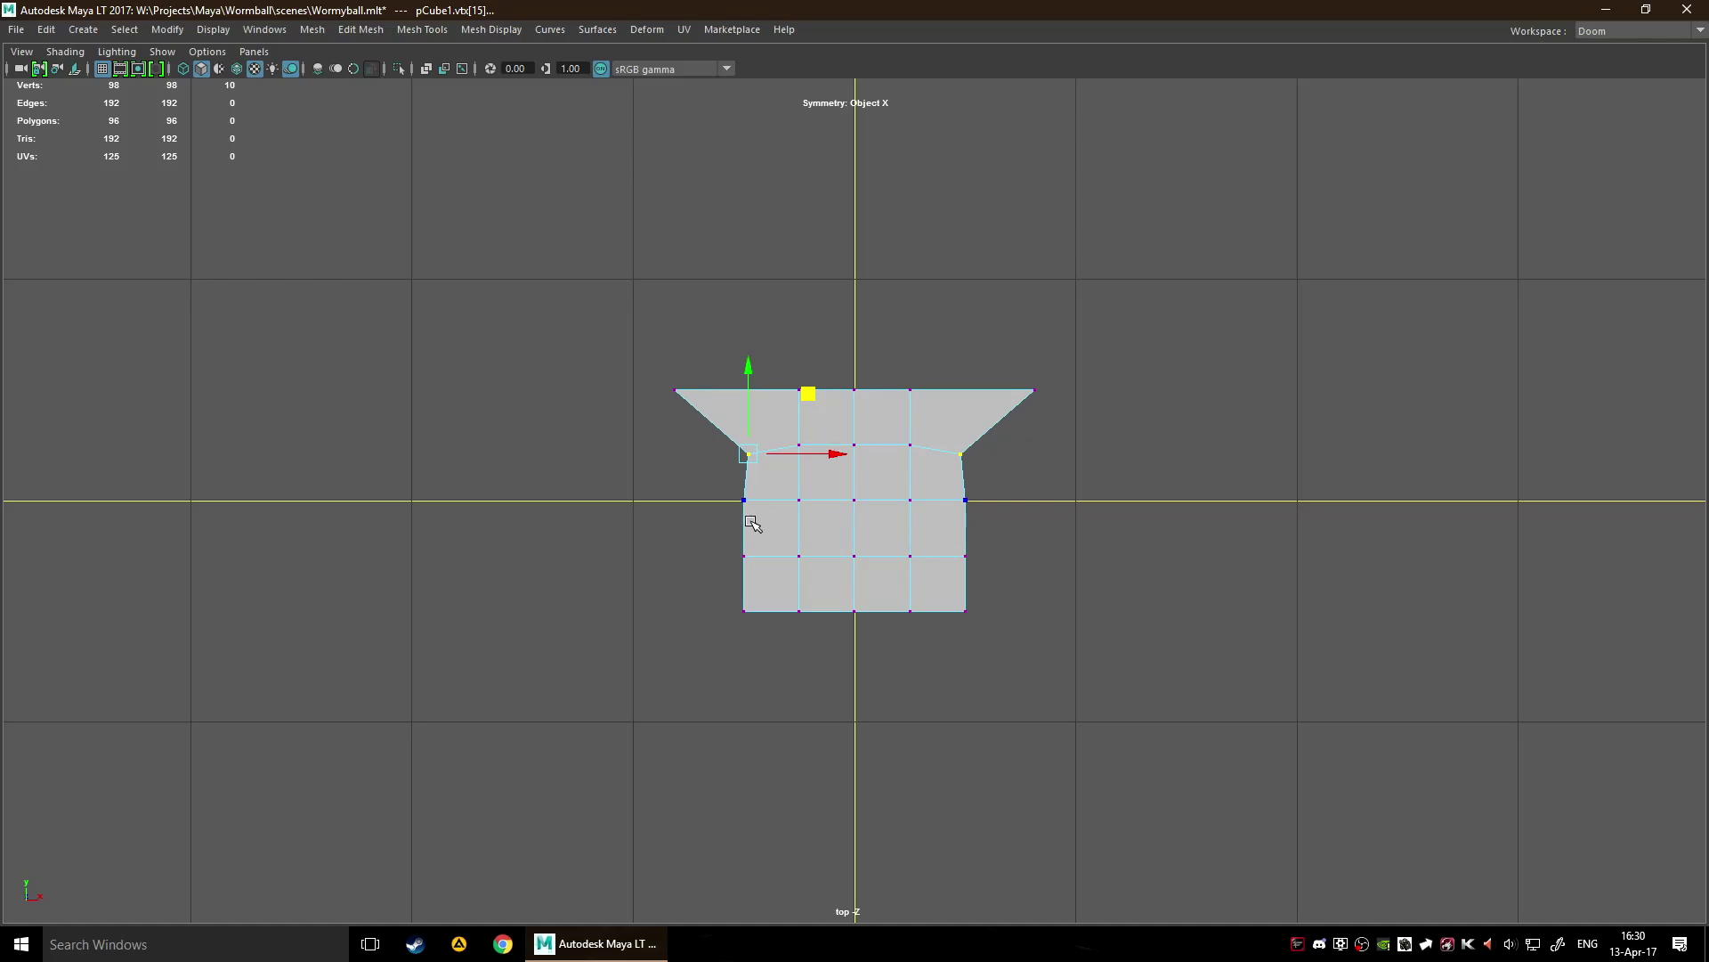
{"action": "left_click_drag", "start_coordinate": [706, 494], "coordinate": [827, 506]}
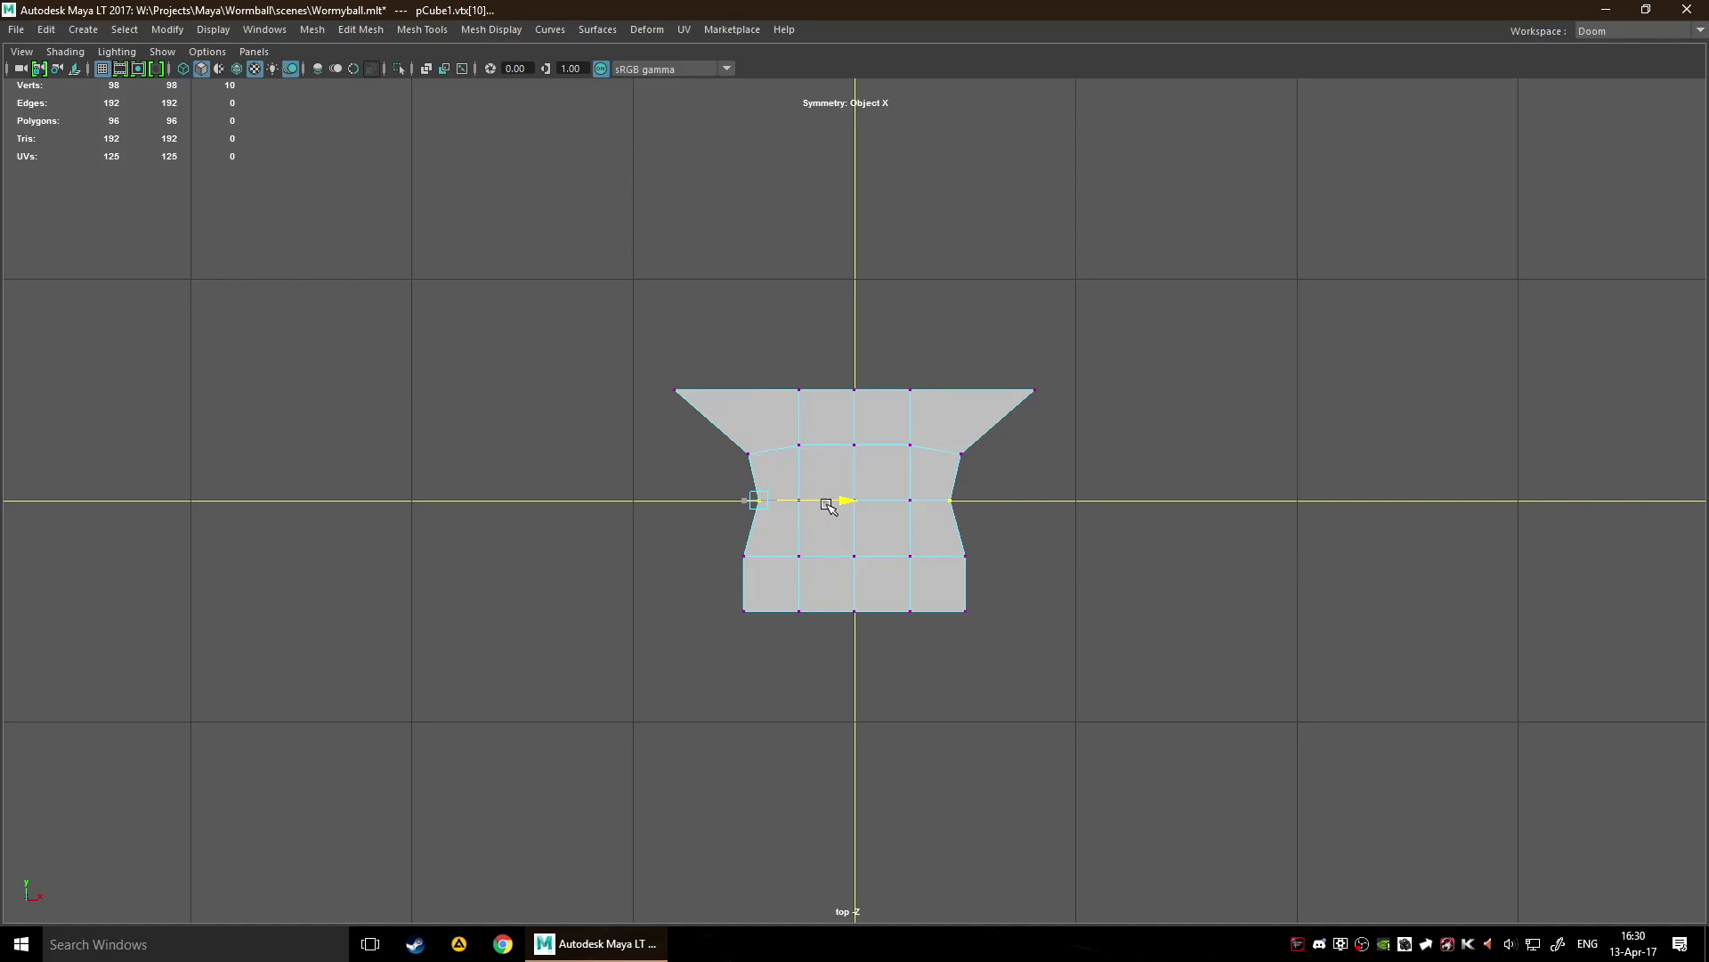
{"action": "left_click_drag", "start_coordinate": [706, 530], "coordinate": [864, 564]}
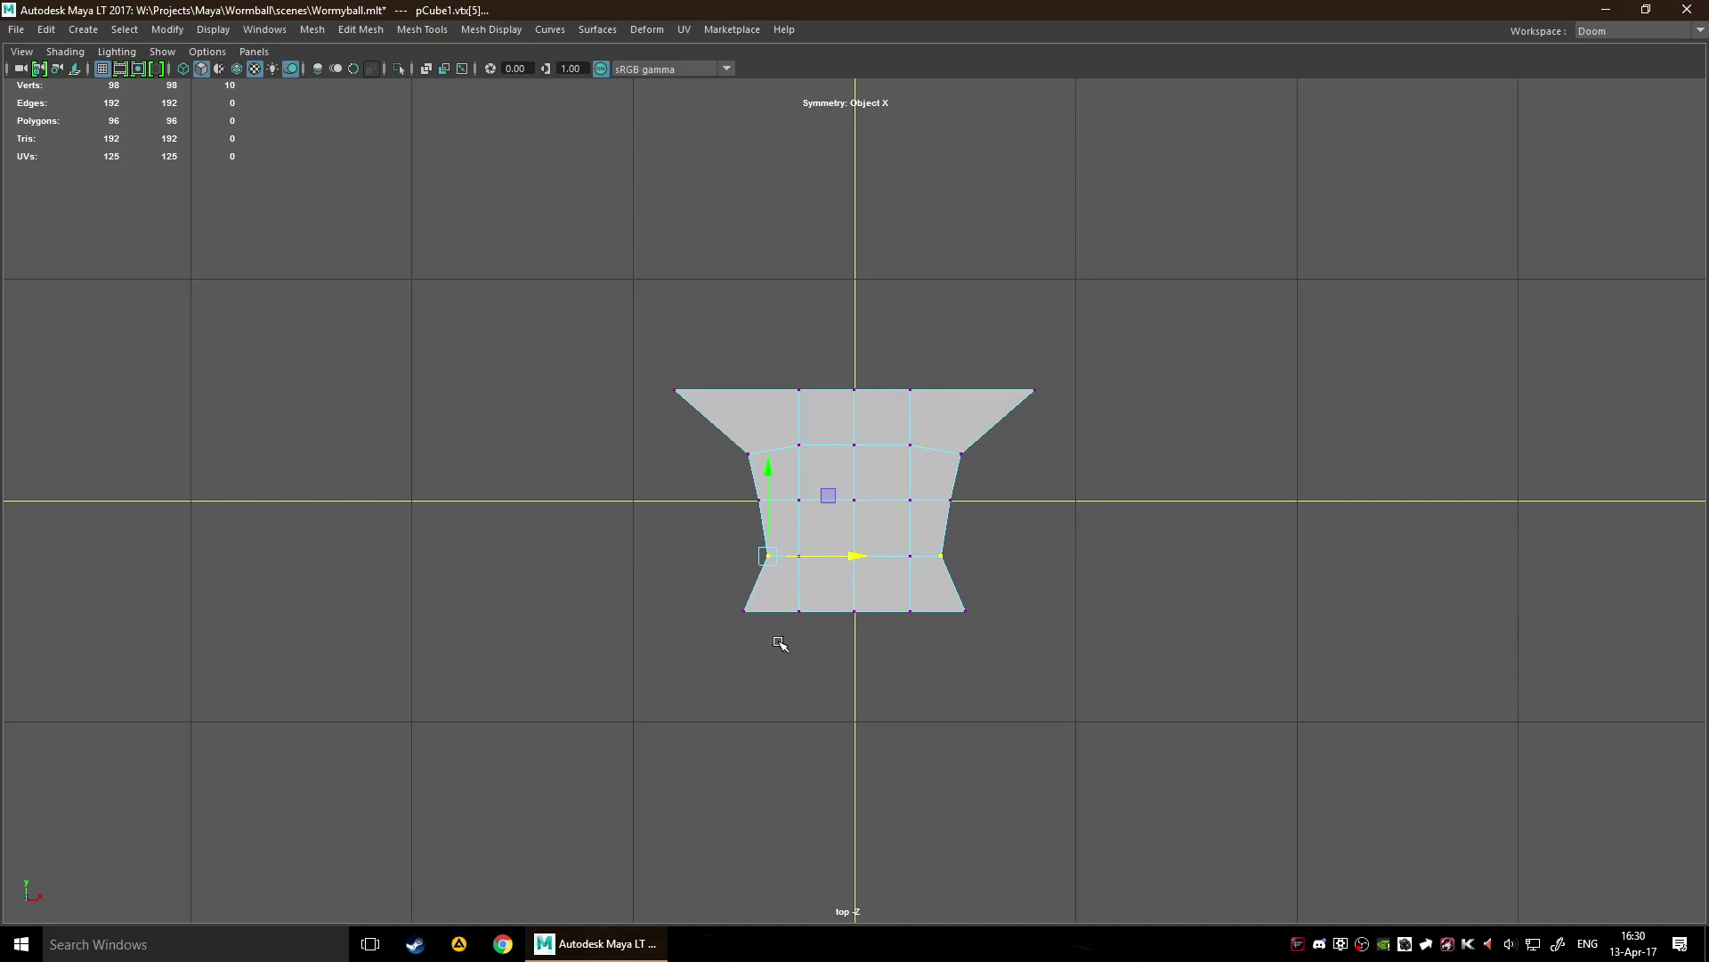
{"action": "left_click_drag", "start_coordinate": [712, 590], "coordinate": [859, 623]}
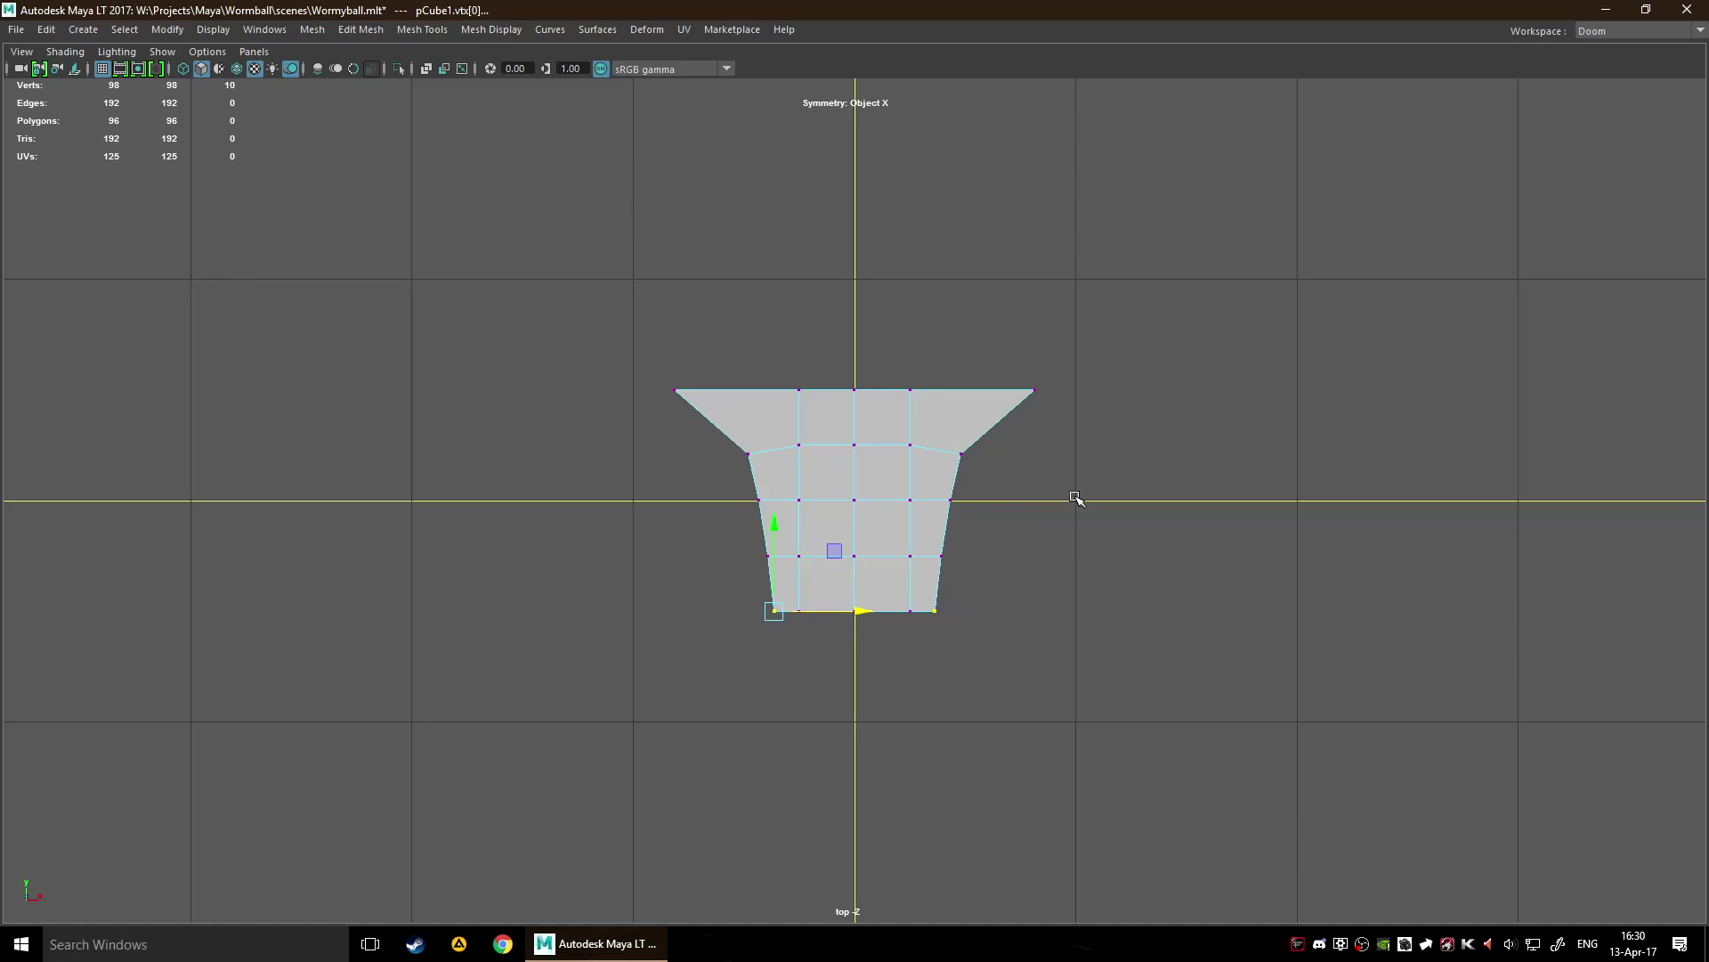
Select the edge loop next to the flared end and move it slightly along Y toward that end.
{"action": "key", "text": "F10"}
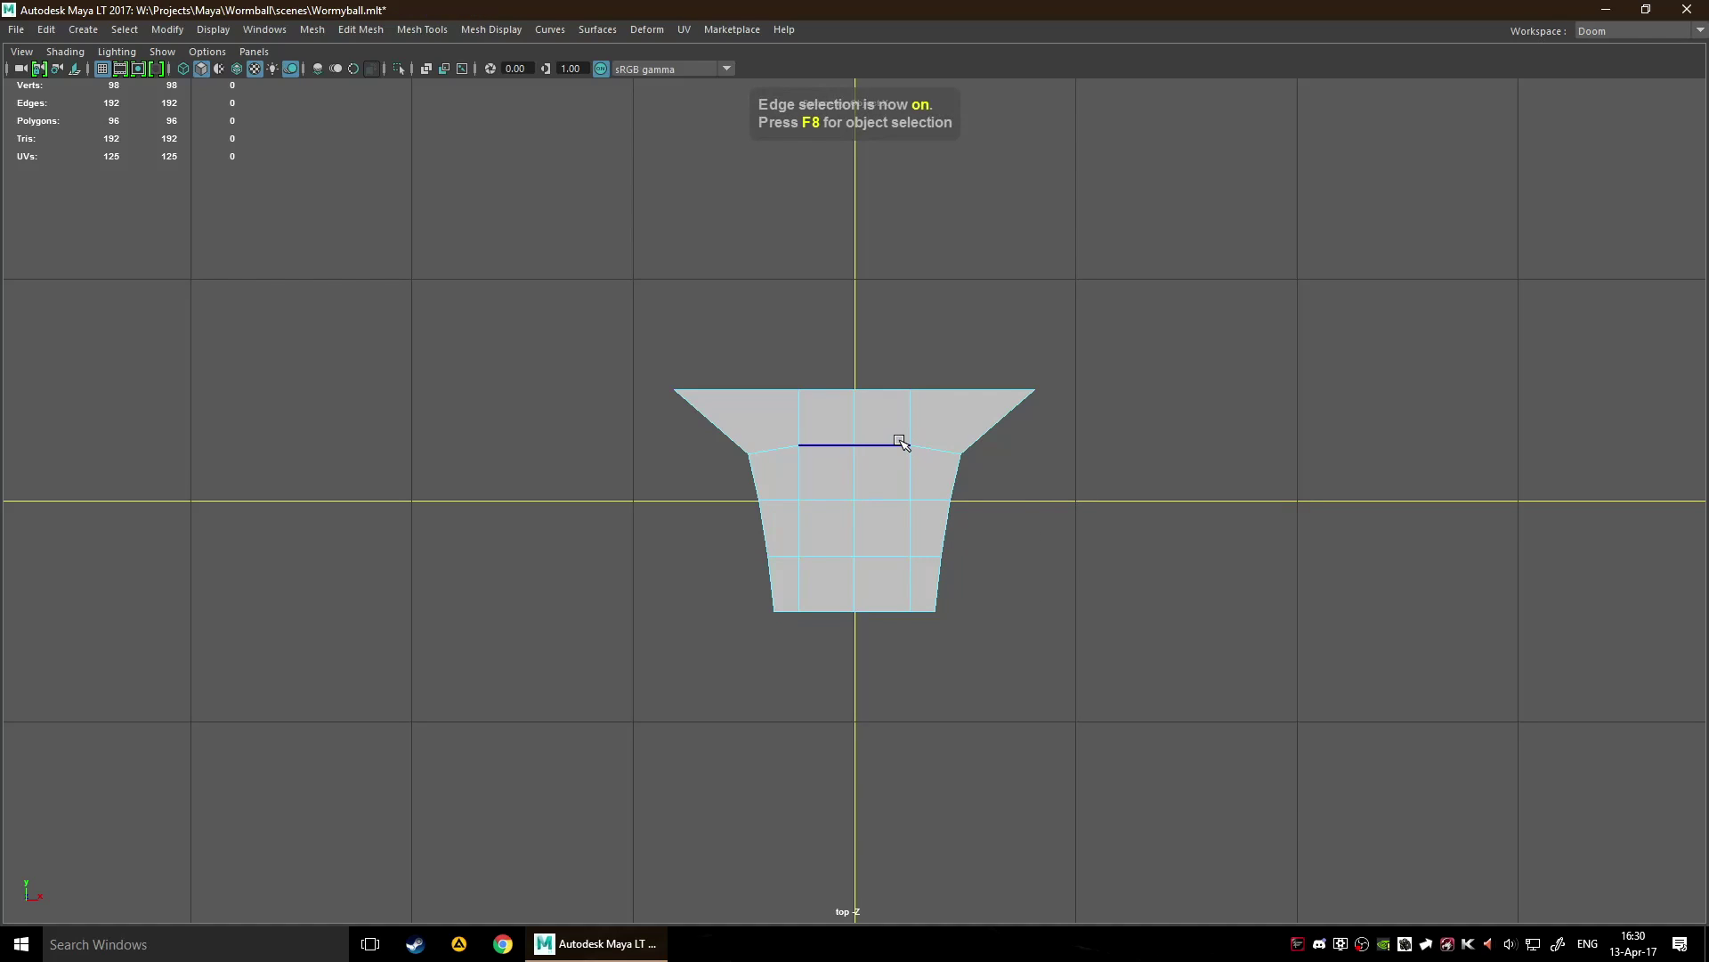
{"action": "double_click", "coordinate": [901, 445]}
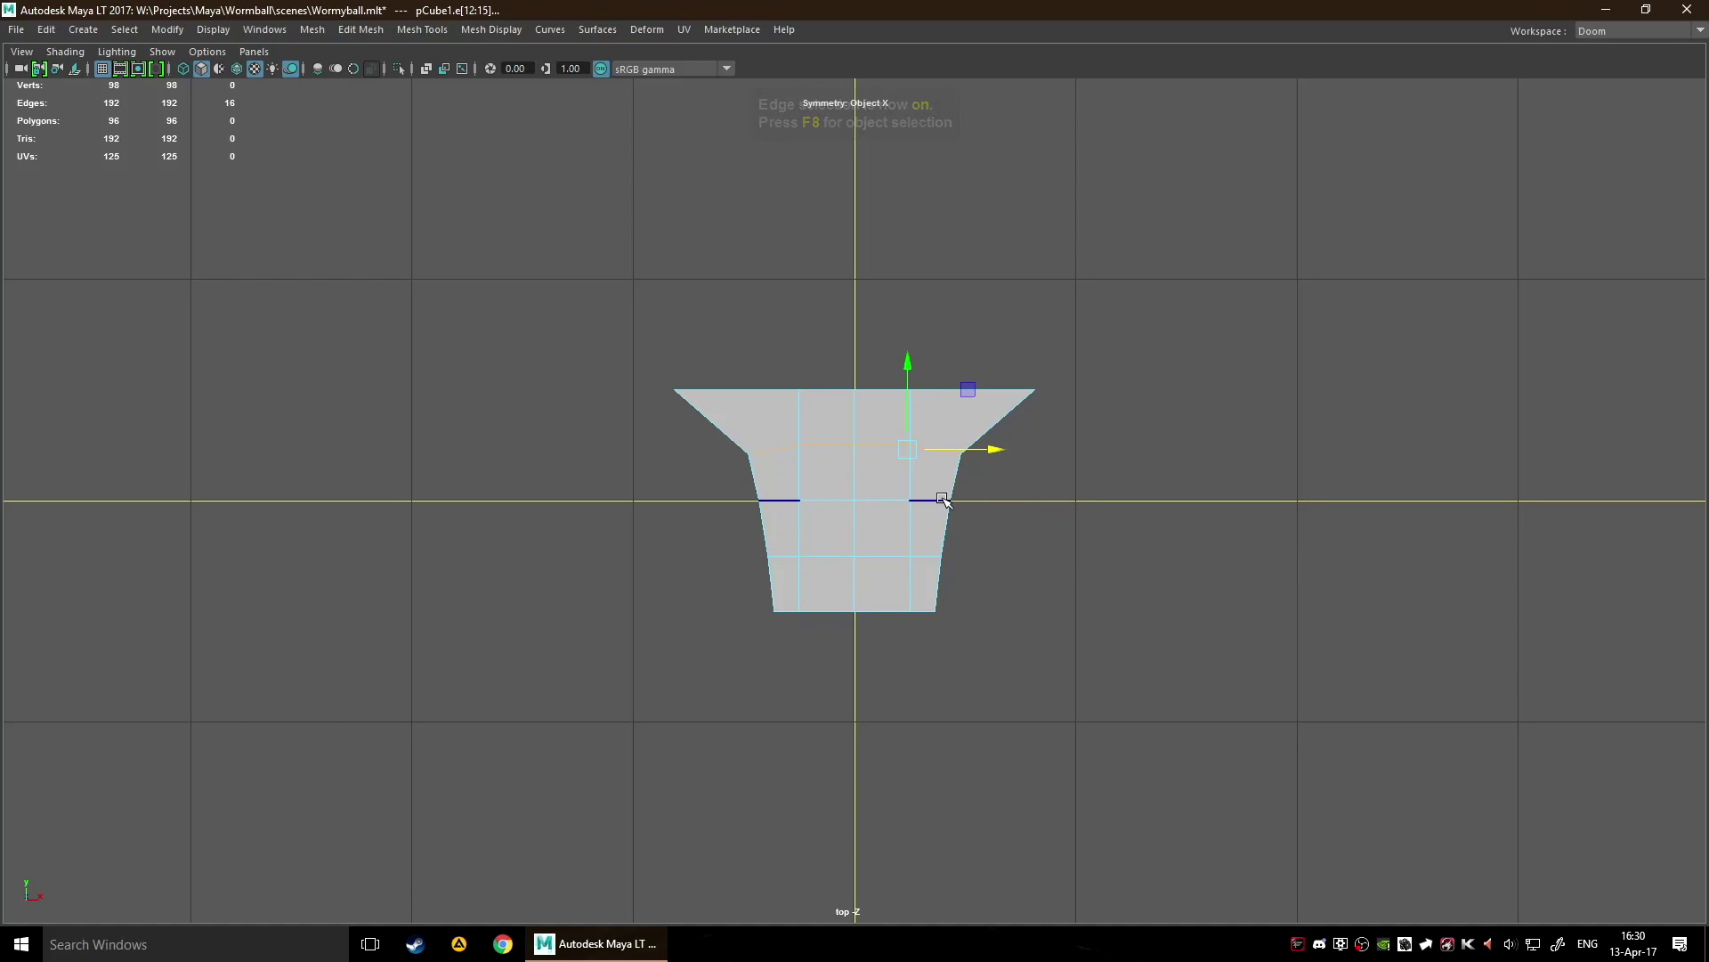
{"action": "left_click_drag", "start_coordinate": [903, 488], "coordinate": [1042, 609]}
{"action": "mouse_move", "coordinate": [908, 363]}
{"action": "left_mouse_down"}
{"action": "mouse_move", "coordinate": [908, 392]}
{"action": "mouse_move", "coordinate": [935, 345]}
{"action": "left_mouse_up"}
{"action": "left_click_drag", "start_coordinate": [975, 538], "coordinate": [1076, 642]}
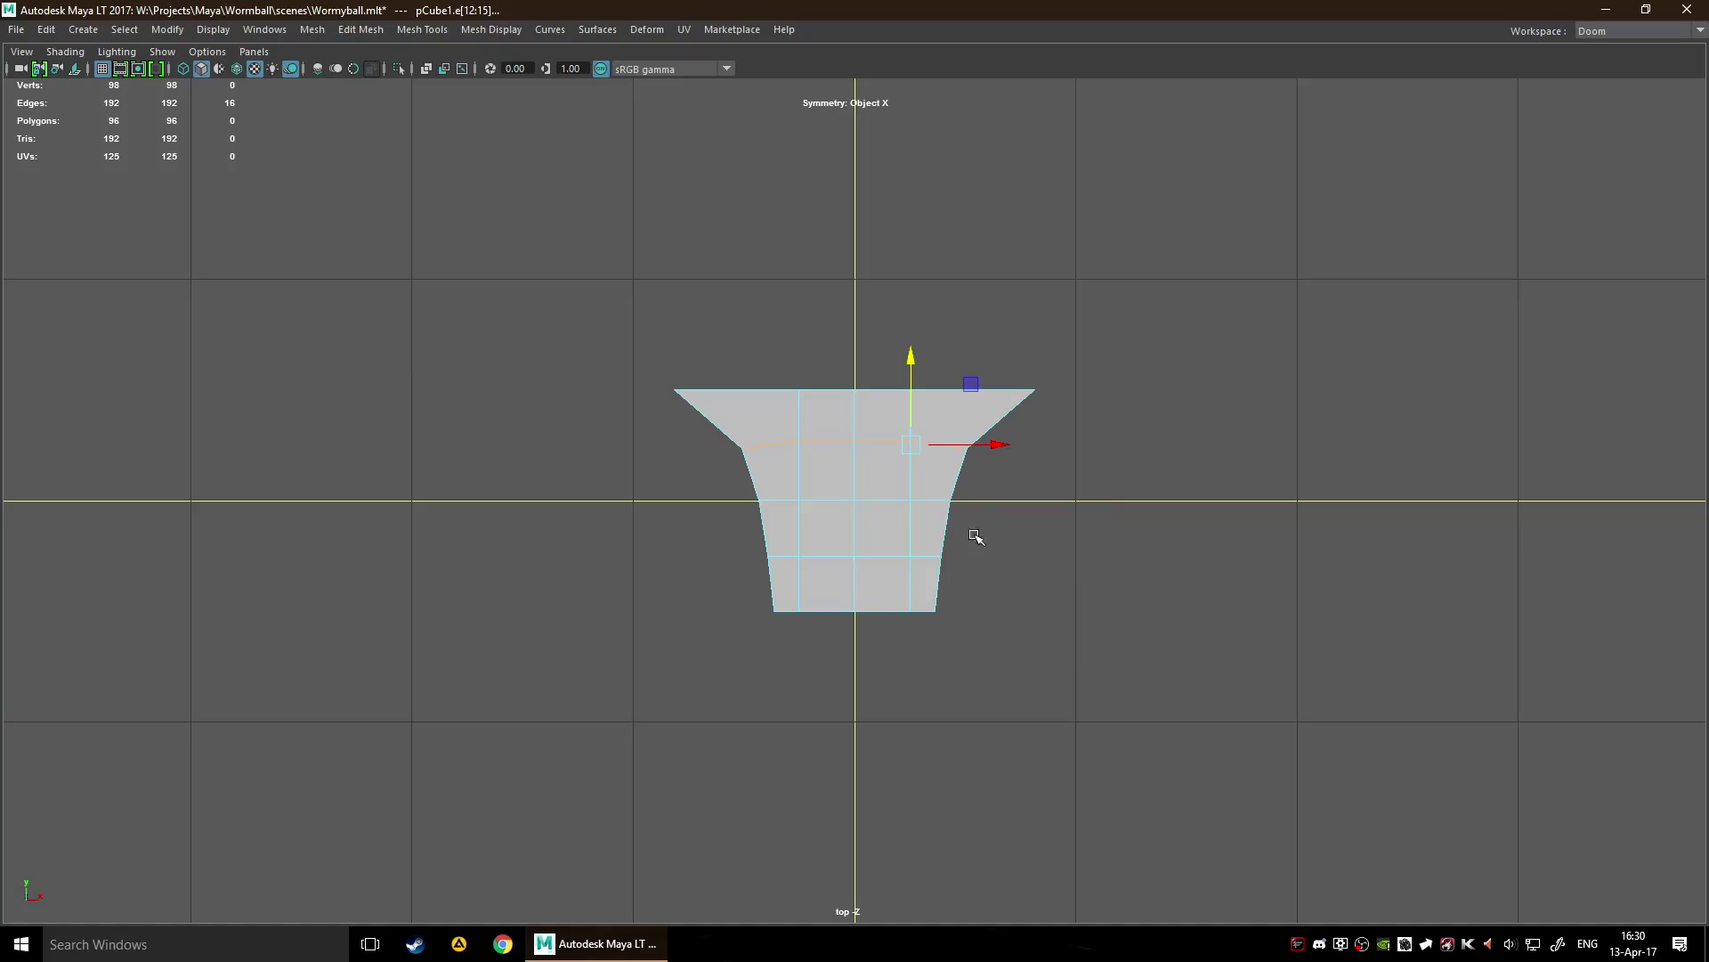
Examine the tapered shape and its flared end in the perspective and front views.
{"action": "key", "text": "space"}
{"action": "key", "text": "space"}
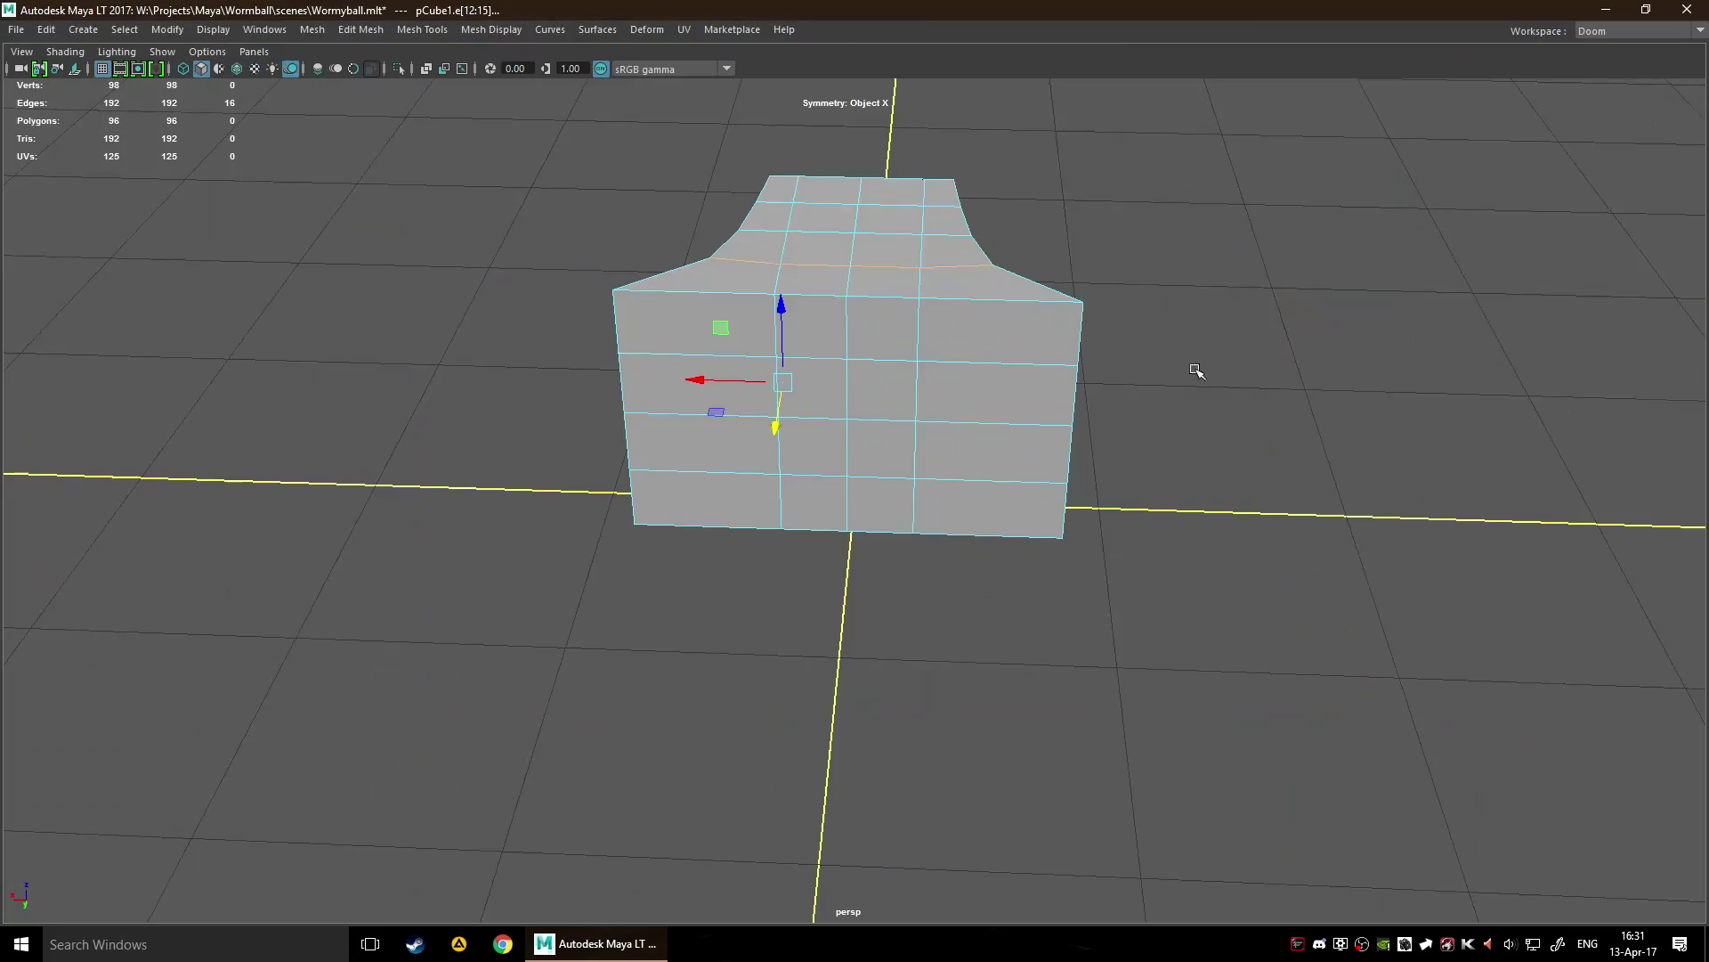
{"action": "left_click_drag", "start_coordinate": [1131, 385], "coordinate": [1146, 601], "text": "alt"}
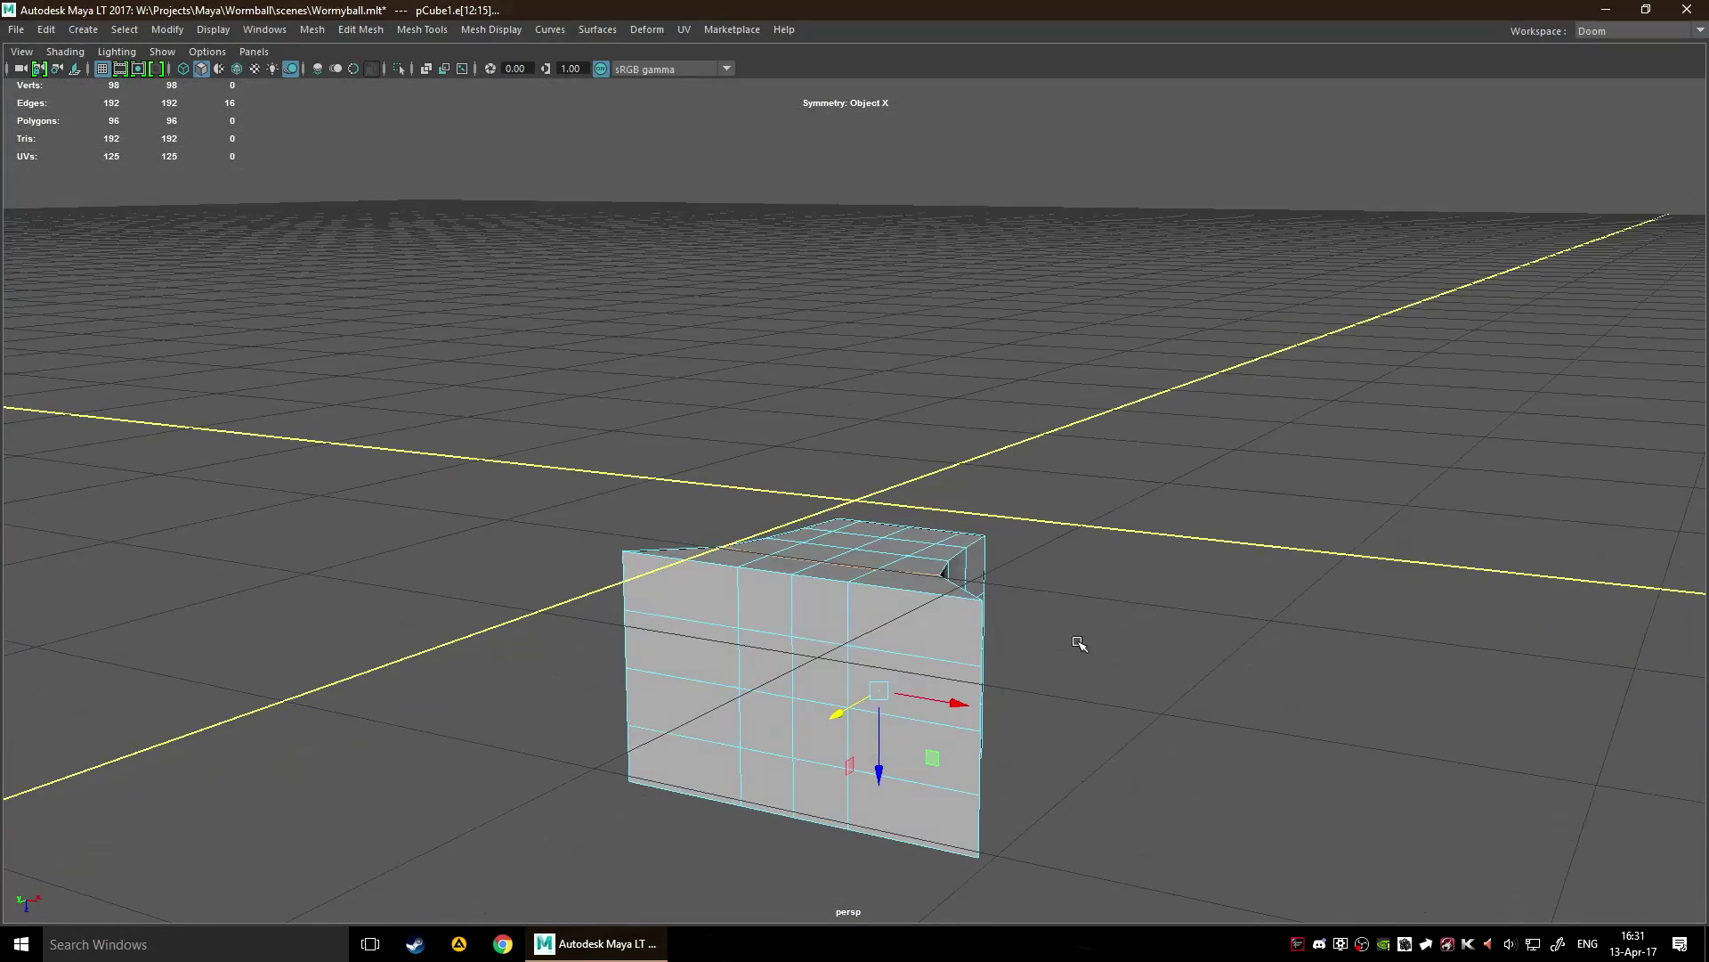
{"action": "key", "text": "space"}
{"action": "key", "text": "space"}
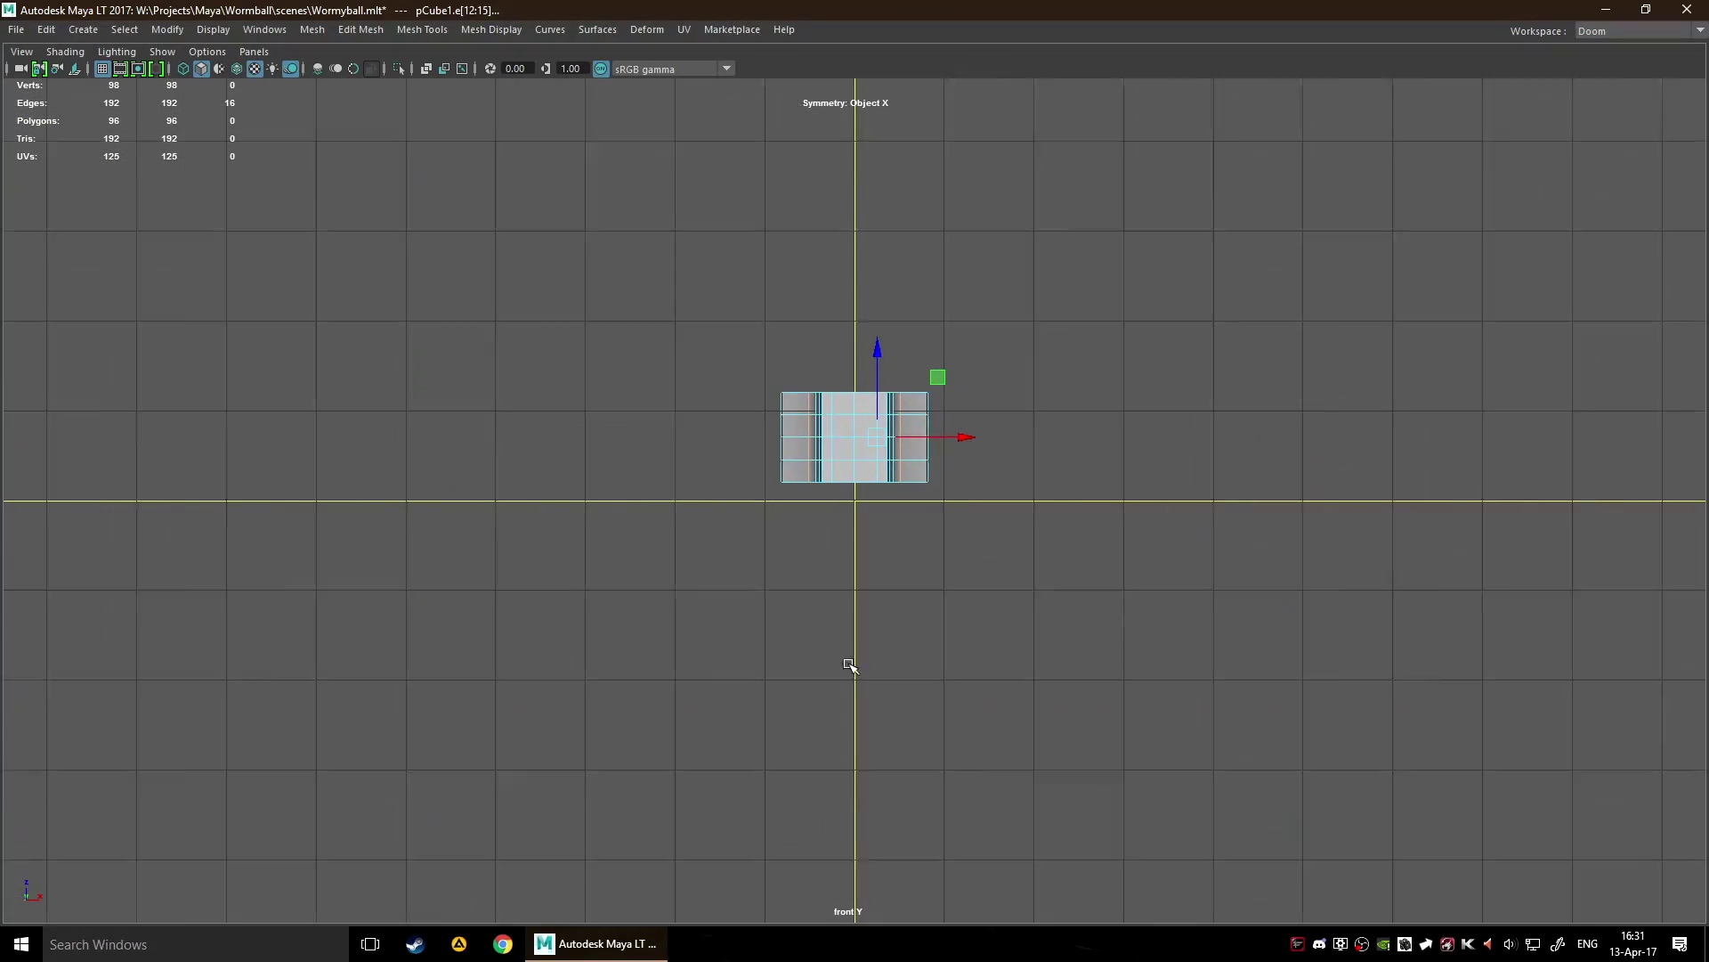
{"action": "scroll", "coordinate": [916, 496], "scroll_direction": "up", "scroll_amount": 6}
{"action": "left_click", "coordinate": [1053, 415]}
{"action": "left_click", "coordinate": [812, 414]}
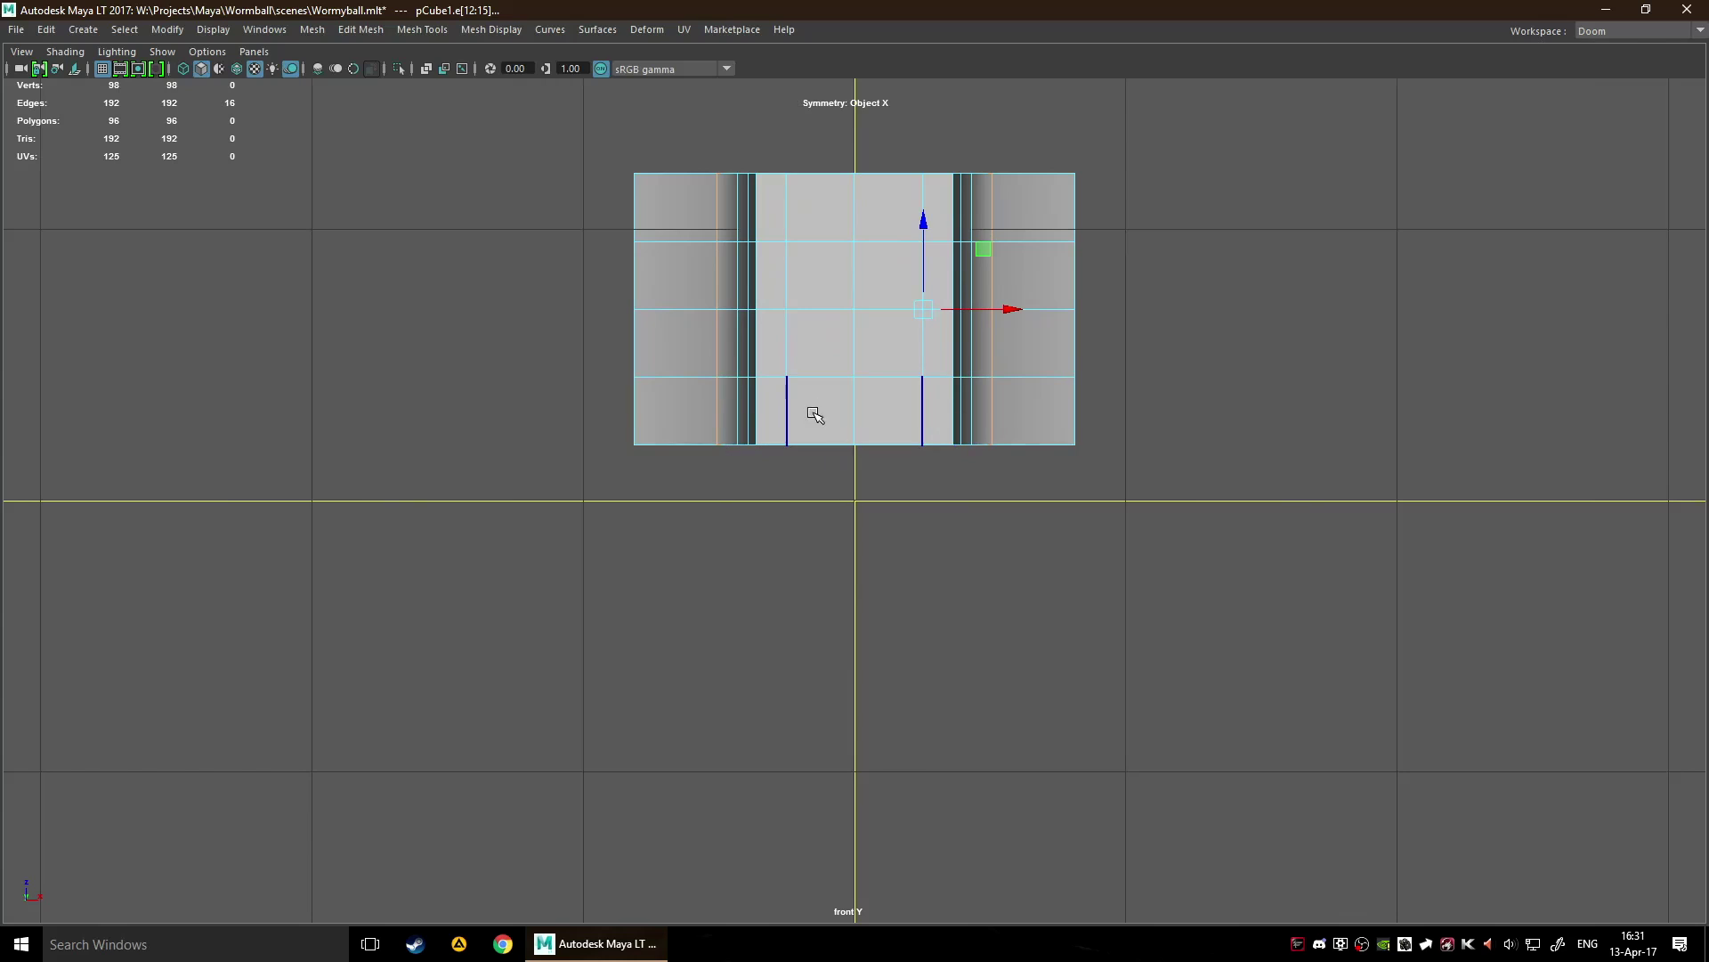
{"action": "key", "text": "space"}
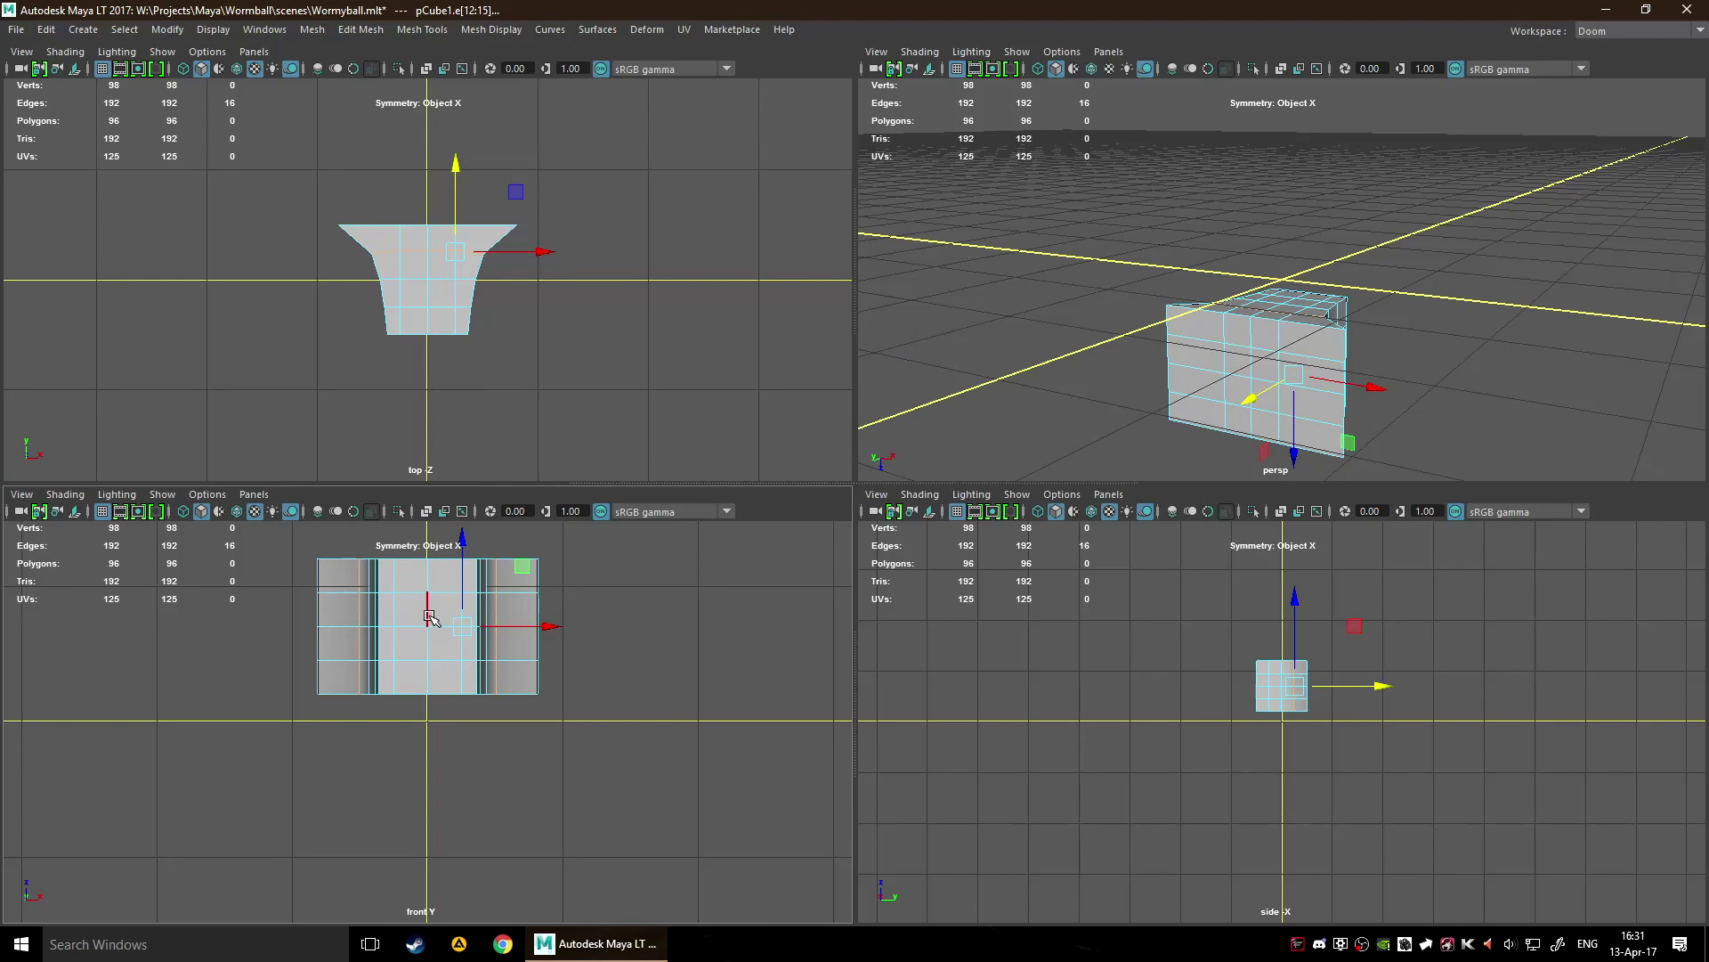
{"action": "key", "text": "space"}
{"action": "left_click_drag", "start_coordinate": [1064, 494], "coordinate": [1140, 611], "text": "alt"}
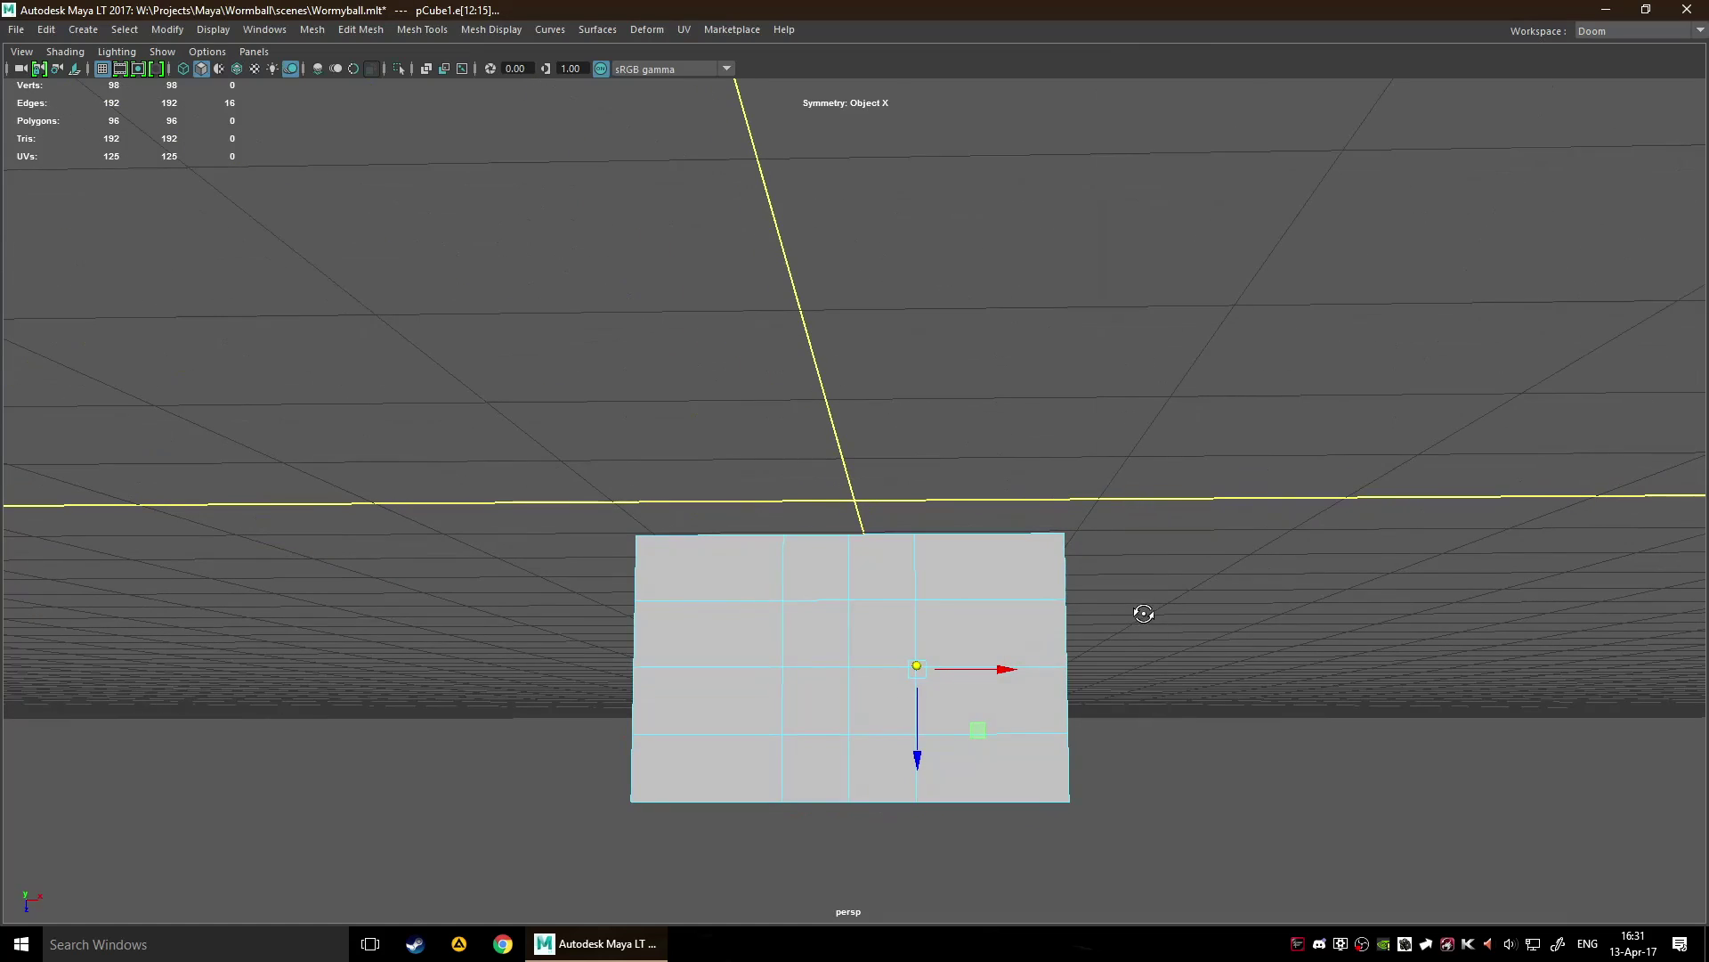
Select the four vertical centre edges of the flared end face and move them inward along Y to form a central notch.
{"action": "left_click", "coordinate": [848, 565]}
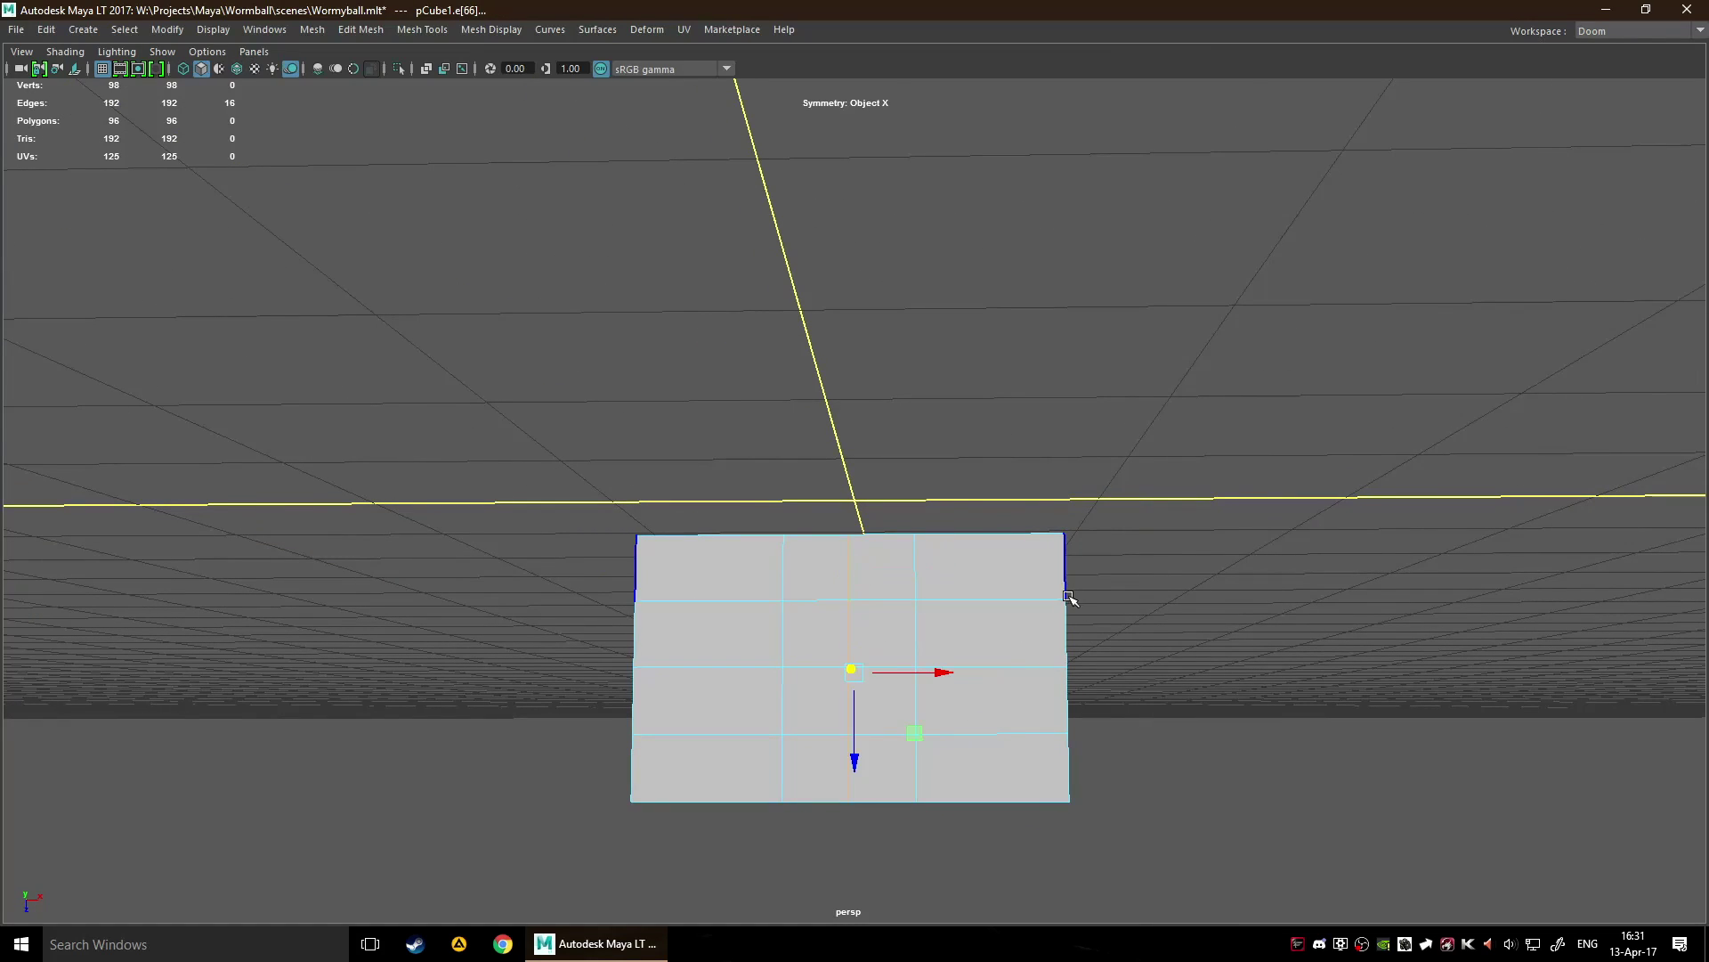
{"action": "double_click", "coordinate": [1023, 667]}
{"action": "left_click_drag", "start_coordinate": [1023, 675], "coordinate": [1009, 595], "text": "alt"}
{"action": "left_click", "coordinate": [909, 614]}
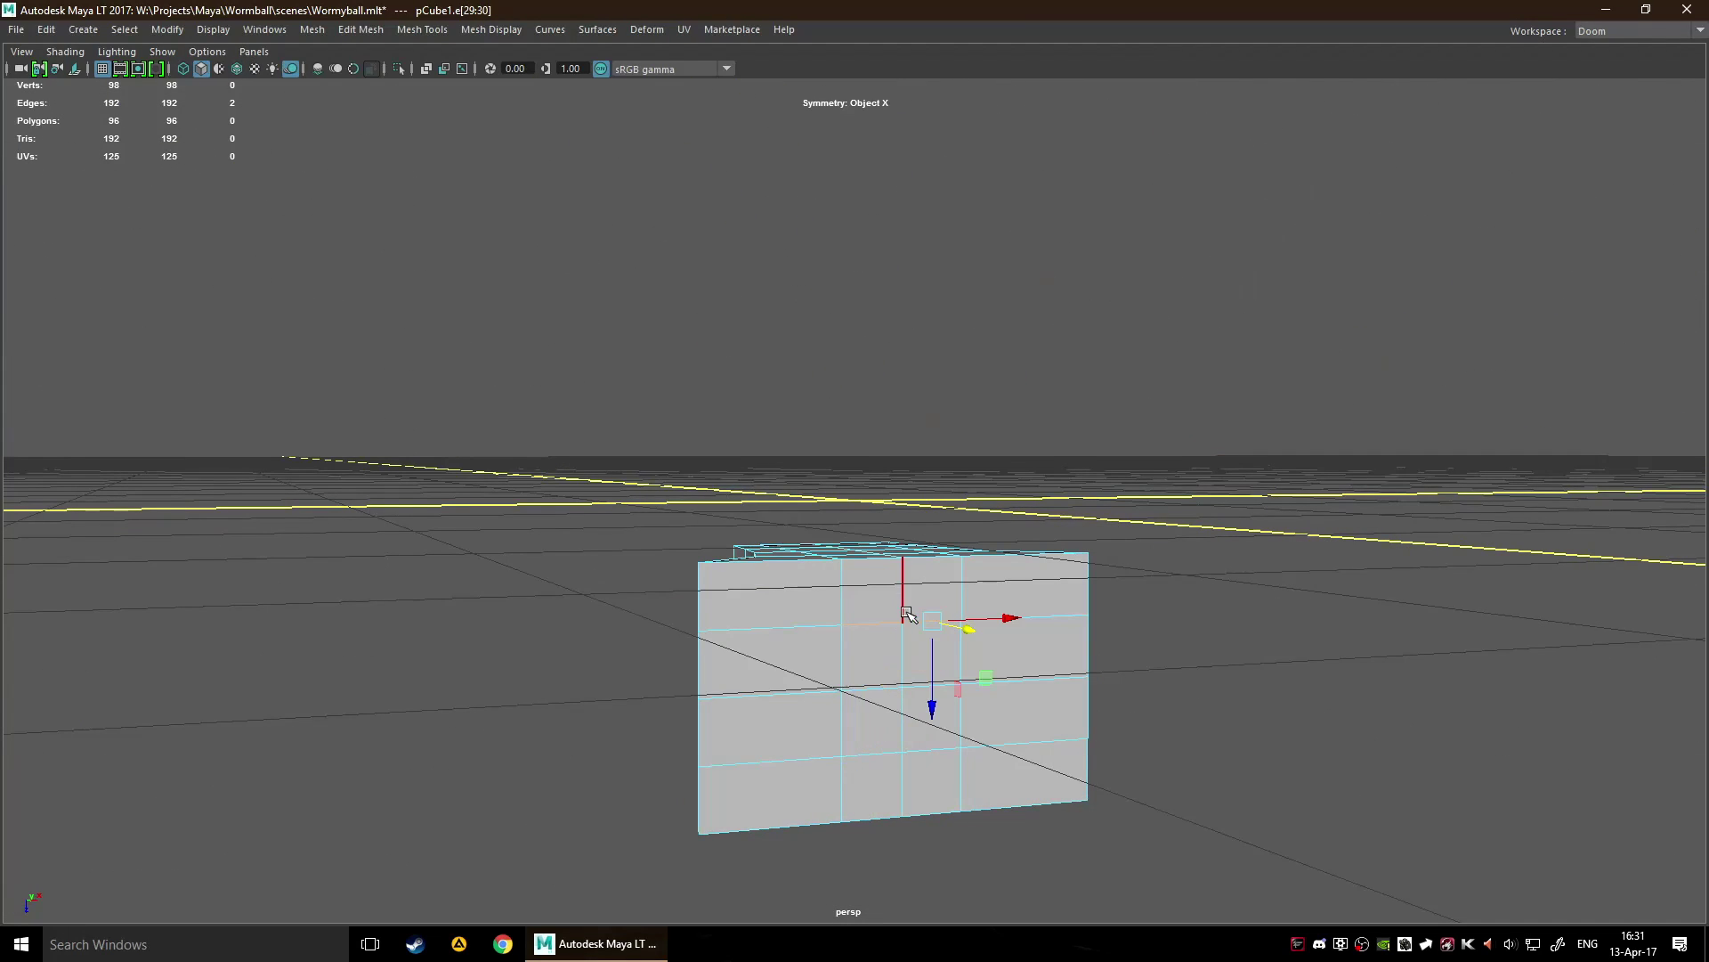
{"action": "left_click", "coordinate": [891, 591]}
{"action": "double_click", "coordinate": [912, 797], "text": "shift"}
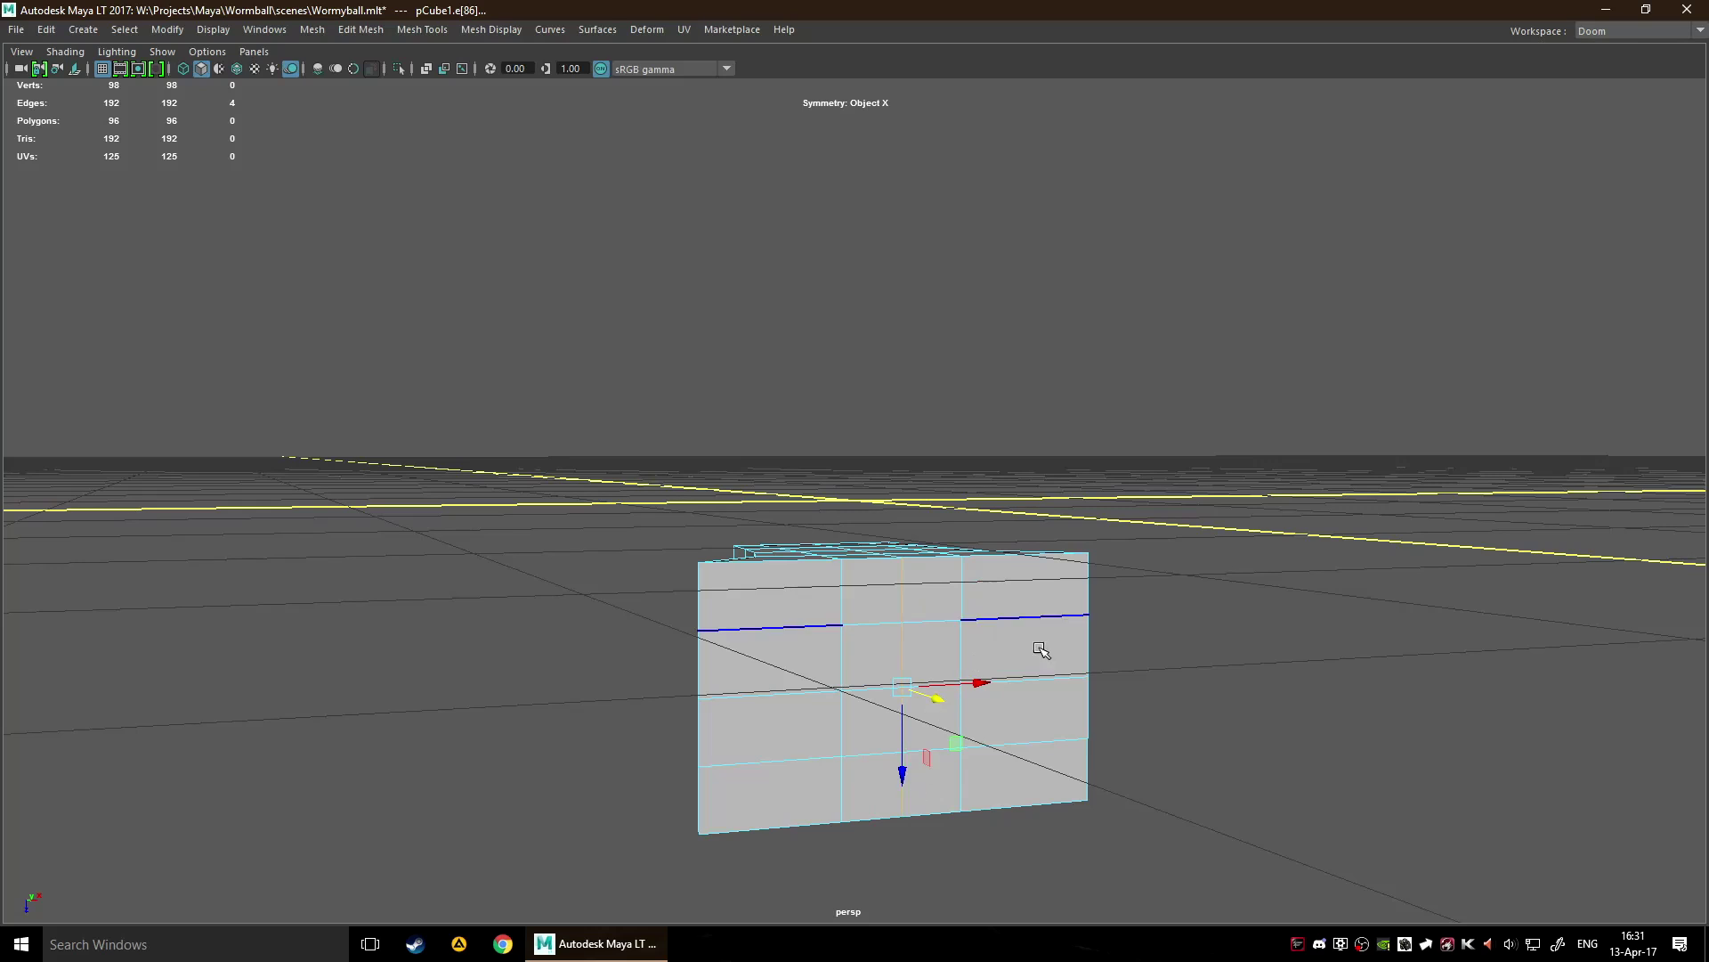
{"action": "left_click_drag", "start_coordinate": [1038, 649], "coordinate": [1168, 574], "text": "alt"}
{"action": "key", "text": "r"}
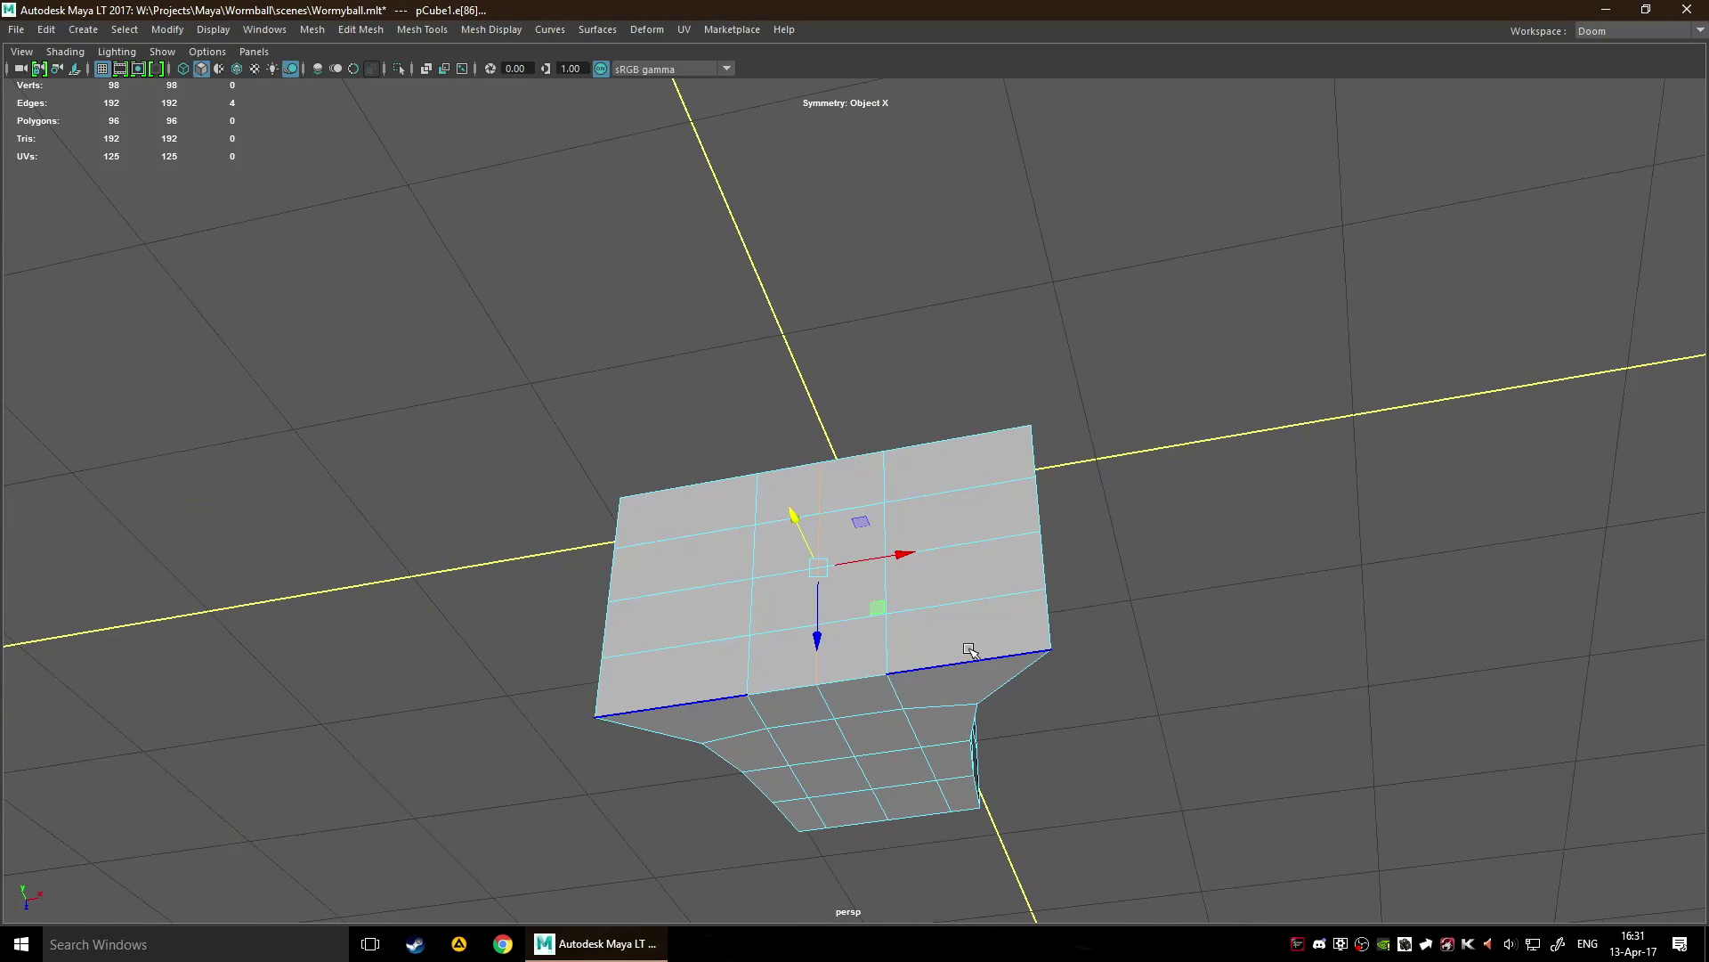
{"action": "left_click_drag", "start_coordinate": [825, 618], "coordinate": [826, 609]}
{"action": "left_click_drag", "start_coordinate": [1056, 615], "coordinate": [1072, 526], "text": "alt"}
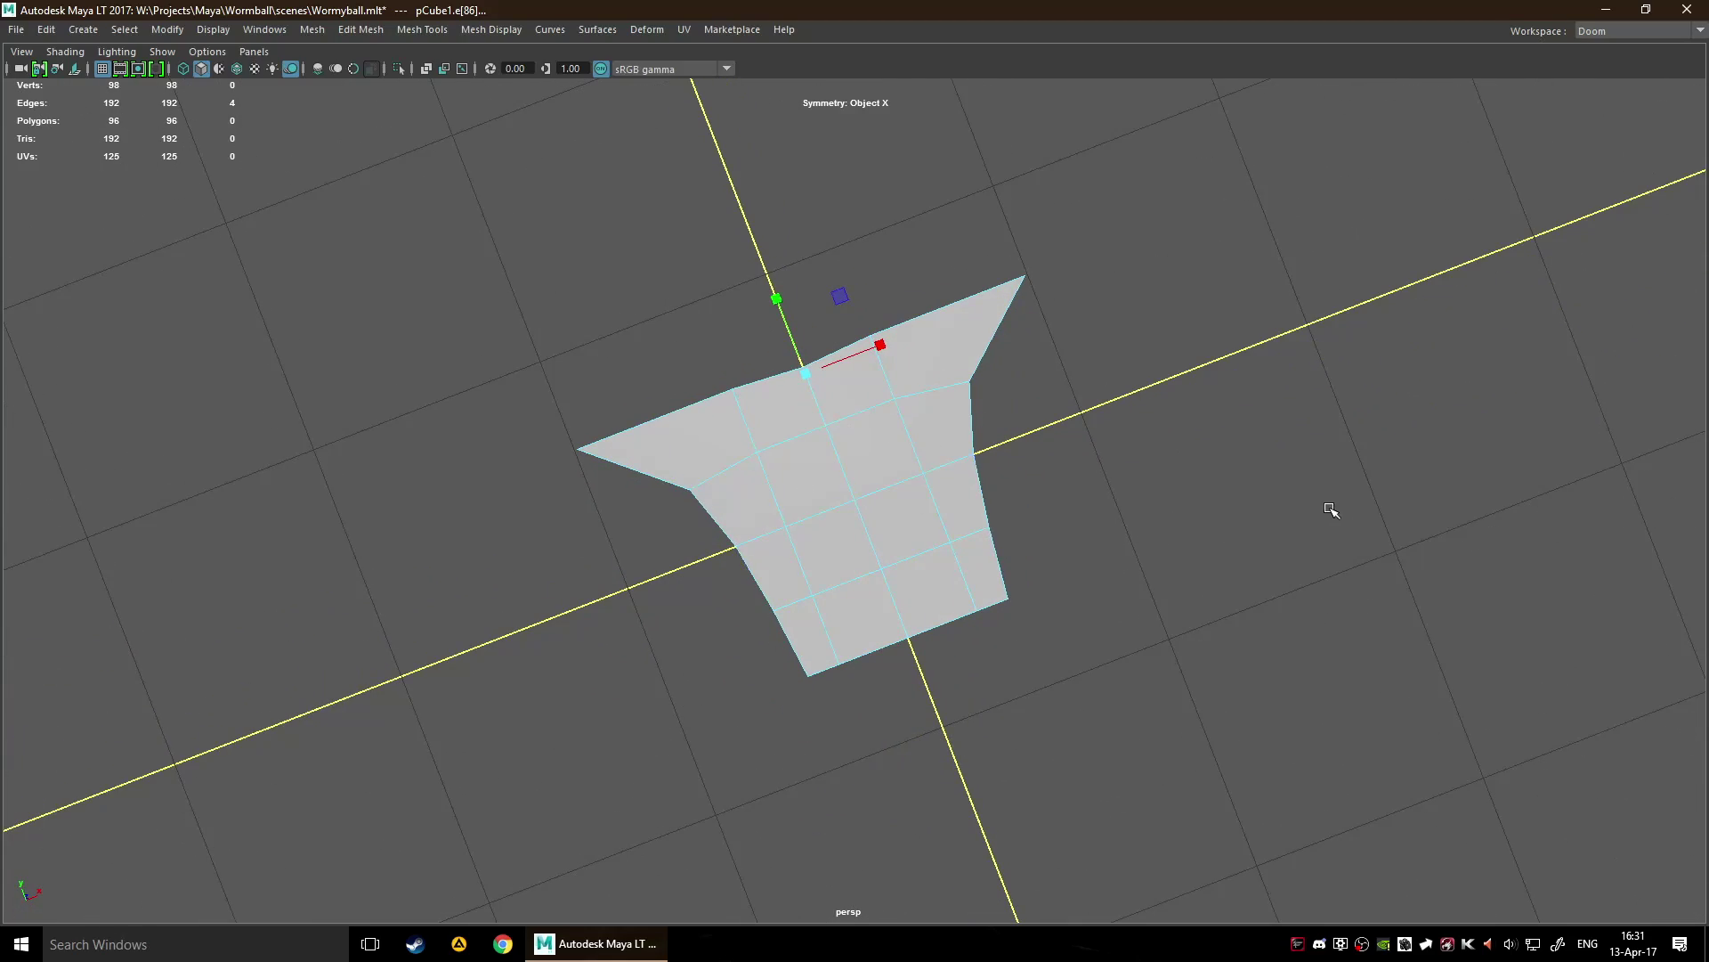
{"action": "left_click_drag", "start_coordinate": [1332, 508], "coordinate": [1206, 530], "text": "alt"}
{"action": "left_click_drag", "start_coordinate": [1504, 637], "coordinate": [935, 677], "text": "alt"}
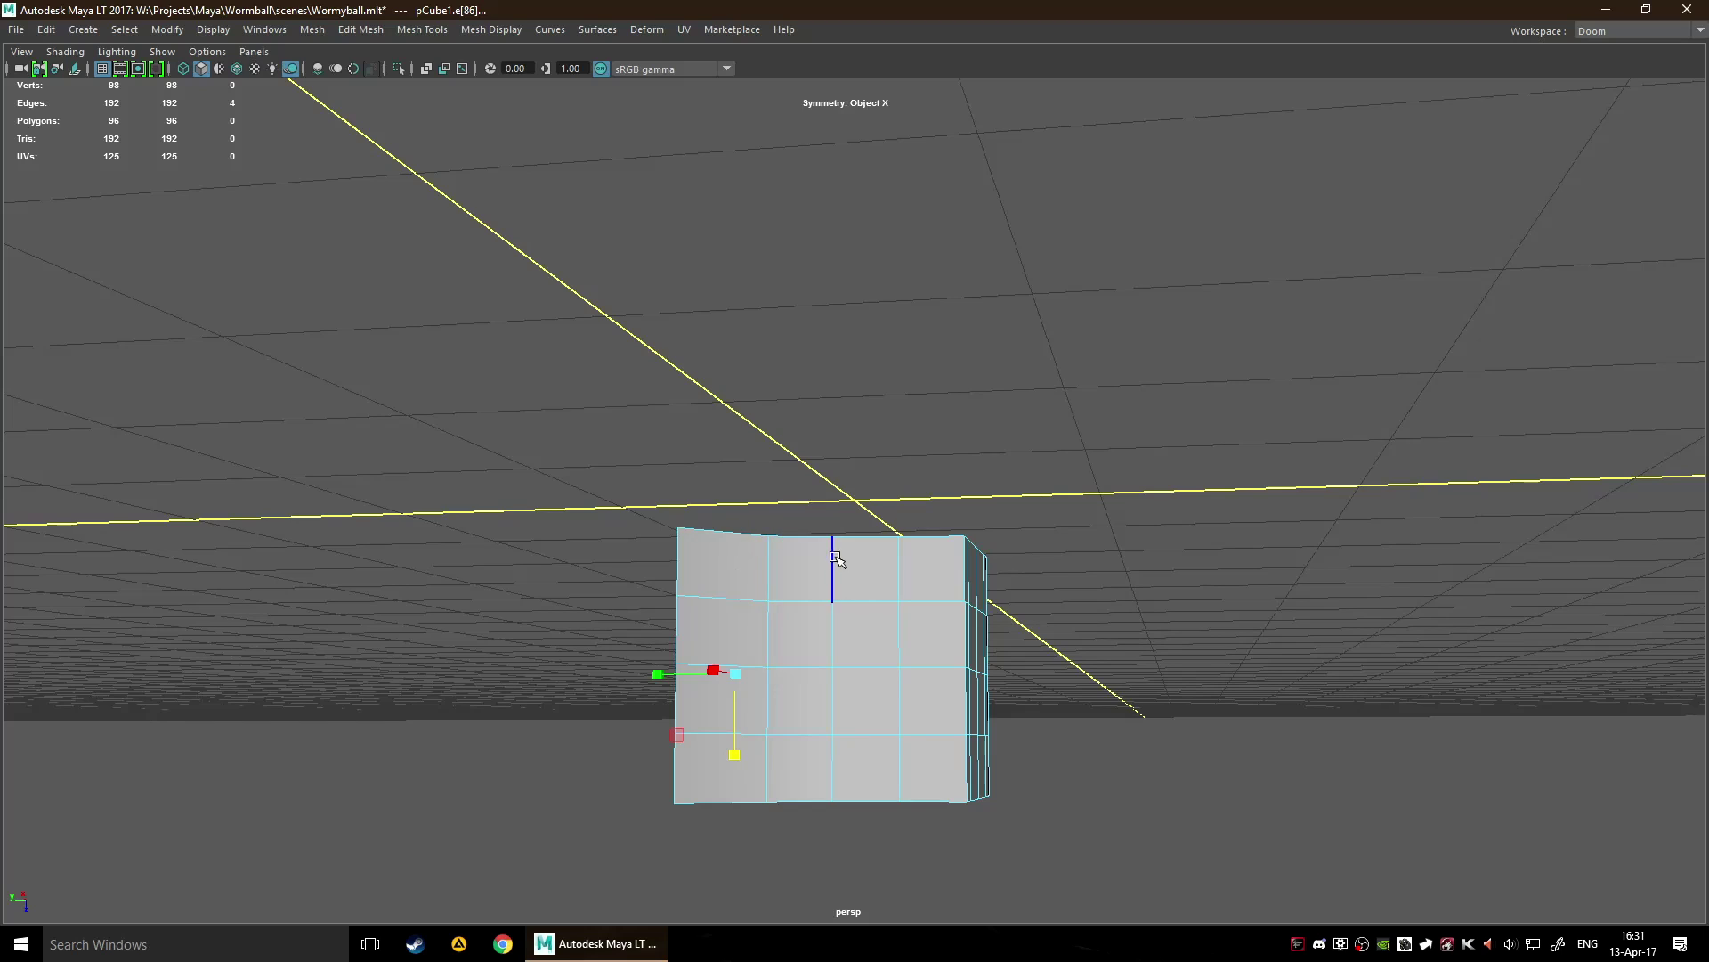
Select the lower outer edges along the body's sides and raise them slightly along Z to slope the underside's borders symmetrically.
{"action": "double_click", "coordinate": [811, 537]}
{"action": "key", "text": "w"}
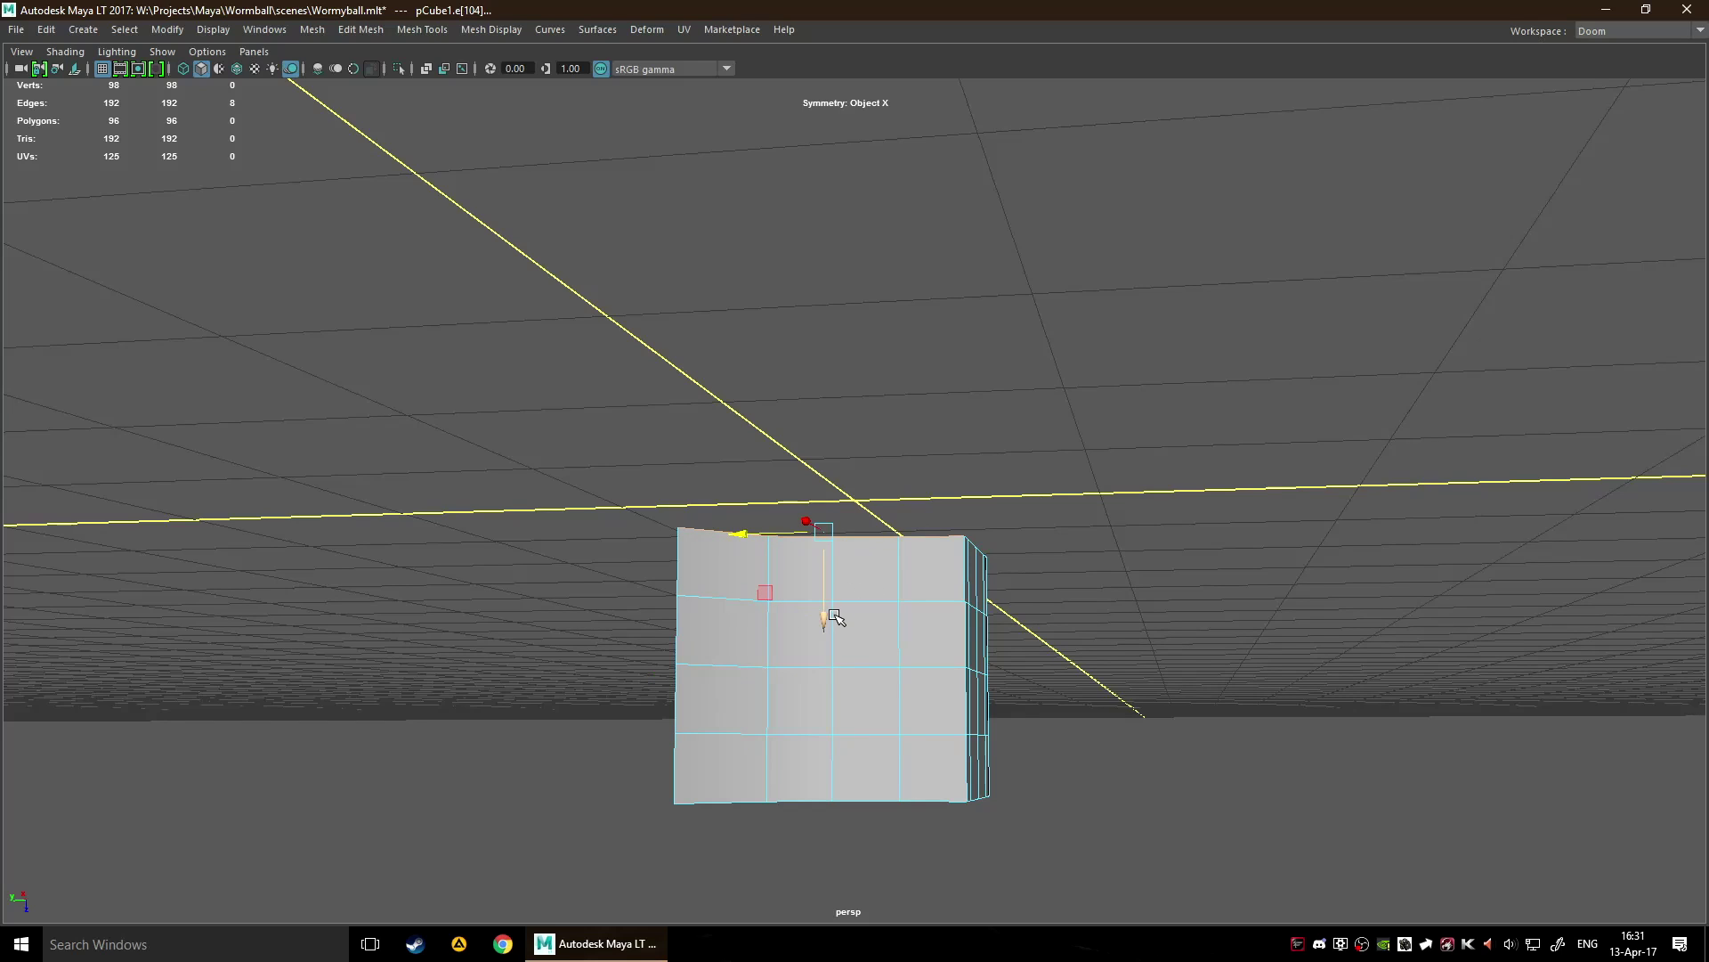
{"action": "left_click_drag", "start_coordinate": [827, 616], "coordinate": [825, 647]}
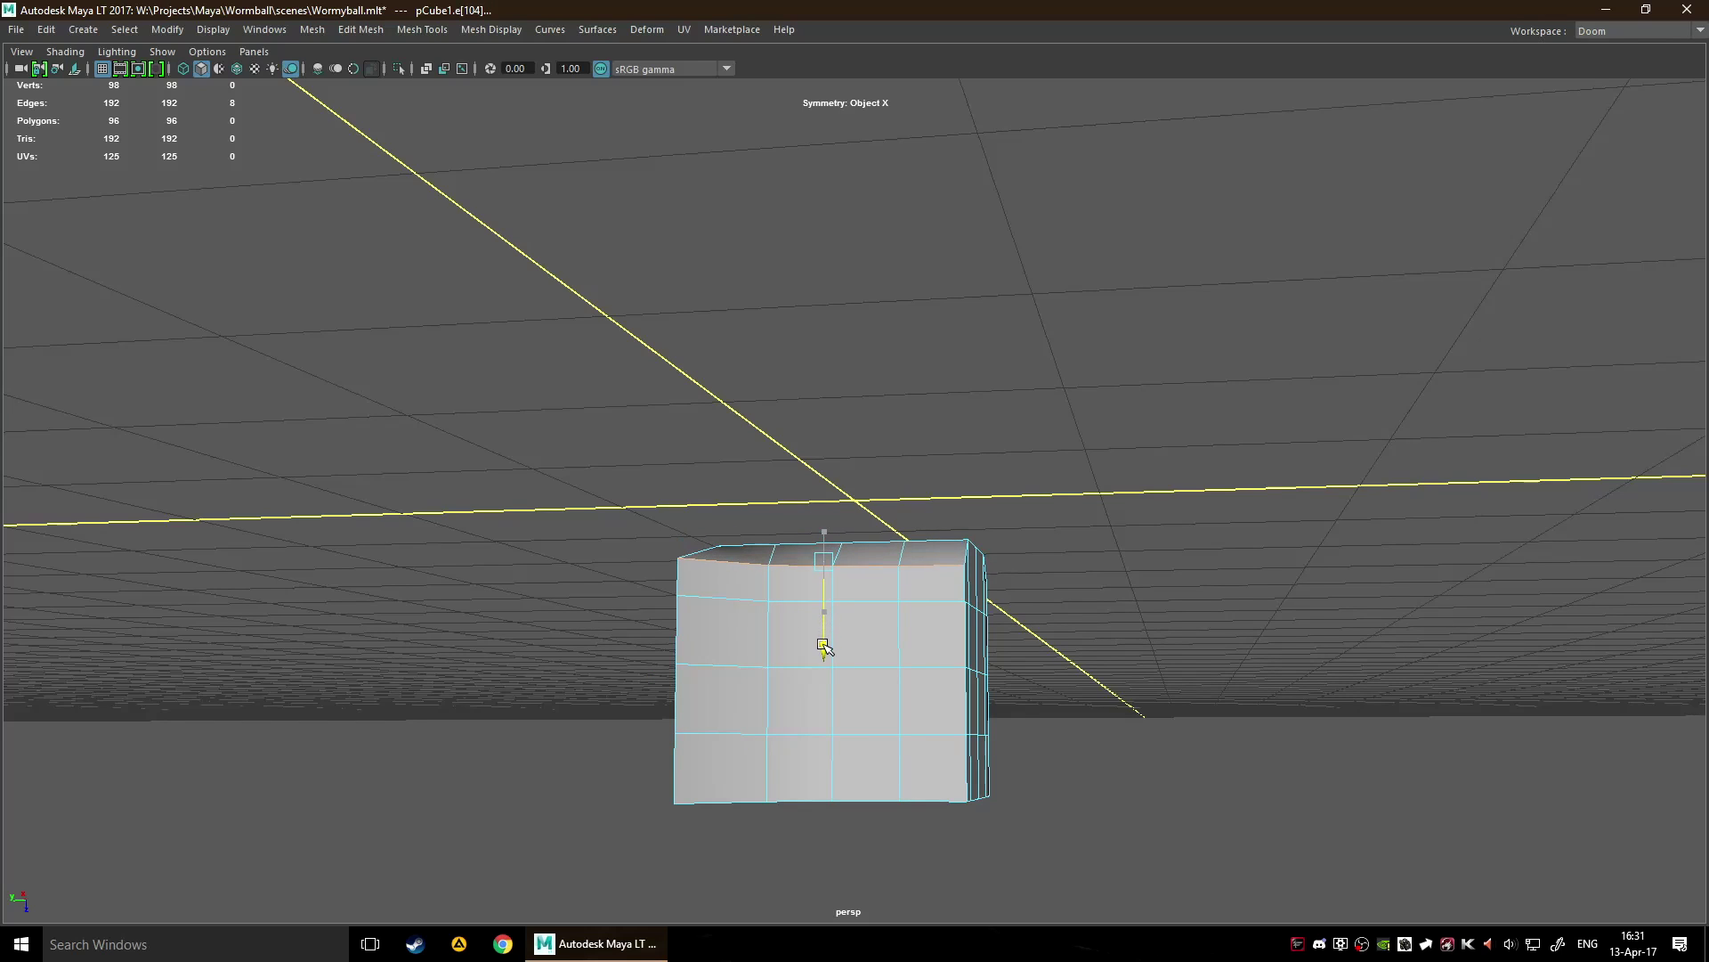
{"action": "left_click_drag", "start_coordinate": [1159, 604], "coordinate": [973, 843], "text": "alt"}
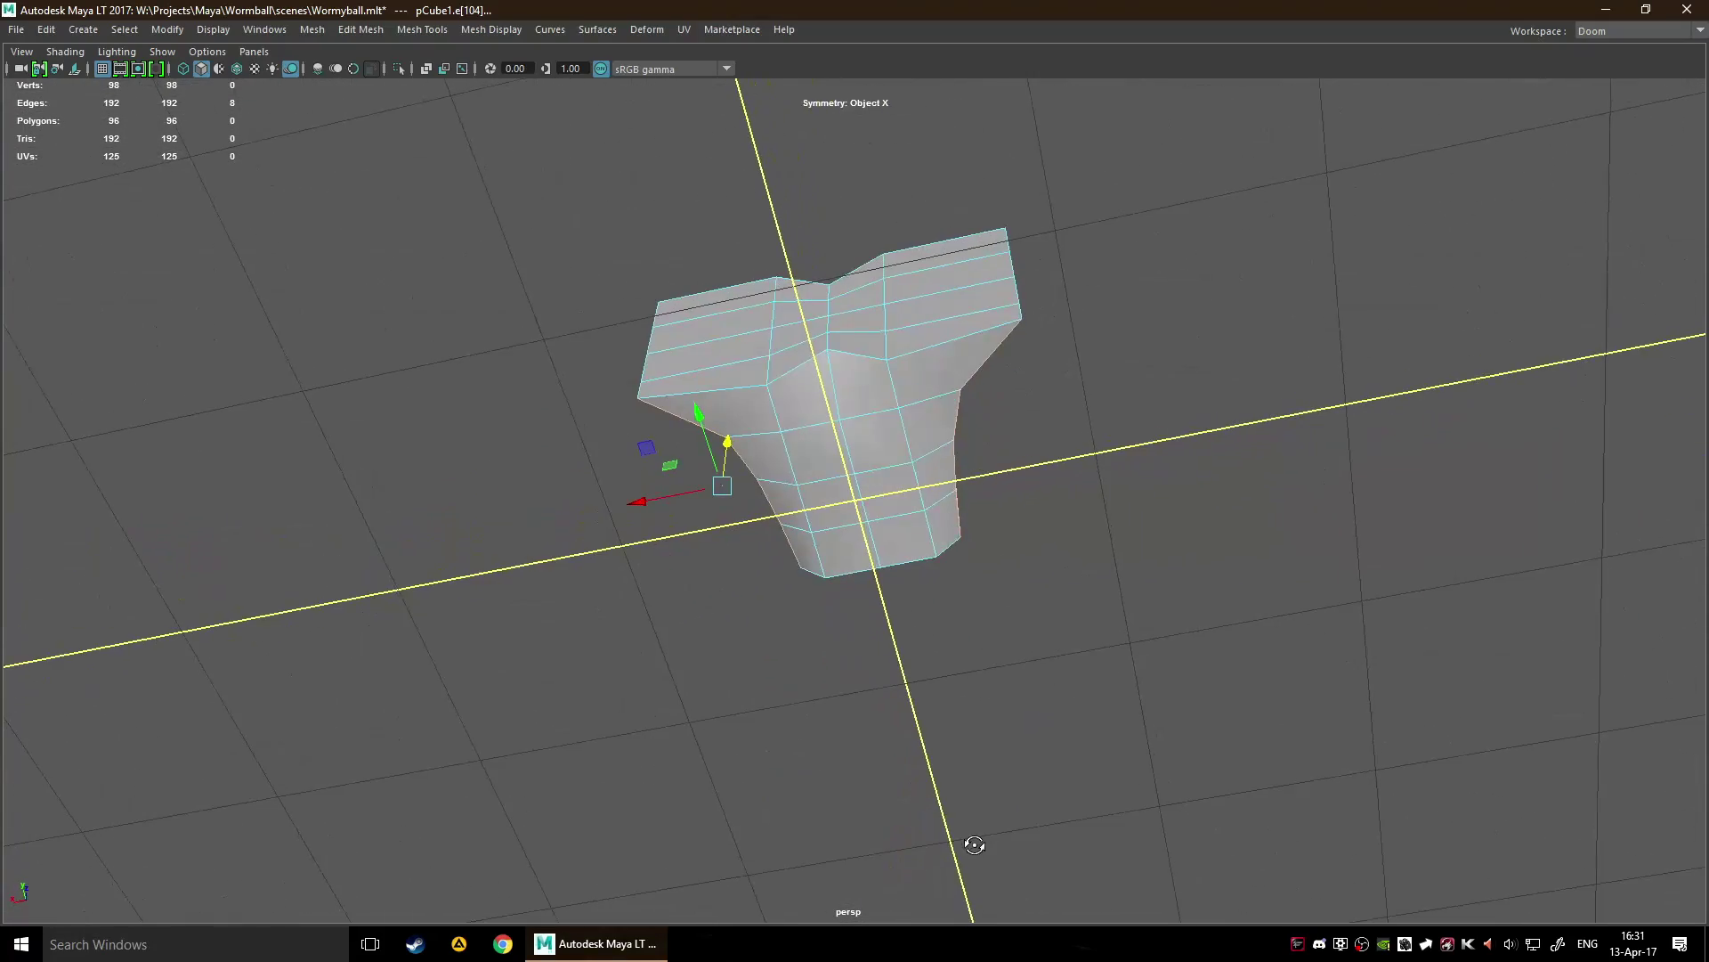
Highlight an edge loop running across the body and one running along its length, and clear the selection.
{"action": "left_click", "coordinate": [1077, 626]}
{"action": "left_click_drag", "start_coordinate": [1079, 628], "coordinate": [691, 813], "text": "alt"}
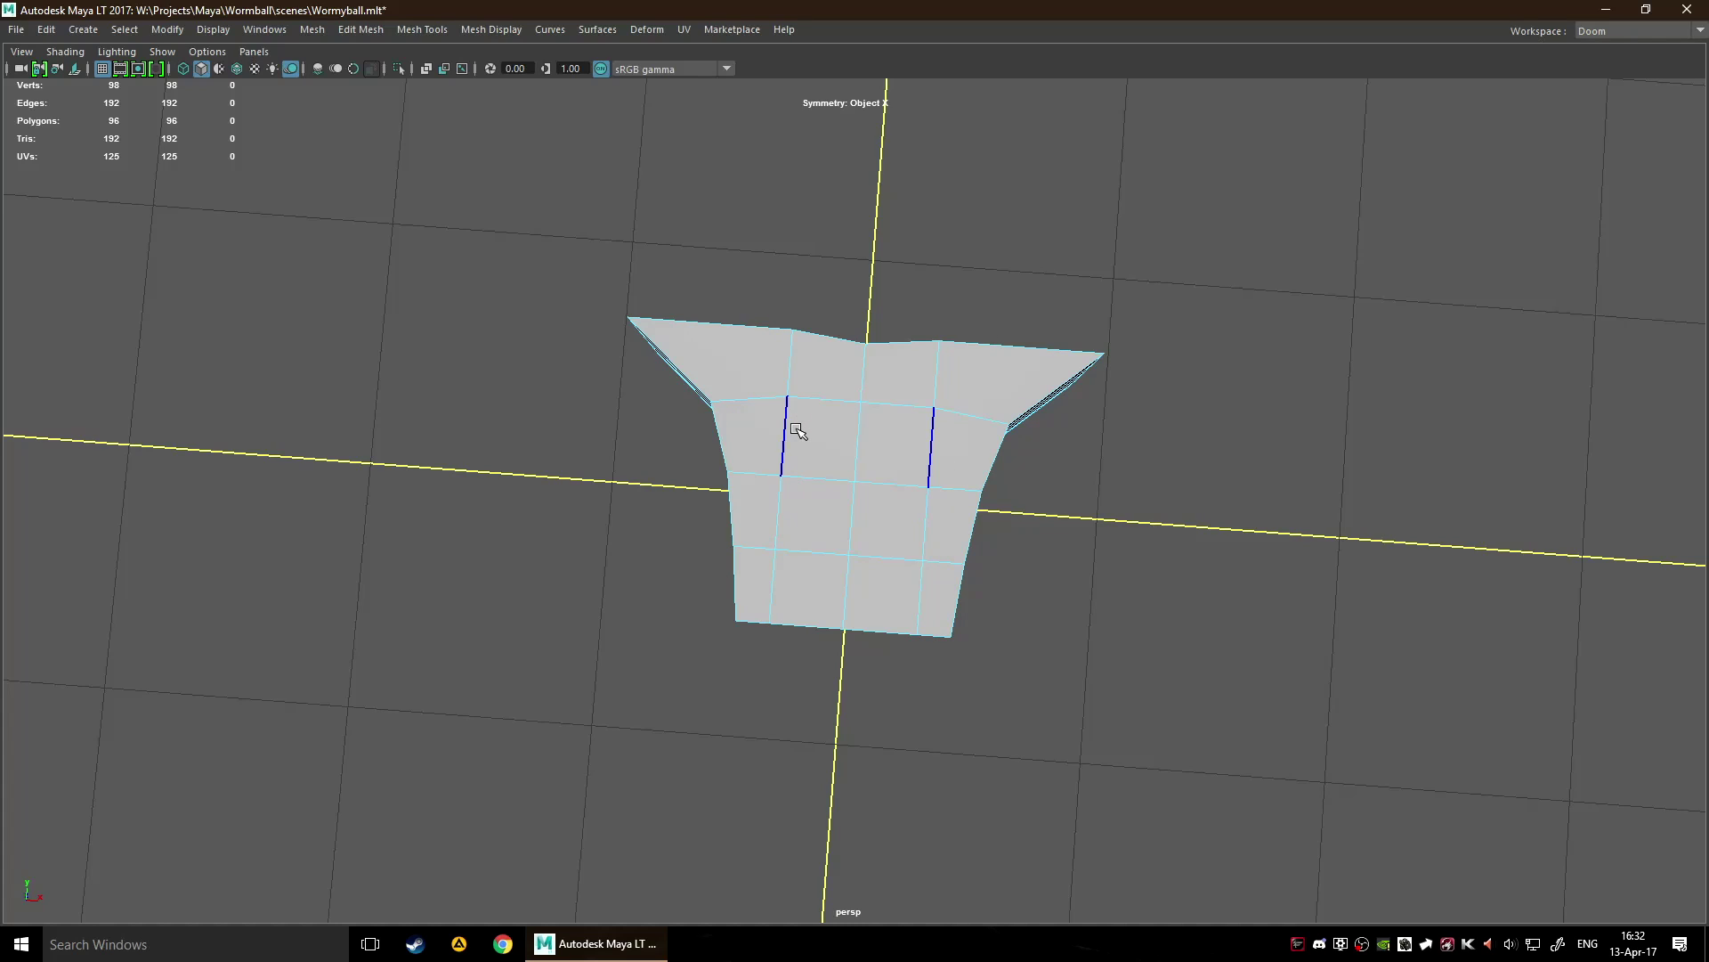
{"action": "right_click_drag", "start_coordinate": [846, 437], "coordinate": [852, 253], "text": "ctrl+shift"}
{"action": "right_click_drag", "start_coordinate": [851, 169], "coordinate": [851, 169], "text": "ctrl+shift"}
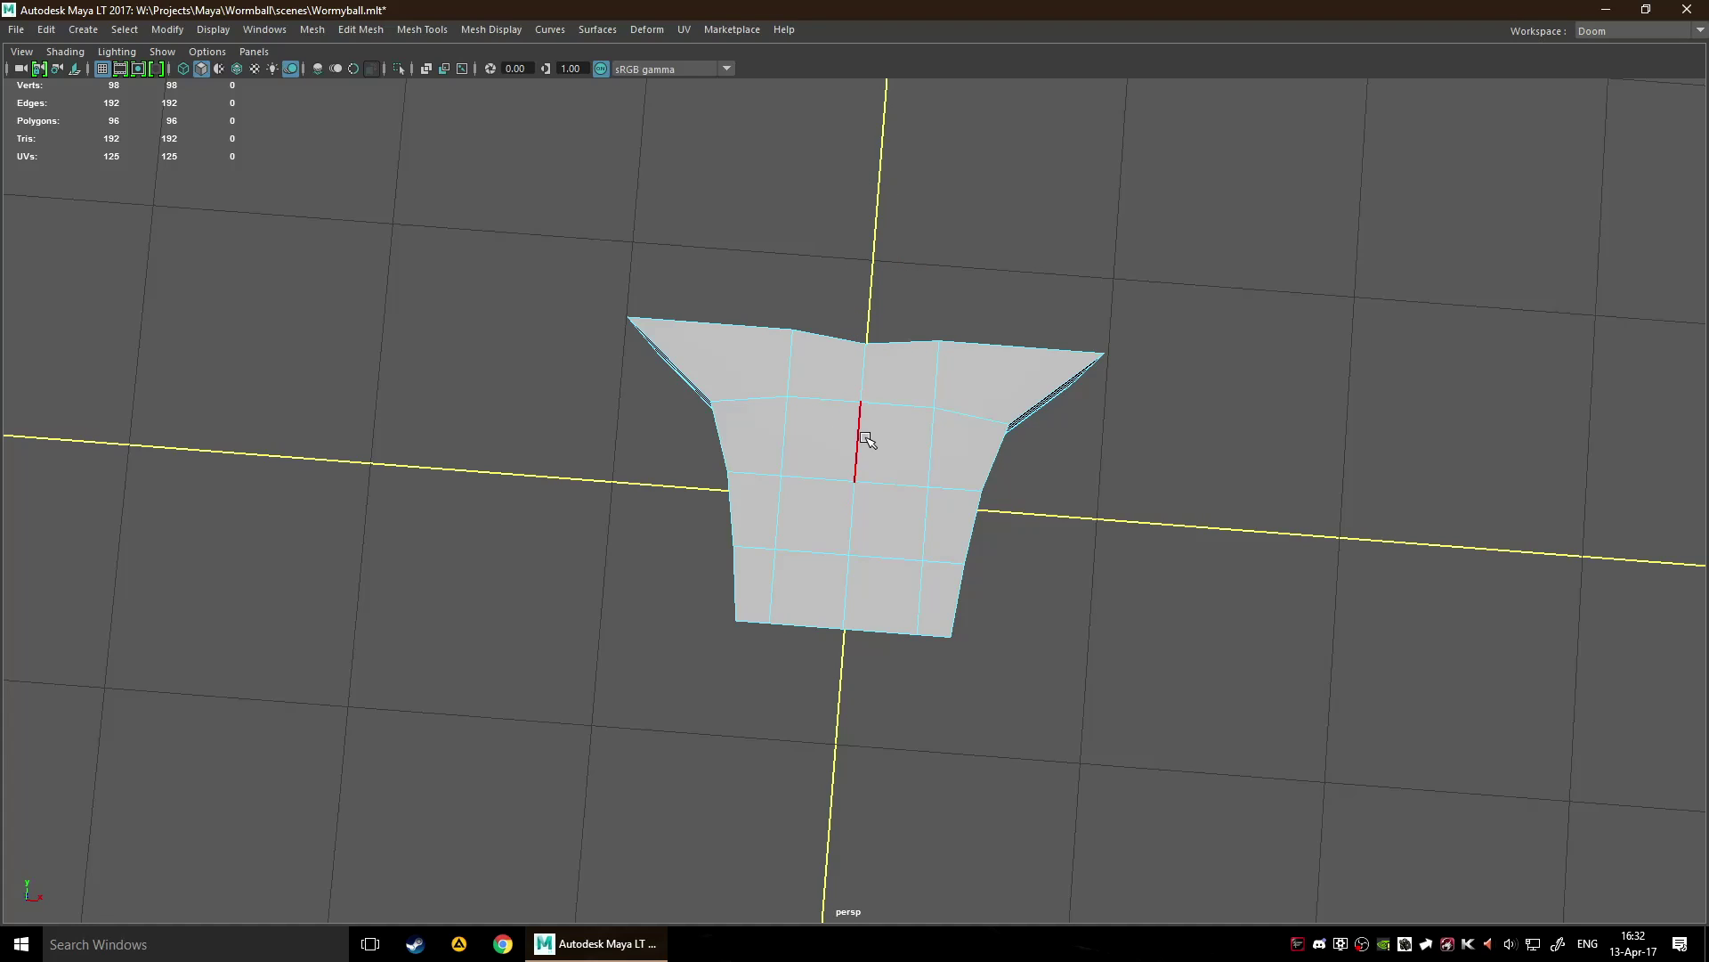
{"action": "double_click", "coordinate": [839, 488]}
{"action": "left_click_drag", "start_coordinate": [838, 488], "coordinate": [566, 504], "text": "alt"}
{"action": "left_click_drag", "start_coordinate": [691, 526], "coordinate": [419, 545], "text": "alt"}
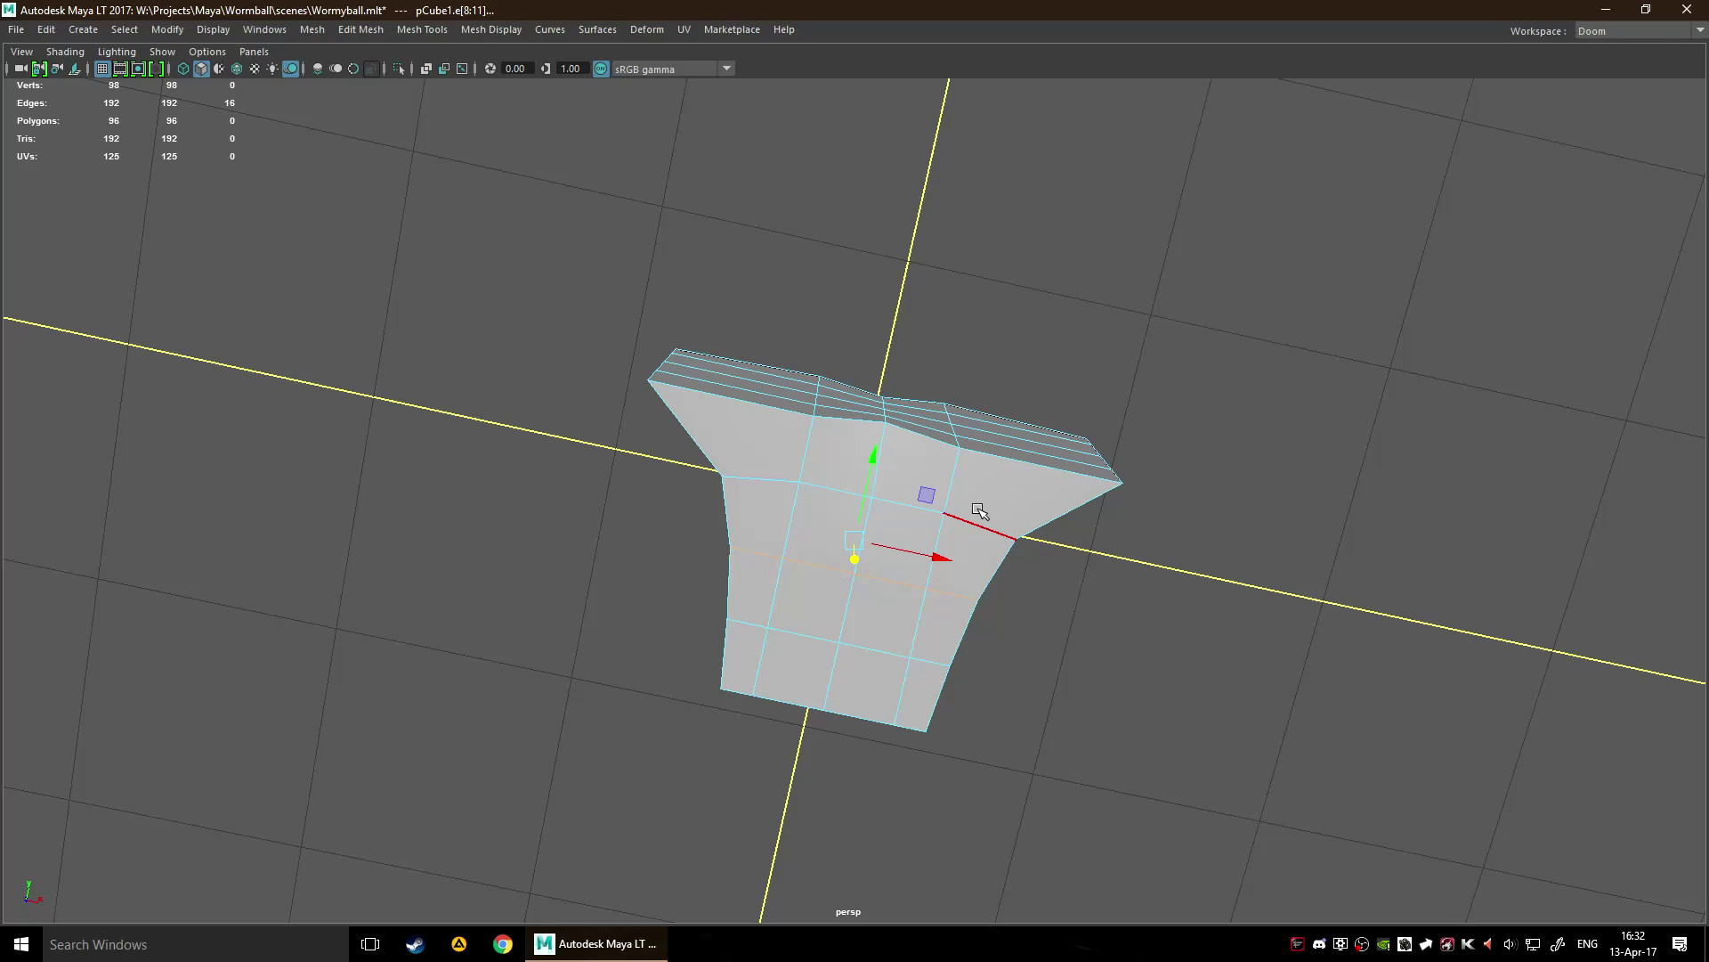
{"action": "double_click", "coordinate": [932, 612]}
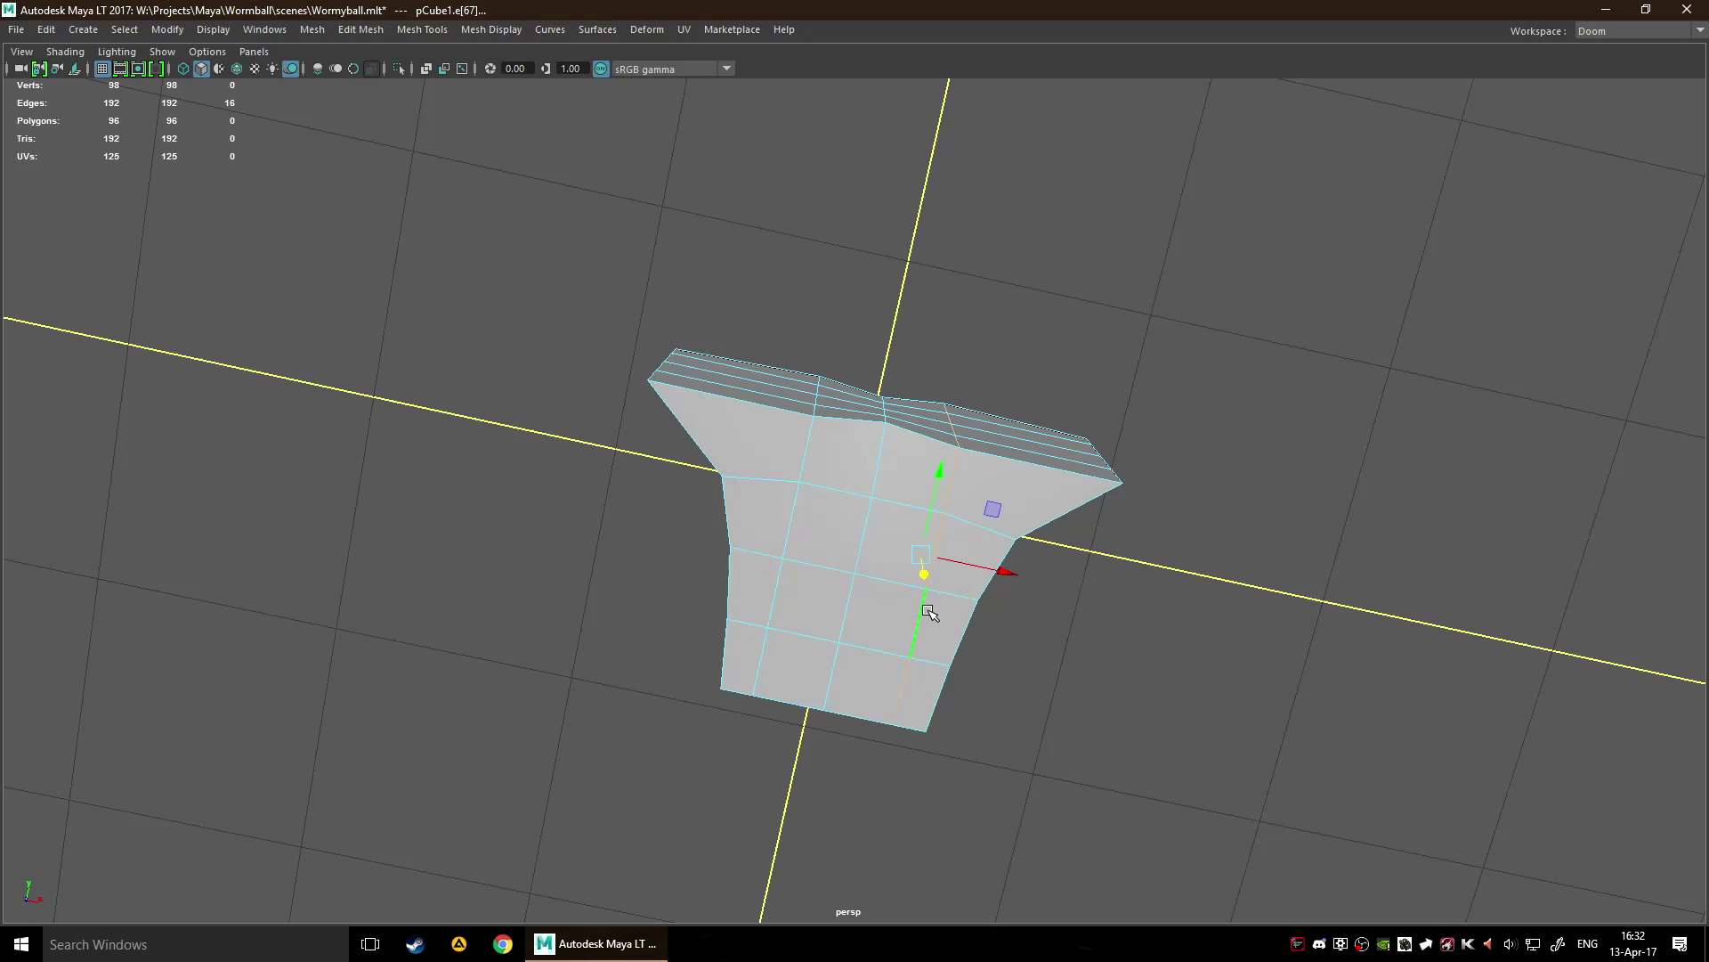
{"action": "left_click", "coordinate": [1057, 584]}
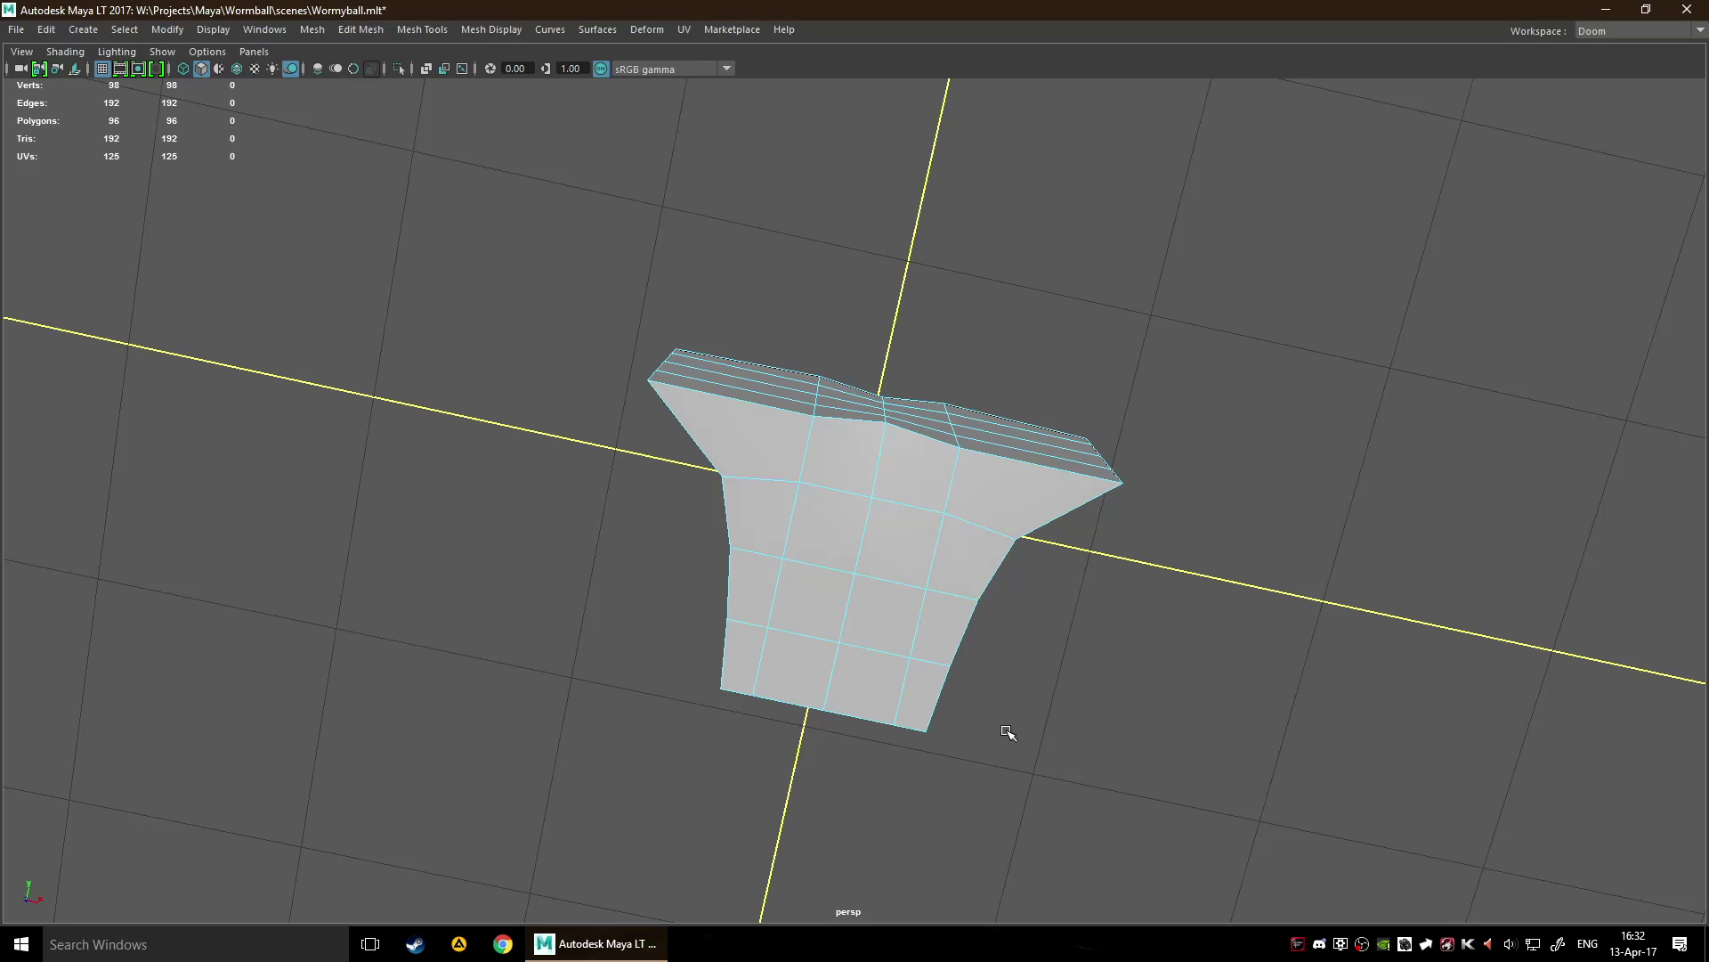
Examine the mesh's silhouette, notched end and edge flow from above, below and the narrow end.
{"action": "left_click_drag", "start_coordinate": [1008, 732], "coordinate": [727, 652], "text": "alt"}
{"action": "left_click_drag", "start_coordinate": [1164, 599], "coordinate": [1213, 630], "text": "alt"}
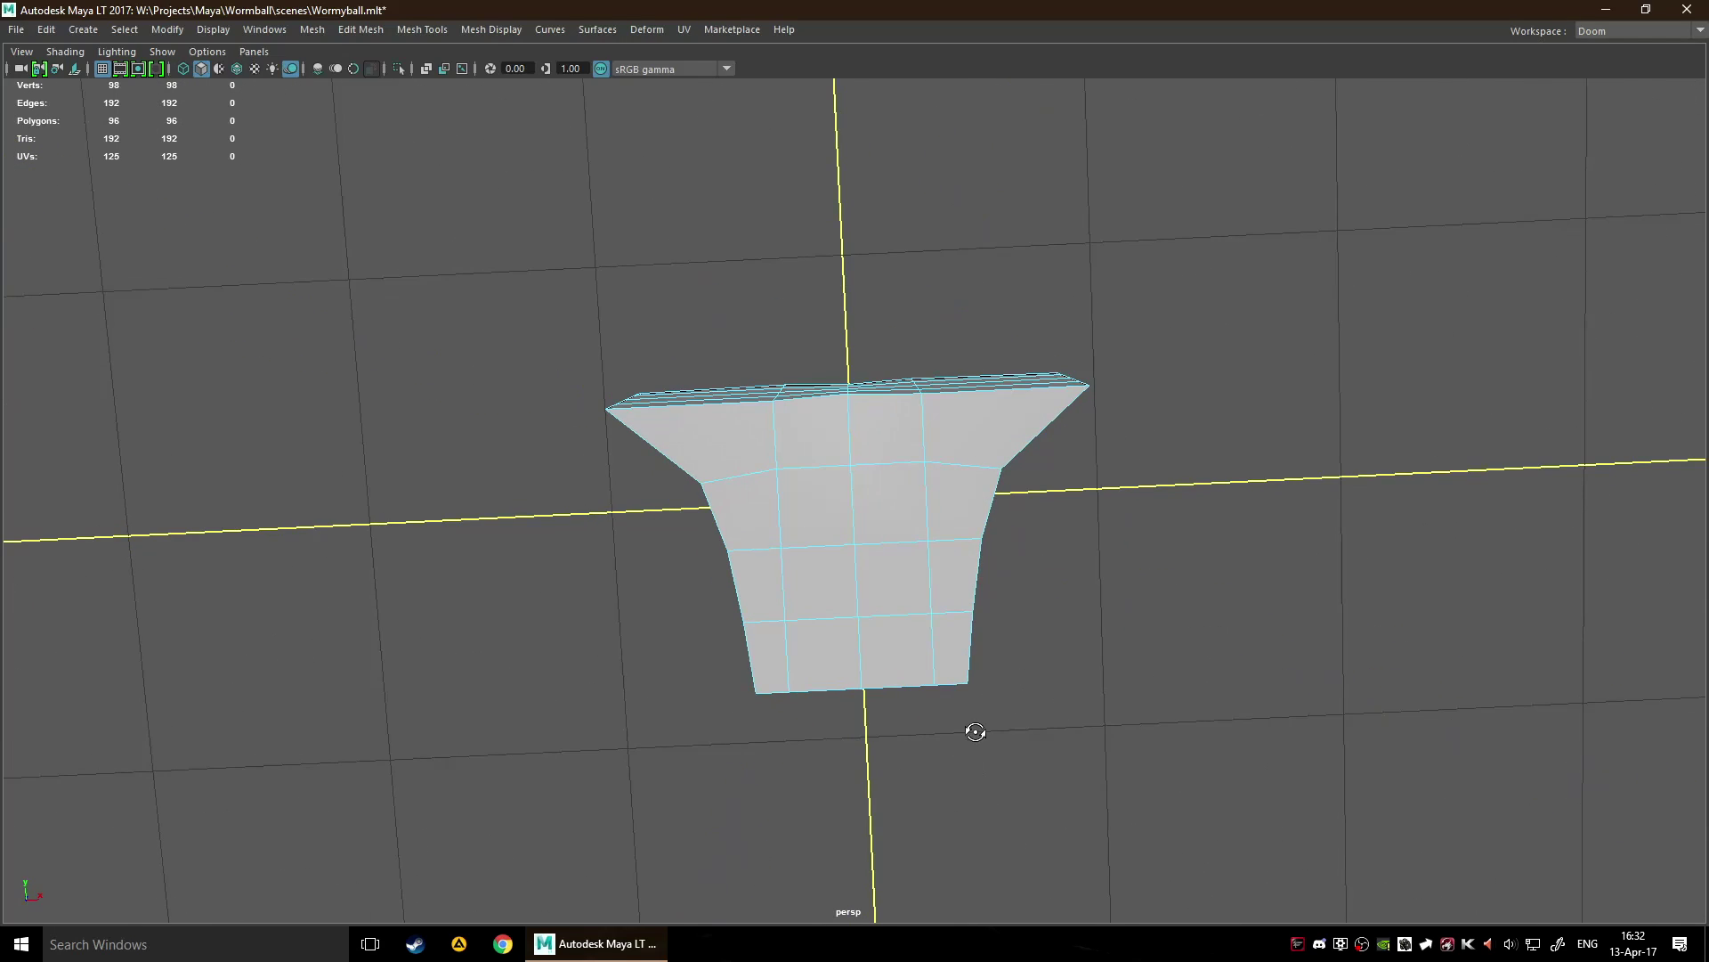
{"action": "left_click_drag", "start_coordinate": [973, 725], "coordinate": [926, 640], "text": "alt"}
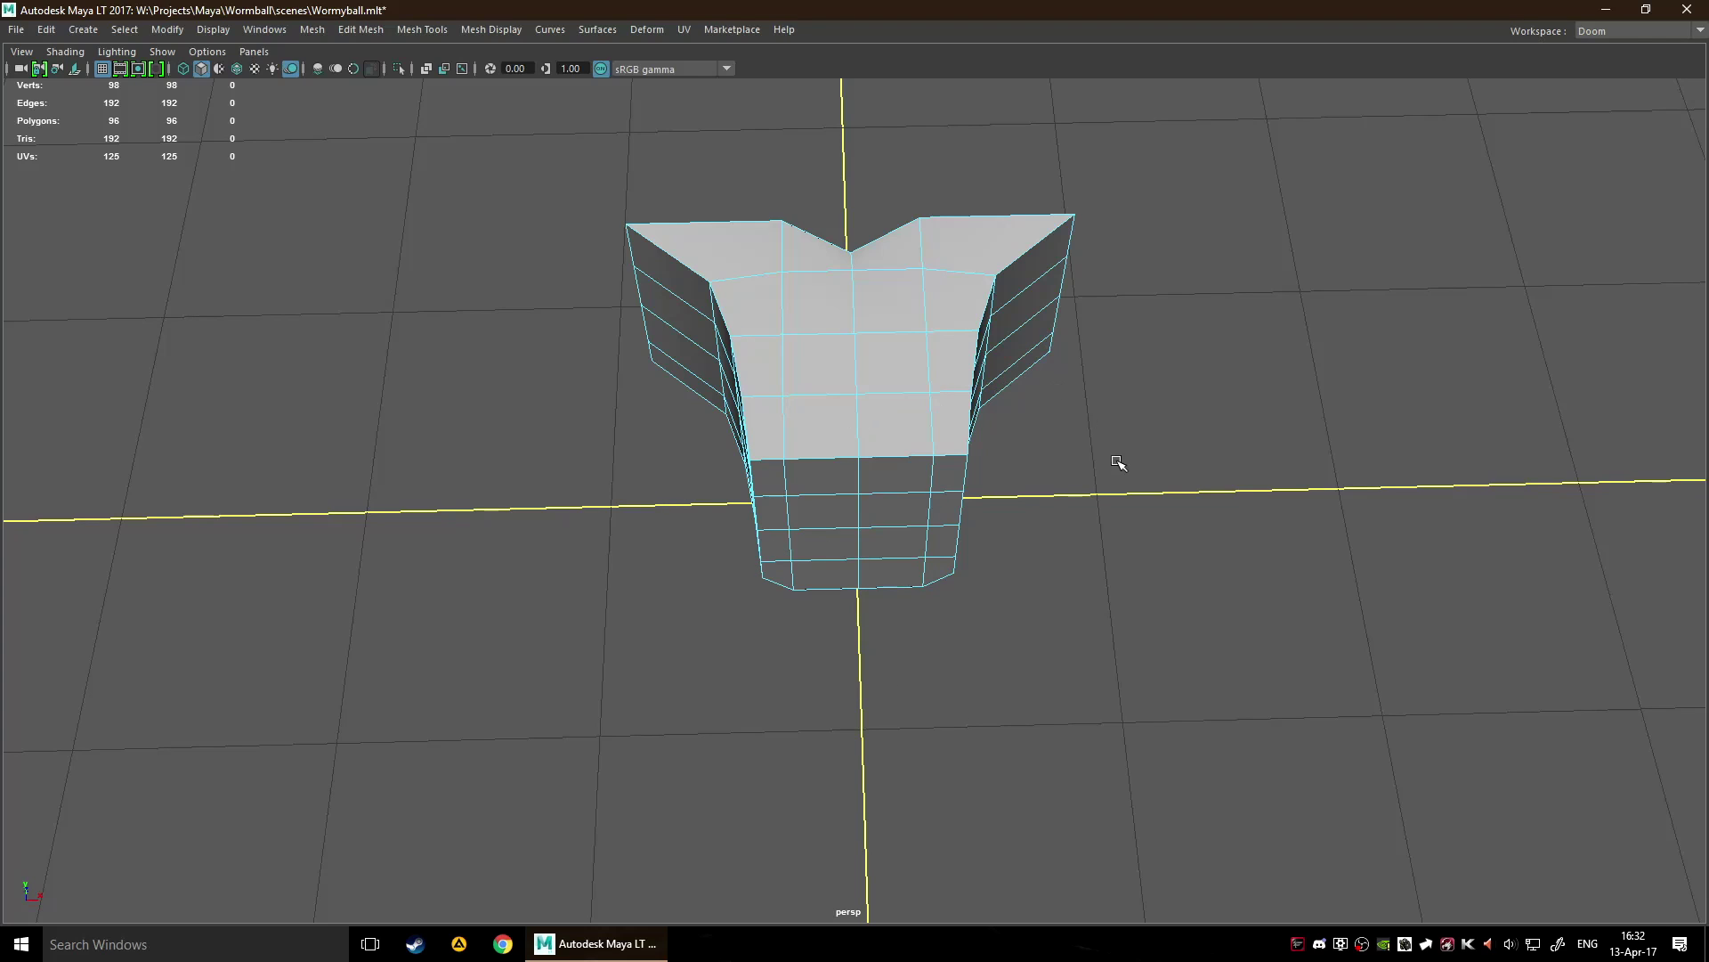
{"action": "scroll", "coordinate": [1073, 654], "scroll_direction": "down", "scroll_amount": 3}
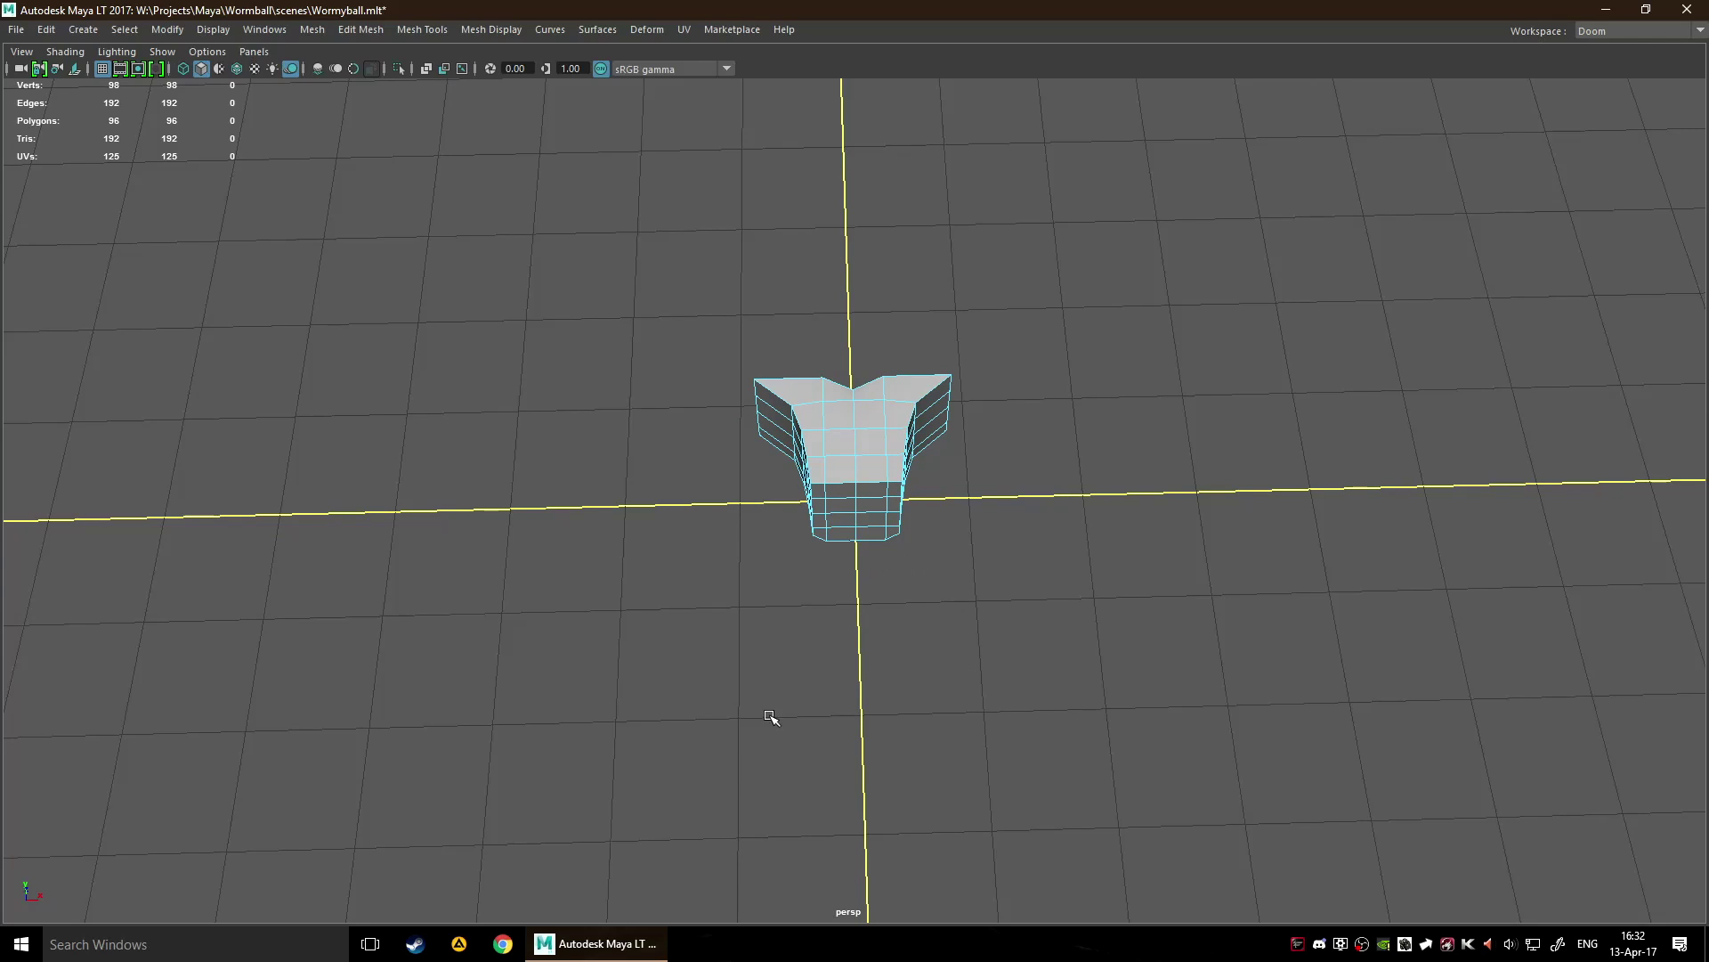
{"action": "left_click_drag", "start_coordinate": [1014, 599], "coordinate": [972, 674], "text": "alt"}
{"action": "scroll", "coordinate": [972, 674], "scroll_direction": "up", "scroll_amount": 4}
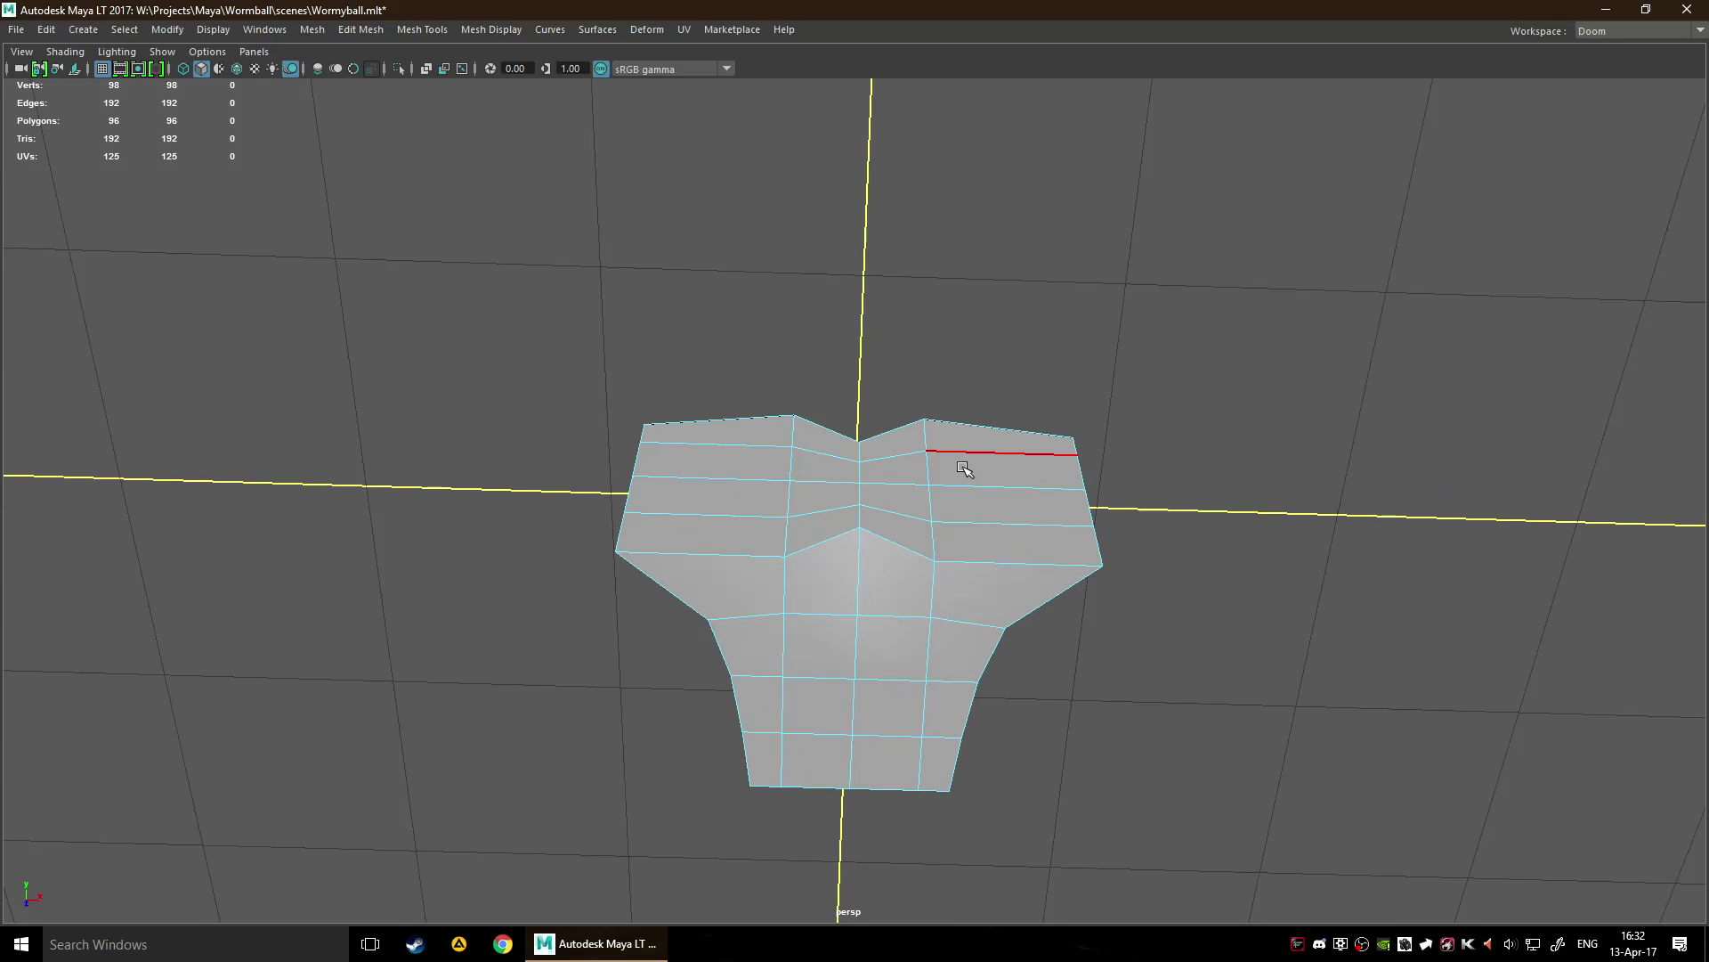
{"action": "scroll", "coordinate": [907, 396], "scroll_direction": "down", "scroll_amount": 2}
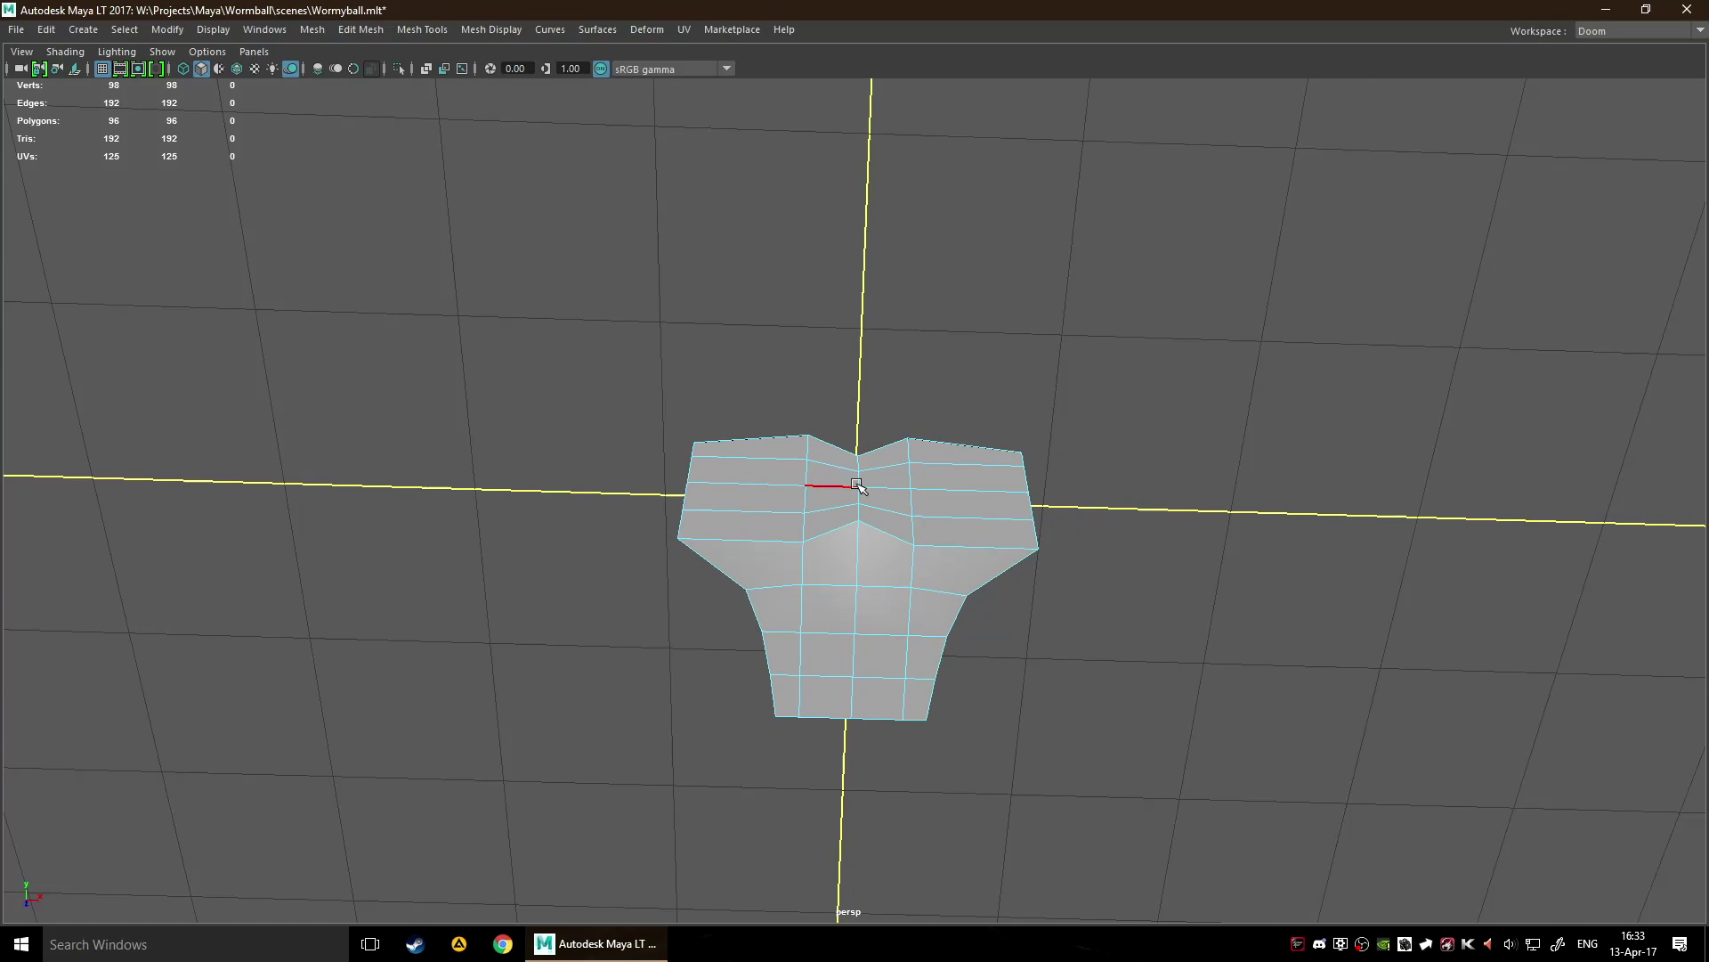
{"action": "scroll", "coordinate": [859, 485], "scroll_direction": "up", "scroll_amount": 3}
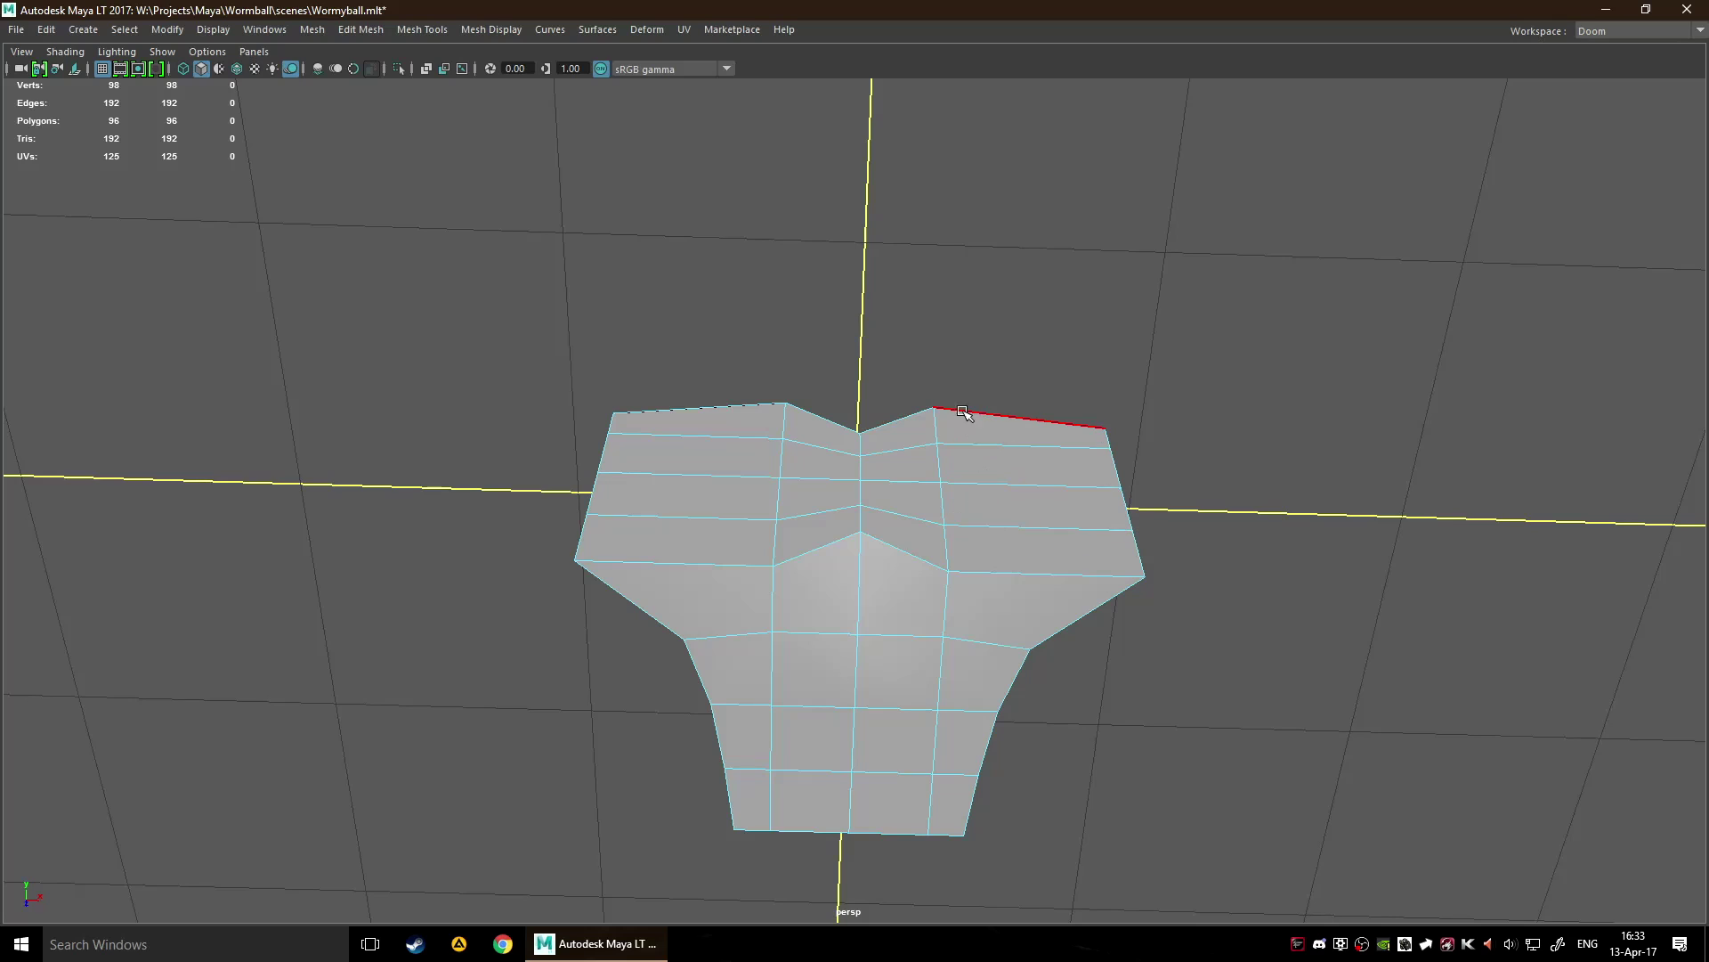
{"action": "left_click_drag", "start_coordinate": [1183, 410], "coordinate": [1195, 354], "text": "alt"}
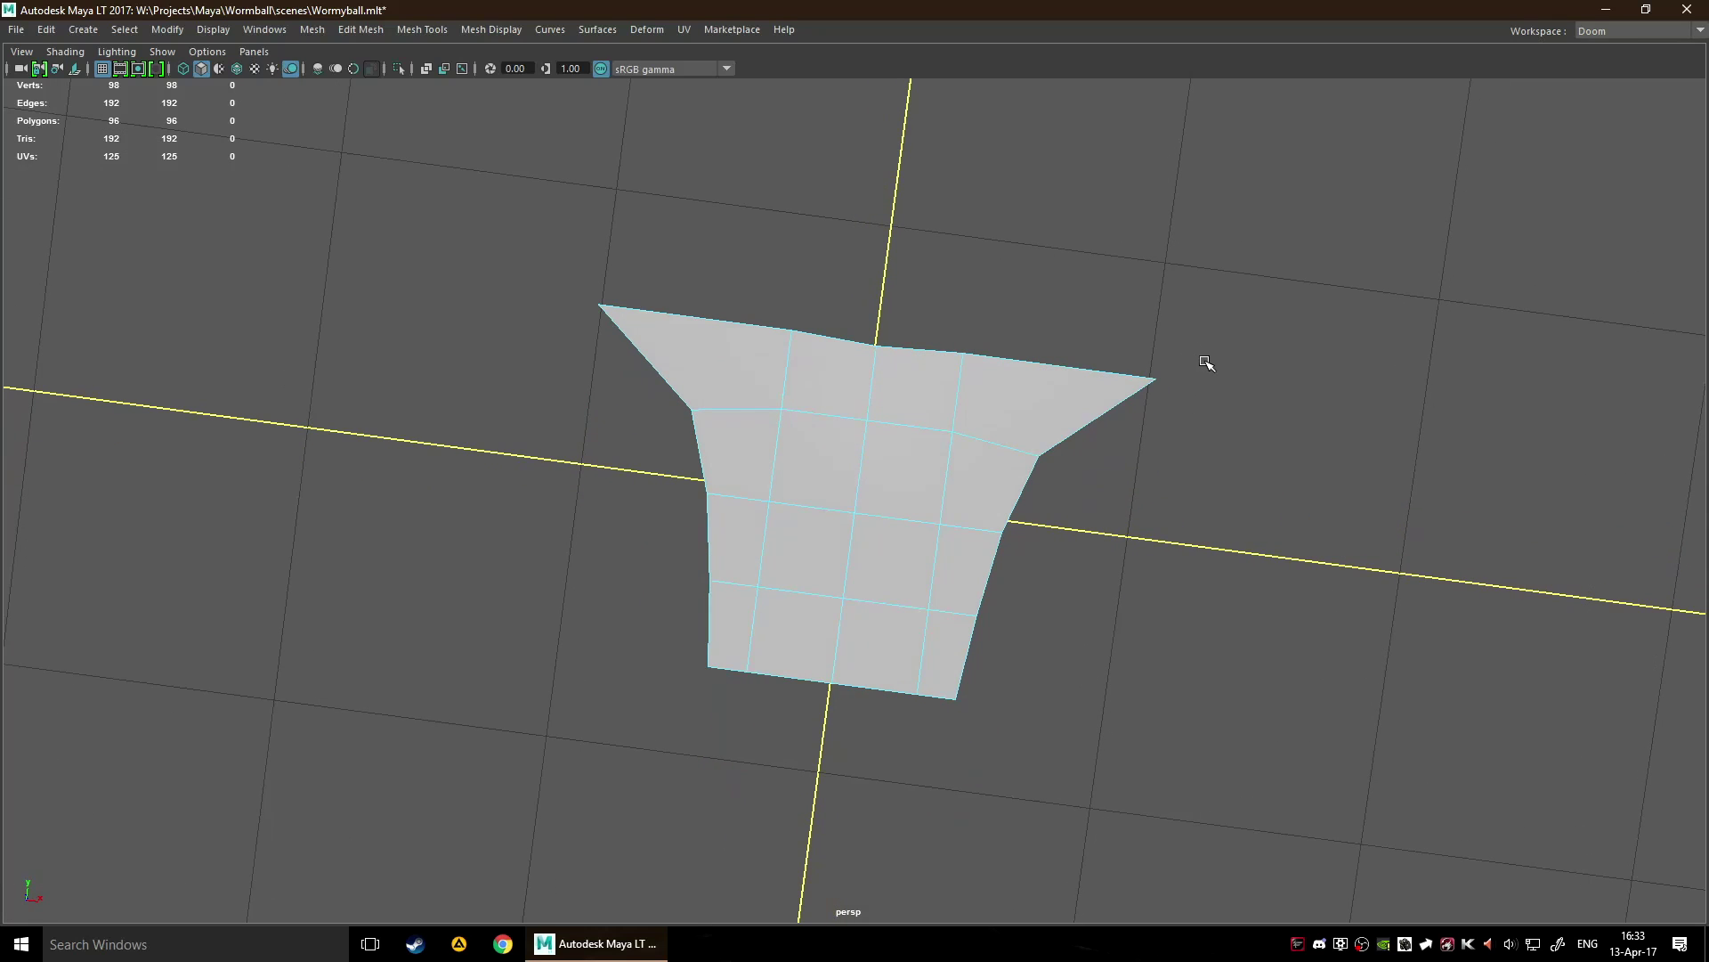
{"action": "scroll", "coordinate": [1205, 363], "scroll_direction": "down", "scroll_amount": 3}
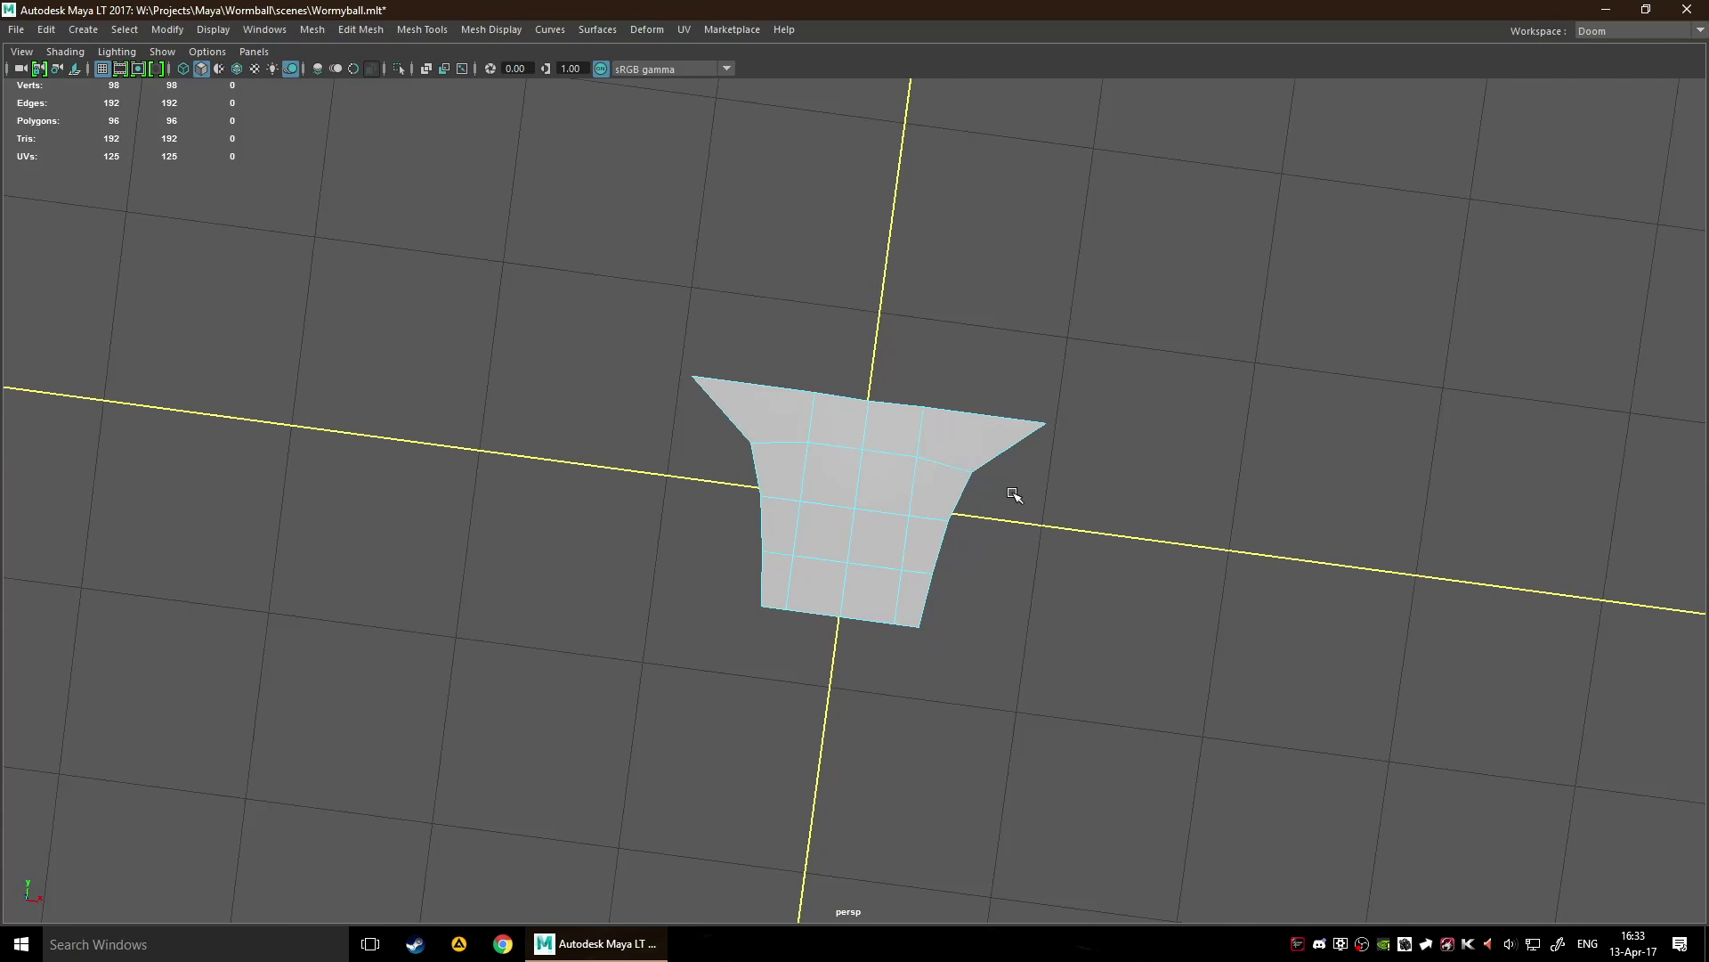
{"action": "mouse_move", "coordinate": [1012, 488]}
{"action": "left_mouse_down", "text": "alt"}
{"action": "mouse_move", "coordinate": [1038, 489]}
{"action": "mouse_move", "coordinate": [973, 469]}
{"action": "mouse_move", "coordinate": [994, 488]}
{"action": "left_mouse_up", "text": "alt"}
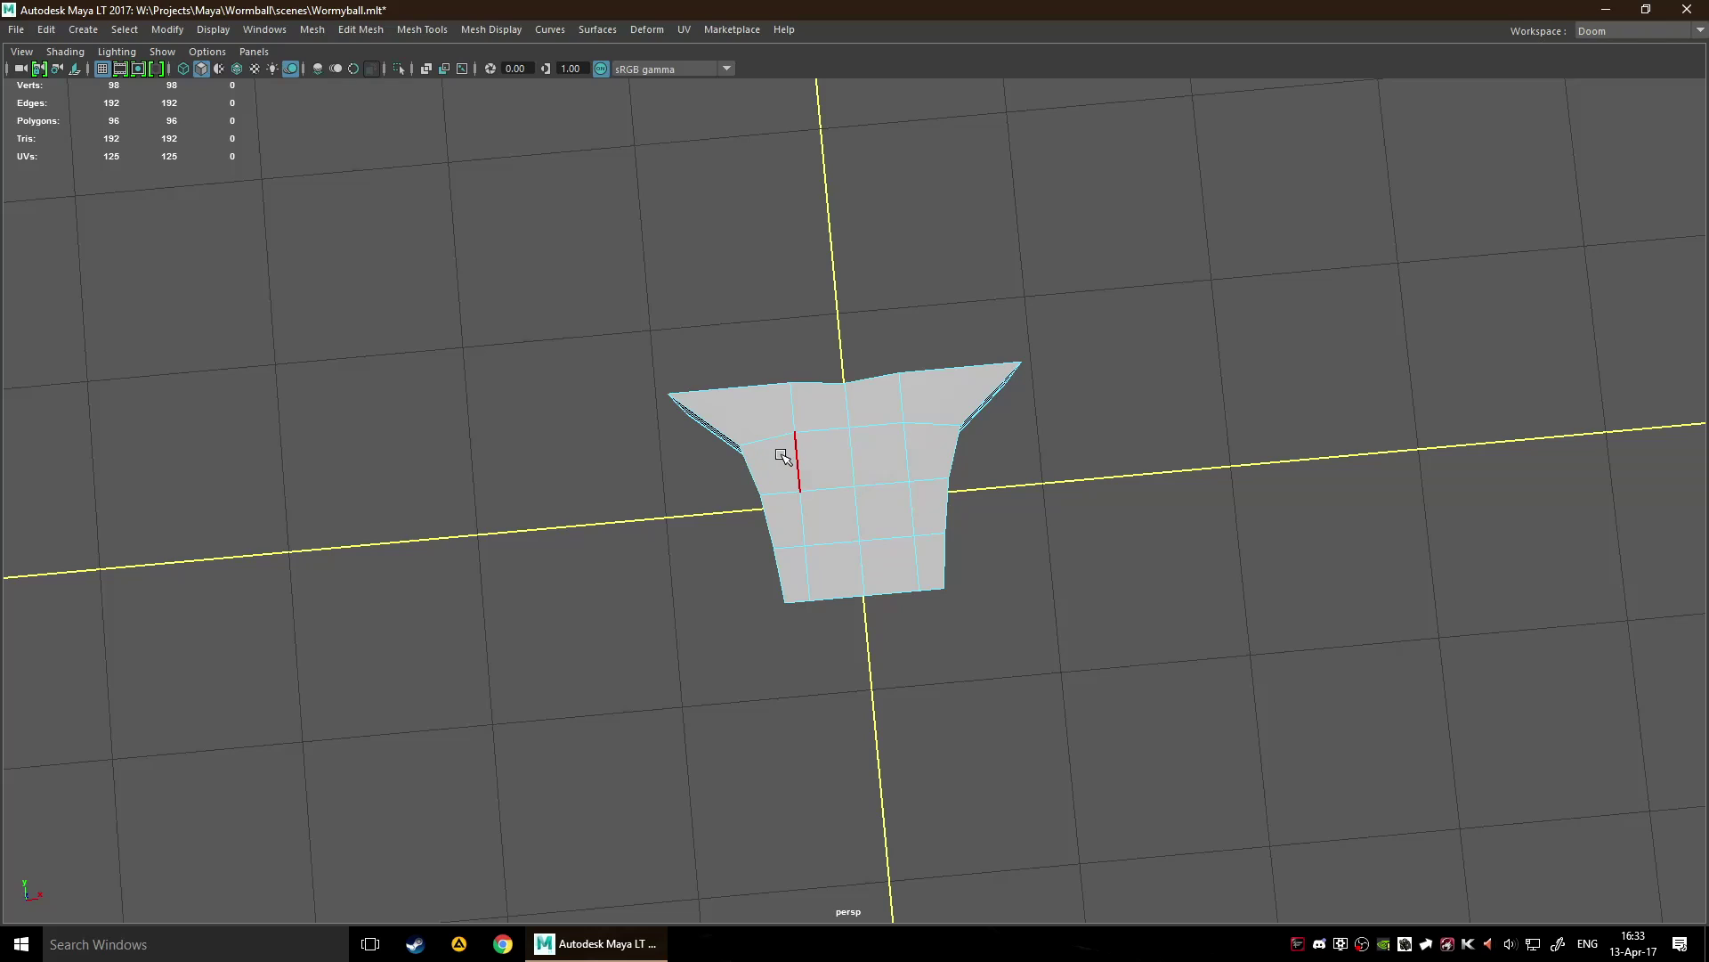
Compare the mesh with and without smooth preview, and leave smooth preview turned on.
{"action": "key", "text": "3"}
{"action": "left_click_drag", "start_coordinate": [1091, 507], "coordinate": [710, 400], "text": "alt"}
{"action": "key", "text": "1"}
{"action": "key", "text": "3"}
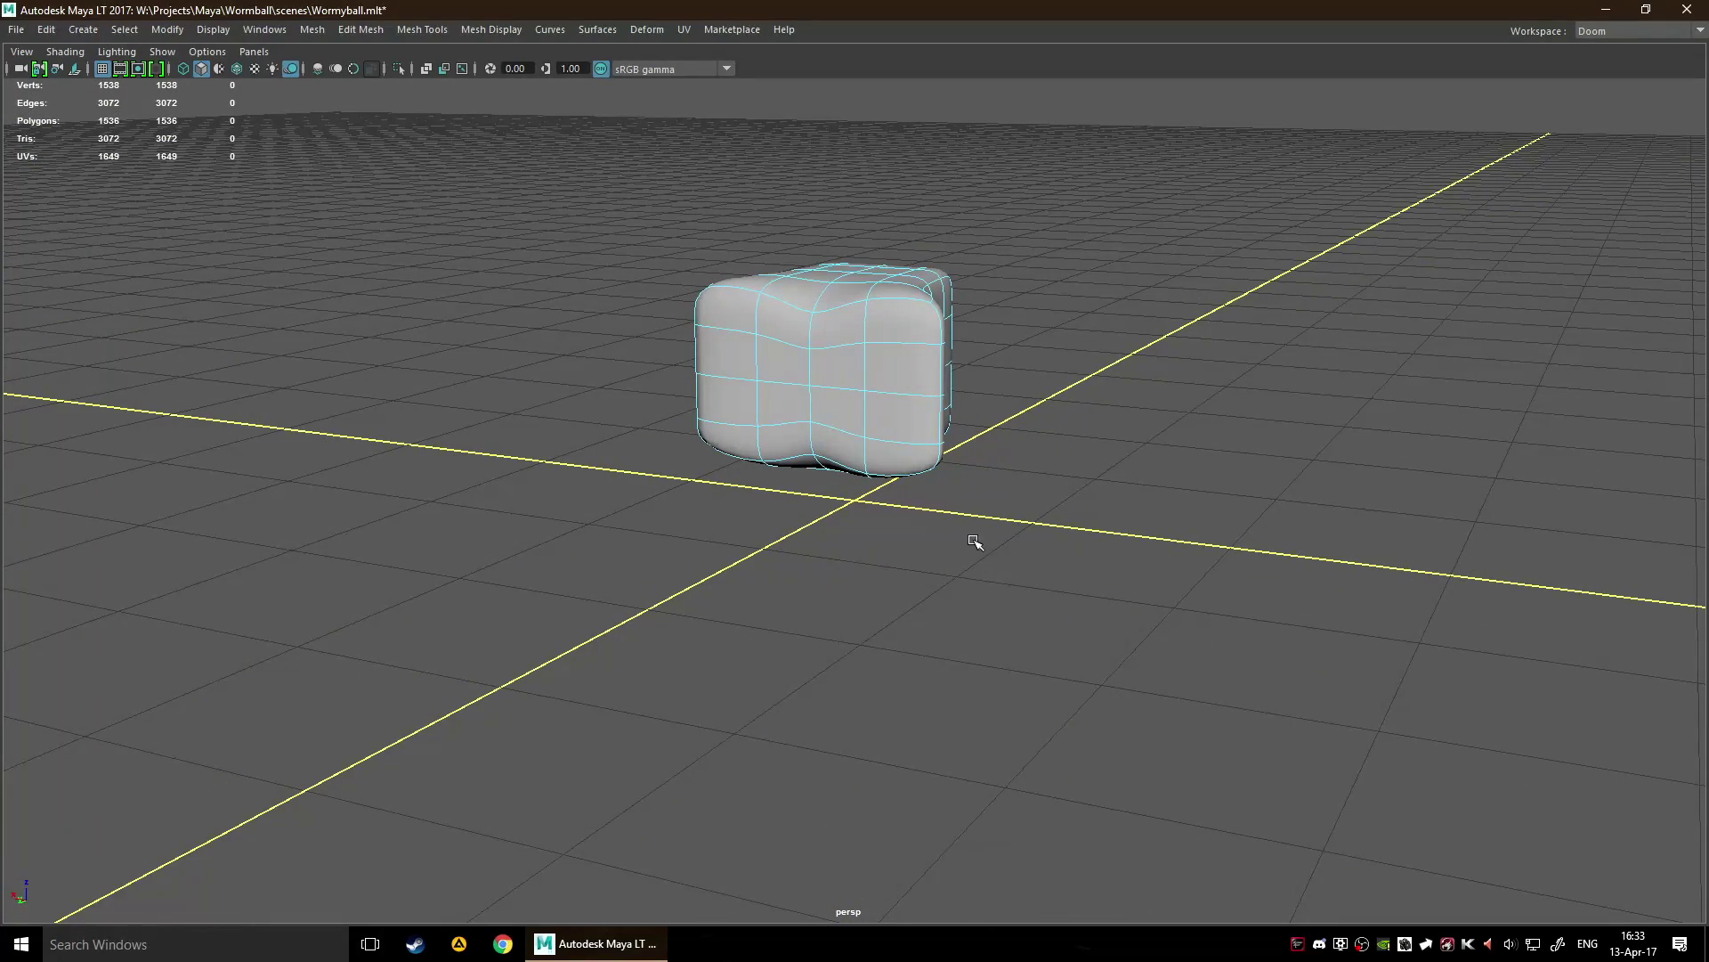
Set the display preferences for new polygon objects to Soft/Hard edges with an edge width of 2.5 and save them.
{"action": "key", "text": "space"}
{"action": "left_click", "coordinate": [1035, 353]}
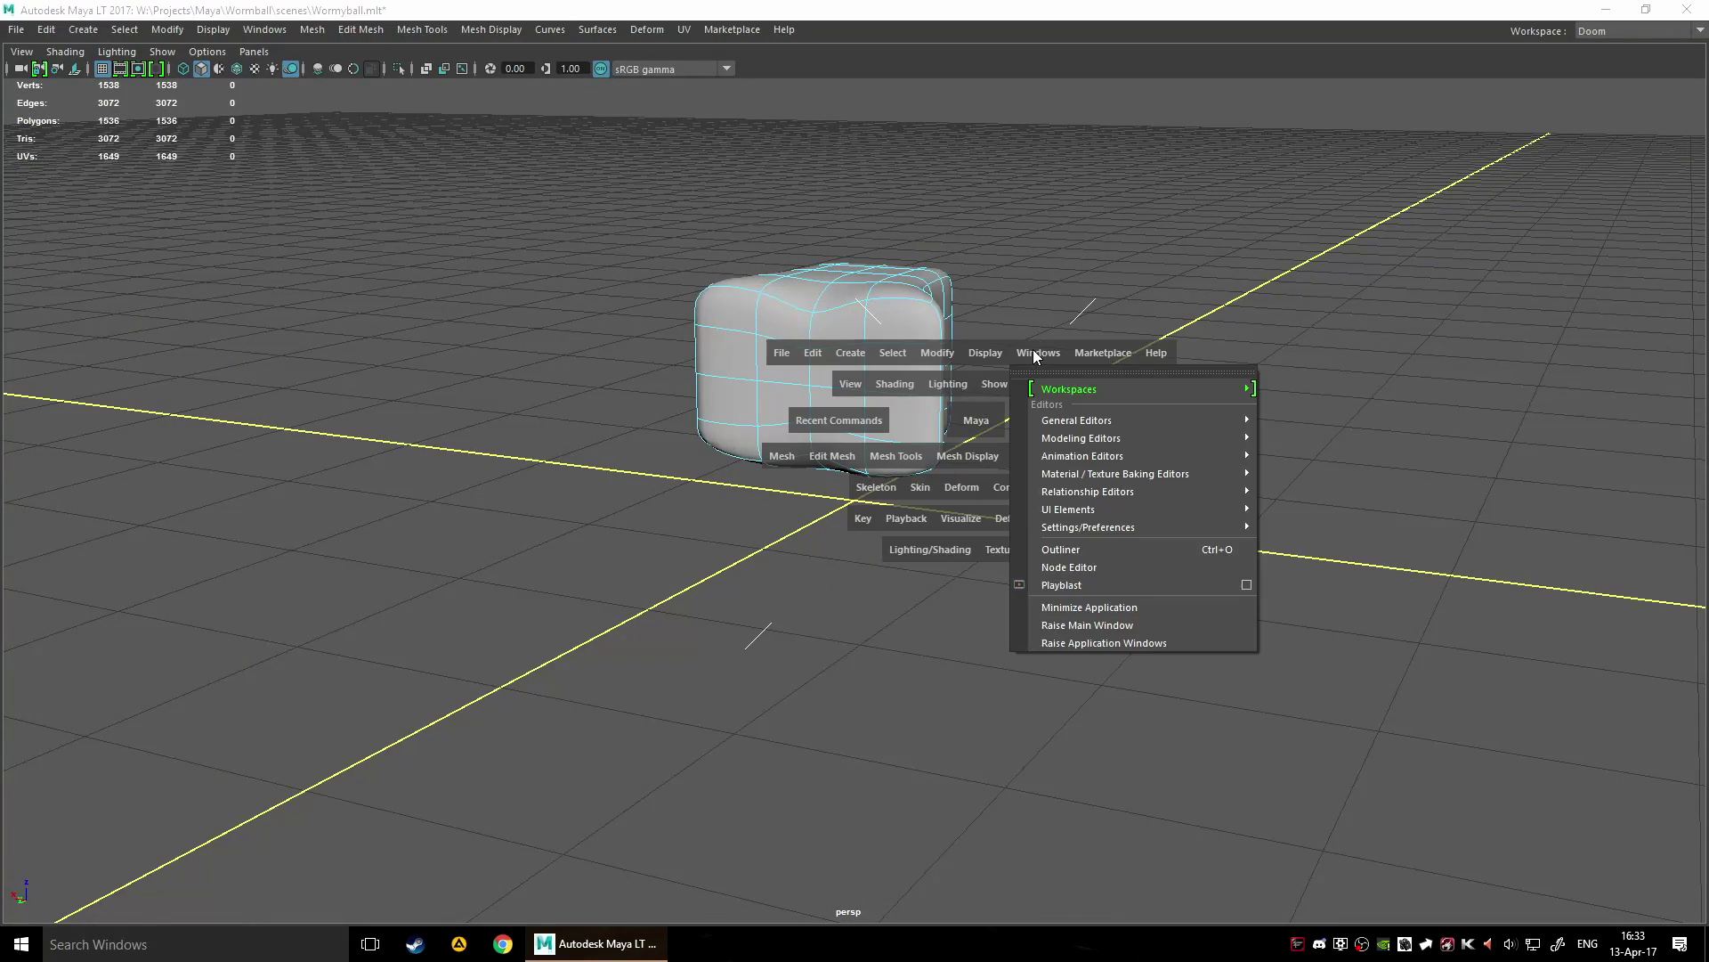
{"action": "mouse_move", "coordinate": [1140, 527]}
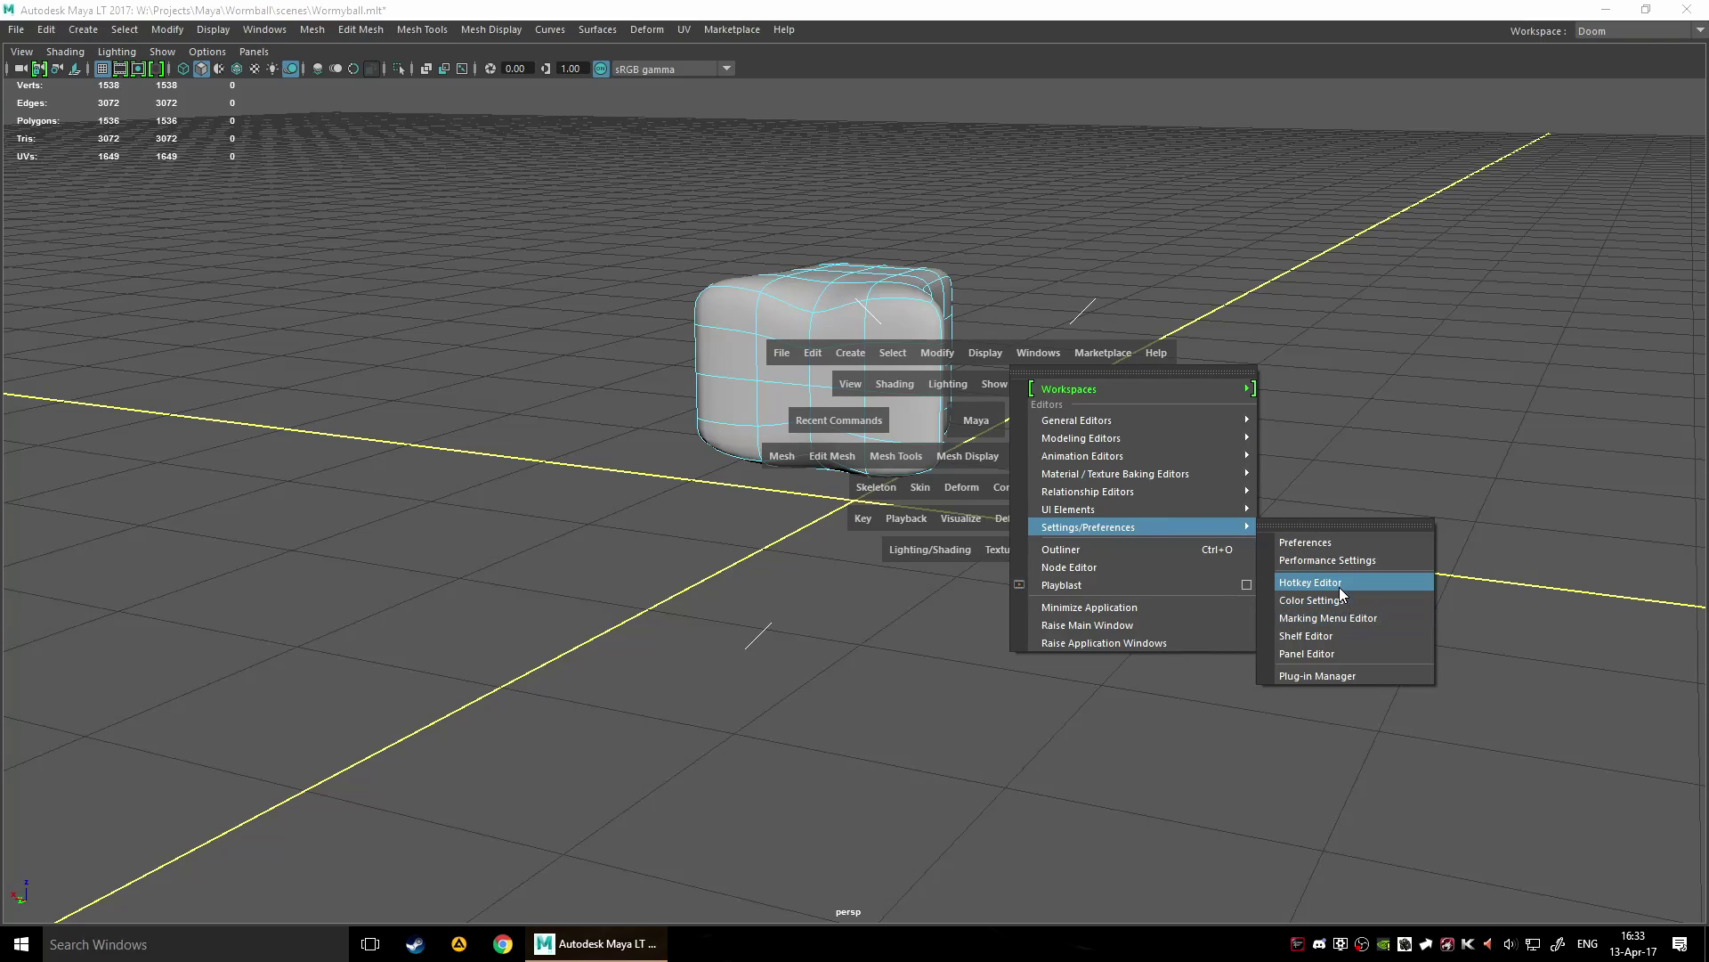
{"action": "left_click", "coordinate": [1326, 543]}
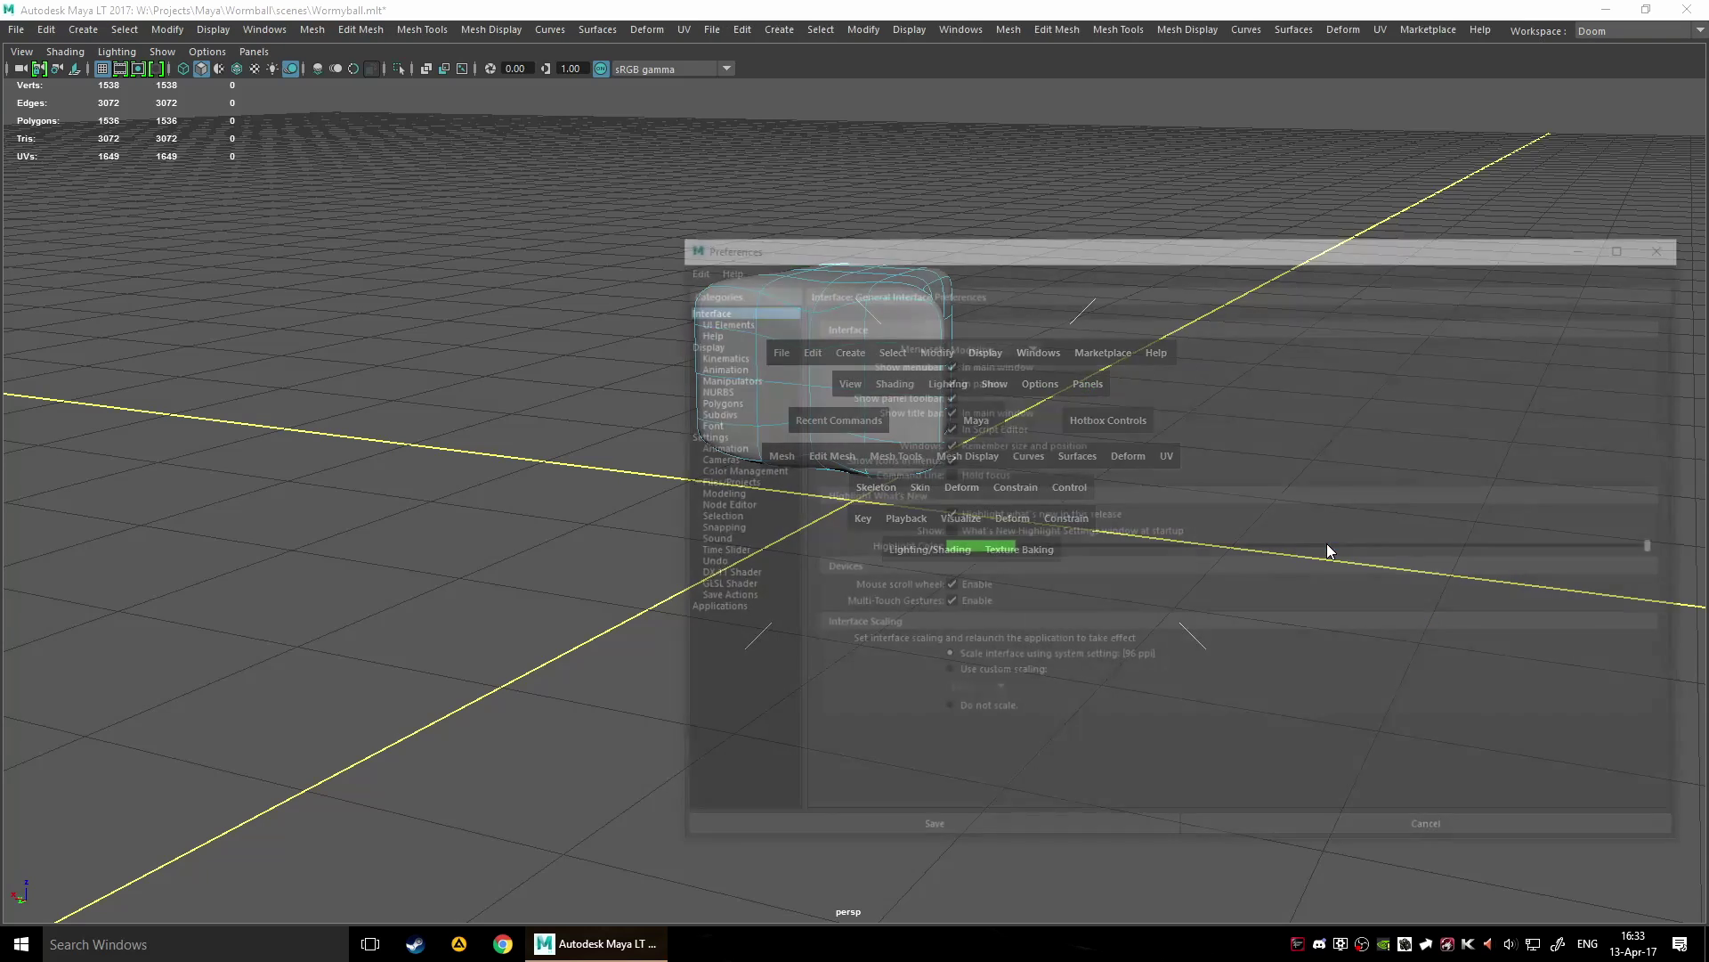
{"action": "left_click", "coordinate": [723, 400]}
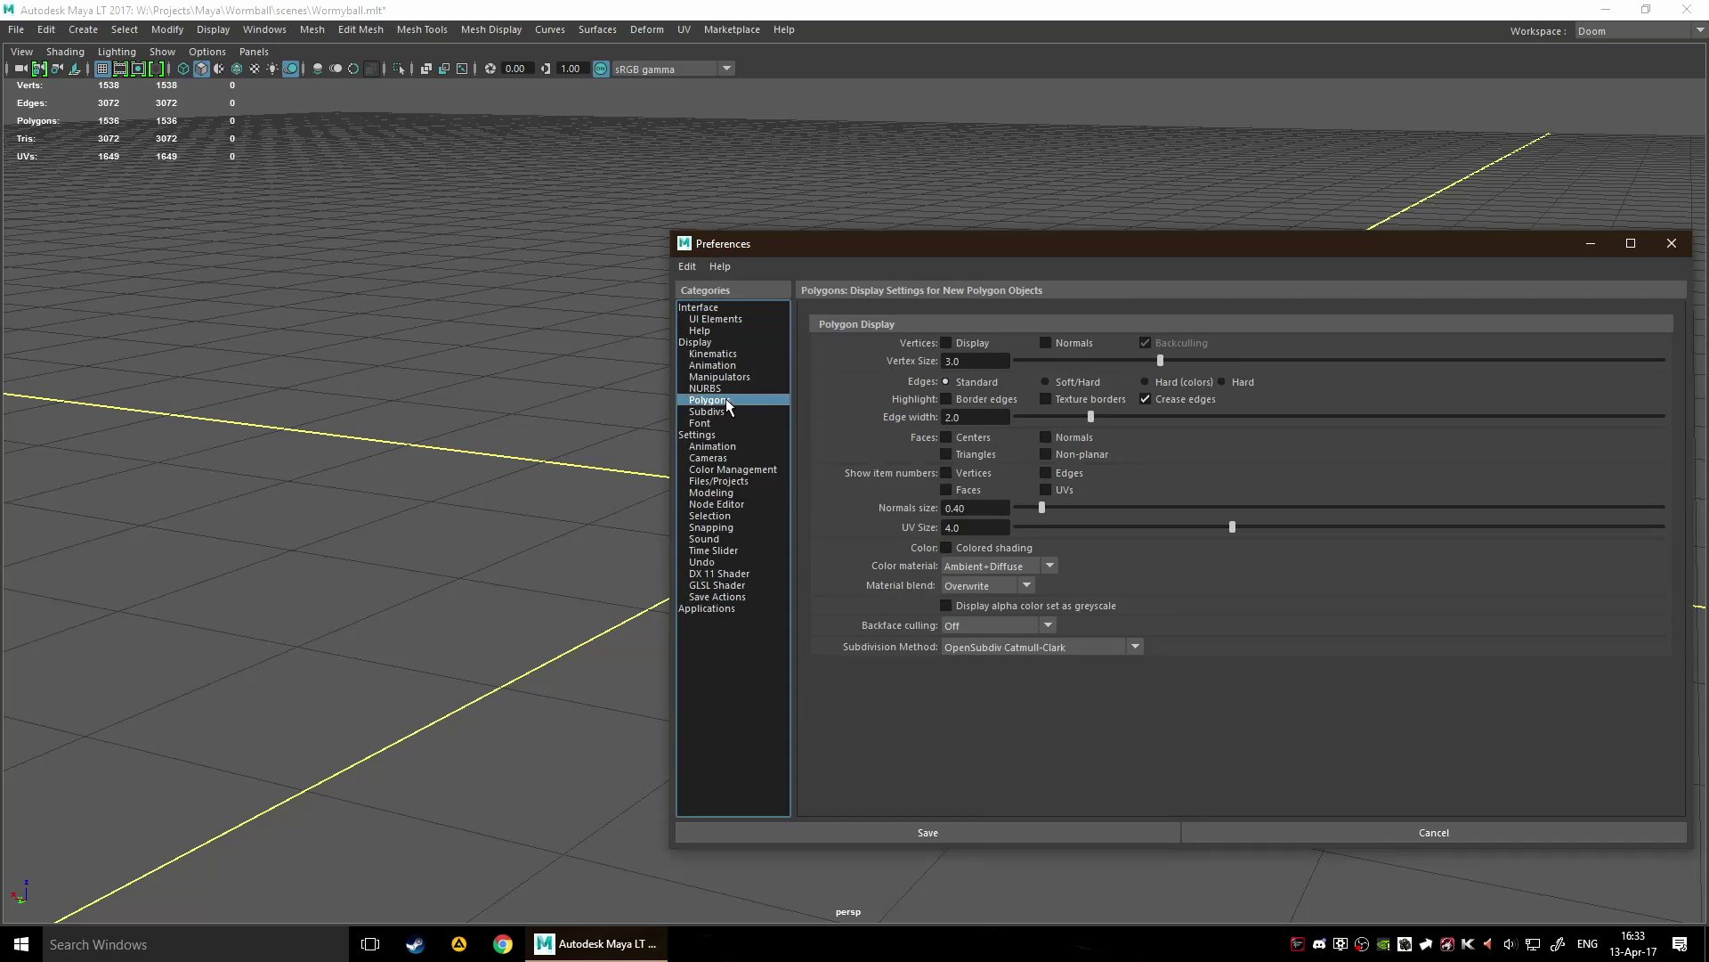
{"action": "left_click_drag", "start_coordinate": [999, 238], "coordinate": [769, 214]}
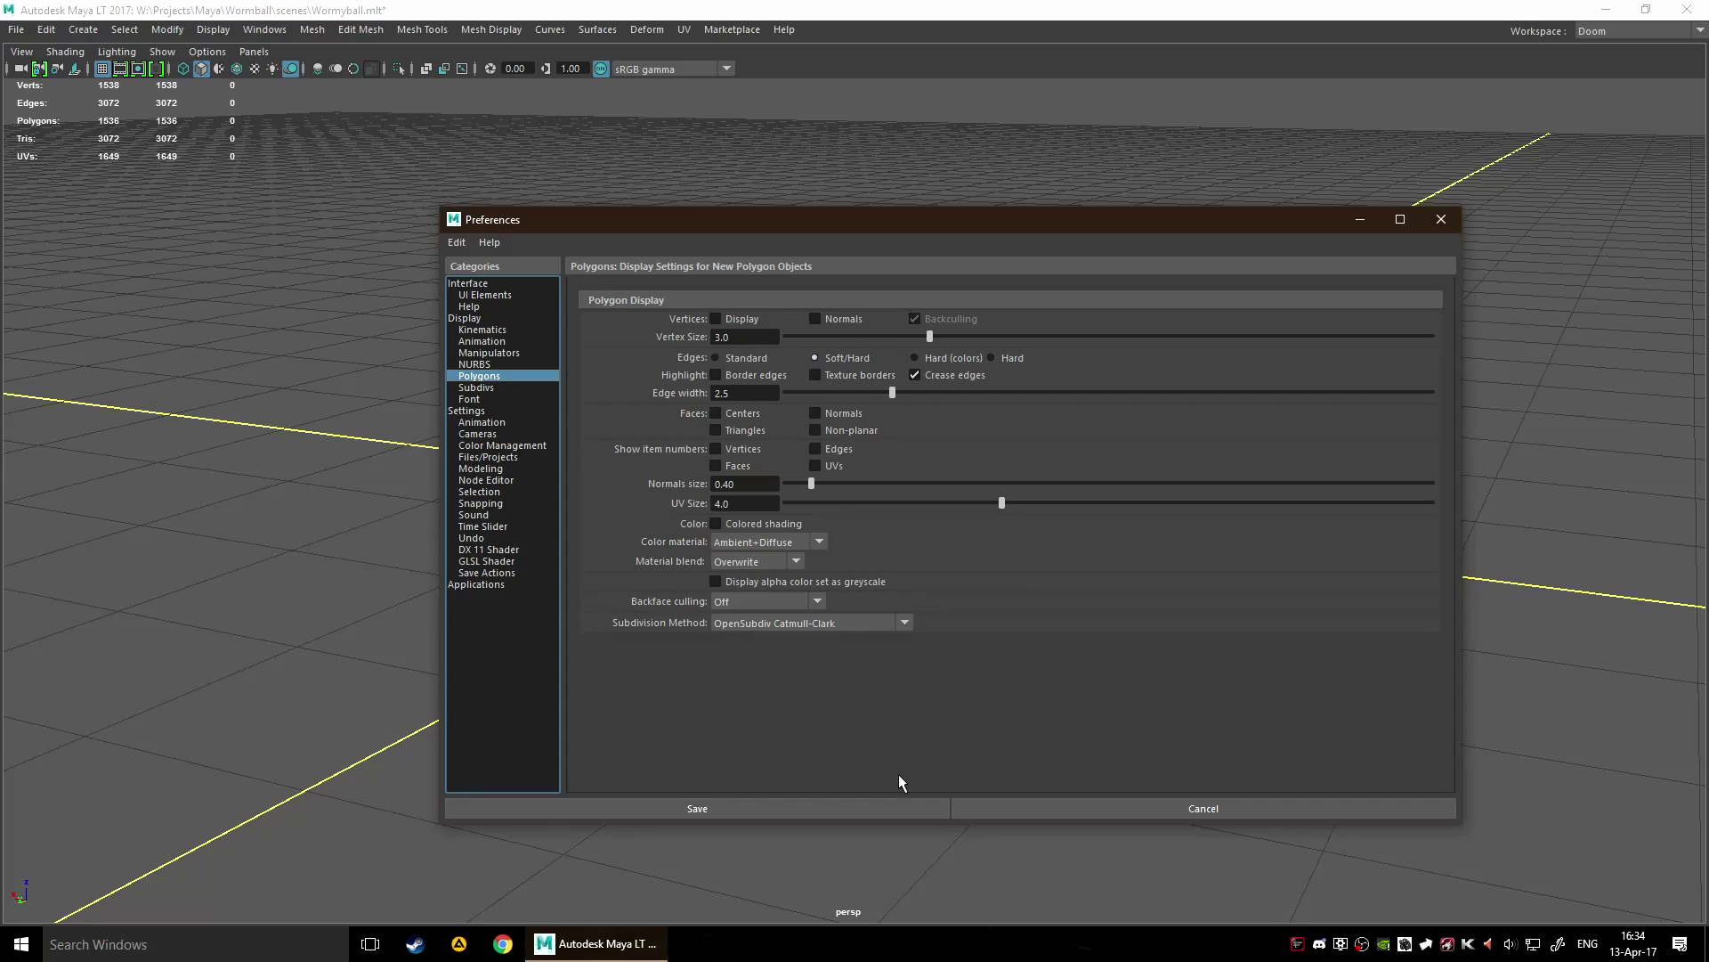
{"action": "left_click", "coordinate": [879, 806]}
Select the two vertical corner edge loops at the body's flared end and apply Harden Edge to them.
{"action": "left_click_drag", "start_coordinate": [1113, 490], "coordinate": [1031, 575], "text": "alt"}
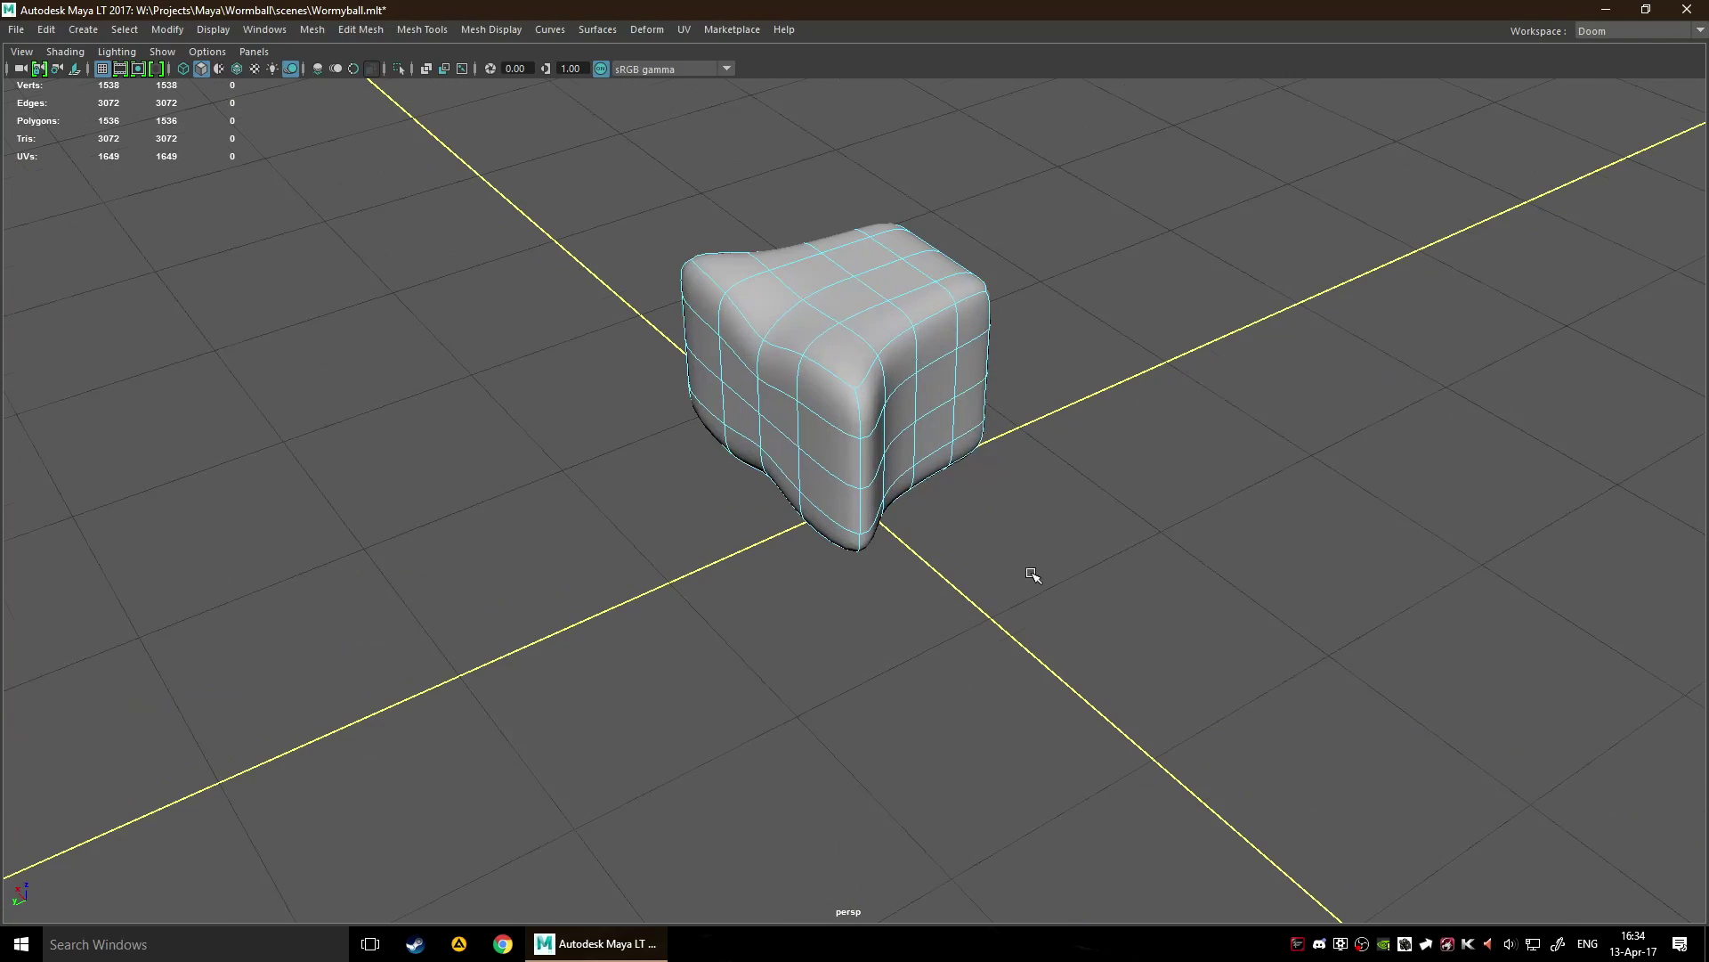
{"action": "scroll", "coordinate": [1028, 572], "scroll_direction": "up", "scroll_amount": 1}
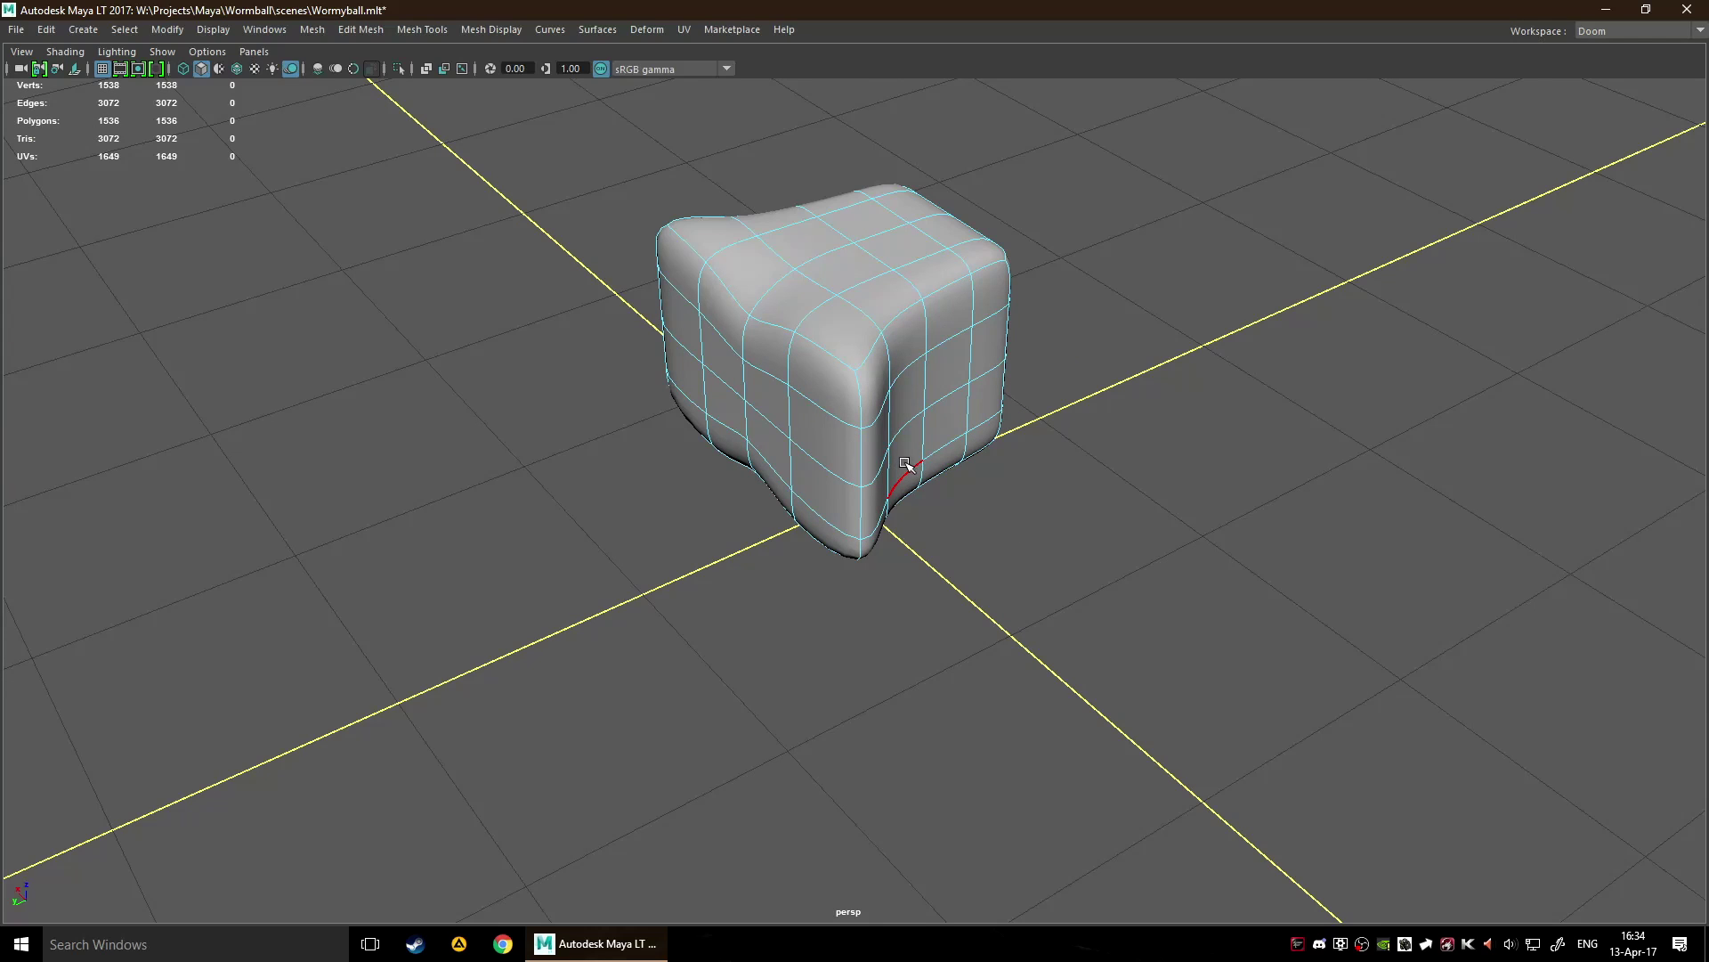
{"action": "double_click", "coordinate": [868, 459]}
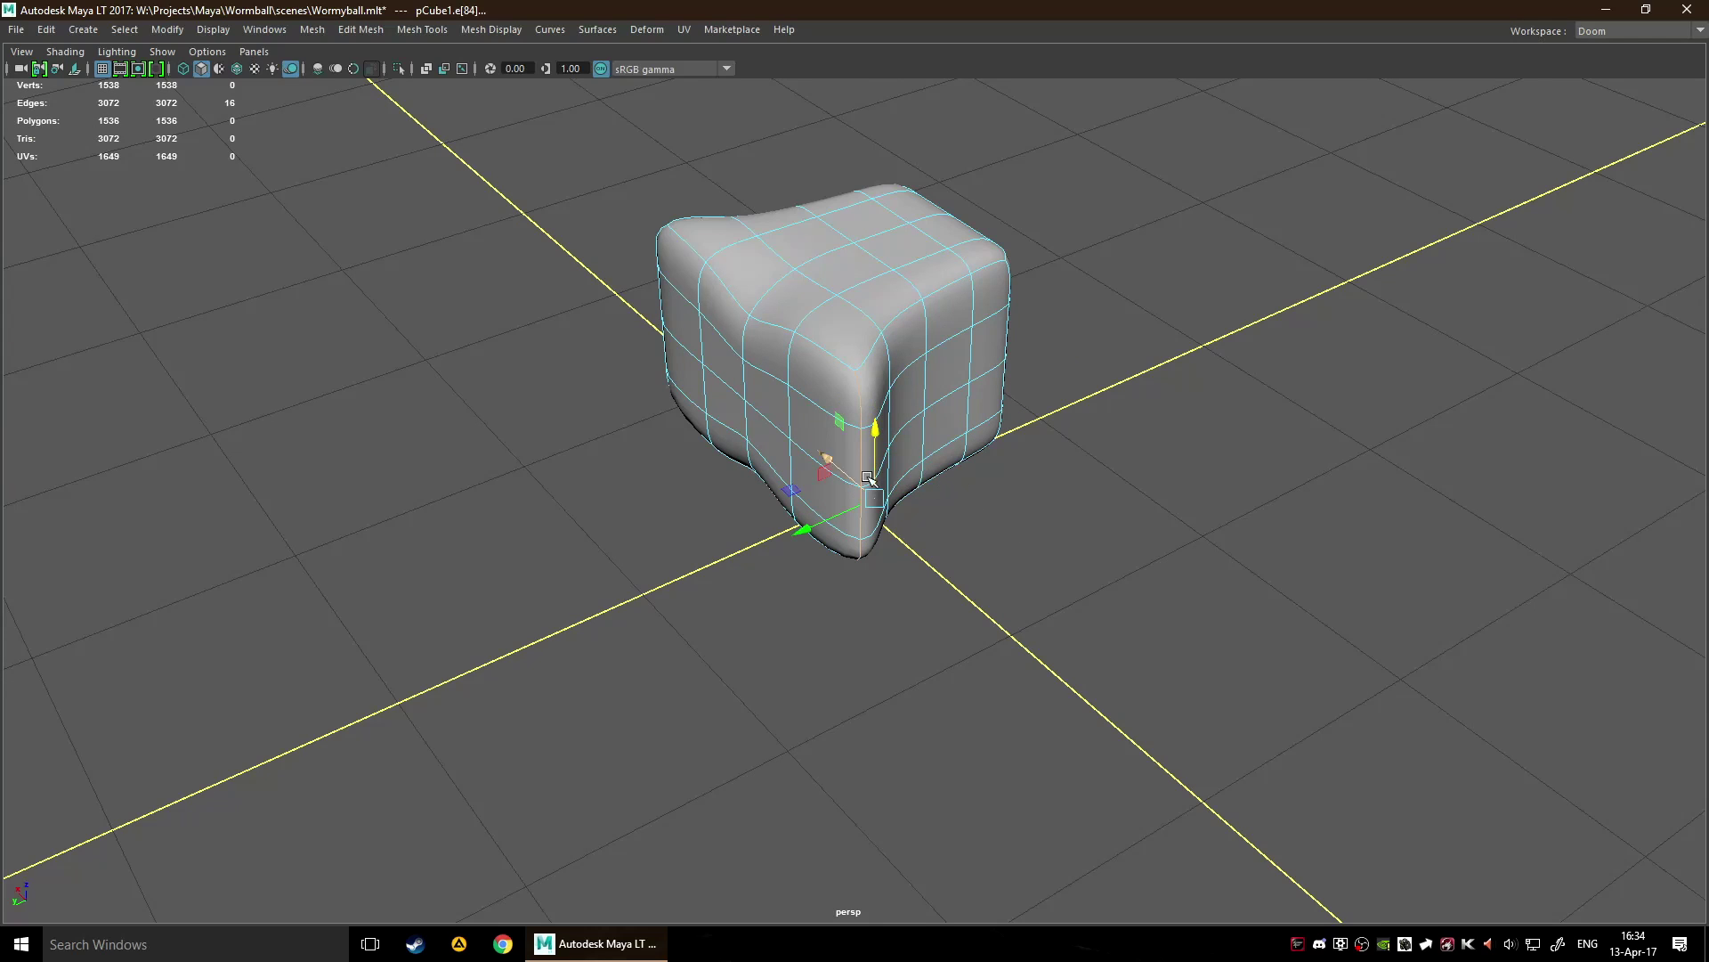
{"action": "left_click_drag", "start_coordinate": [1019, 496], "coordinate": [1004, 425], "text": "alt"}
{"action": "double_click", "coordinate": [801, 441], "text": "shift"}
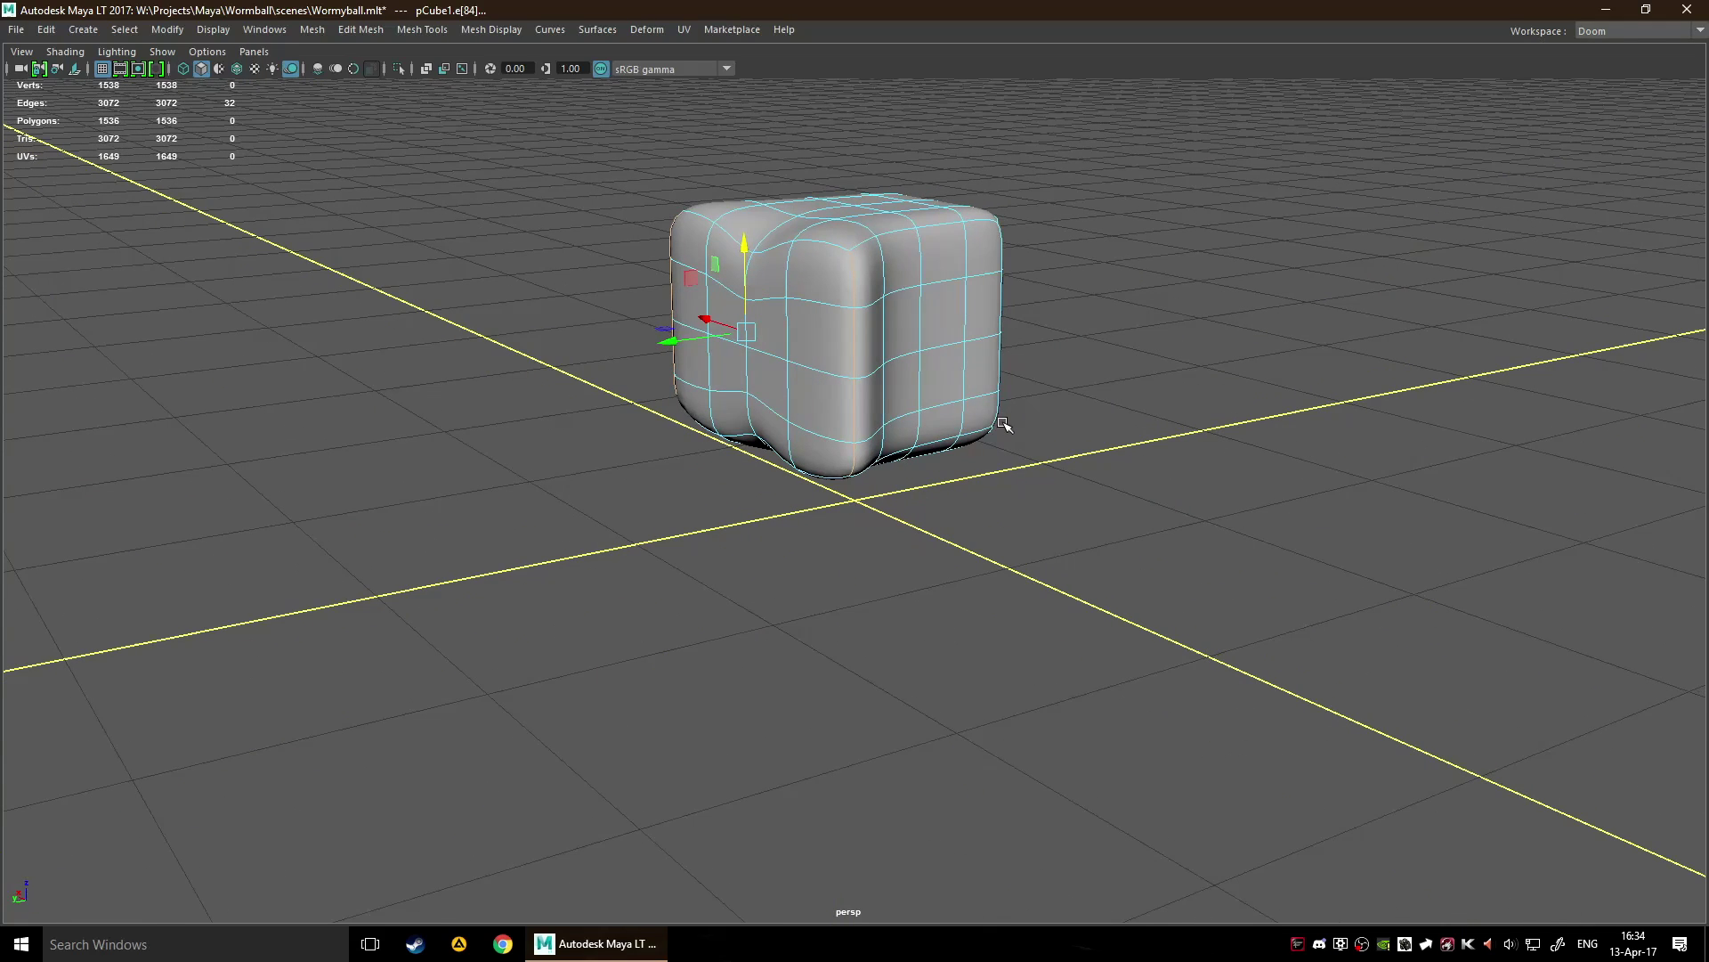
{"action": "right_click", "coordinate": [861, 364], "text": "shift"}
{"action": "mouse_move", "coordinate": [966, 385]}
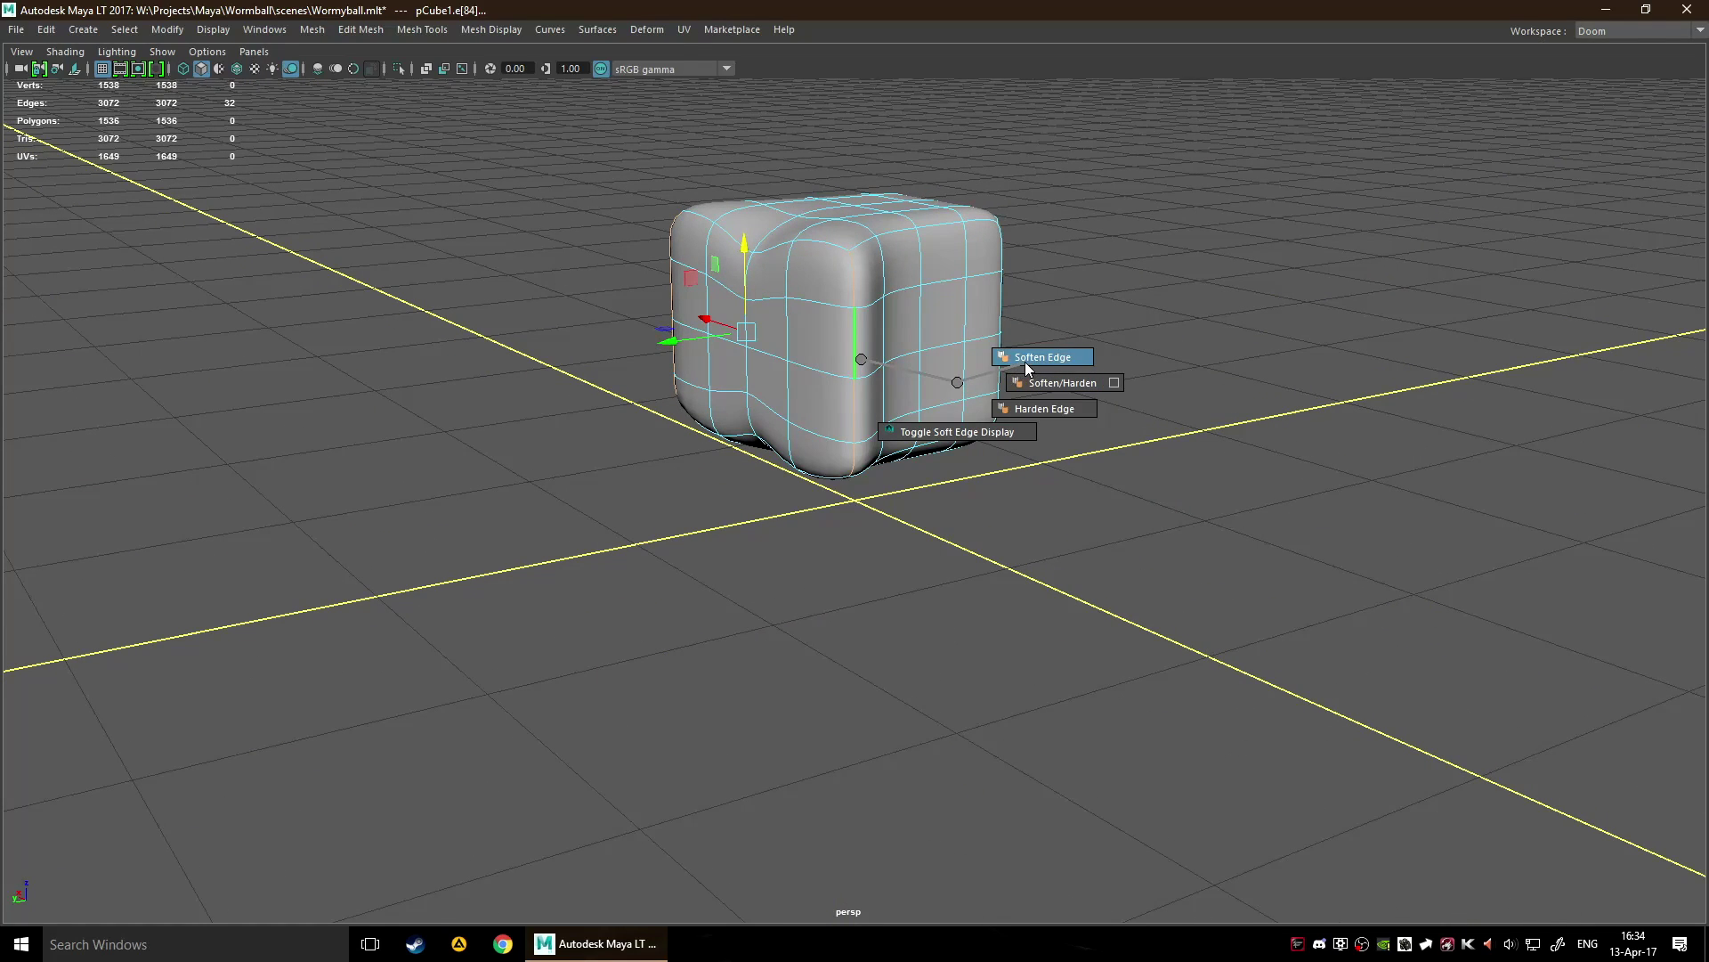
{"action": "left_click", "coordinate": [1047, 416]}
{"action": "left_click_drag", "start_coordinate": [1046, 418], "coordinate": [1003, 404], "text": "alt"}
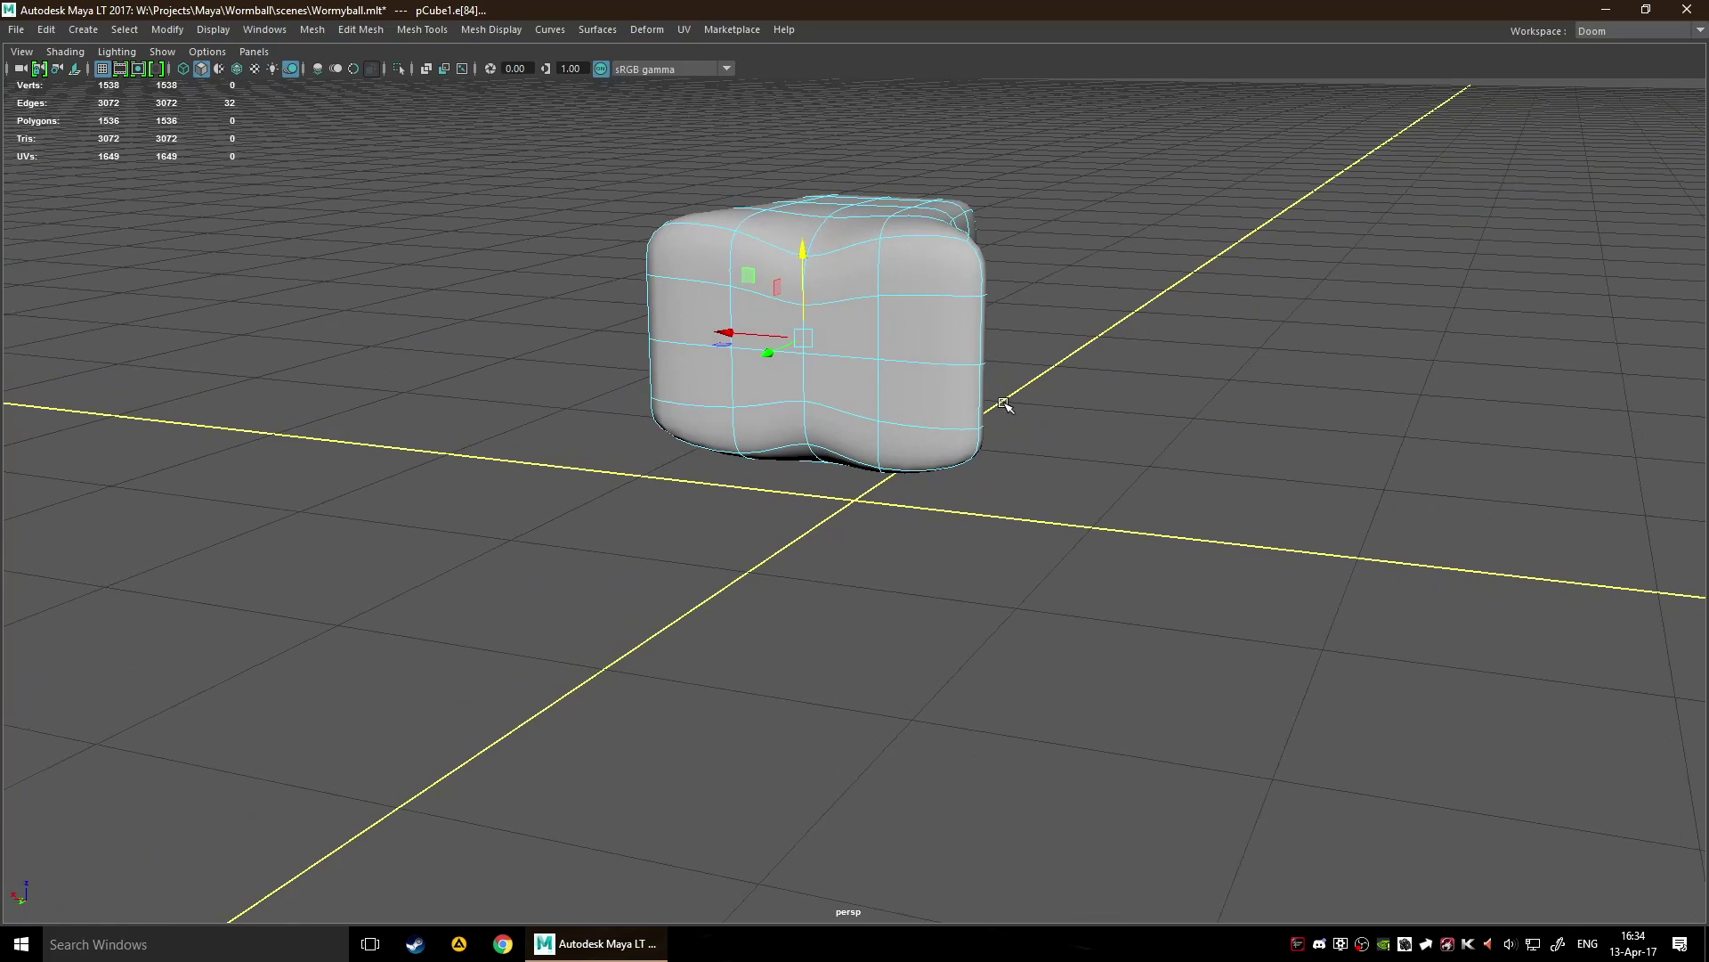
{"action": "scroll", "coordinate": [935, 414], "scroll_direction": "down", "scroll_amount": 5}
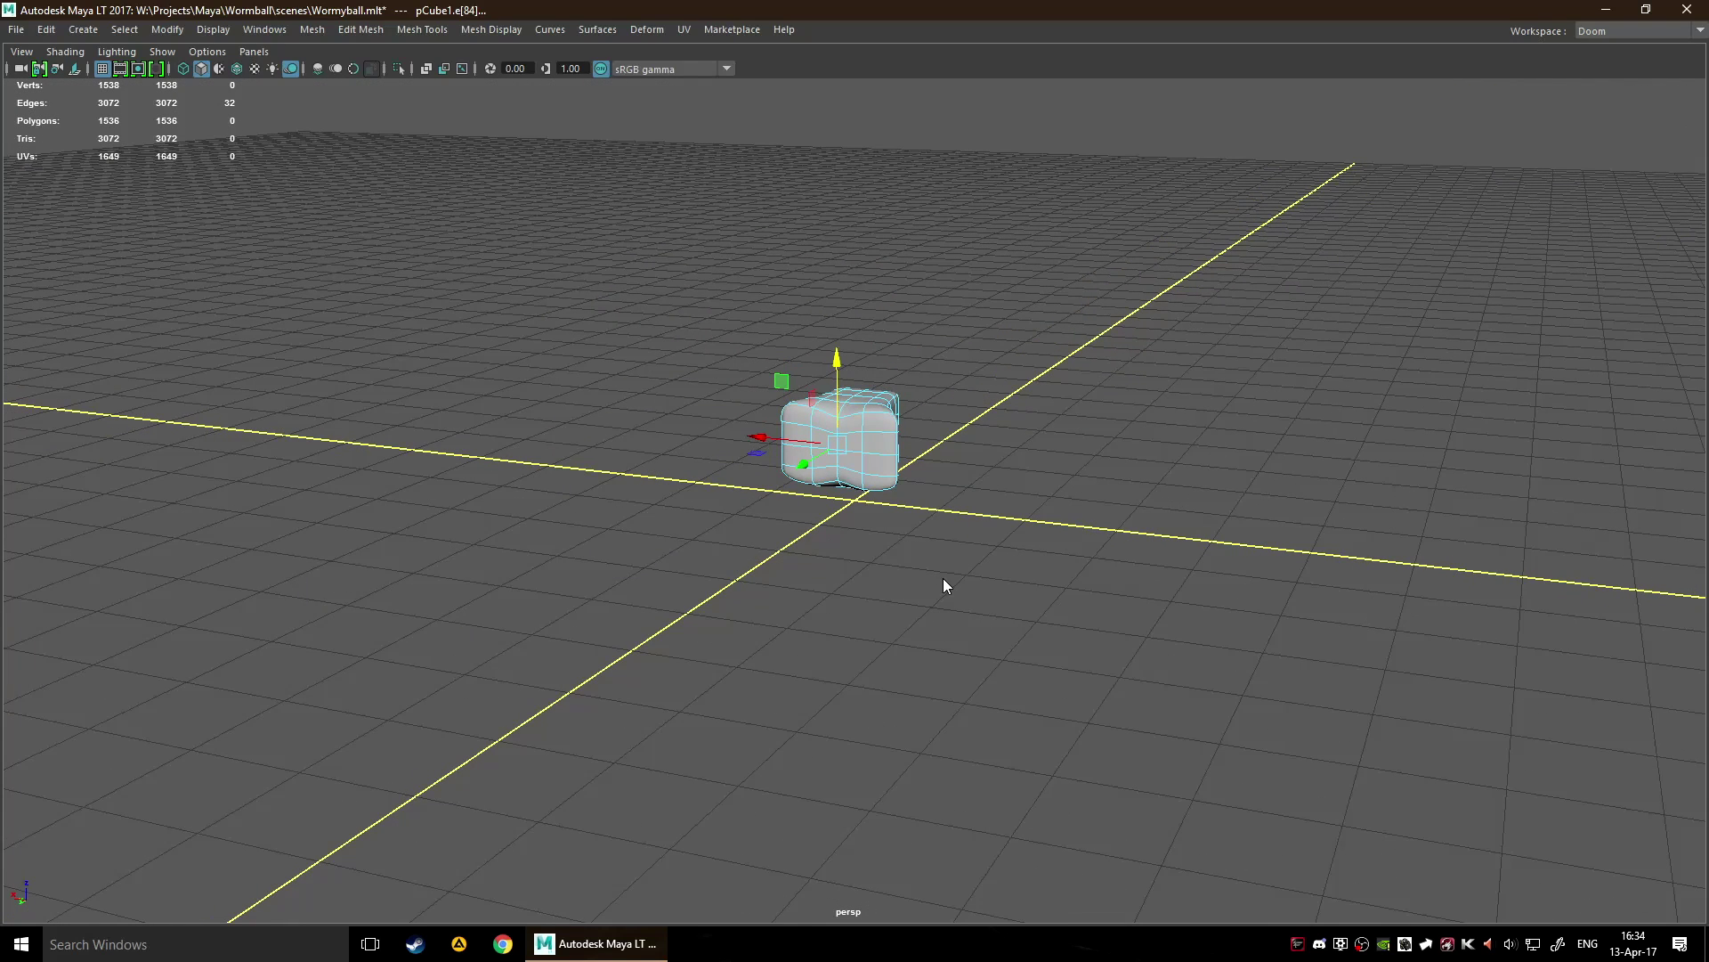
{"action": "right_click", "coordinate": [943, 579], "text": "shift"}
{"action": "left_click", "coordinate": [967, 555]}
{"action": "right_click", "coordinate": [969, 552], "text": "shift"}
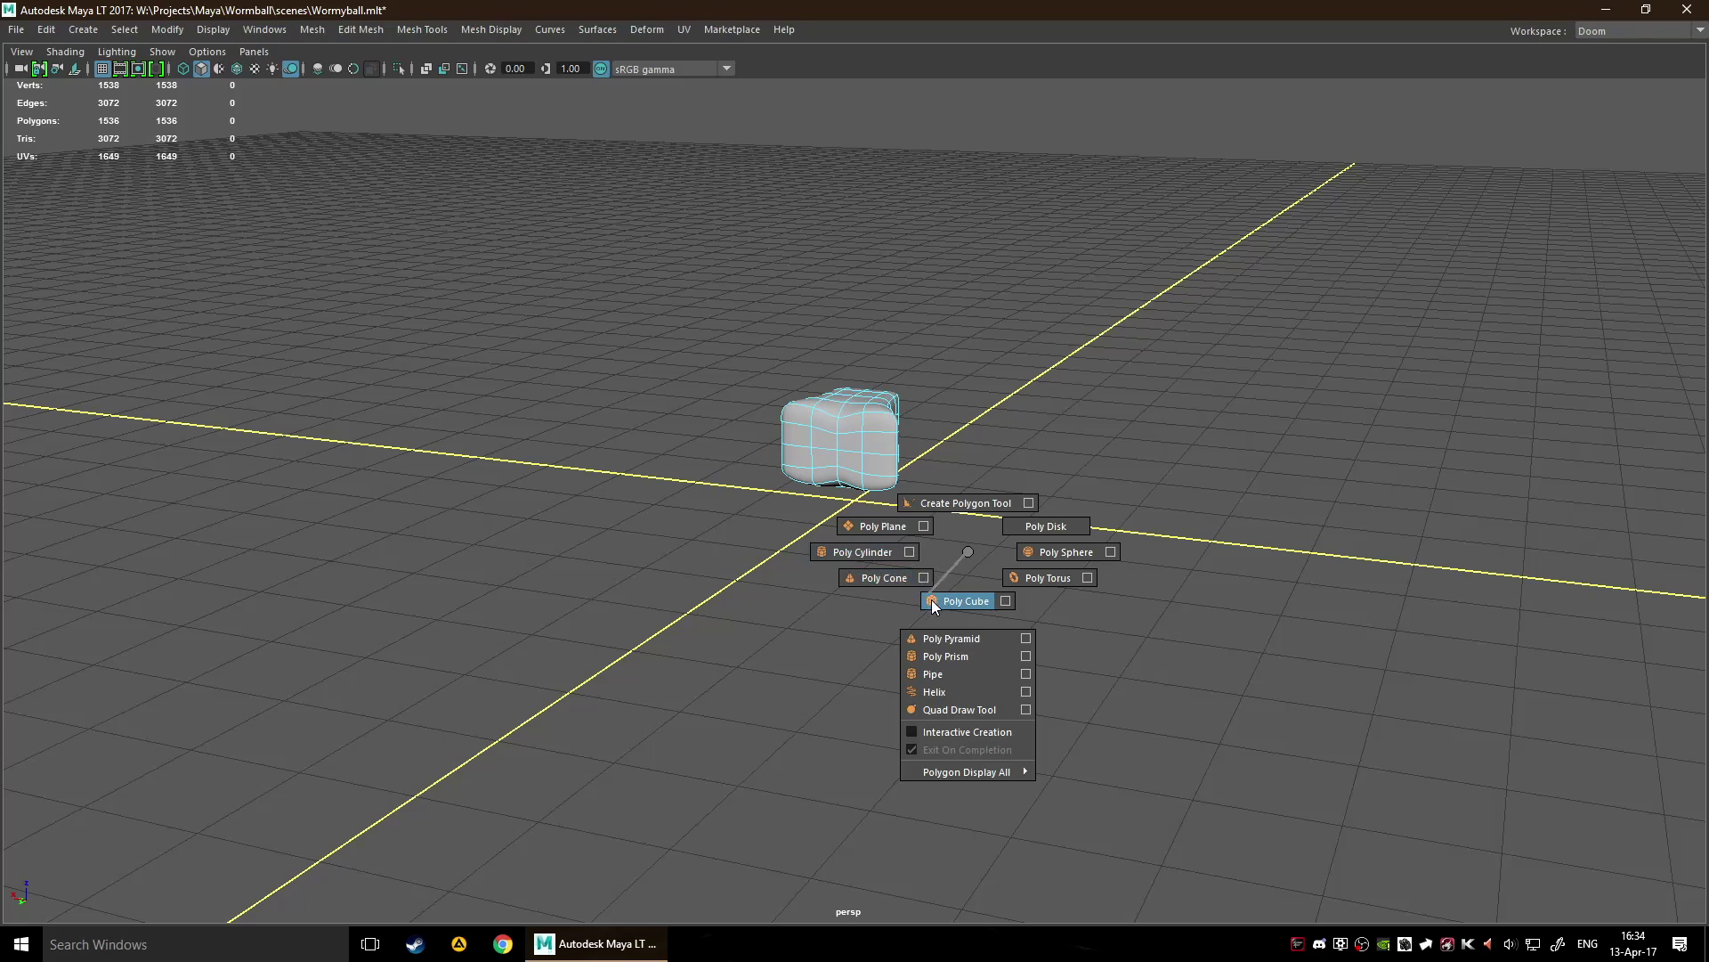
{"action": "left_click", "coordinate": [957, 601]}
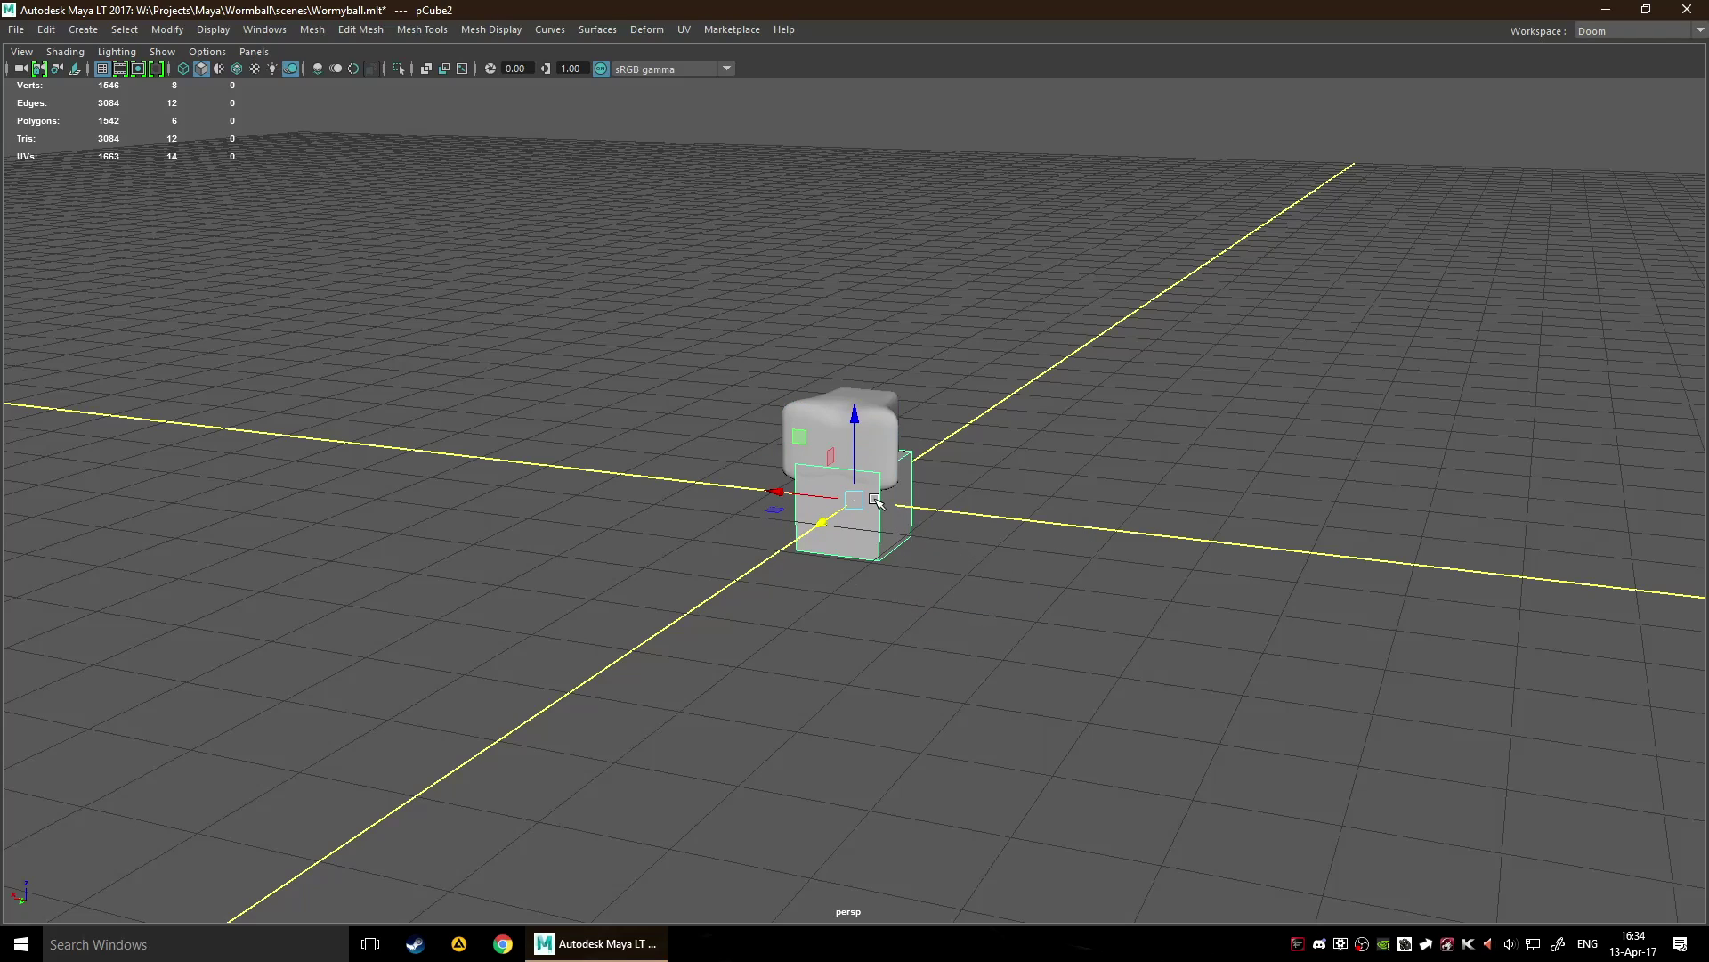
{"action": "key", "text": "Delete"}
Create a polygon cylinder, move it along X clear of the body and examine its edge display up close.
{"action": "right_click", "coordinate": [1020, 536], "text": "shift"}
{"action": "left_click", "coordinate": [938, 529]}
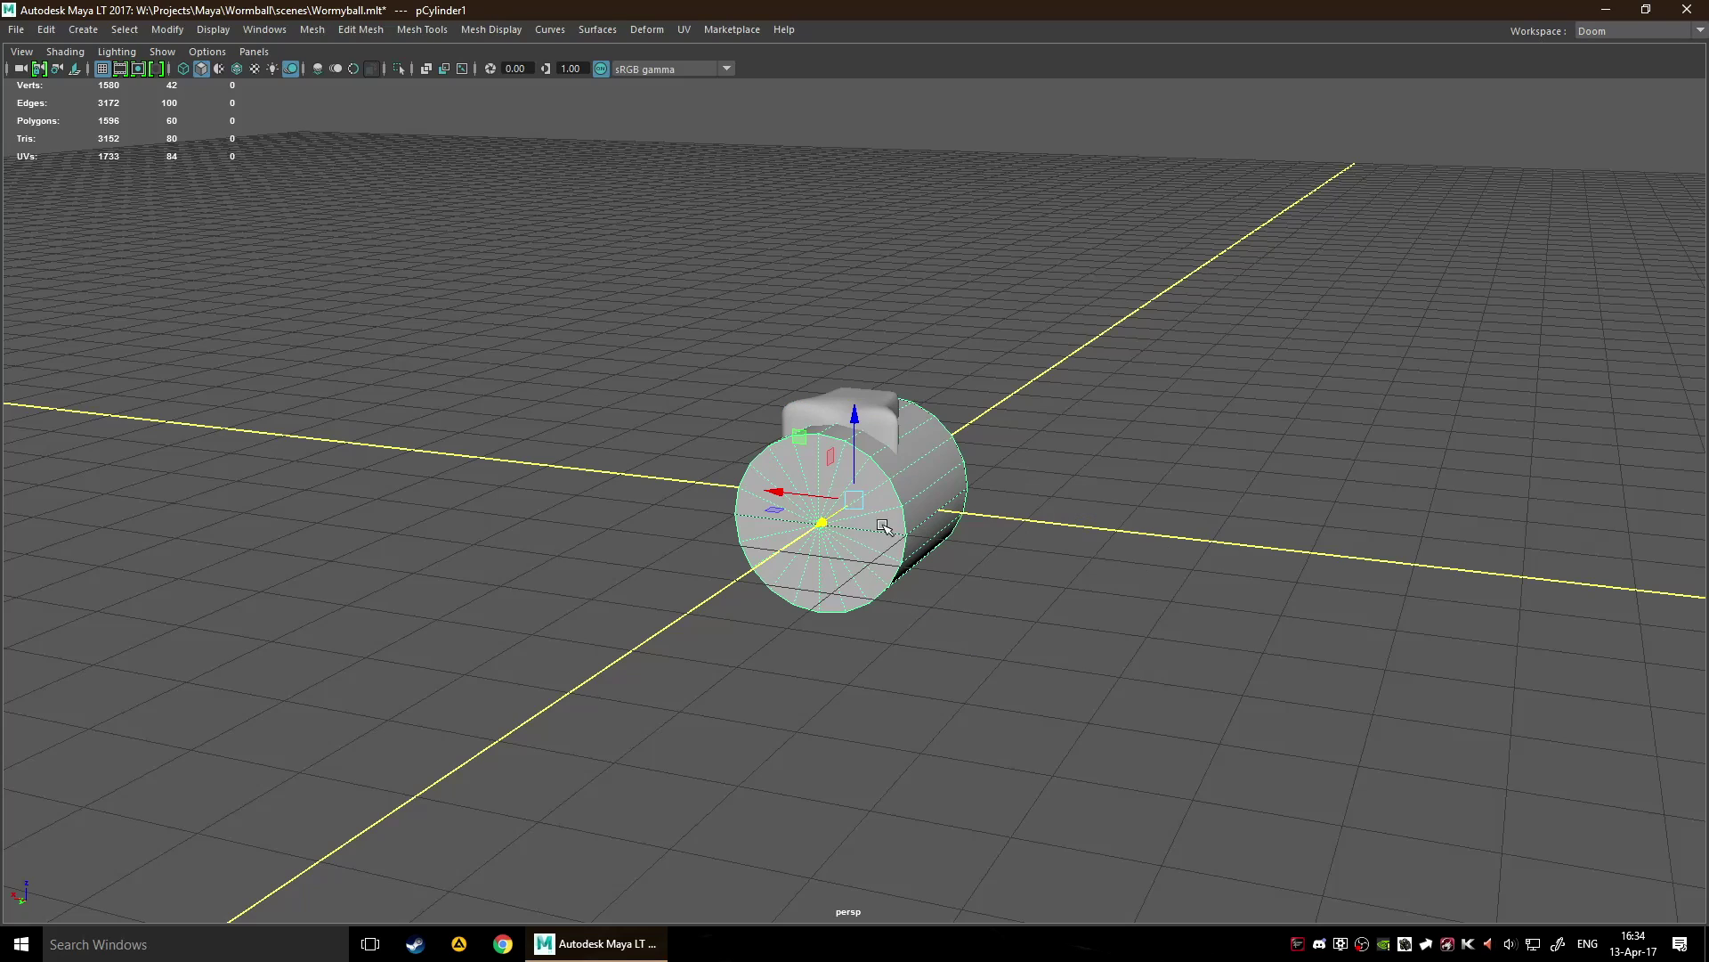
{"action": "left_click_drag", "start_coordinate": [804, 499], "coordinate": [1101, 559]}
{"action": "right_click_drag", "start_coordinate": [1101, 559], "coordinate": [1351, 504], "text": "alt"}
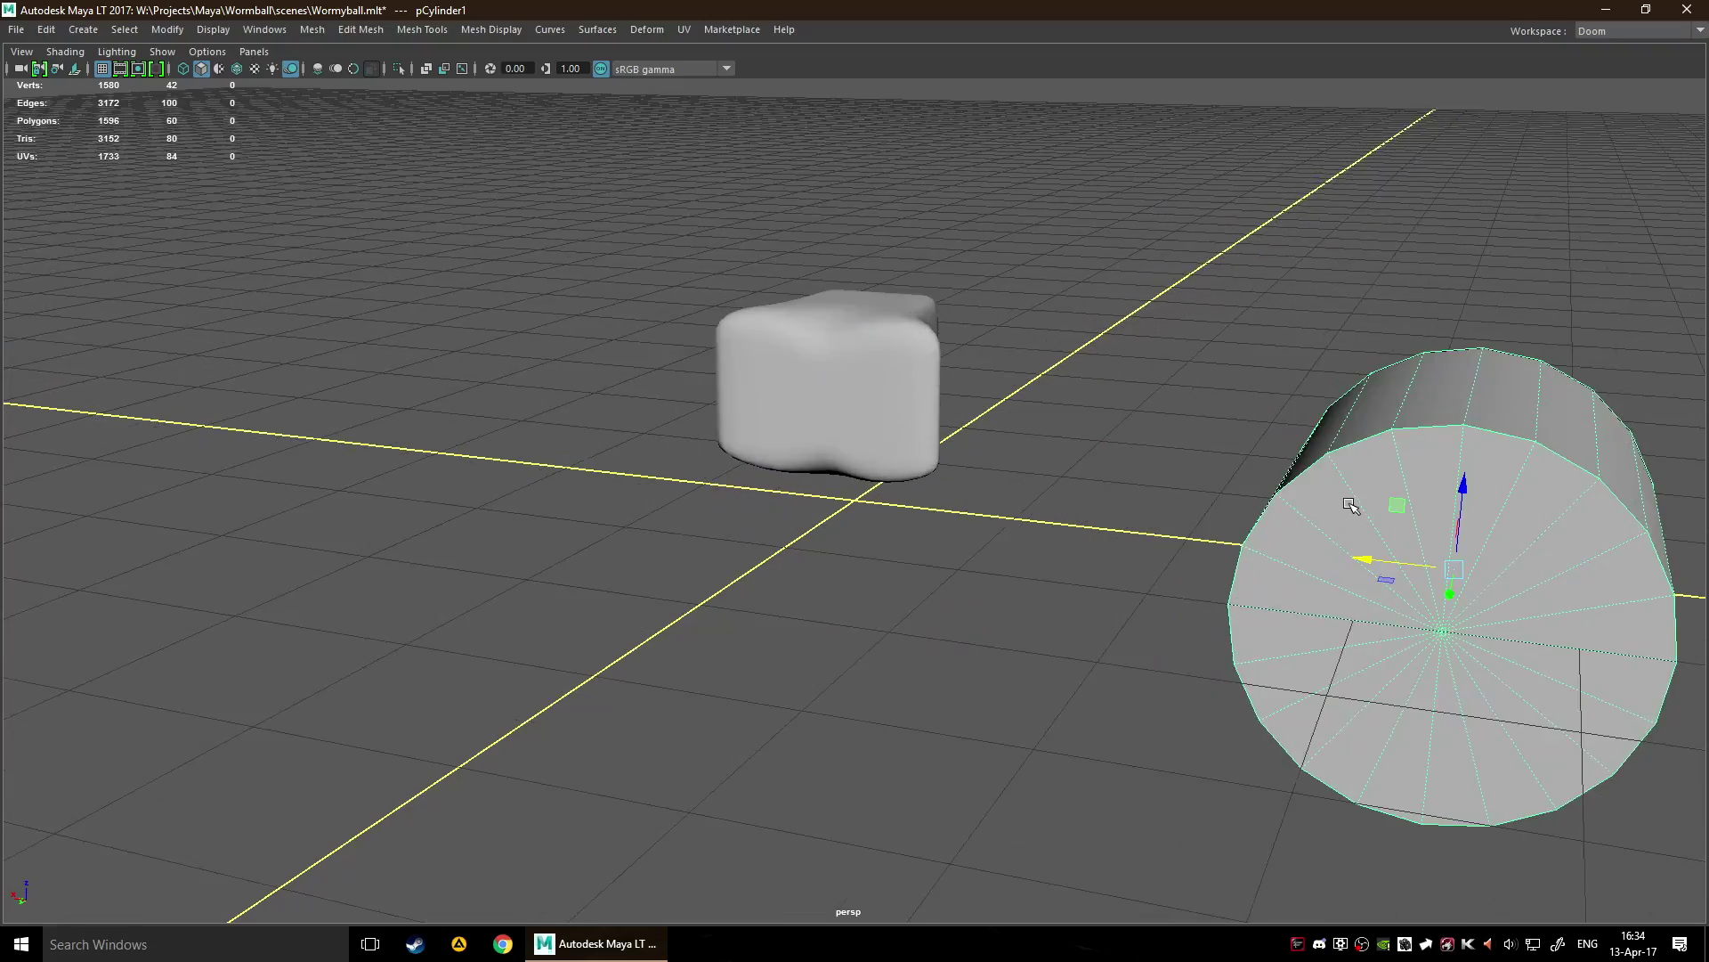
{"action": "left_click_drag", "start_coordinate": [1351, 504], "coordinate": [1138, 488], "text": "alt"}
{"action": "right_click_drag", "start_coordinate": [1139, 488], "coordinate": [900, 580], "text": "alt"}
{"action": "left_click_drag", "start_coordinate": [900, 580], "coordinate": [962, 507], "text": "alt"}
{"action": "scroll", "coordinate": [917, 557], "scroll_direction": "up", "scroll_amount": 3}
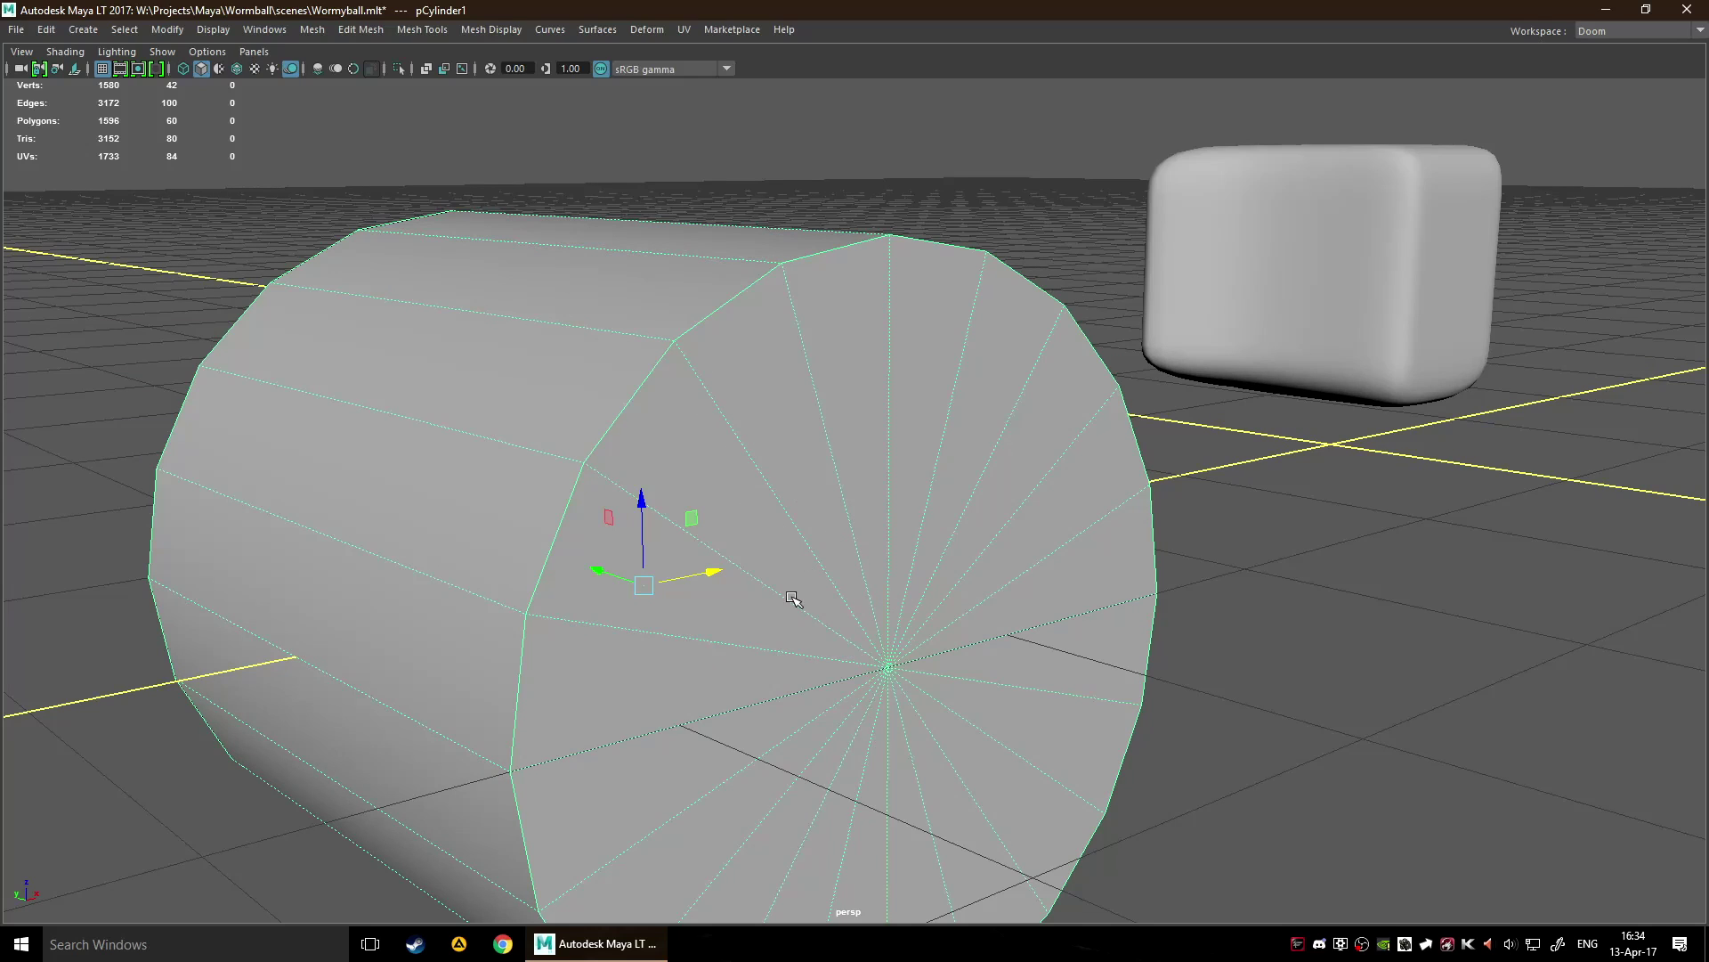
{"action": "scroll", "coordinate": [793, 595], "scroll_direction": "down", "scroll_amount": 5}
Reopen the polygon display preferences and save them with Soft/Hard edges and an edge width of 2.5.
{"action": "key", "text": "space"}
{"action": "left_click", "coordinate": [888, 570]}
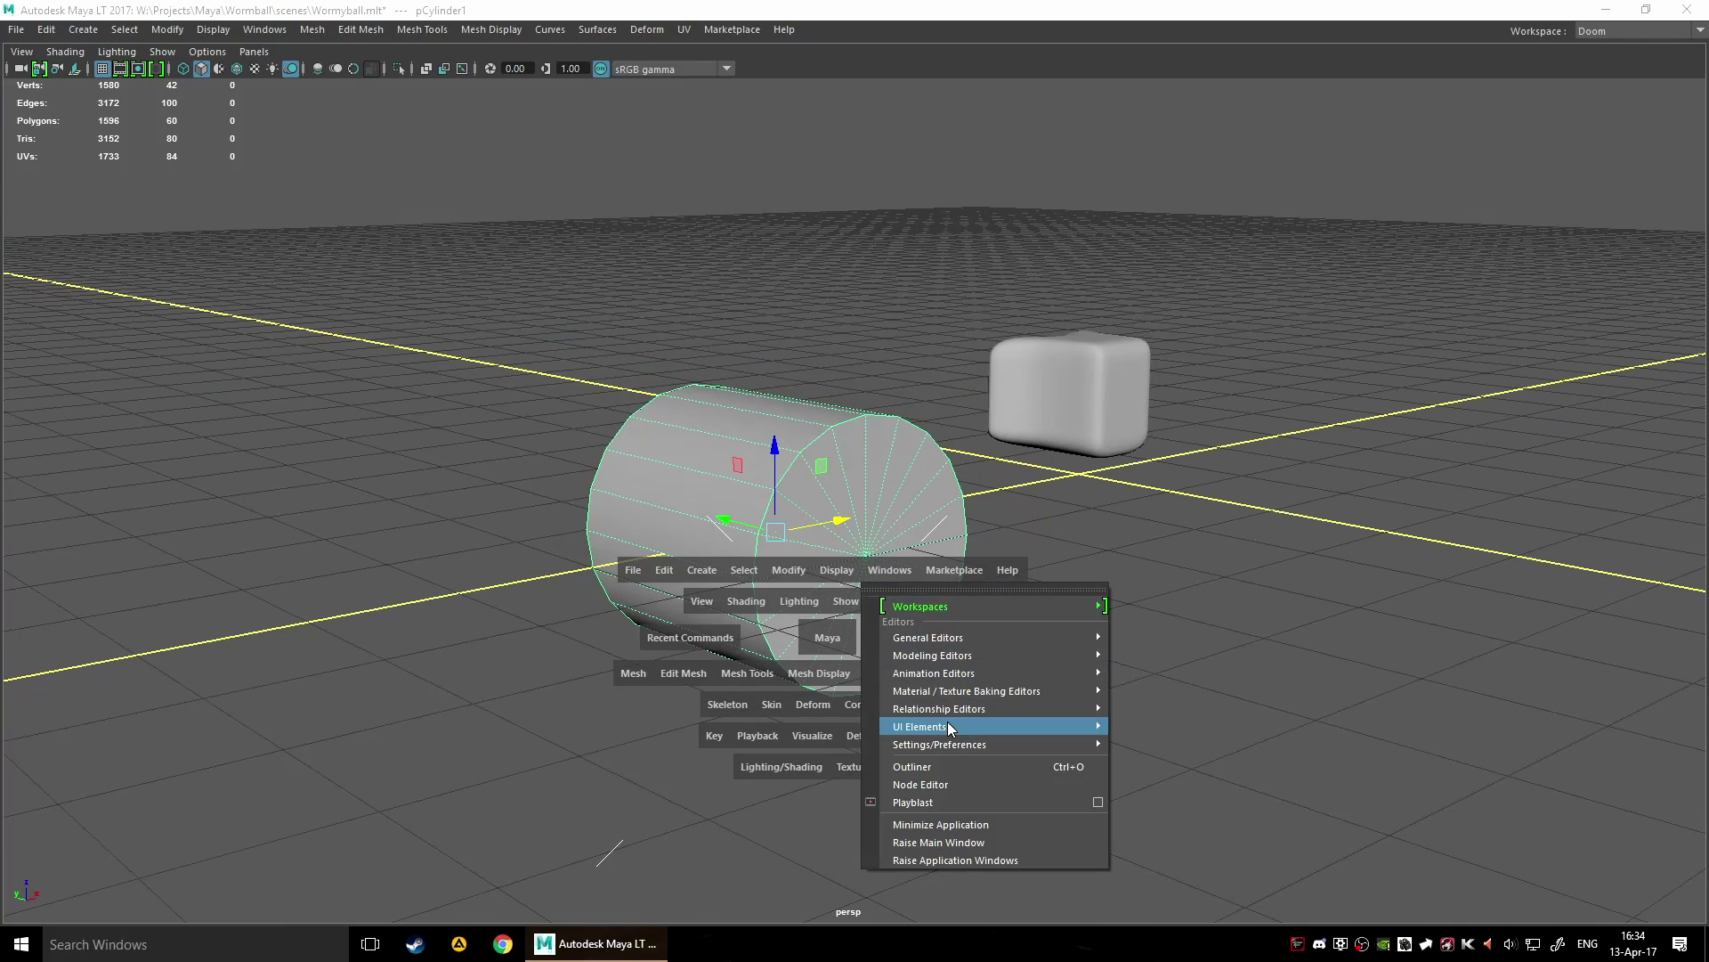
{"action": "mouse_move", "coordinate": [986, 746]}
{"action": "left_click", "coordinate": [1152, 756]}
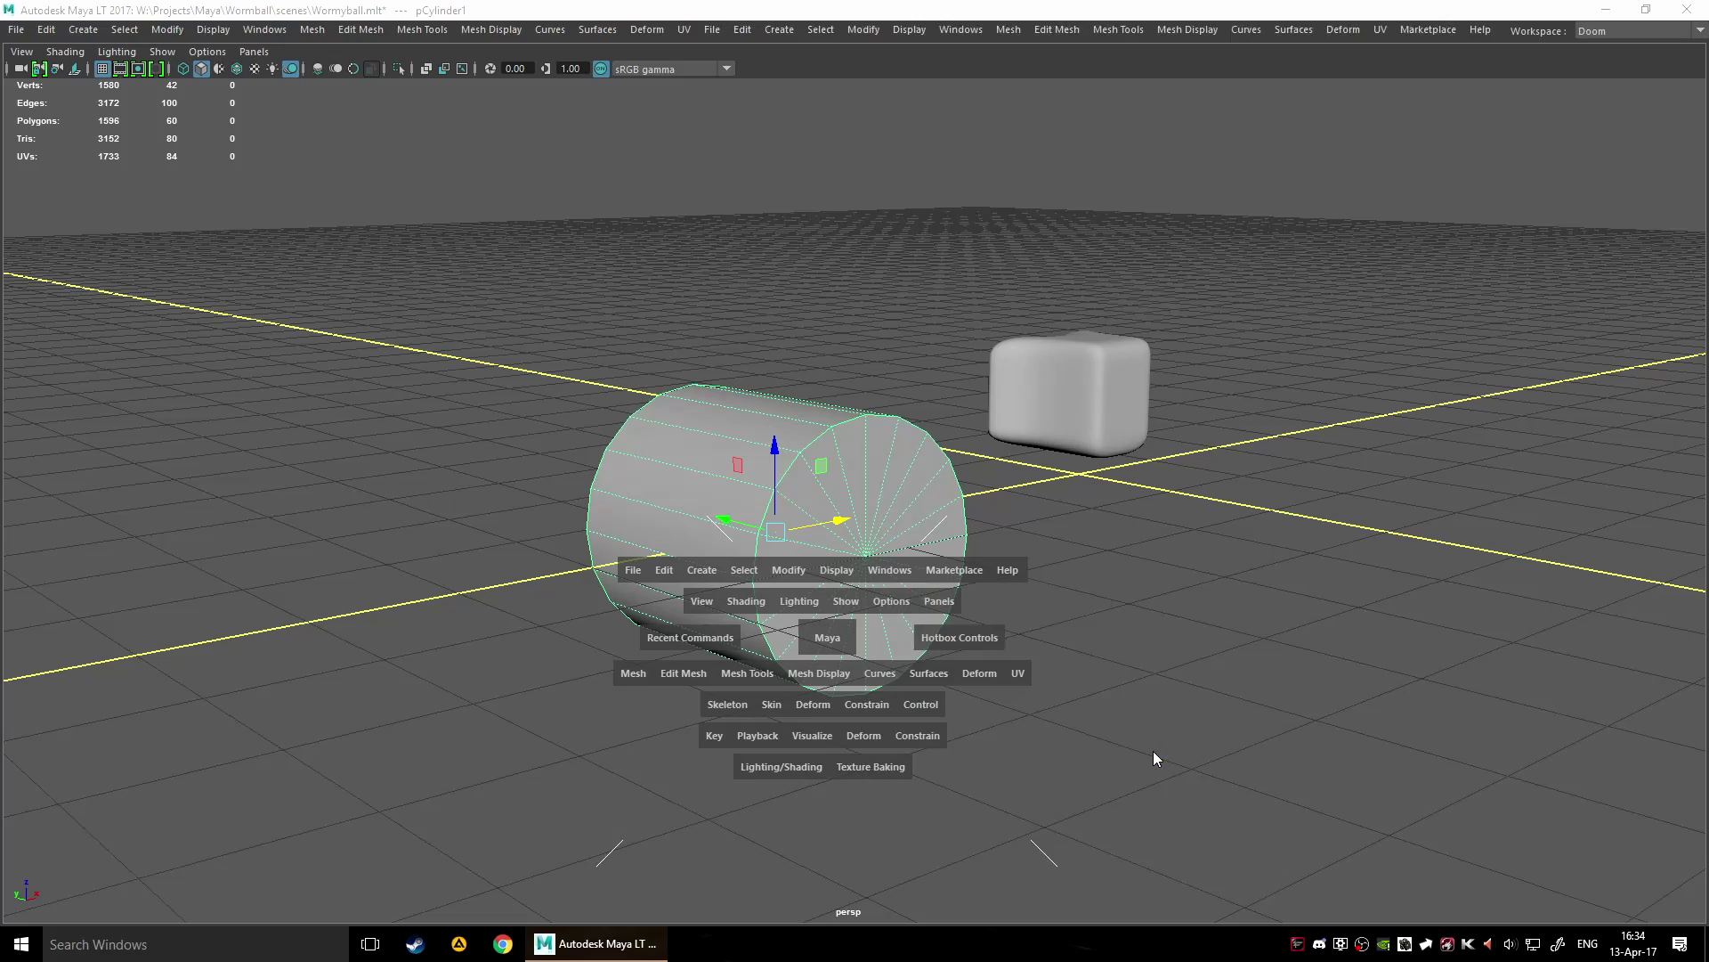
{"action": "left_click", "coordinate": [497, 376]}
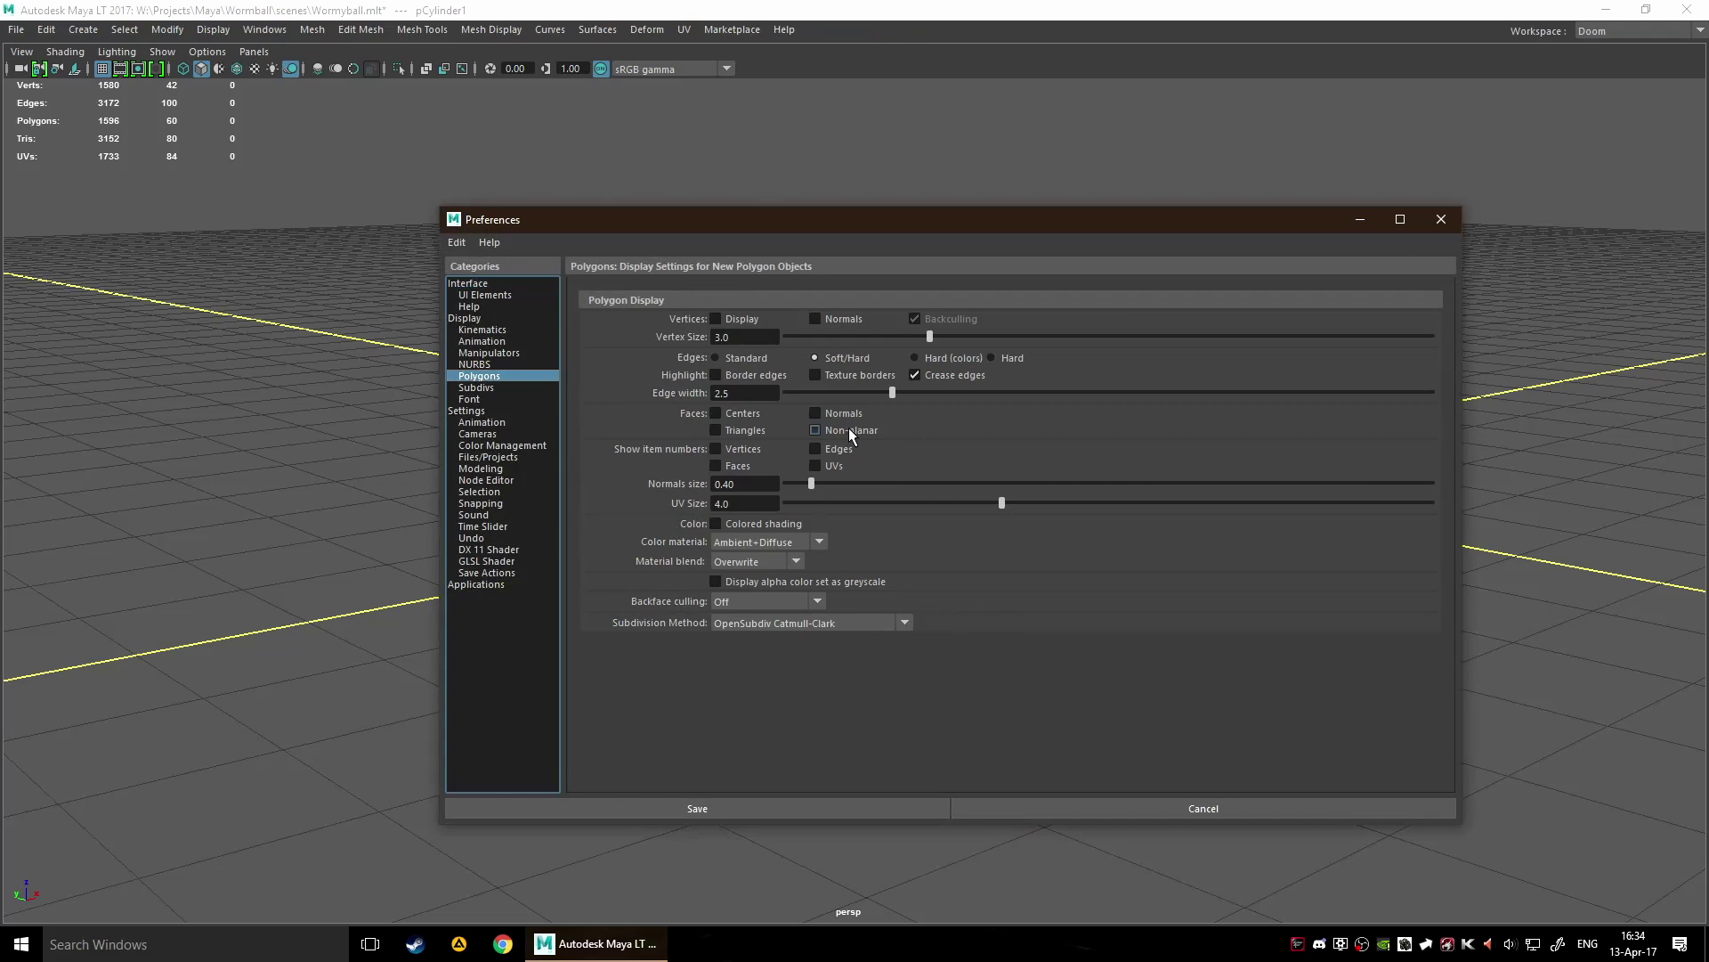
{"action": "left_click", "coordinate": [873, 806]}
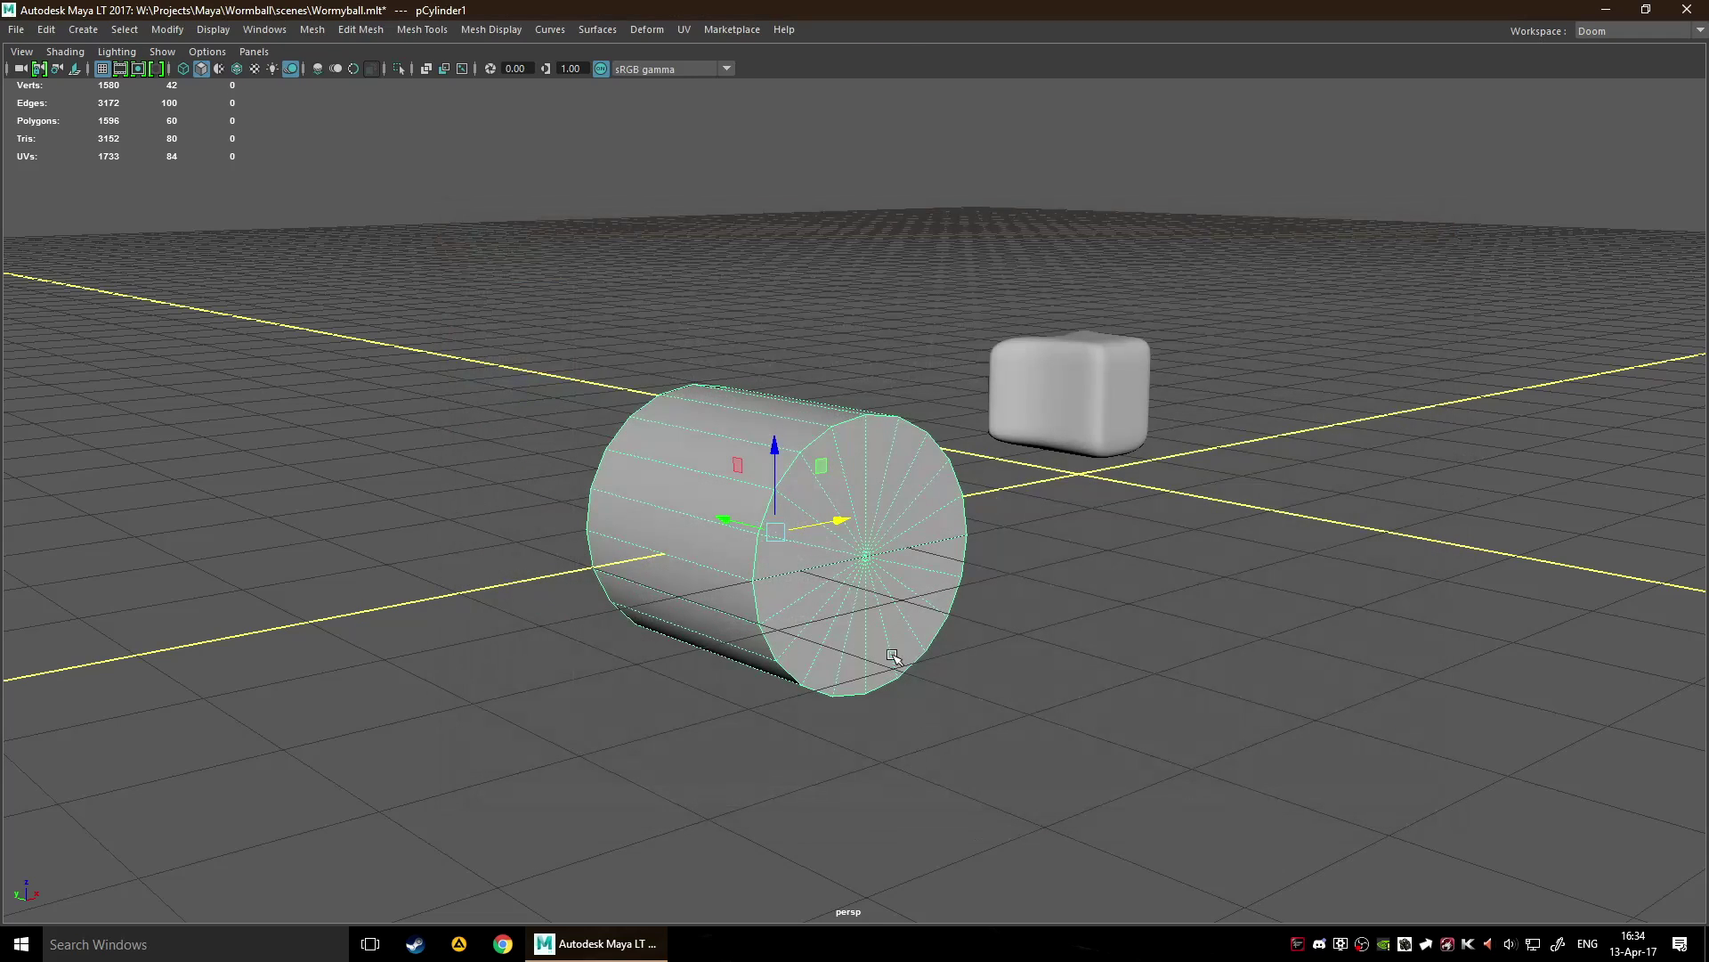
Replace the test cylinder with a new polygon cylinder moved along Y clear of the body.
{"action": "left_click", "coordinate": [789, 511]}
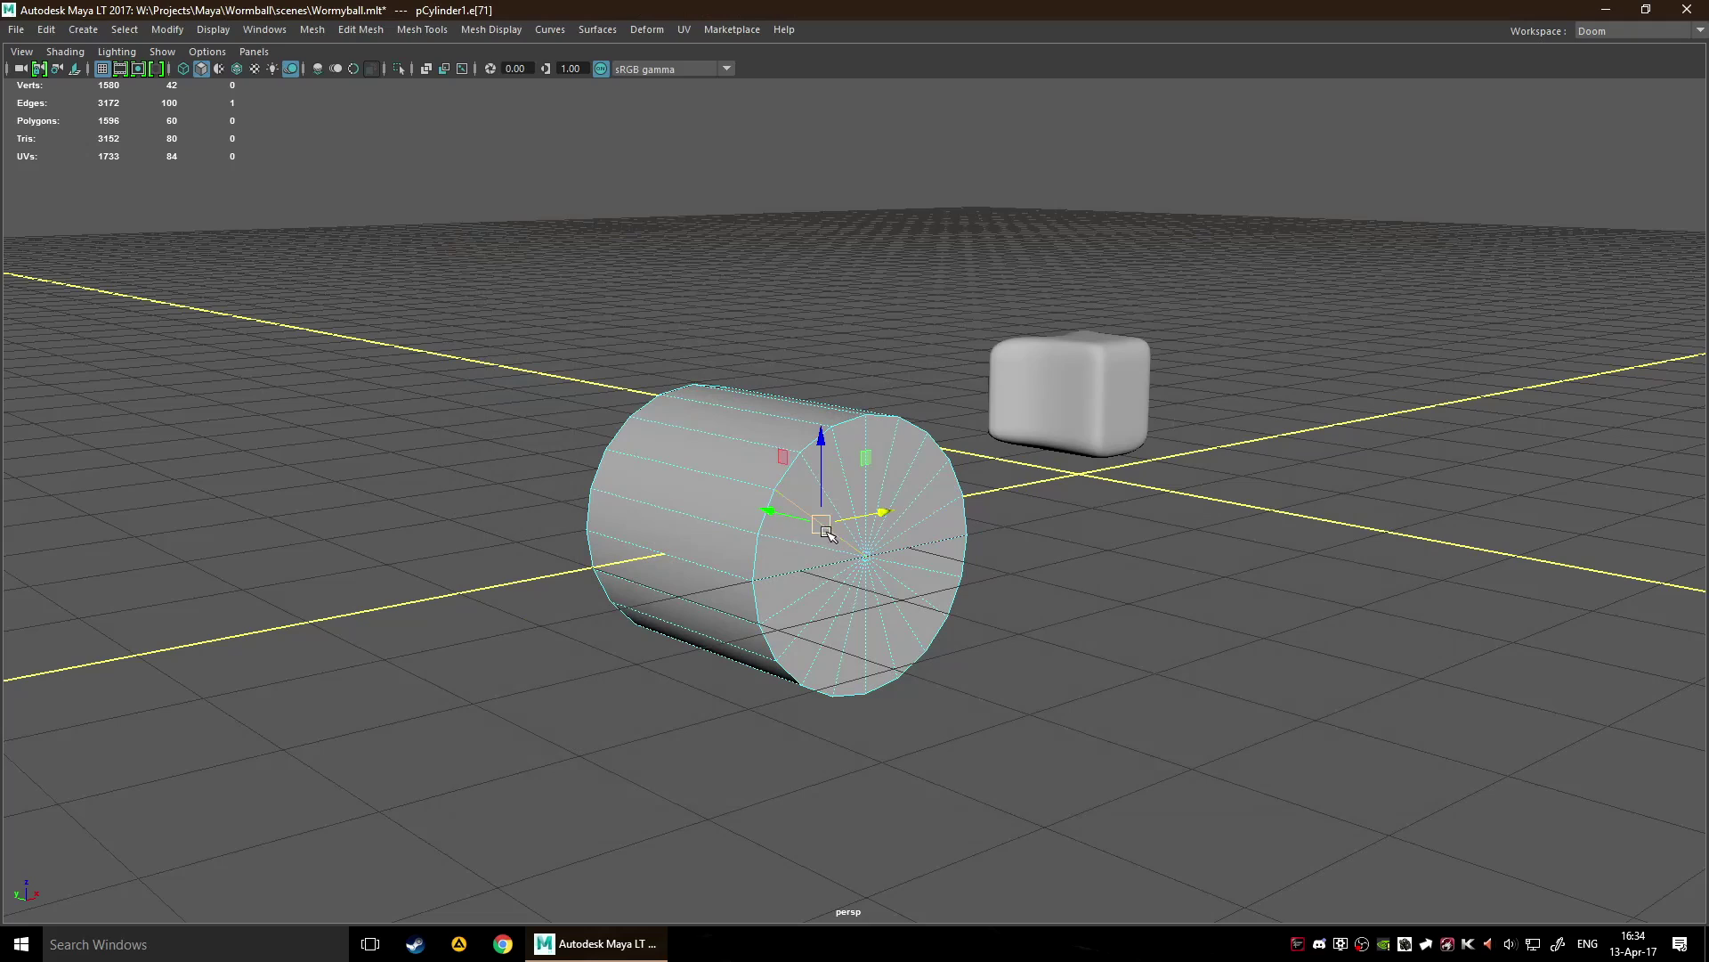
{"action": "key", "text": "F8"}
{"action": "key", "text": "Delete"}
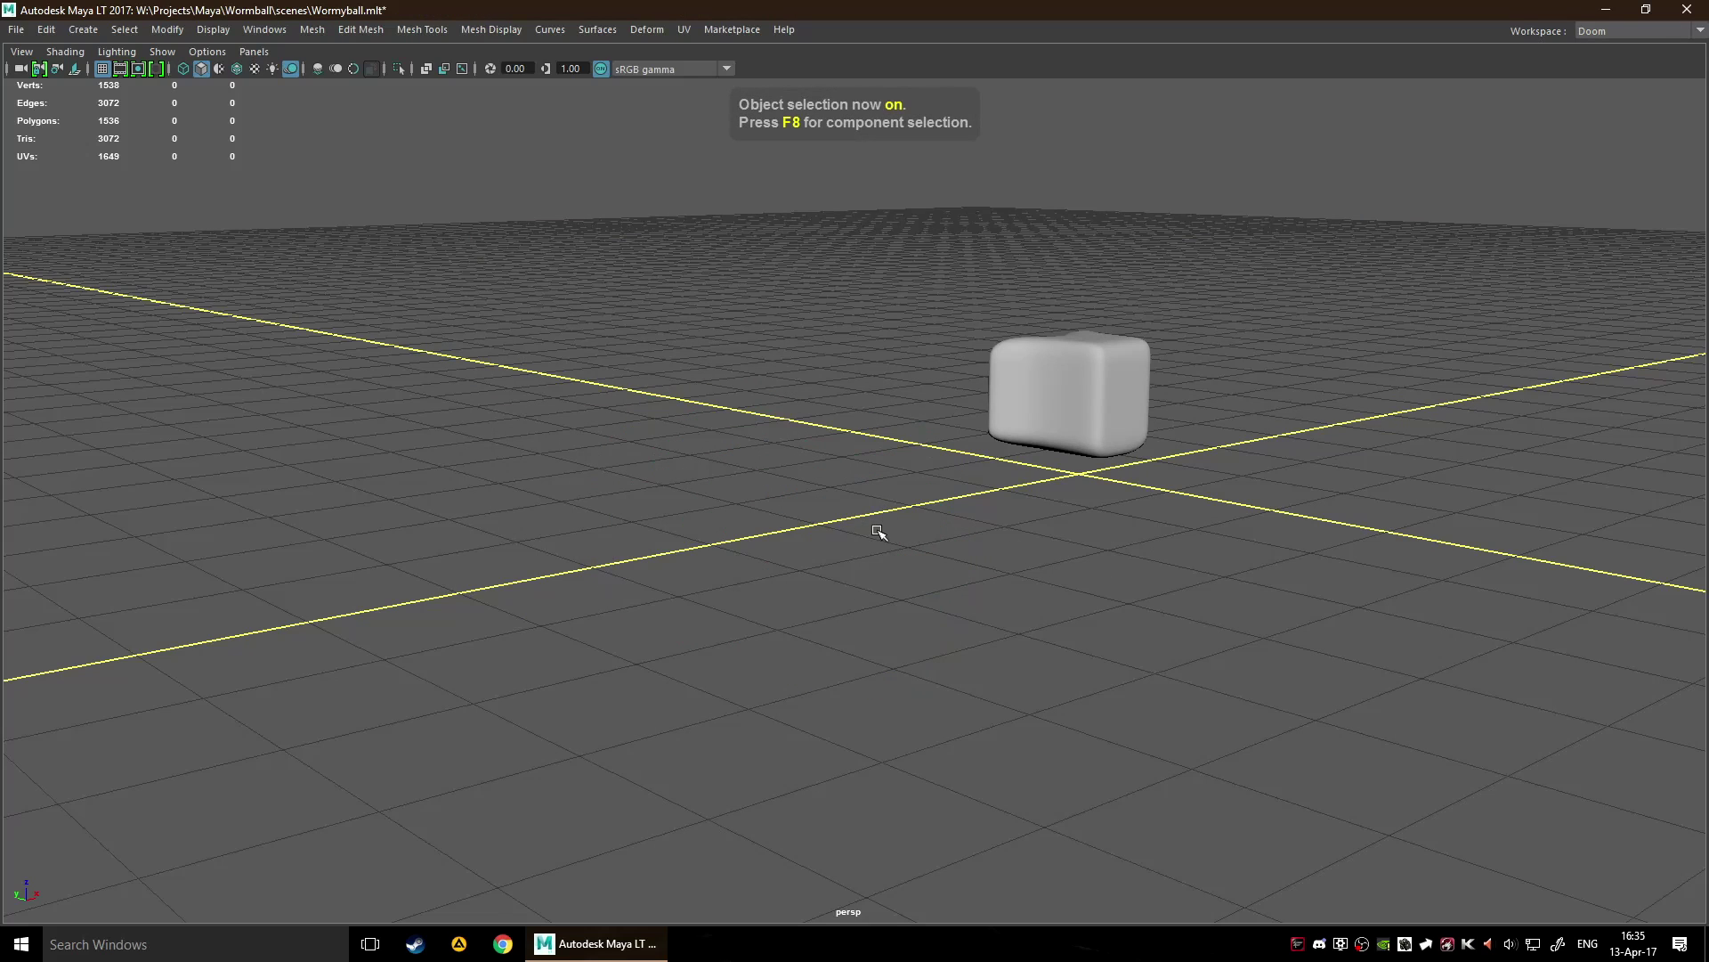
{"action": "right_click_drag", "start_coordinate": [880, 531], "coordinate": [783, 511], "text": "shift"}
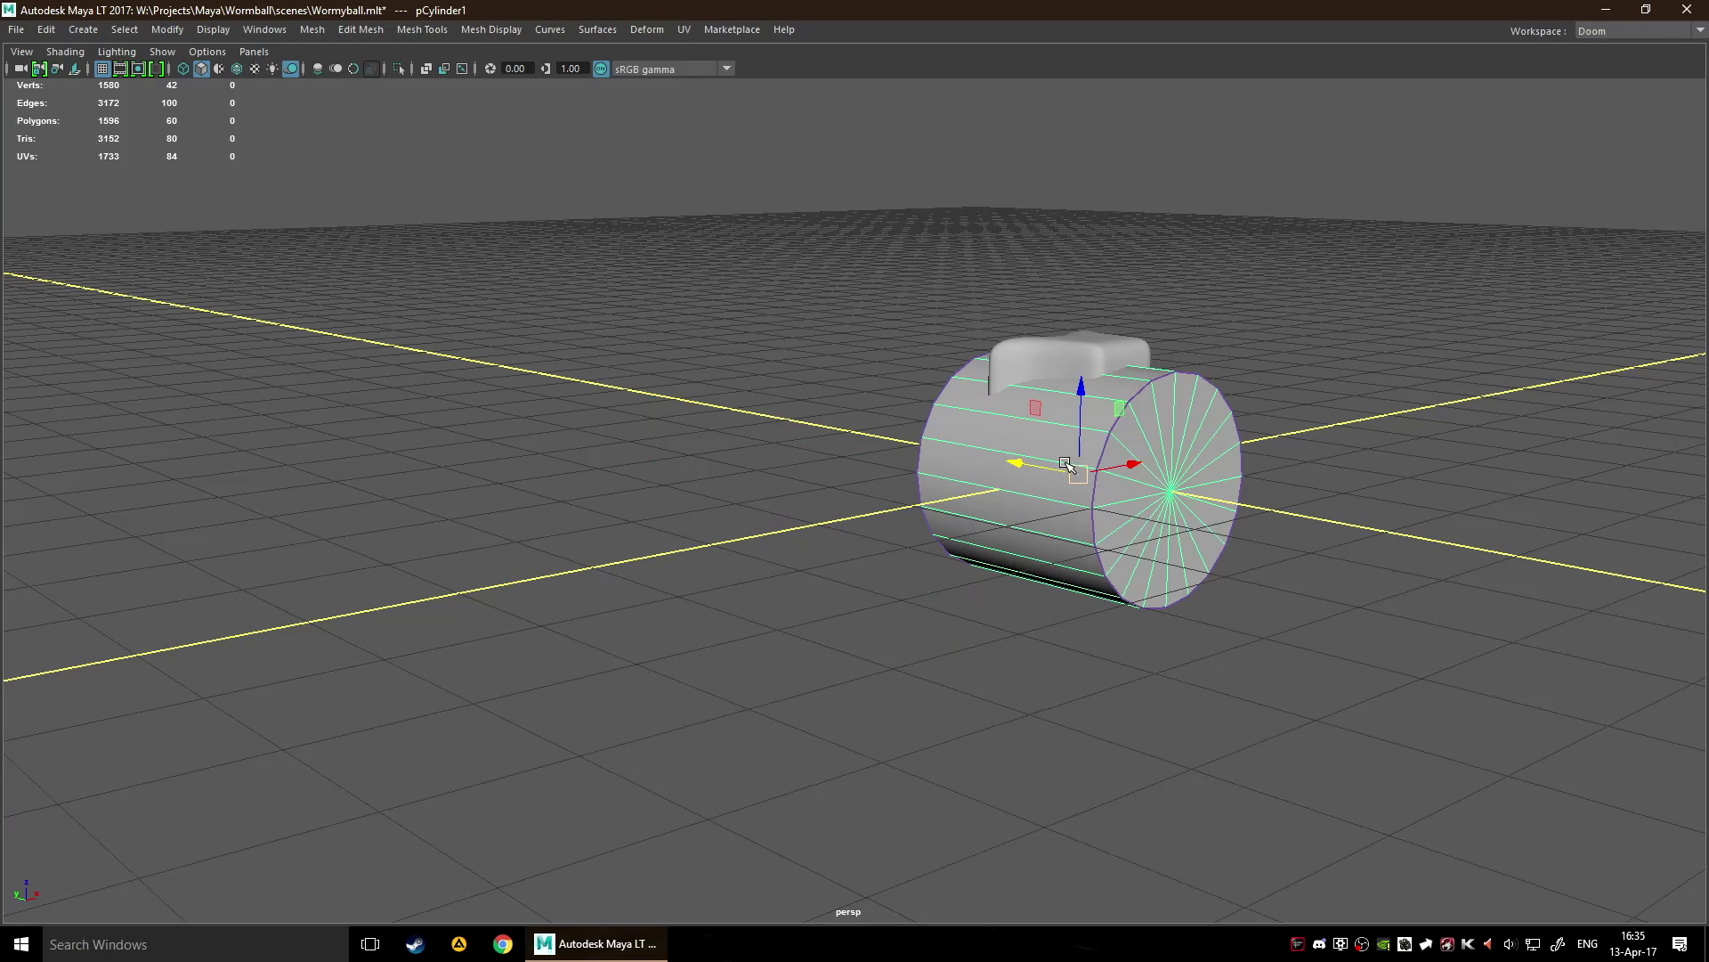
{"action": "left_click_drag", "start_coordinate": [1066, 463], "coordinate": [1327, 472]}
Turn on smooth preview for the new cylinder and examine its rim edges from several sides.
{"action": "key", "text": "f"}
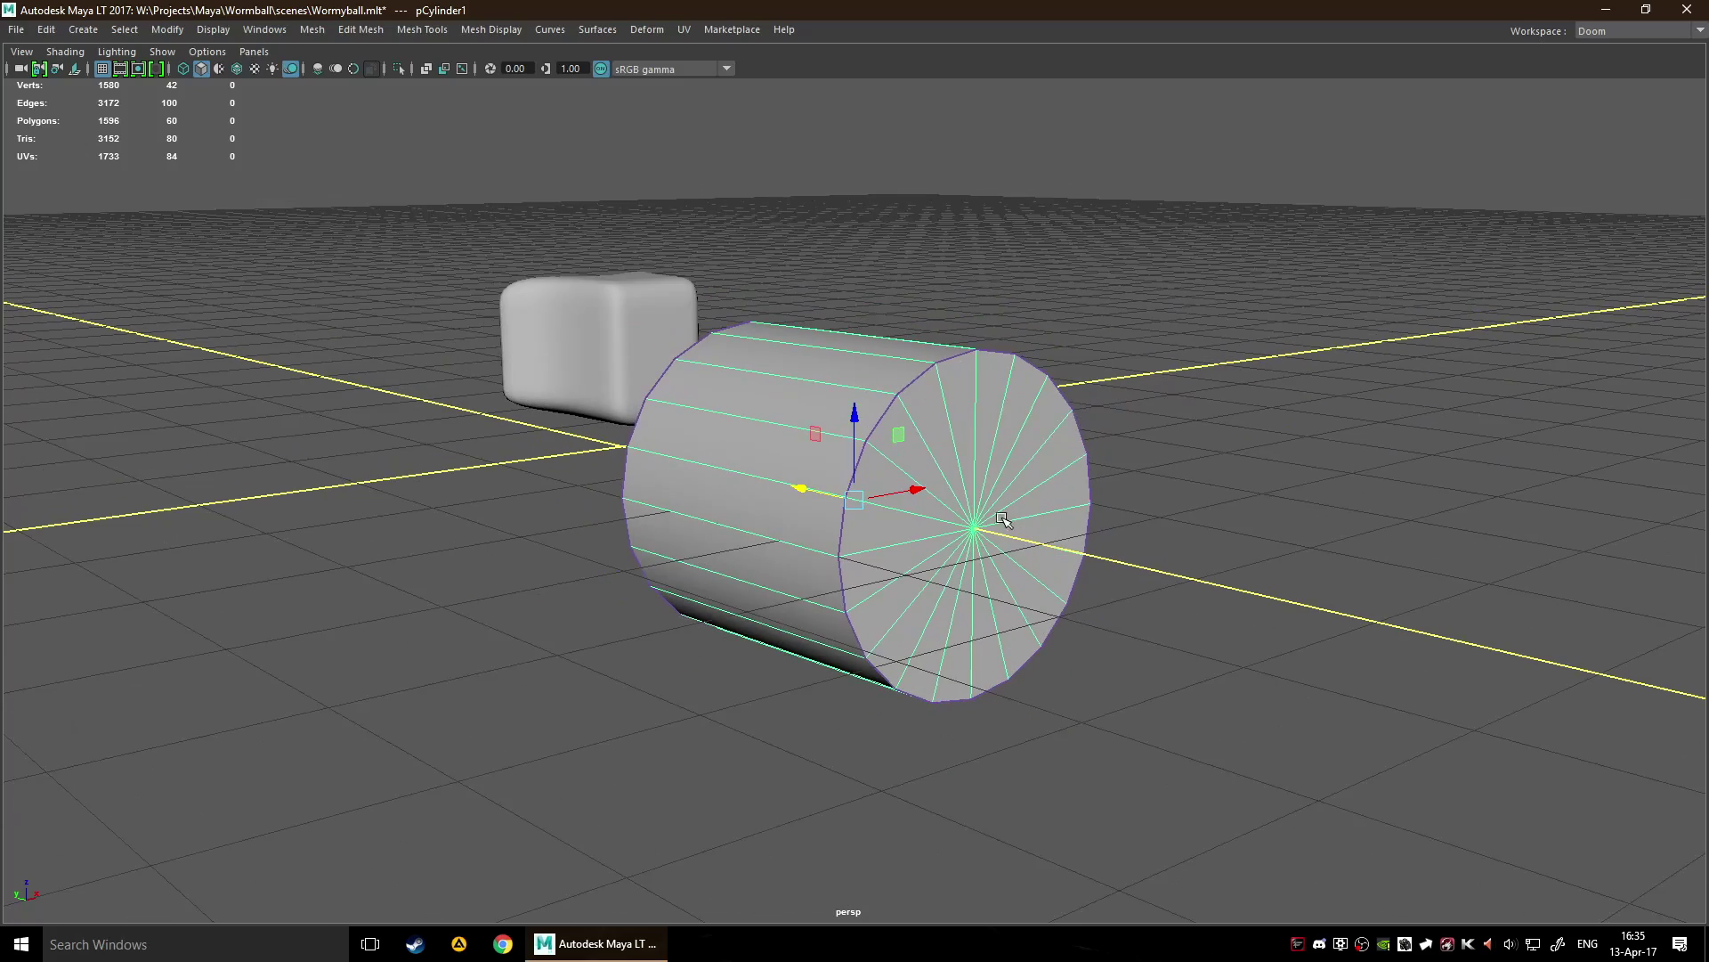
{"action": "scroll", "coordinate": [992, 477], "scroll_direction": "up", "scroll_amount": 3}
{"action": "scroll", "coordinate": [985, 477], "scroll_direction": "down", "scroll_amount": 1}
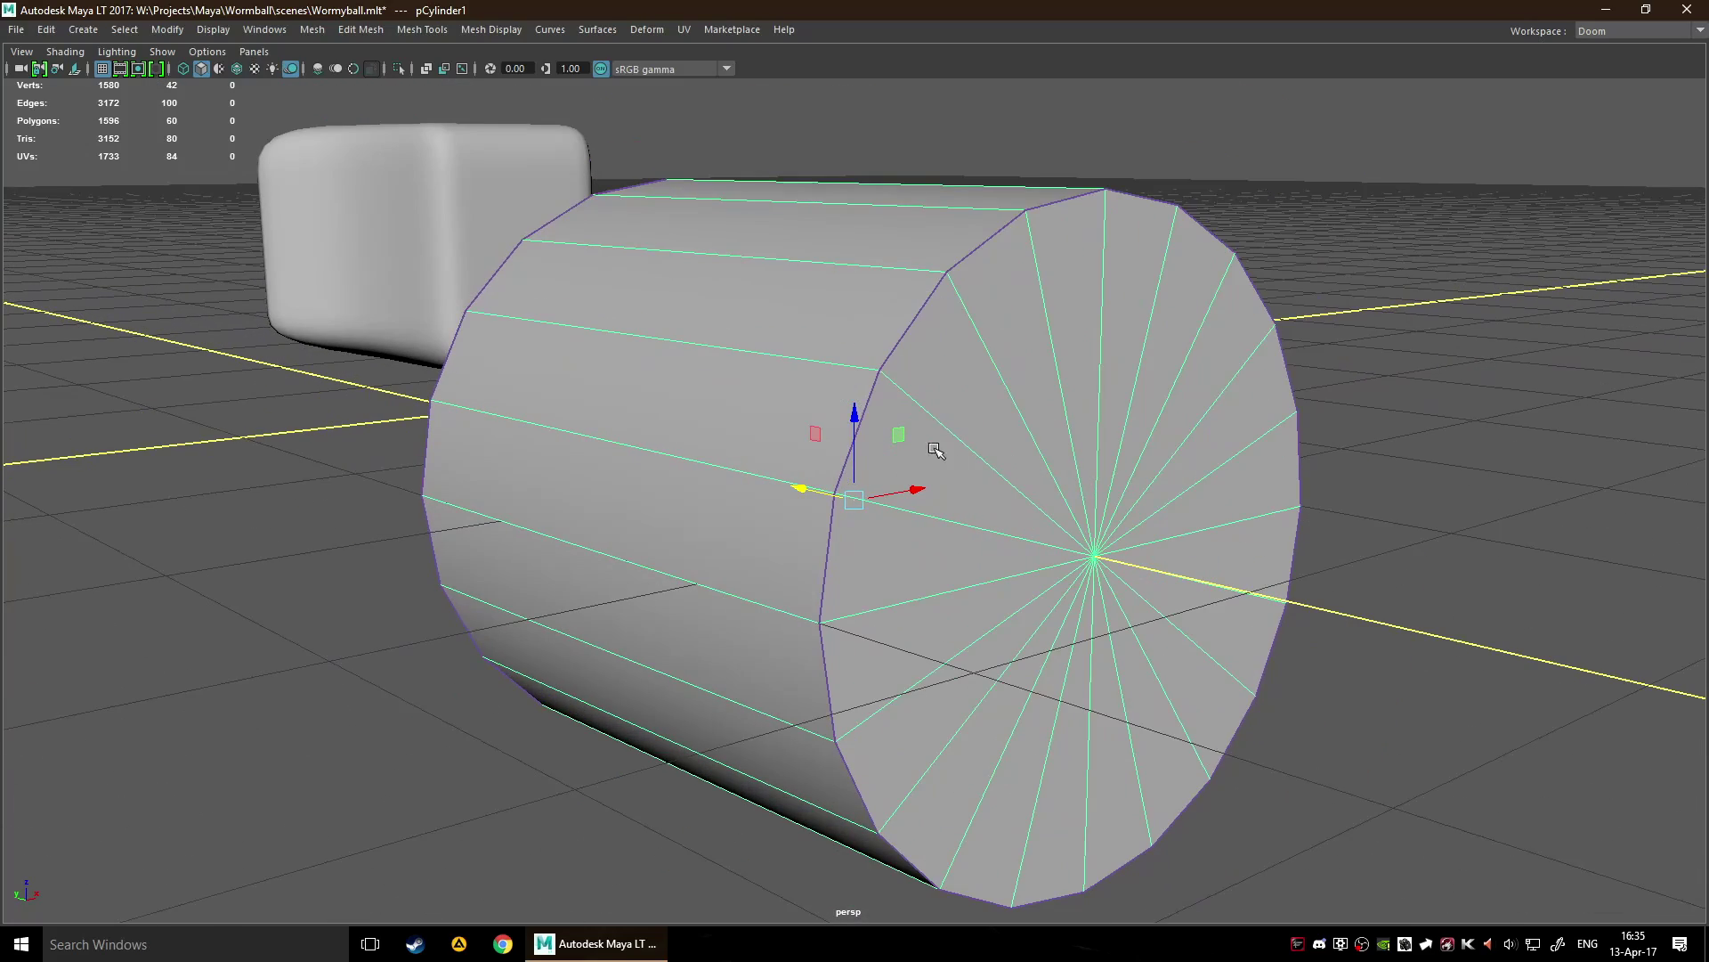
{"action": "scroll", "coordinate": [937, 451], "scroll_direction": "down", "scroll_amount": 2}
{"action": "left_click_drag", "start_coordinate": [1055, 344], "coordinate": [939, 351], "text": "alt"}
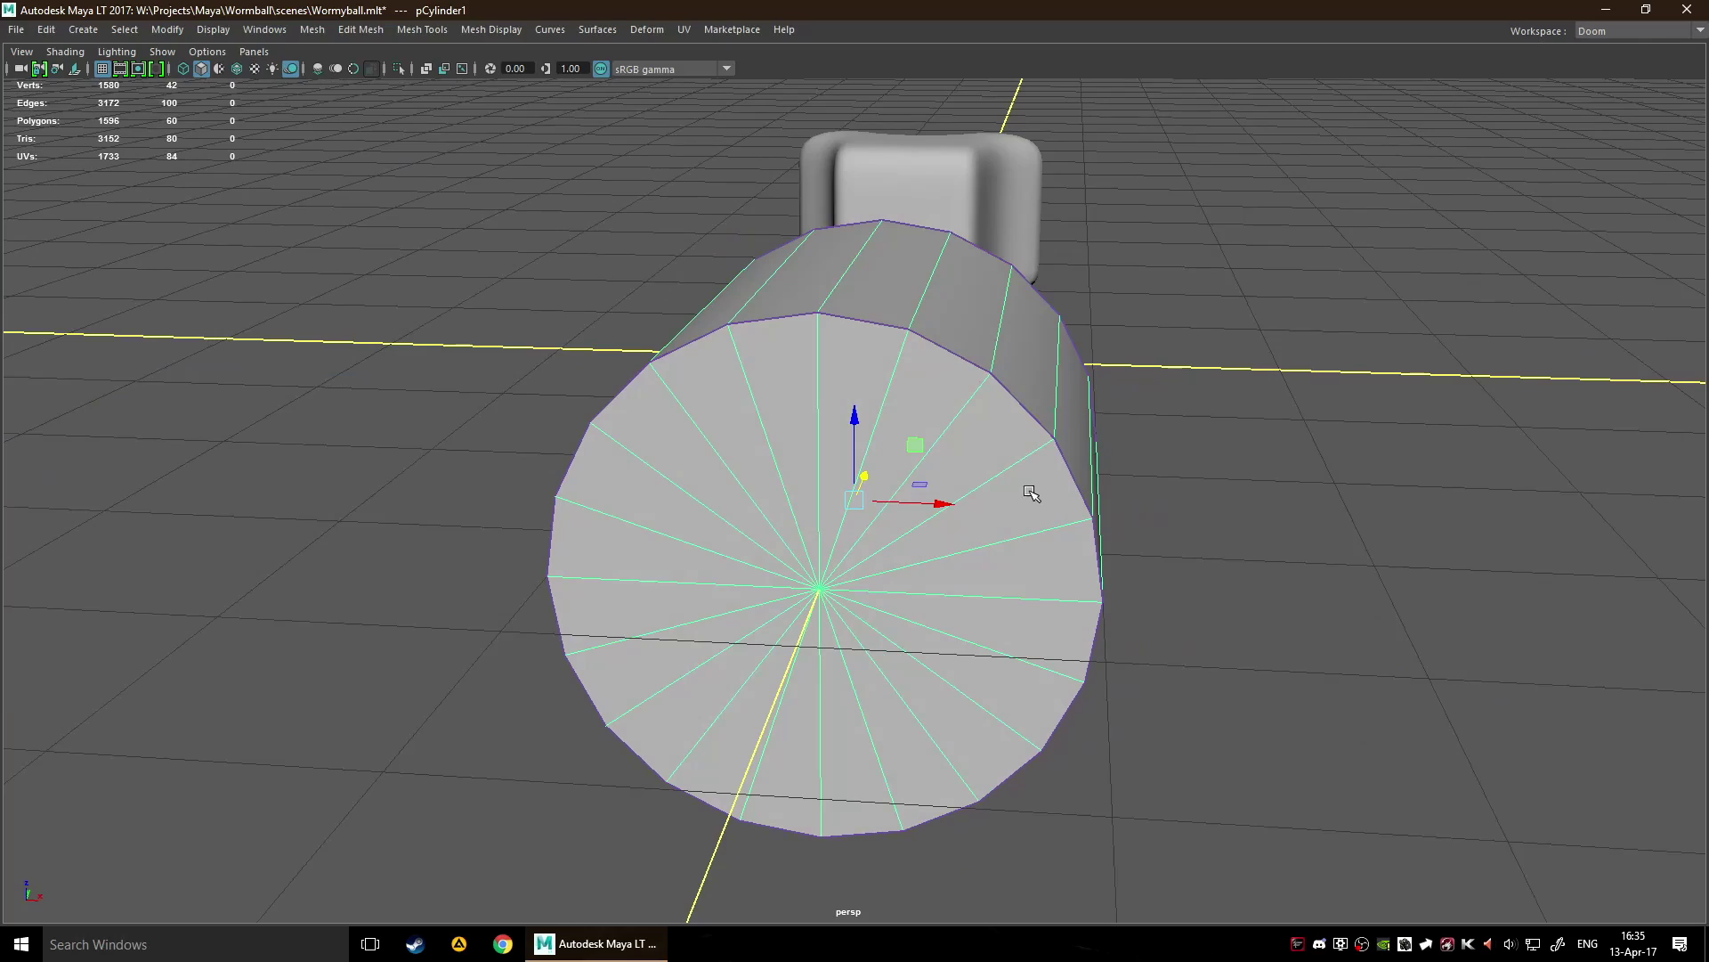
{"action": "key", "text": "3"}
{"action": "left_click_drag", "start_coordinate": [1033, 500], "coordinate": [658, 507], "text": "alt"}
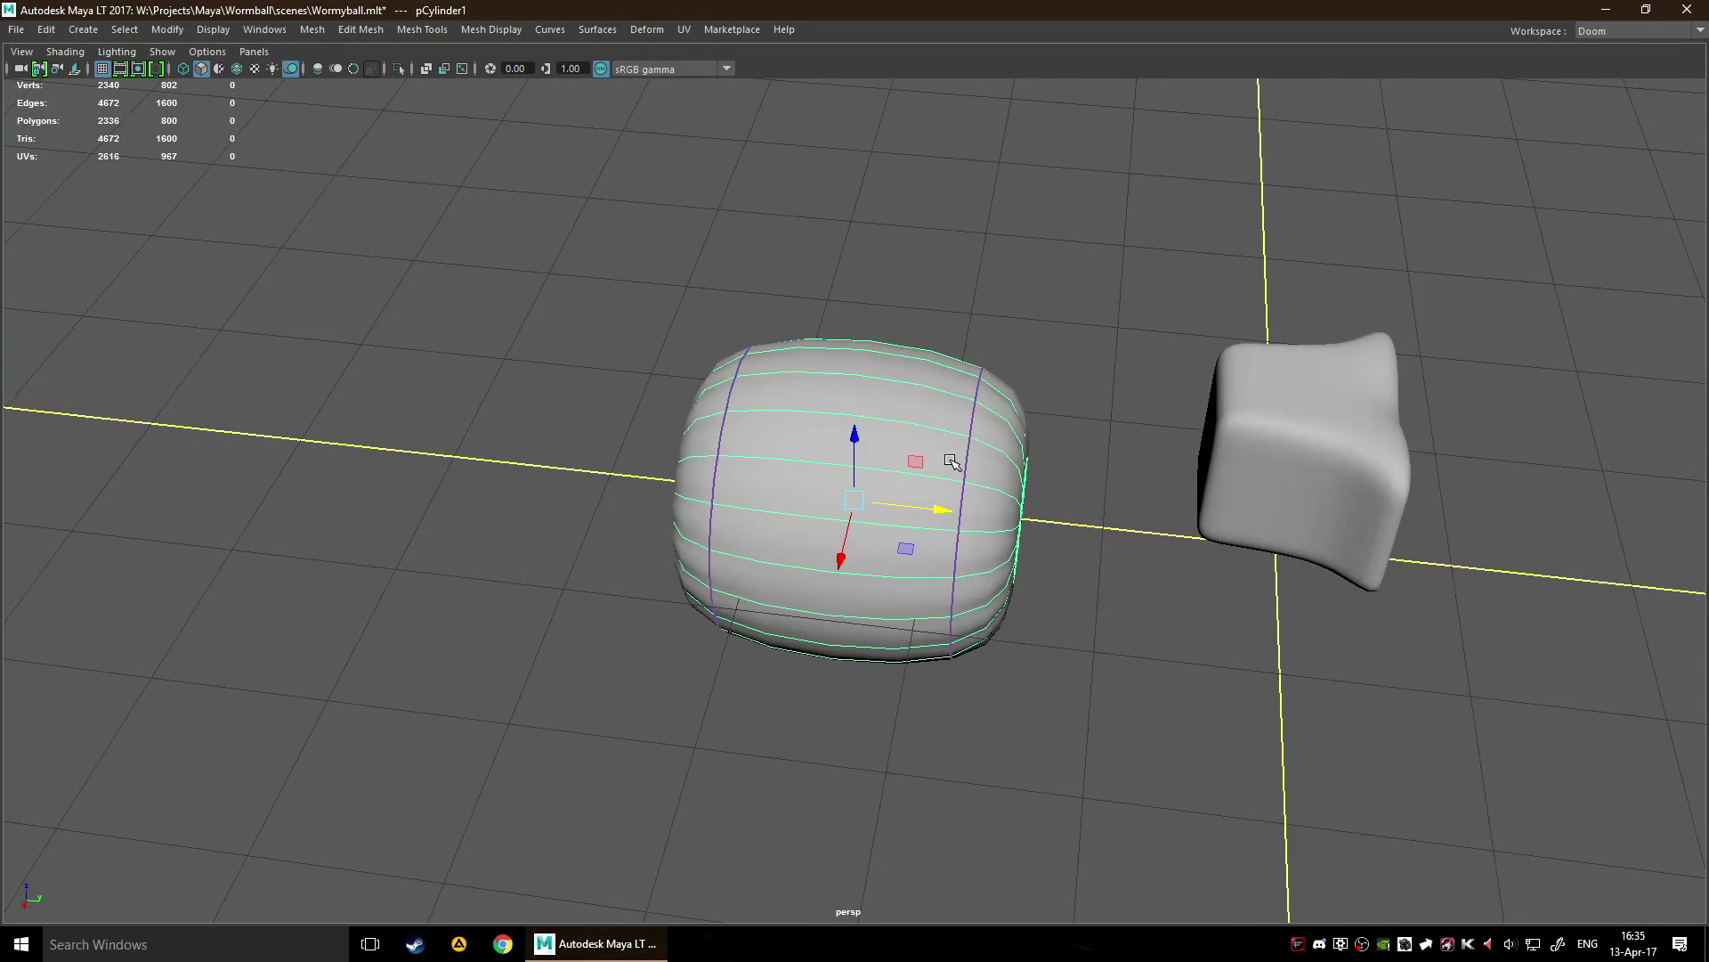
{"action": "left_click_drag", "start_coordinate": [952, 463], "coordinate": [1092, 432], "text": "alt"}
{"action": "left_click_drag", "start_coordinate": [1198, 458], "coordinate": [1007, 435], "text": "alt"}
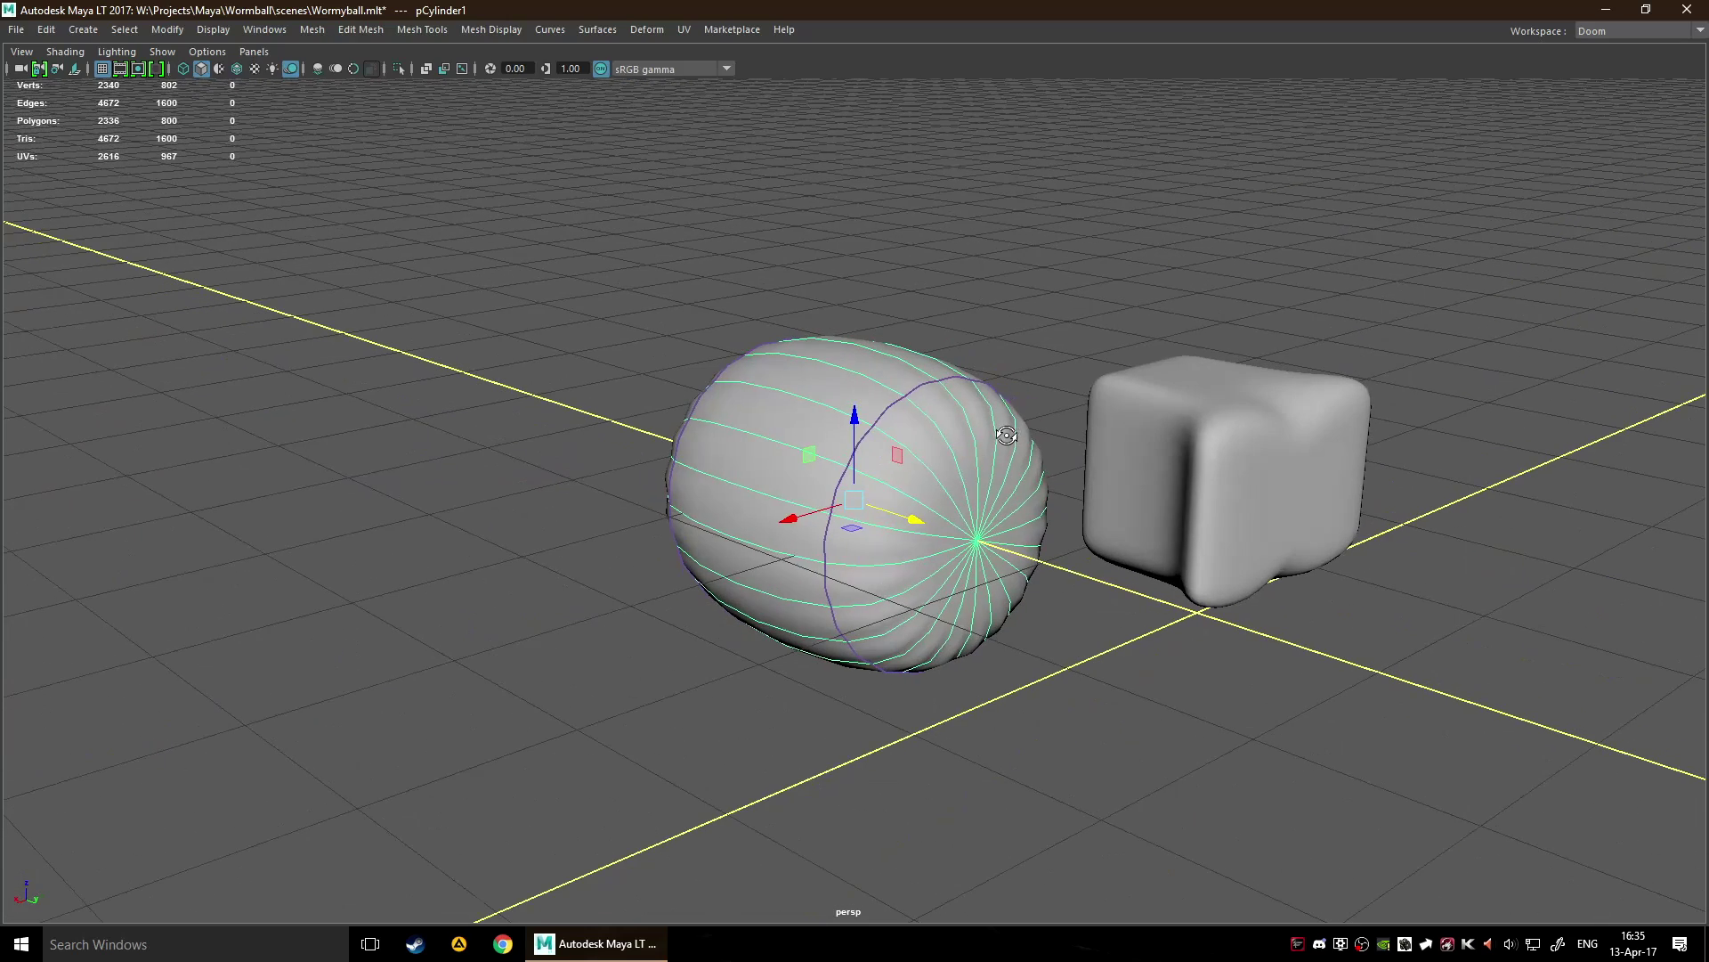
Select the edge loops along the cube's two protruding vertical corners and sharpen them with the Crease Tool.
{"action": "left_click", "coordinate": [1331, 532]}
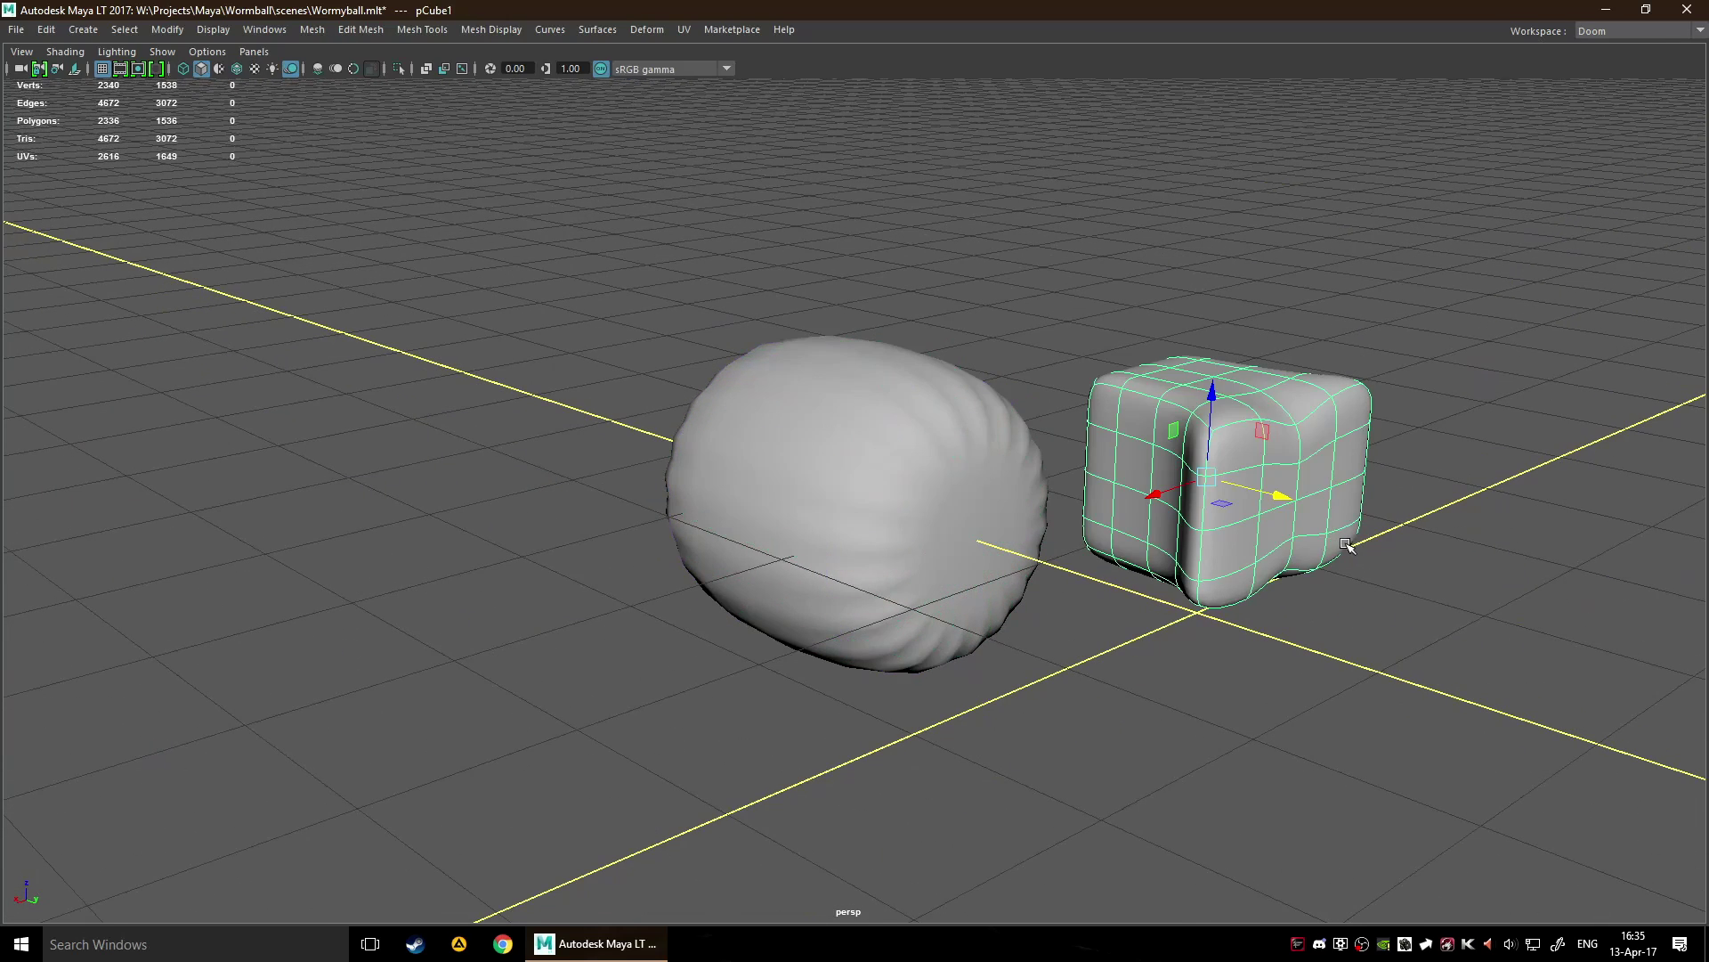
{"action": "key", "text": "f"}
{"action": "scroll", "coordinate": [1095, 541], "scroll_direction": "down", "scroll_amount": 2}
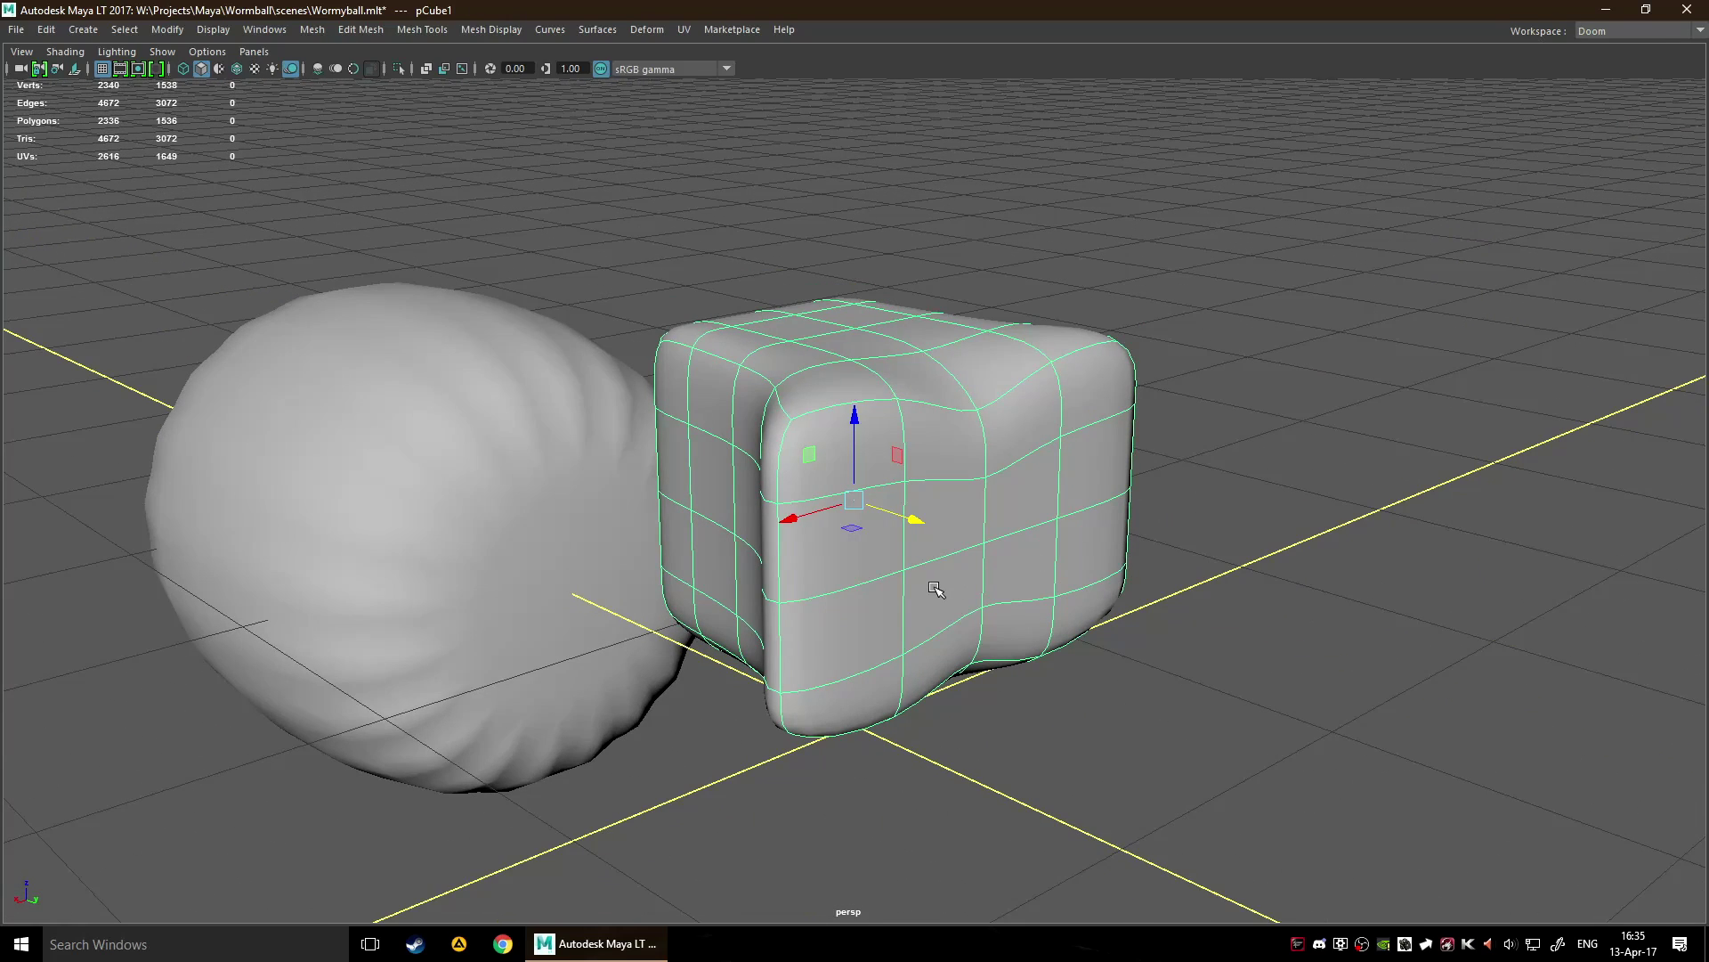
{"action": "key", "text": "F10"}
{"action": "key", "text": "F11"}
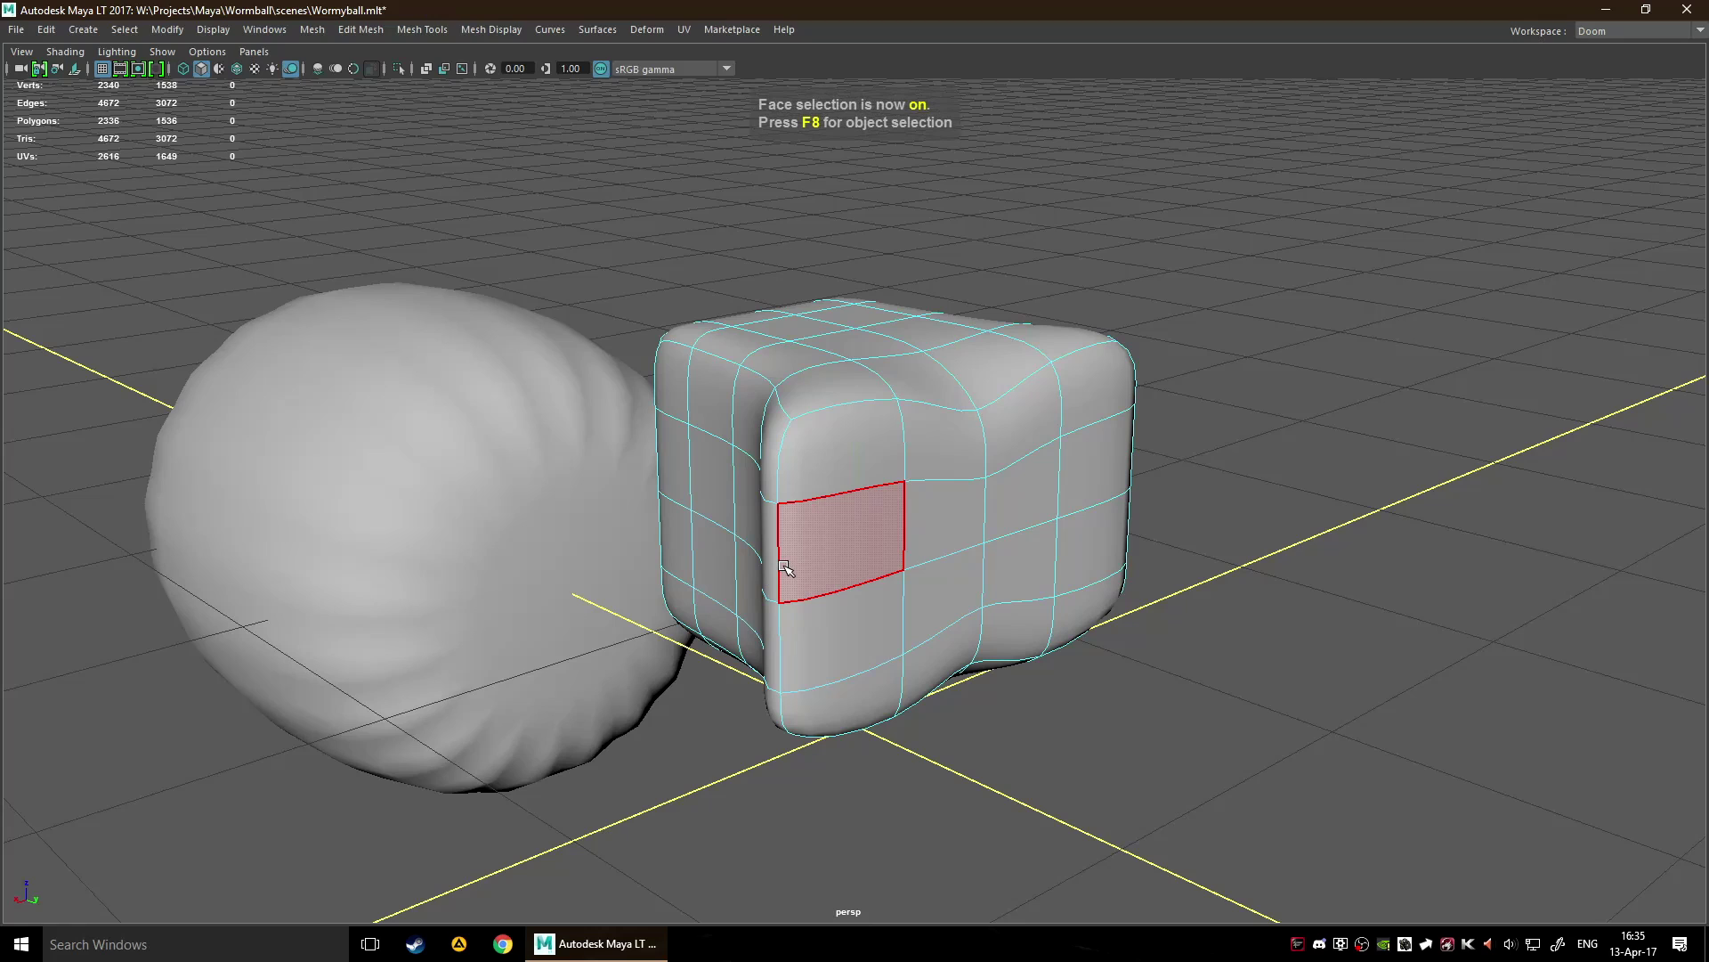
{"action": "key", "text": "F10"}
{"action": "double_click", "coordinate": [780, 561]}
{"action": "left_click_drag", "start_coordinate": [971, 570], "coordinate": [1001, 614], "text": "alt"}
{"action": "double_click", "coordinate": [1071, 530], "text": "shift"}
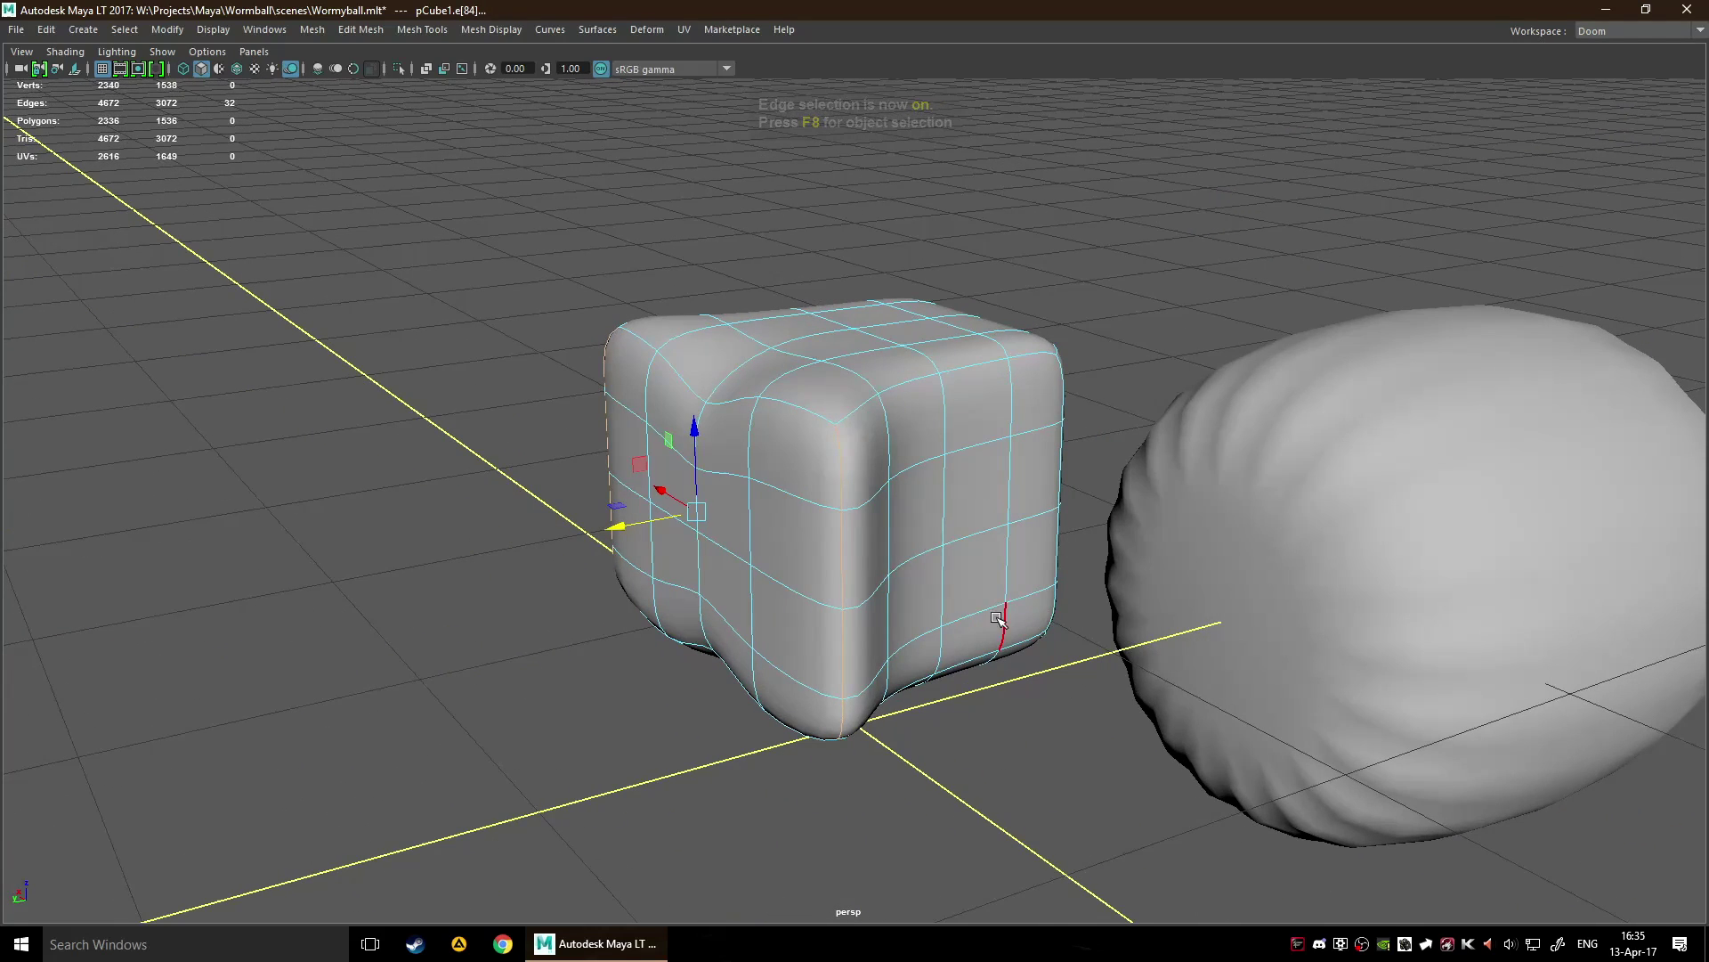
{"action": "right_click", "coordinate": [845, 604], "text": "shift"}
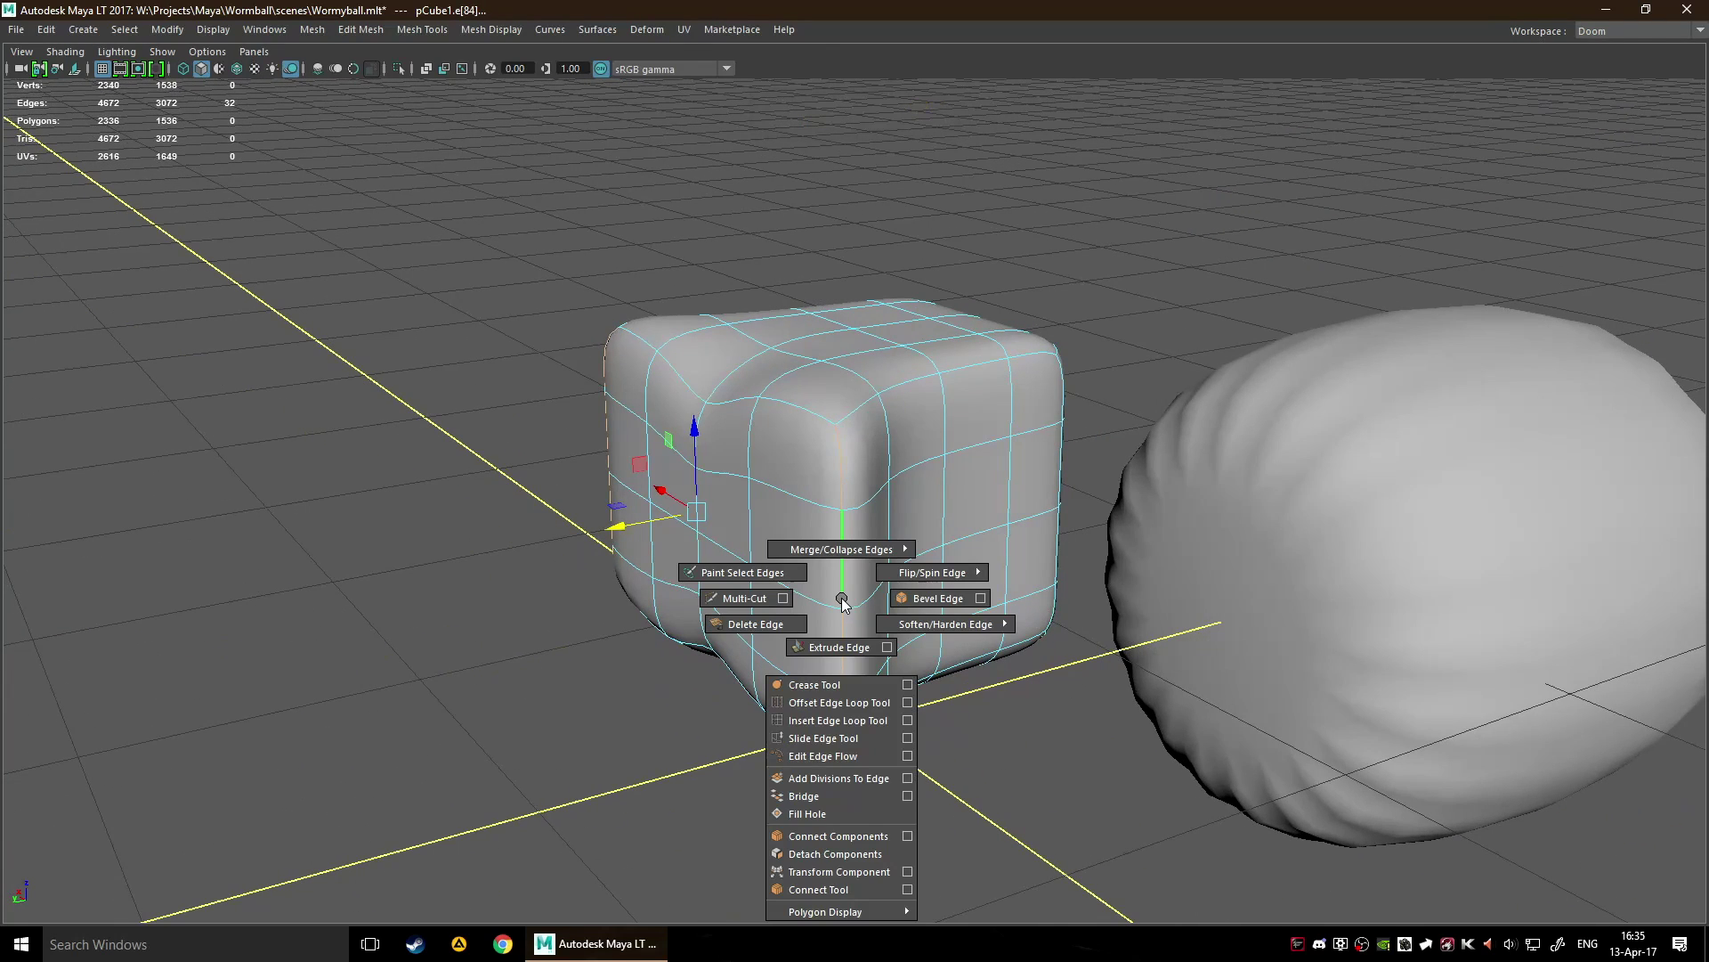
{"action": "left_click", "coordinate": [907, 685]}
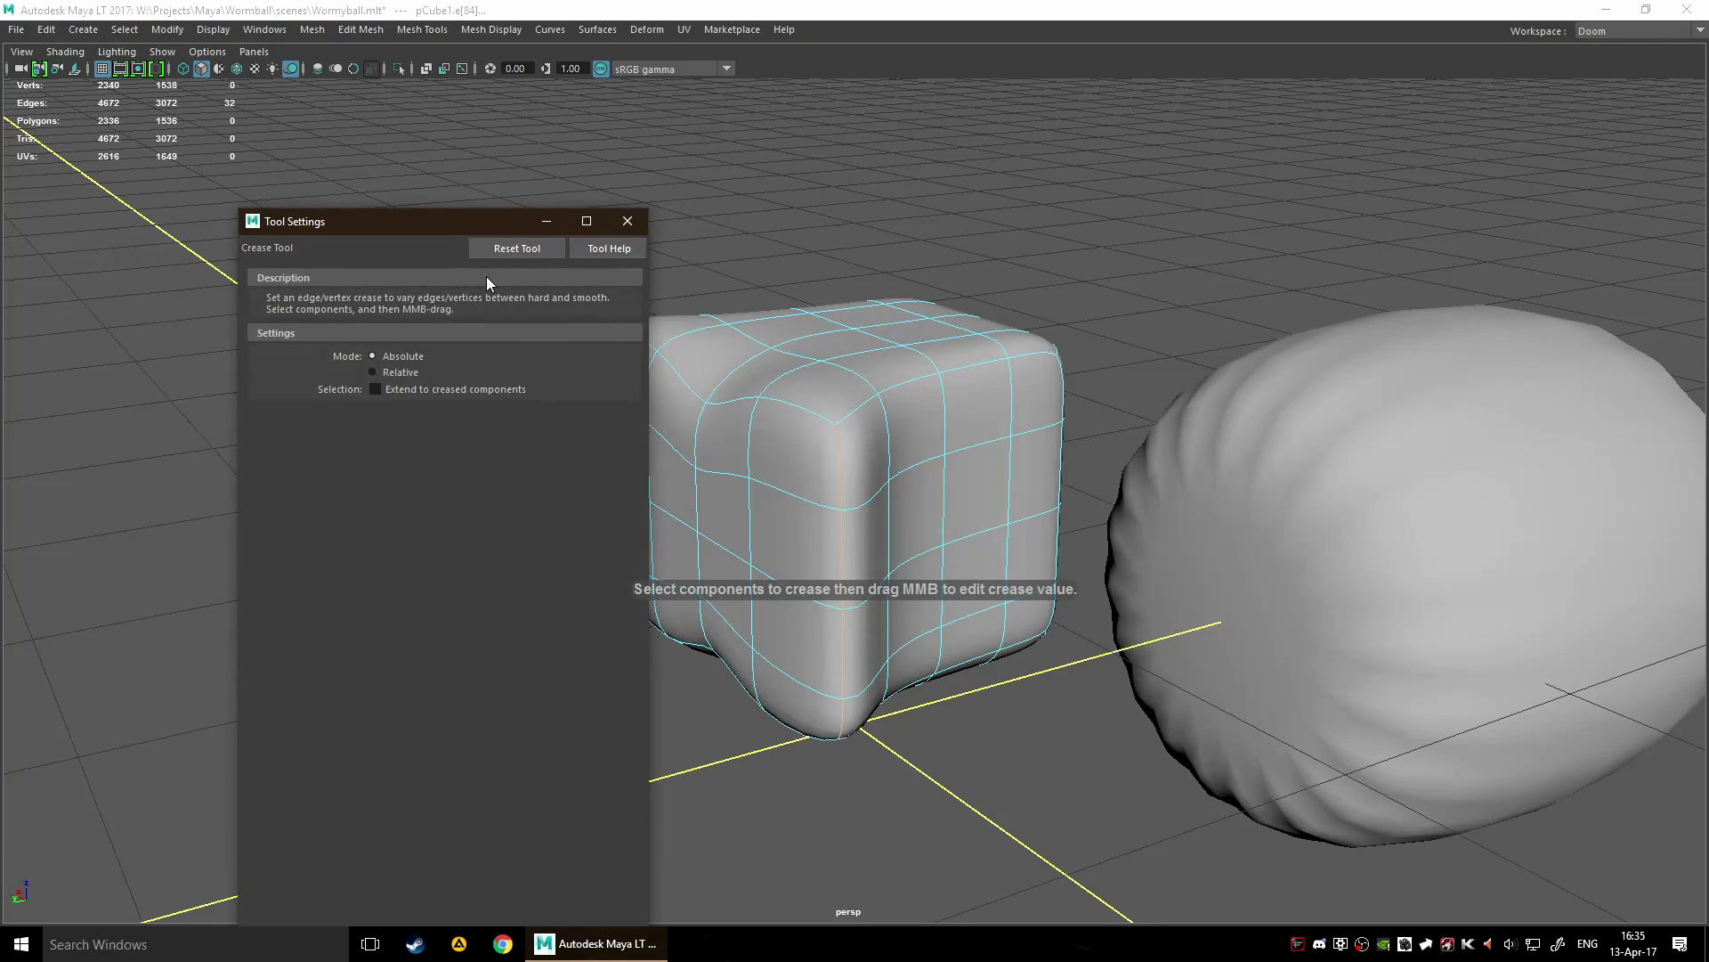
{"action": "left_click", "coordinate": [628, 221]}
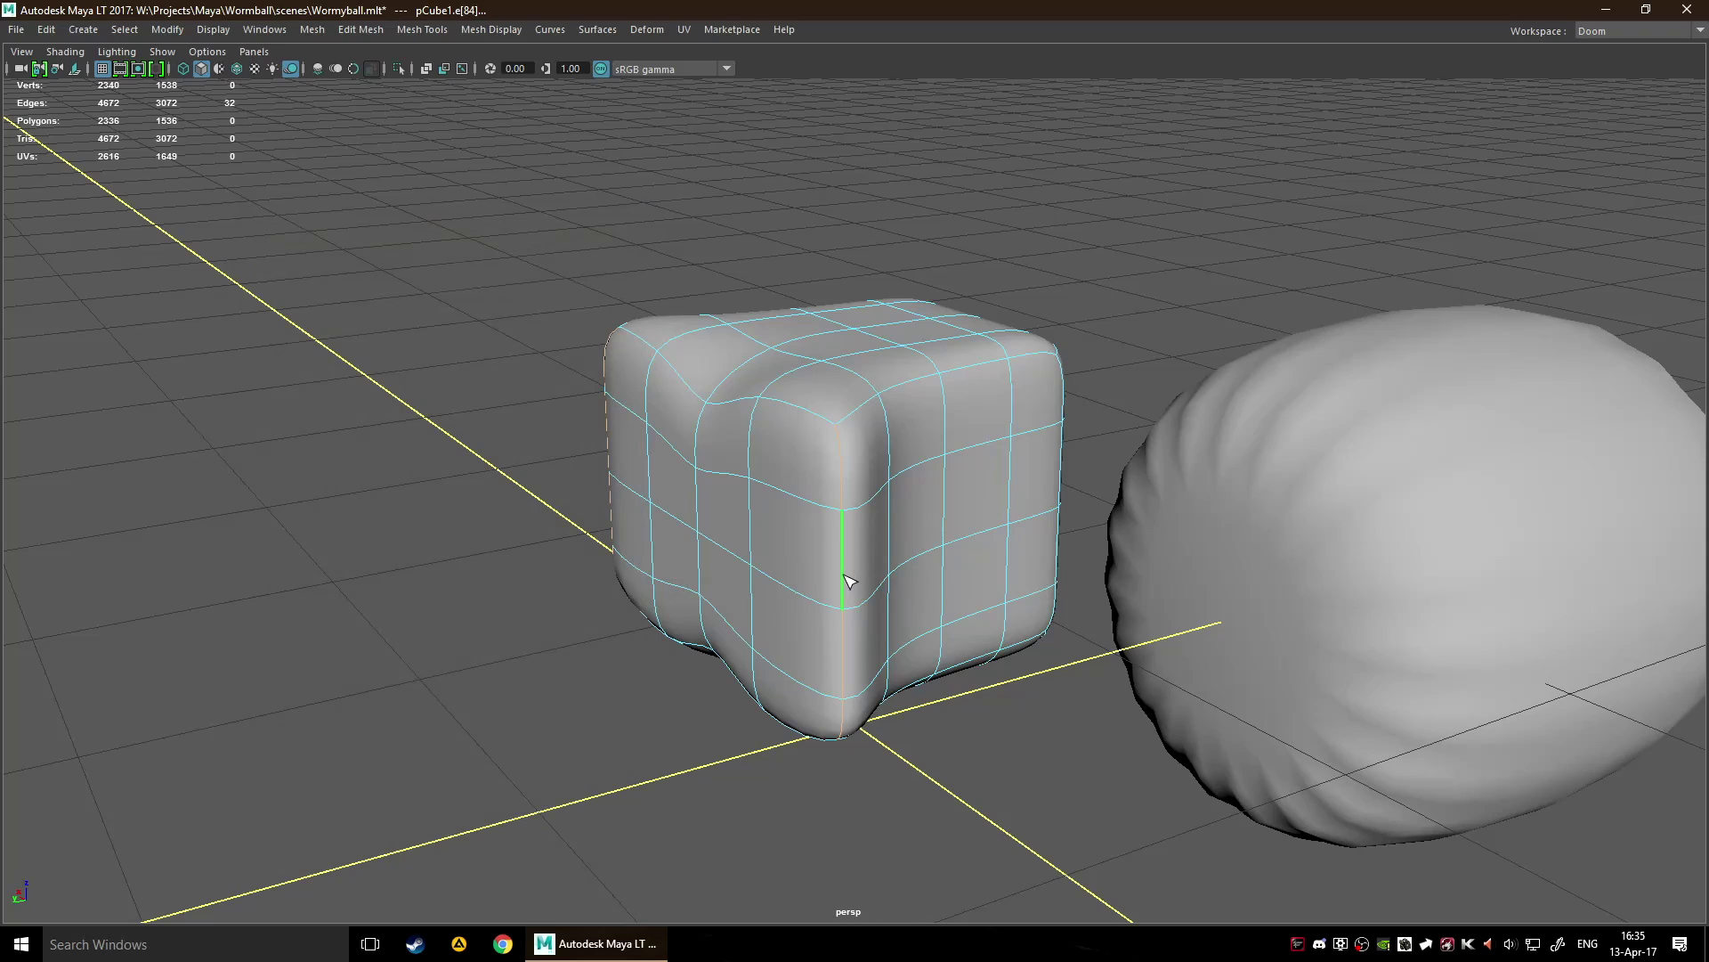
{"action": "middle_click_drag", "start_coordinate": [843, 575], "coordinate": [1065, 572]}
{"action": "left_click_drag", "start_coordinate": [1065, 572], "coordinate": [1133, 569], "text": "alt"}
{"action": "left_click", "coordinate": [1401, 609]}
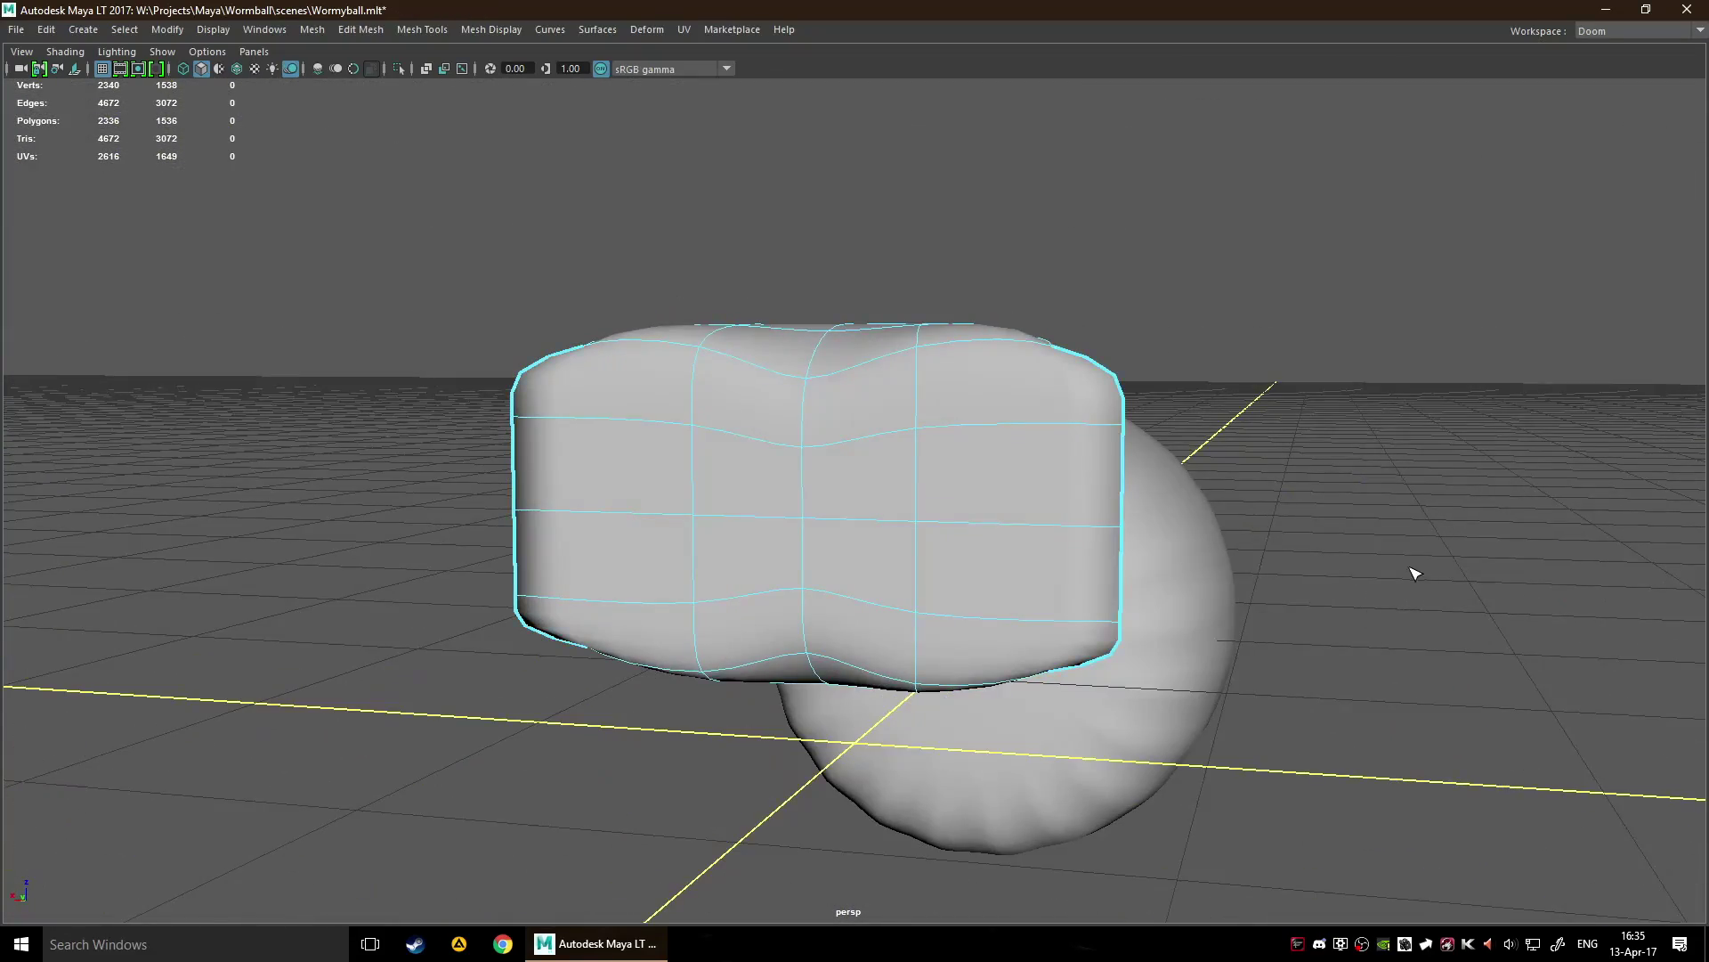
Select the edge loop around the cylinder rim nearest the cube and crease it into a sharp edge.
{"action": "left_click_drag", "start_coordinate": [1412, 573], "coordinate": [934, 490], "text": "alt"}
{"action": "left_click", "coordinate": [933, 609]}
{"action": "left_click_drag", "start_coordinate": [1025, 613], "coordinate": [1213, 630], "text": "alt"}
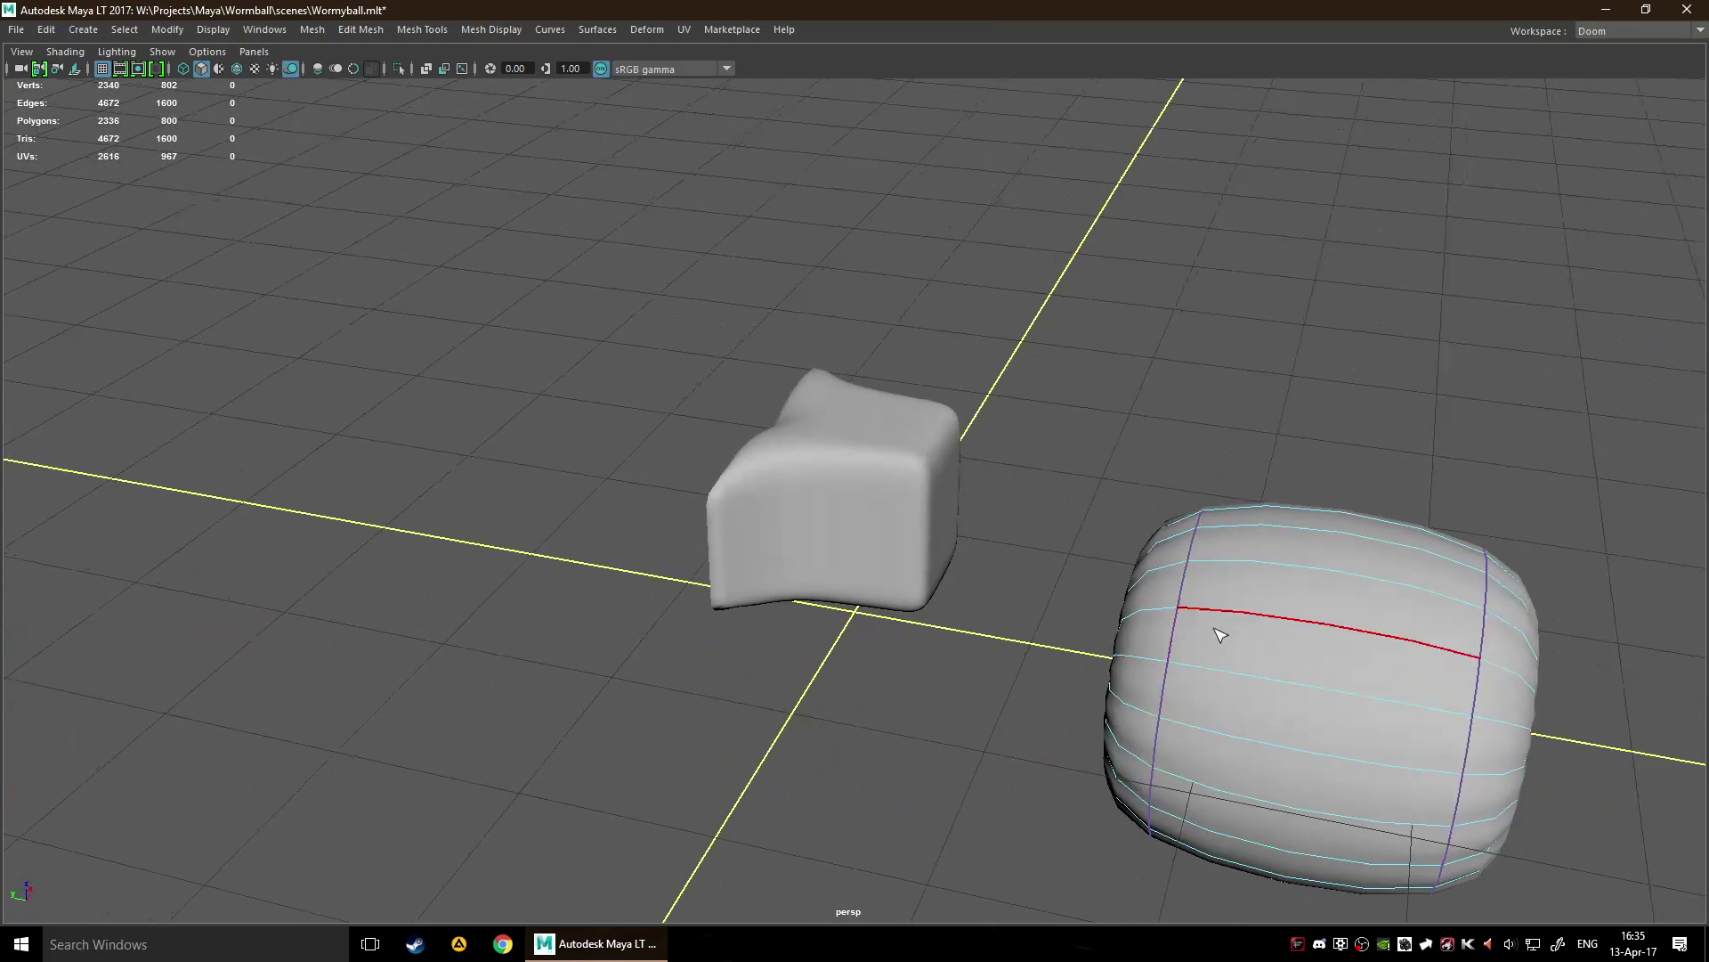
{"action": "left_click", "coordinate": [1176, 632]}
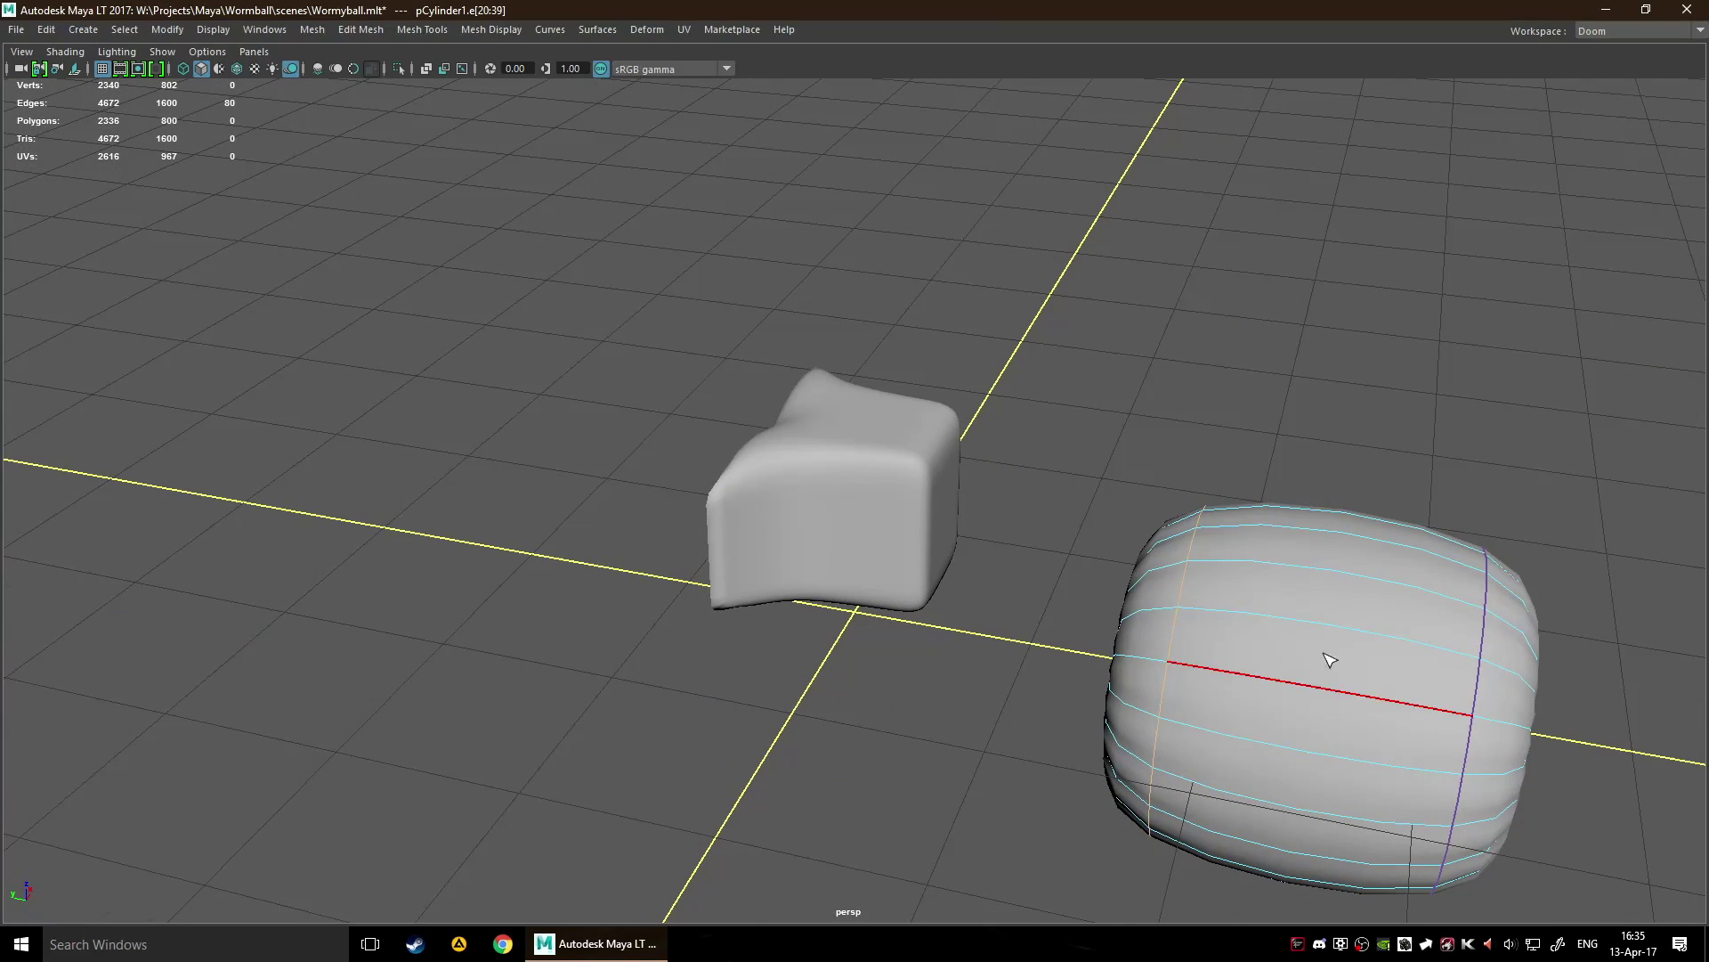
{"action": "double_click", "coordinate": [1191, 630]}
{"action": "middle_click_drag", "start_coordinate": [1247, 635], "coordinate": [1419, 657]}
{"action": "left_click_drag", "start_coordinate": [1419, 656], "coordinate": [1309, 591], "text": "alt"}
Switch smooth preview off and back on for the cylinder and compare its creased and uncreased rims.
{"action": "left_click_drag", "start_coordinate": [1368, 666], "coordinate": [1073, 712], "text": "alt"}
{"action": "key", "text": "1"}
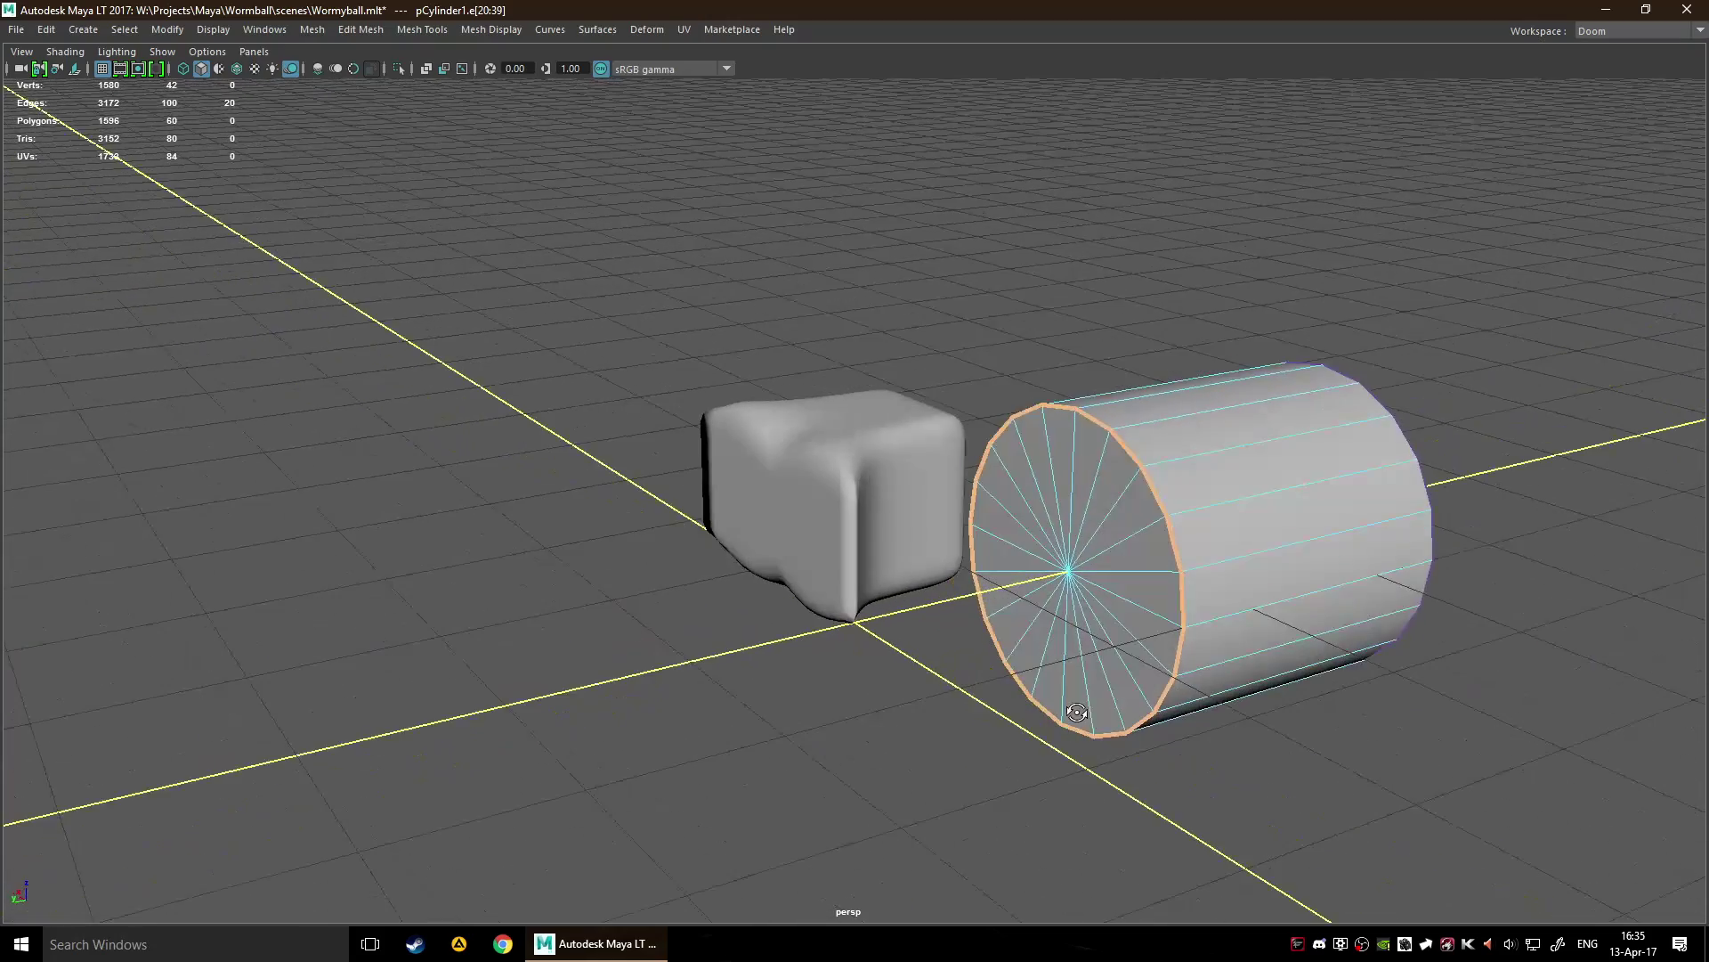
{"action": "key", "text": "3"}
{"action": "left_click_drag", "start_coordinate": [1384, 737], "coordinate": [1274, 559], "text": "alt"}
{"action": "middle_click_drag", "start_coordinate": [1381, 634], "coordinate": [1134, 603], "text": "alt"}
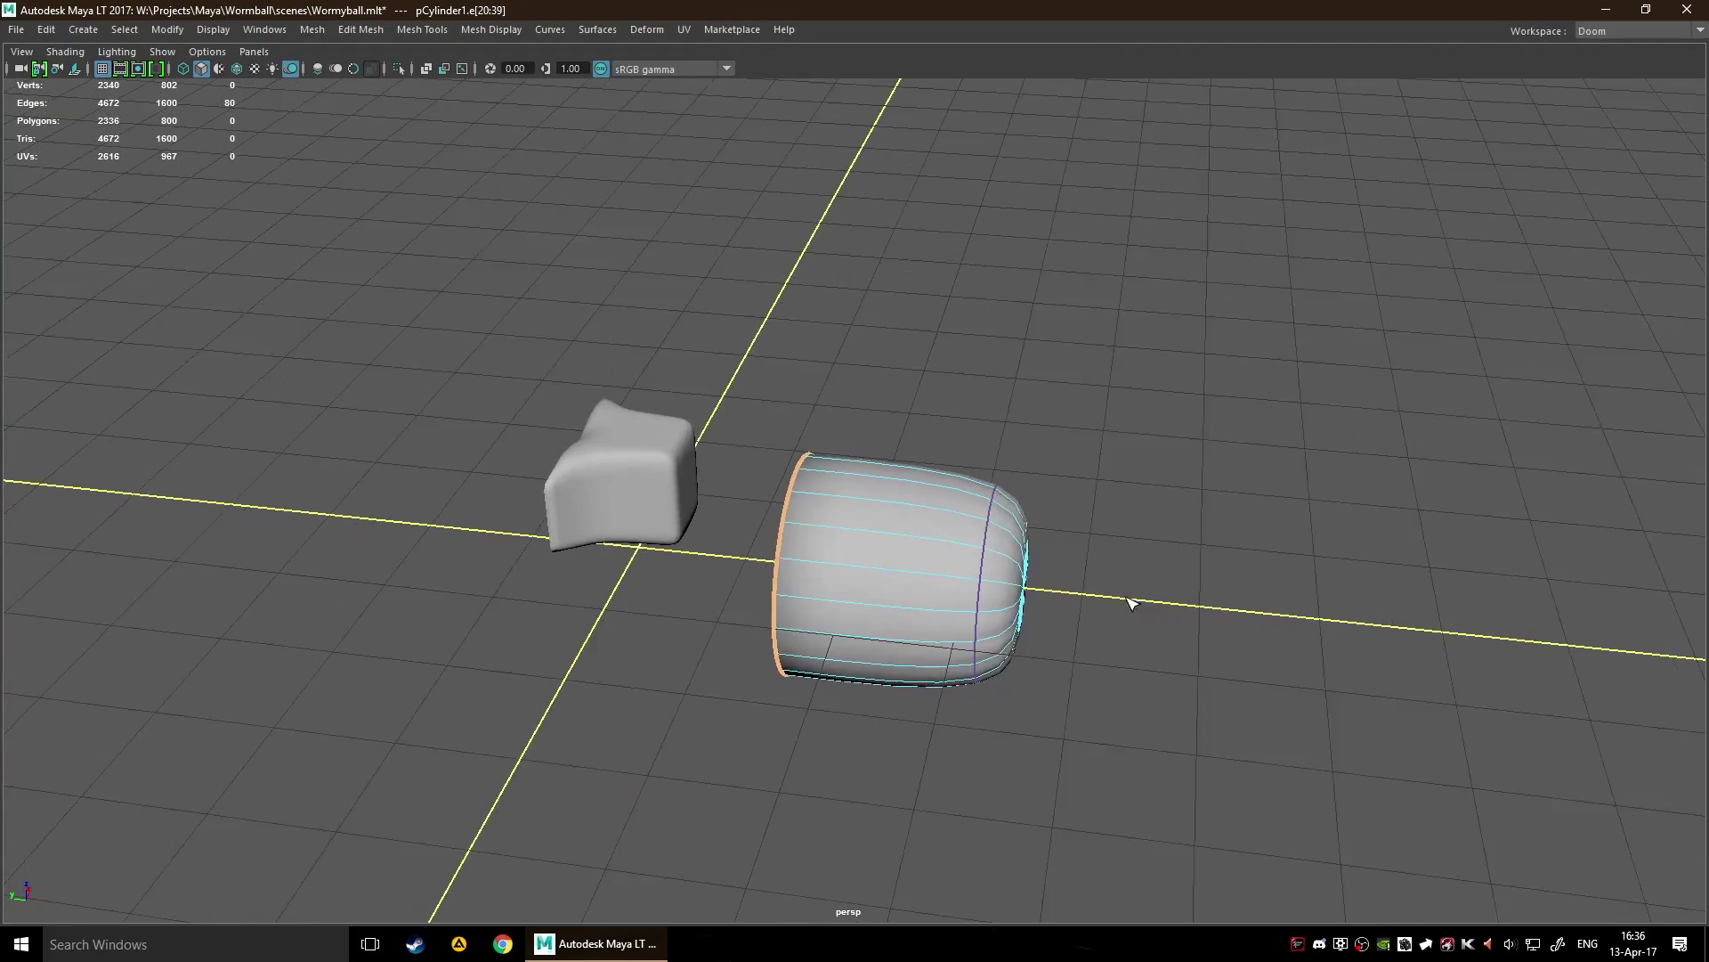
{"action": "scroll", "coordinate": [1133, 602], "scroll_direction": "up", "scroll_amount": 5}
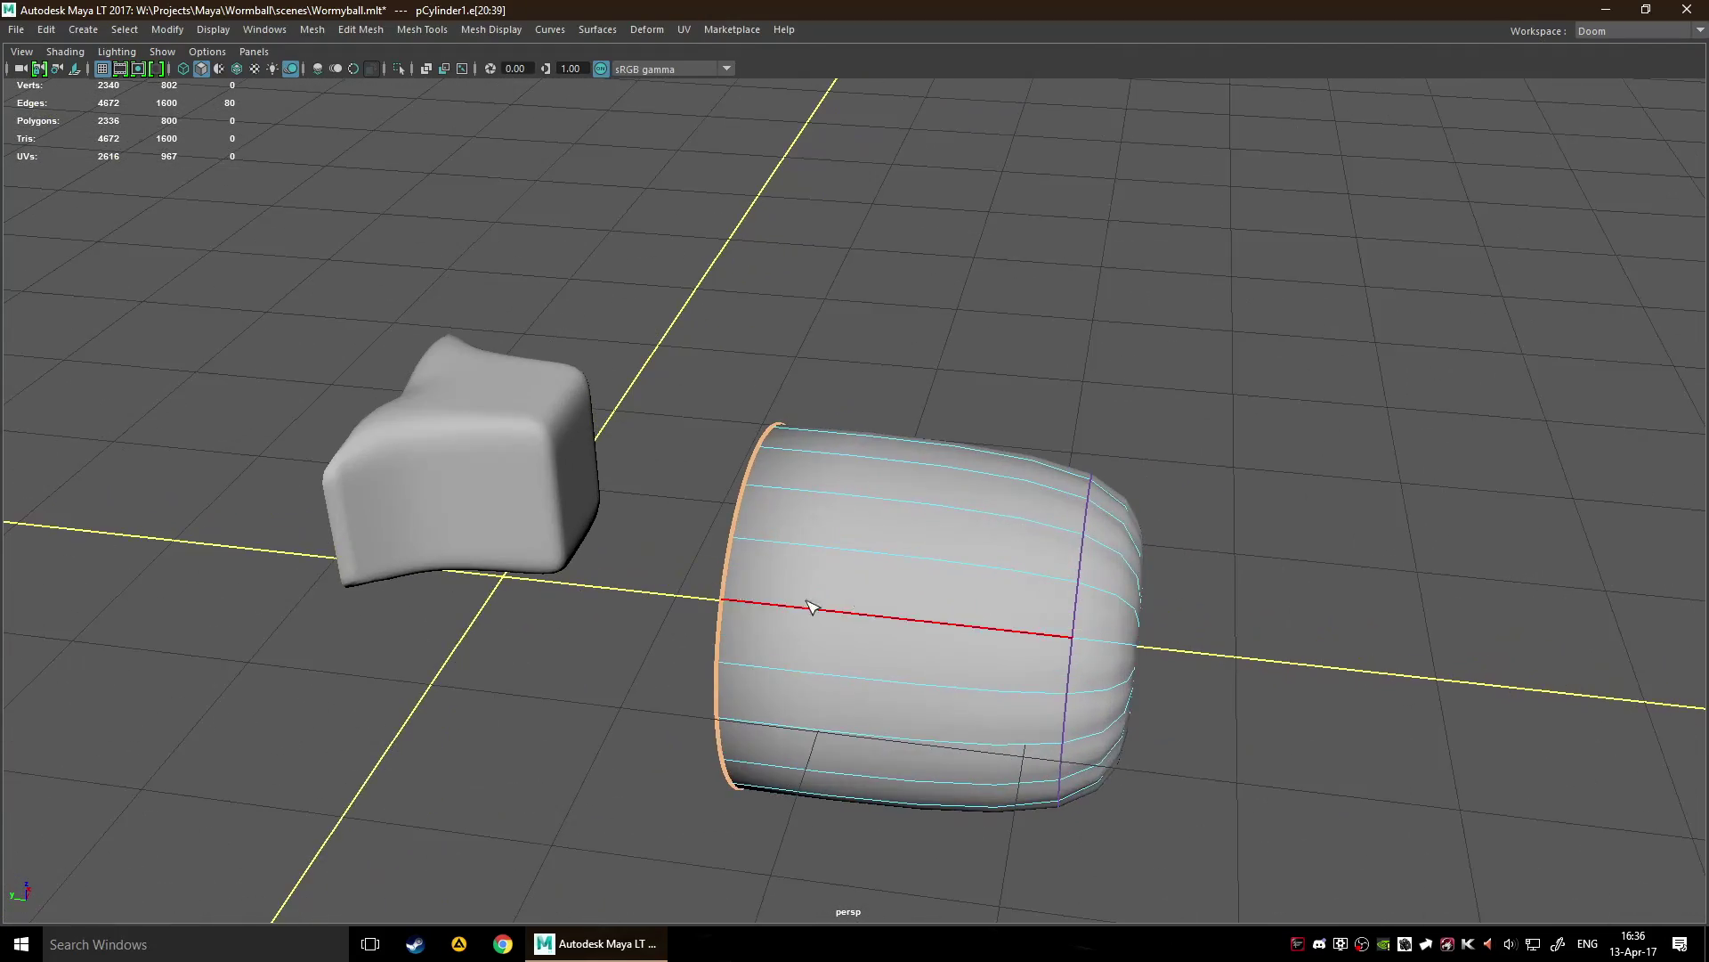
Select the cylinder's uncreased rim loop and apply Soften/Harden Edge with the angle raised to its maximum.
{"action": "double_click", "coordinate": [1074, 623]}
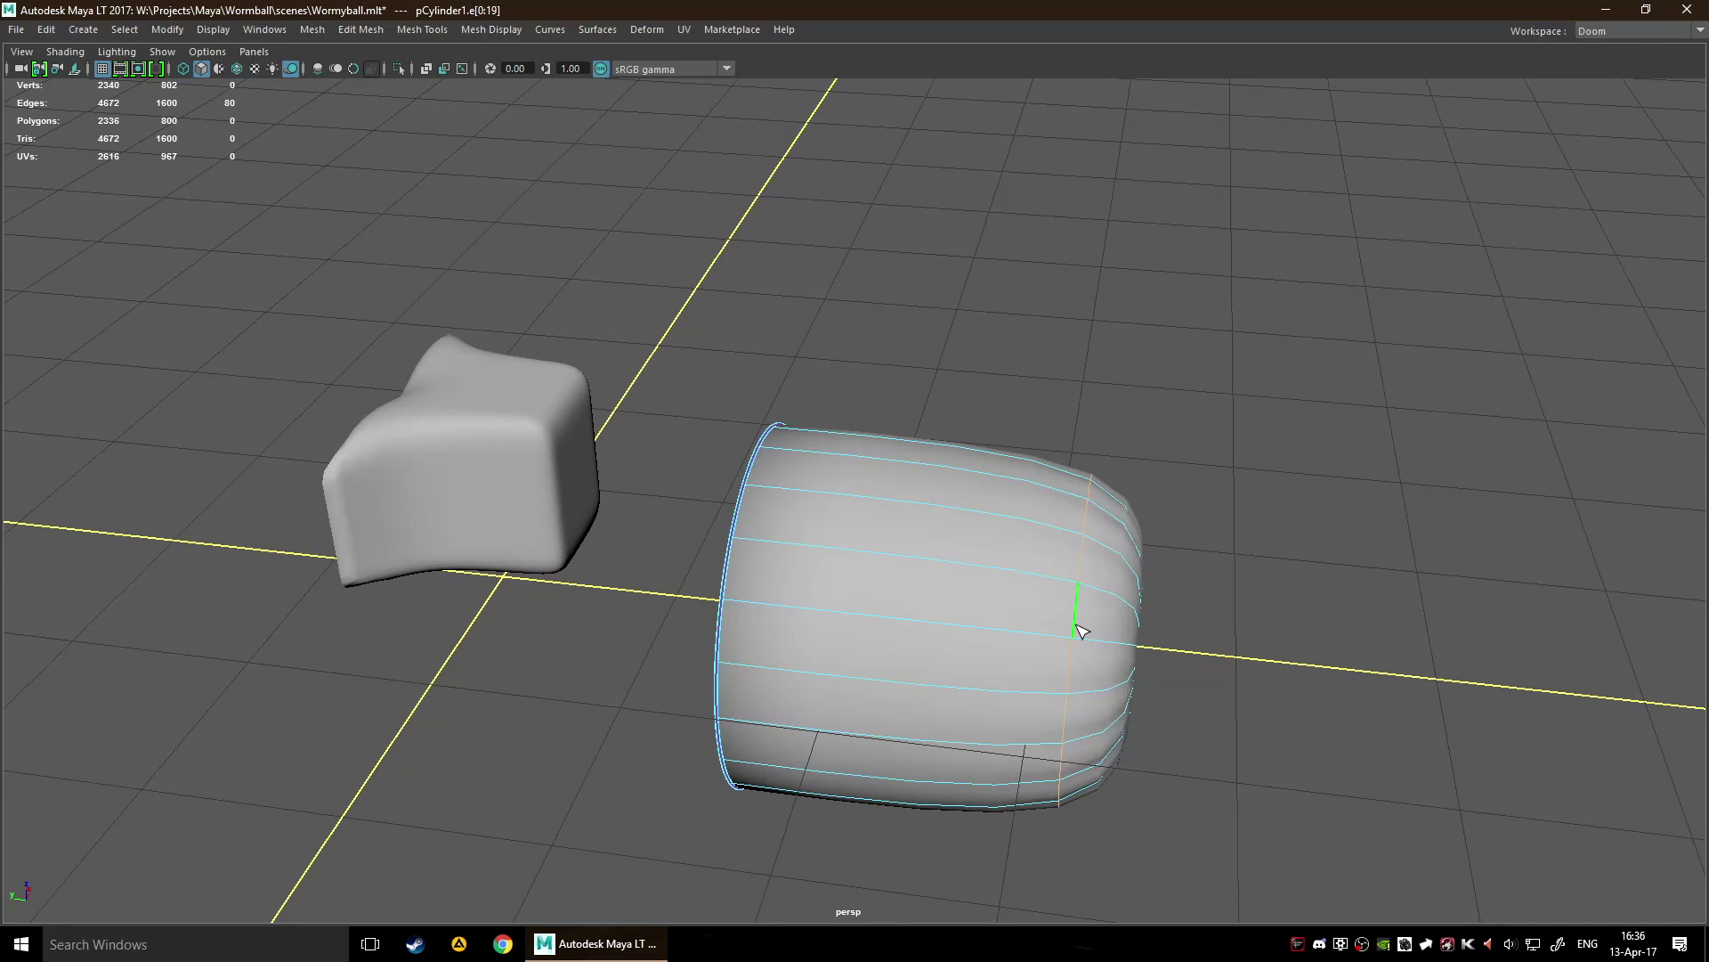
{"action": "right_click_drag", "start_coordinate": [1077, 625], "coordinate": [1353, 668], "text": "shift"}
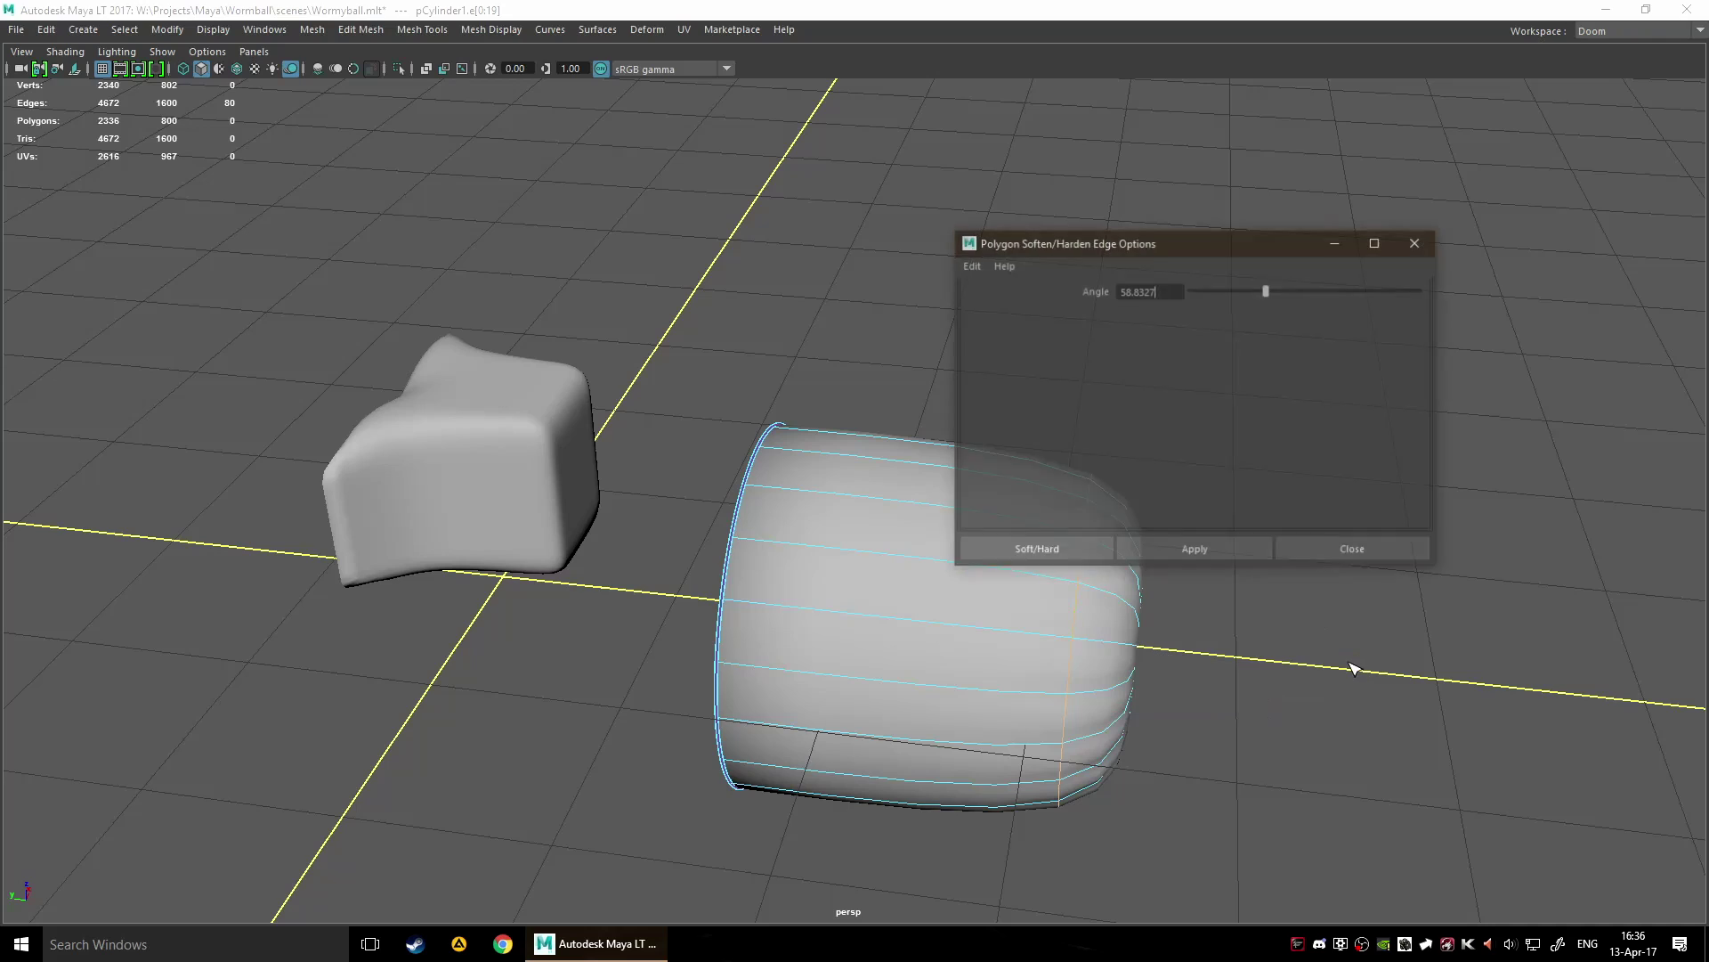
{"action": "left_click_drag", "start_coordinate": [1160, 242], "coordinate": [1304, 274]}
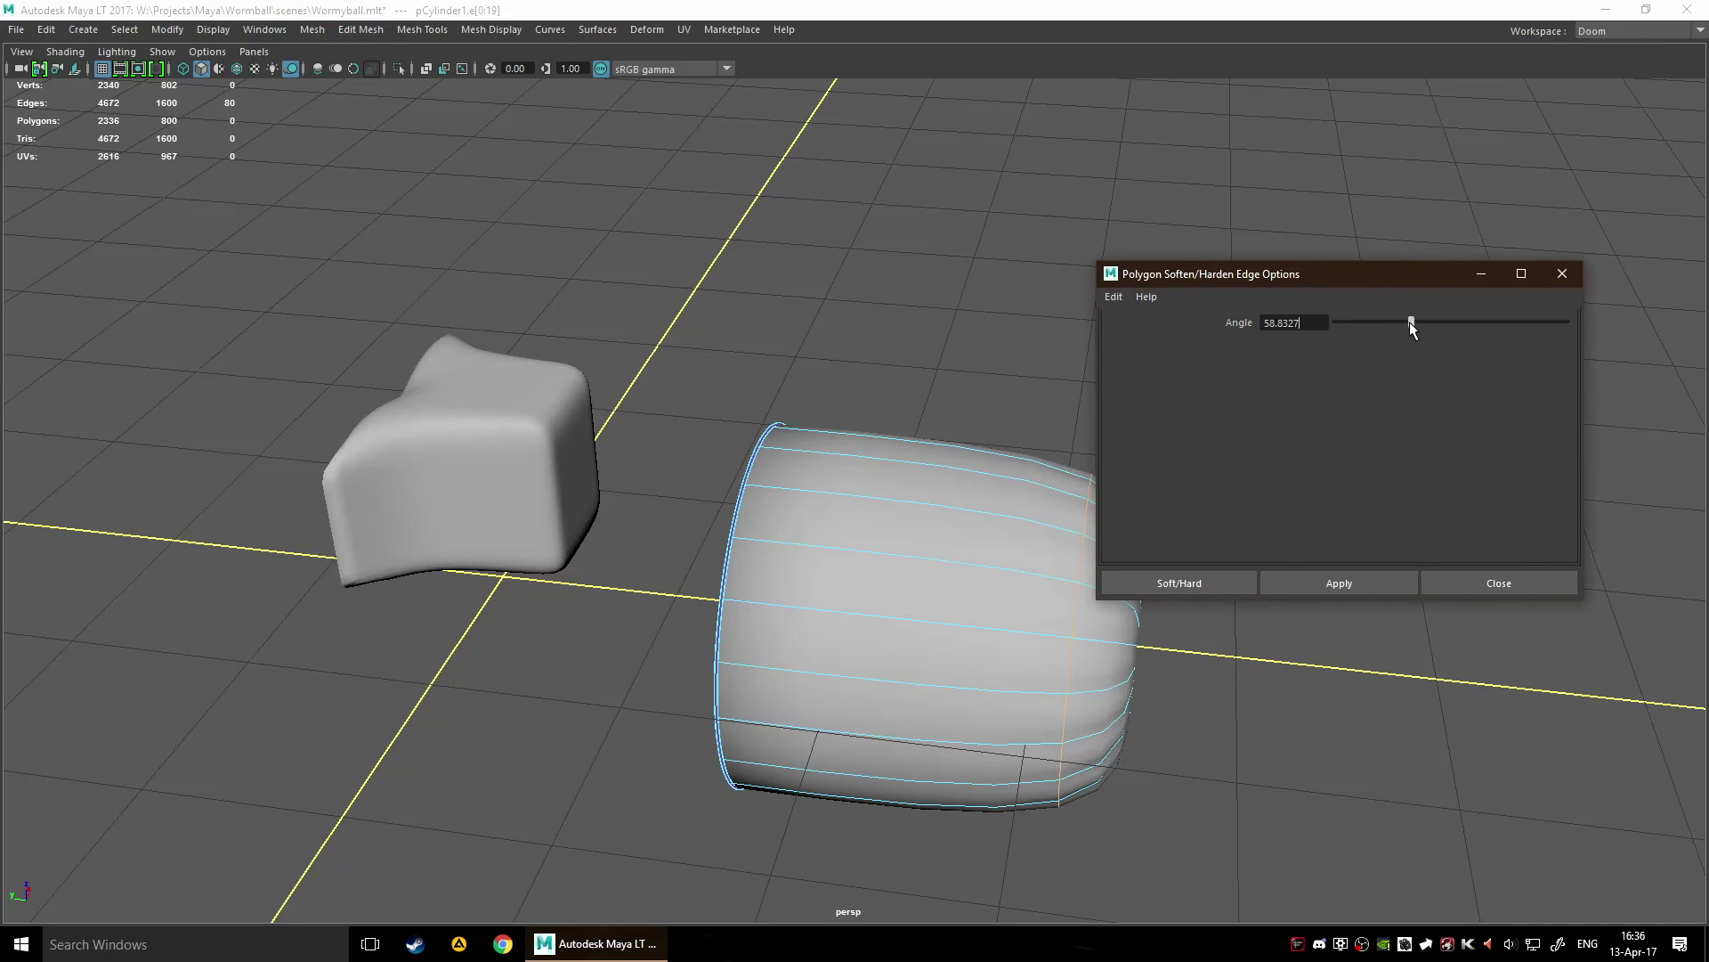
{"action": "left_click_drag", "start_coordinate": [1411, 327], "coordinate": [1583, 333]}
{"action": "left_click", "coordinate": [1316, 579]}
Lower the Soften/Harden angle to about 9.8 and apply low-angle settings to the selected rim loop.
{"action": "left_click_drag", "start_coordinate": [1346, 278], "coordinate": [1383, 281]}
{"action": "left_click_drag", "start_coordinate": [1499, 328], "coordinate": [1384, 329]}
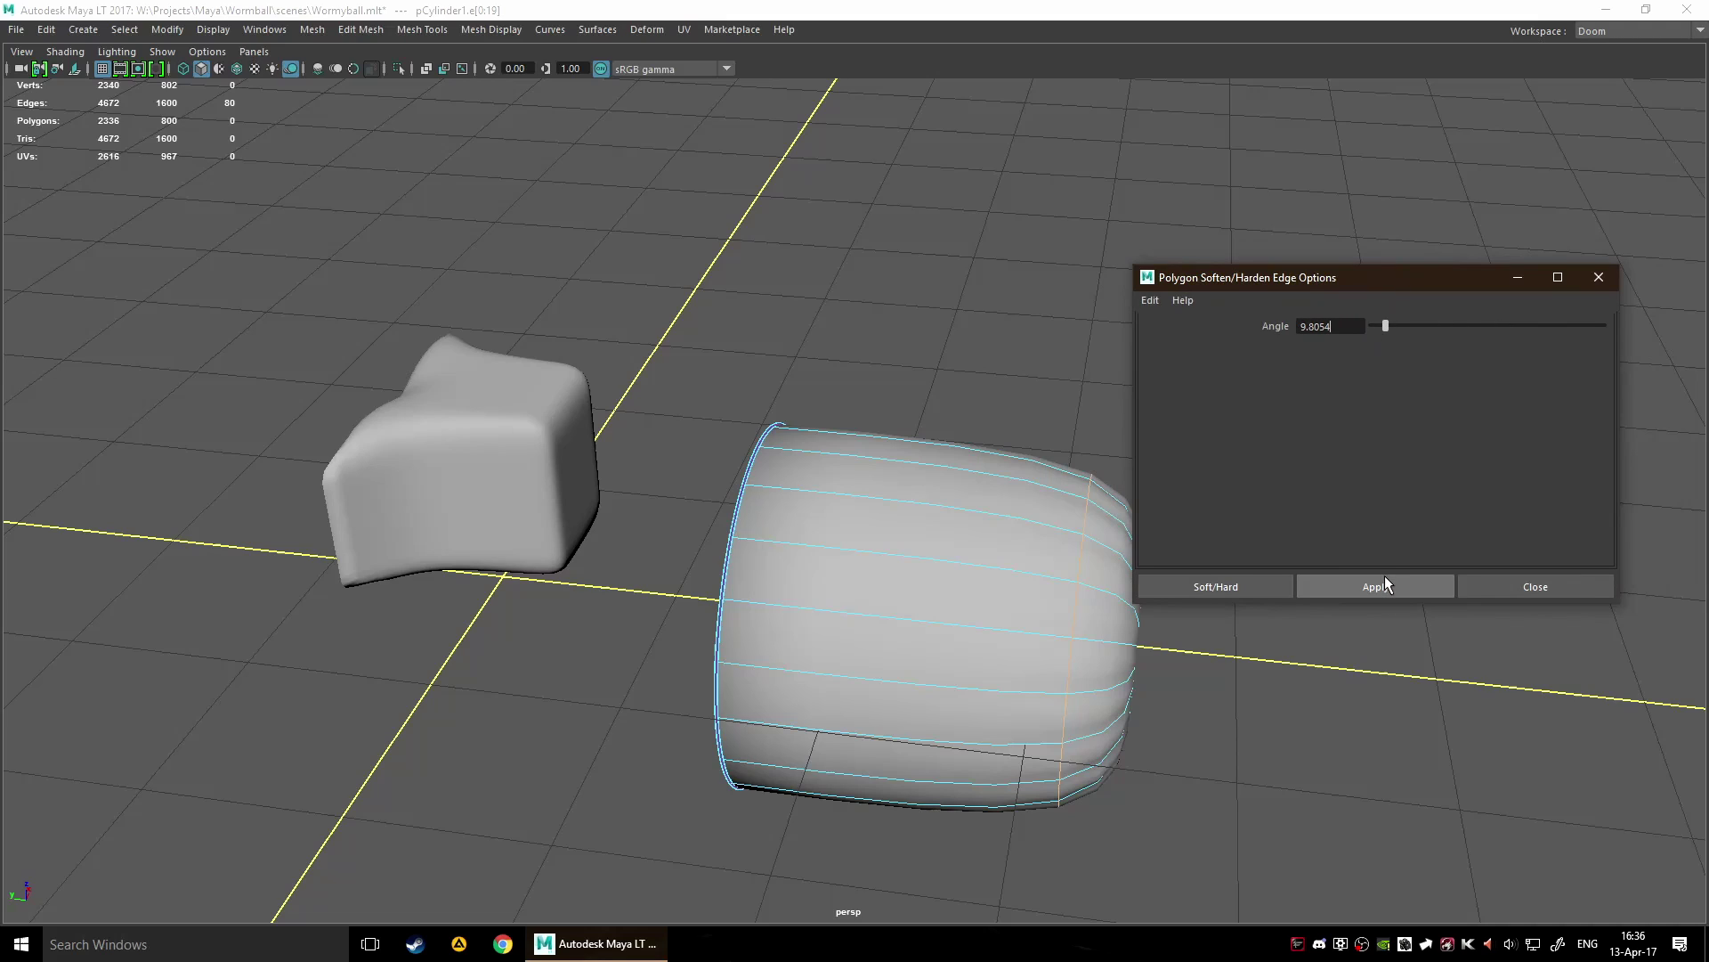
{"action": "left_click", "coordinate": [1394, 328]}
{"action": "left_click", "coordinate": [1346, 588]}
Apply a Soften/Harden angle of 44.8249 to the rim loop, declining the autosave, and inspect the cylinder's edges.
{"action": "left_click_drag", "start_coordinate": [1402, 328], "coordinate": [1429, 328]}
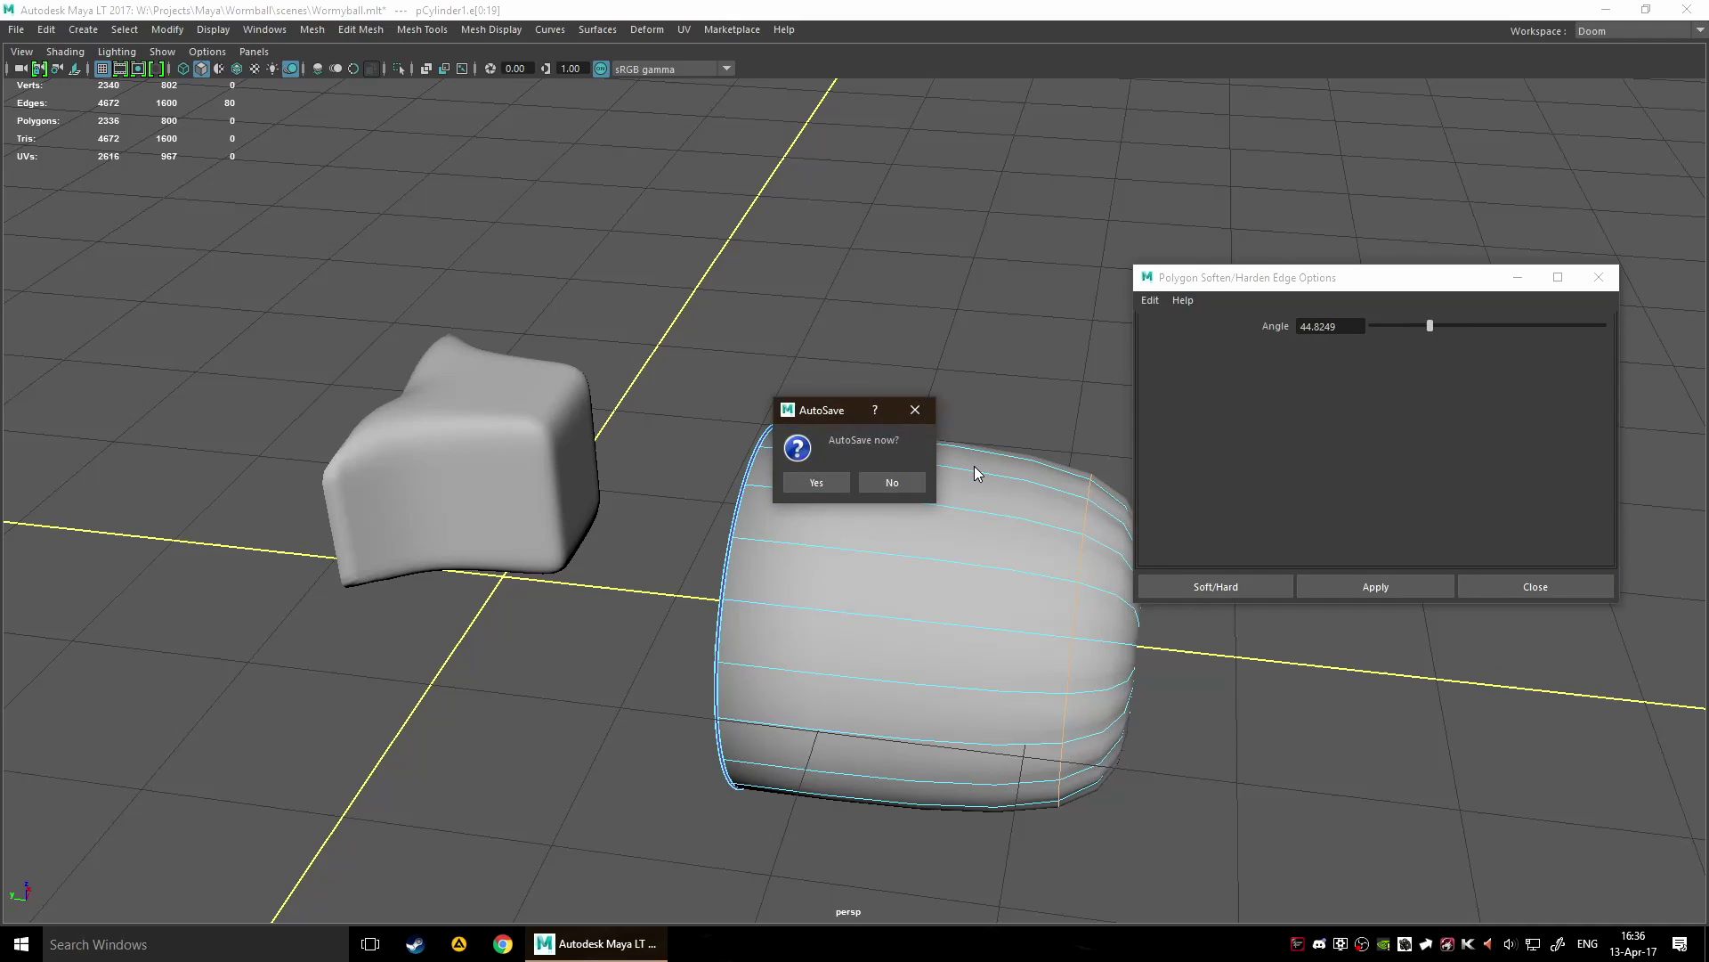
{"action": "left_click", "coordinate": [863, 484]}
{"action": "left_click", "coordinate": [1370, 579]}
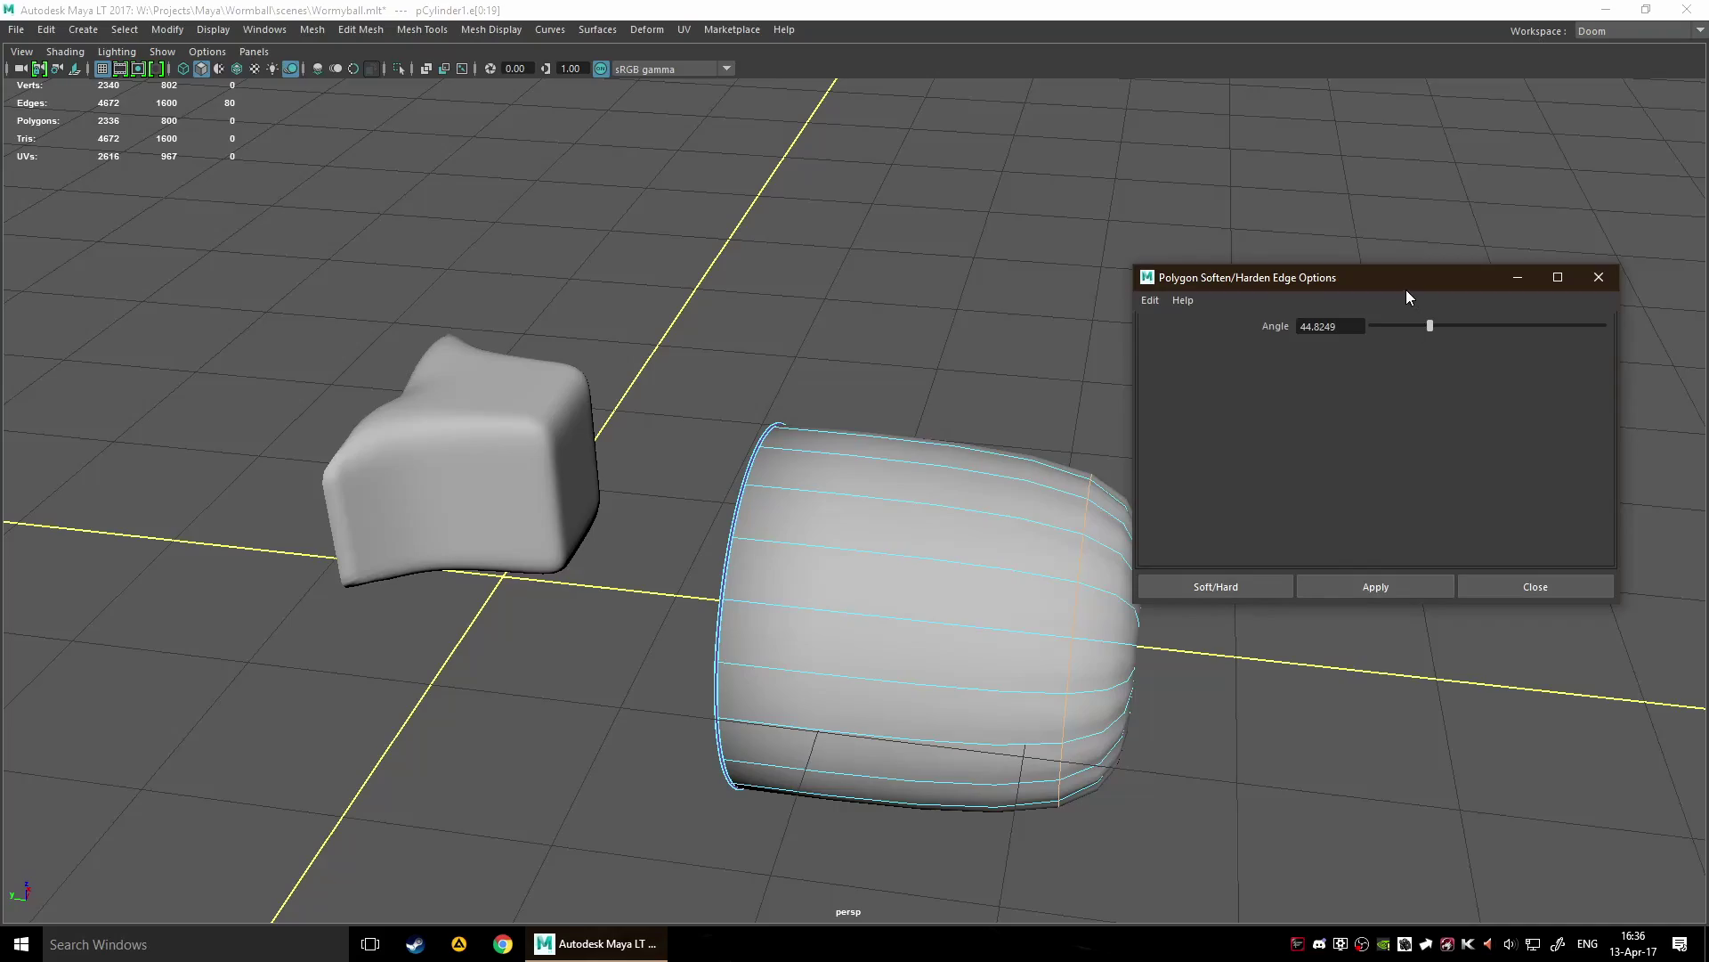
{"action": "left_click_drag", "start_coordinate": [1407, 291], "coordinate": [579, 306]}
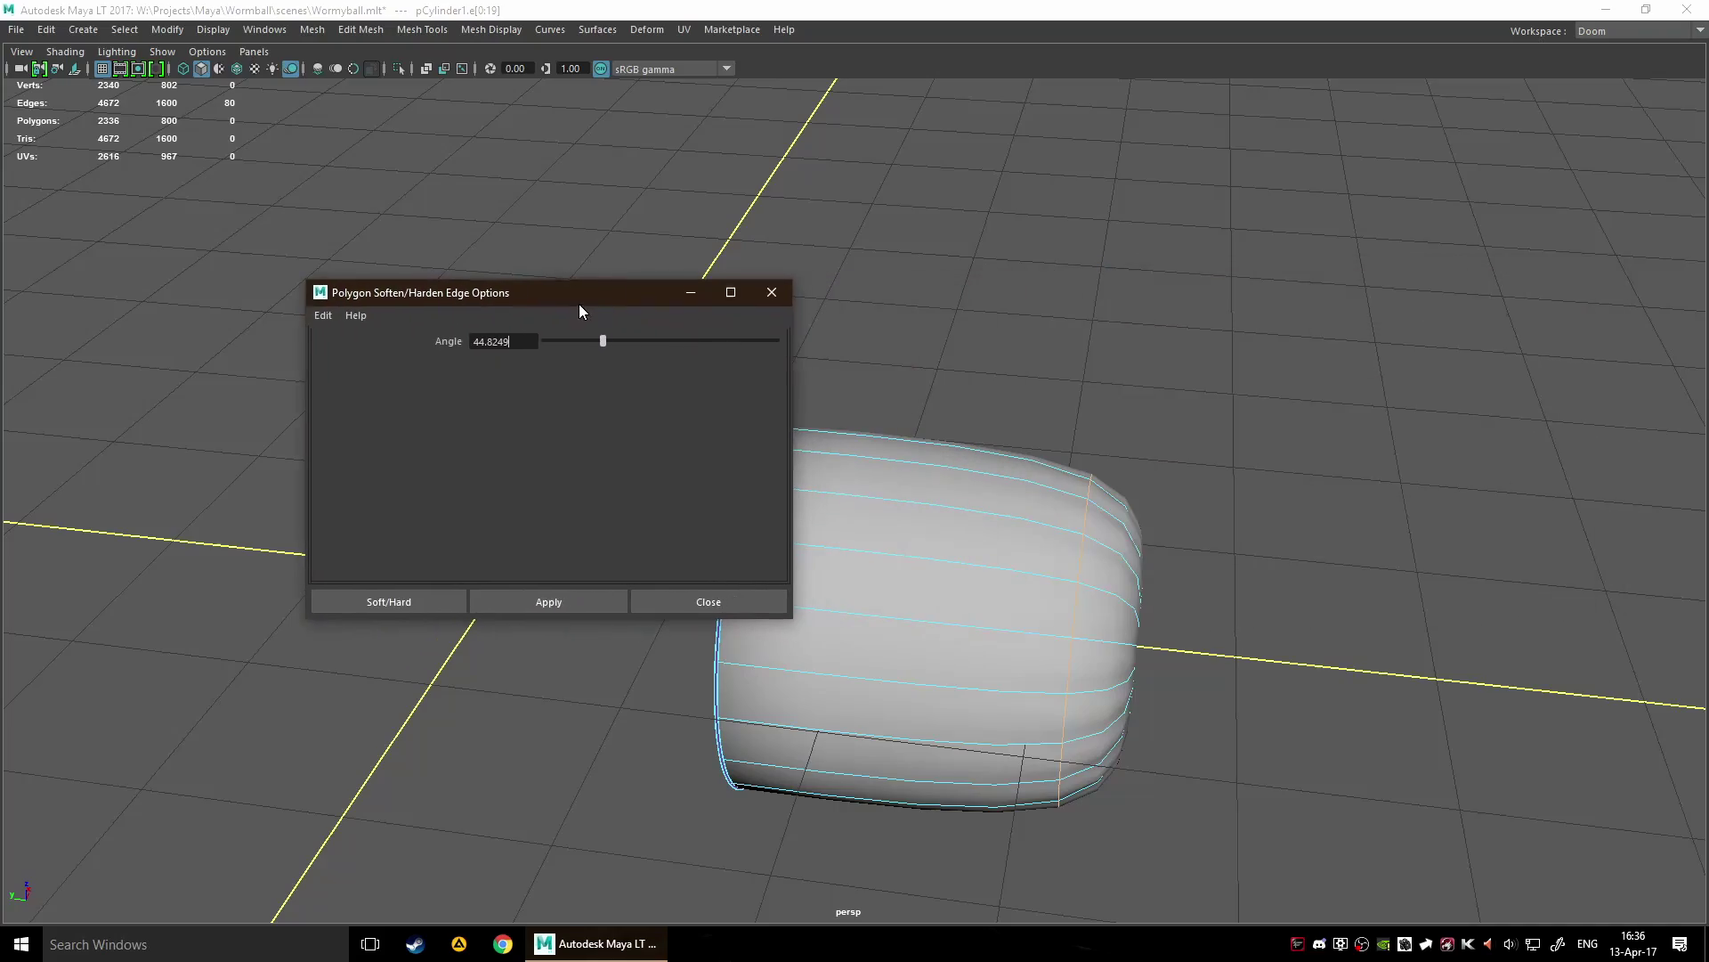
{"action": "left_click", "coordinate": [772, 296]}
{"action": "left_click_drag", "start_coordinate": [1336, 494], "coordinate": [1440, 535], "text": "alt"}
{"action": "left_click_drag", "start_coordinate": [1018, 532], "coordinate": [1130, 609], "text": "alt"}
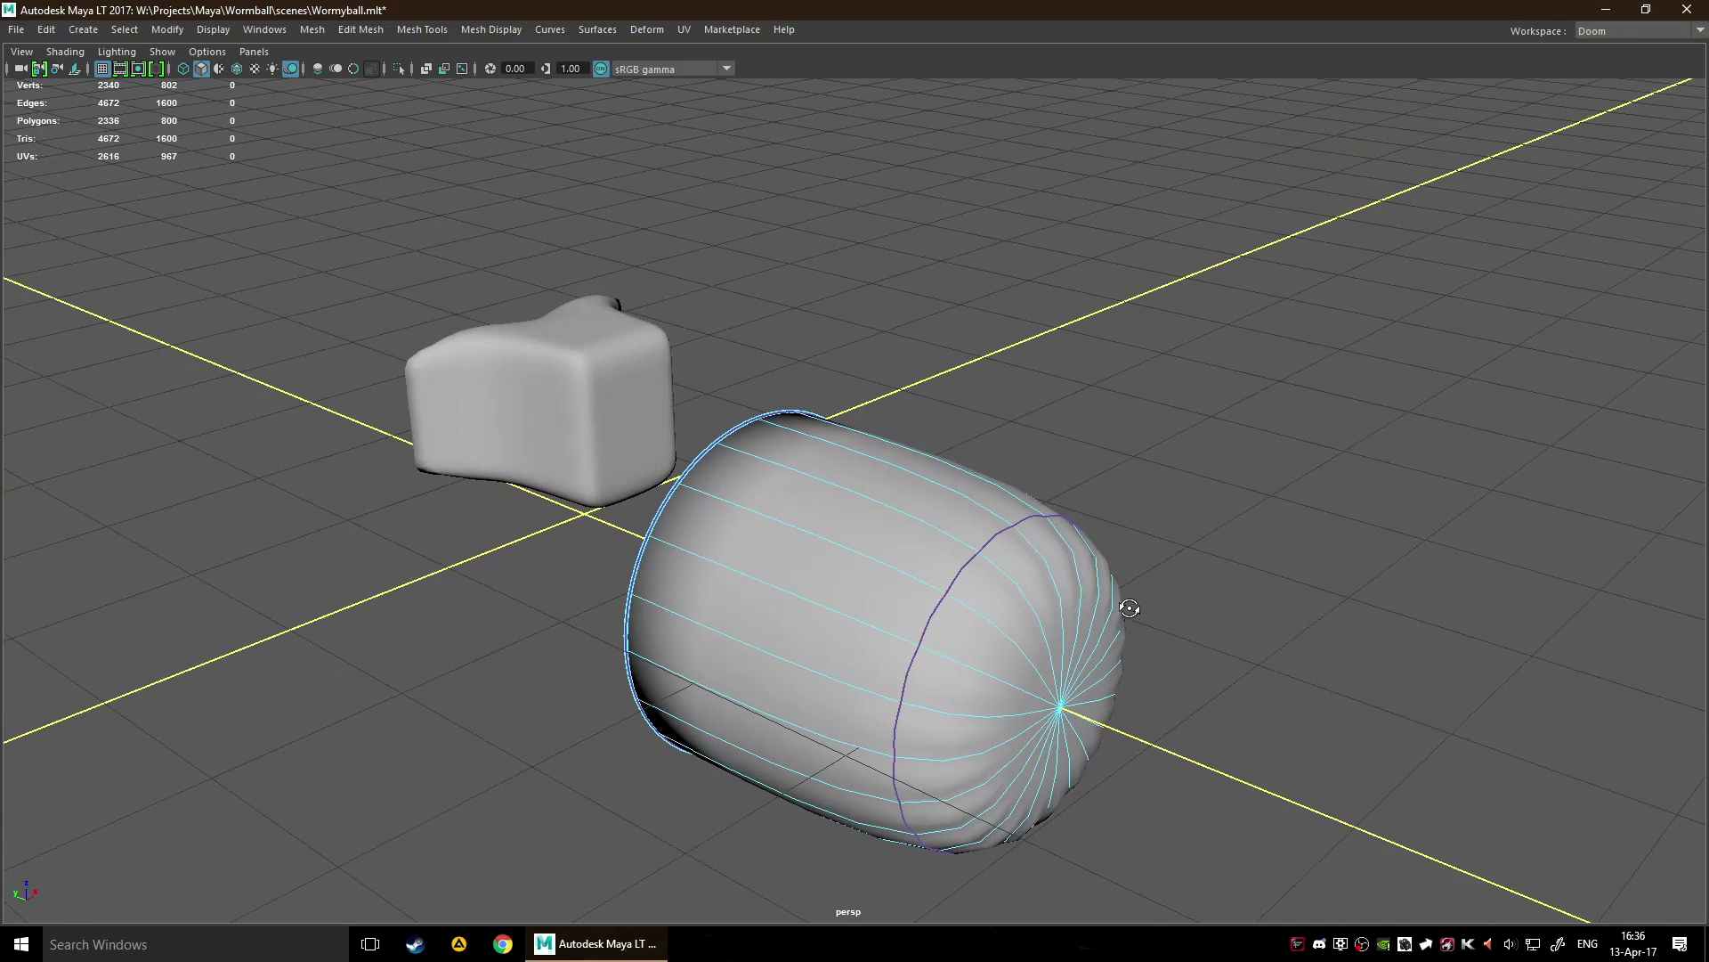
Return to object selection and delete both the cube and the cylinder from the scene.
{"action": "scroll", "coordinate": [1225, 573], "scroll_direction": "down", "scroll_amount": 7}
{"action": "left_click_drag", "start_coordinate": [564, 394], "coordinate": [1219, 777]}
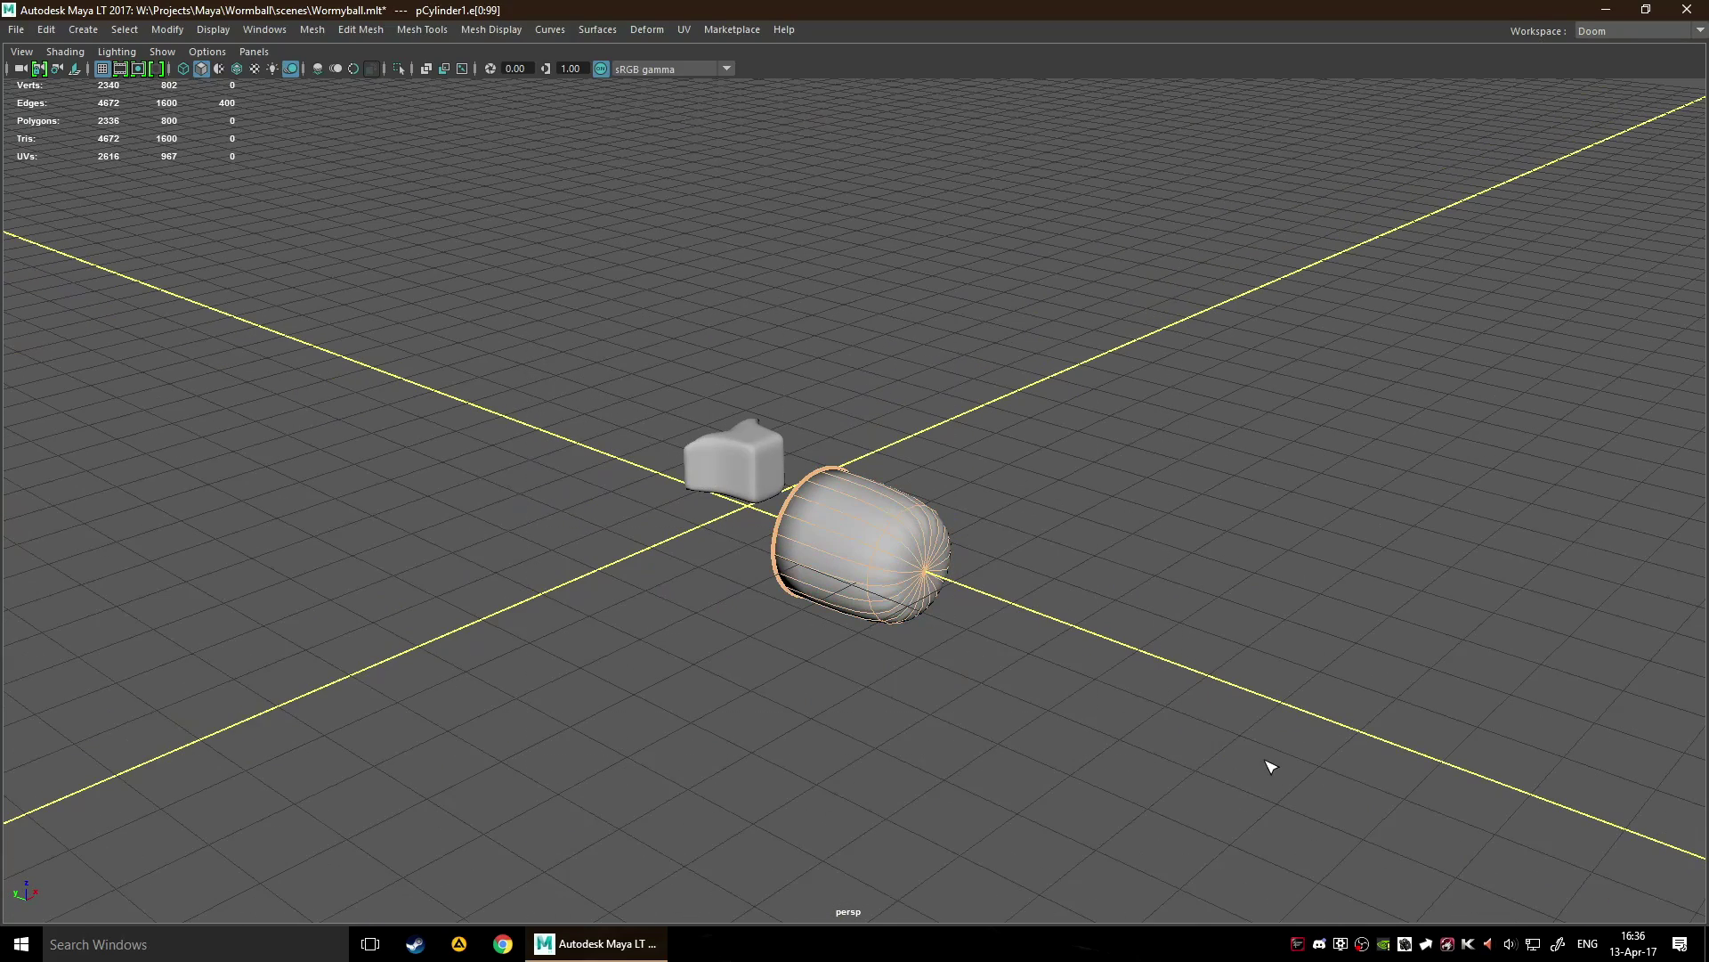
{"action": "key", "text": "F8"}
{"action": "left_click_drag", "start_coordinate": [553, 386], "coordinate": [1595, 809]}
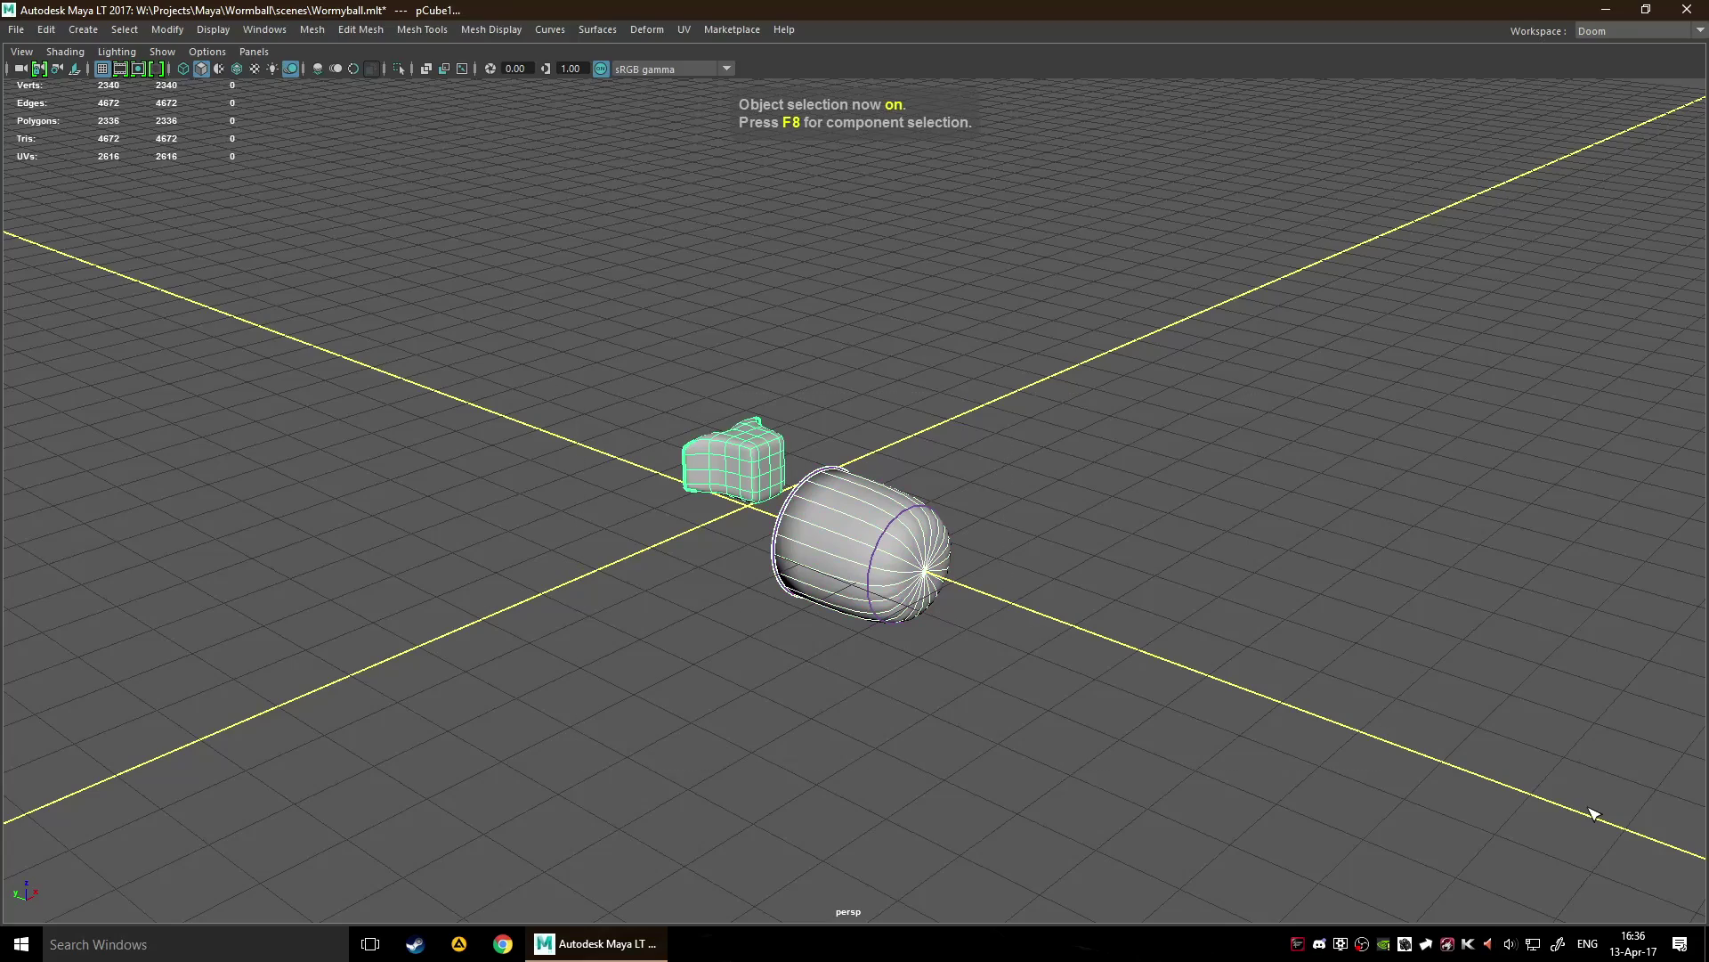
{"action": "key", "text": "Delete"}
Create a polygon sphere at the origin of the empty scene and view it from several angles.
{"action": "left_click_drag", "start_coordinate": [951, 561], "coordinate": [976, 508], "text": "alt"}
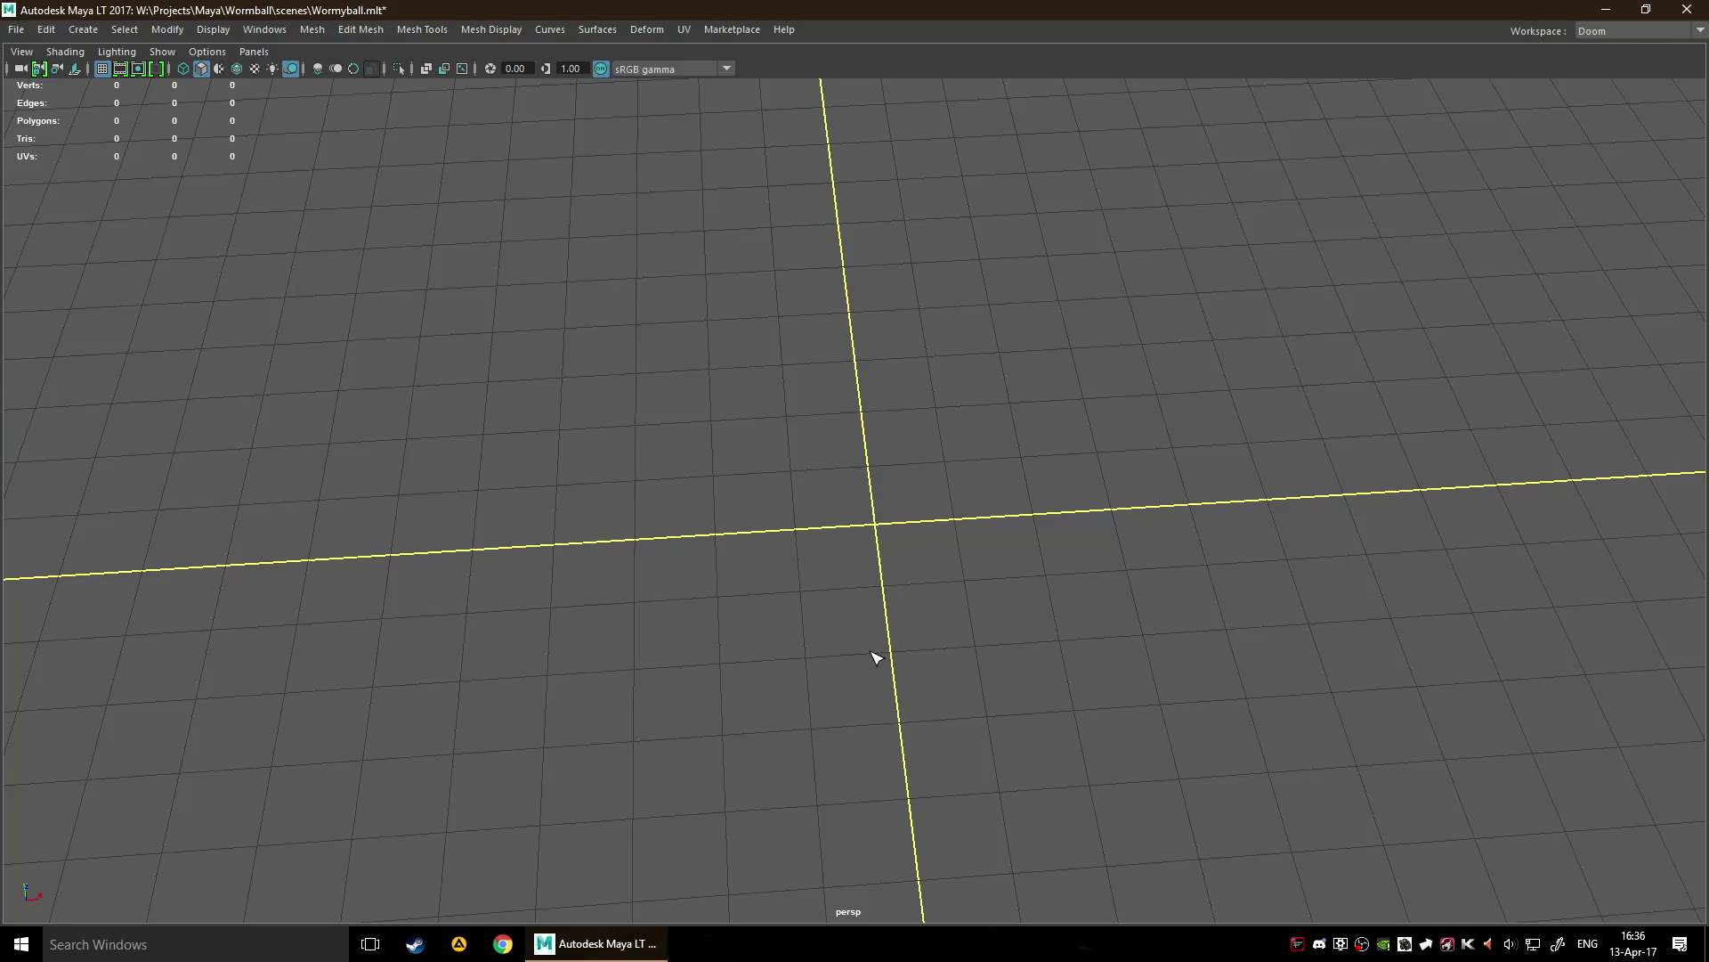
{"action": "right_click", "coordinate": [902, 471], "text": "shift"}
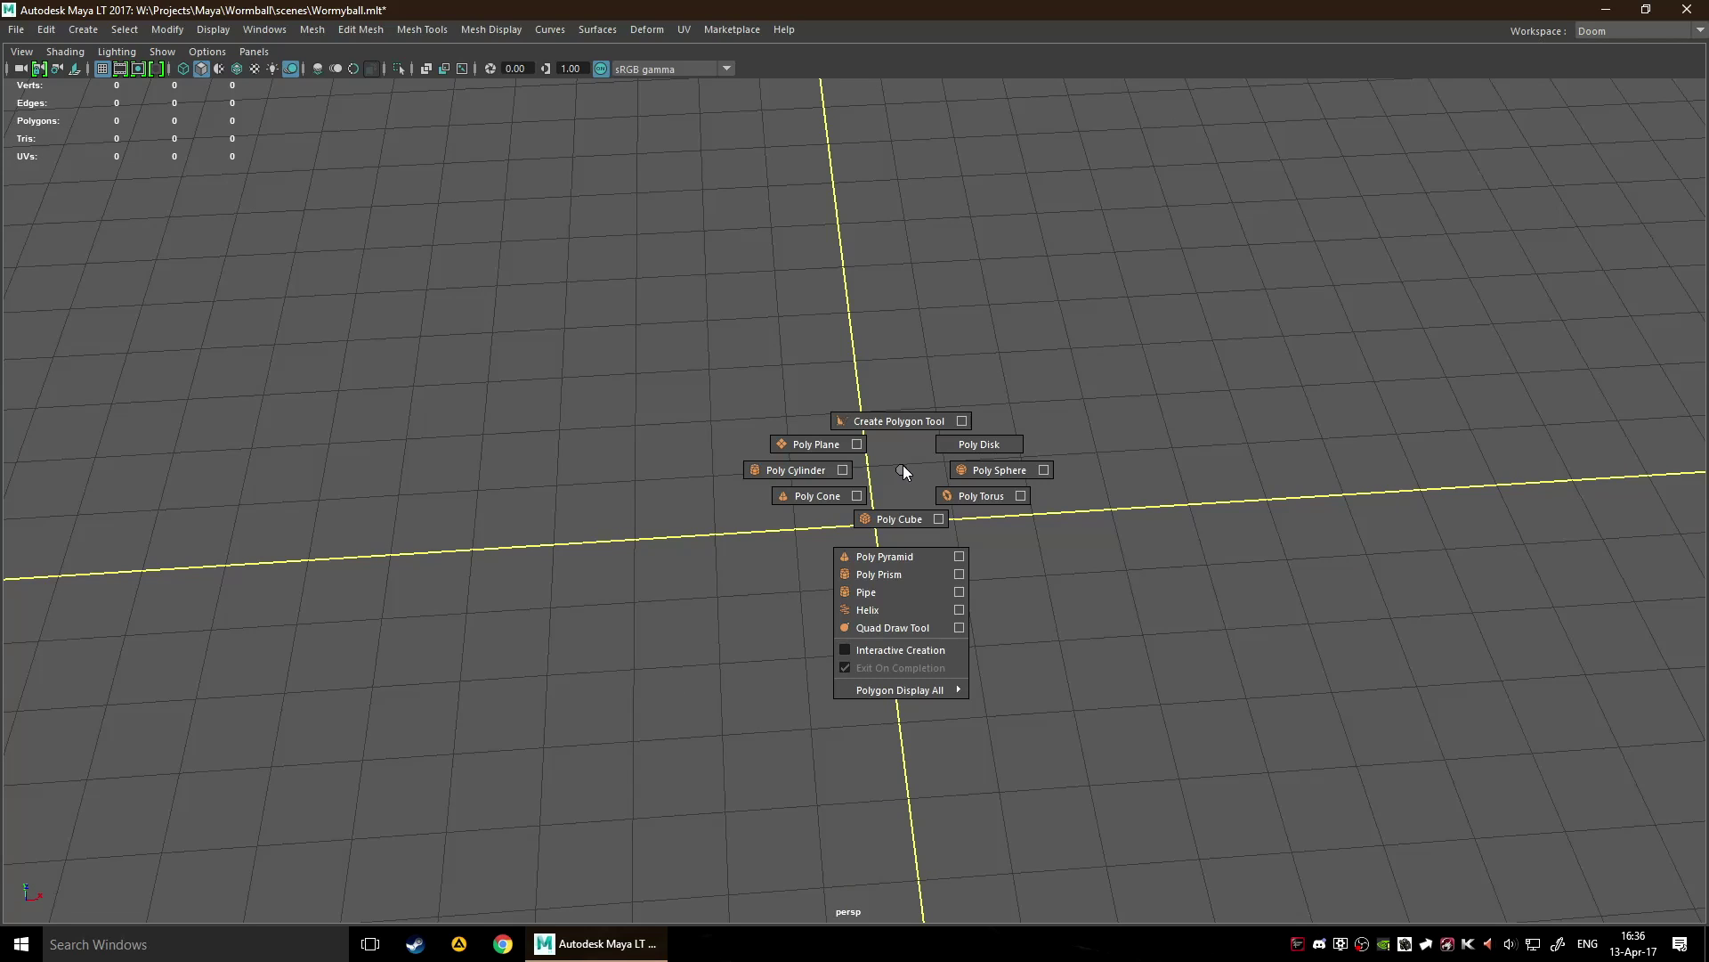
{"action": "left_click", "coordinate": [992, 471]}
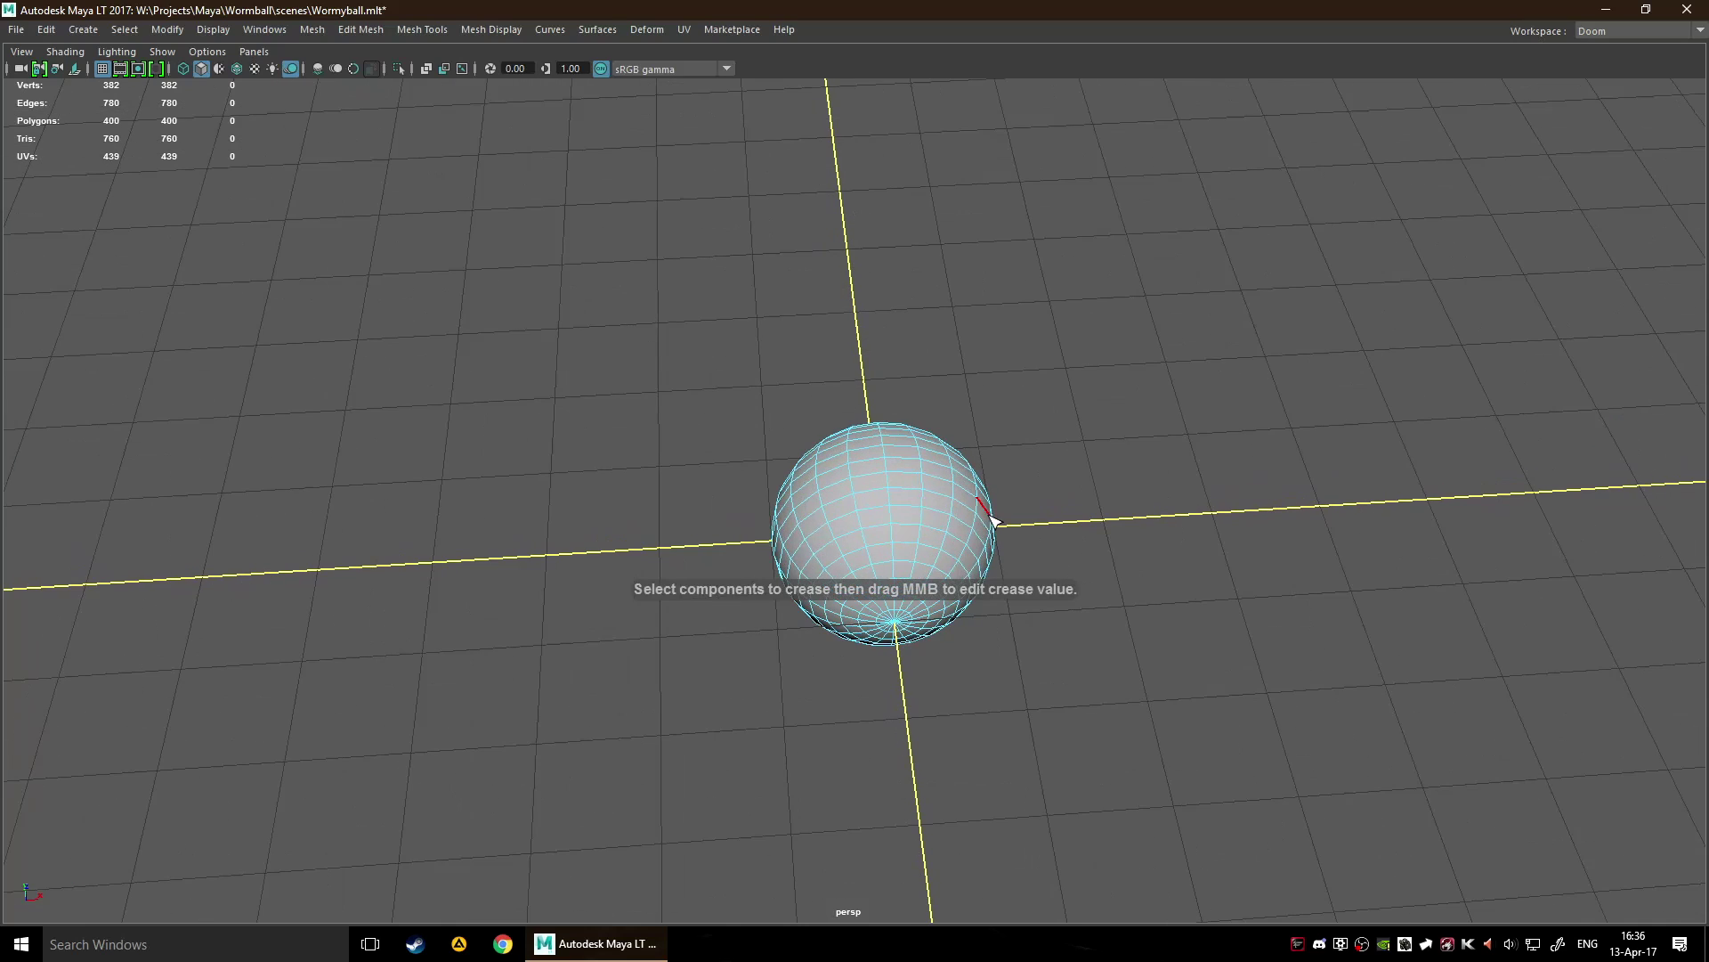
{"action": "left_click_drag", "start_coordinate": [1045, 518], "coordinate": [1053, 571], "text": "alt"}
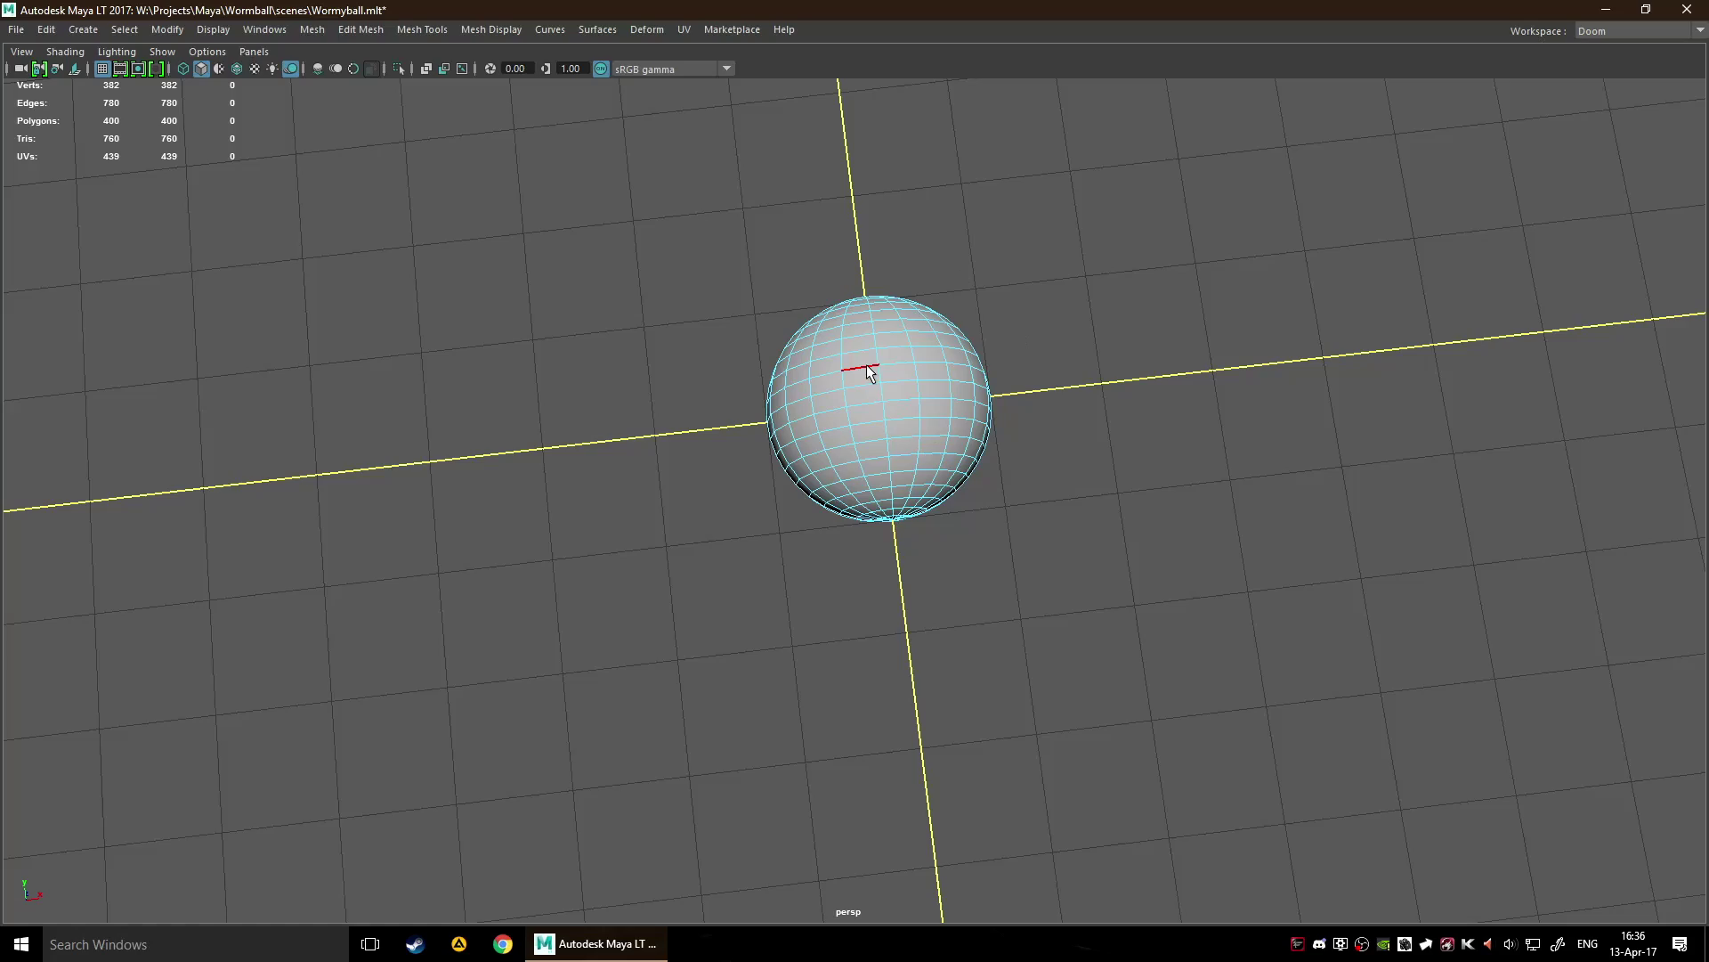
{"action": "left_click_drag", "start_coordinate": [1042, 492], "coordinate": [826, 566], "text": "alt"}
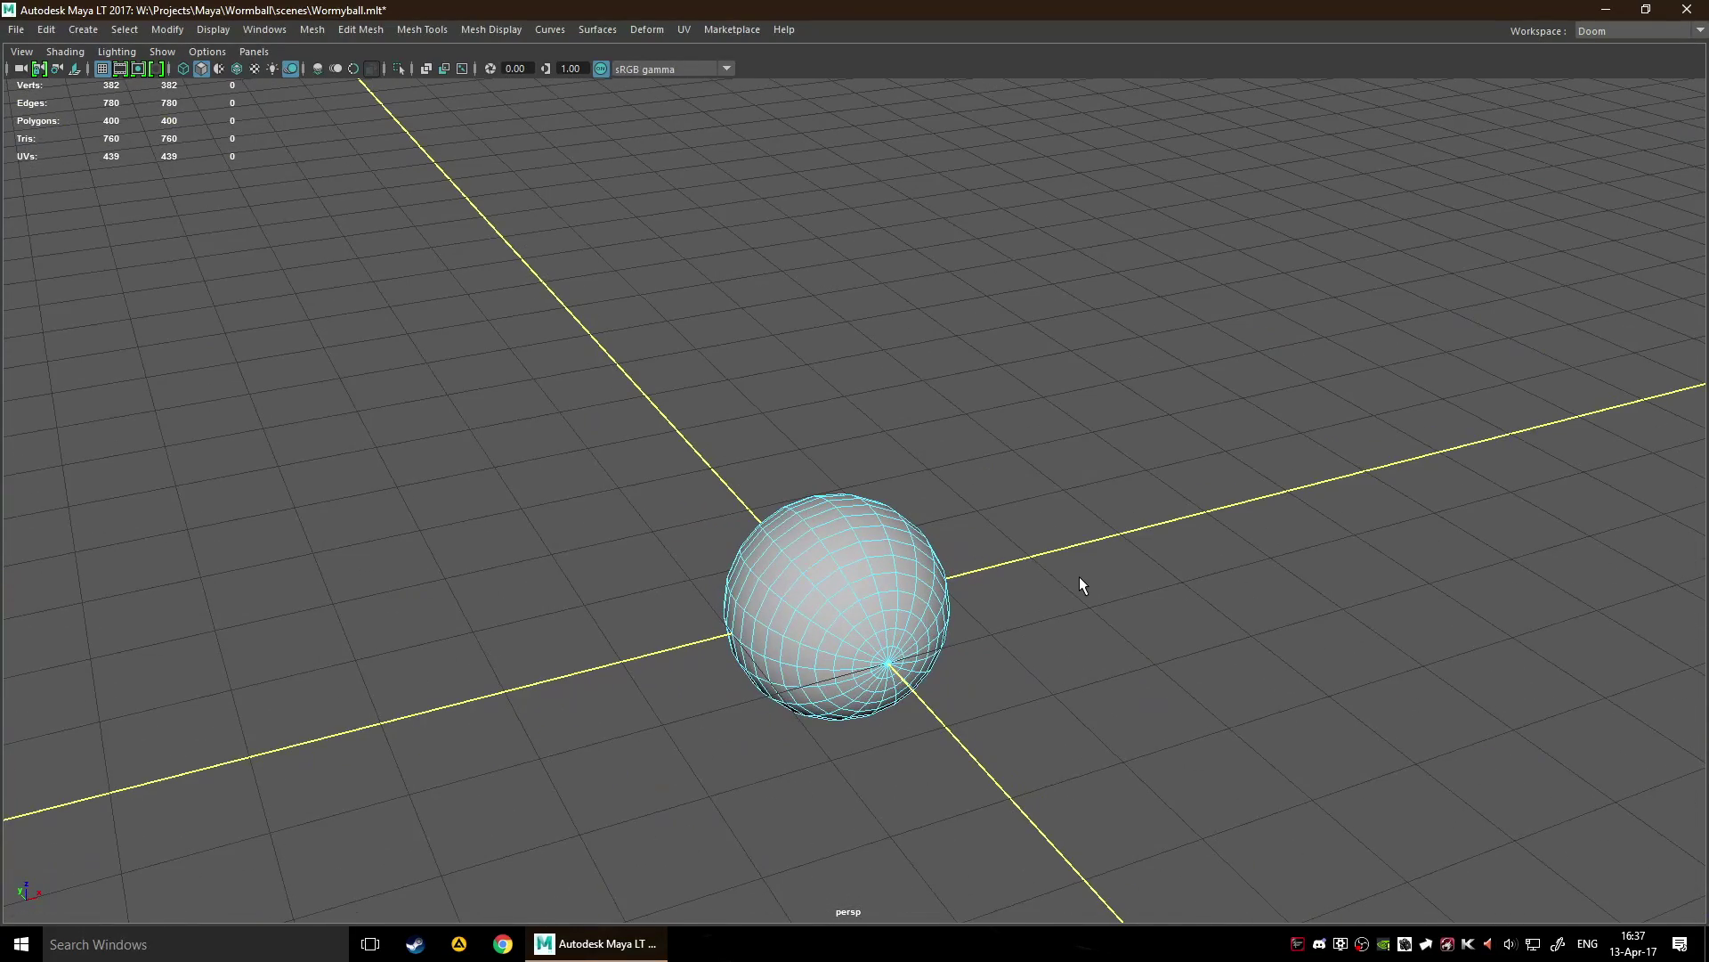
Set the sphere's Subdivisions Axis and Subdivisions Height to 50 each.
{"action": "key", "text": "F8"}
{"action": "key", "text": "ctrl+shift+a"}
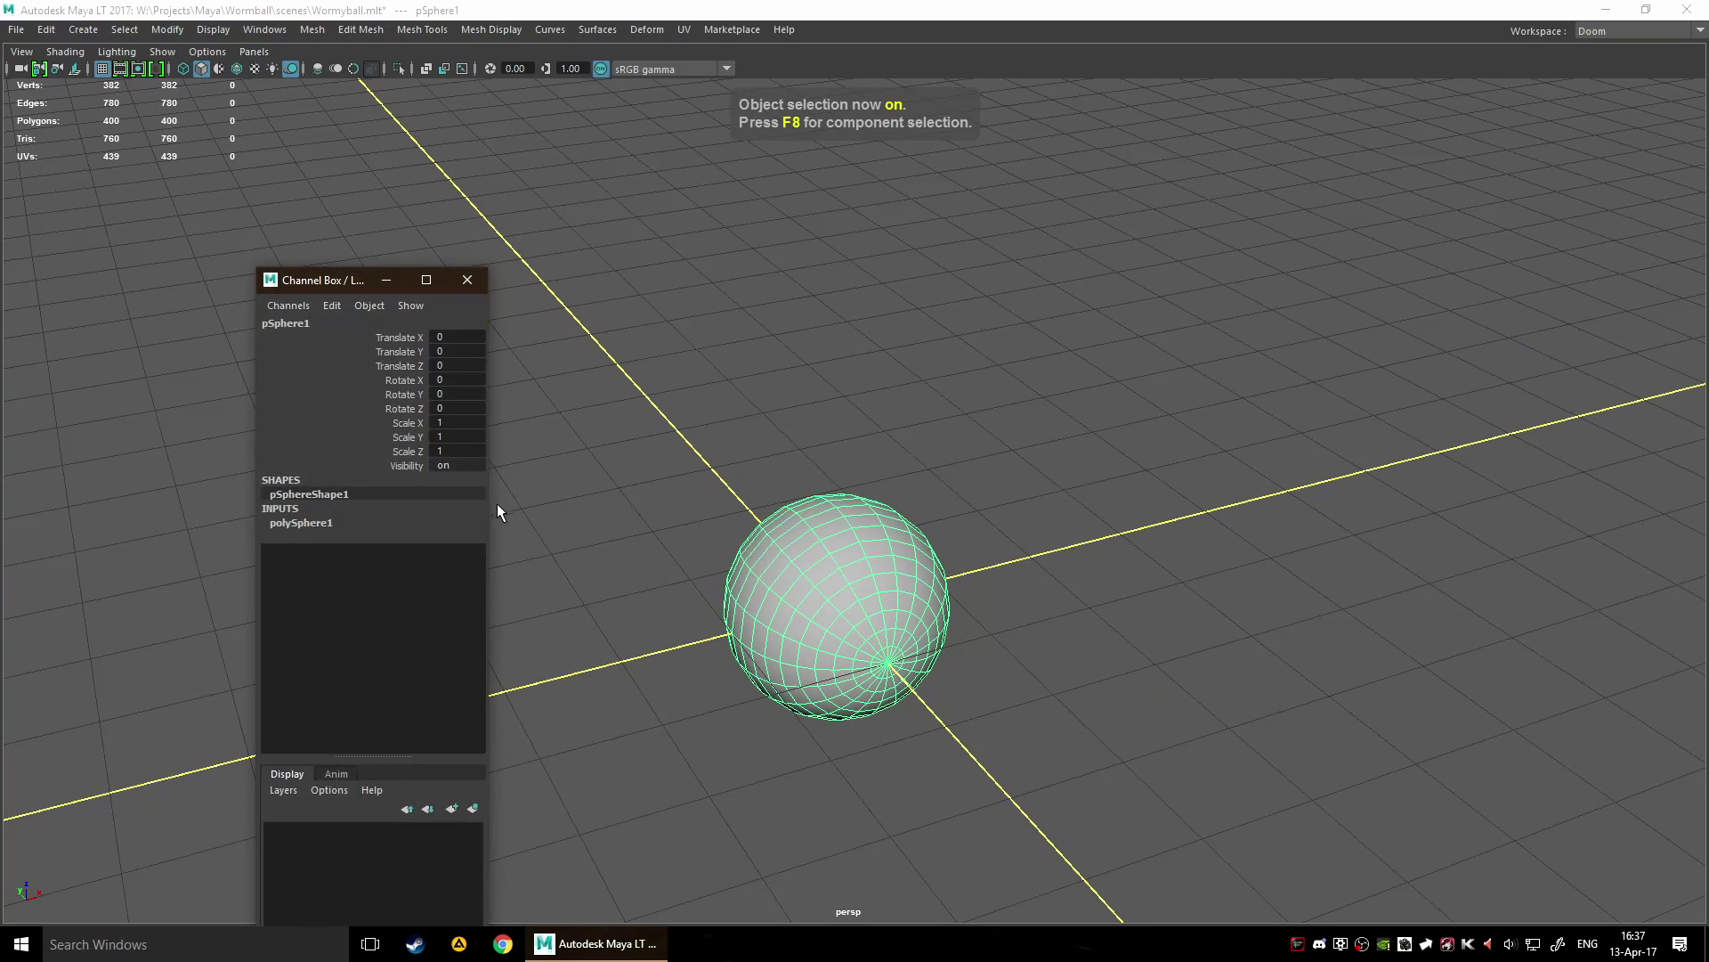
{"action": "left_click", "coordinate": [303, 523]}
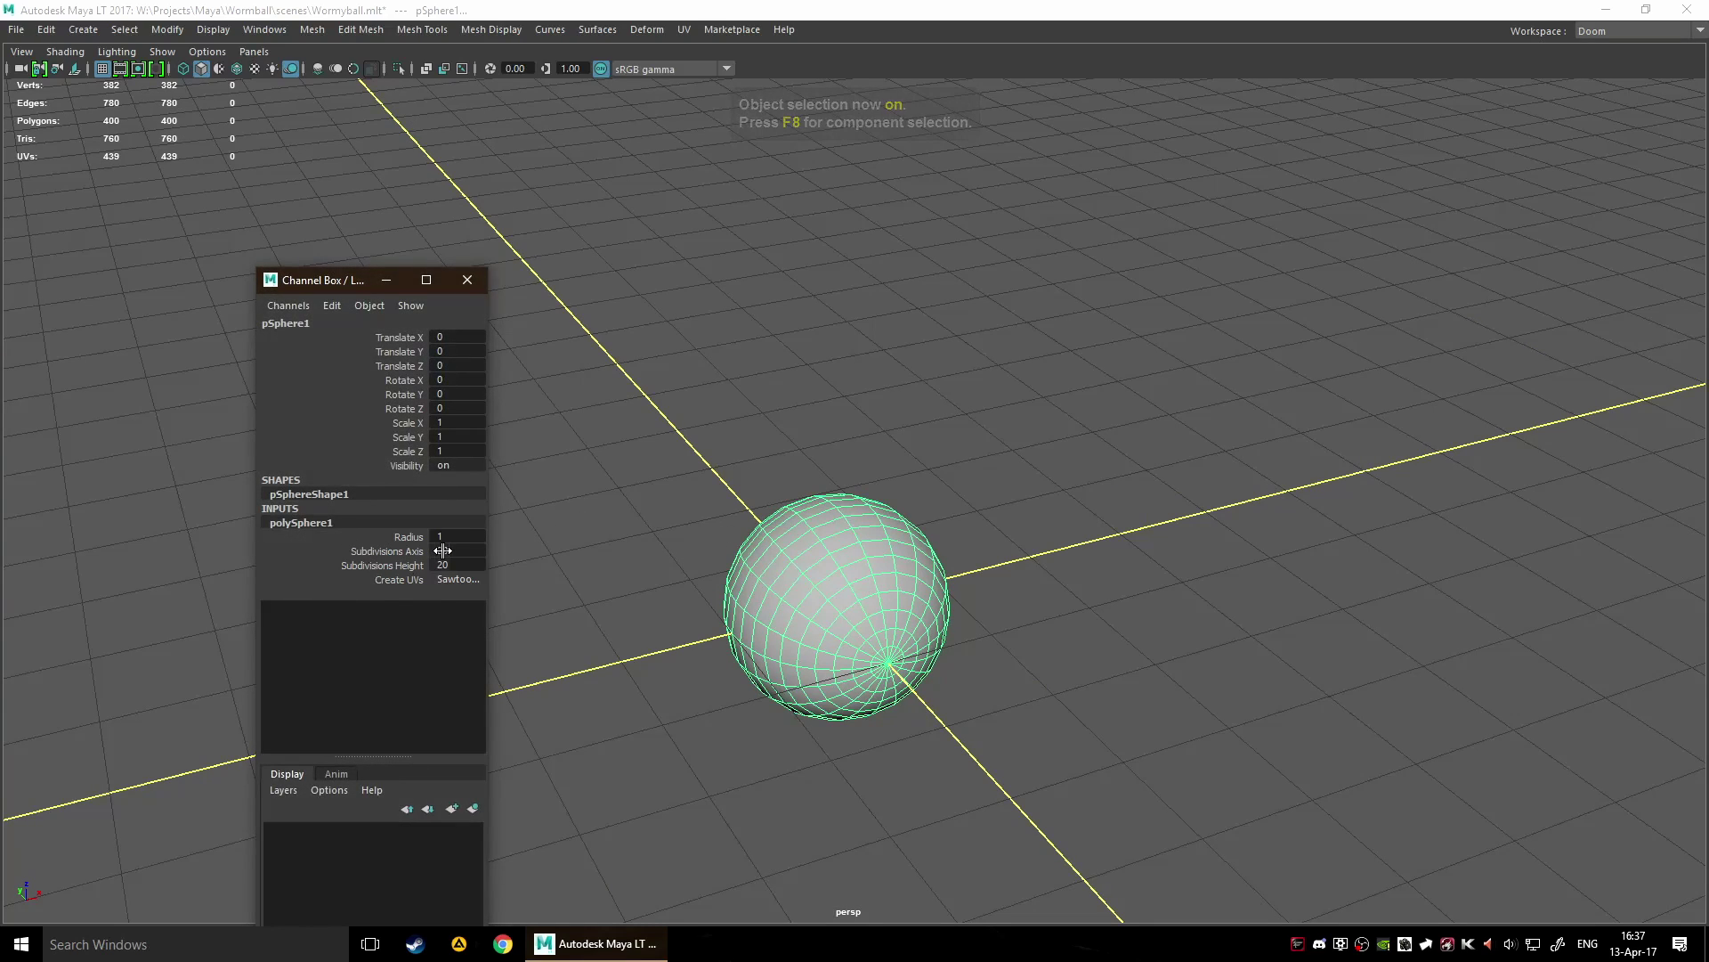
{"action": "left_click", "coordinate": [598, 571]}
{"action": "left_click", "coordinate": [761, 613]}
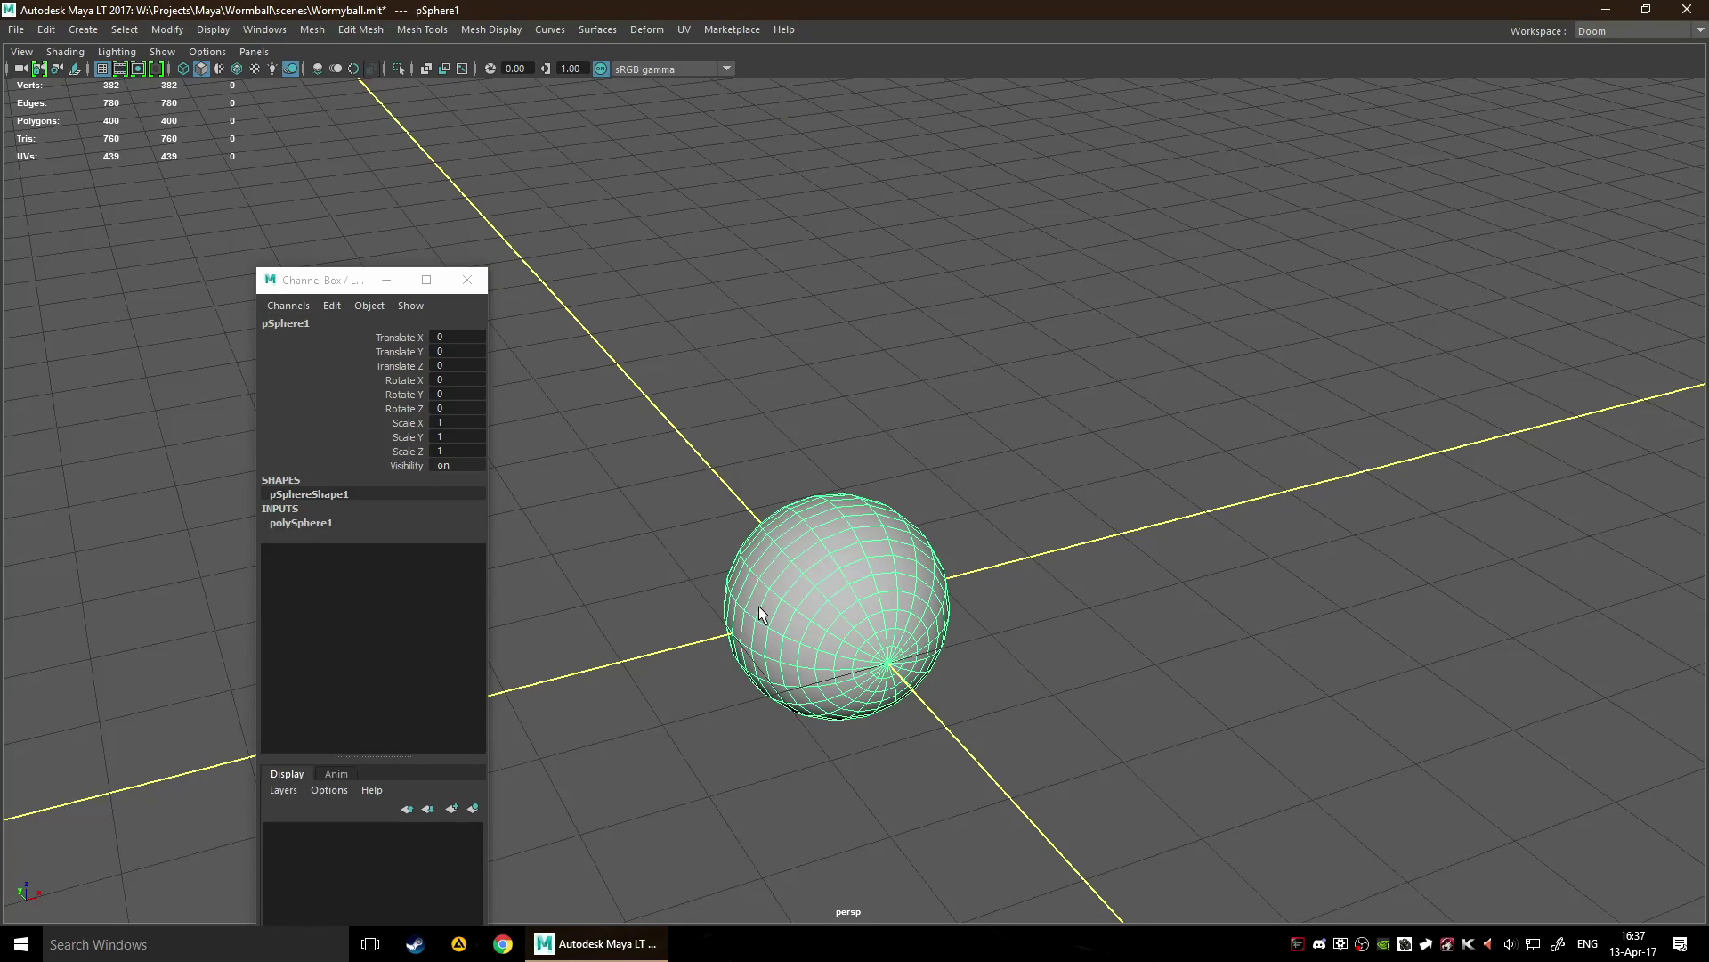
{"action": "left_click", "coordinate": [368, 517]}
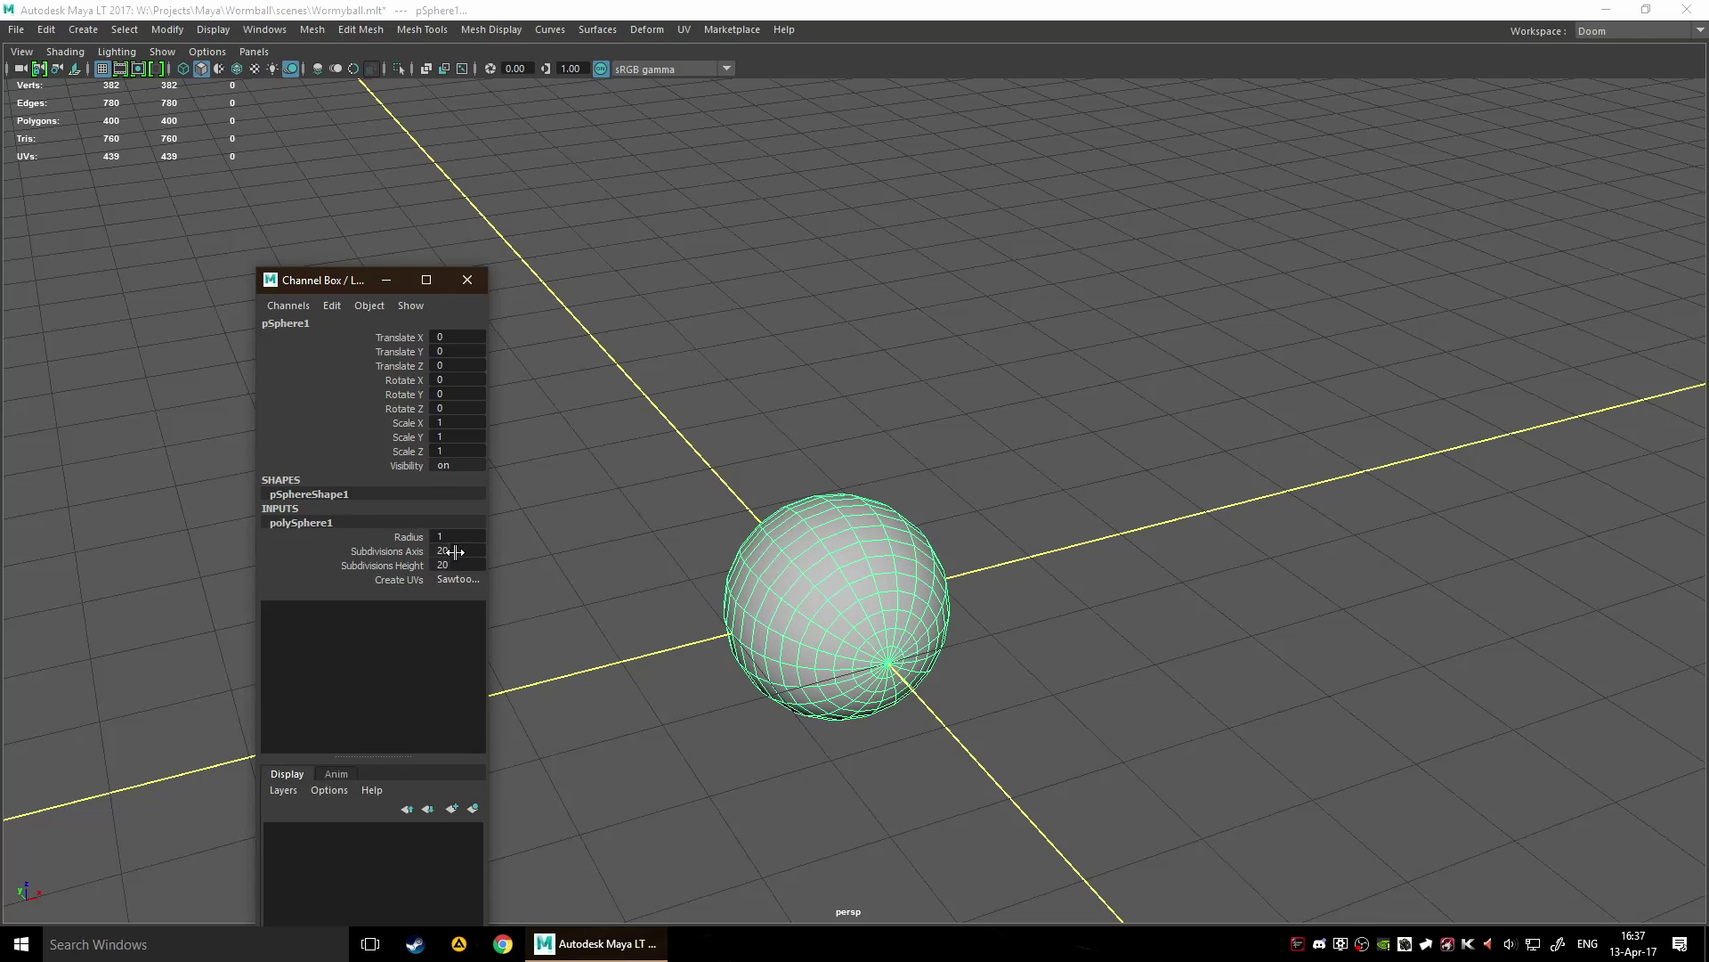
{"action": "left_click", "coordinate": [456, 551]}
{"action": "type", "text": "50"}
{"action": "key", "text": "Return"}
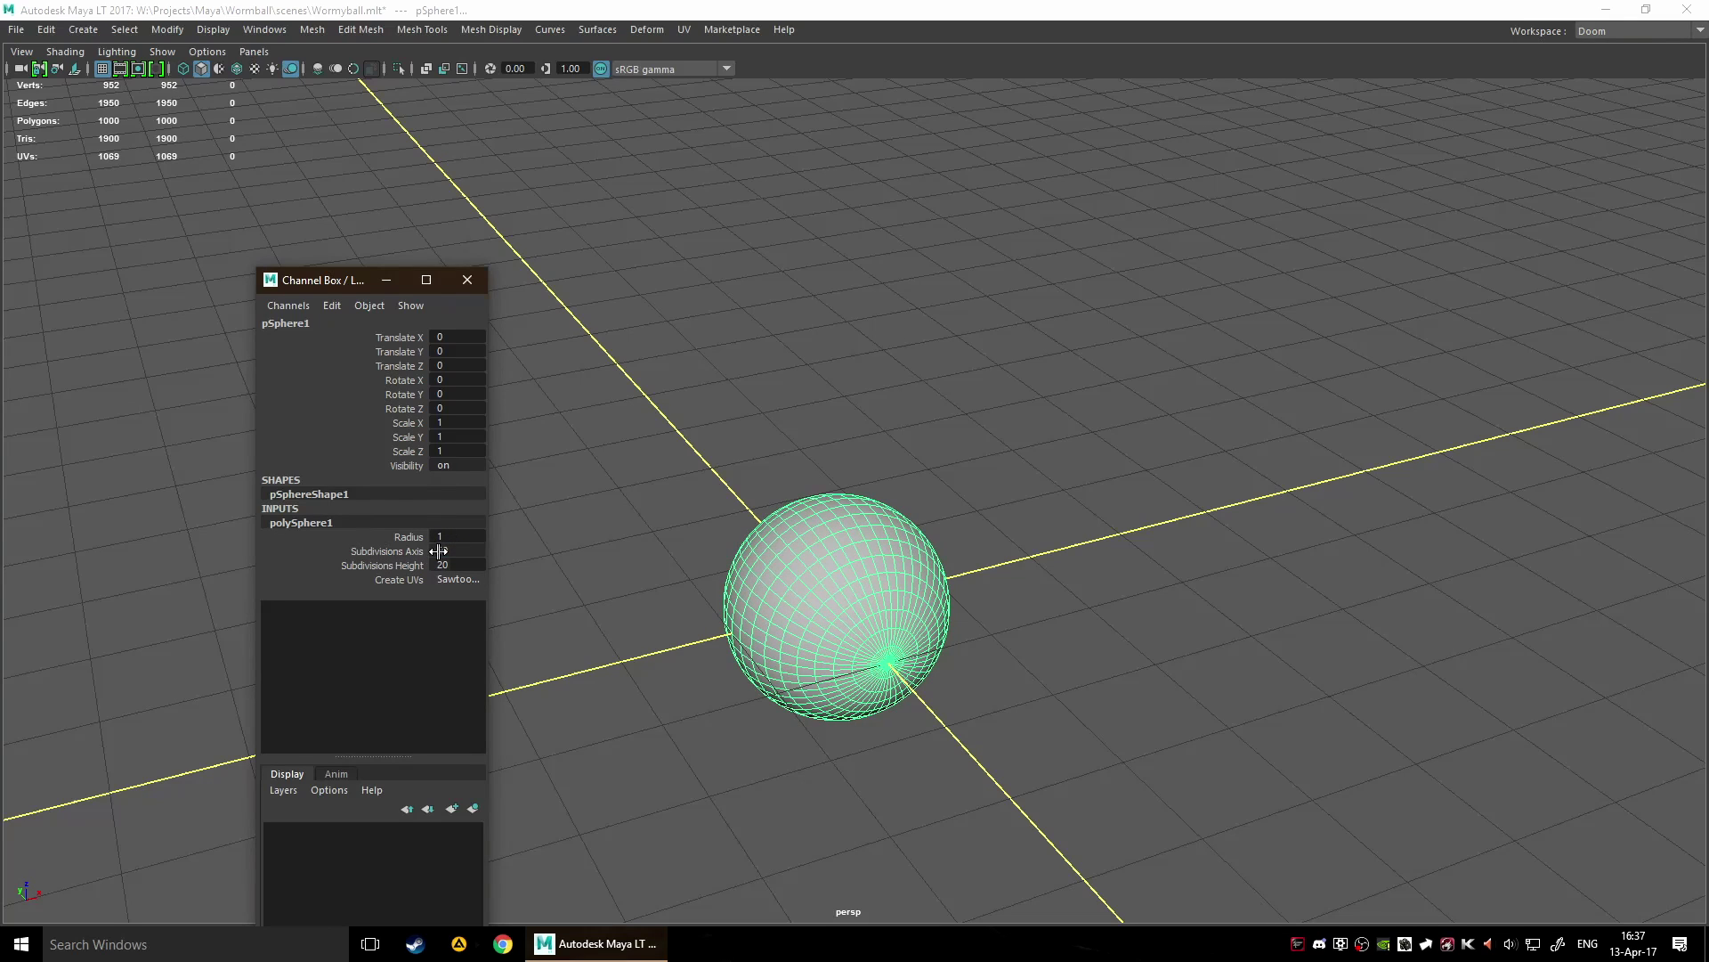
{"action": "left_click", "coordinate": [451, 563]}
{"action": "type", "text": "50"}
{"action": "key", "text": "Return"}
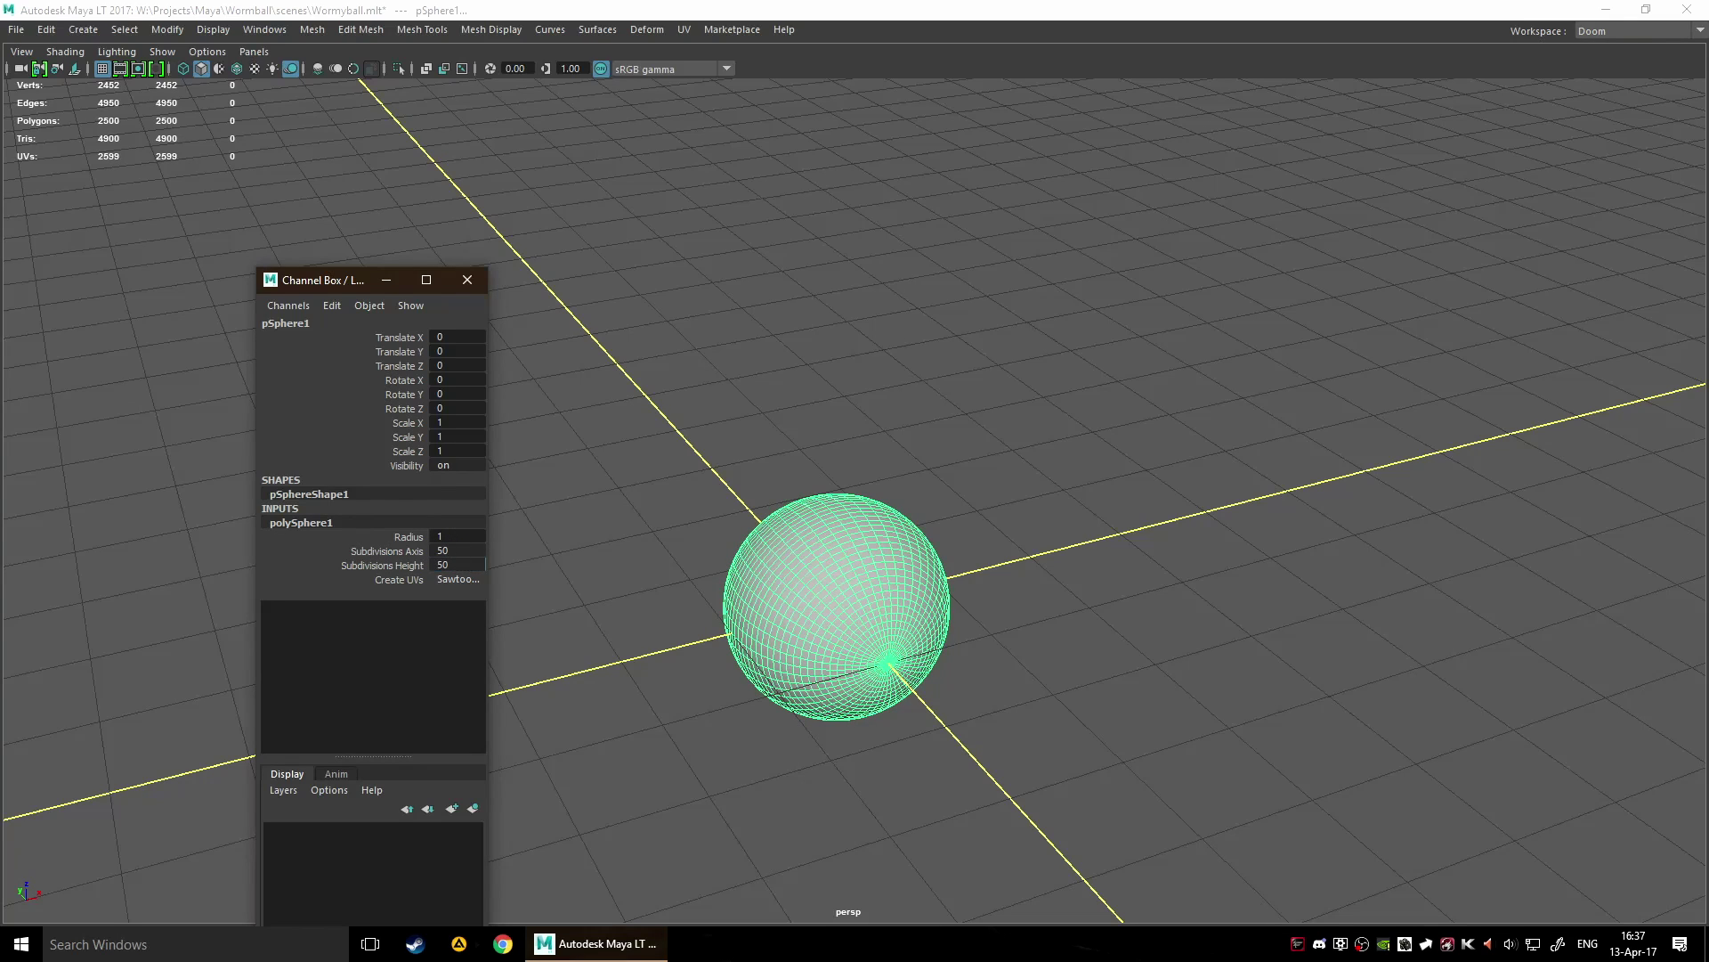
{"action": "left_click", "coordinate": [467, 280]}
Set the sphere's Rotate X to 90, close its channel settings and deselect it.
{"action": "left_click_drag", "start_coordinate": [979, 499], "coordinate": [787, 531], "text": "alt"}
{"action": "key", "text": "e"}
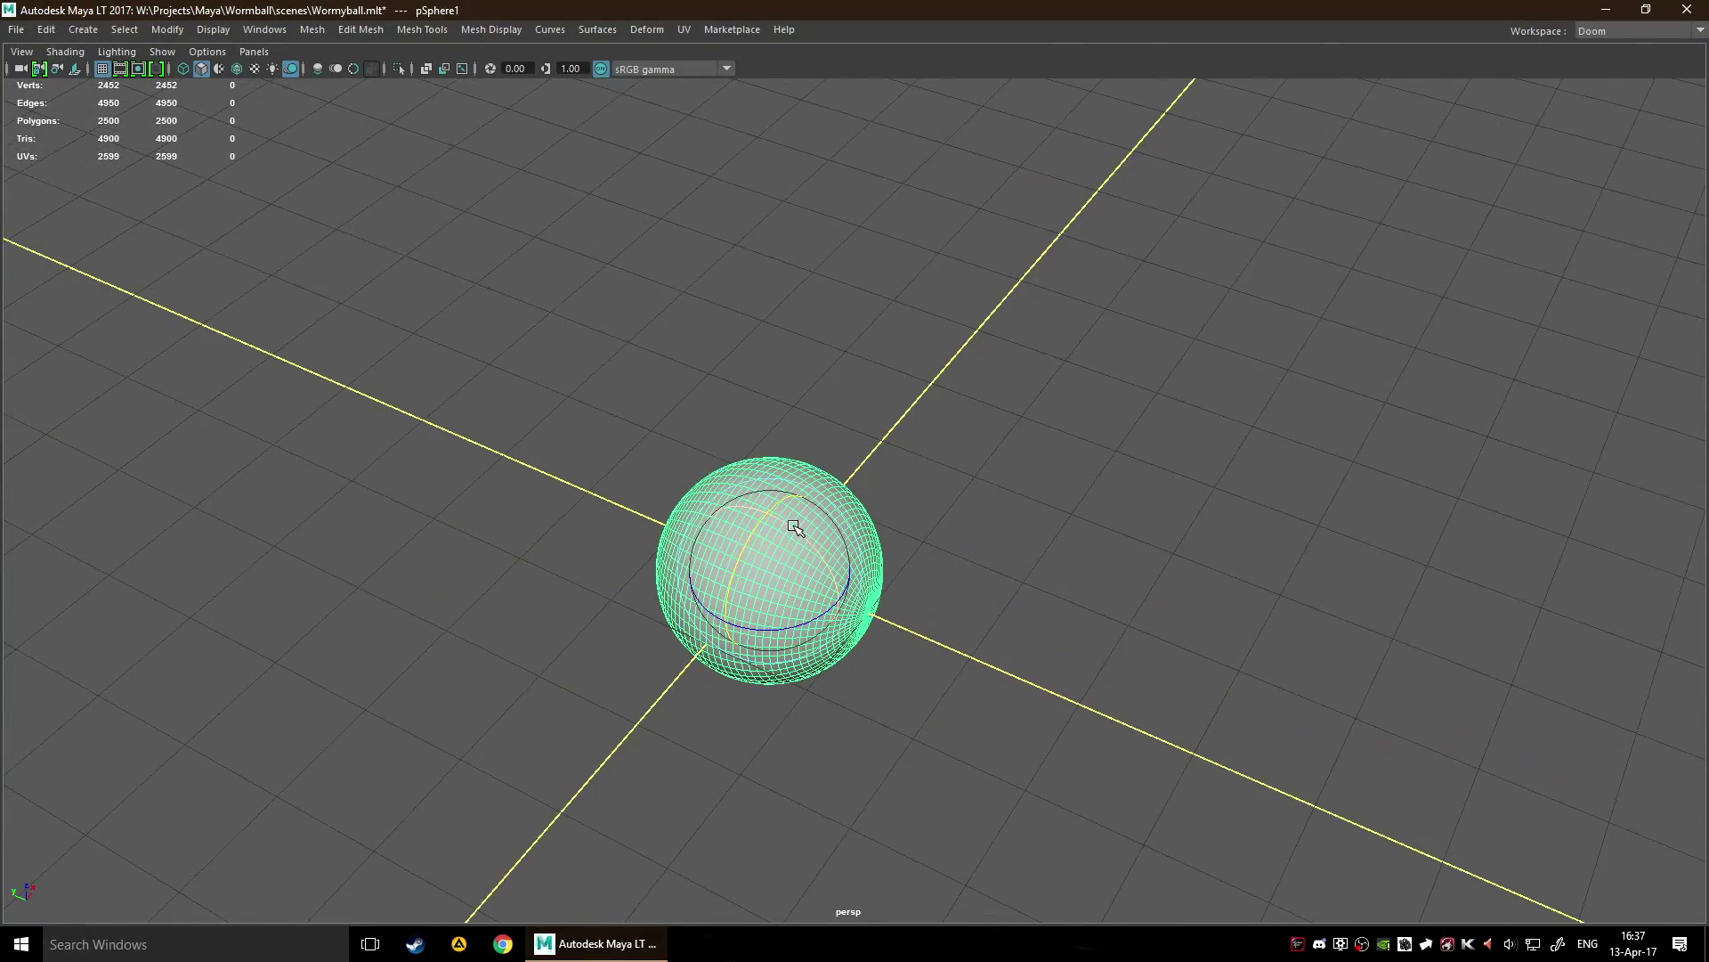
{"action": "key", "text": "ctrl+a"}
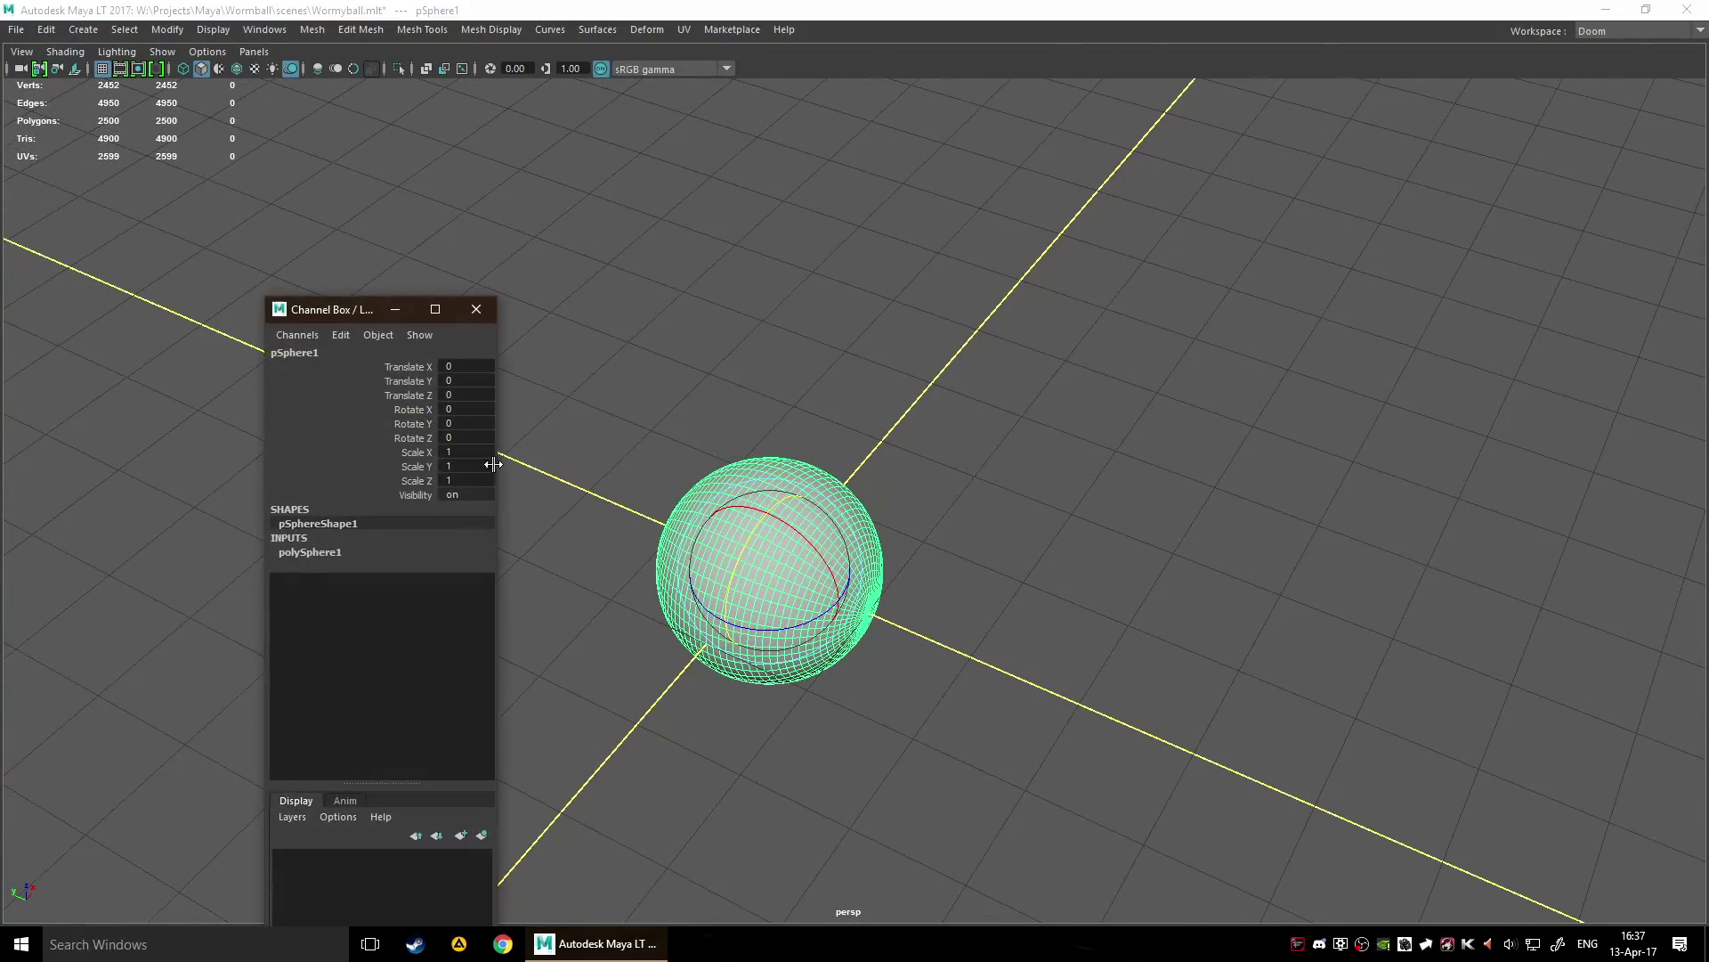
{"action": "left_click", "coordinate": [459, 406]}
{"action": "key", "text": "Return"}
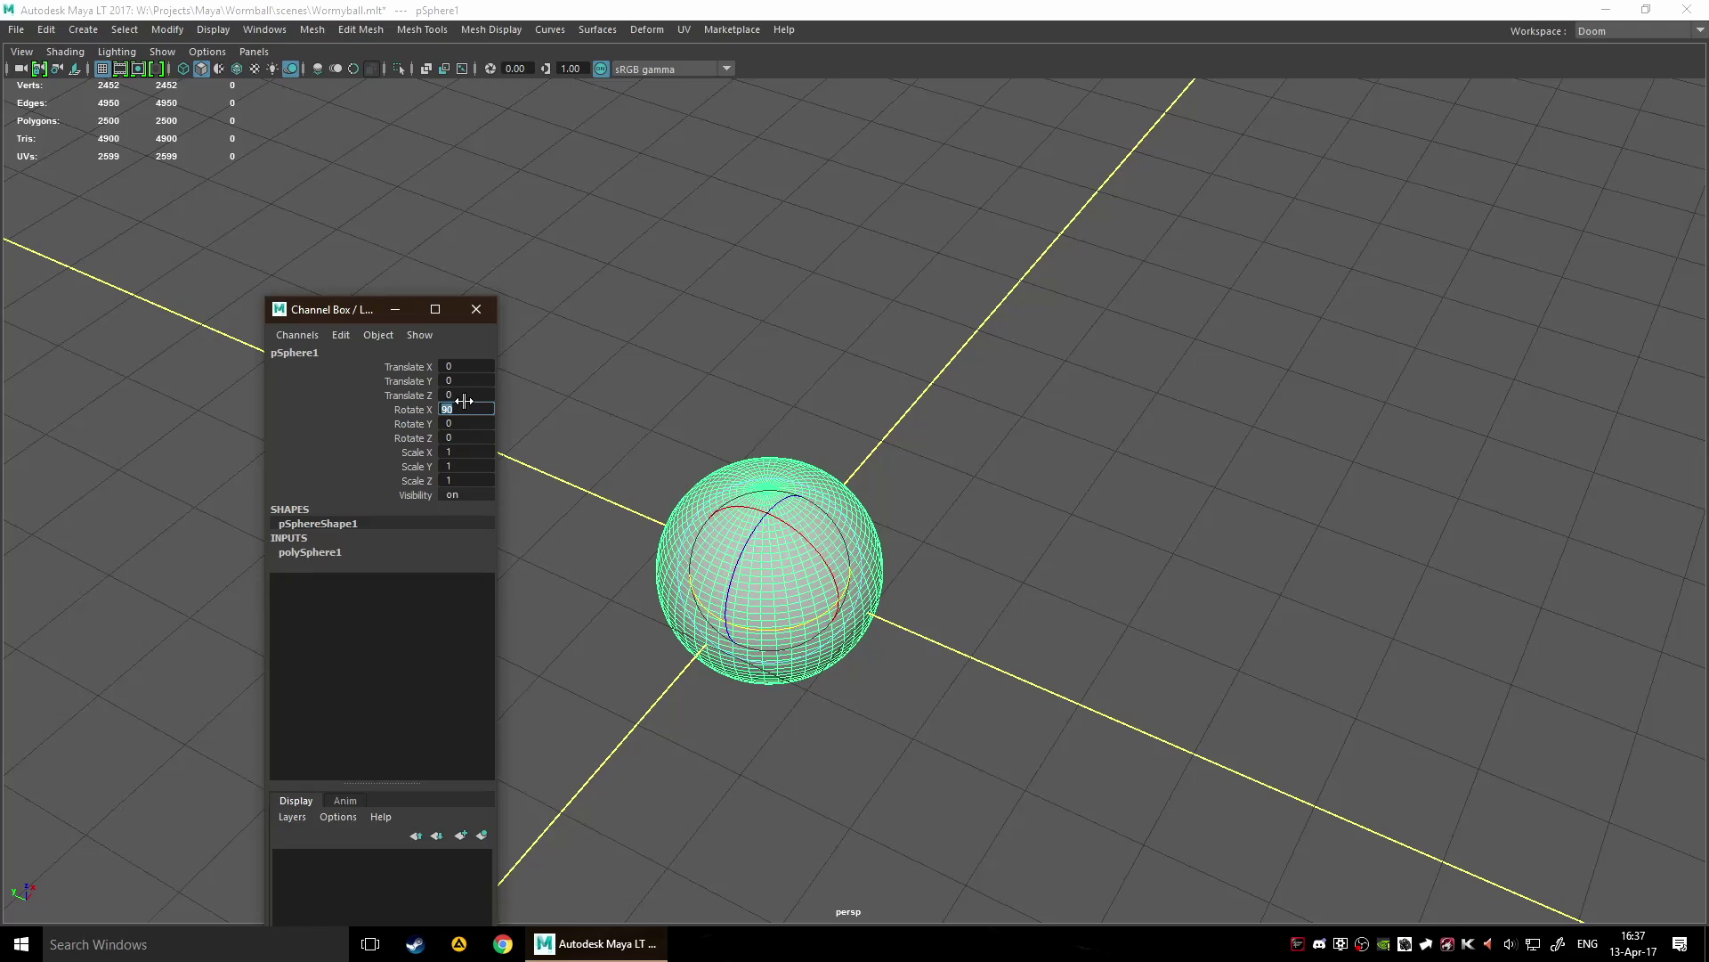
{"action": "left_click", "coordinate": [476, 309]}
{"action": "left_click", "coordinate": [1049, 431]}
{"action": "left_click_drag", "start_coordinate": [1050, 431], "coordinate": [984, 572], "text": "alt"}
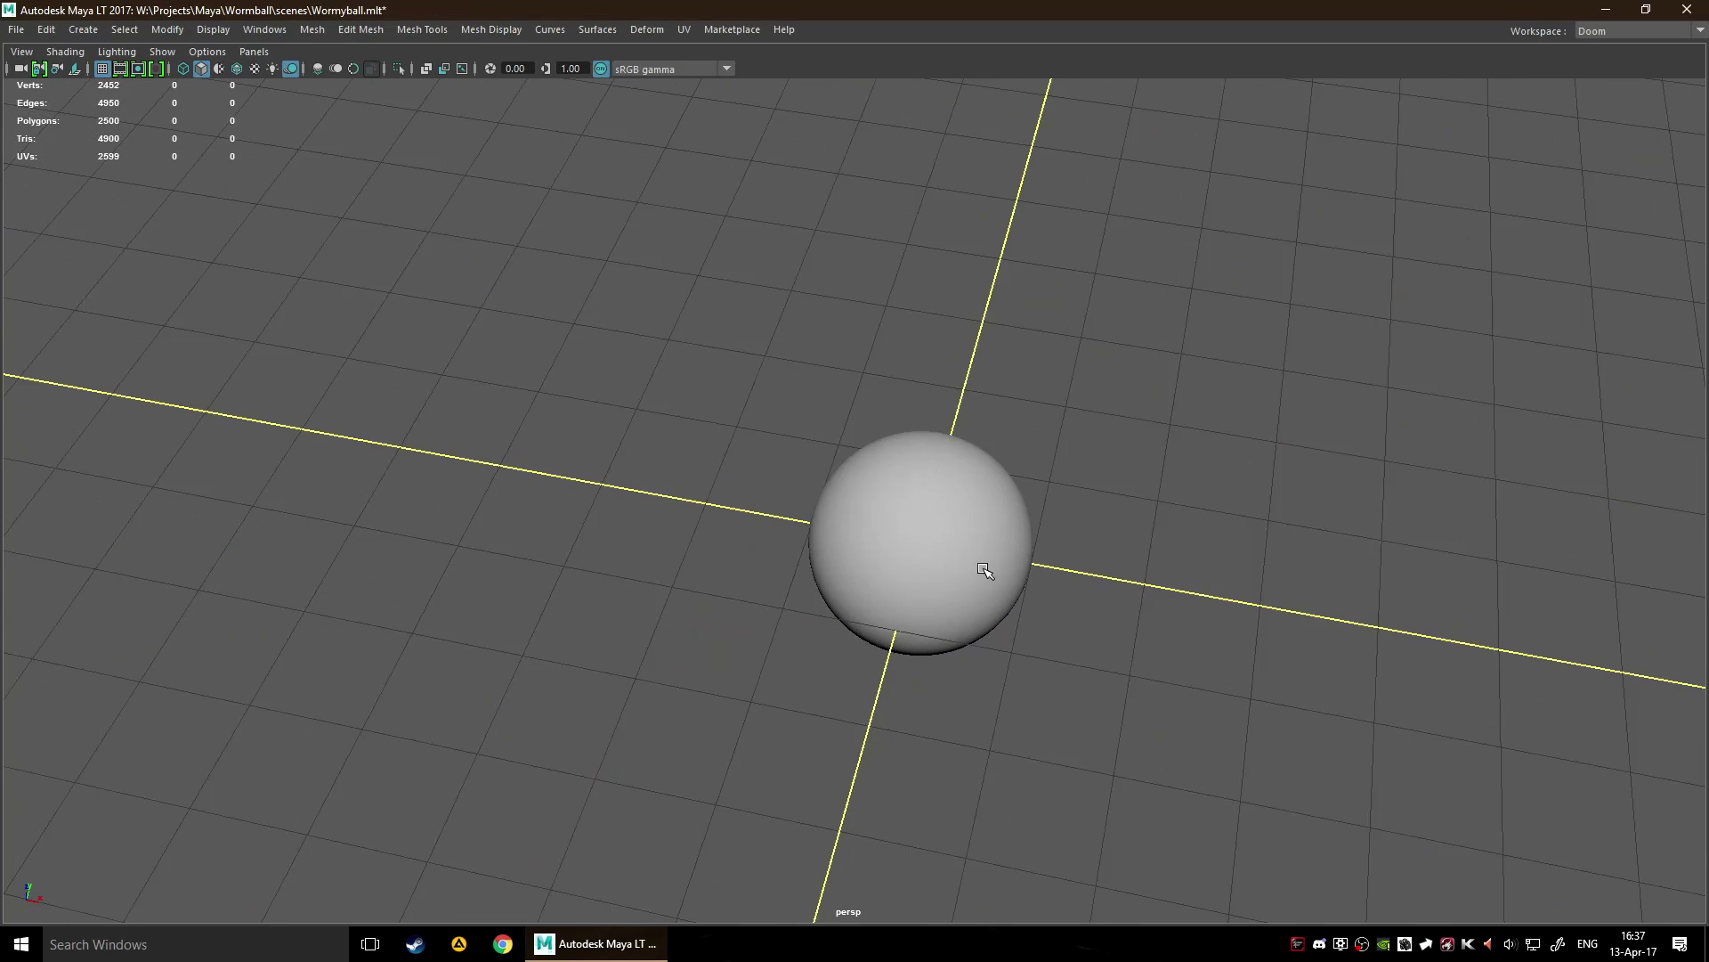
Move the sphere straight up so it sits above the grid, and deselect it.
{"action": "left_click", "coordinate": [983, 561]}
{"action": "key", "text": "w"}
{"action": "left_click_drag", "start_coordinate": [939, 503], "coordinate": [1293, 355], "text": "alt"}
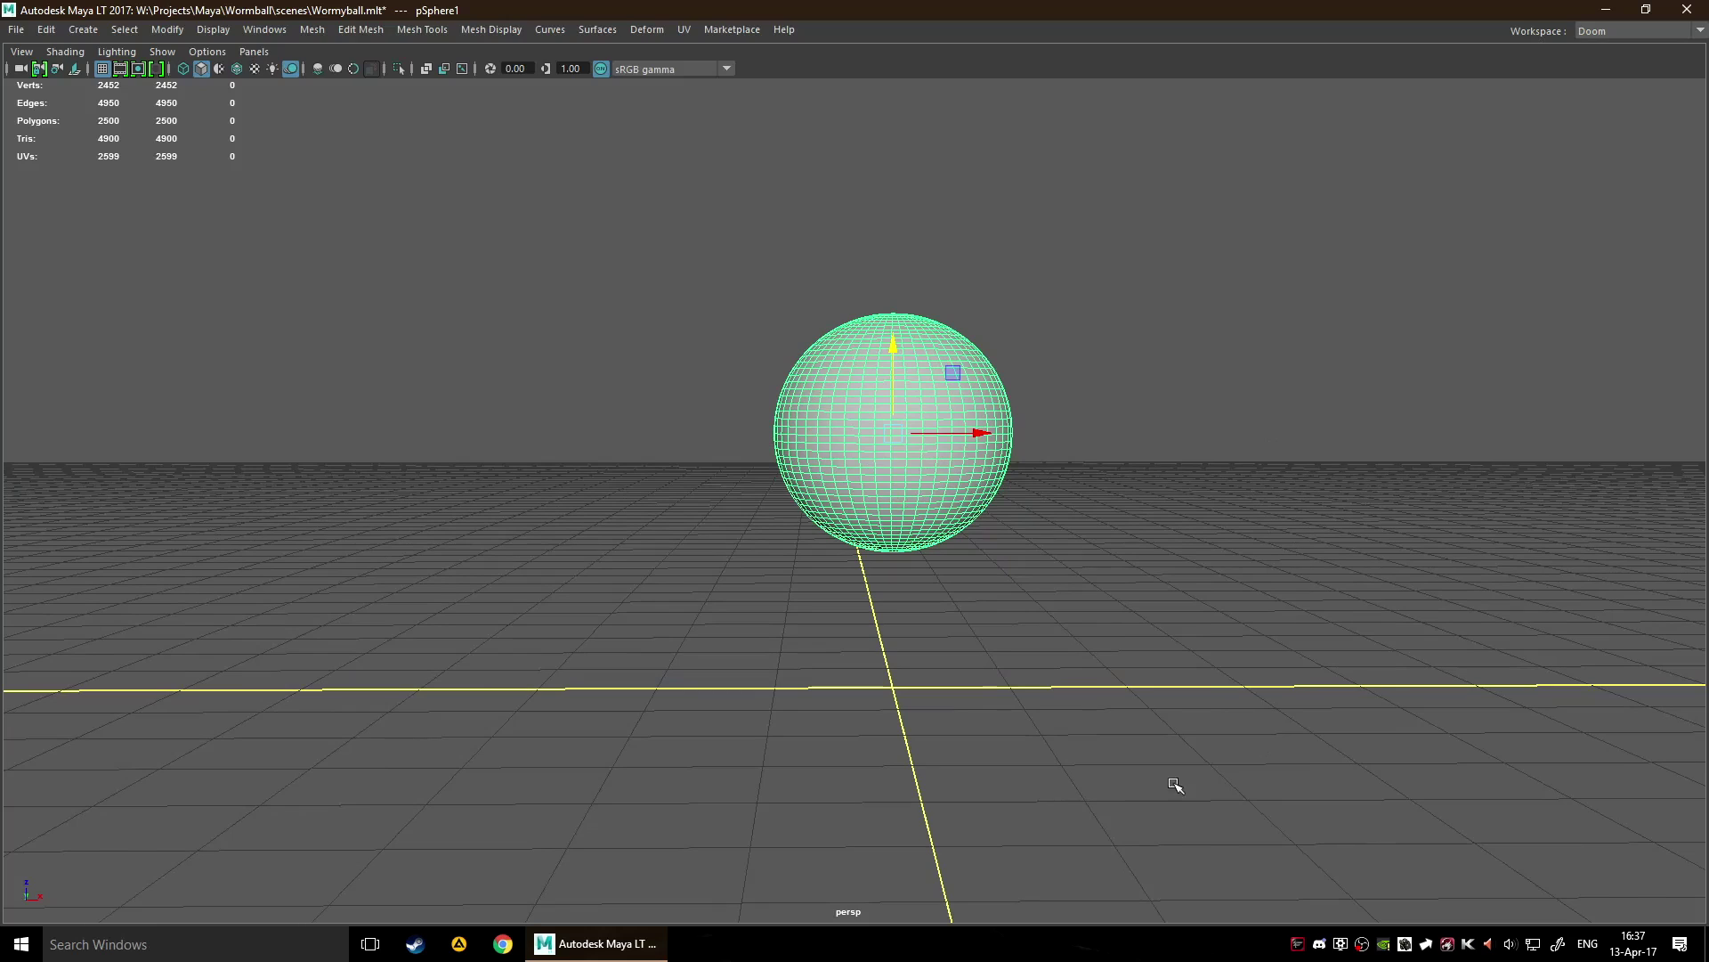
{"action": "left_click", "coordinate": [1045, 484]}
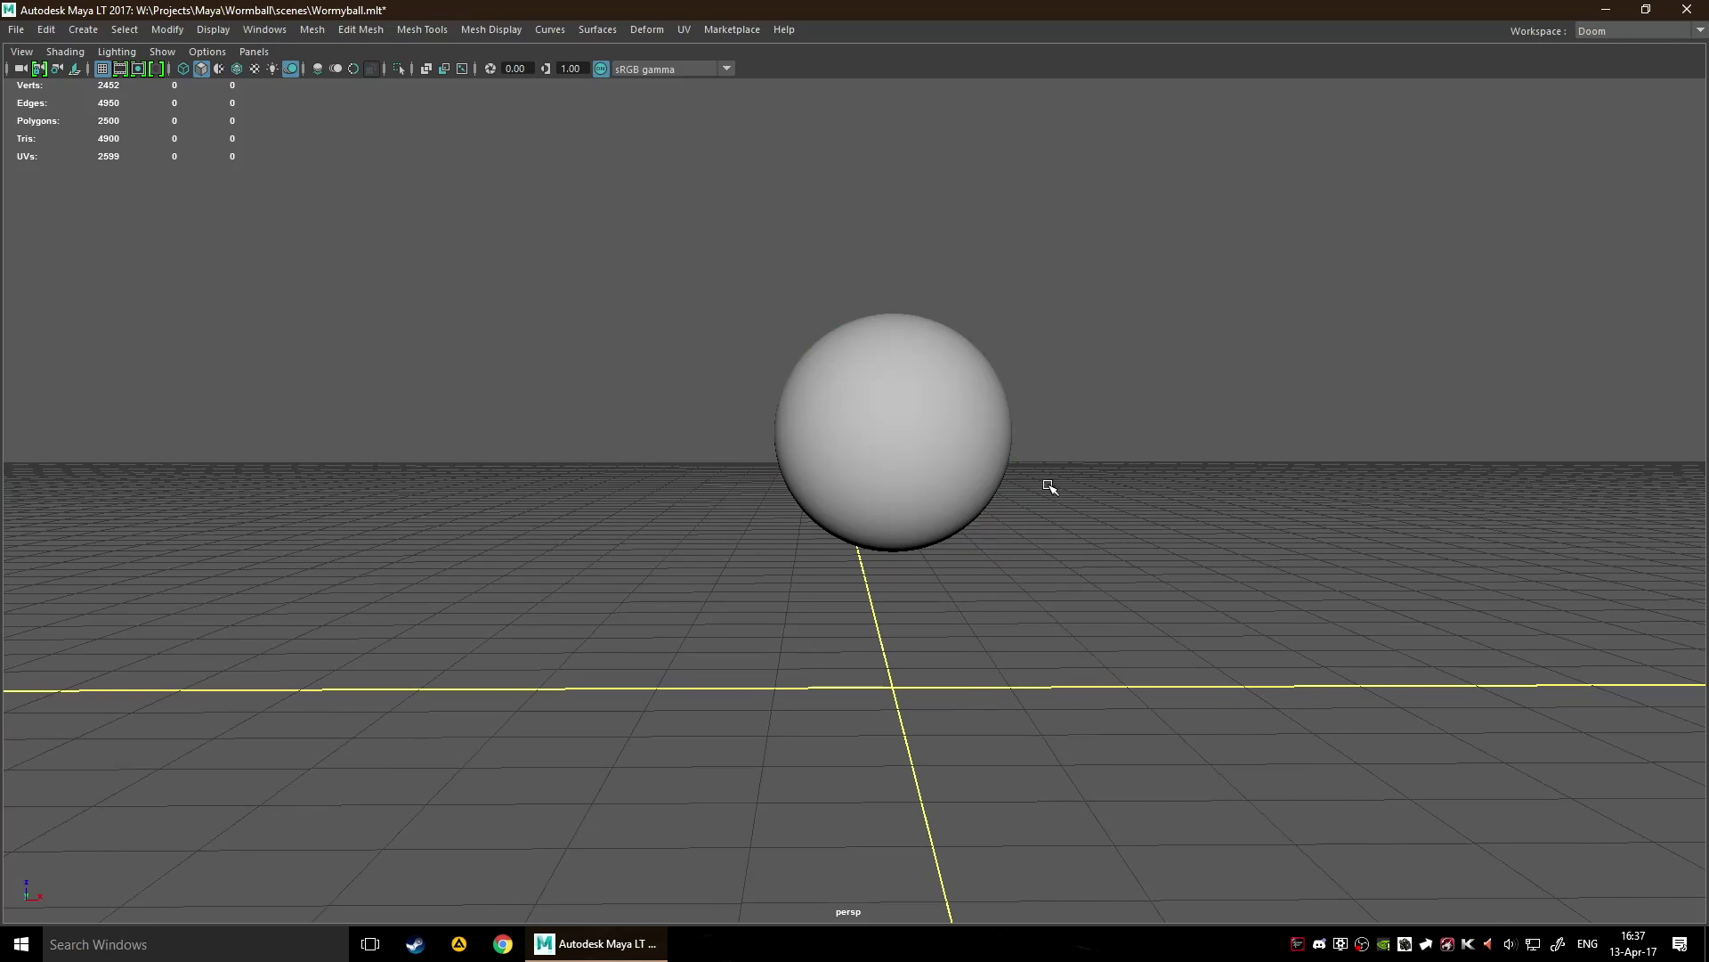
Select the sphere and activate the Sculpt Tool on it.
{"action": "left_click", "coordinate": [903, 427]}
{"action": "key", "text": "space"}
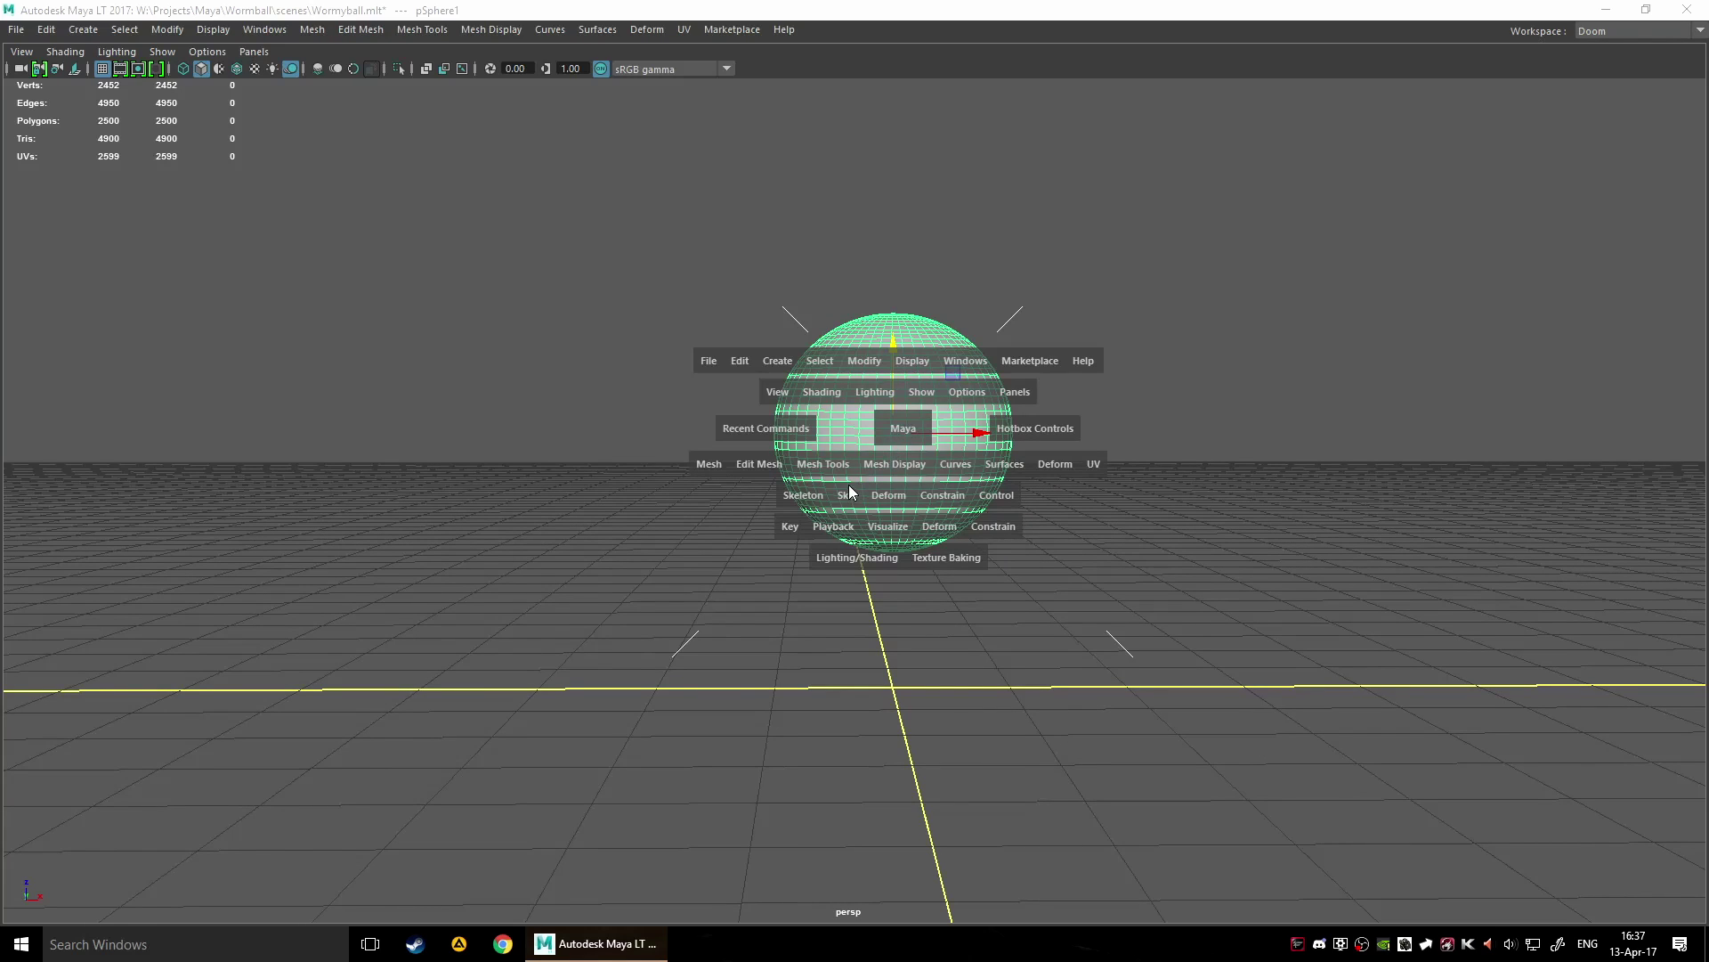
{"action": "left_click", "coordinate": [819, 466]}
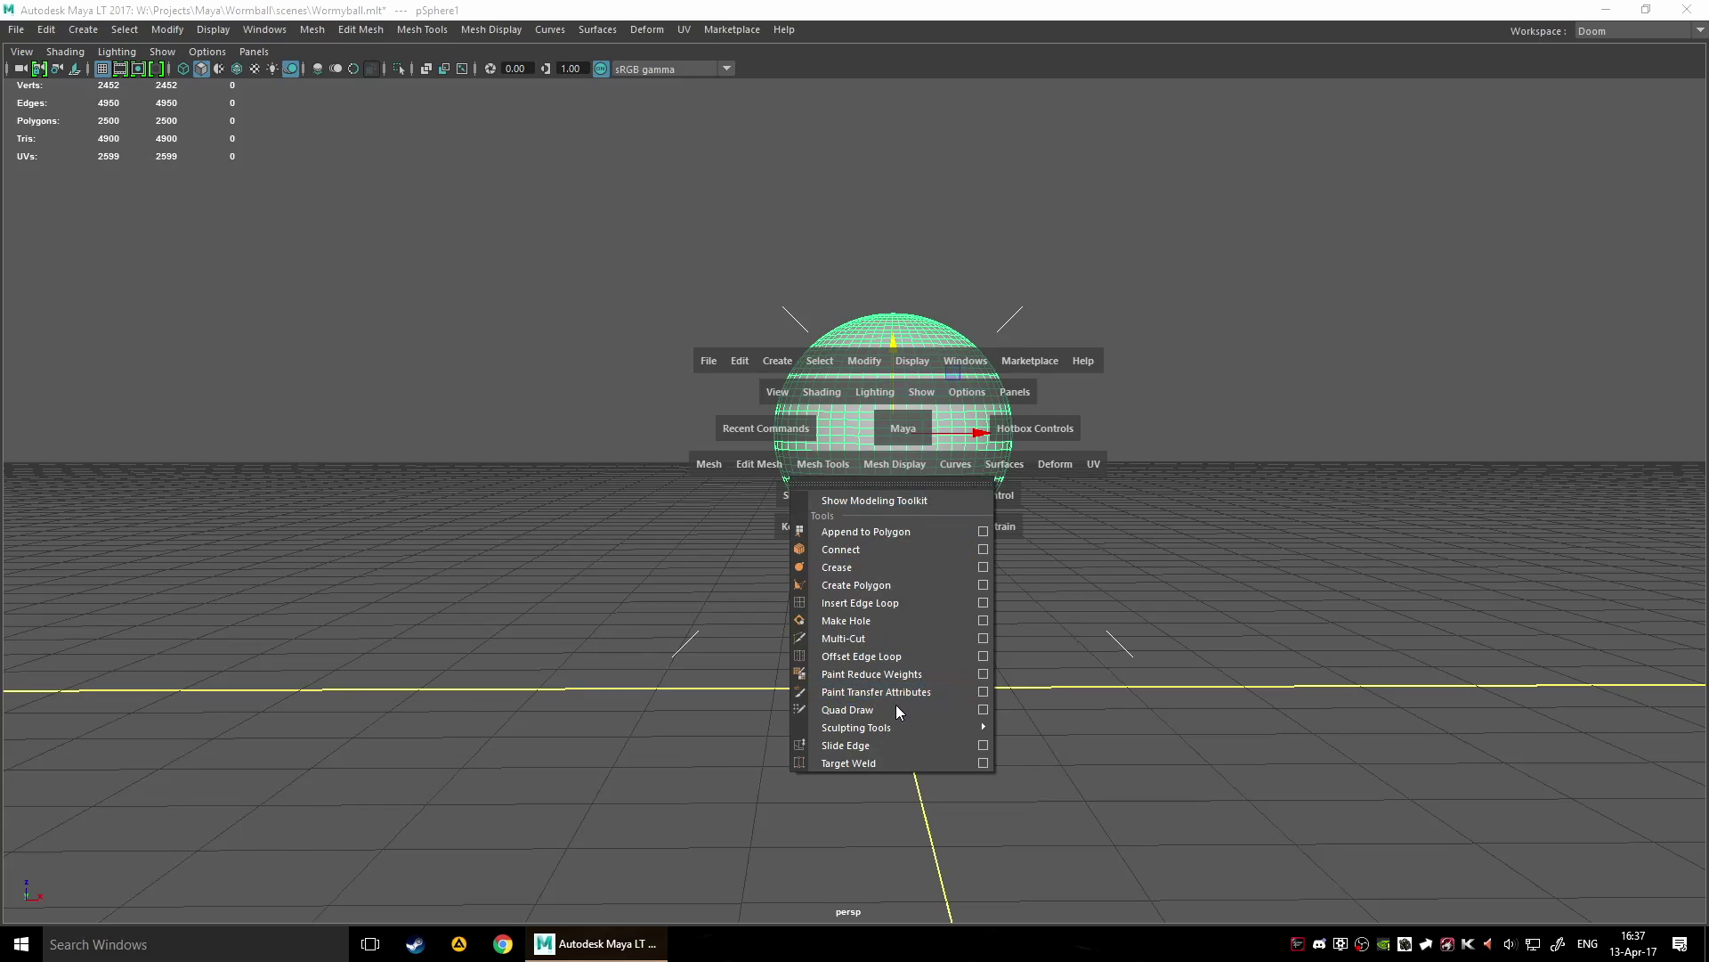
{"action": "mouse_move", "coordinate": [908, 725]}
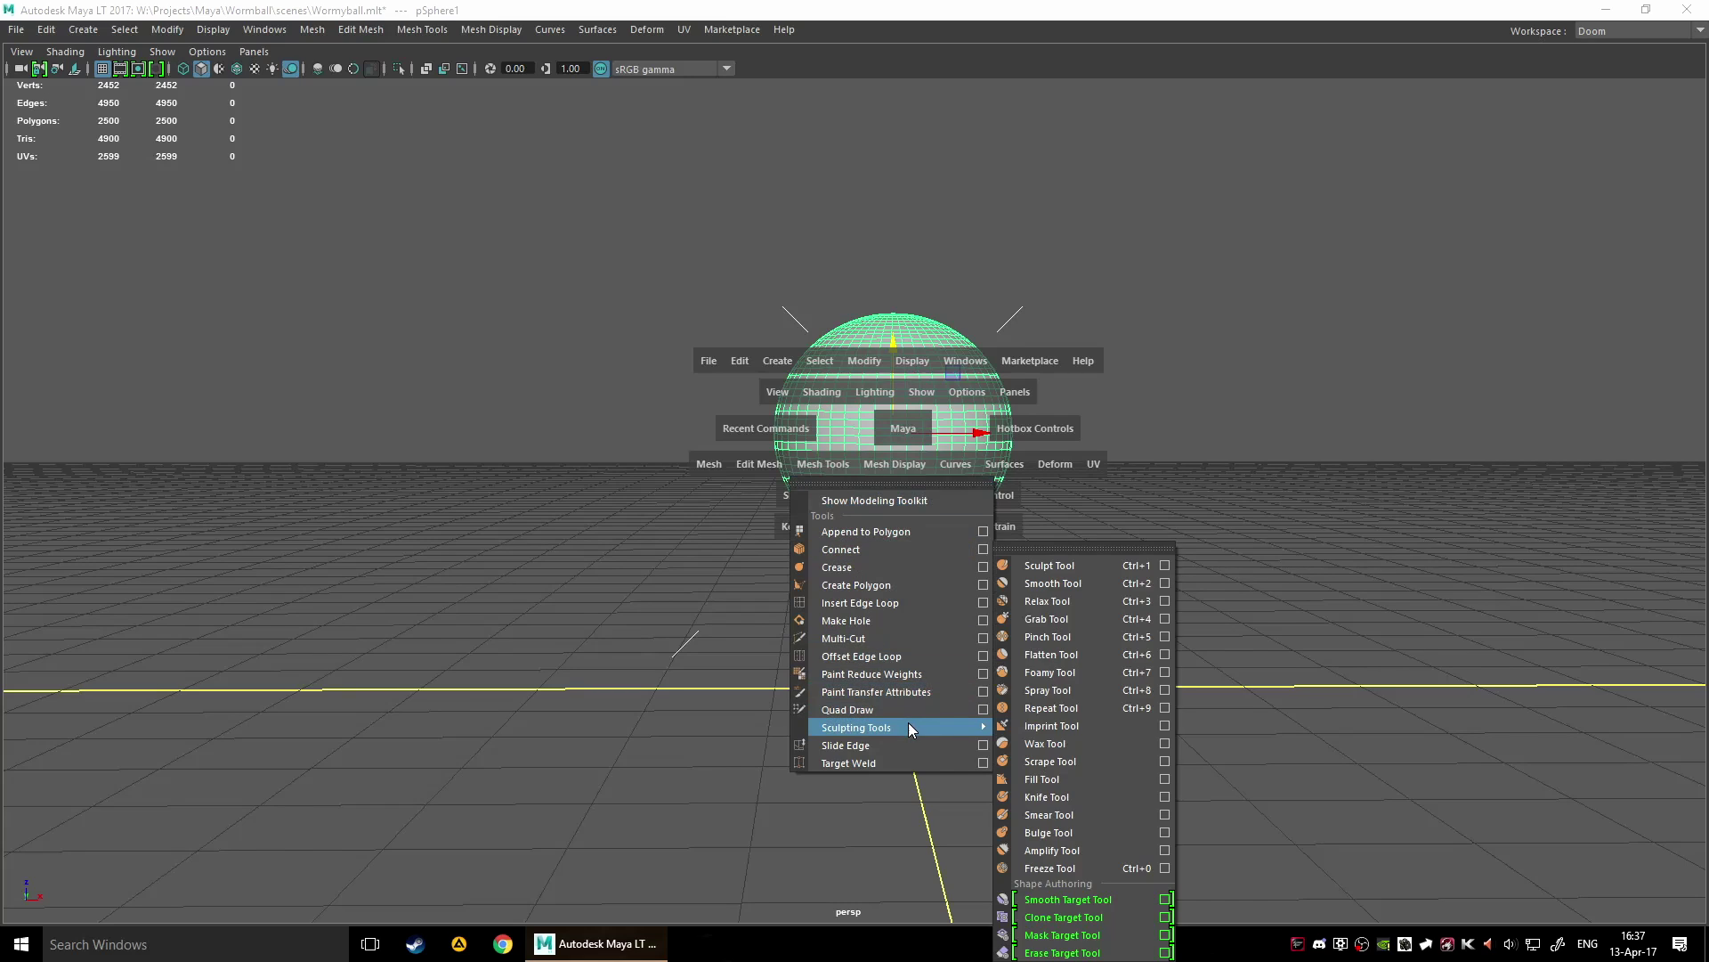
{"action": "left_click", "coordinate": [1057, 574]}
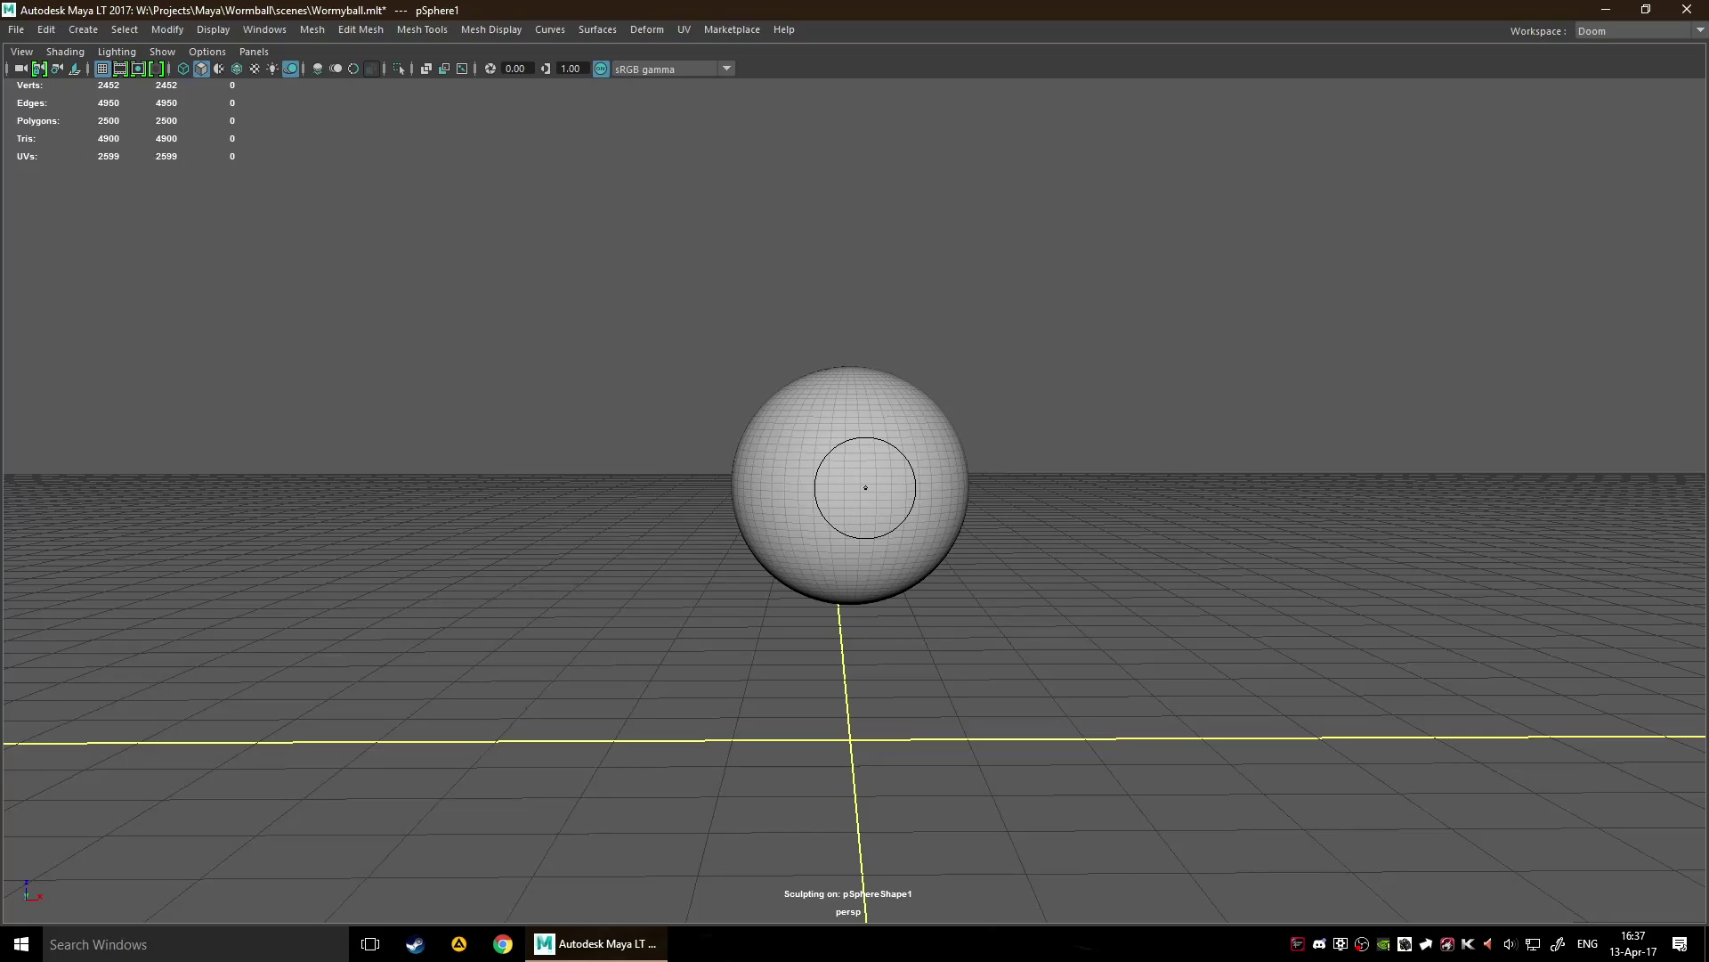
Shrink the sculpt brush to a size of about 0.126 and adjust its strength to about 0.322.
{"action": "mouse_move", "coordinate": [865, 487]}
{"action": "left_mouse_down", "text": "alt"}
{"action": "mouse_move", "coordinate": [1050, 523]}
{"action": "mouse_move", "coordinate": [900, 492]}
{"action": "mouse_move", "coordinate": [885, 454]}
{"action": "mouse_move", "coordinate": [867, 455]}
{"action": "left_mouse_up", "text": "alt"}
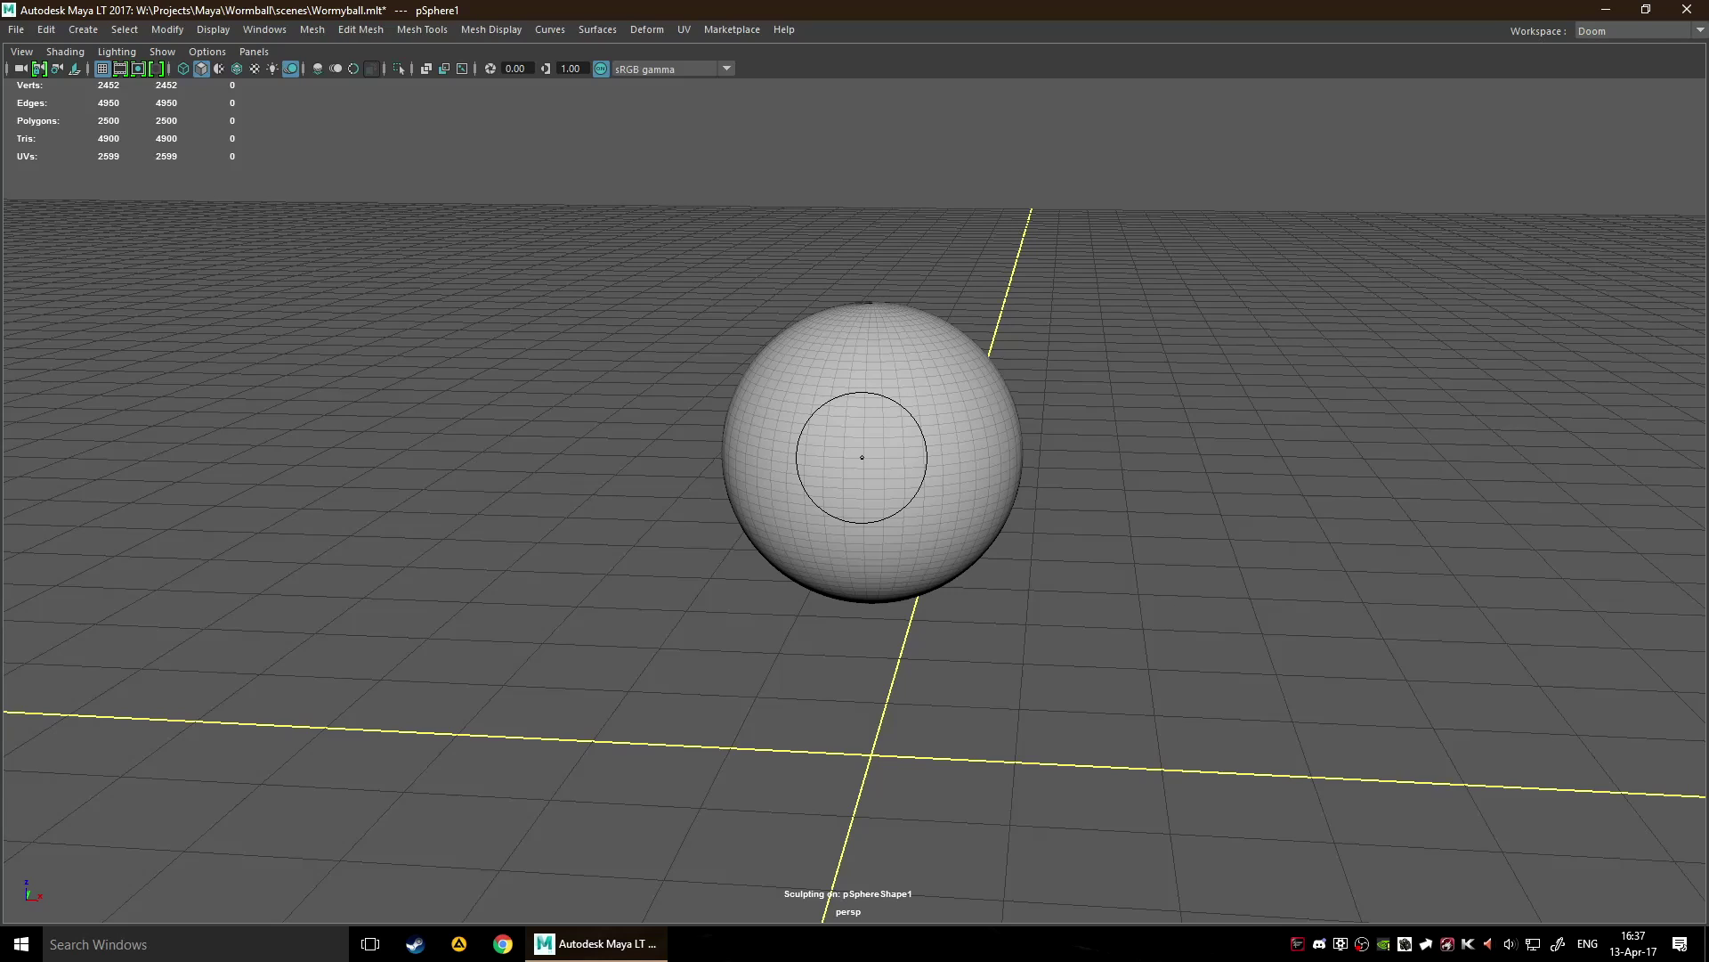
{"action": "scroll", "coordinate": [916, 450], "scroll_direction": "down", "scroll_amount": 2}
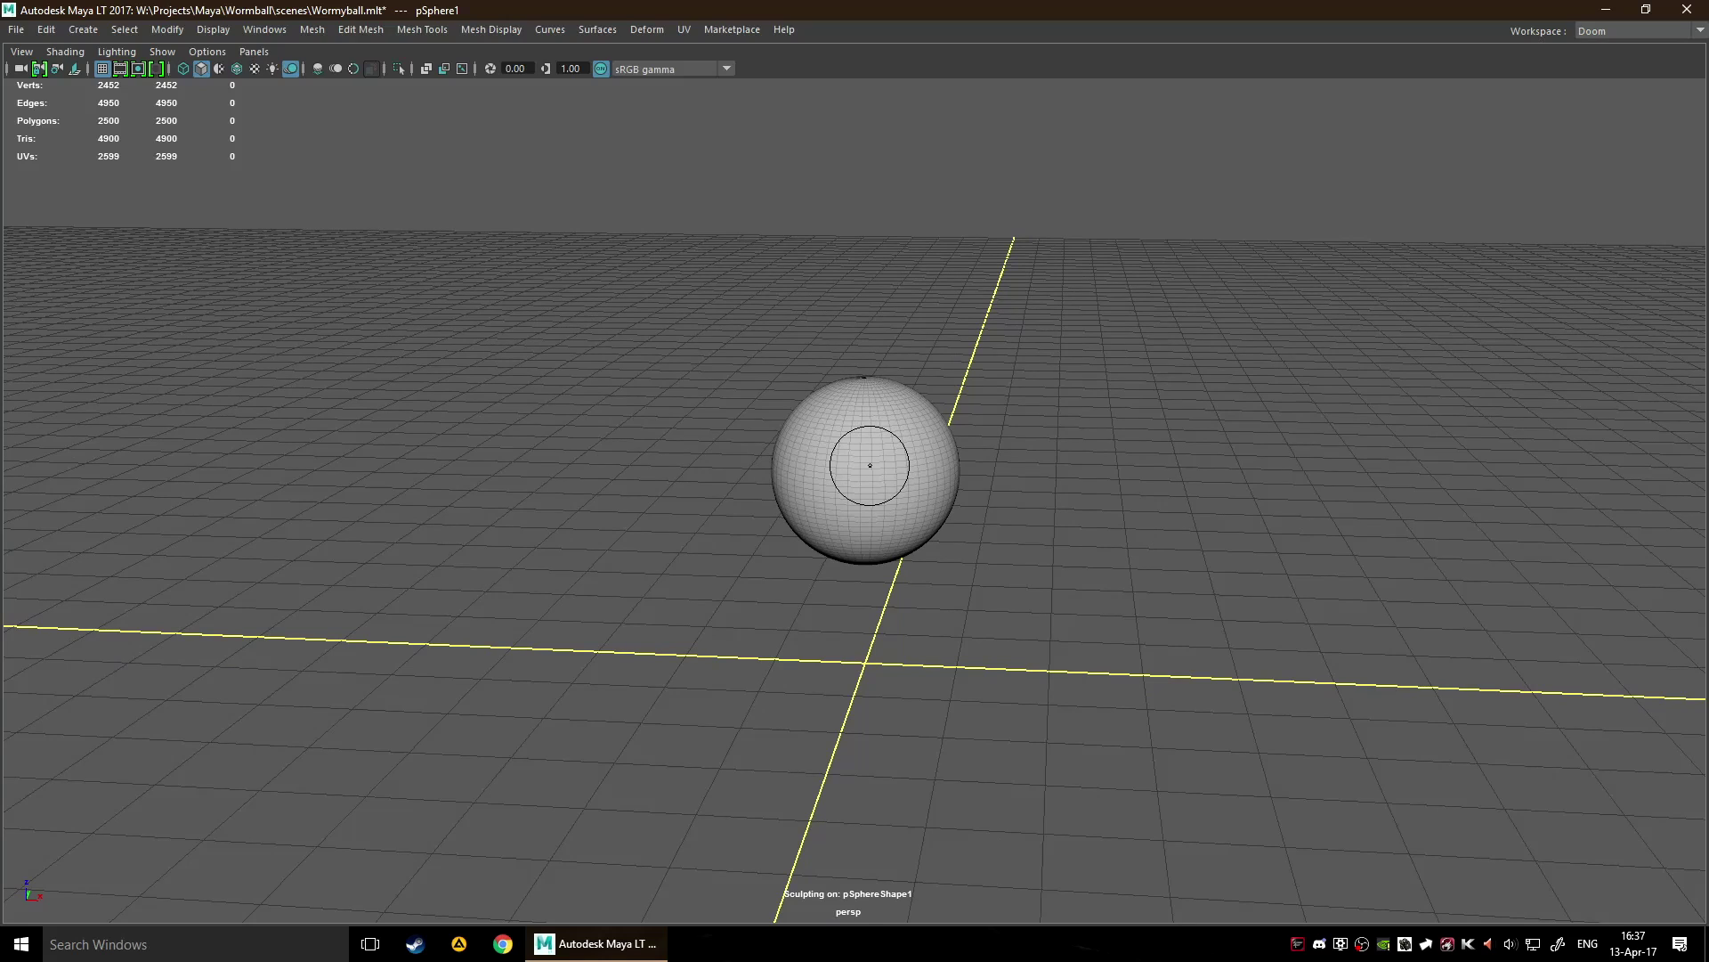
{"action": "mouse_move", "coordinate": [870, 465]}
{"action": "left_mouse_down"}
{"action": "mouse_move", "coordinate": [909, 461]}
{"action": "mouse_move", "coordinate": [877, 464]}
{"action": "mouse_move", "coordinate": [933, 410]}
{"action": "mouse_move", "coordinate": [810, 437]}
{"action": "mouse_move", "coordinate": [880, 505]}
{"action": "left_mouse_up"}
{"action": "mouse_move", "coordinate": [867, 381]}
{"action": "left_mouse_down"}
{"action": "mouse_move", "coordinate": [868, 641]}
{"action": "mouse_move", "coordinate": [826, 309]}
{"action": "left_mouse_up"}
{"action": "left_click_drag", "start_coordinate": [820, 194], "coordinate": [839, 643]}
Show the Sculpt Tool's settings and turn on Steady Stroke with a distance of 4.
{"action": "key", "text": "t"}
{"action": "left_click_drag", "start_coordinate": [397, 255], "coordinate": [374, 178]}
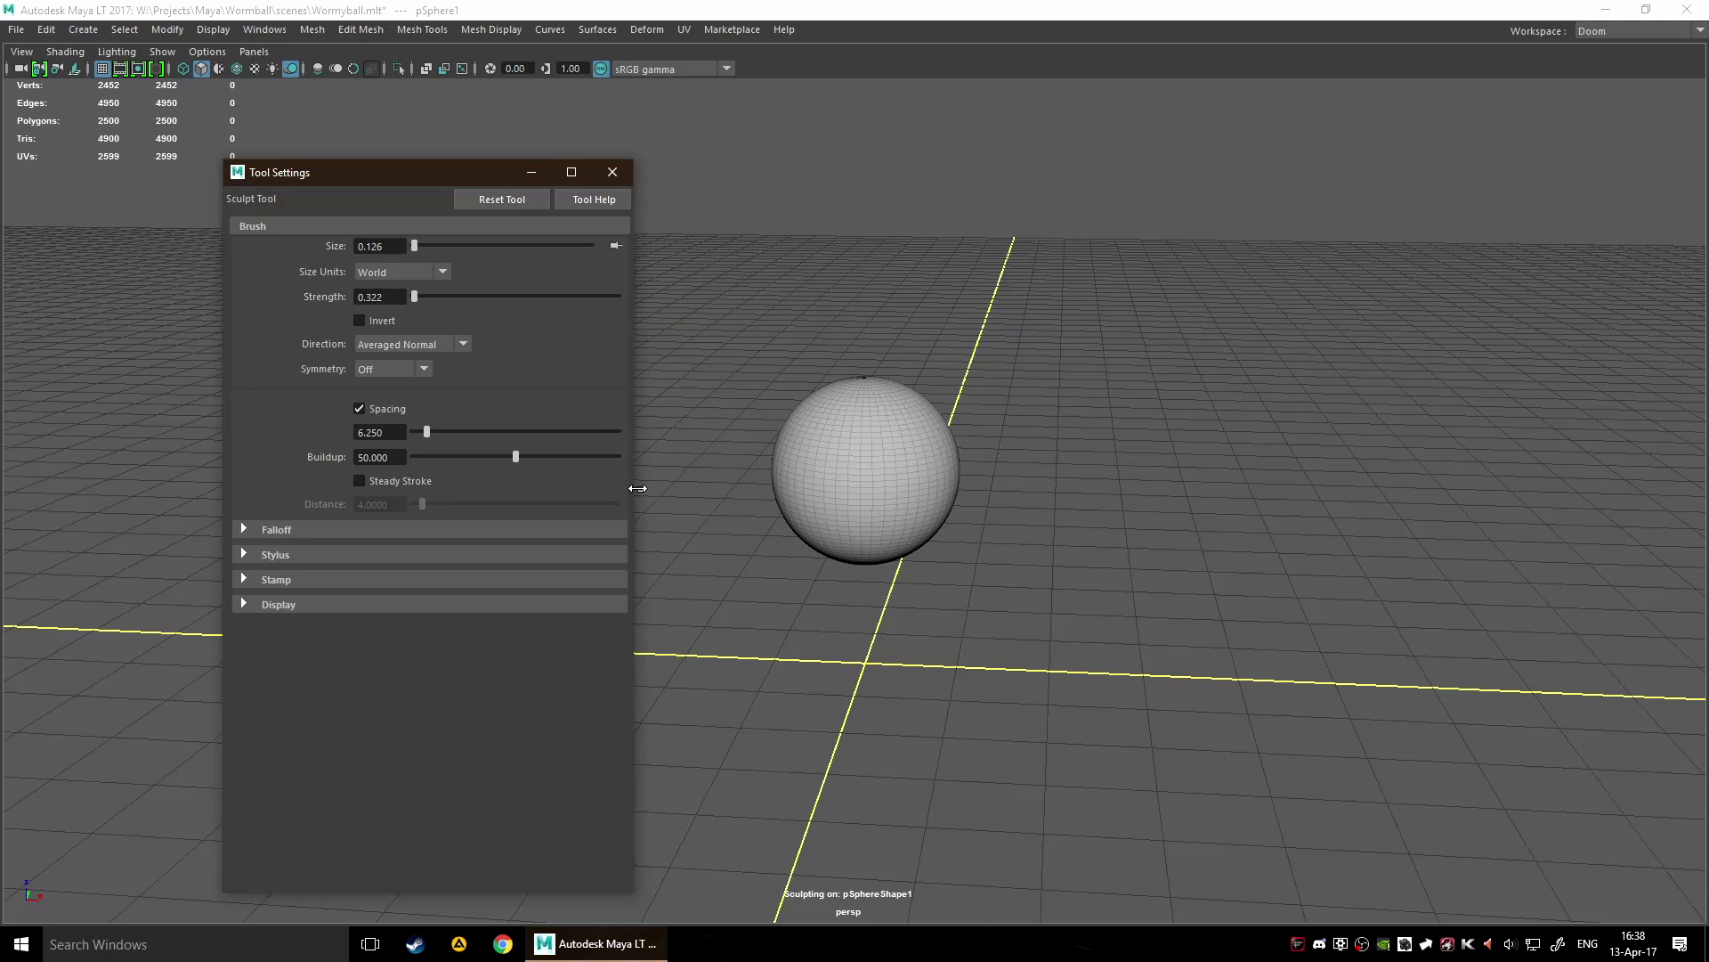
{"action": "left_click", "coordinate": [360, 481]}
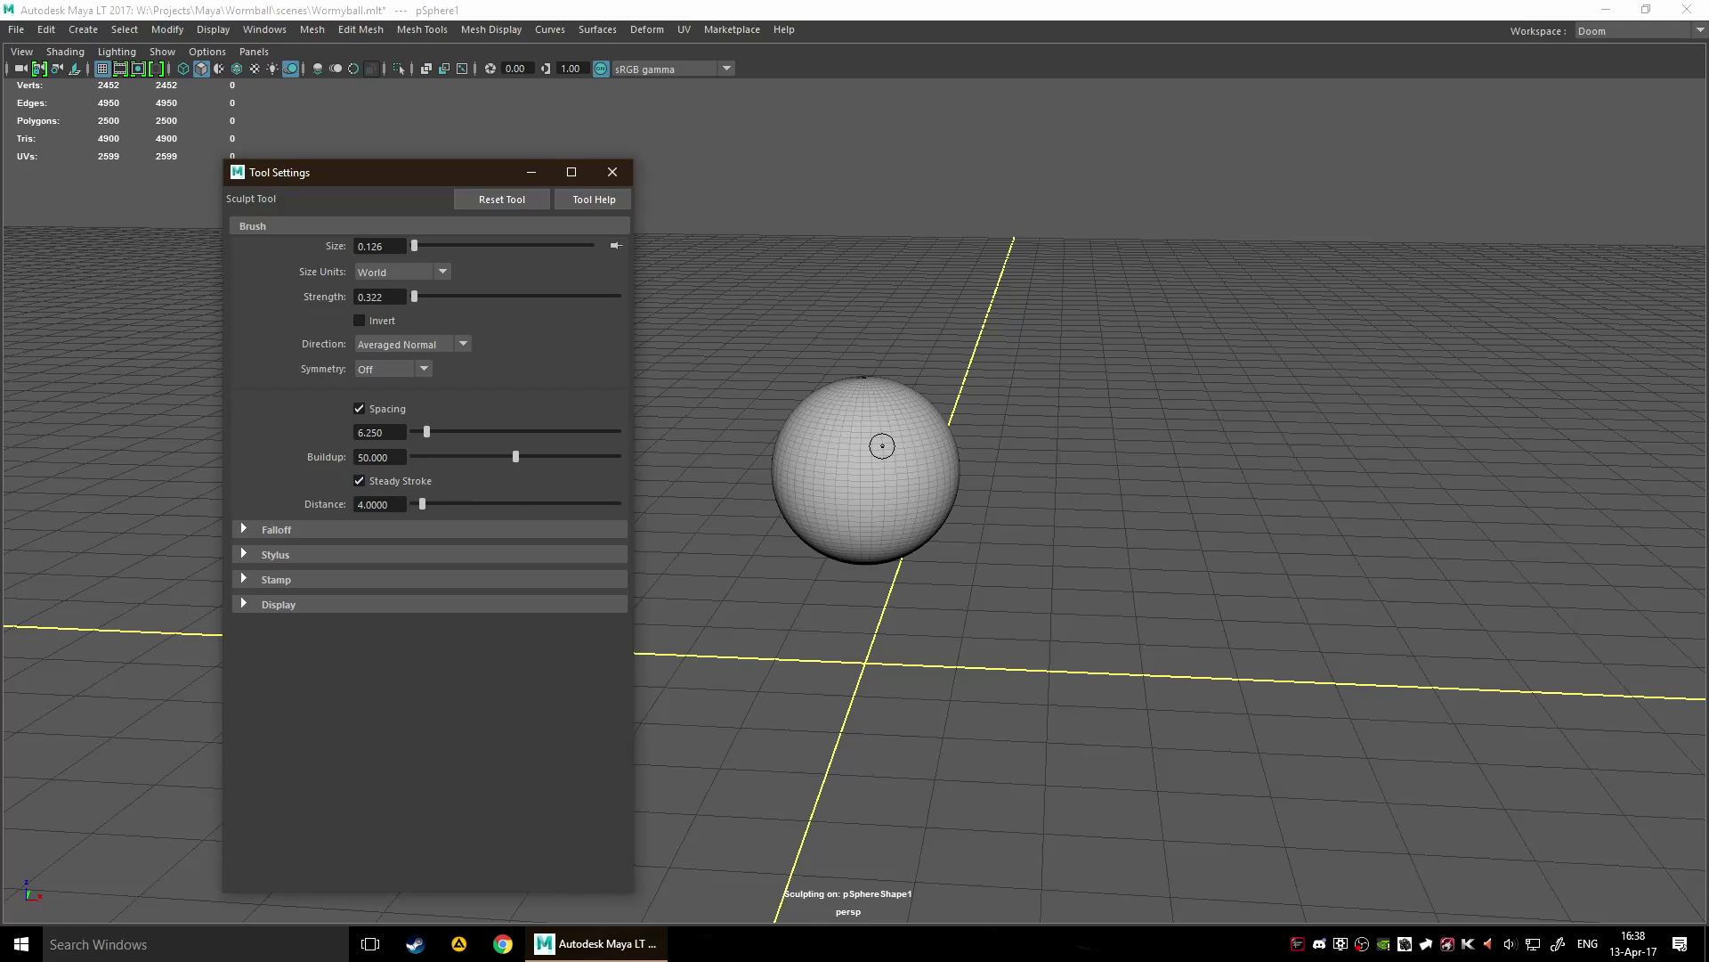
{"action": "scroll", "coordinate": [878, 445], "scroll_direction": "up", "scroll_amount": 5}
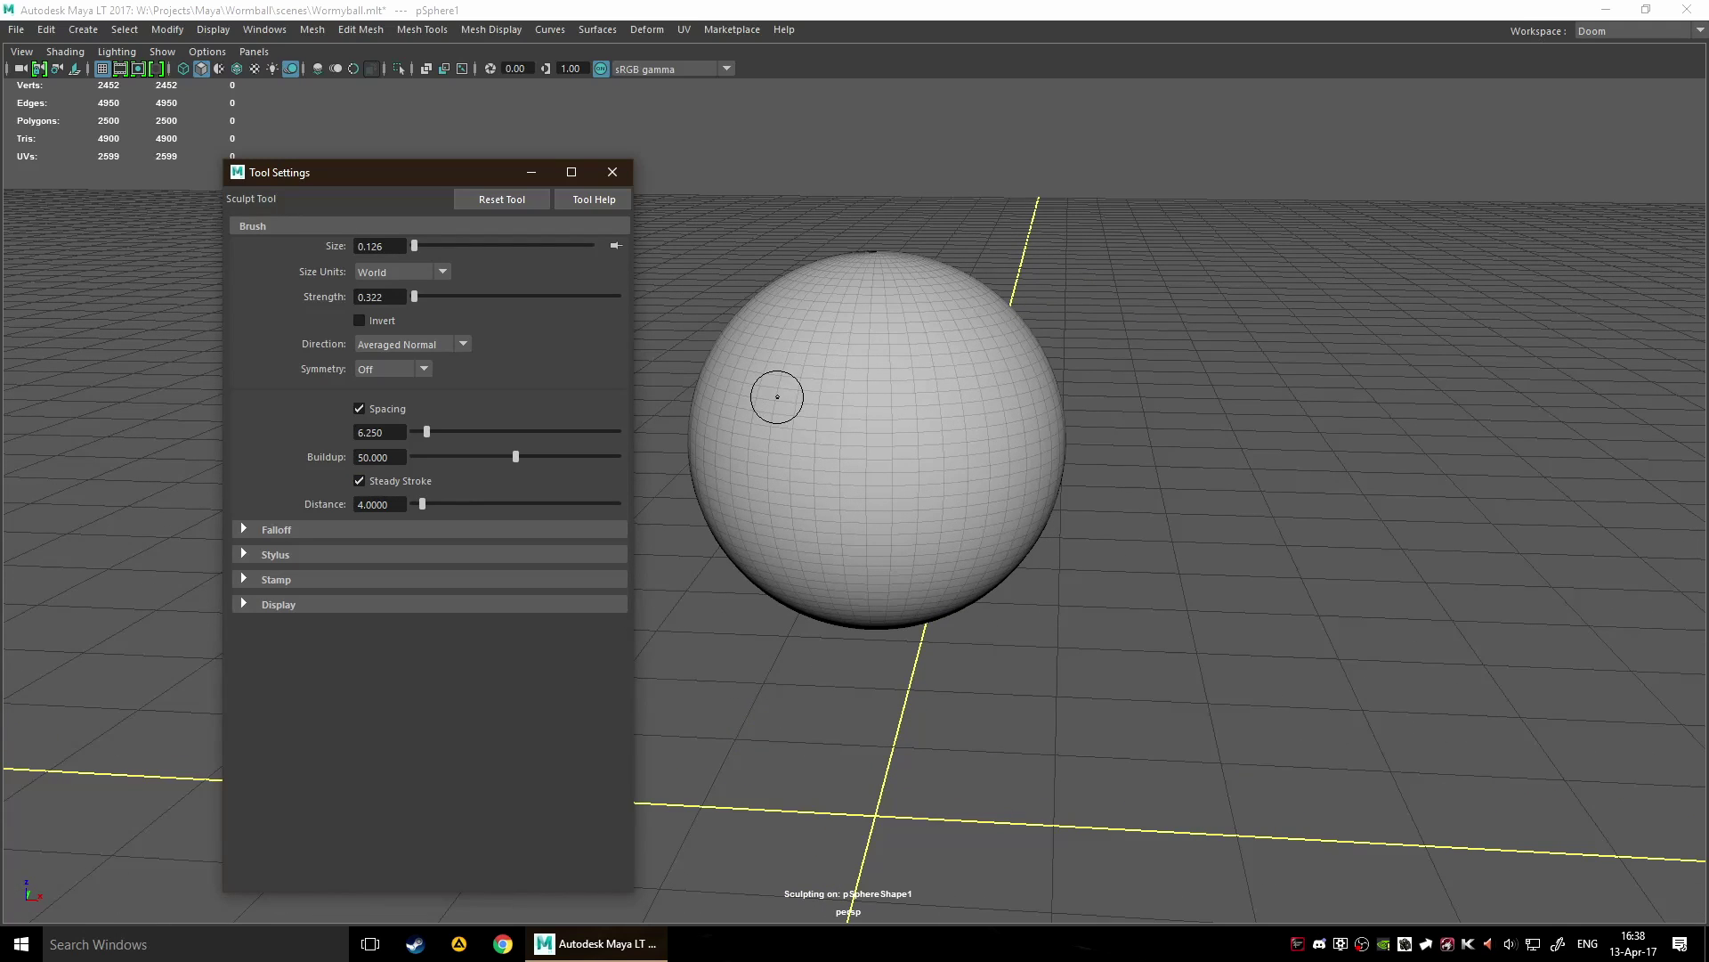
{"action": "right_click", "coordinate": [867, 406]}
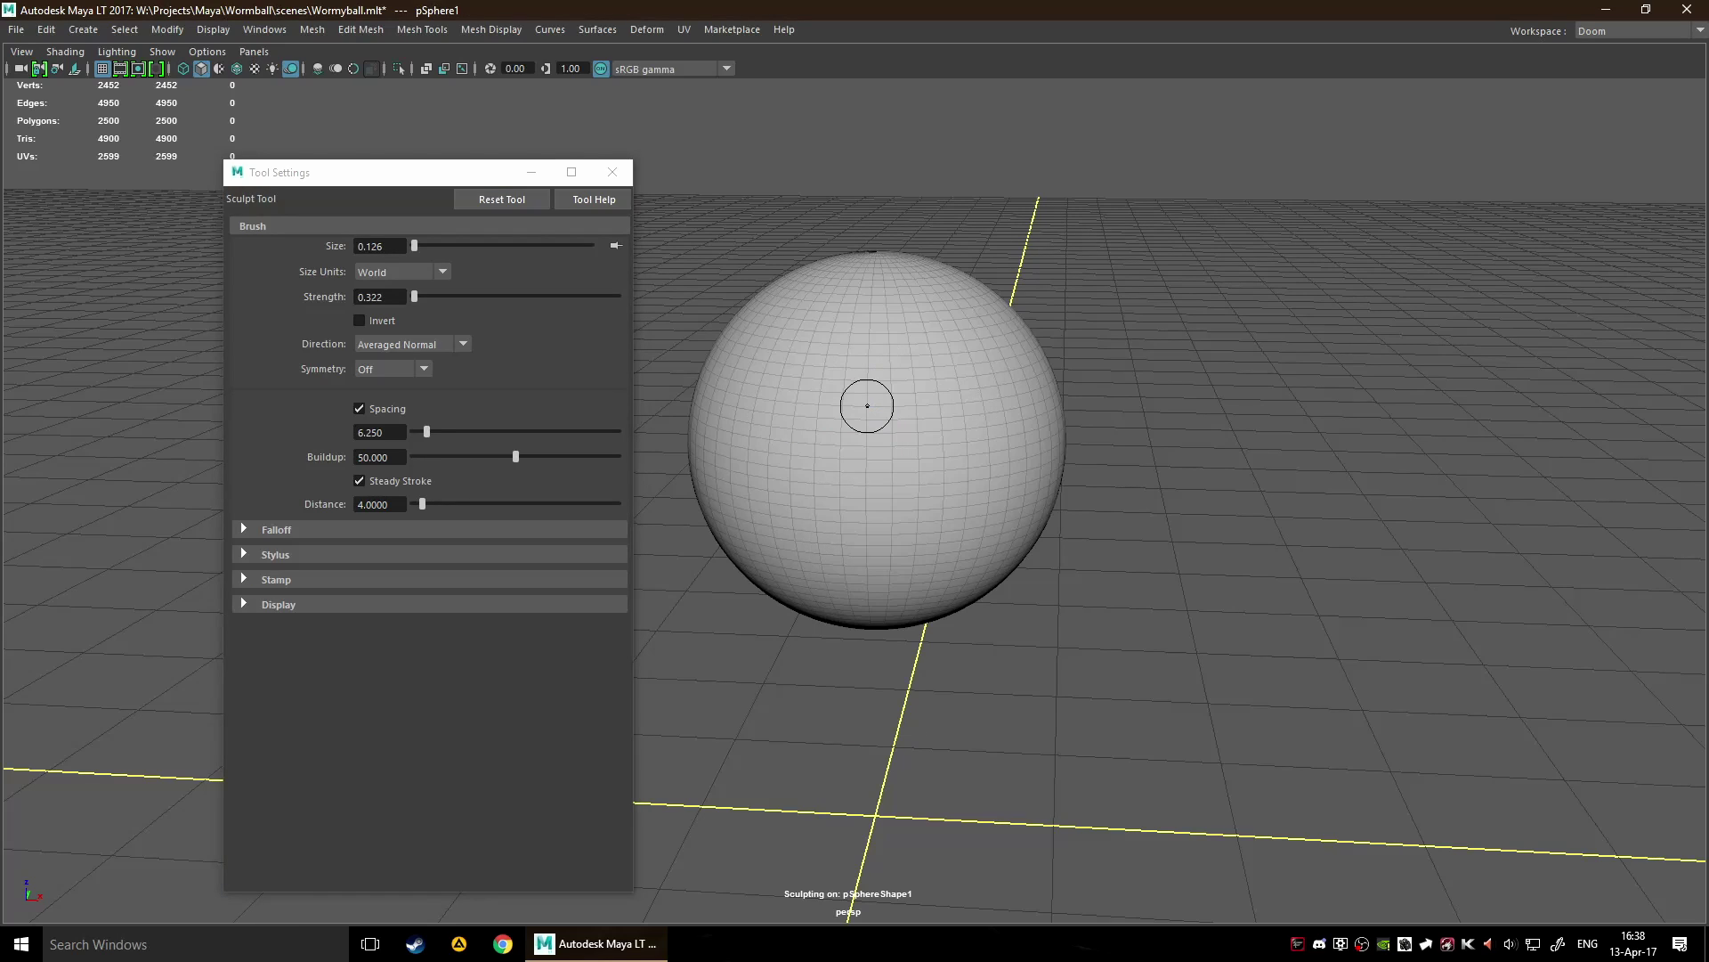
{"action": "right_click", "coordinate": [868, 407]}
{"action": "right_click", "coordinate": [867, 406]}
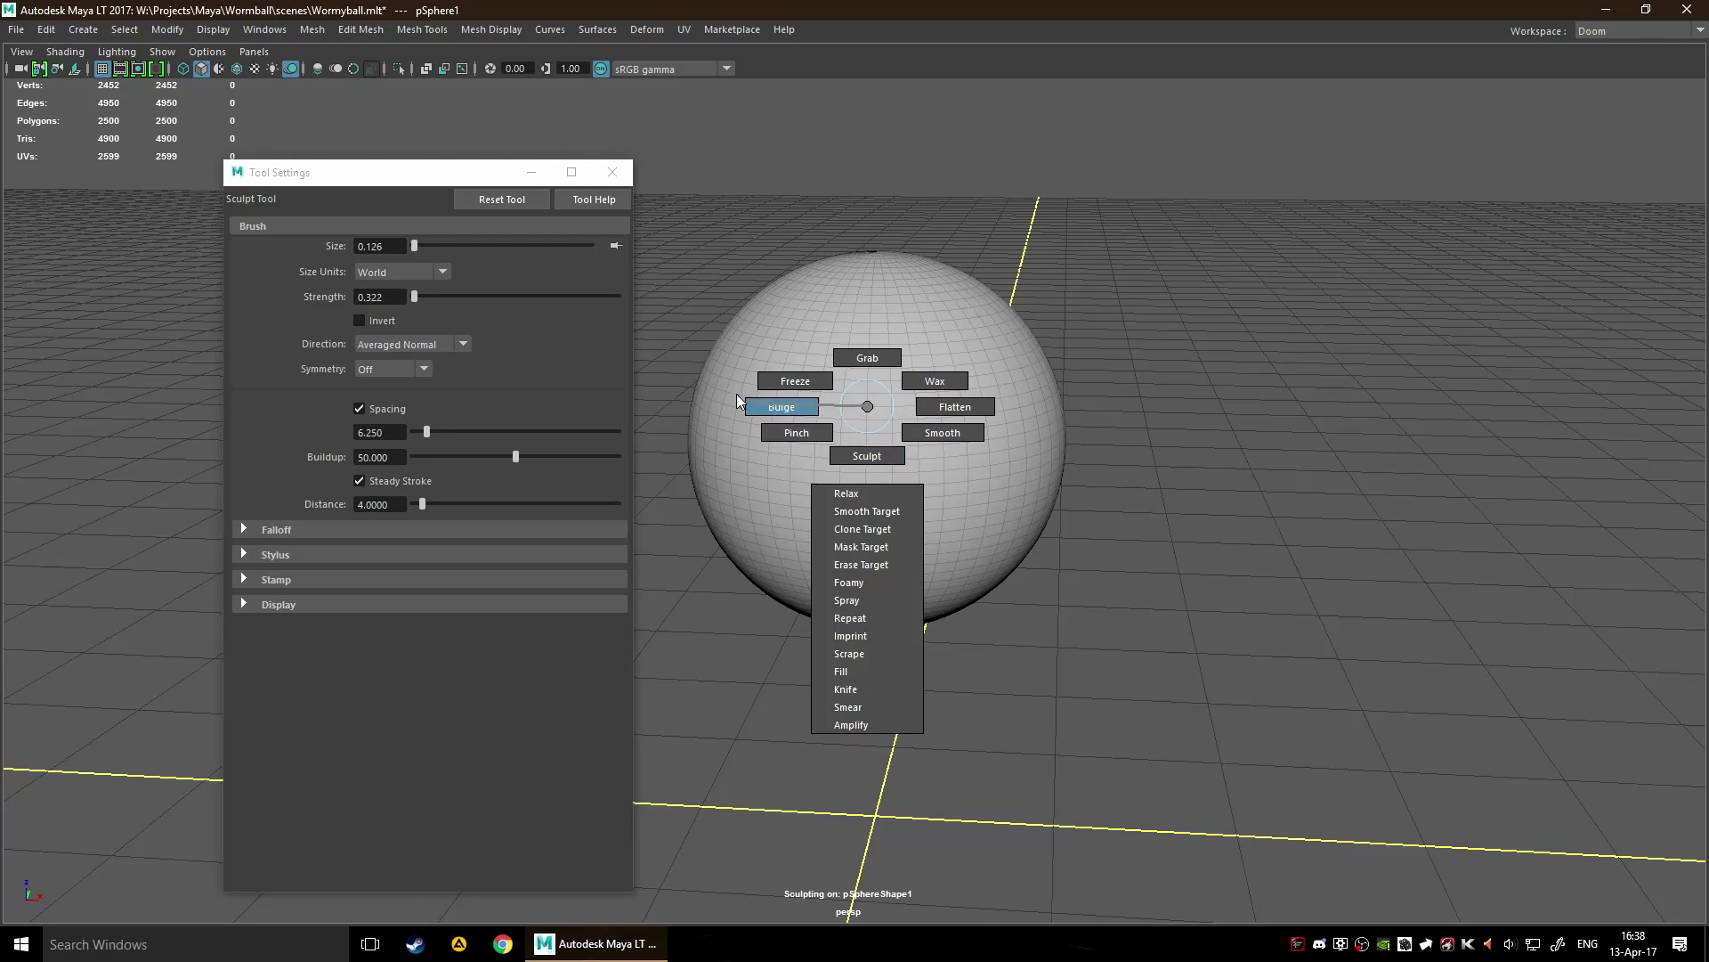
{"action": "right_click_drag", "start_coordinate": [735, 394], "coordinate": [867, 406], "text": "shift"}
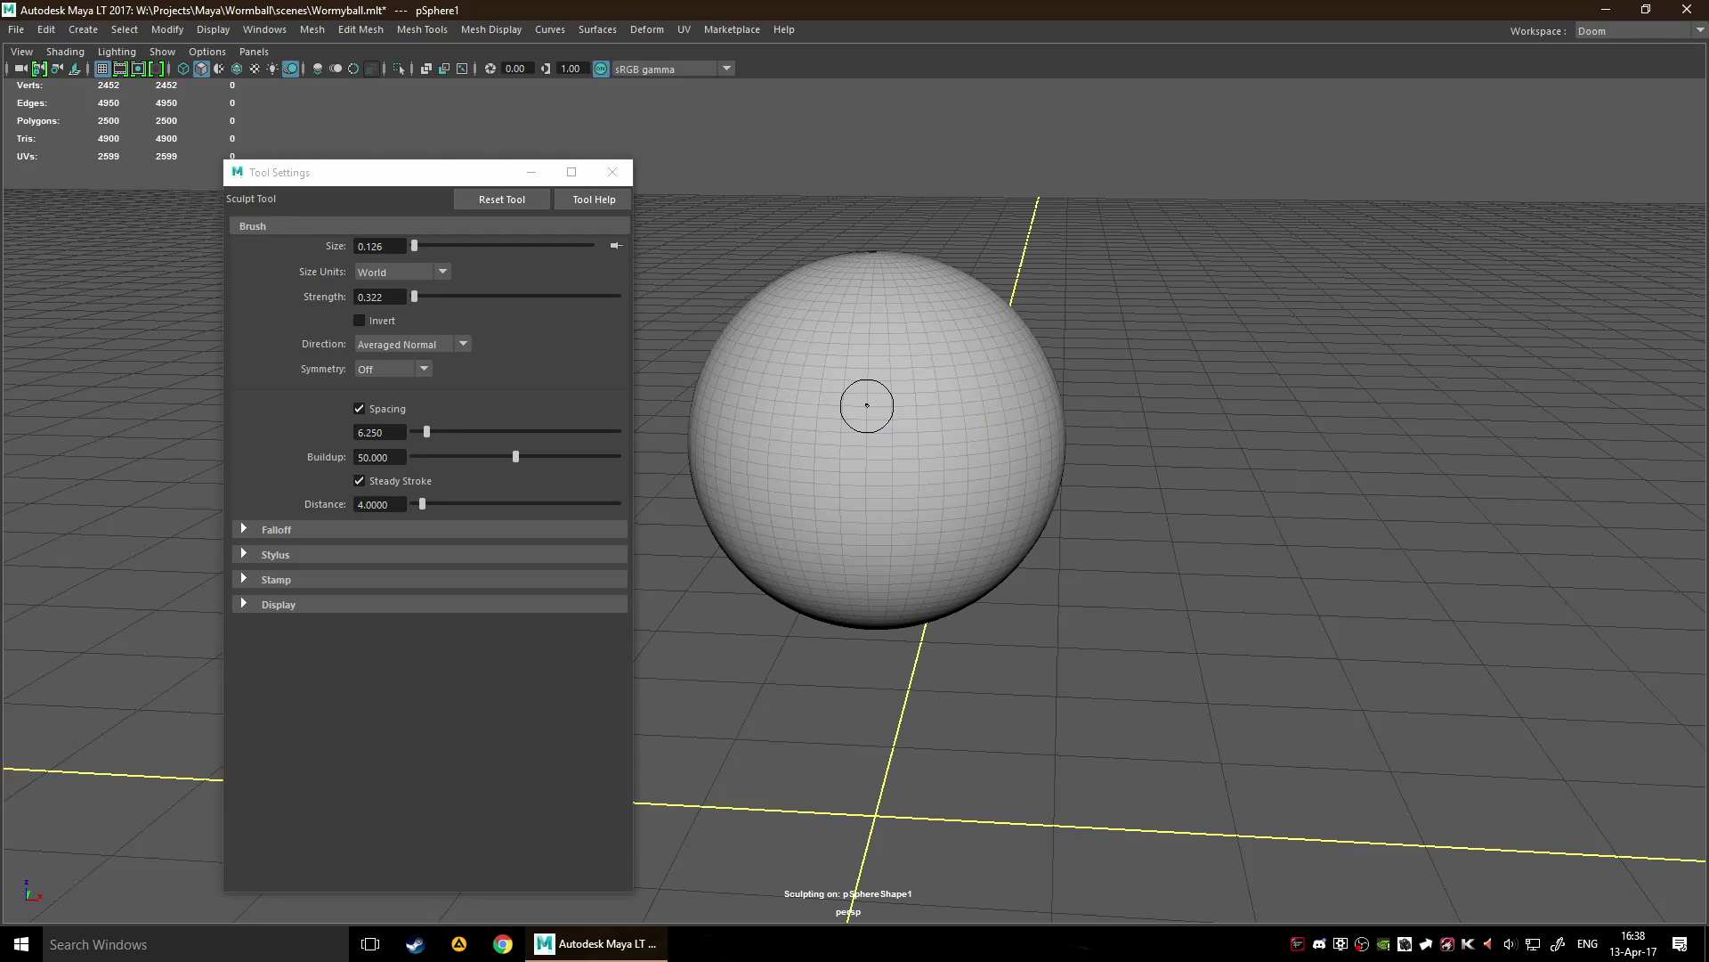
Detach the Sculpting Tools list as a floating window and place it beside the sphere.
{"action": "key", "text": "space"}
{"action": "left_click", "coordinate": [819, 440]}
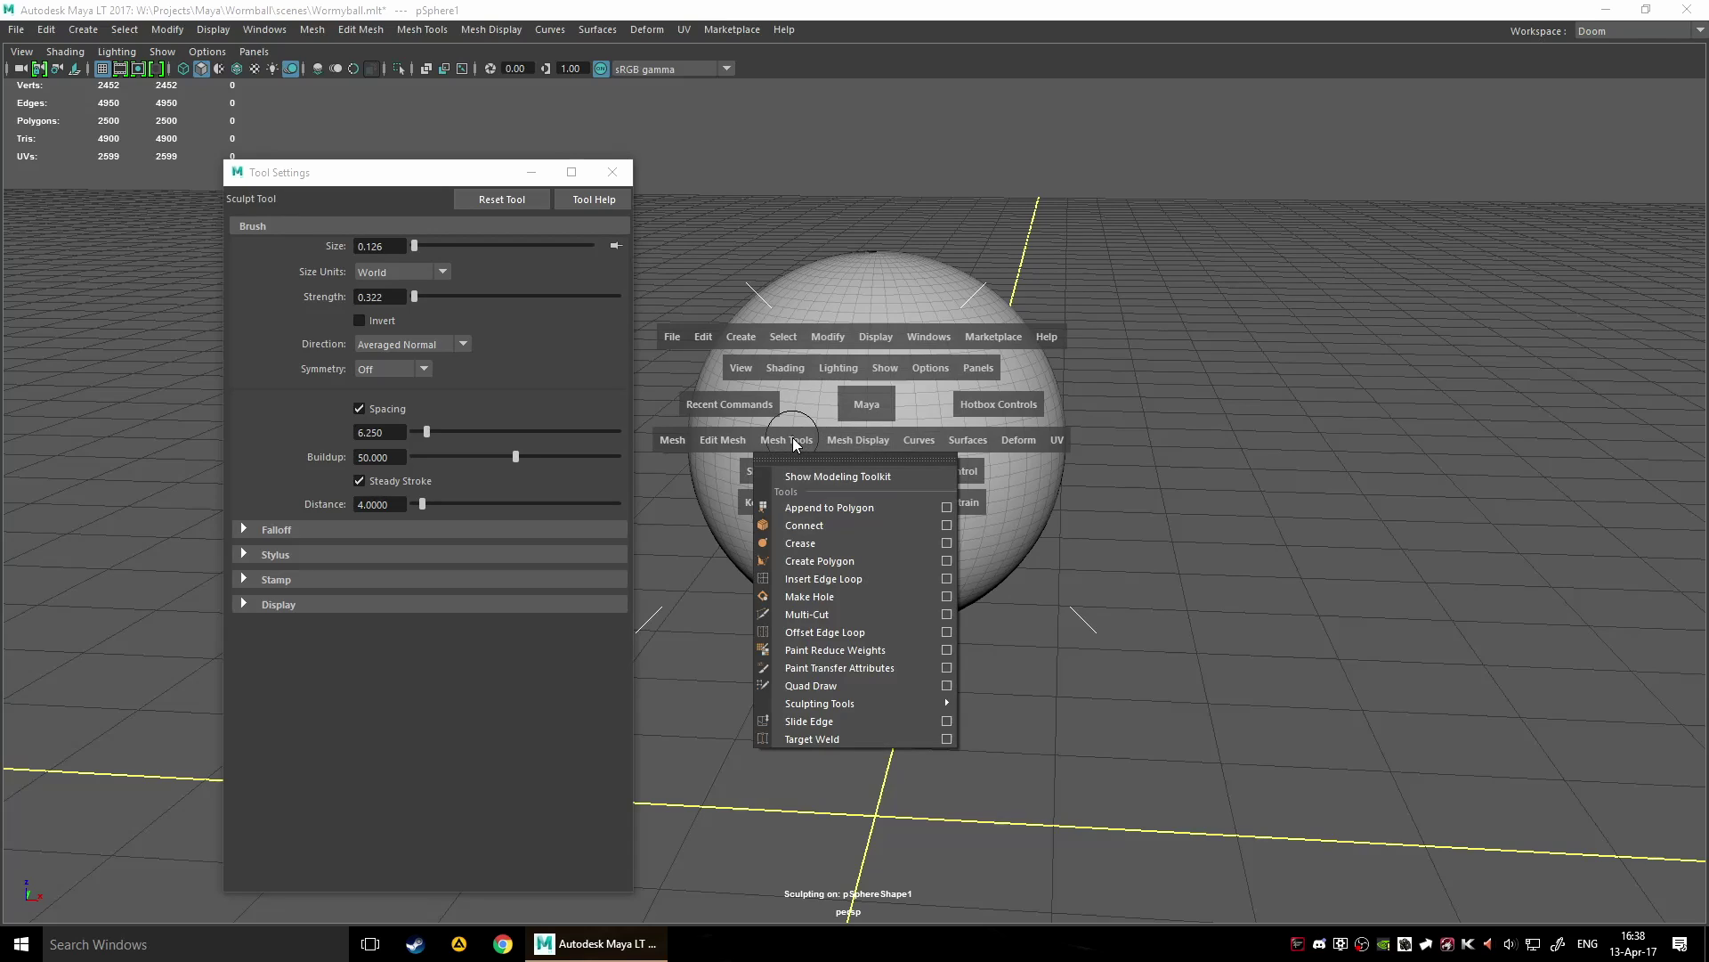
{"action": "mouse_move", "coordinate": [908, 704]}
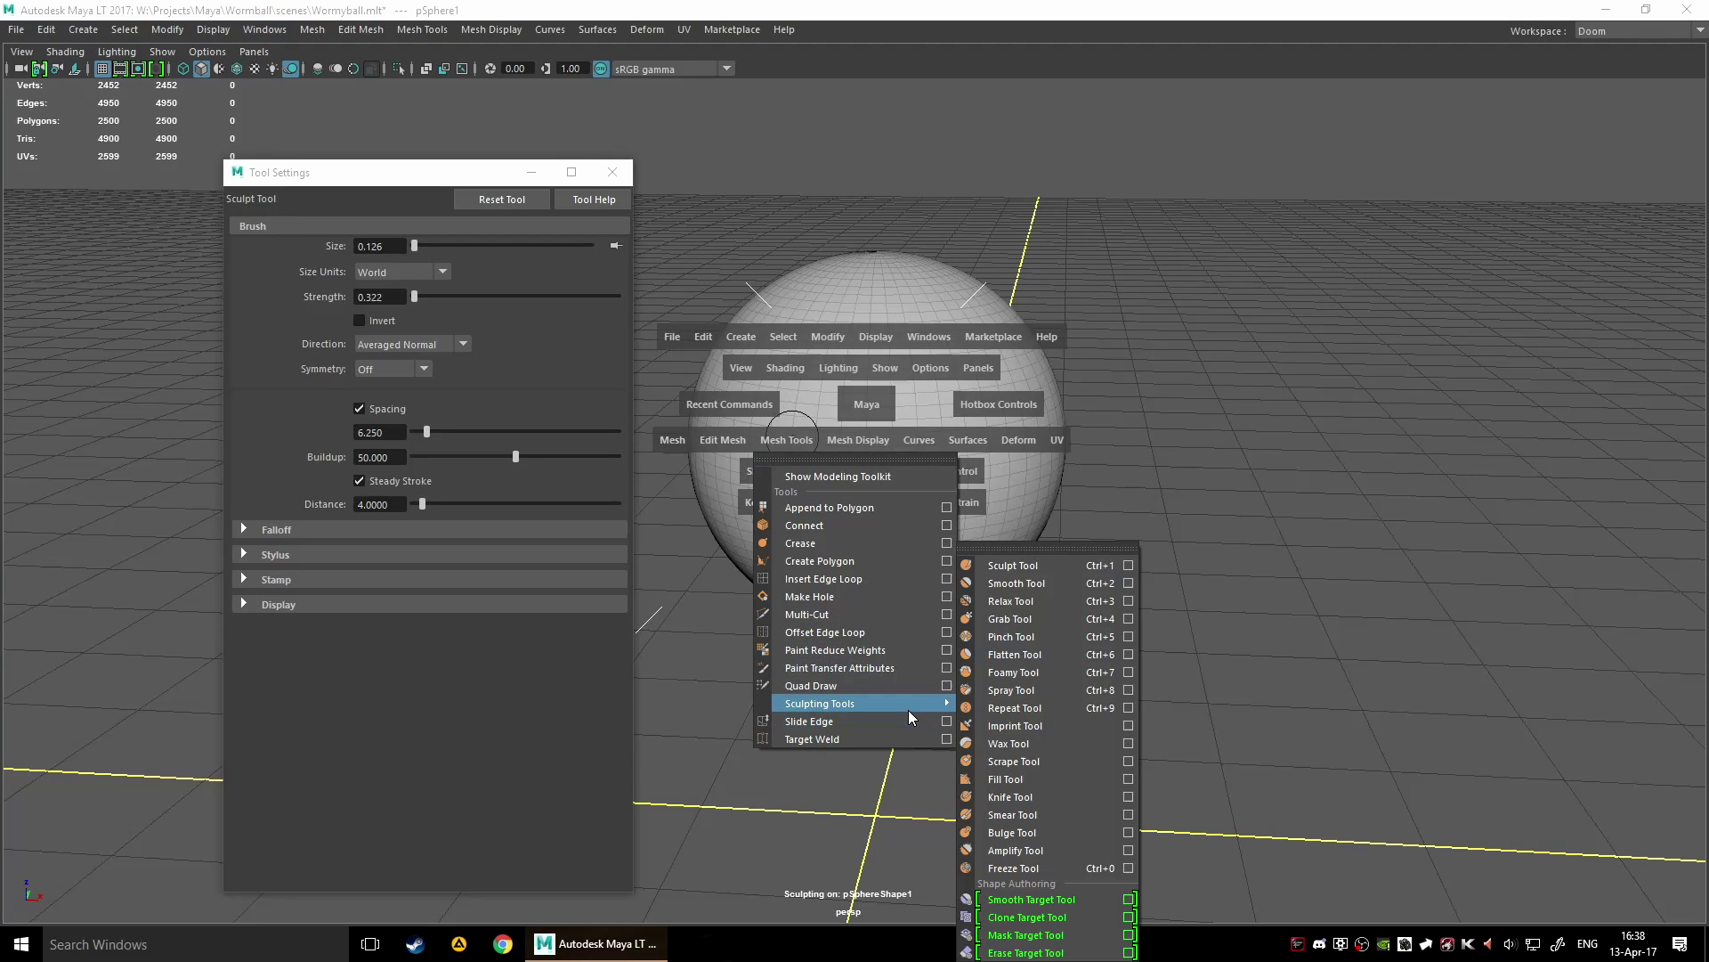
{"action": "left_click", "coordinate": [1031, 543]}
{"action": "left_click_drag", "start_coordinate": [1045, 527], "coordinate": [1346, 253]}
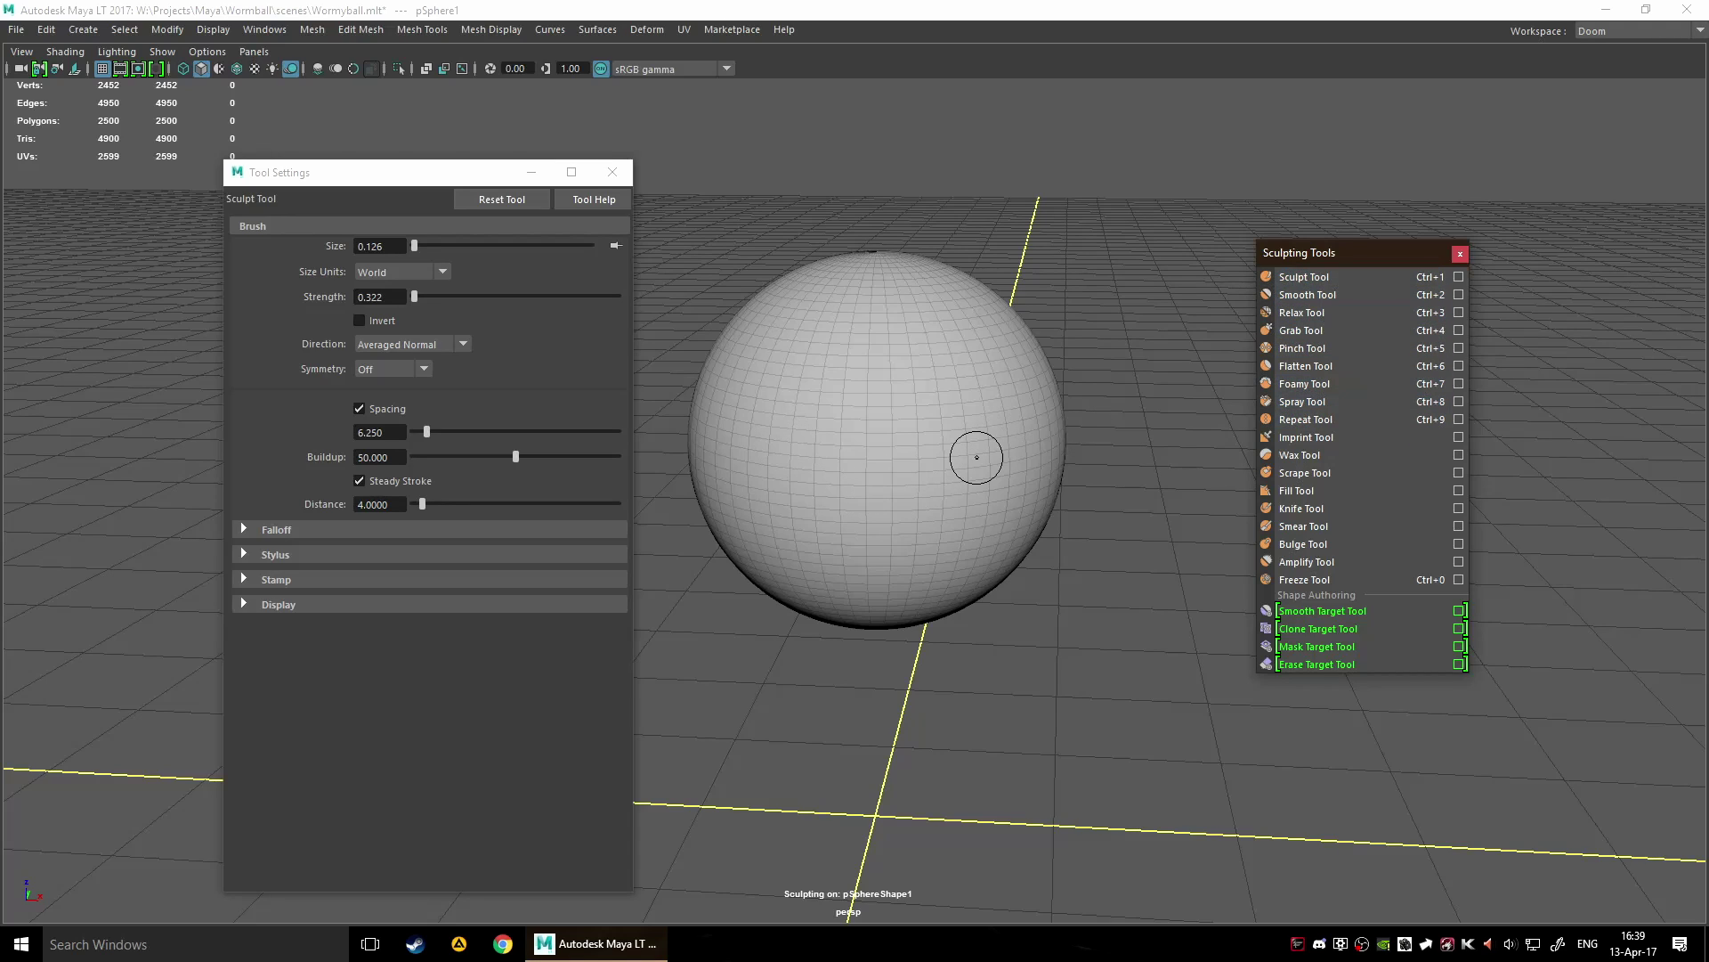
Examine the sculpting marking menus over the sphere, comparing the quick brush options with the full list of brushes.
{"action": "right_click", "coordinate": [878, 399]}
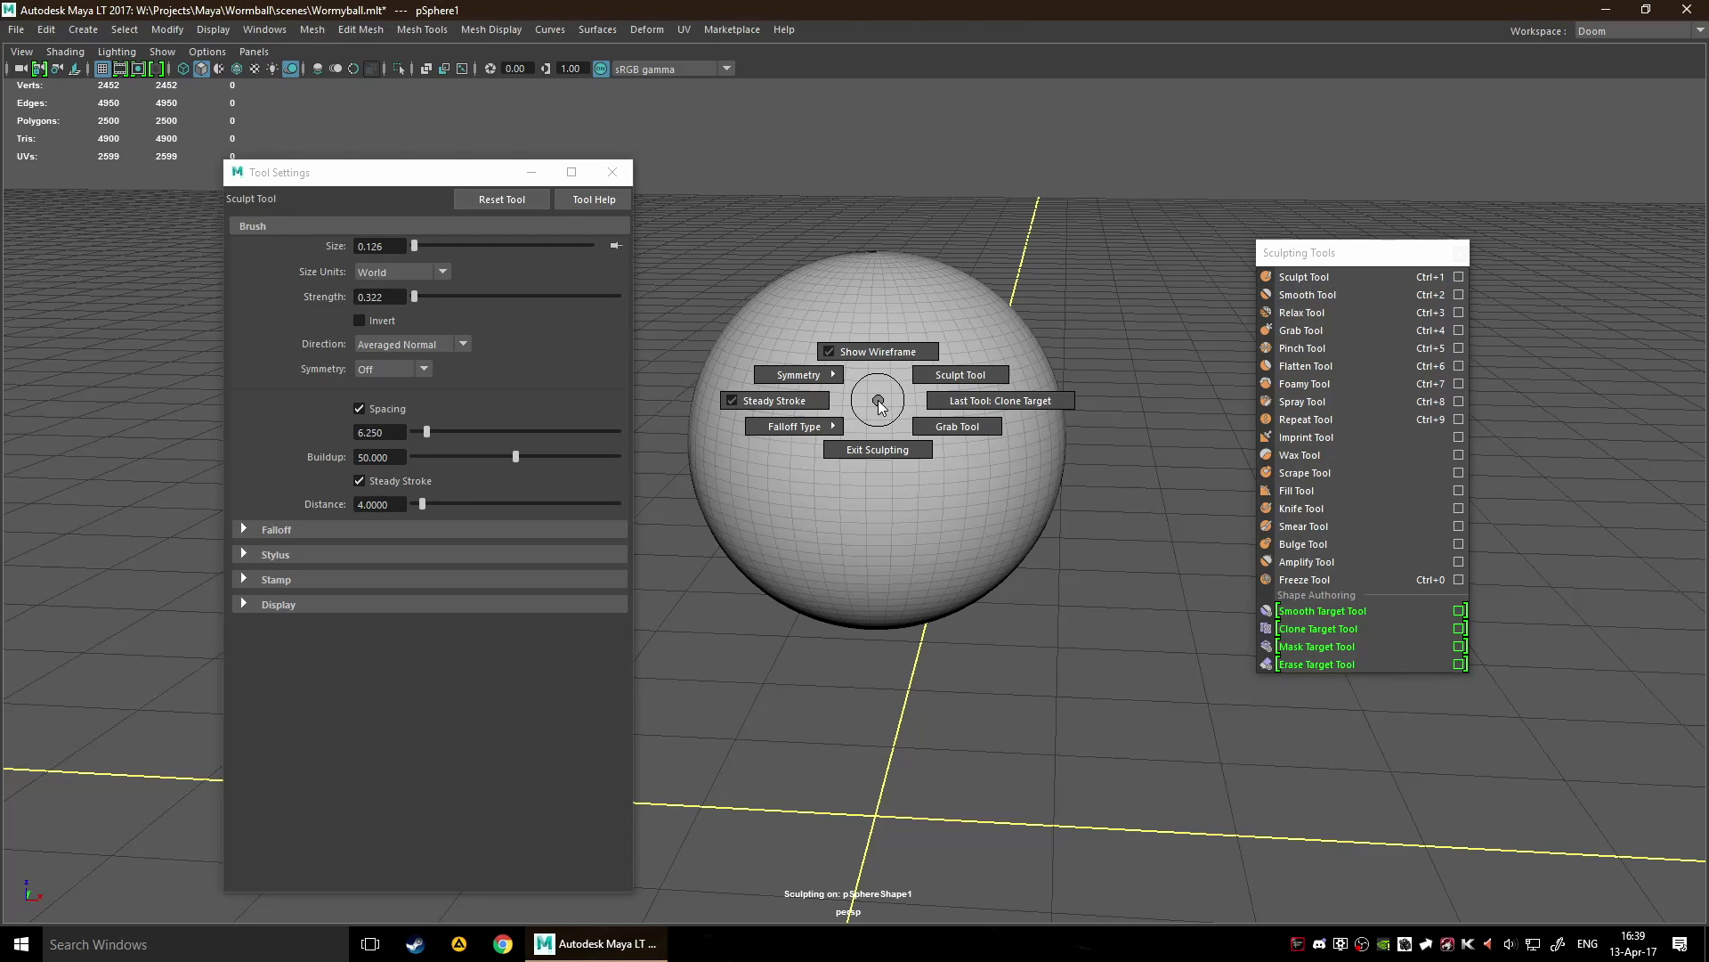
{"action": "right_click", "coordinate": [877, 400], "text": "shift"}
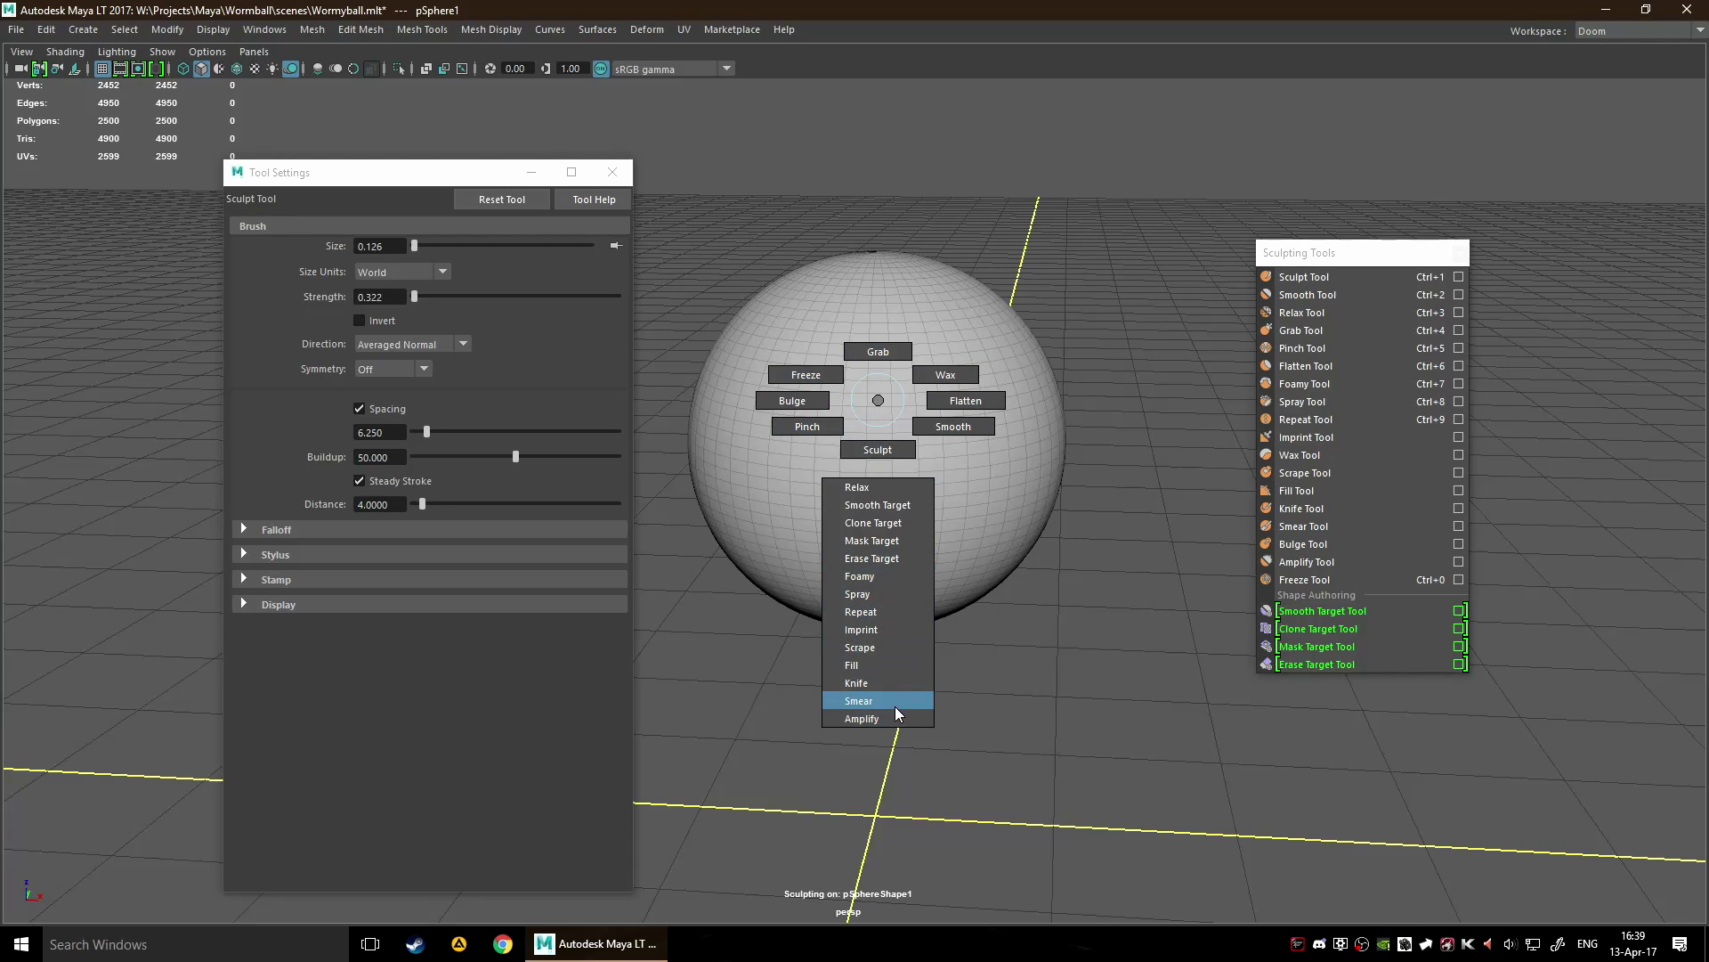
{"action": "right_click_drag", "start_coordinate": [876, 408], "coordinate": [876, 408], "text": "shift"}
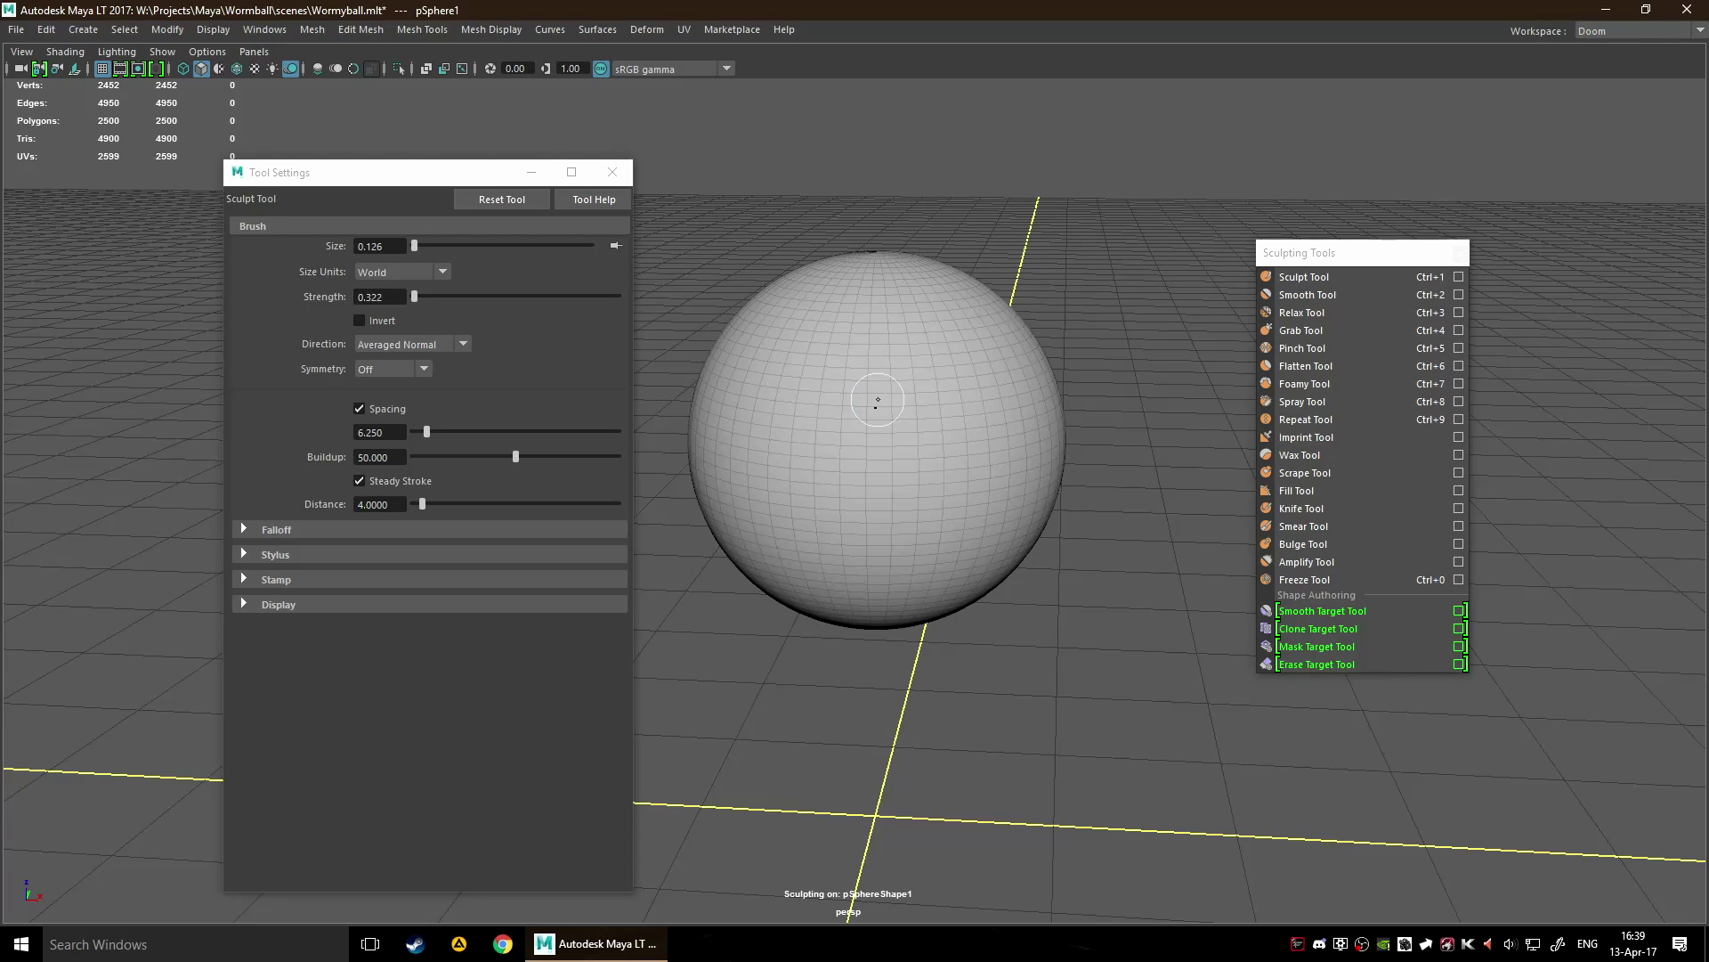
{"action": "right_click", "coordinate": [877, 405], "text": "shift"}
{"action": "right_click", "coordinate": [877, 404], "text": "shift"}
{"action": "right_click", "coordinate": [877, 403], "text": "shift"}
{"action": "right_click", "coordinate": [876, 408]}
{"action": "right_click", "coordinate": [878, 404]}
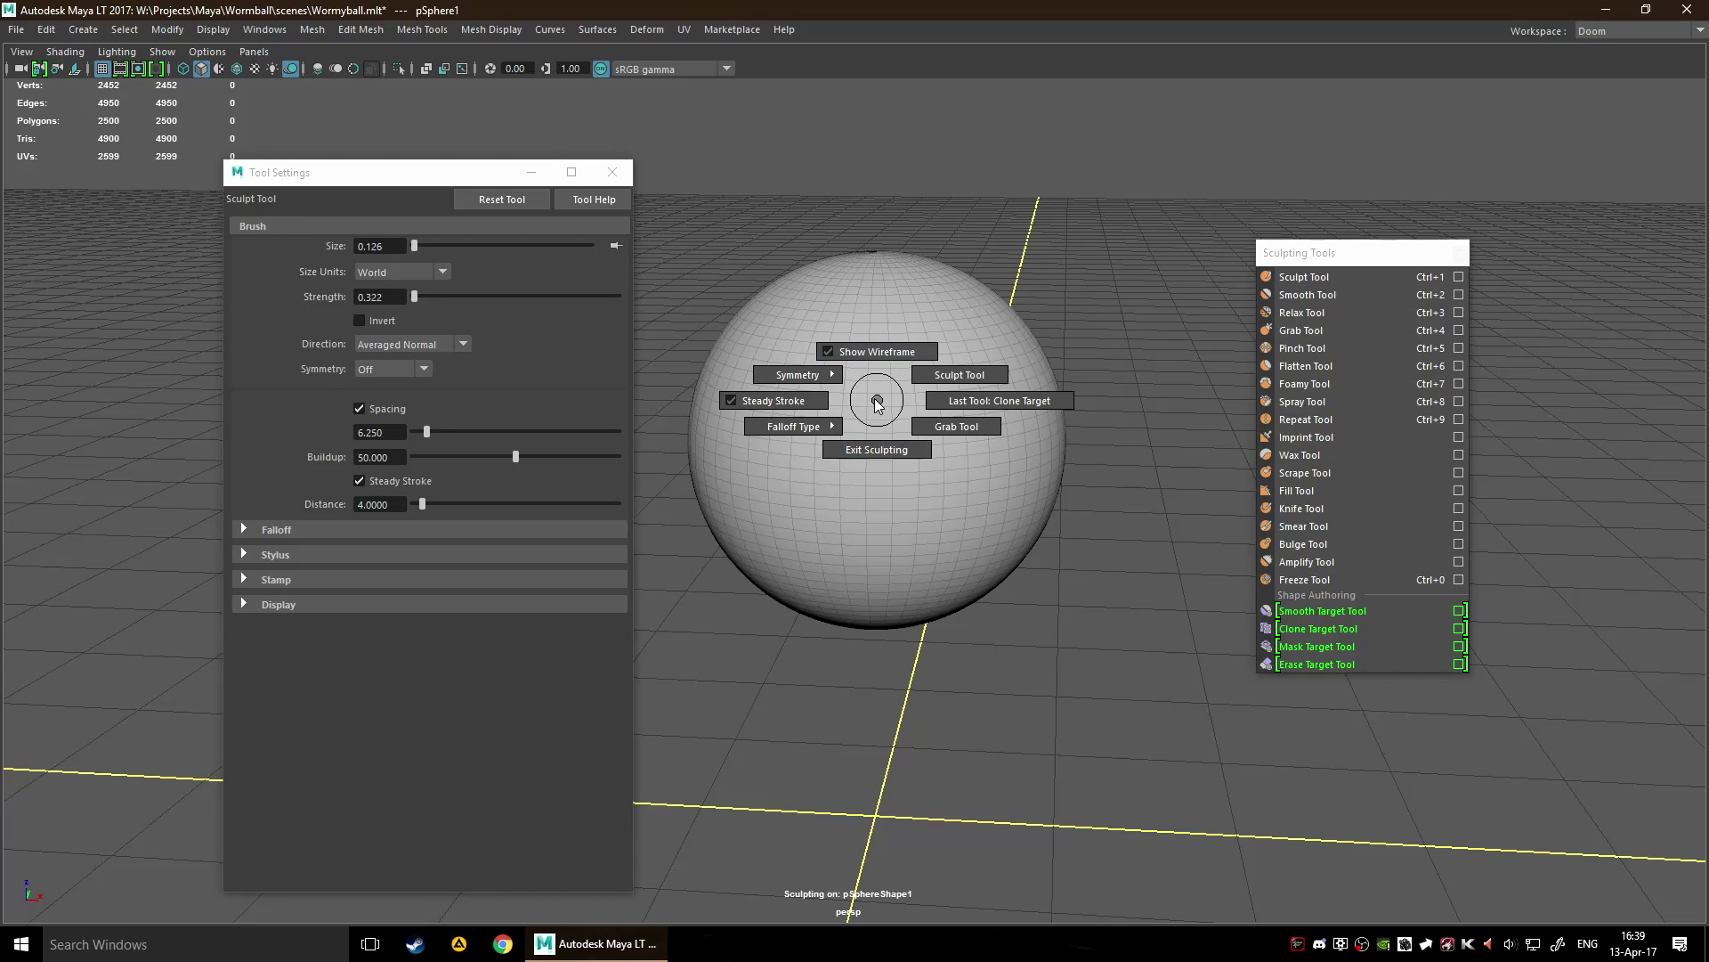
{"action": "right_click", "coordinate": [878, 405], "text": "ctrl"}
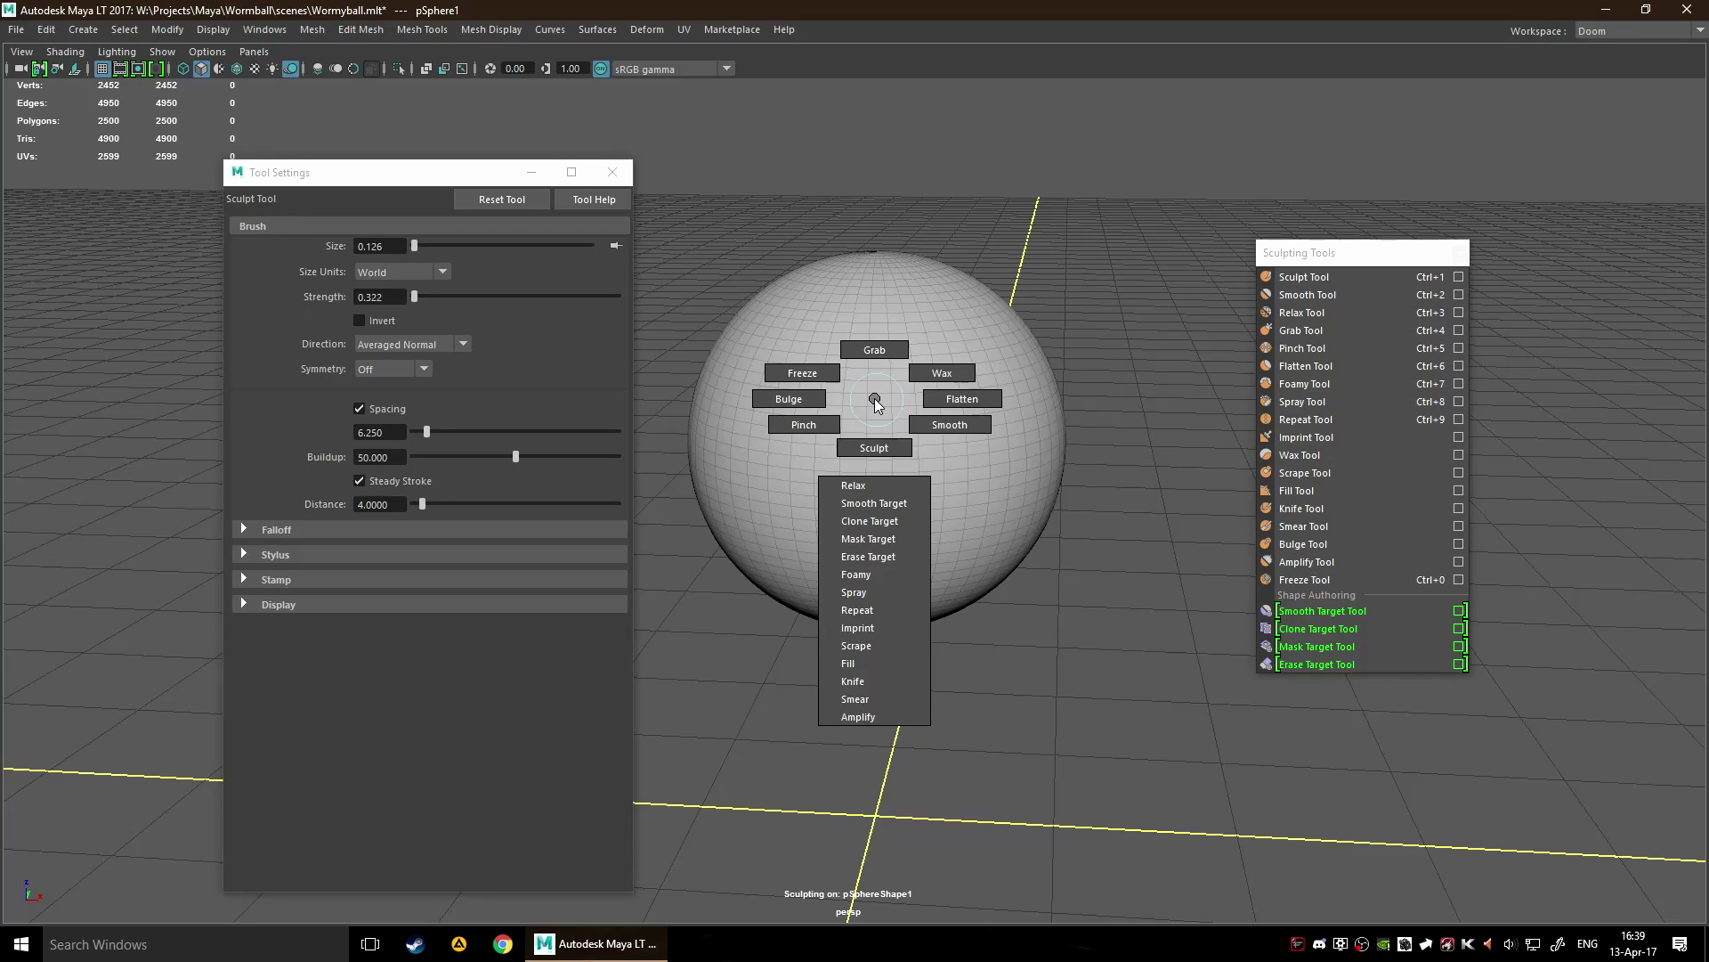
{"action": "right_click", "coordinate": [876, 404]}
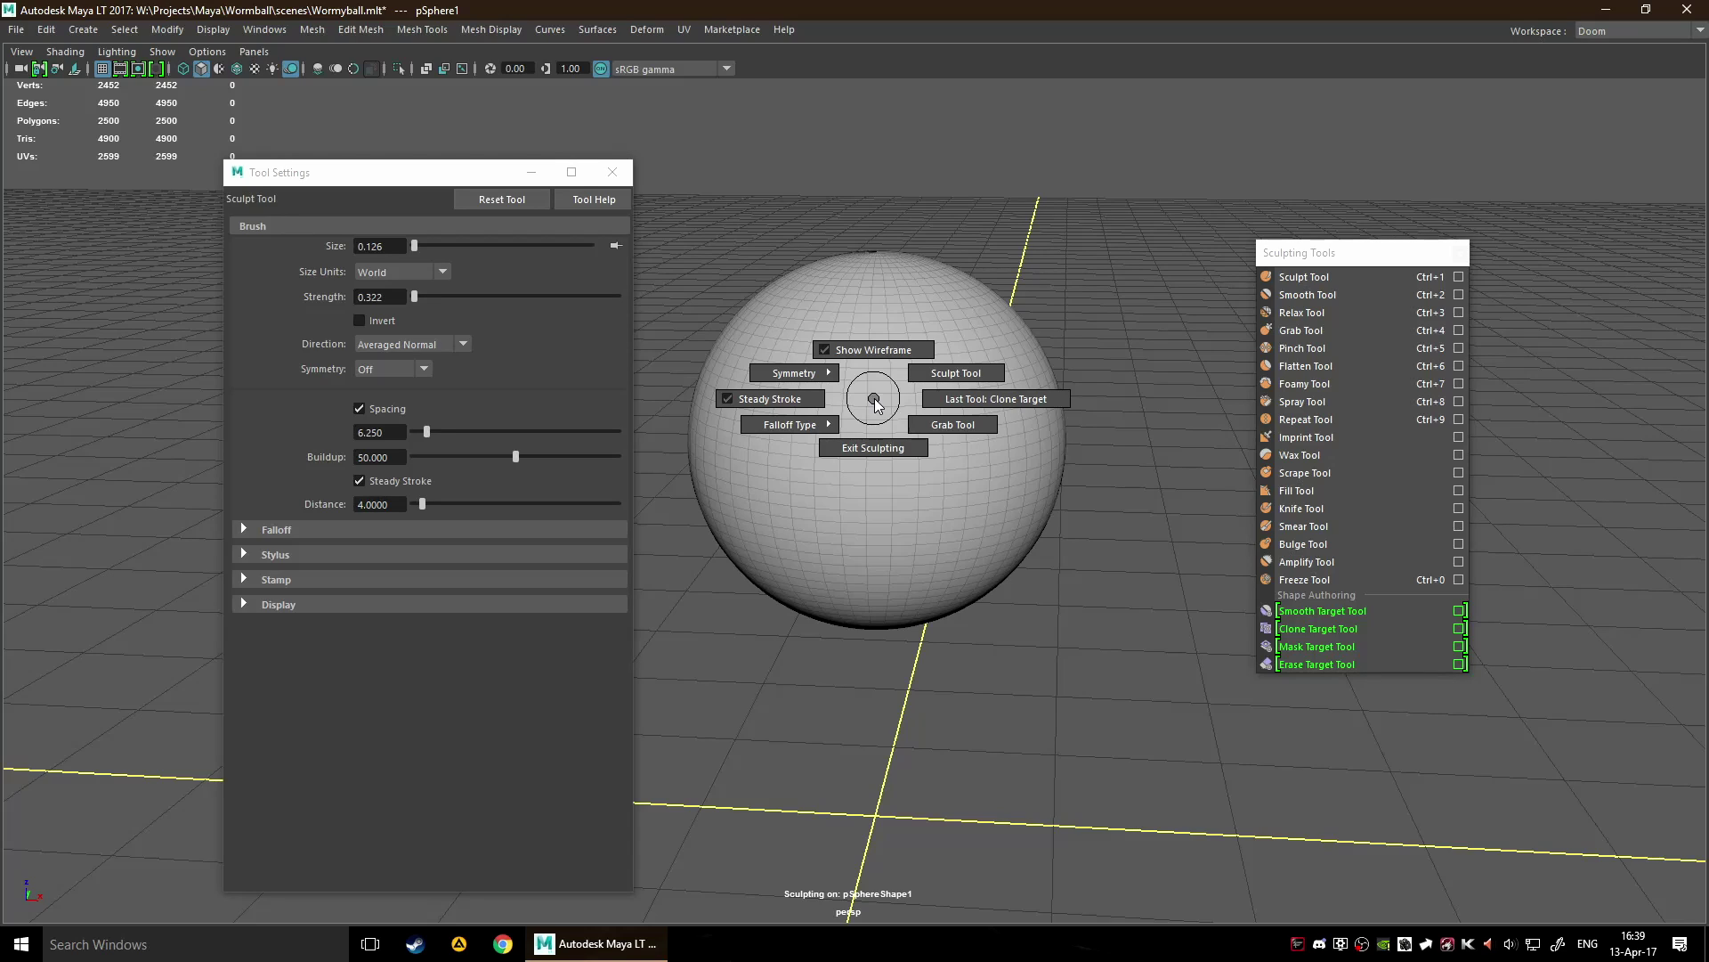
{"action": "right_click", "coordinate": [878, 402], "text": "ctrl"}
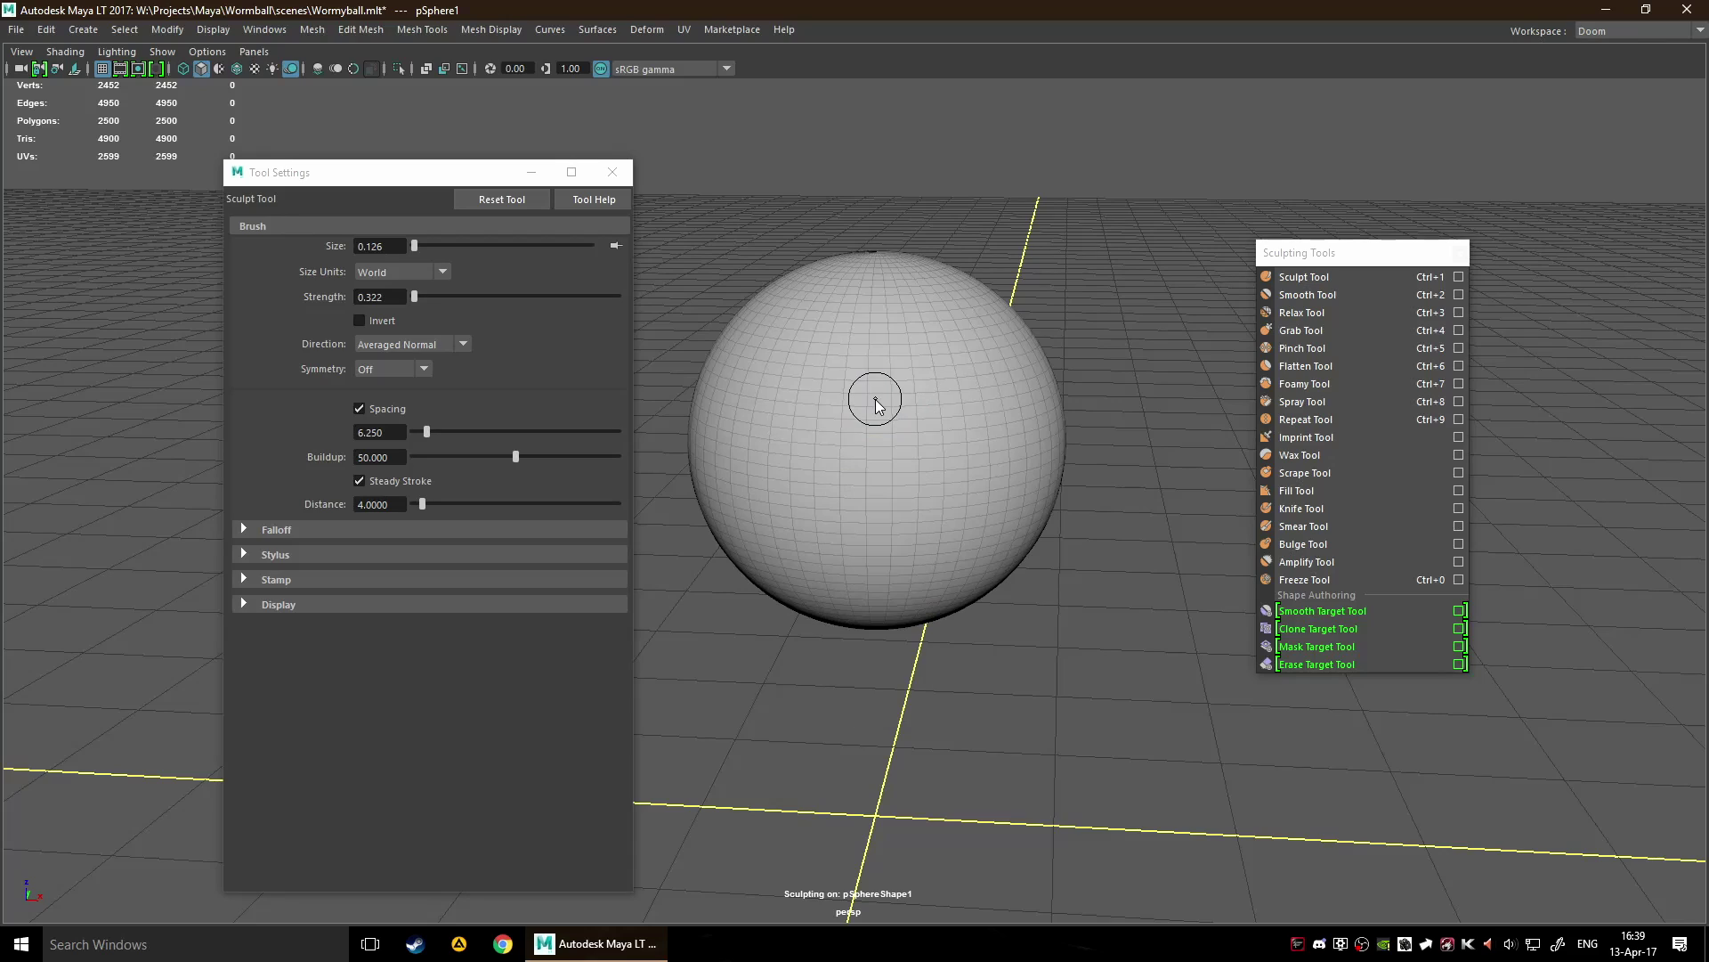
Set the sculpt brush's symmetry to Object X.
{"action": "right_click", "coordinate": [877, 404]}
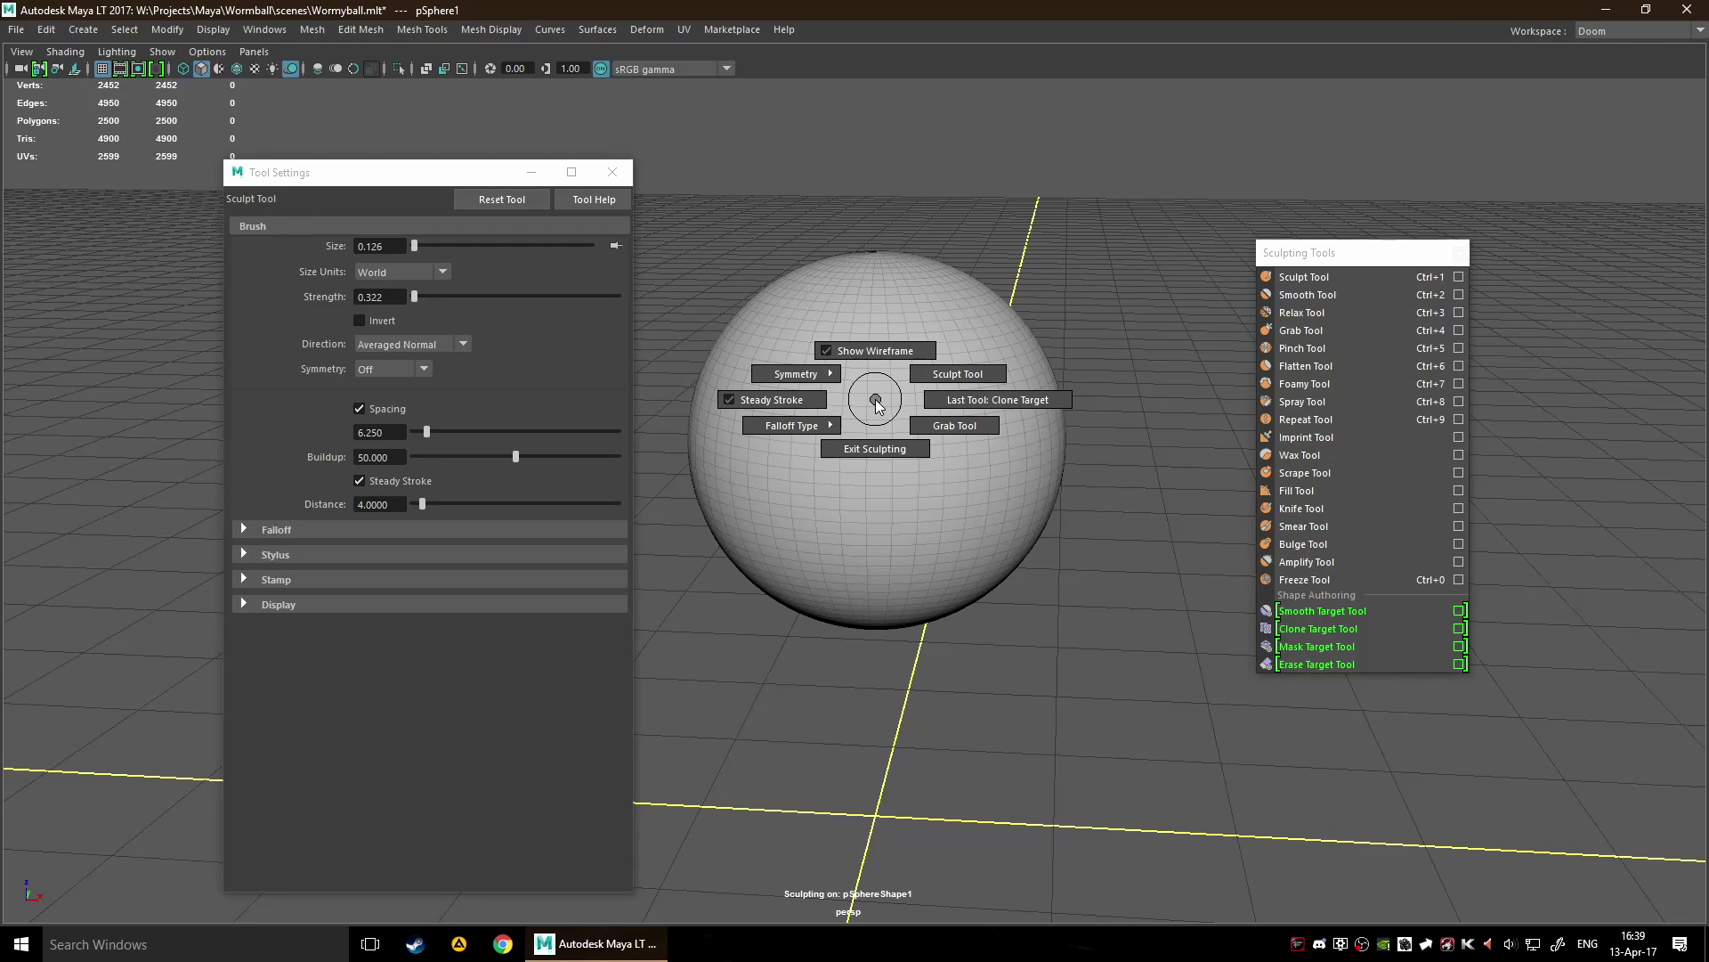
{"action": "mouse_move", "coordinate": [875, 400]}
{"action": "right_mouse_down"}
{"action": "mouse_move", "coordinate": [808, 379]}
{"action": "mouse_move", "coordinate": [868, 352]}
{"action": "right_mouse_up"}
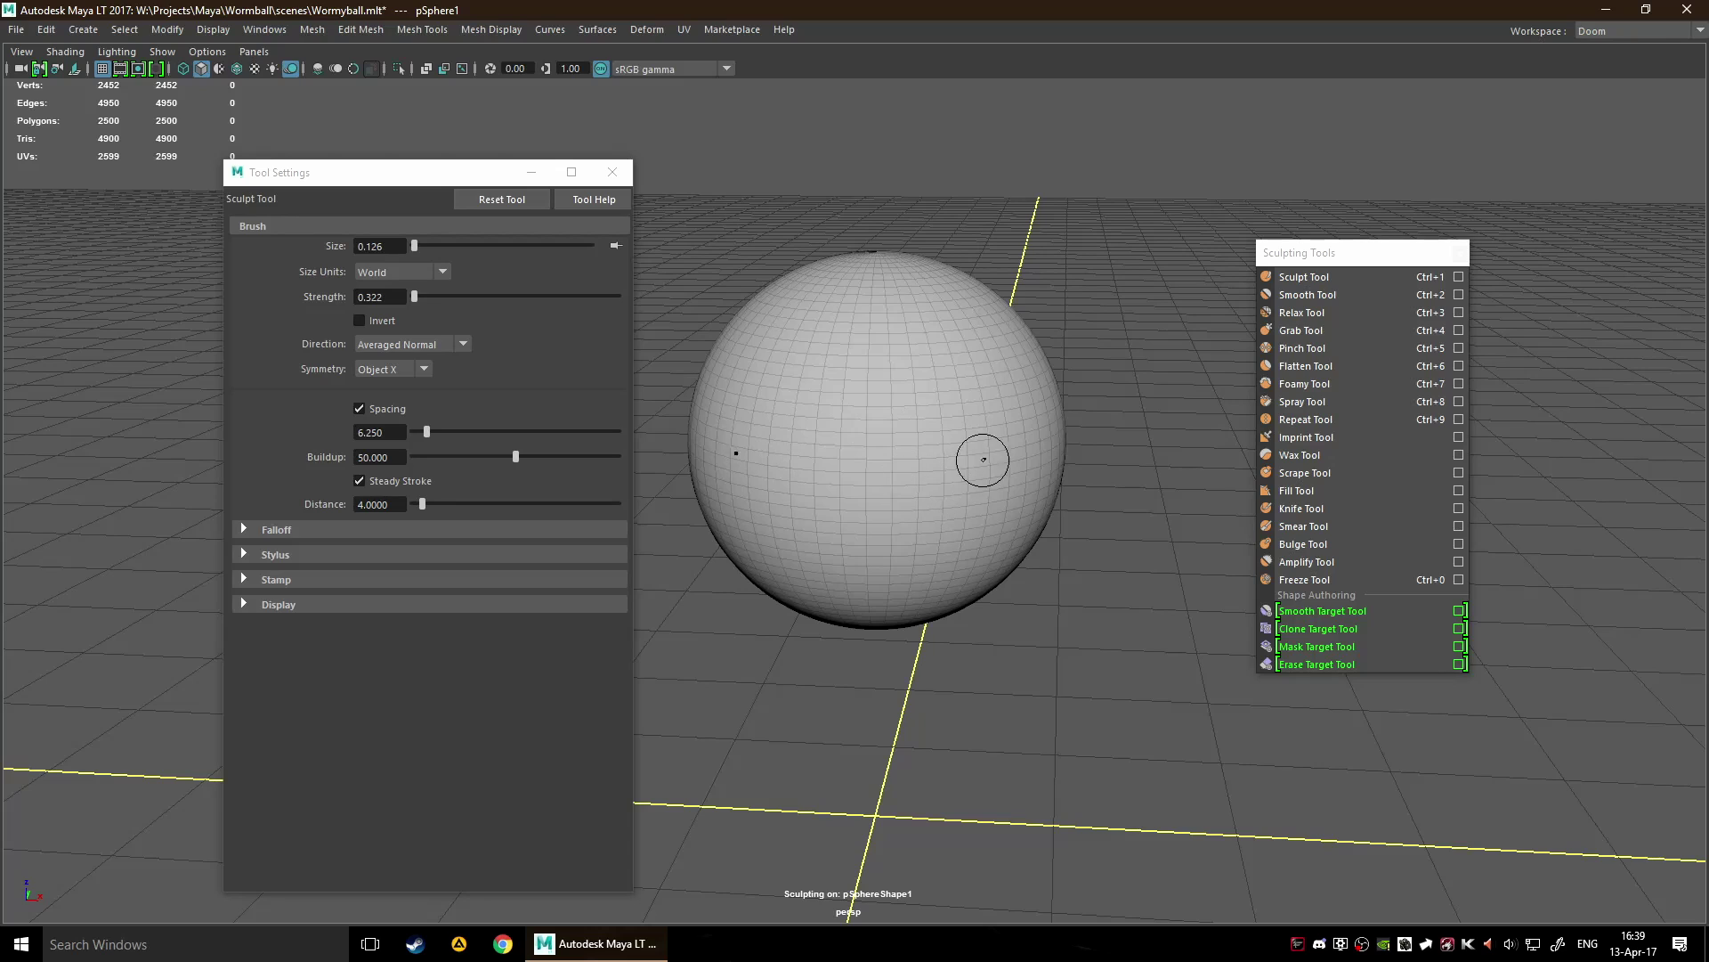
{"action": "mouse_move", "coordinate": [985, 454]}
{"action": "left_mouse_down", "text": "alt"}
{"action": "mouse_move", "coordinate": [944, 446]}
{"action": "mouse_move", "coordinate": [1015, 439]}
{"action": "left_mouse_up", "text": "alt"}
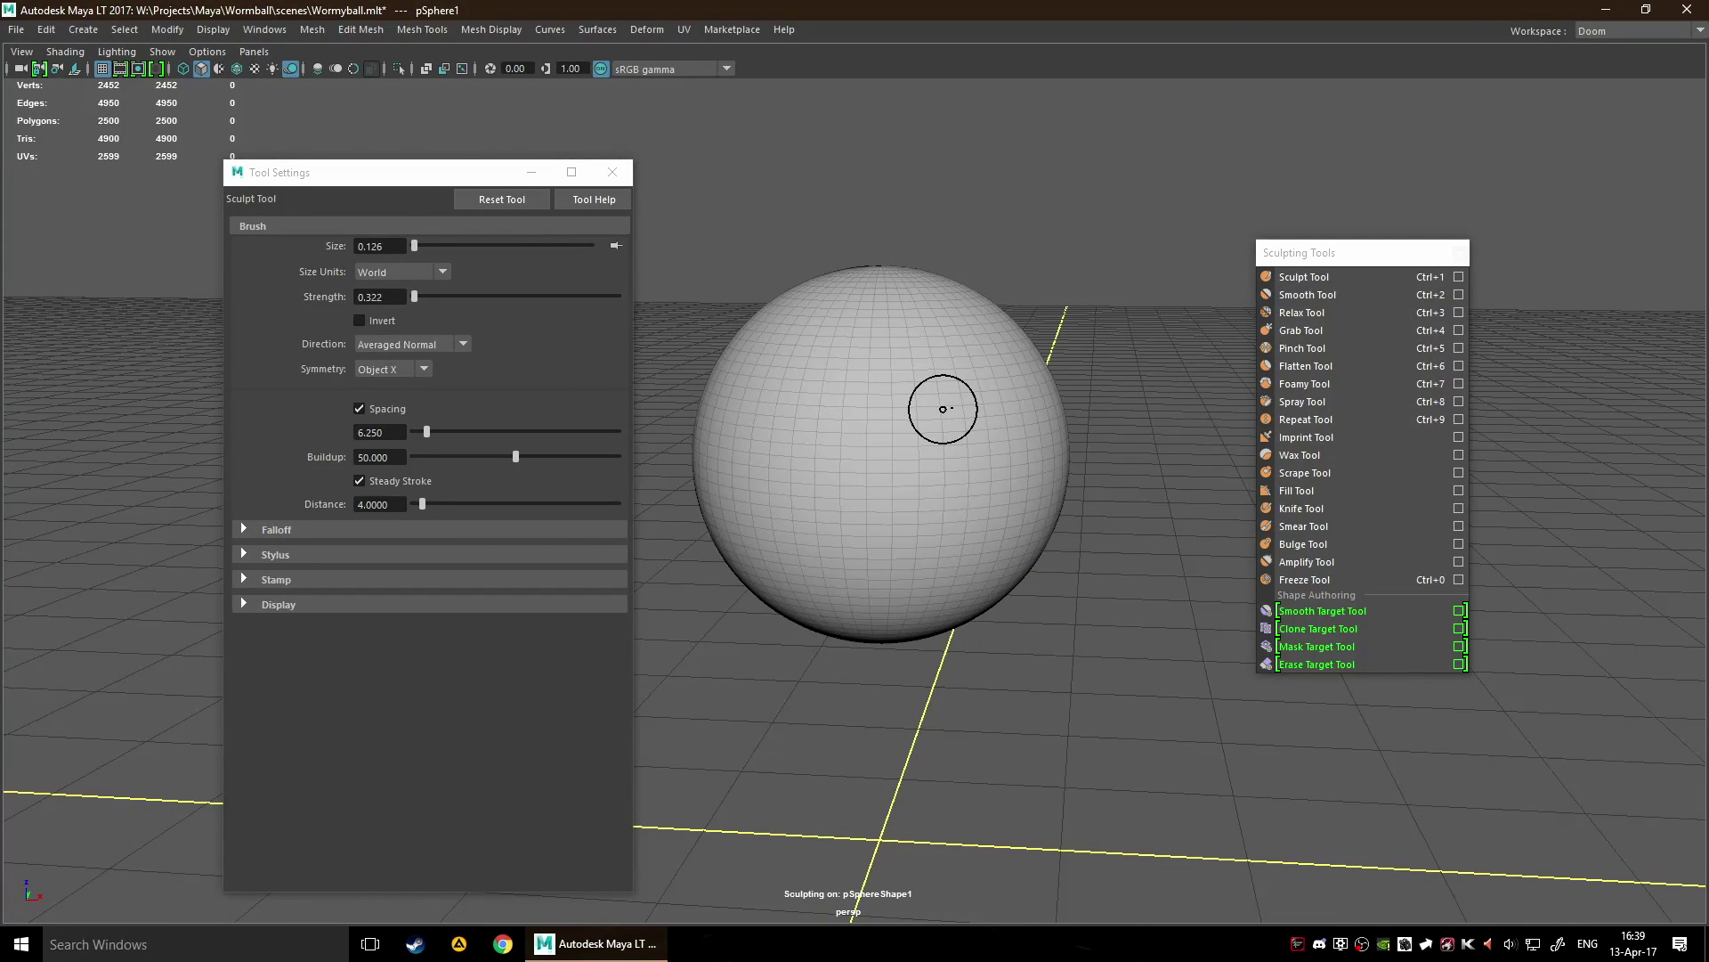
Try a mirrored sculpt stroke on the upper front of the sphere and undo it.
{"action": "left_click_drag", "start_coordinate": [943, 409], "coordinate": [962, 419]}
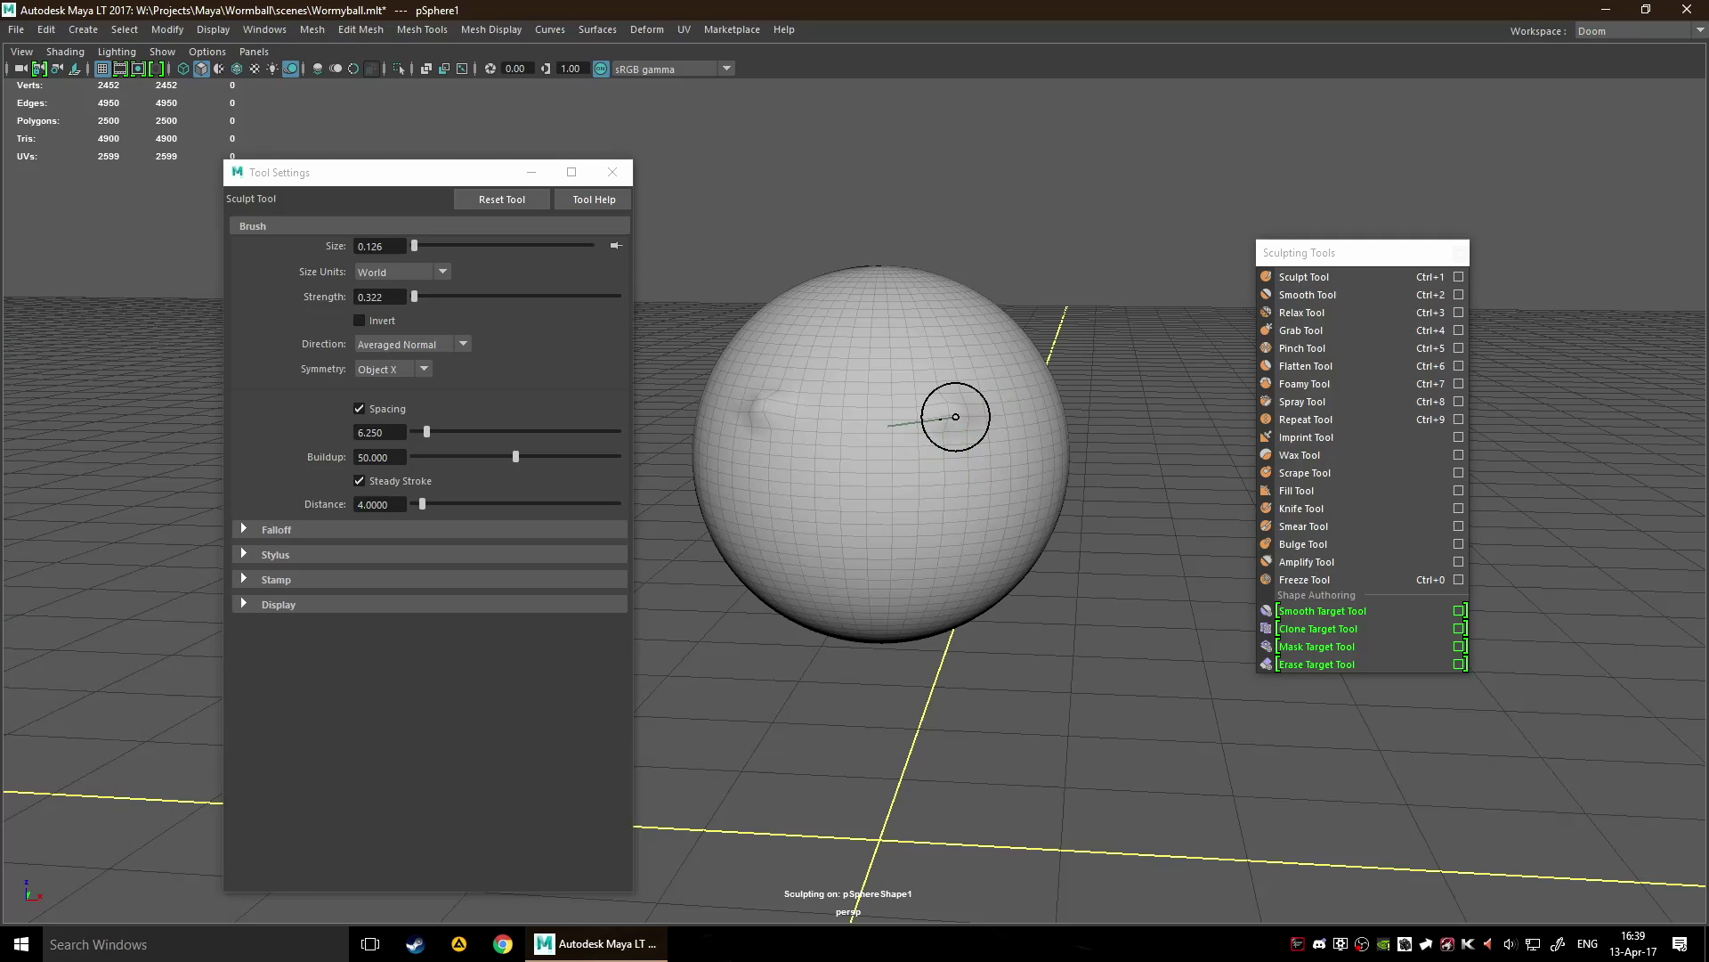
{"action": "left_click_drag", "start_coordinate": [956, 417], "coordinate": [1013, 508]}
{"action": "key", "text": "ctrl+z"}
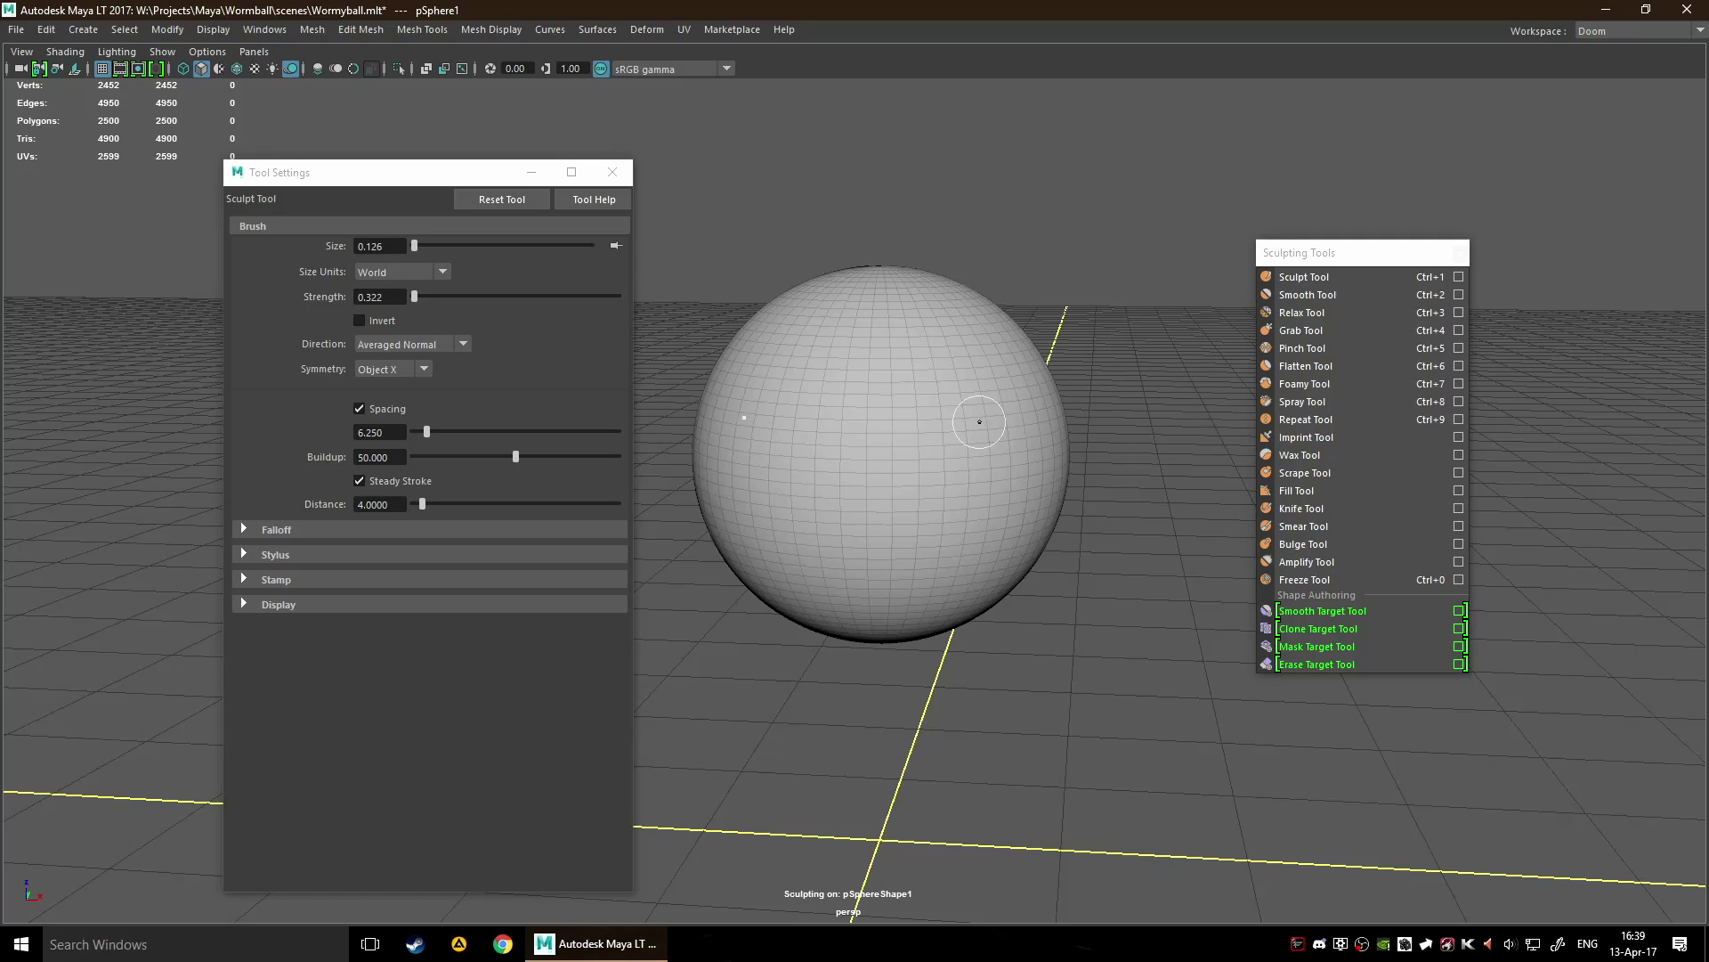
Sculpt short curved ridges mirrored on both sides of the sphere's upper front, like brows around the eye areas.
{"action": "mouse_move", "coordinate": [980, 422]}
{"action": "left_mouse_down"}
{"action": "mouse_move", "coordinate": [954, 382]}
{"action": "mouse_move", "coordinate": [1005, 455]}
{"action": "left_mouse_up"}
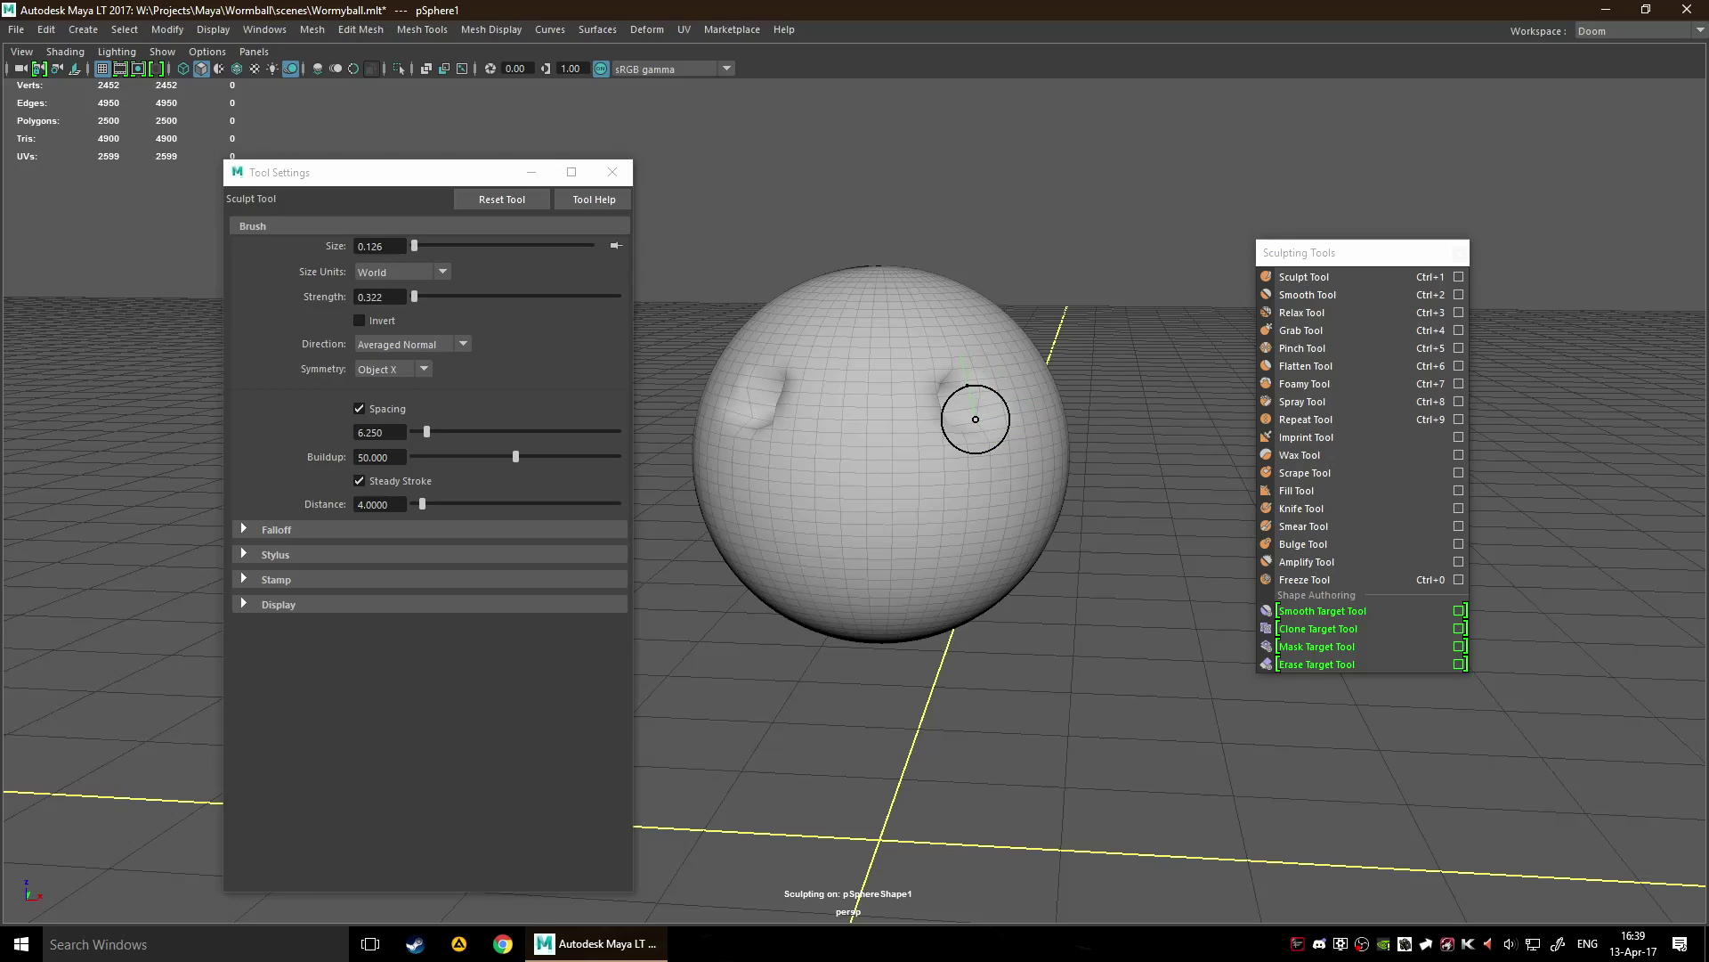
{"action": "left_click_drag", "start_coordinate": [936, 360], "coordinate": [898, 390]}
{"action": "scroll", "coordinate": [1037, 410], "scroll_direction": "up", "scroll_amount": 3}
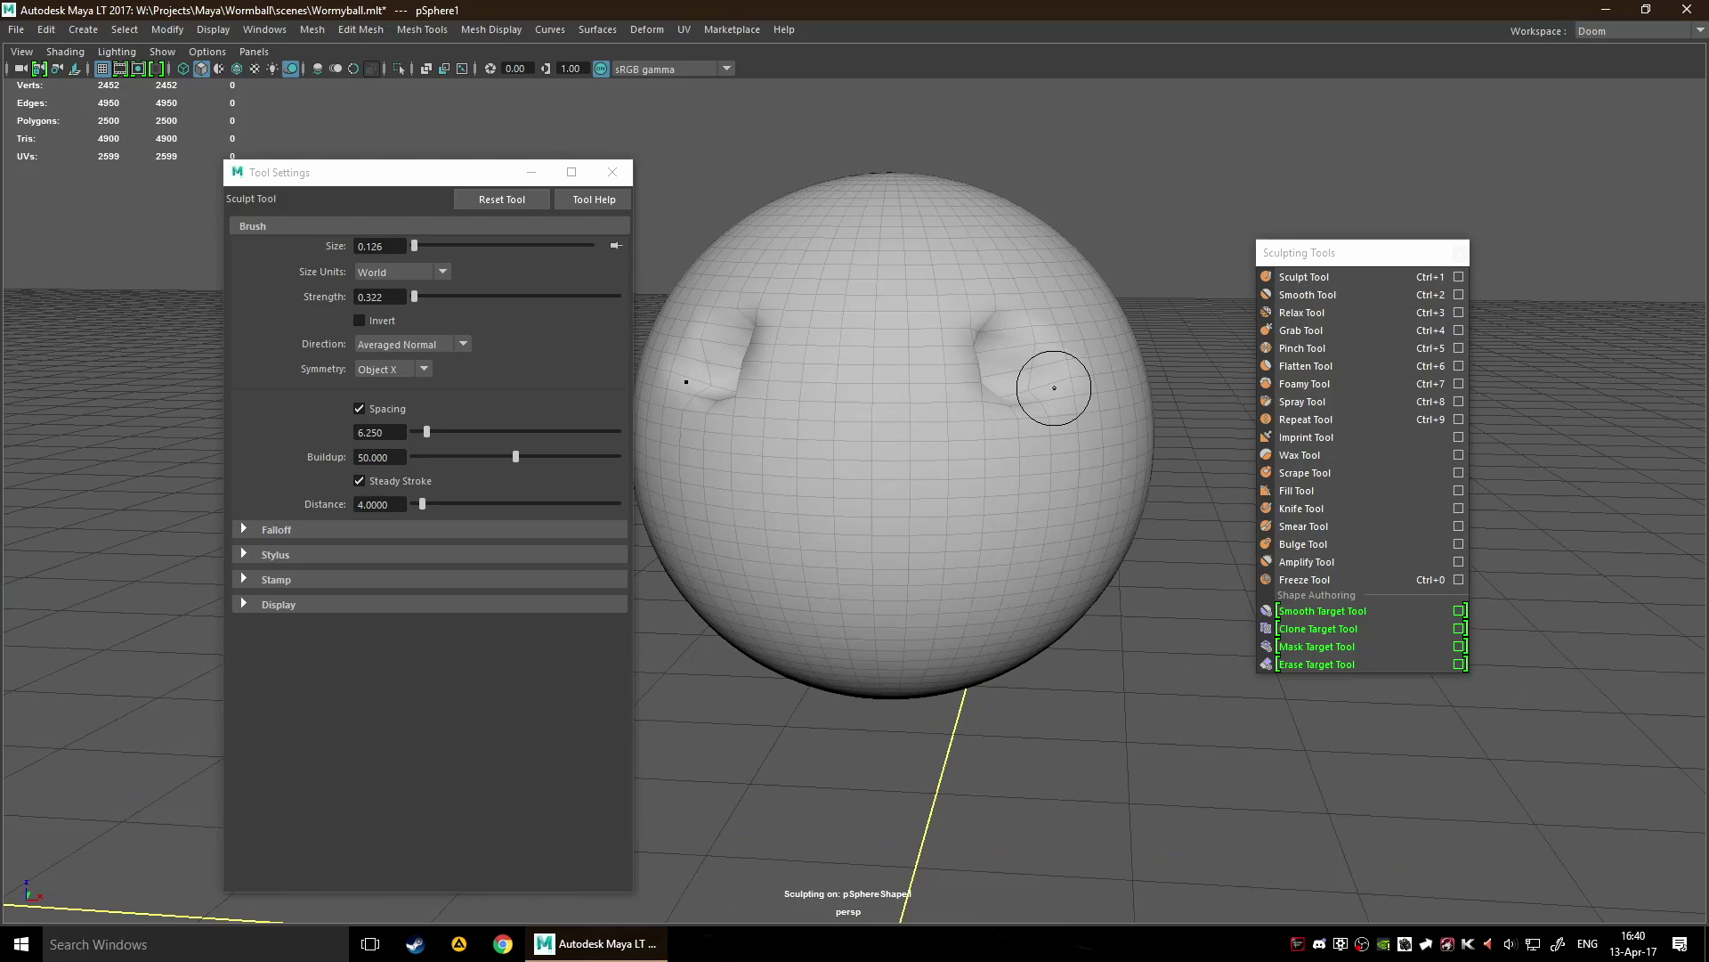
Examine the mirrored ridges around the sphere's eye areas from several sides, and look over the sculpt brush's falloff settings.
{"action": "middle_click_drag", "start_coordinate": [1017, 418], "coordinate": [933, 488], "text": "alt"}
{"action": "scroll", "coordinate": [932, 488], "scroll_direction": "up", "scroll_amount": 2}
{"action": "mouse_move", "coordinate": [944, 452]}
{"action": "left_mouse_down", "text": "alt"}
{"action": "mouse_move", "coordinate": [992, 466]}
{"action": "mouse_move", "coordinate": [1057, 447]}
{"action": "left_mouse_up", "text": "alt"}
{"action": "scroll", "coordinate": [1059, 455], "scroll_direction": "down", "scroll_amount": 3}
{"action": "left_click_drag", "start_coordinate": [950, 486], "coordinate": [1069, 476], "text": "alt"}
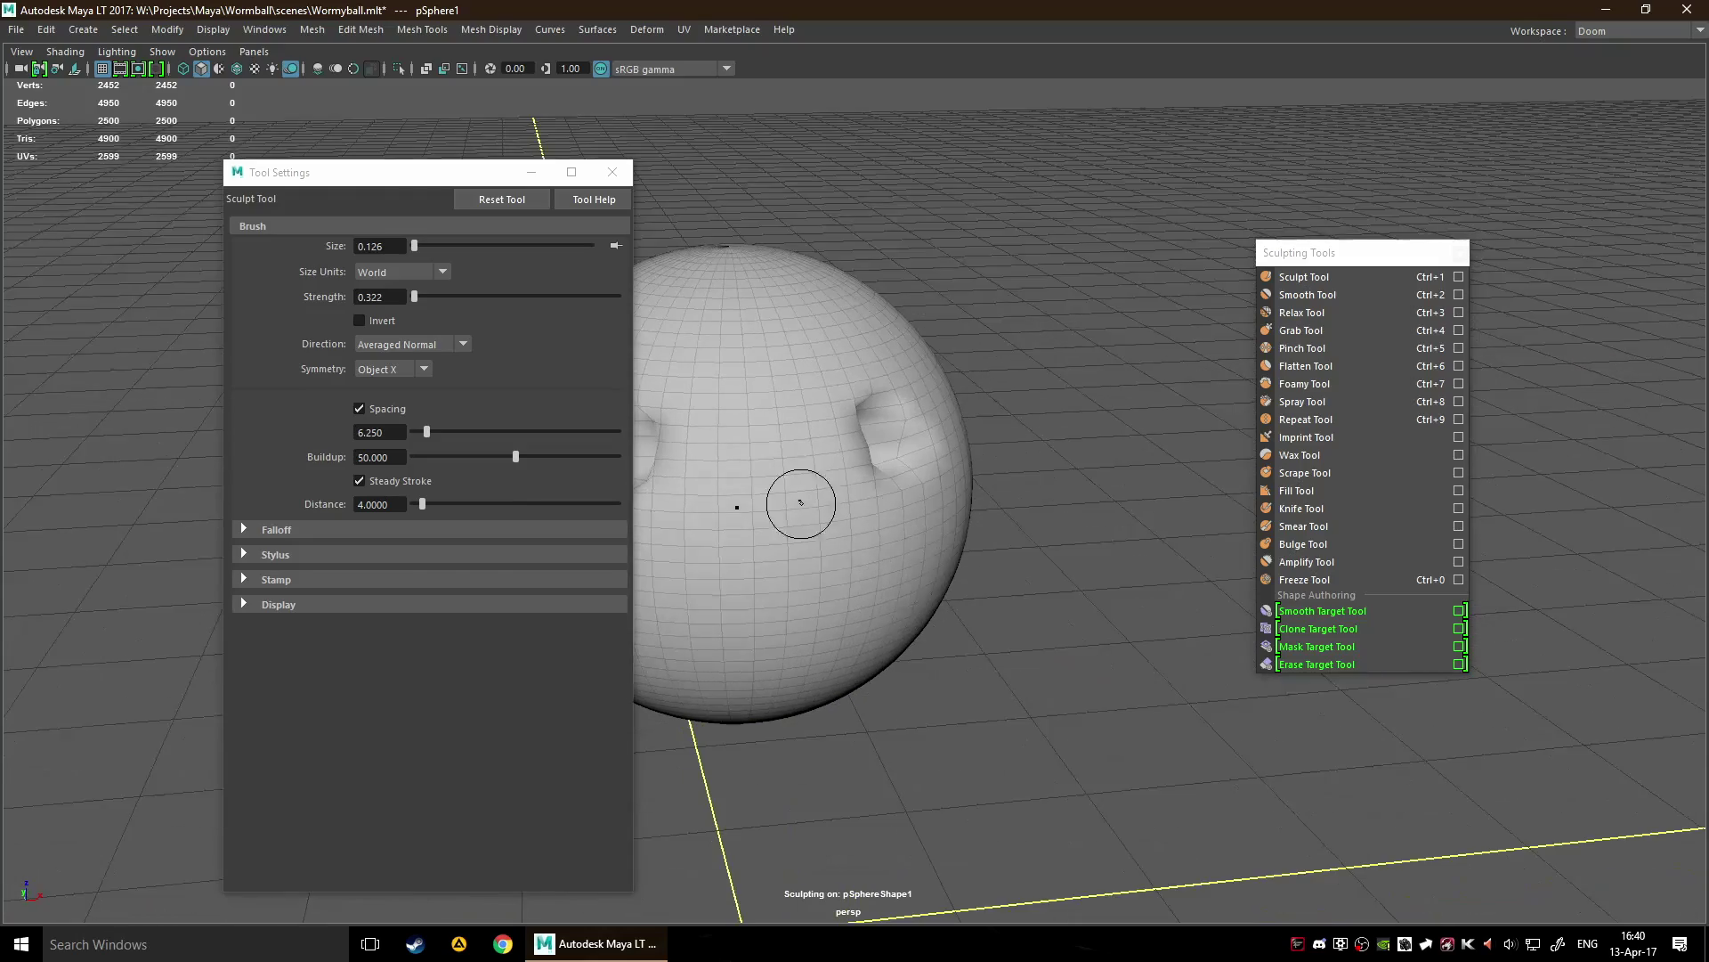
{"action": "left_click_drag", "start_coordinate": [802, 504], "coordinate": [1077, 488], "text": "alt"}
{"action": "scroll", "coordinate": [970, 468], "scroll_direction": "up", "scroll_amount": 2}
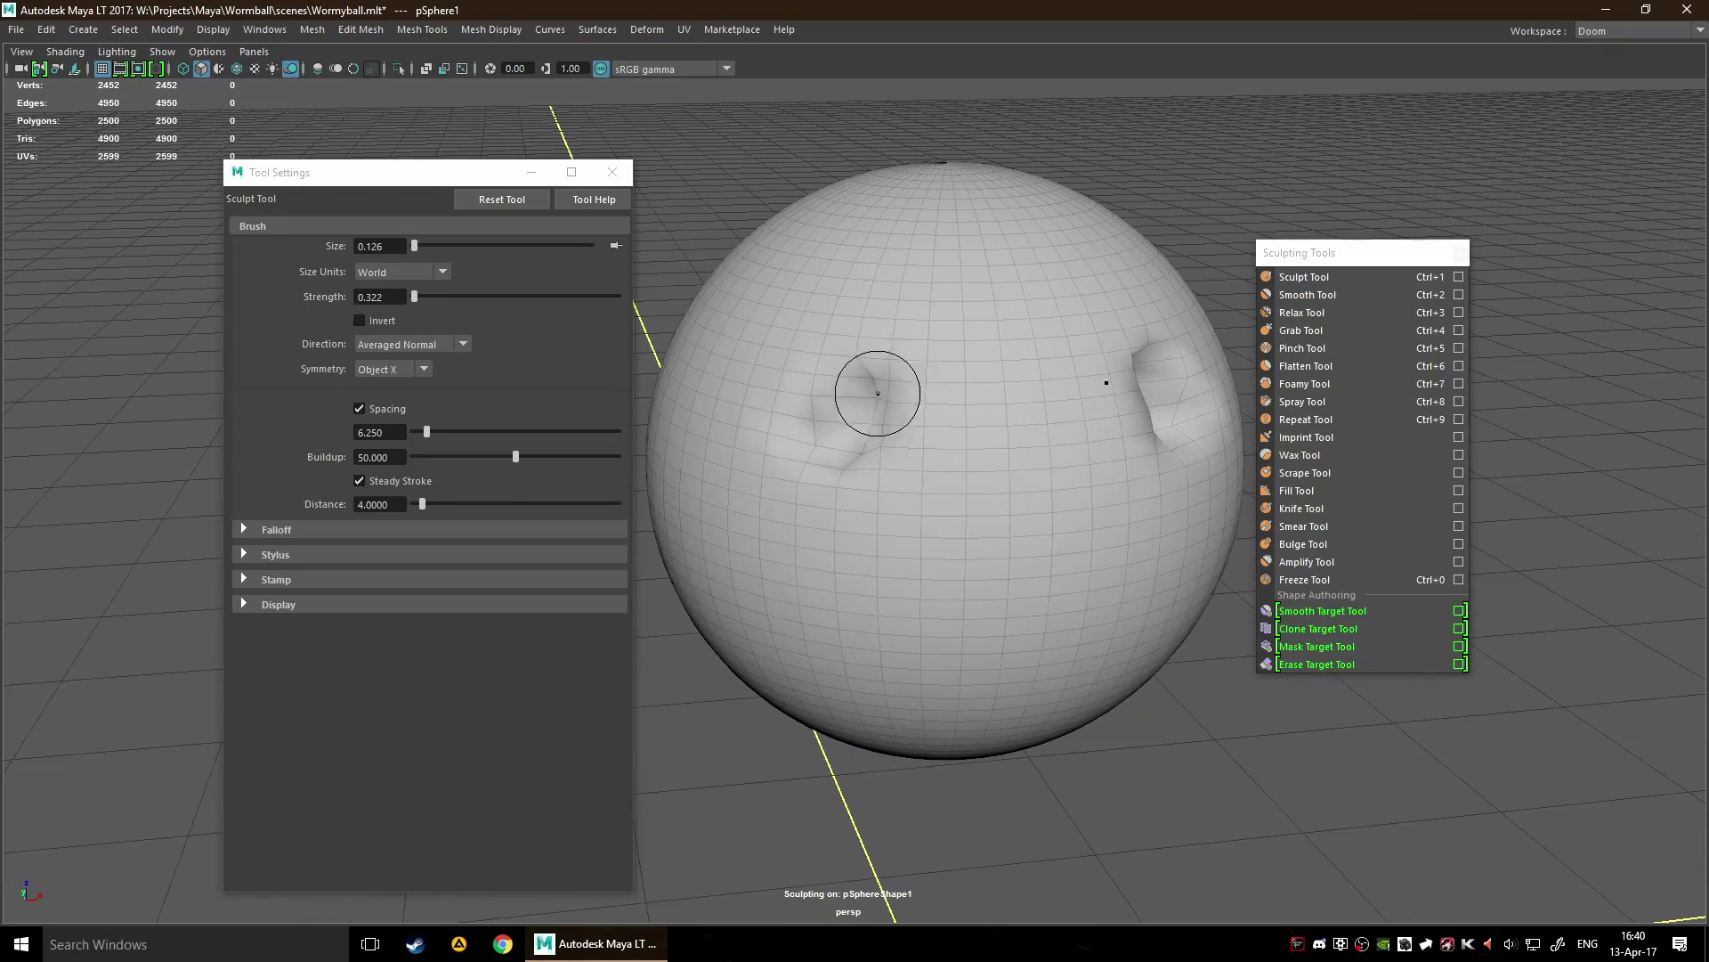
{"action": "mouse_move", "coordinate": [1113, 405]}
{"action": "left_mouse_down", "text": "alt"}
{"action": "mouse_move", "coordinate": [938, 427]}
{"action": "mouse_move", "coordinate": [1033, 445]}
{"action": "mouse_move", "coordinate": [1030, 460]}
{"action": "mouse_move", "coordinate": [858, 477]}
{"action": "mouse_move", "coordinate": [1061, 465]}
{"action": "left_mouse_up", "text": "alt"}
{"action": "scroll", "coordinate": [942, 431], "scroll_direction": "down", "scroll_amount": 3}
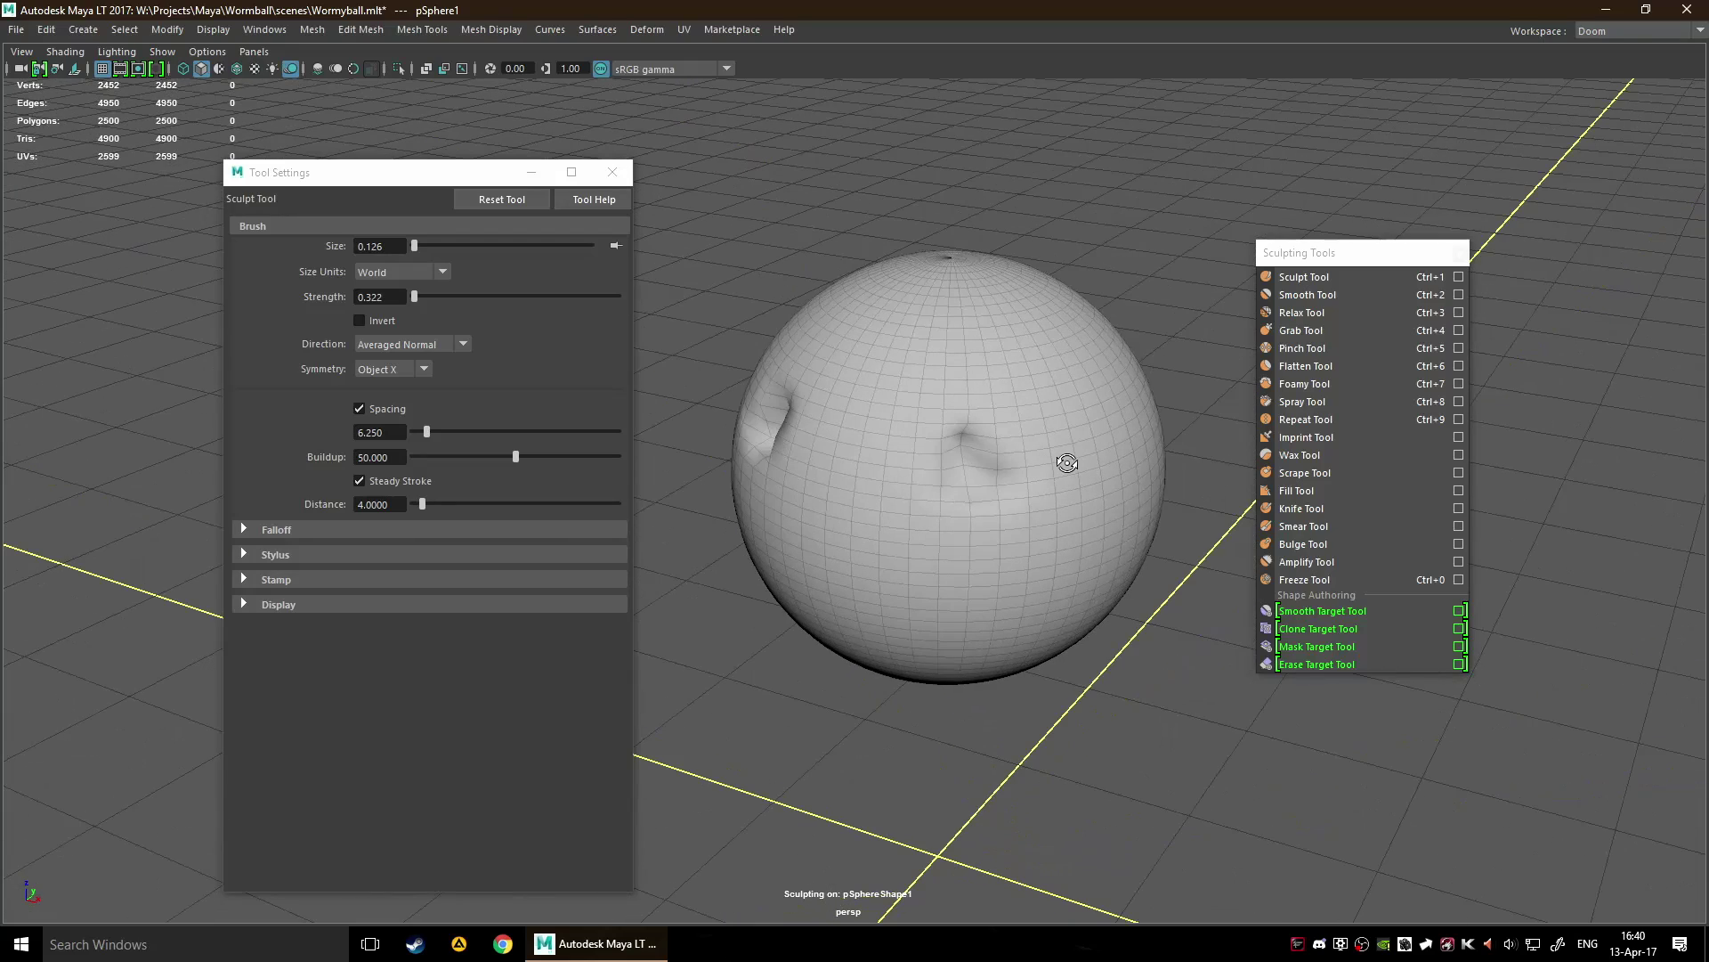
{"action": "left_click_drag", "start_coordinate": [928, 488], "coordinate": [965, 477], "text": "alt"}
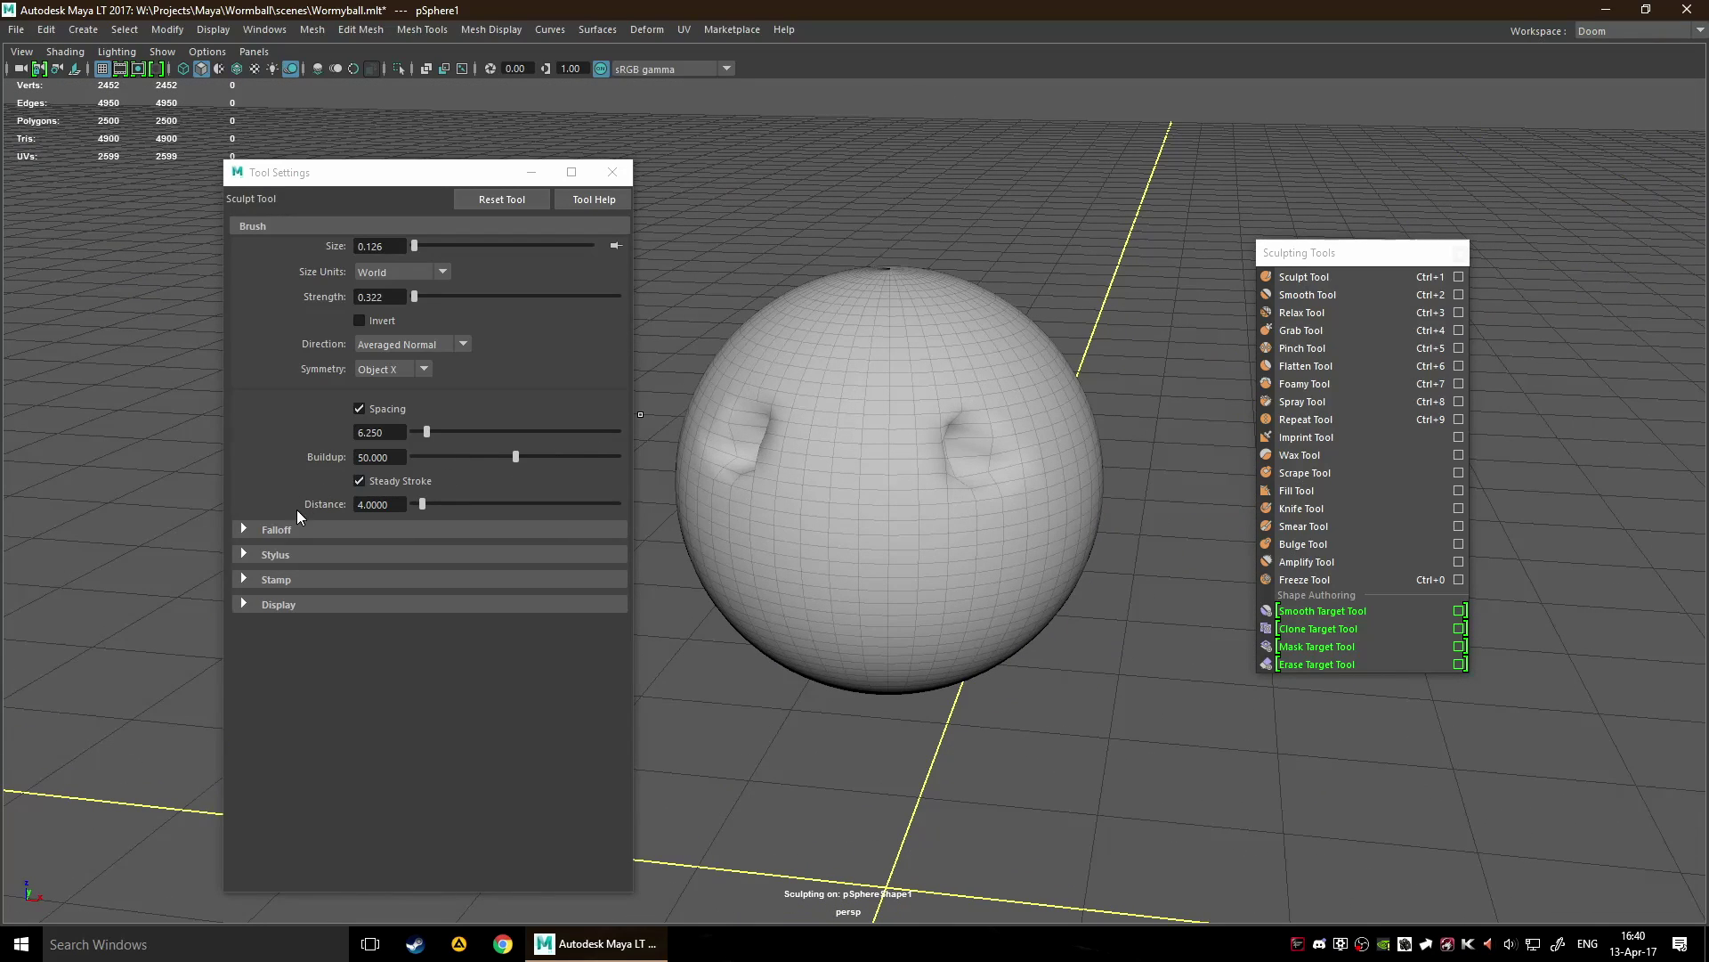
{"action": "left_click", "coordinate": [281, 530]}
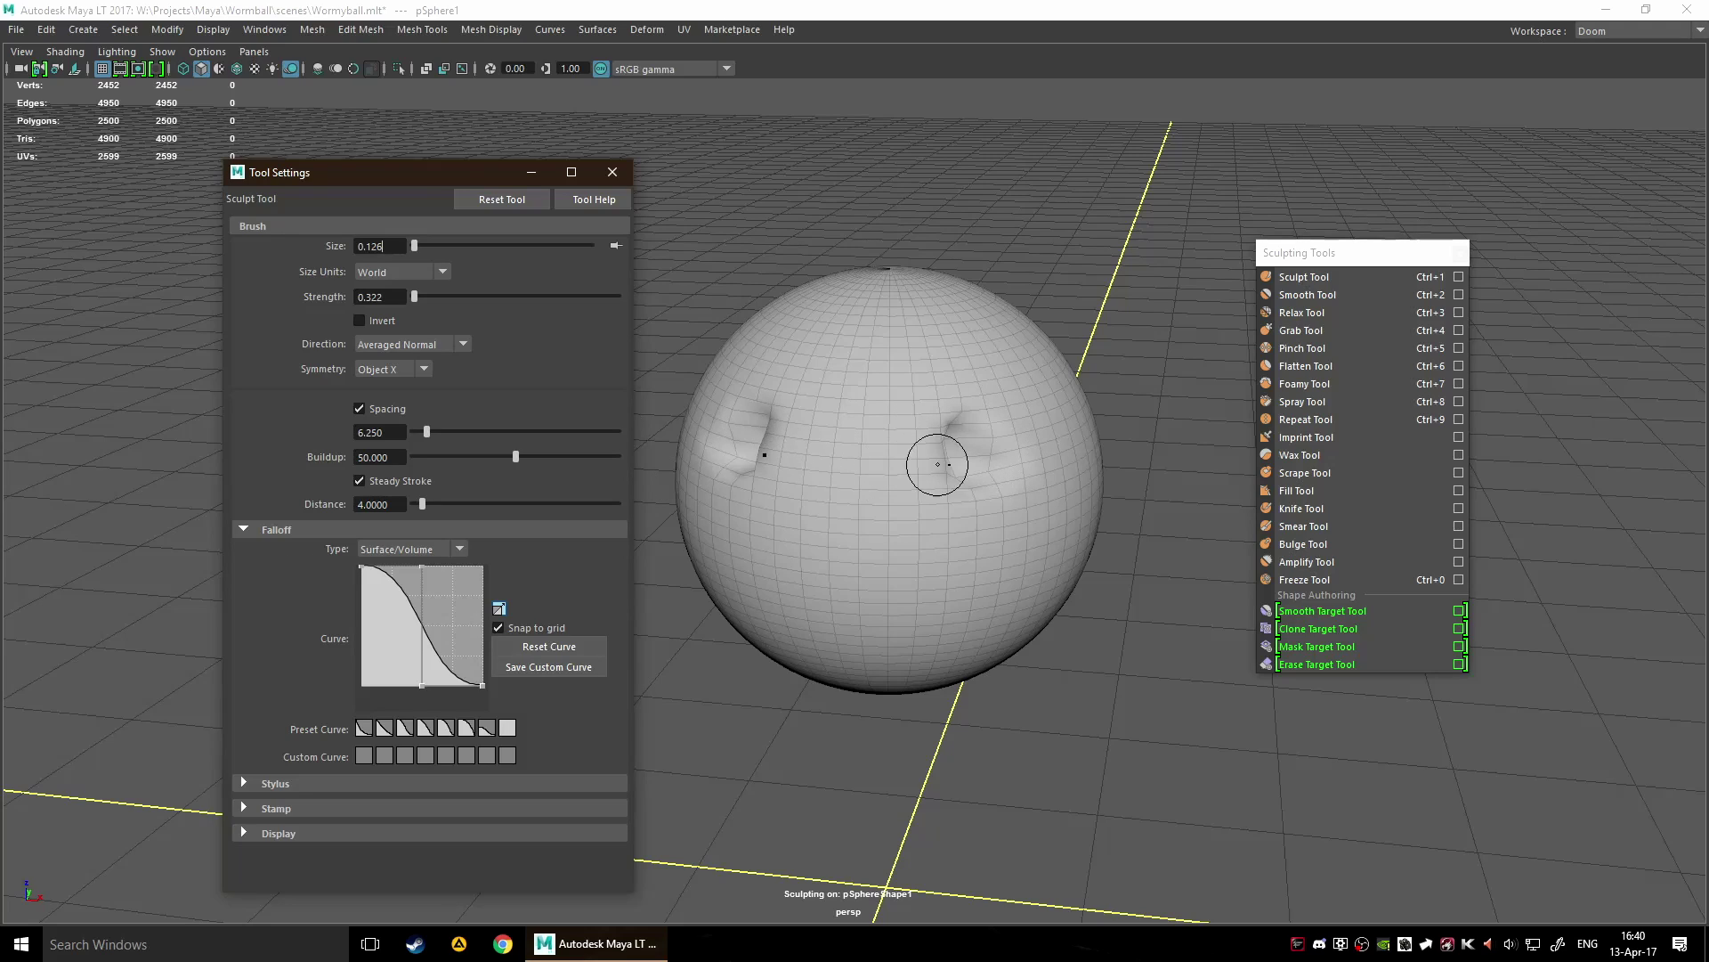
{"action": "left_click", "coordinate": [253, 531]}
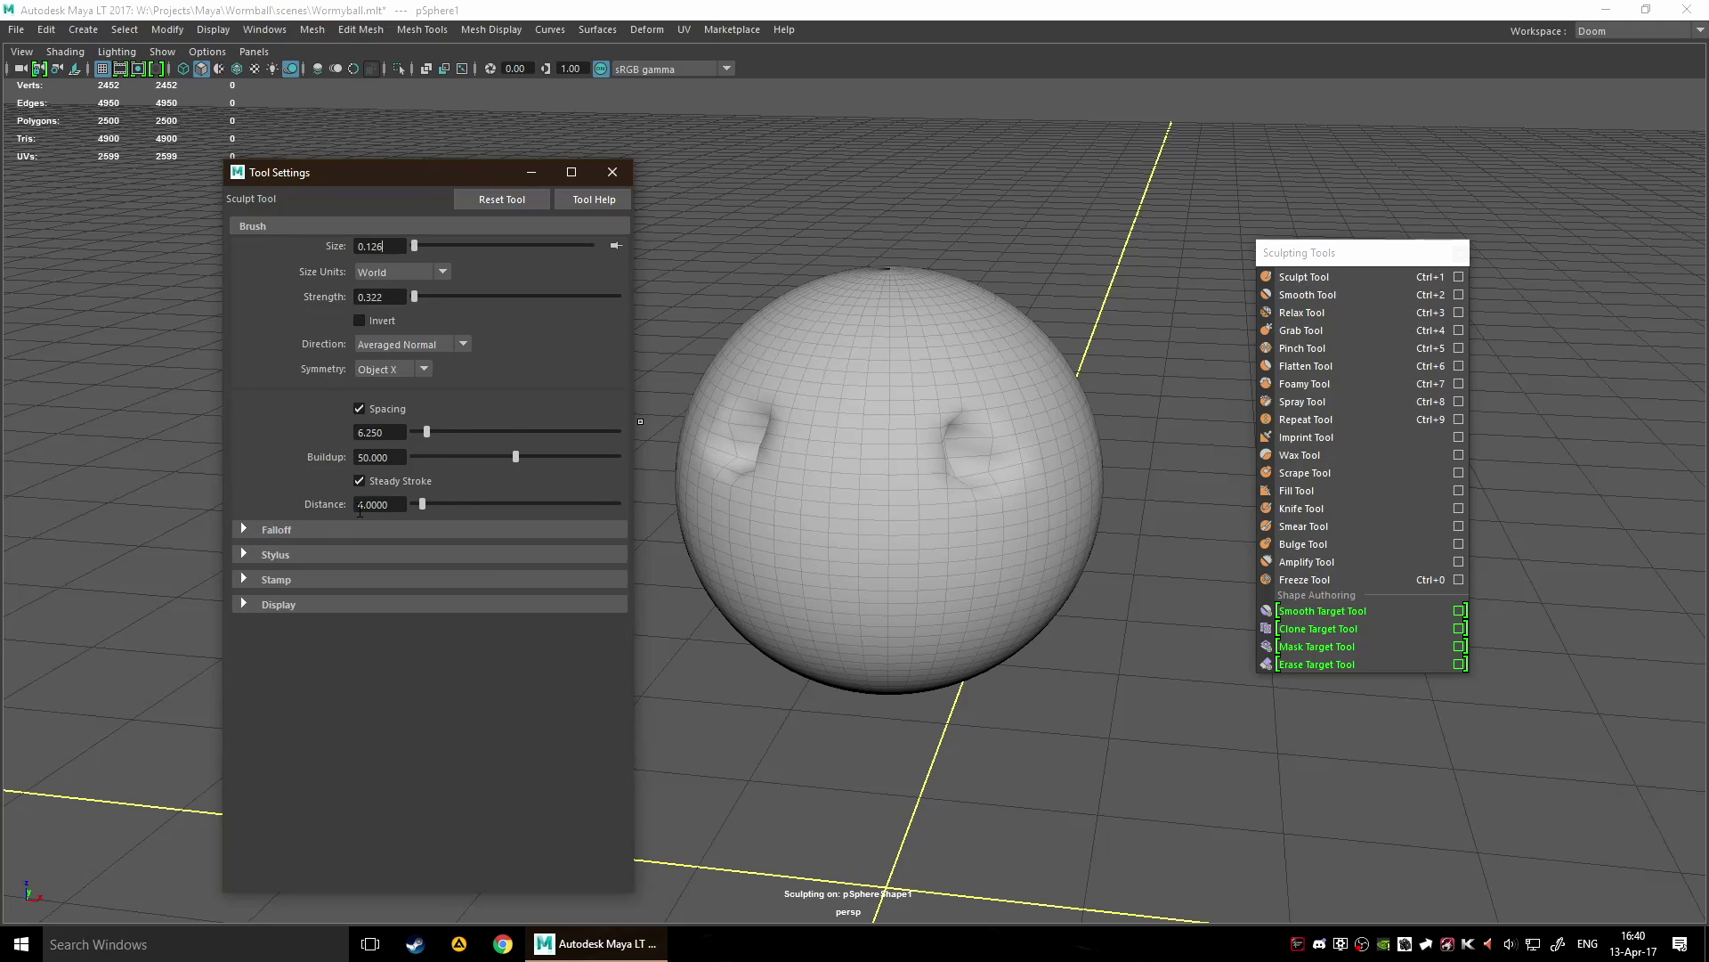
Rework the mirrored eye areas with a sculpt stroke and sculpt a raised nose-like form between them on the front of the sphere.
{"action": "mouse_move", "coordinate": [960, 455]}
{"action": "left_mouse_down"}
{"action": "mouse_move", "coordinate": [935, 450]}
{"action": "mouse_move", "coordinate": [1010, 438]}
{"action": "left_mouse_up"}
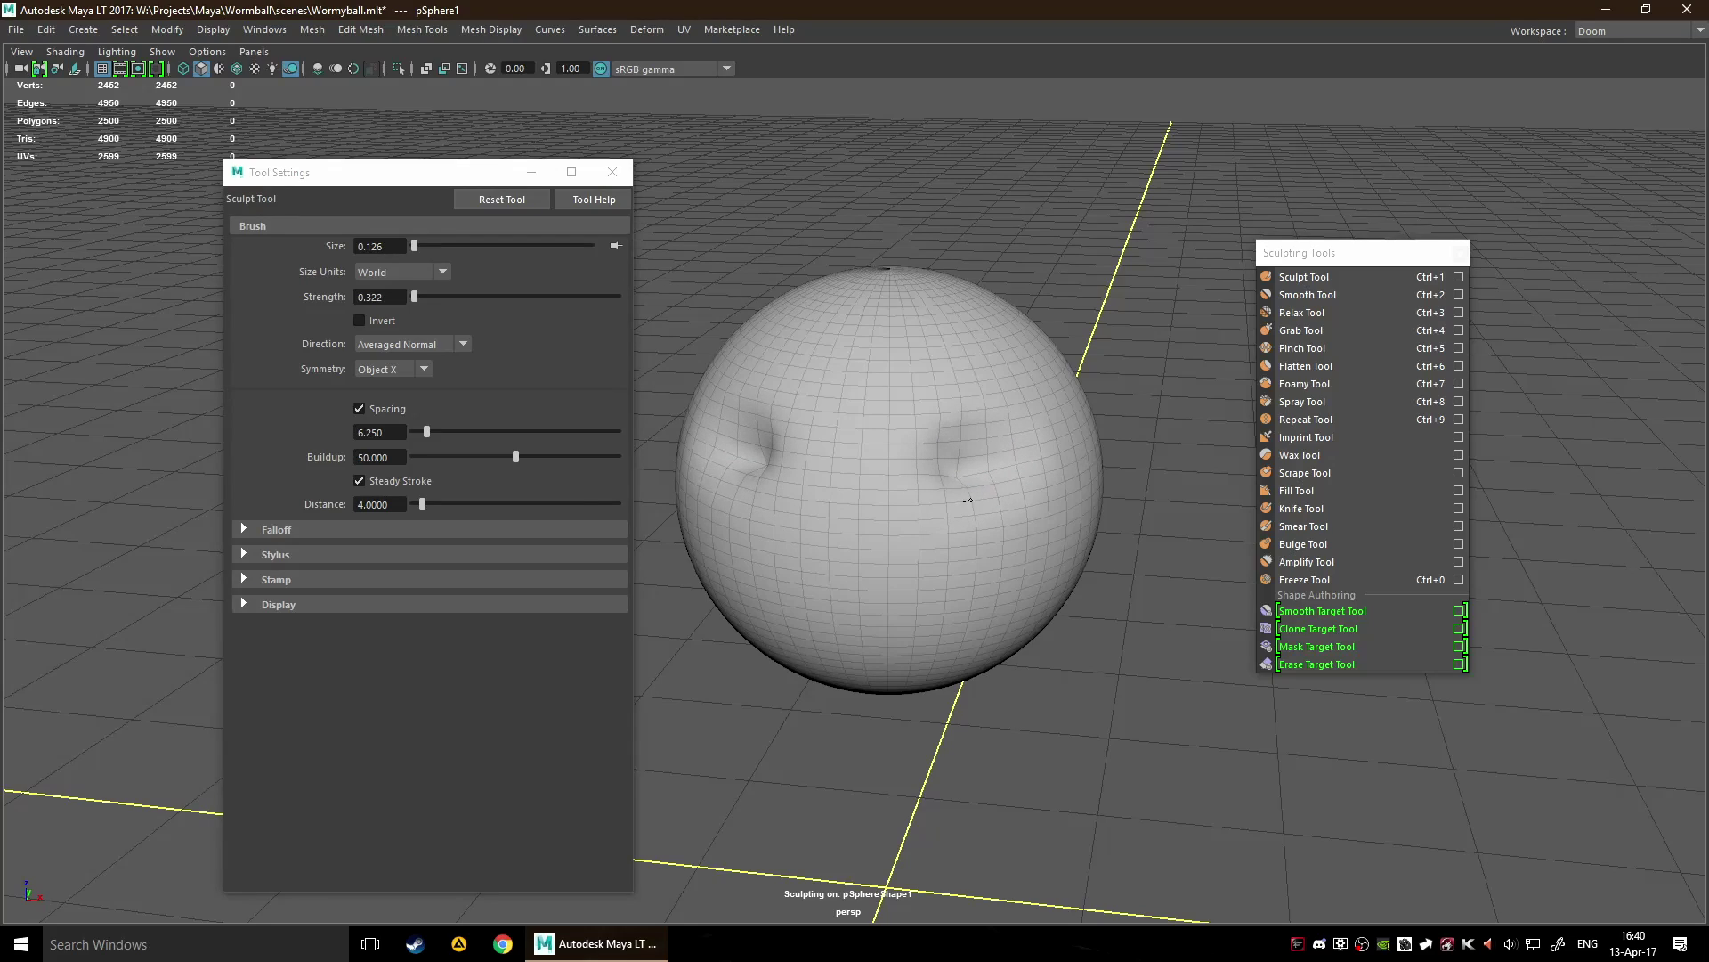
{"action": "scroll", "coordinate": [1024, 512], "scroll_direction": "up", "scroll_amount": 5}
{"action": "mouse_move", "coordinate": [973, 500]}
{"action": "left_mouse_down", "text": "alt"}
{"action": "mouse_move", "coordinate": [933, 526]}
{"action": "mouse_move", "coordinate": [988, 534]}
{"action": "mouse_move", "coordinate": [931, 603]}
{"action": "left_mouse_up", "text": "alt"}
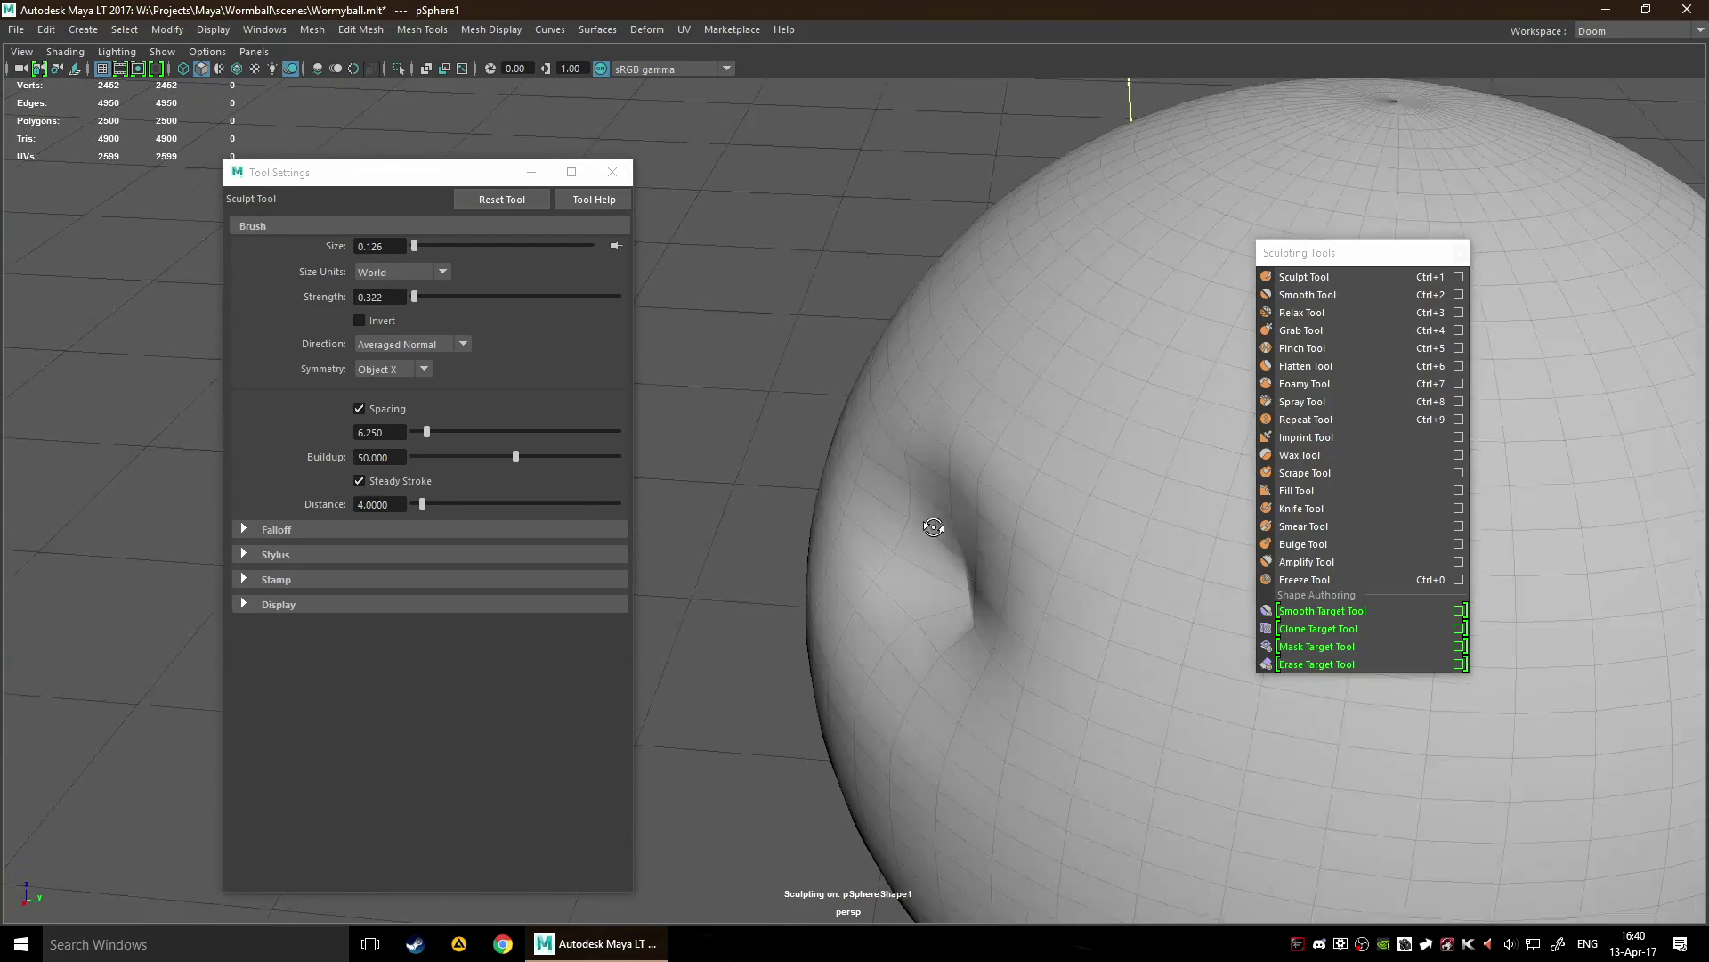
{"action": "scroll", "coordinate": [931, 603], "scroll_direction": "down", "scroll_amount": 4}
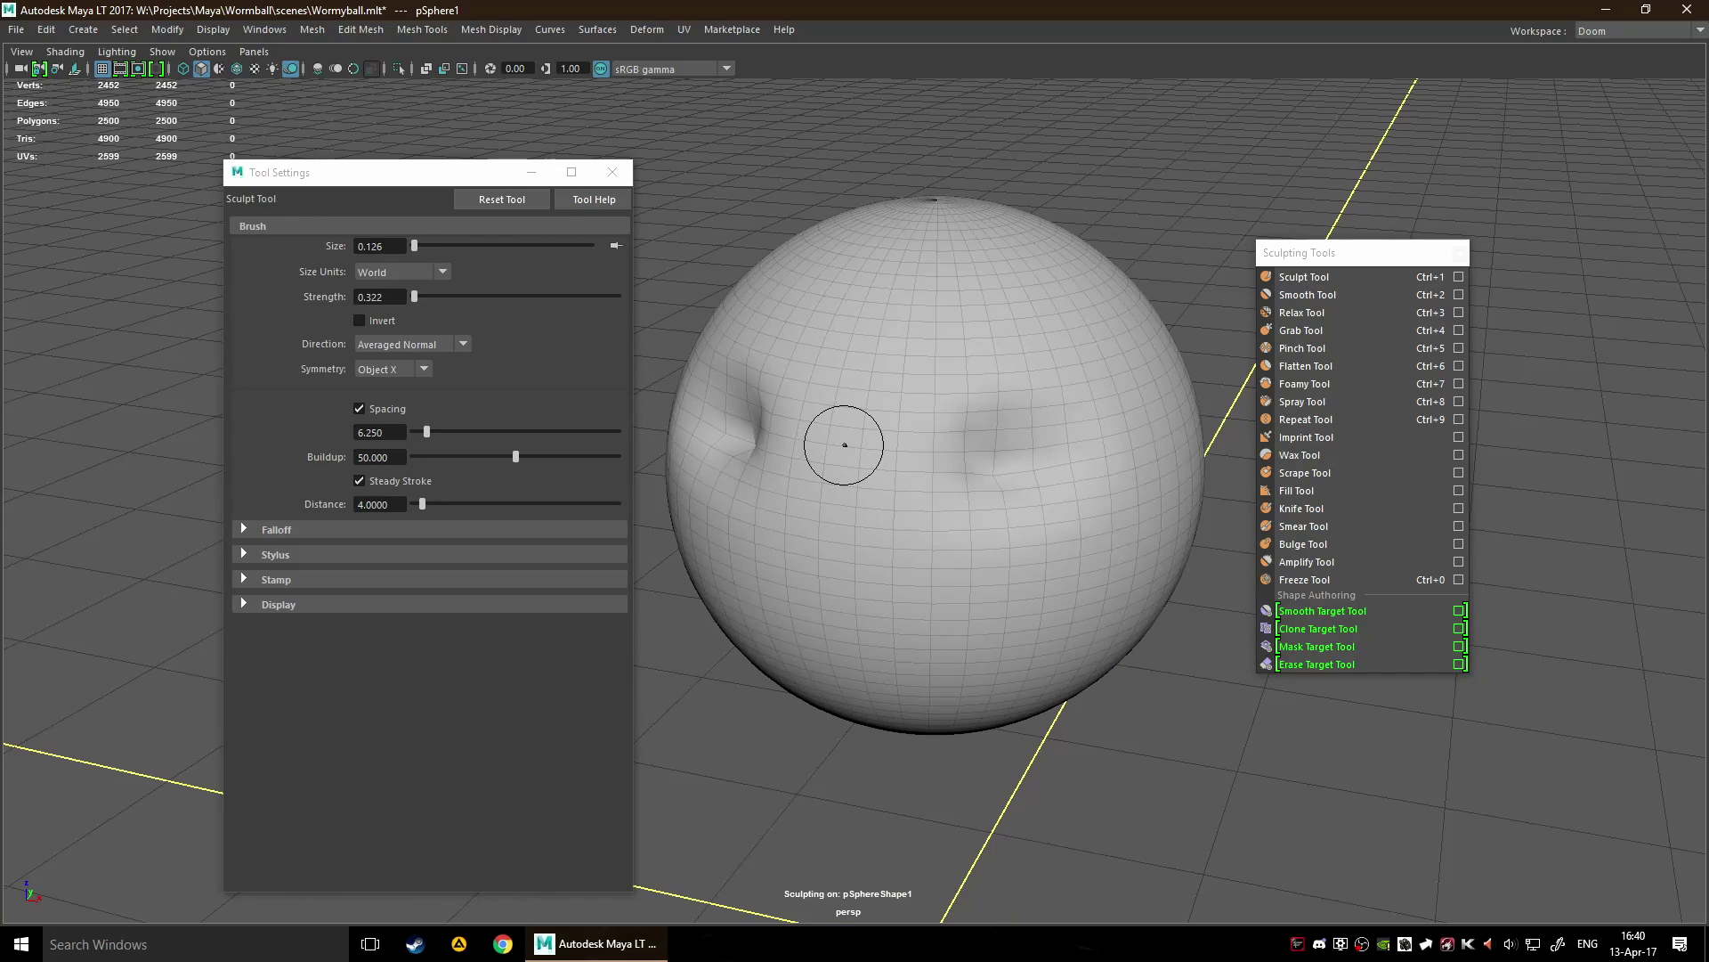
{"action": "mouse_move", "coordinate": [861, 435]}
{"action": "left_mouse_down"}
{"action": "mouse_move", "coordinate": [820, 487]}
{"action": "mouse_move", "coordinate": [841, 451]}
{"action": "mouse_move", "coordinate": [789, 623]}
{"action": "mouse_move", "coordinate": [801, 553]}
{"action": "mouse_move", "coordinate": [761, 557]}
{"action": "mouse_move", "coordinate": [877, 587]}
{"action": "mouse_move", "coordinate": [971, 581]}
{"action": "mouse_move", "coordinate": [986, 534]}
{"action": "mouse_move", "coordinate": [969, 576]}
{"action": "left_mouse_up"}
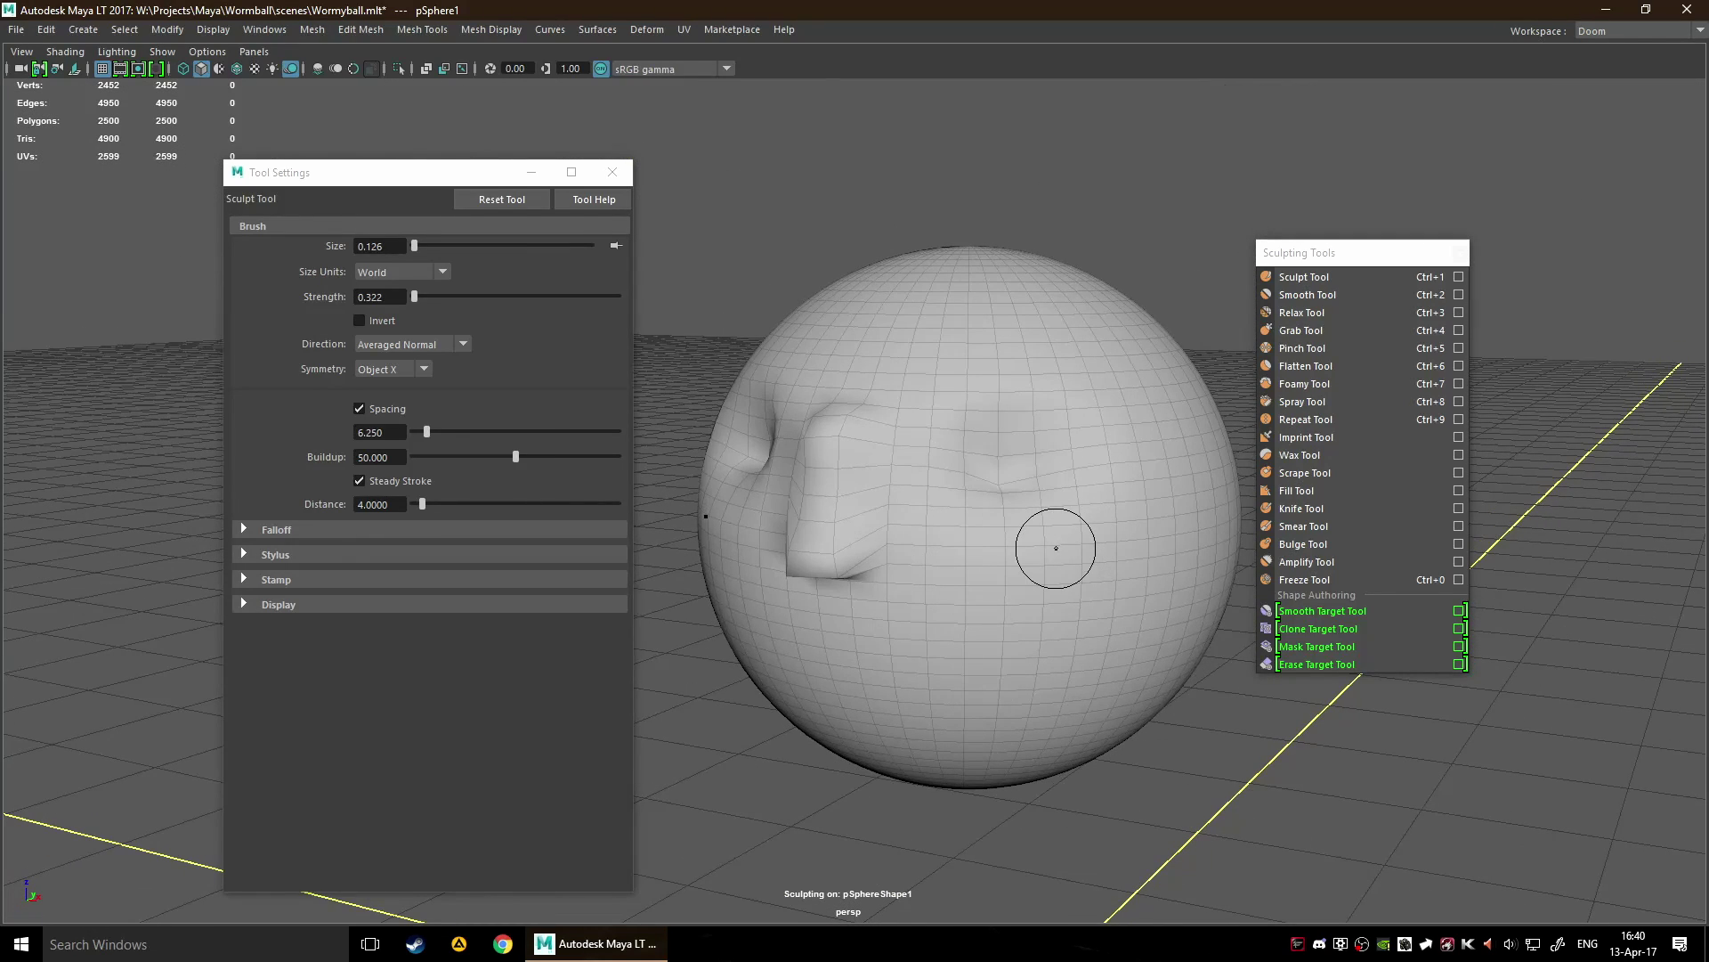
Leave sculpting and set the sphere's Subdivisions Axis and Subdivisions Height to 100 in its polySphere1 construction inputs.
{"action": "right_click_drag", "start_coordinate": [1001, 516], "coordinate": [997, 571]}
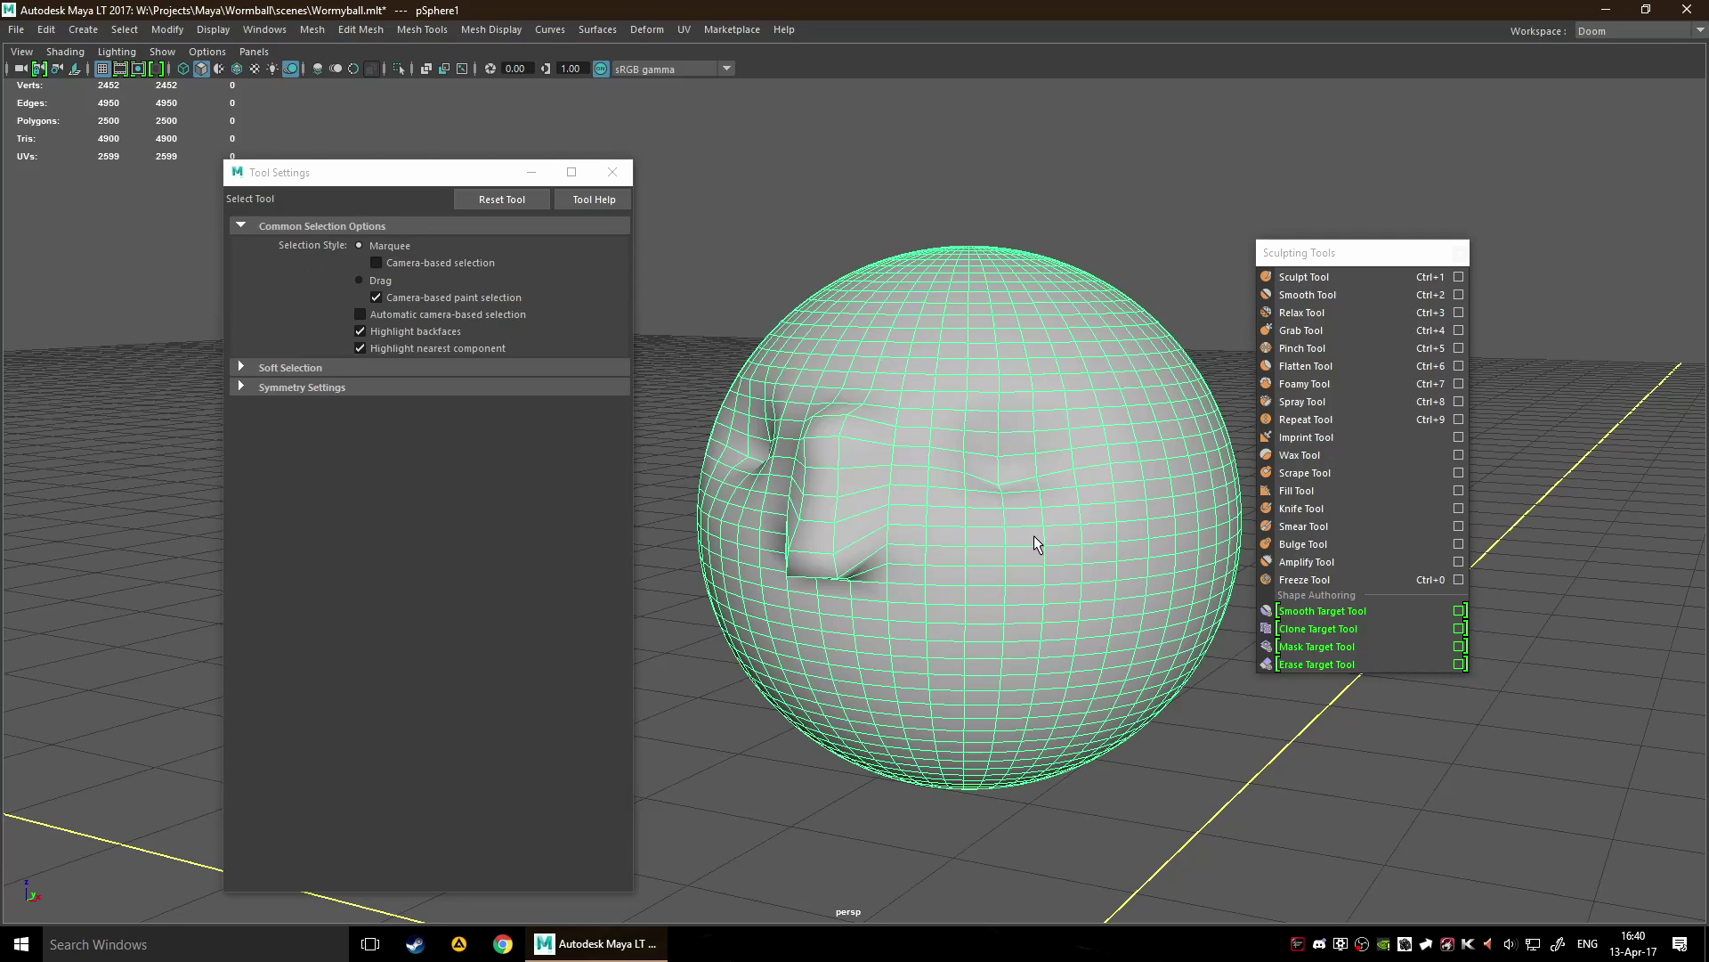
{"action": "key", "text": "ctrl+shift+a"}
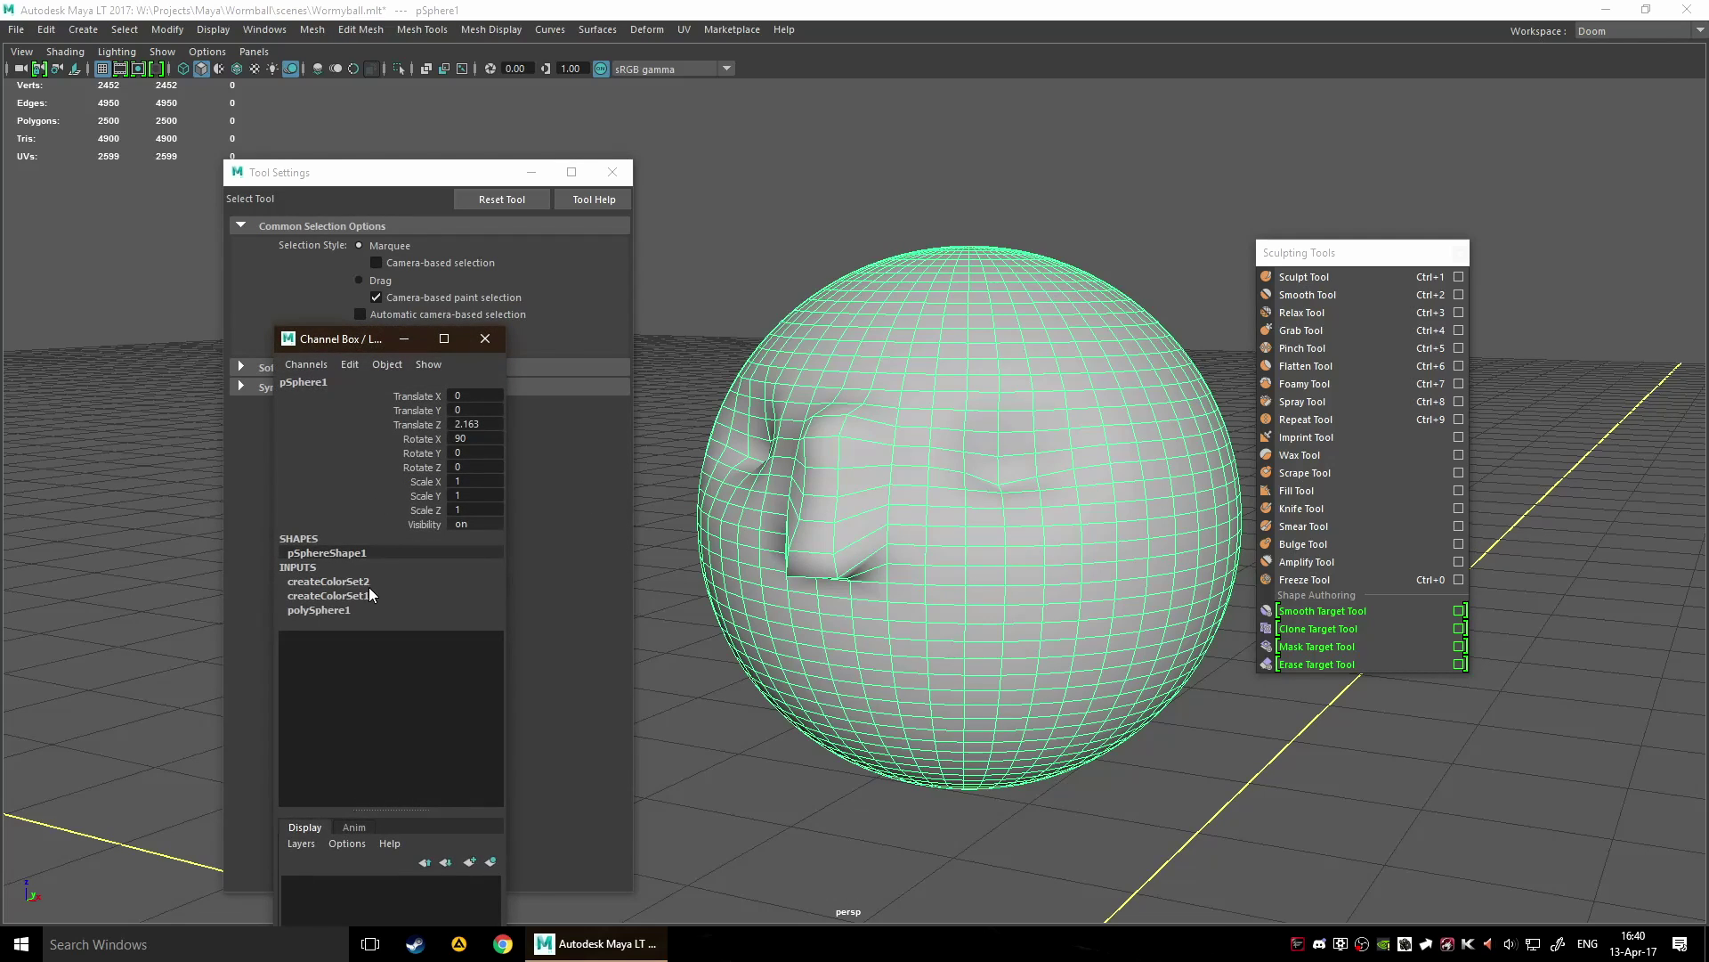
{"action": "left_click", "coordinate": [322, 612]}
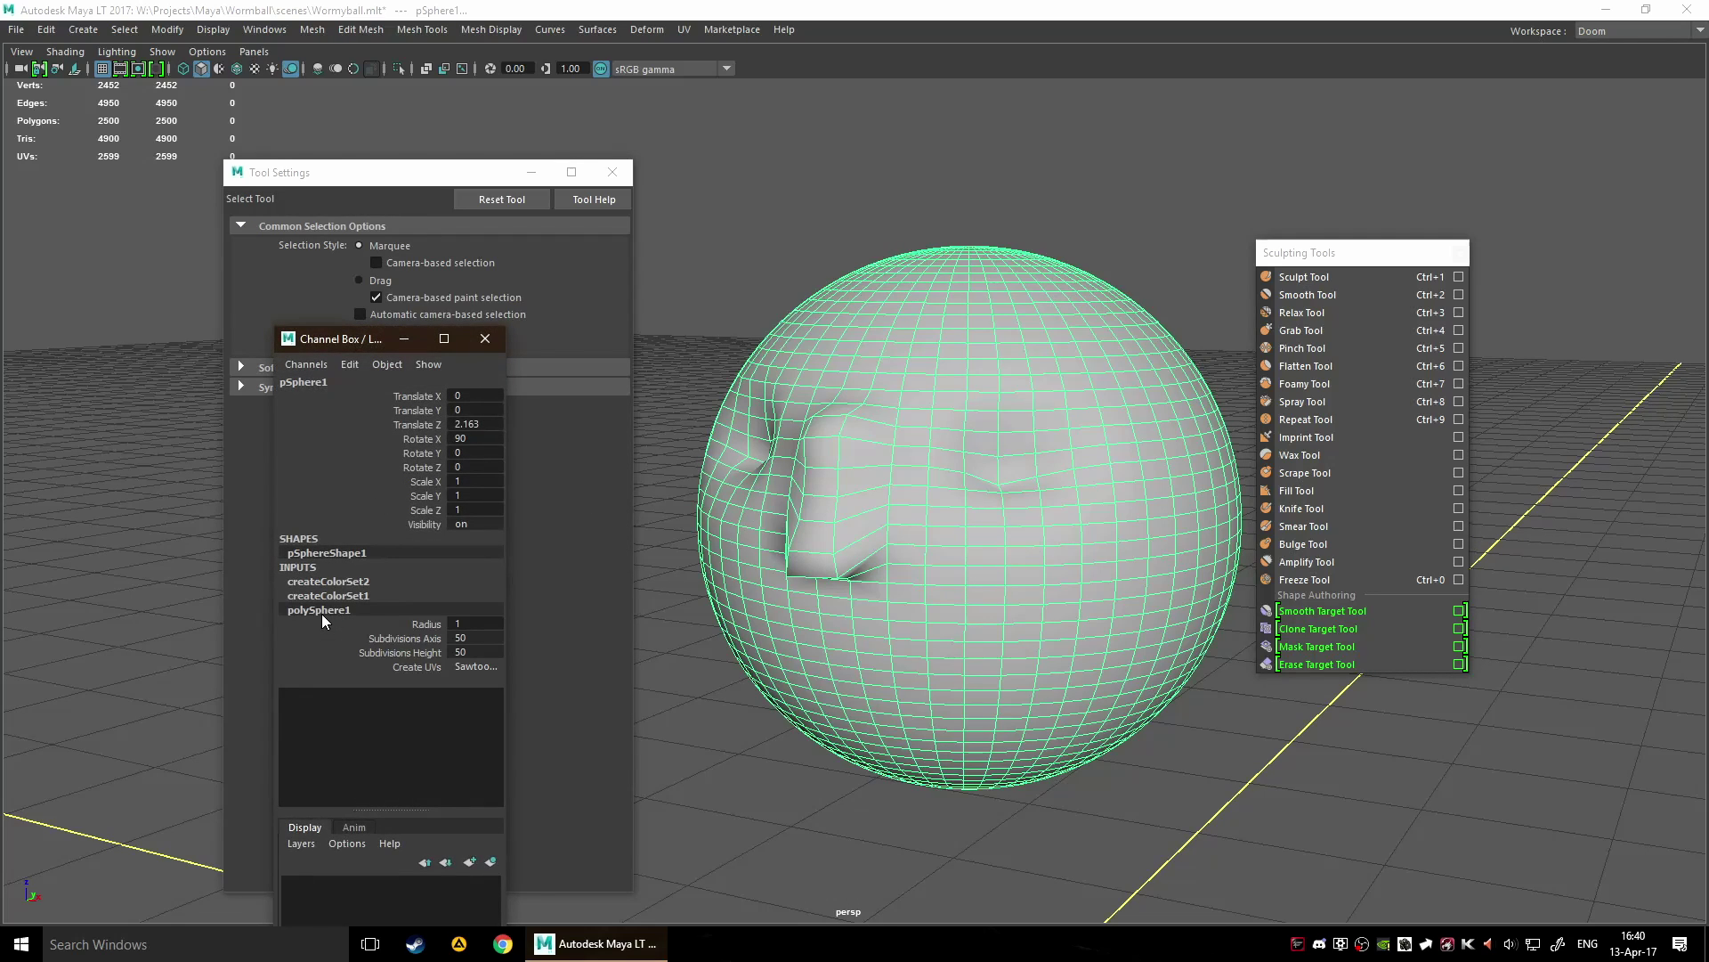
{"action": "double_click", "coordinate": [481, 636]}
{"action": "type", "text": "100"}
{"action": "key", "text": "Tab"}
{"action": "type", "text": "100"}
{"action": "key", "text": "Tab"}
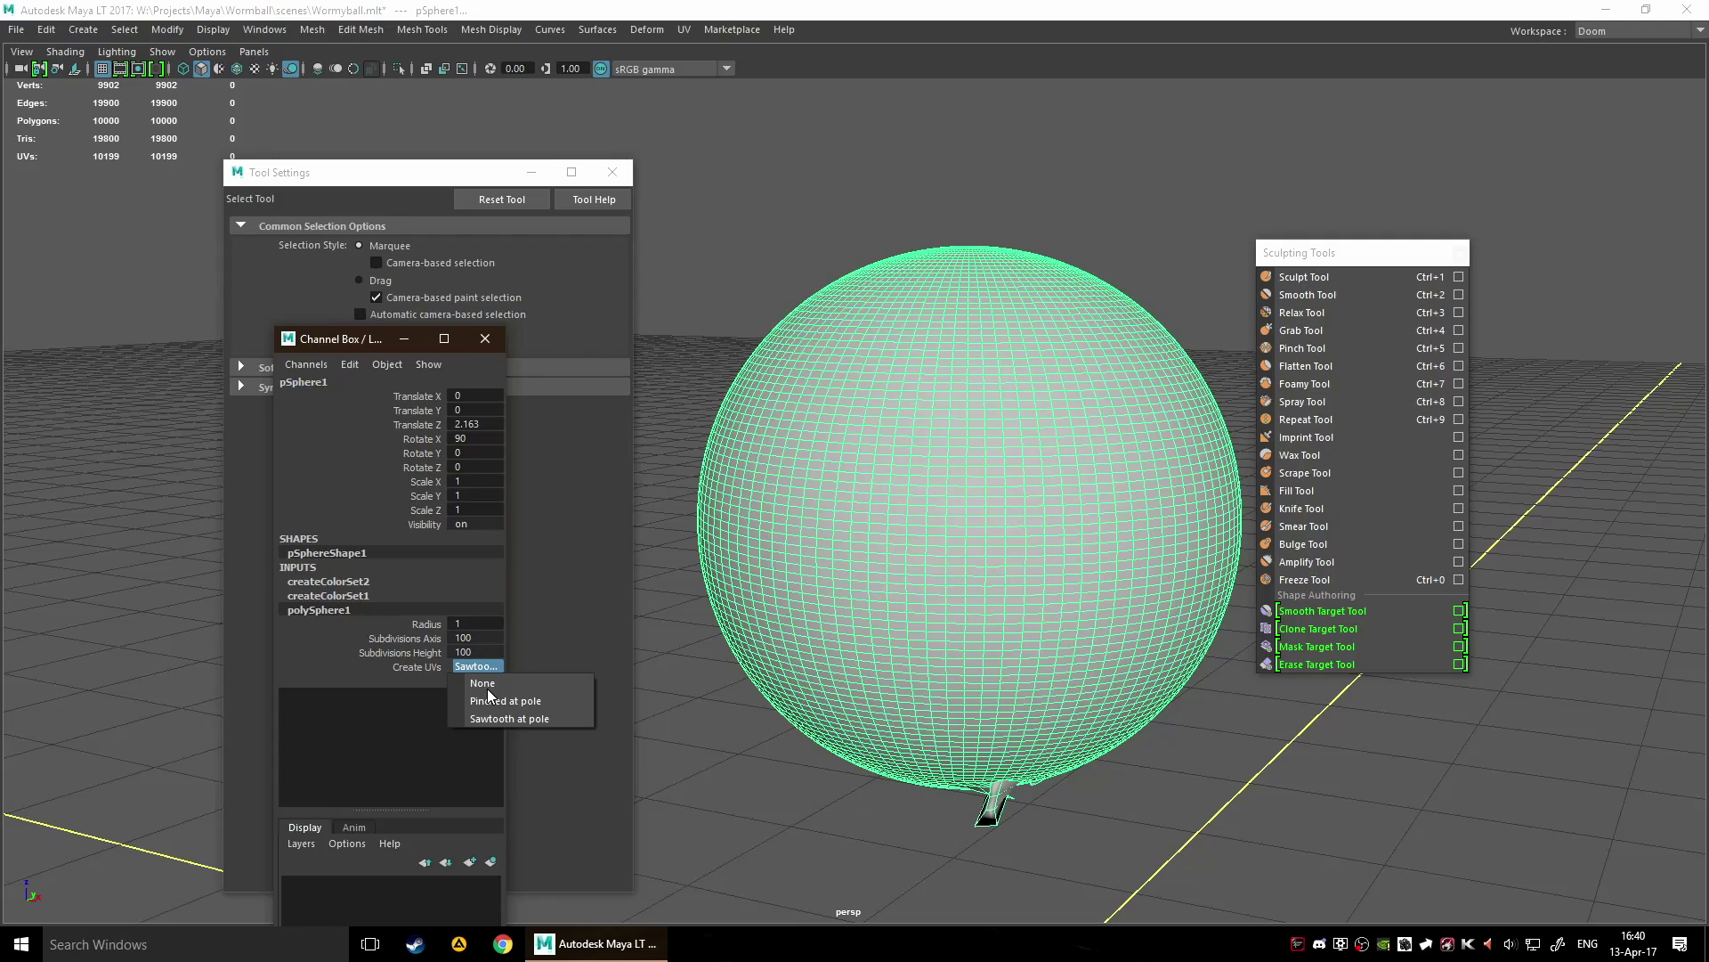
Examine the underside of the resubdivided sphere and the createColorSet inputs in its construction history, including their available commands.
{"action": "mouse_move", "coordinate": [944, 712]}
{"action": "left_mouse_down", "text": "alt"}
{"action": "mouse_move", "coordinate": [996, 725]}
{"action": "mouse_move", "coordinate": [969, 690]}
{"action": "left_mouse_up", "text": "alt"}
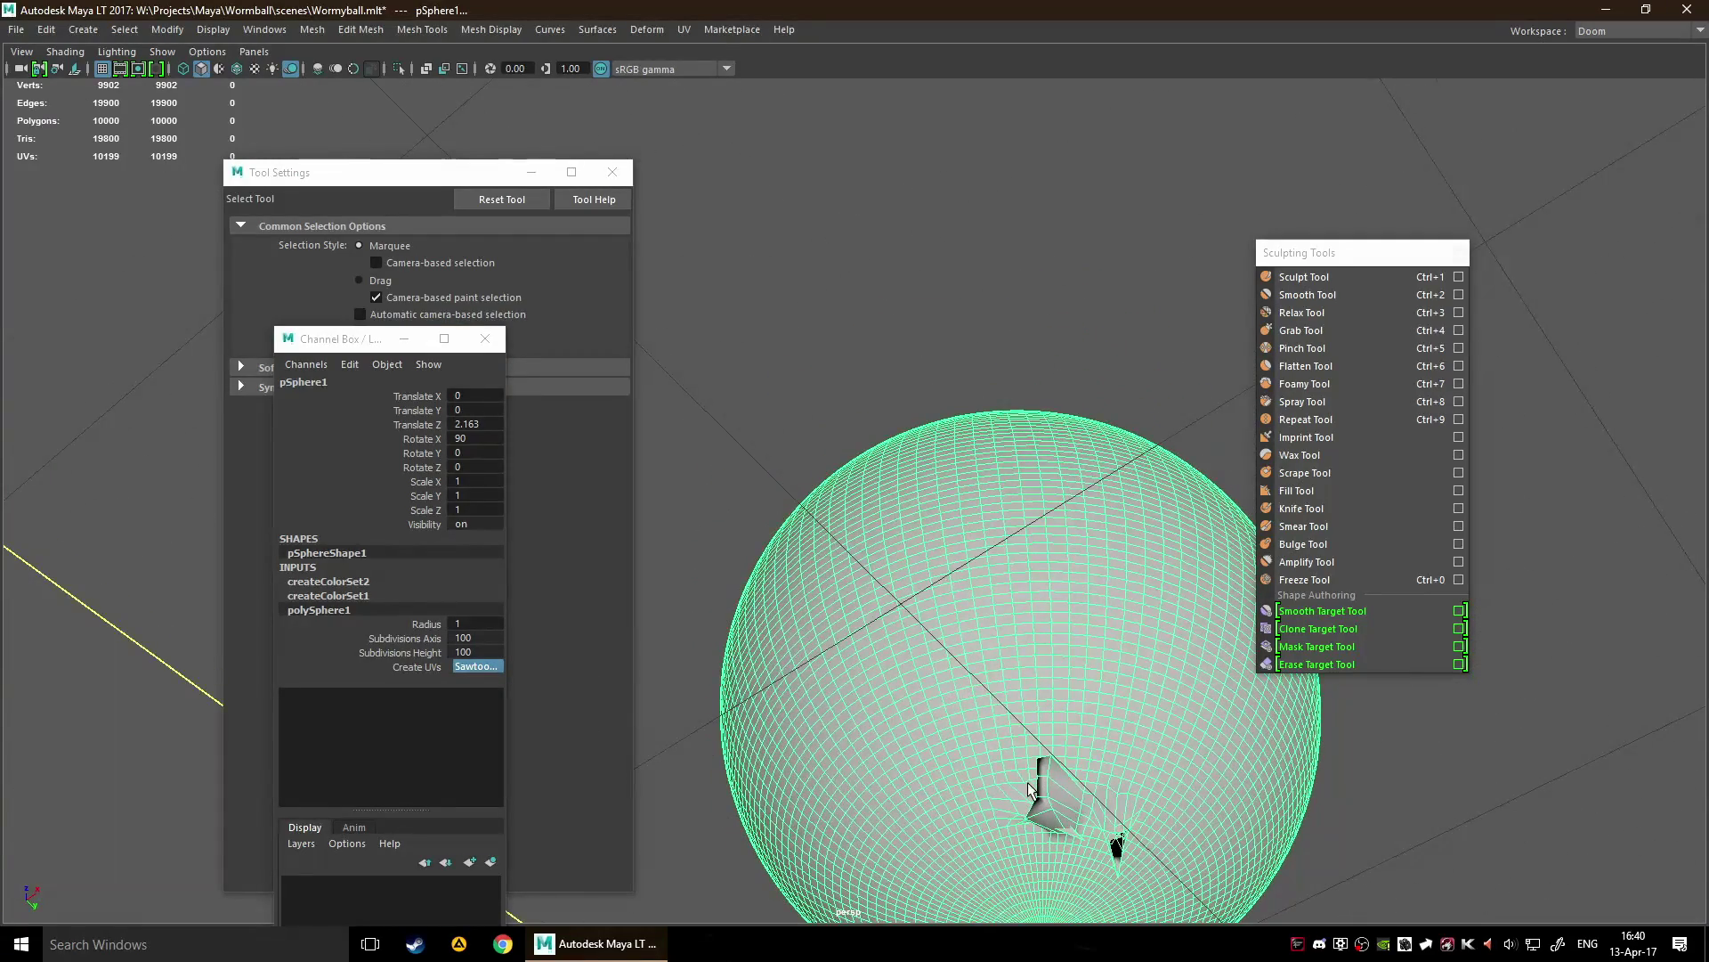
{"action": "left_click_drag", "start_coordinate": [1029, 788], "coordinate": [736, 677], "text": "alt"}
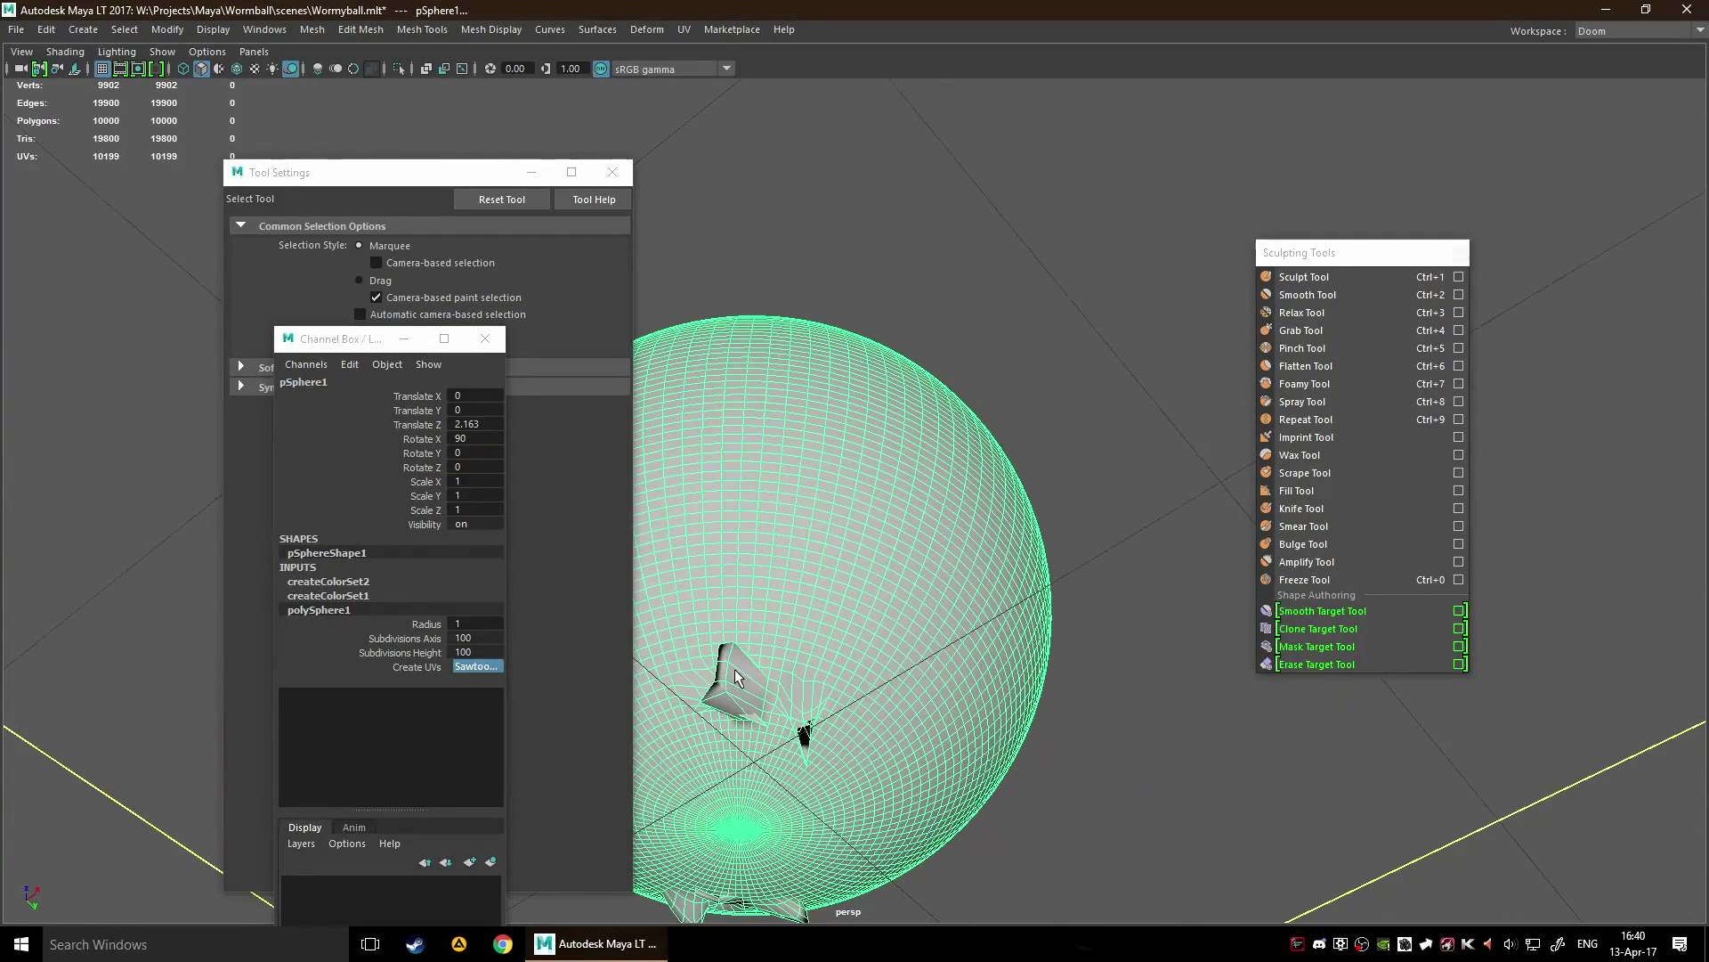
{"action": "left_click", "coordinate": [344, 581]}
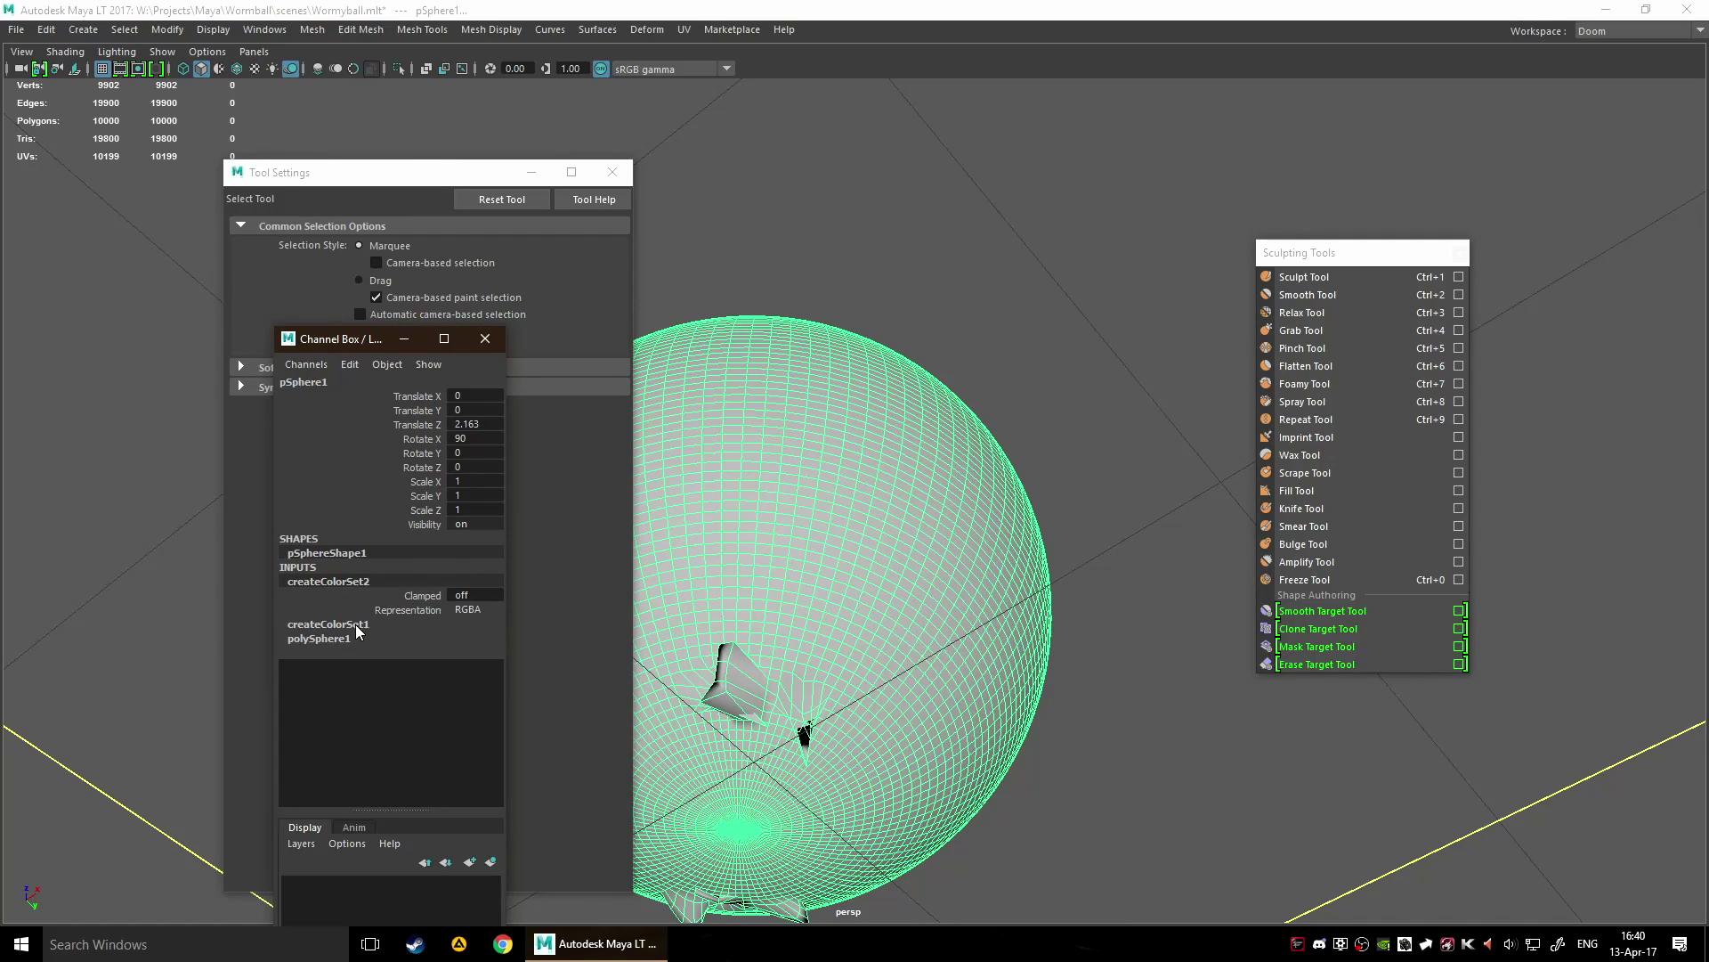
{"action": "left_click", "coordinate": [356, 624]}
{"action": "right_click", "coordinate": [355, 597]}
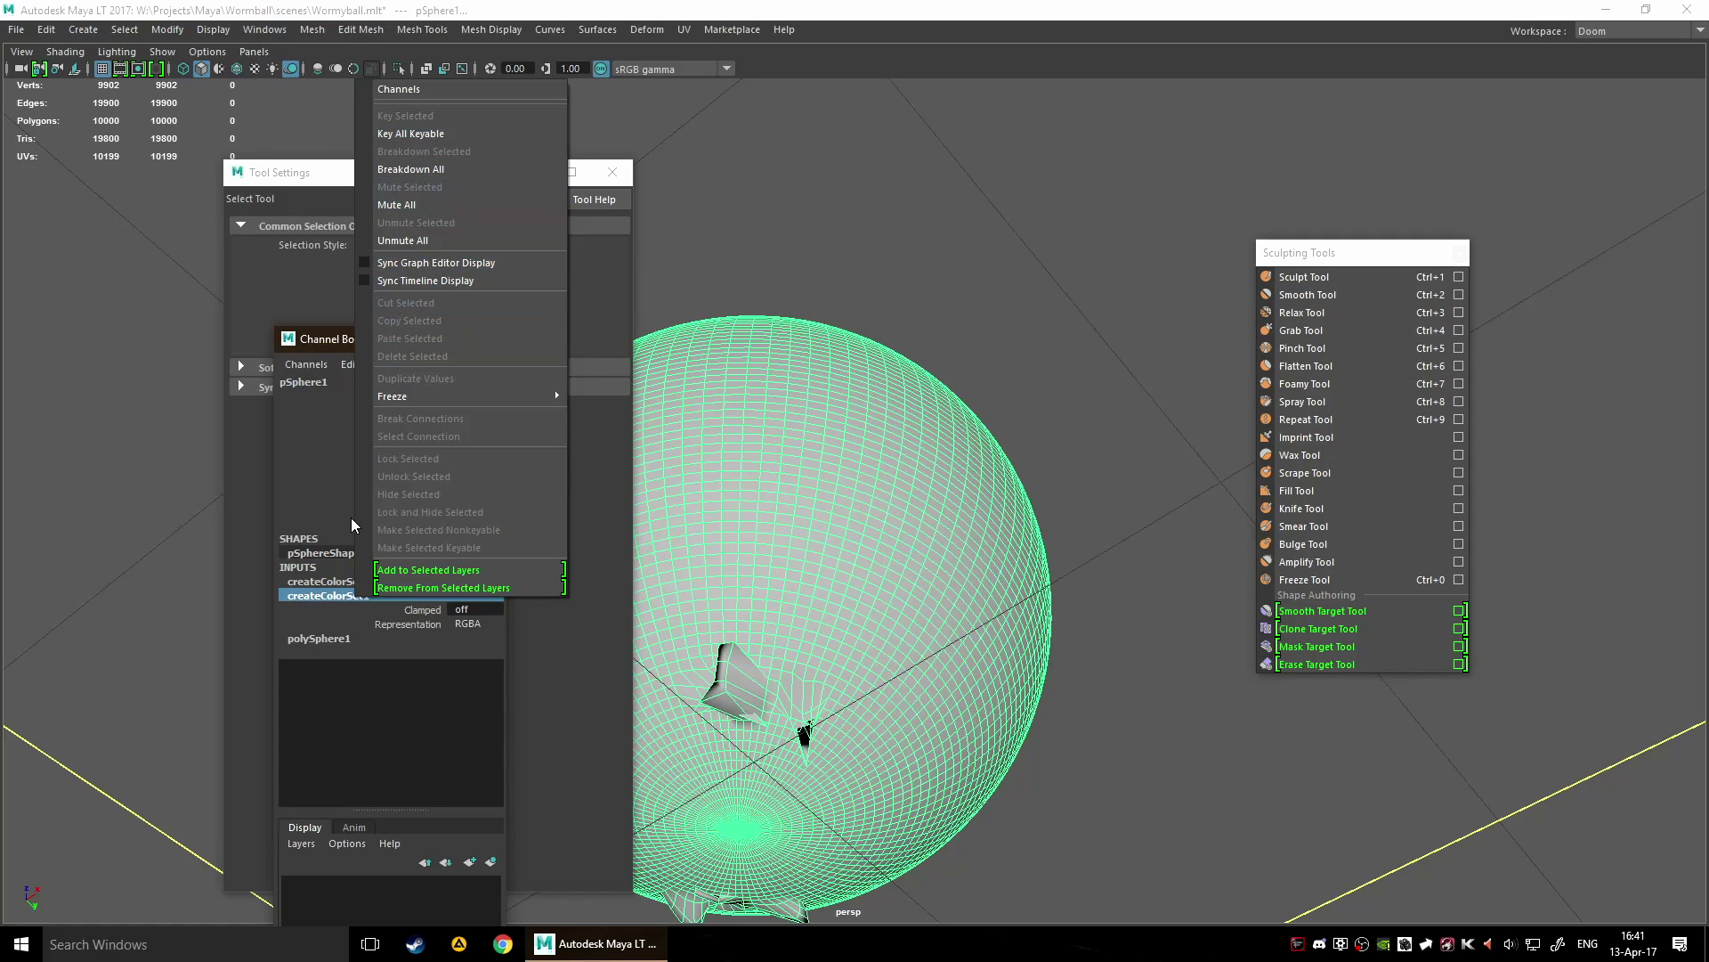
{"action": "right_click", "coordinate": [333, 581]}
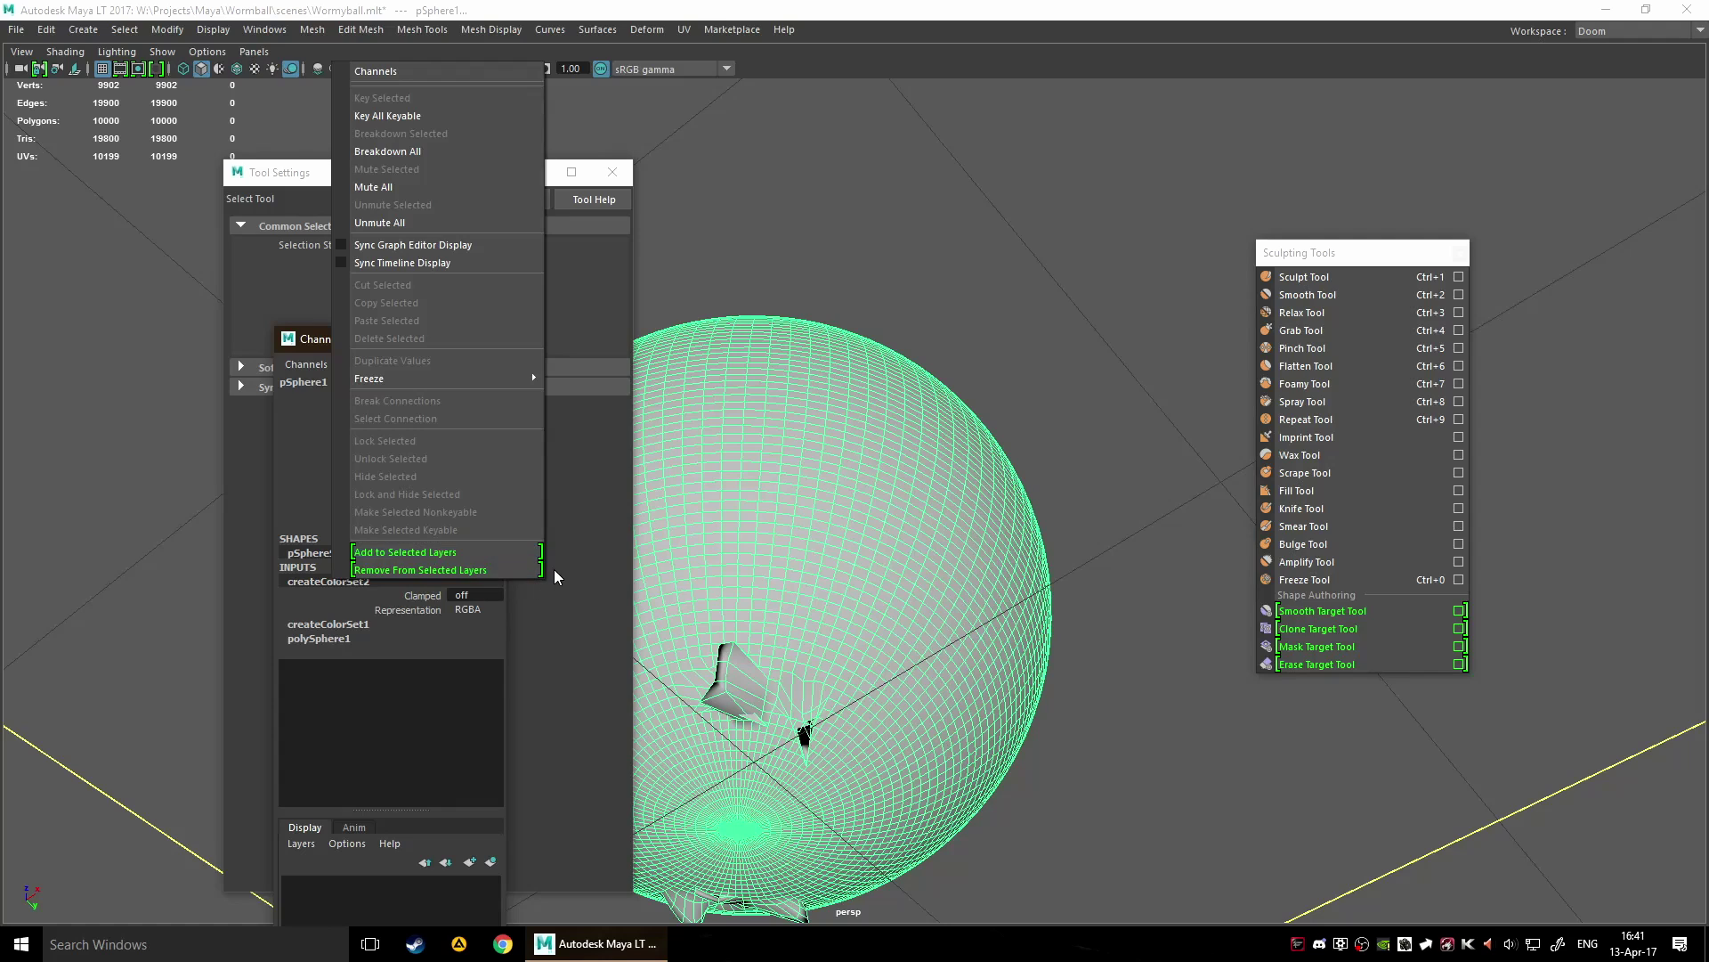
{"action": "left_click", "coordinate": [554, 569]}
Undo the subdivision changes and all sculpt strokes made on the sphere.
{"action": "scroll", "coordinate": [755, 591], "scroll_direction": "down", "scroll_amount": 5}
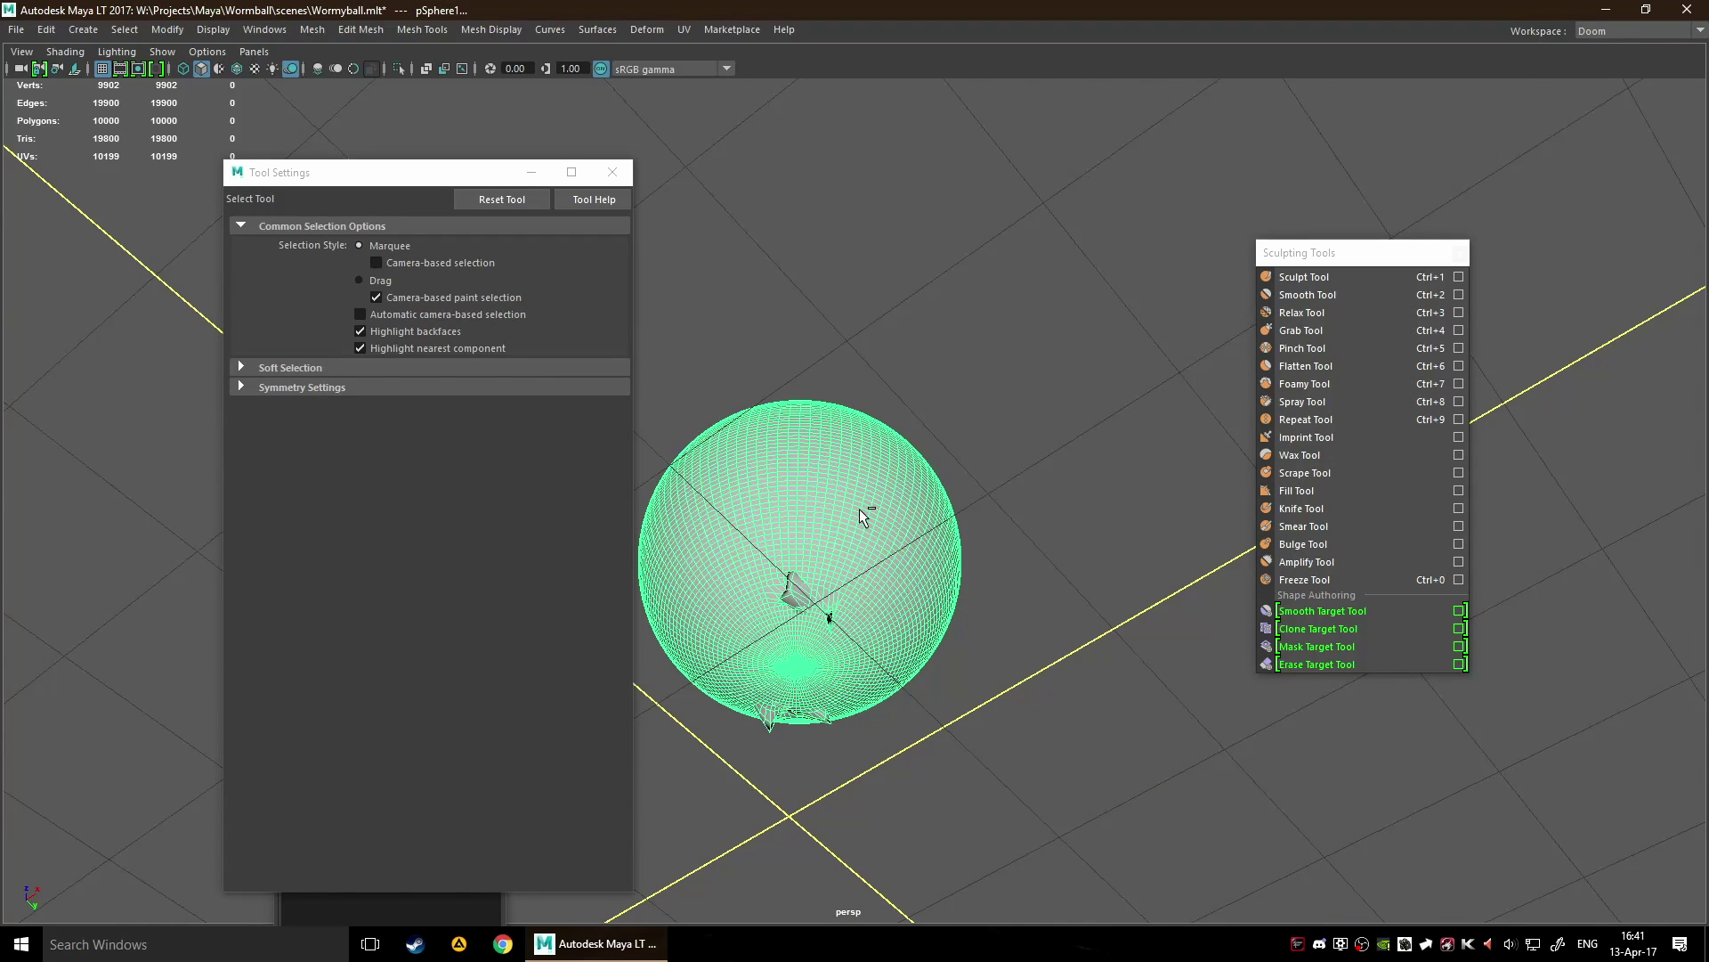
{"action": "key", "text": "1"}
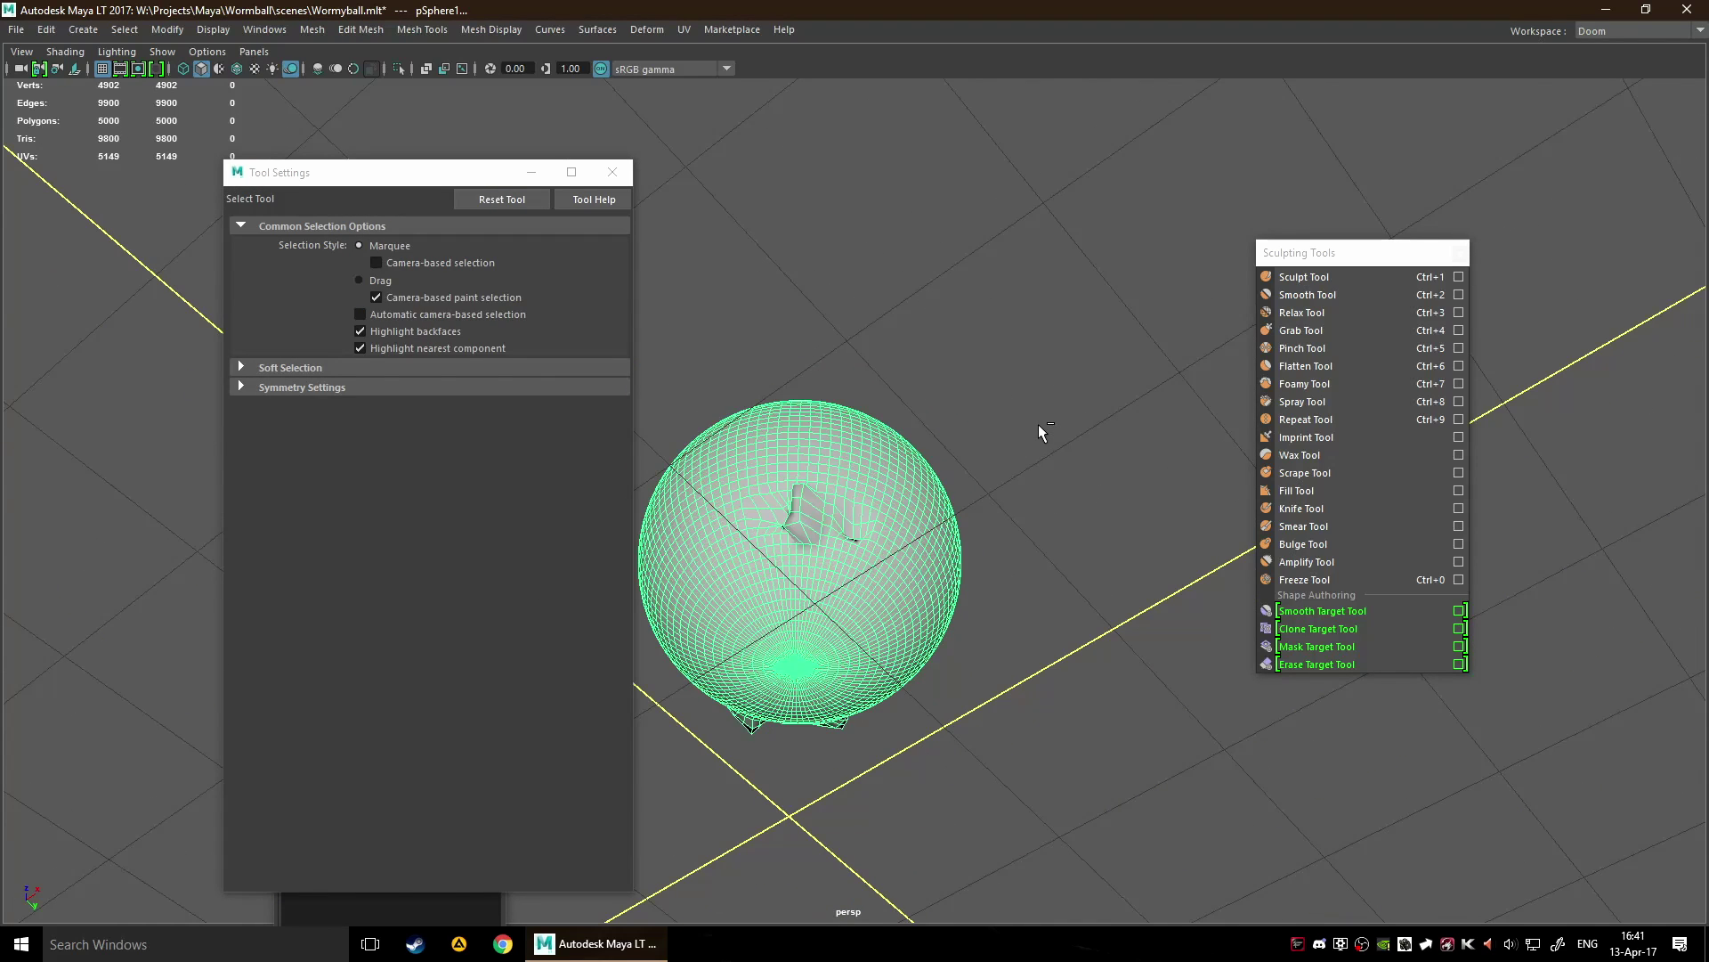
{"action": "left_click_drag", "start_coordinate": [1033, 424], "coordinate": [861, 545], "text": "alt"}
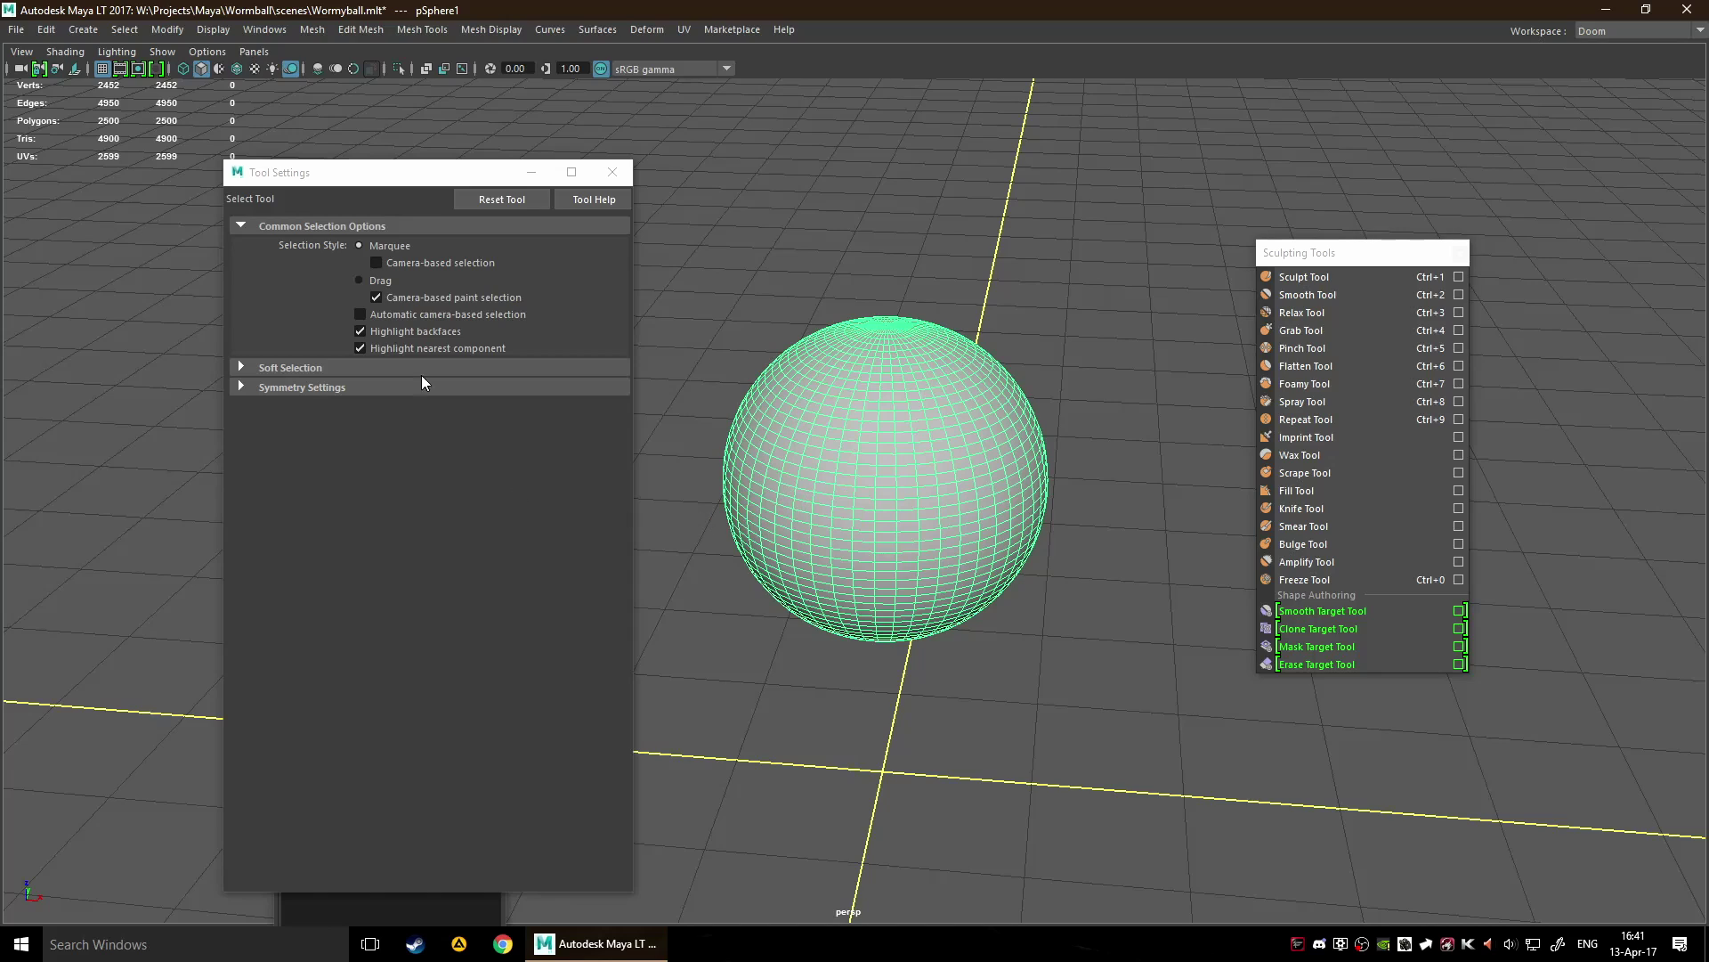
Uncover the sphere's channel settings and set both Subdivisions Axis and Subdivisions Height to 100 on the unsculpted sphere.
{"action": "left_click_drag", "start_coordinate": [368, 175], "coordinate": [1421, 213]}
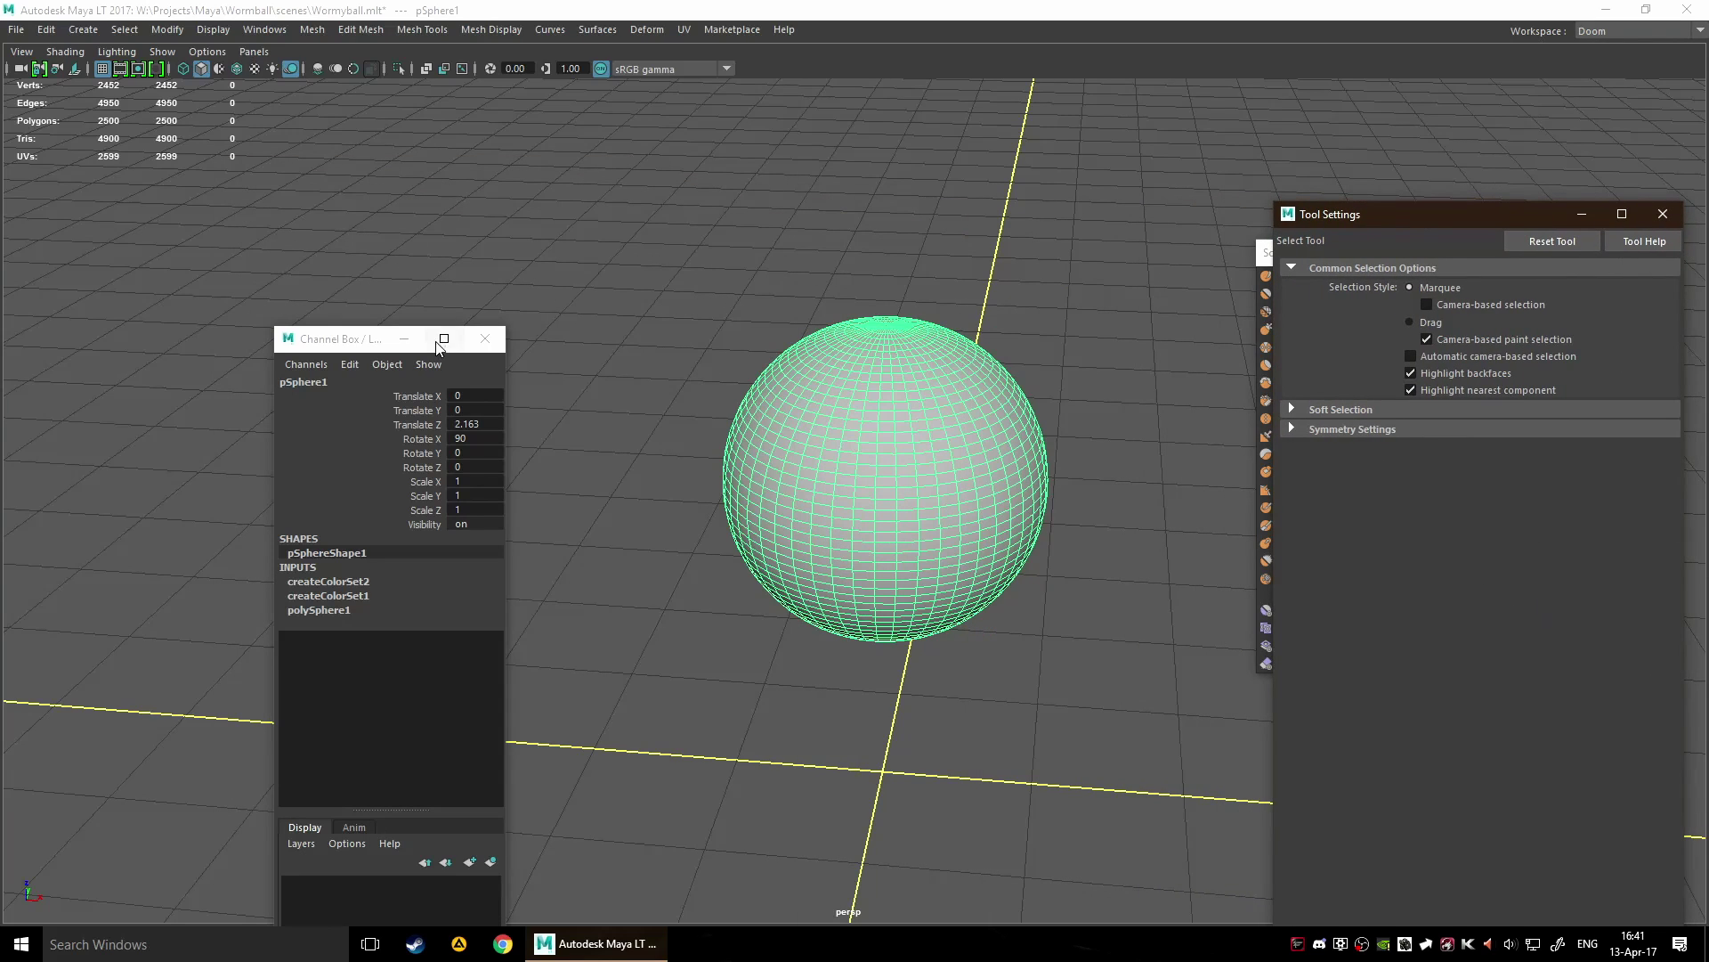
{"action": "left_click", "coordinate": [371, 612]}
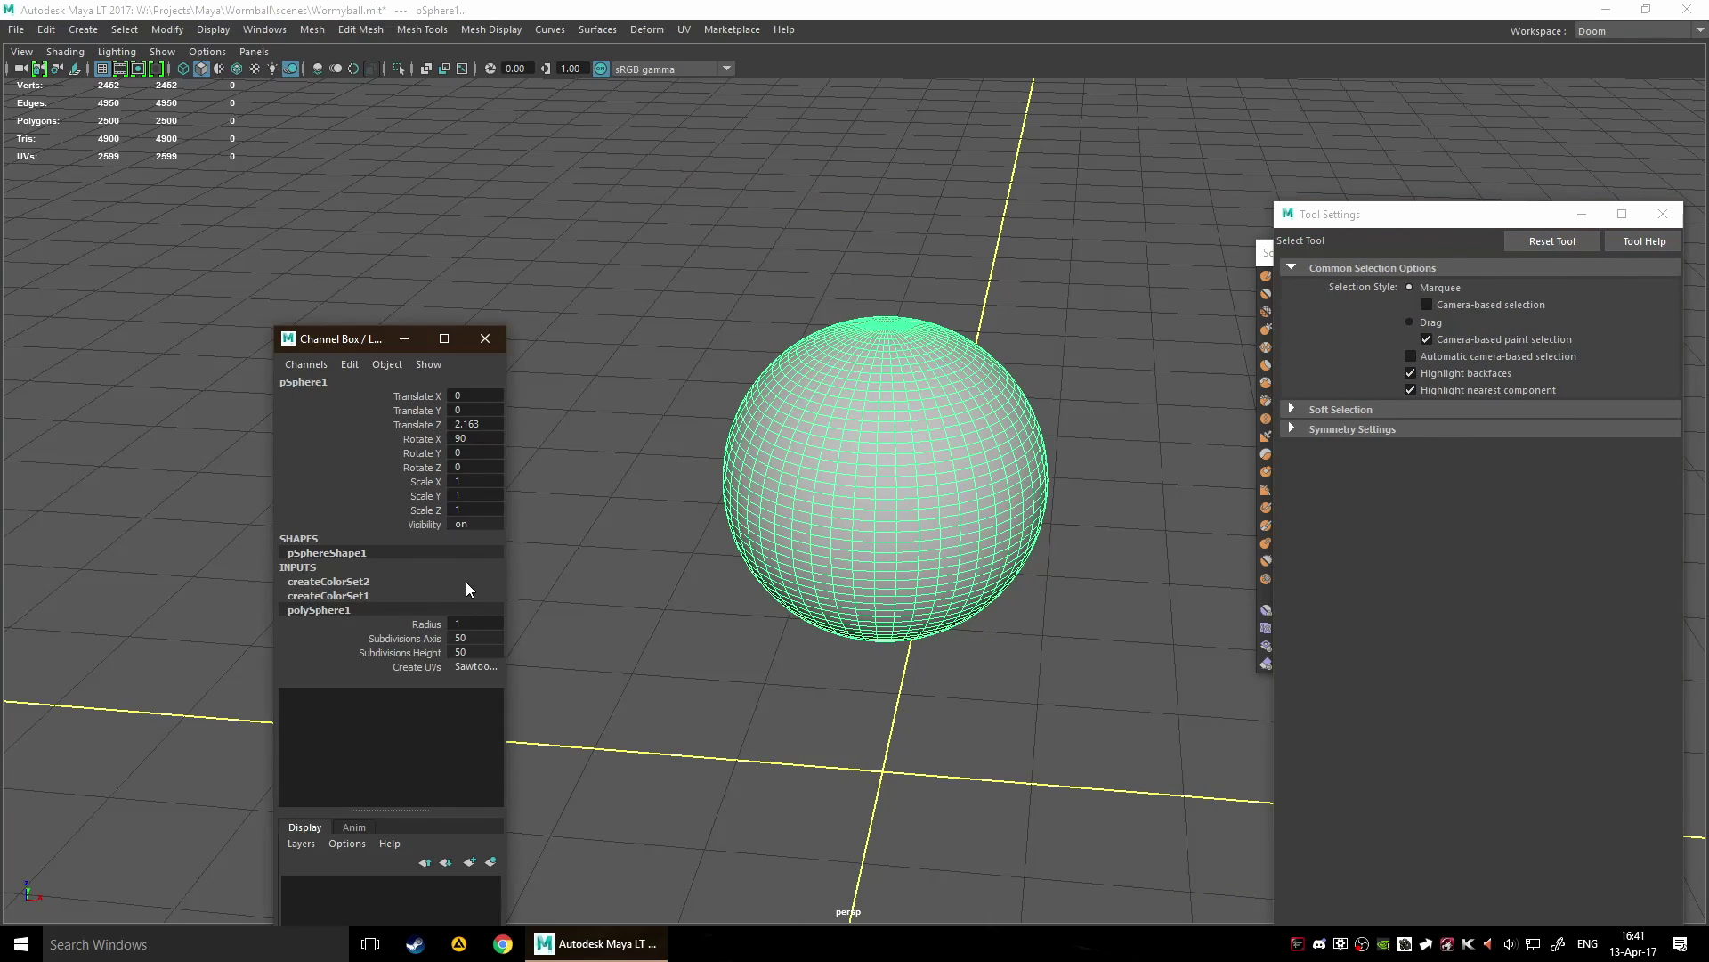
{"action": "double_click", "coordinate": [471, 634]}
{"action": "key", "text": "Tab"}
{"action": "type", "text": "10"}
{"action": "key", "text": "Return"}
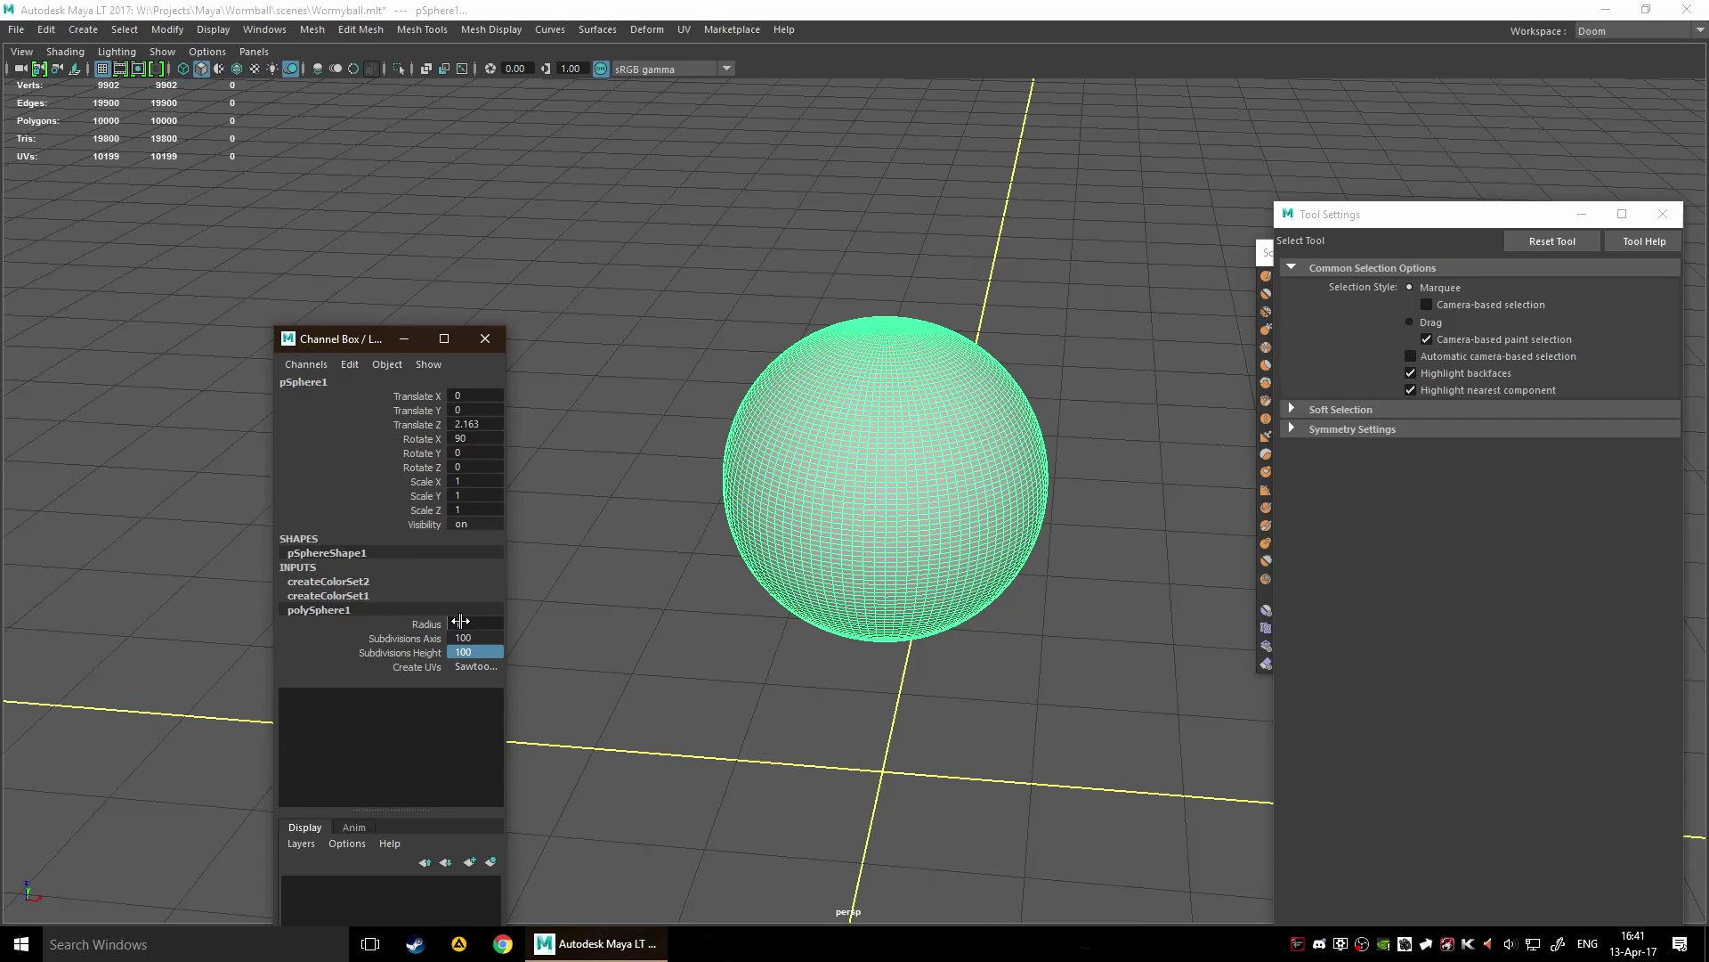
{"action": "scroll", "coordinate": [1059, 517], "scroll_direction": "up", "scroll_amount": 5}
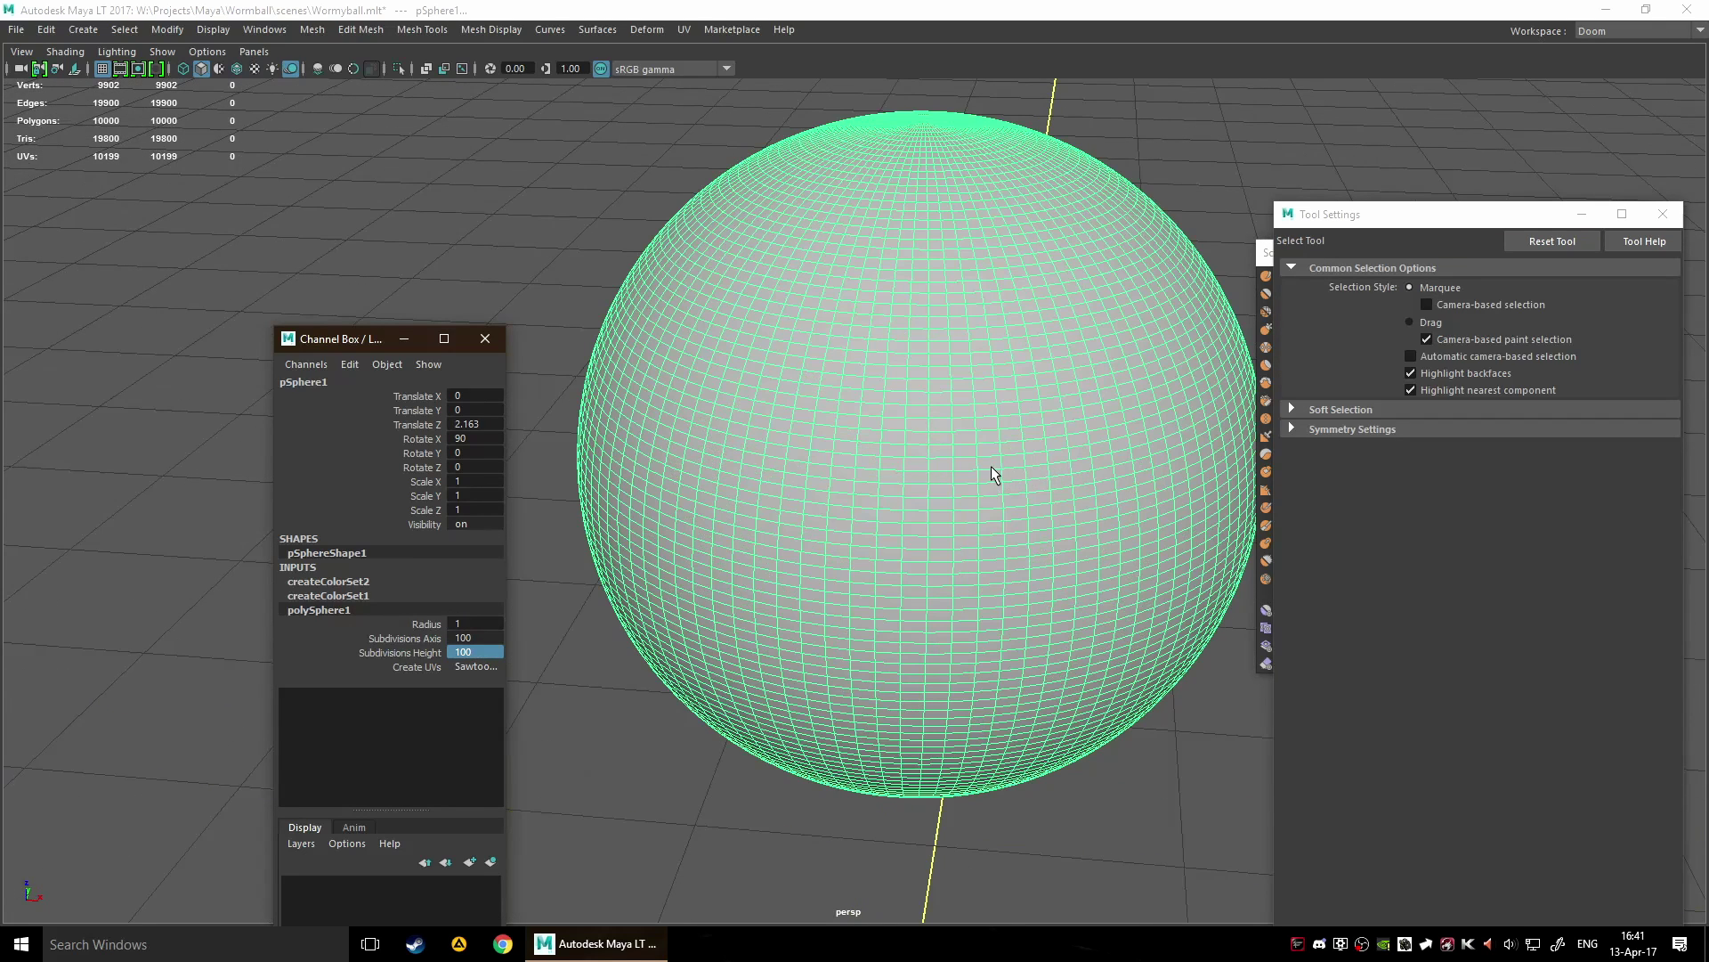
{"action": "left_click_drag", "start_coordinate": [926, 479], "coordinate": [788, 580], "text": "alt"}
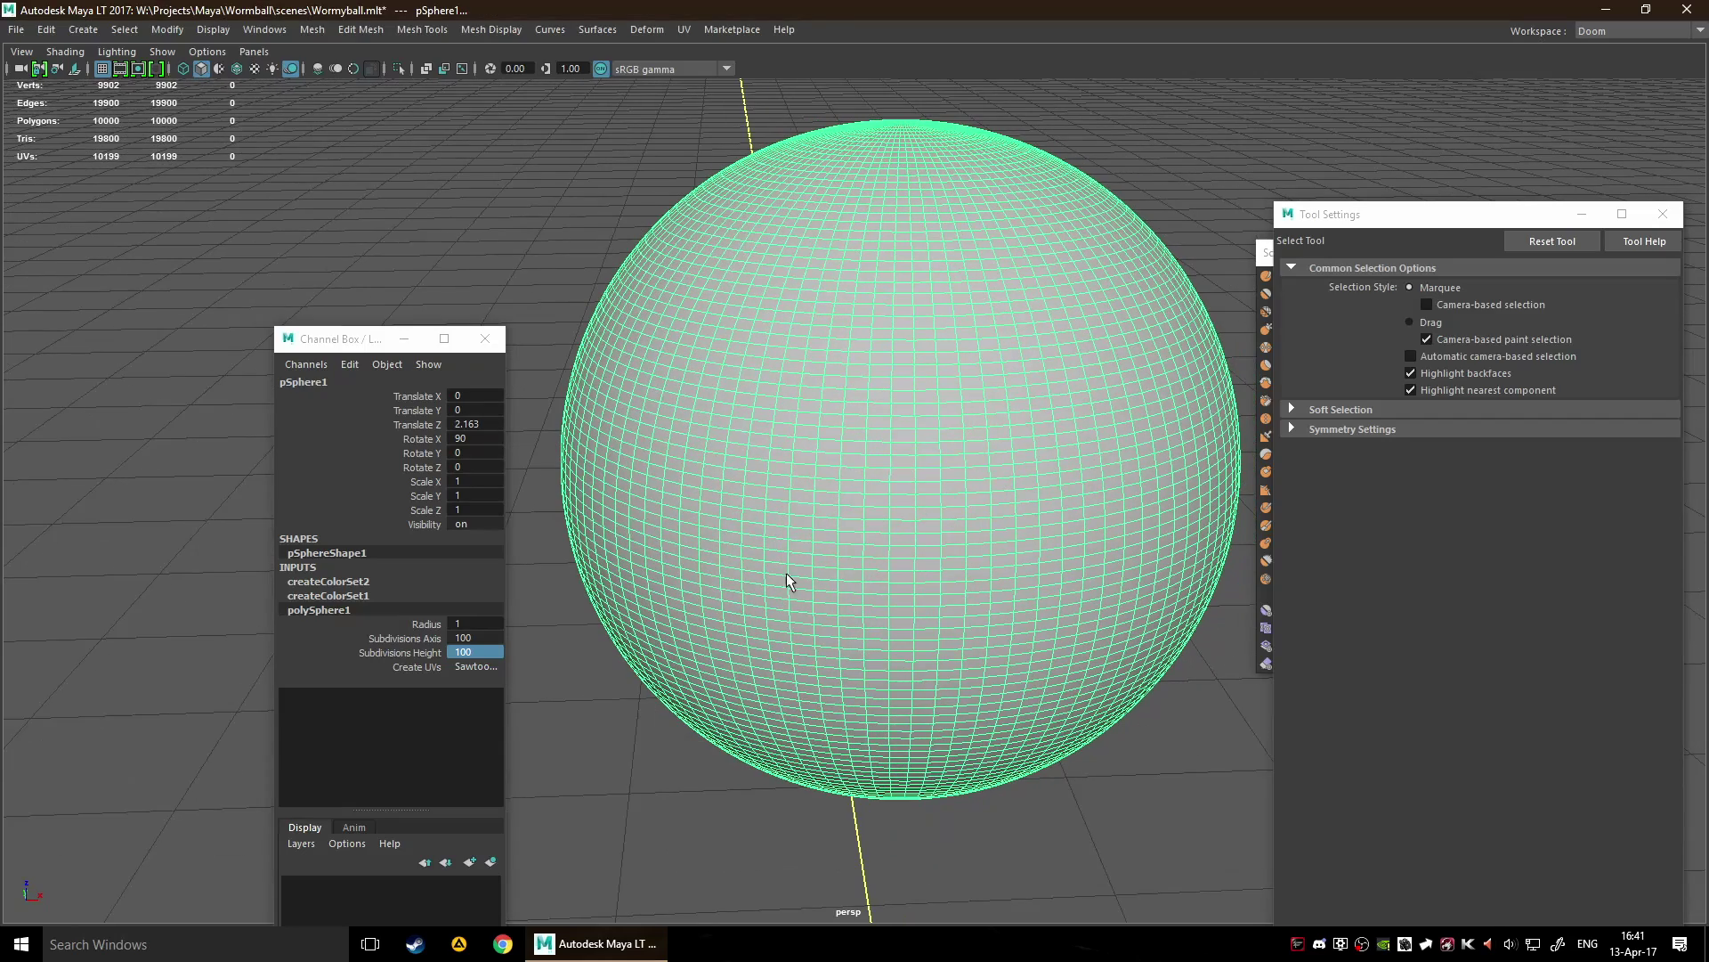
Set the sphere's Subdivisions Axis and Subdivisions Height to 300.
{"action": "left_click", "coordinate": [464, 647]}
{"action": "double_click", "coordinate": [475, 637]}
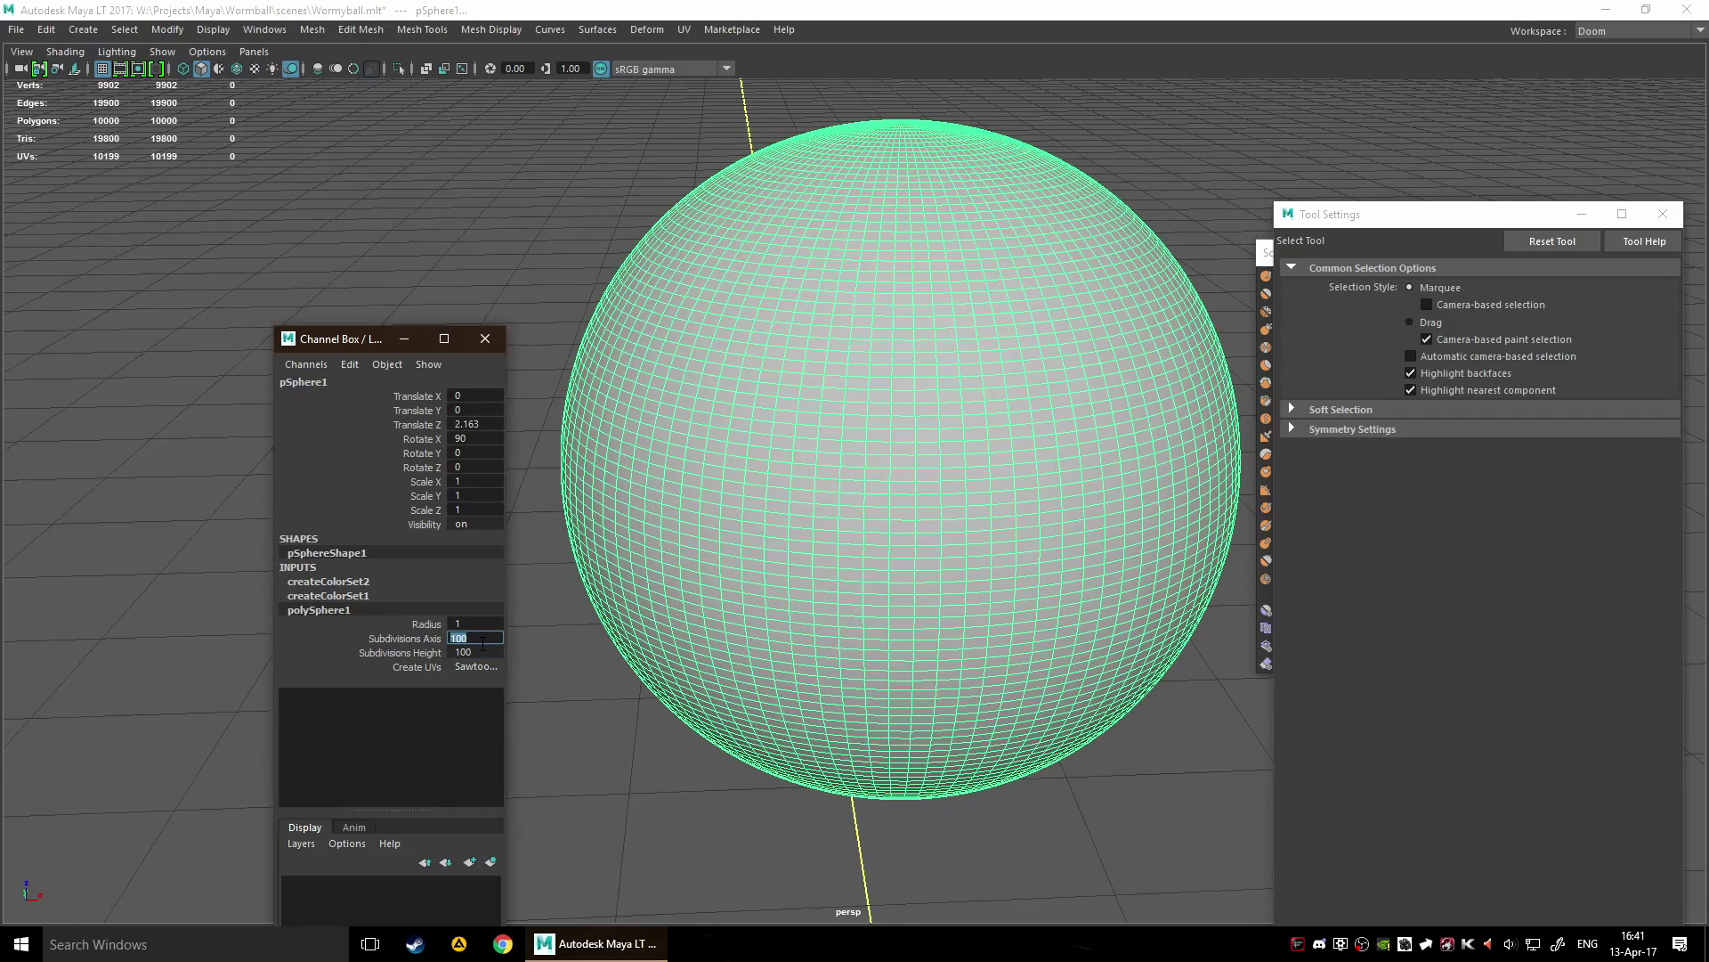
{"action": "type", "text": "300"}
{"action": "key", "text": "Tab"}
{"action": "type", "text": "300"}
{"action": "key", "text": "Return"}
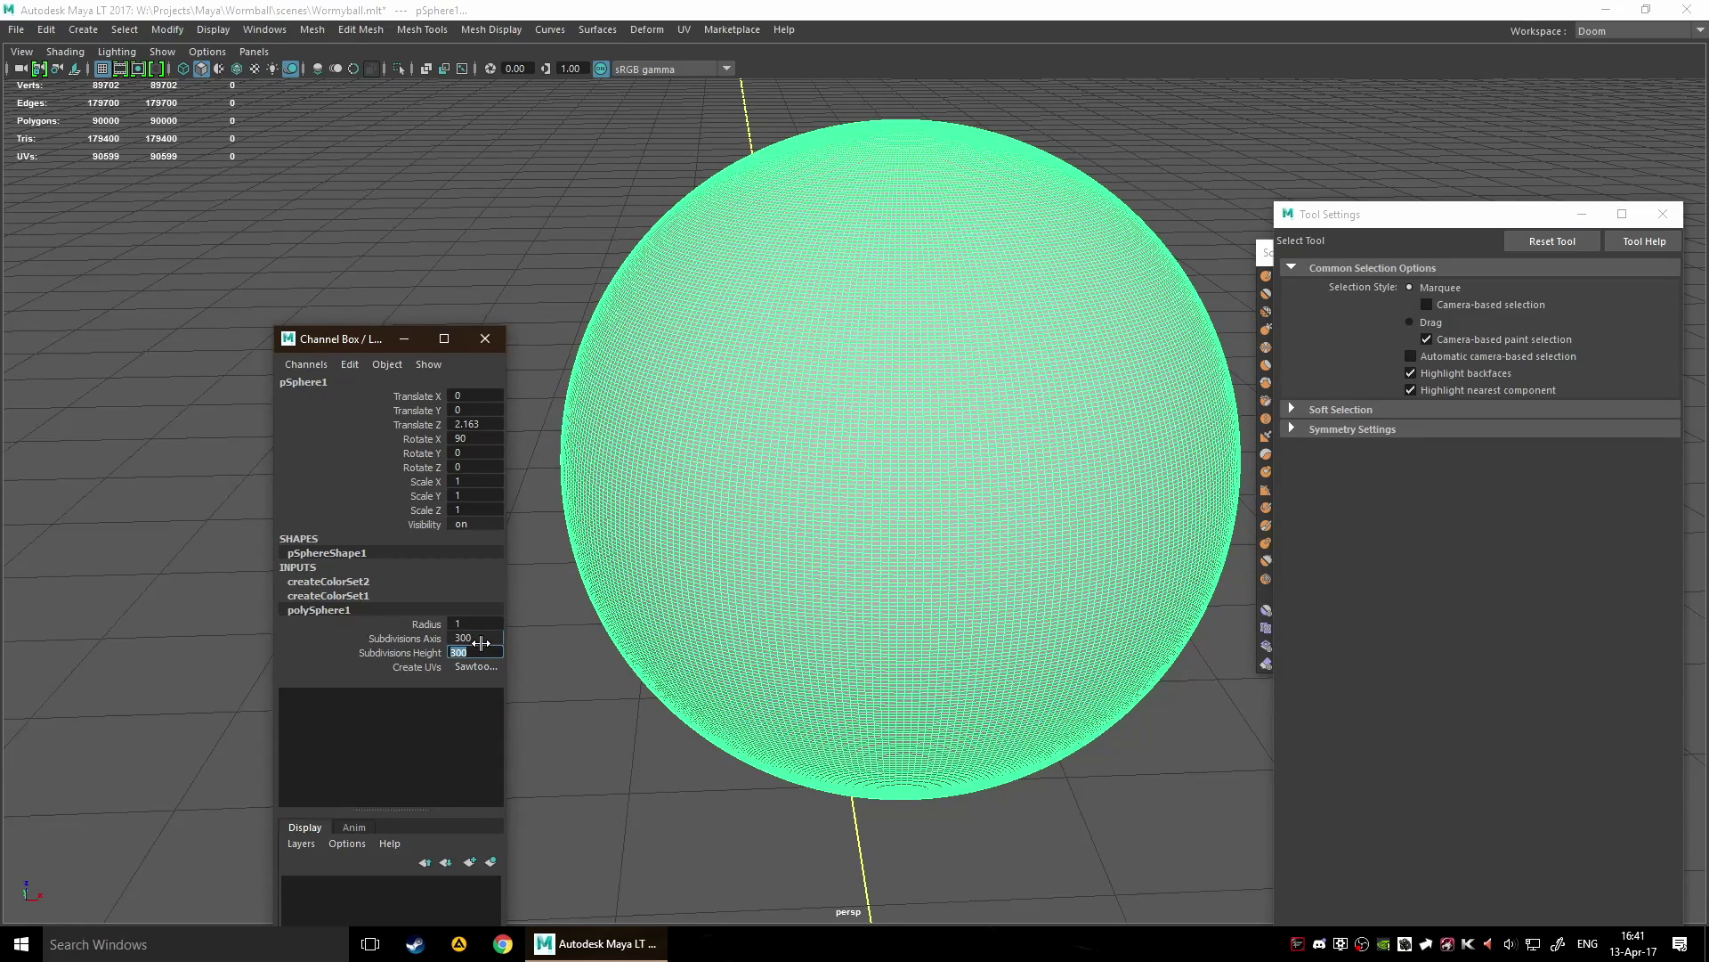
{"action": "scroll", "coordinate": [1038, 431], "scroll_direction": "down", "scroll_amount": 5}
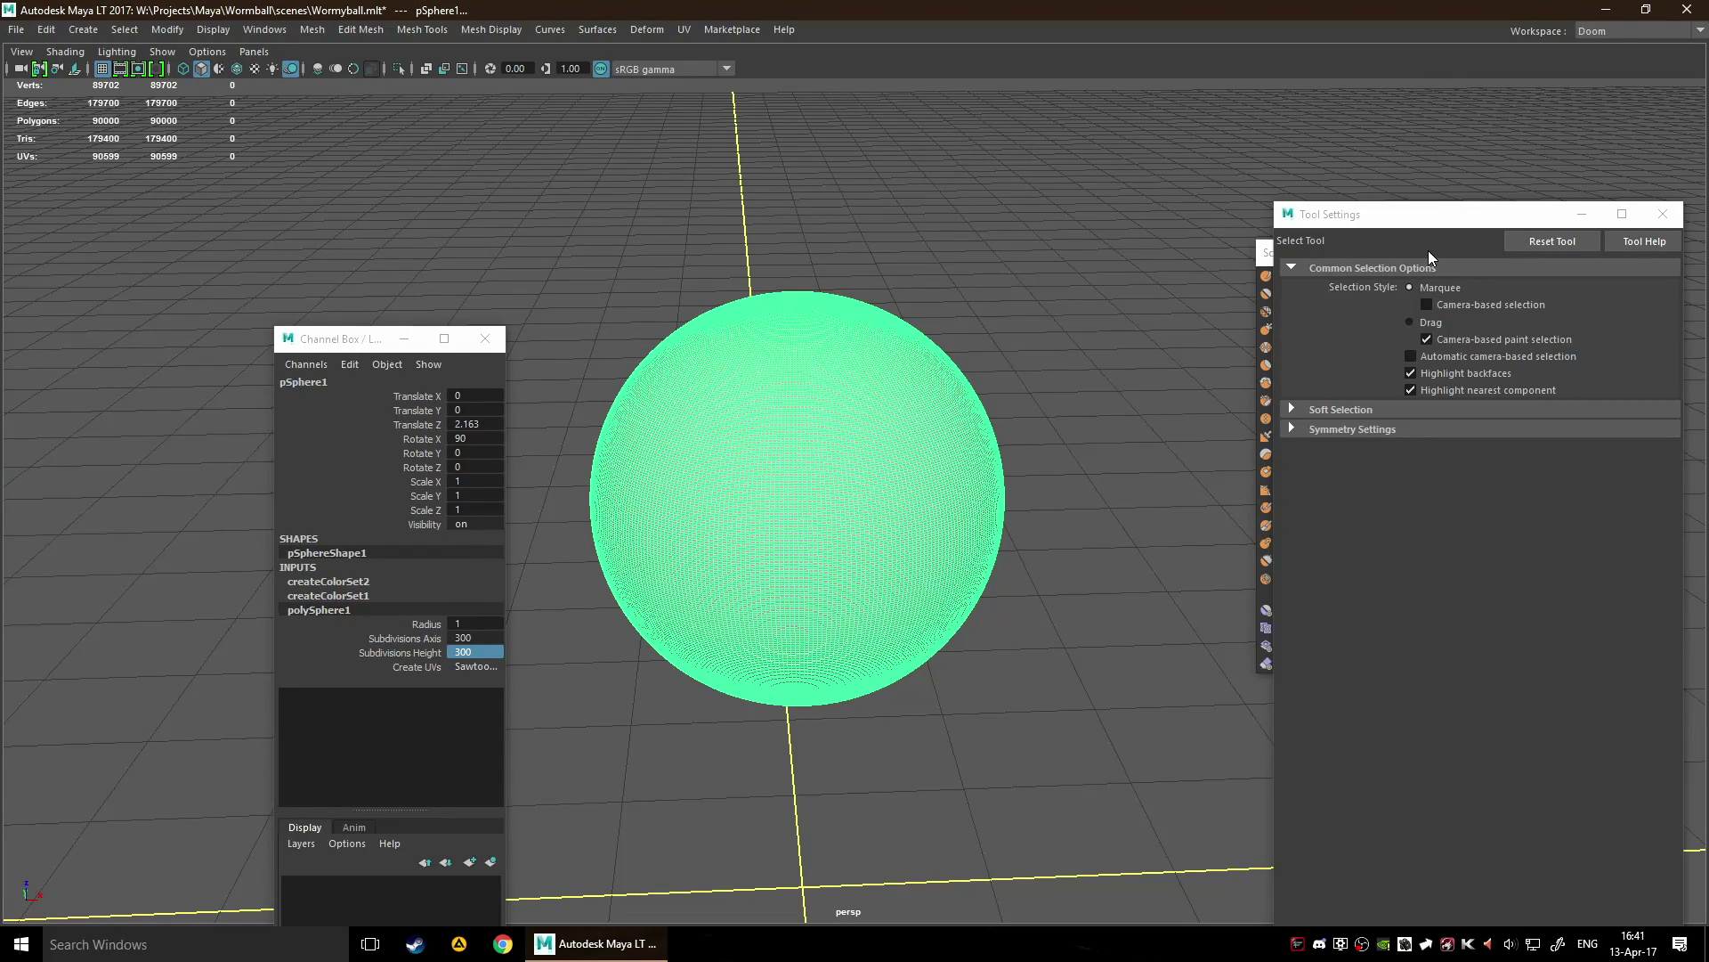
Reposition the tool settings window clear of the sculpting tools, activate the Sculpt tool and reduce its brush size to 0.082.
{"action": "mouse_move", "coordinate": [1435, 229]}
{"action": "left_mouse_down"}
{"action": "mouse_move", "coordinate": [308, 215]}
{"action": "mouse_move", "coordinate": [224, 189]}
{"action": "left_mouse_up"}
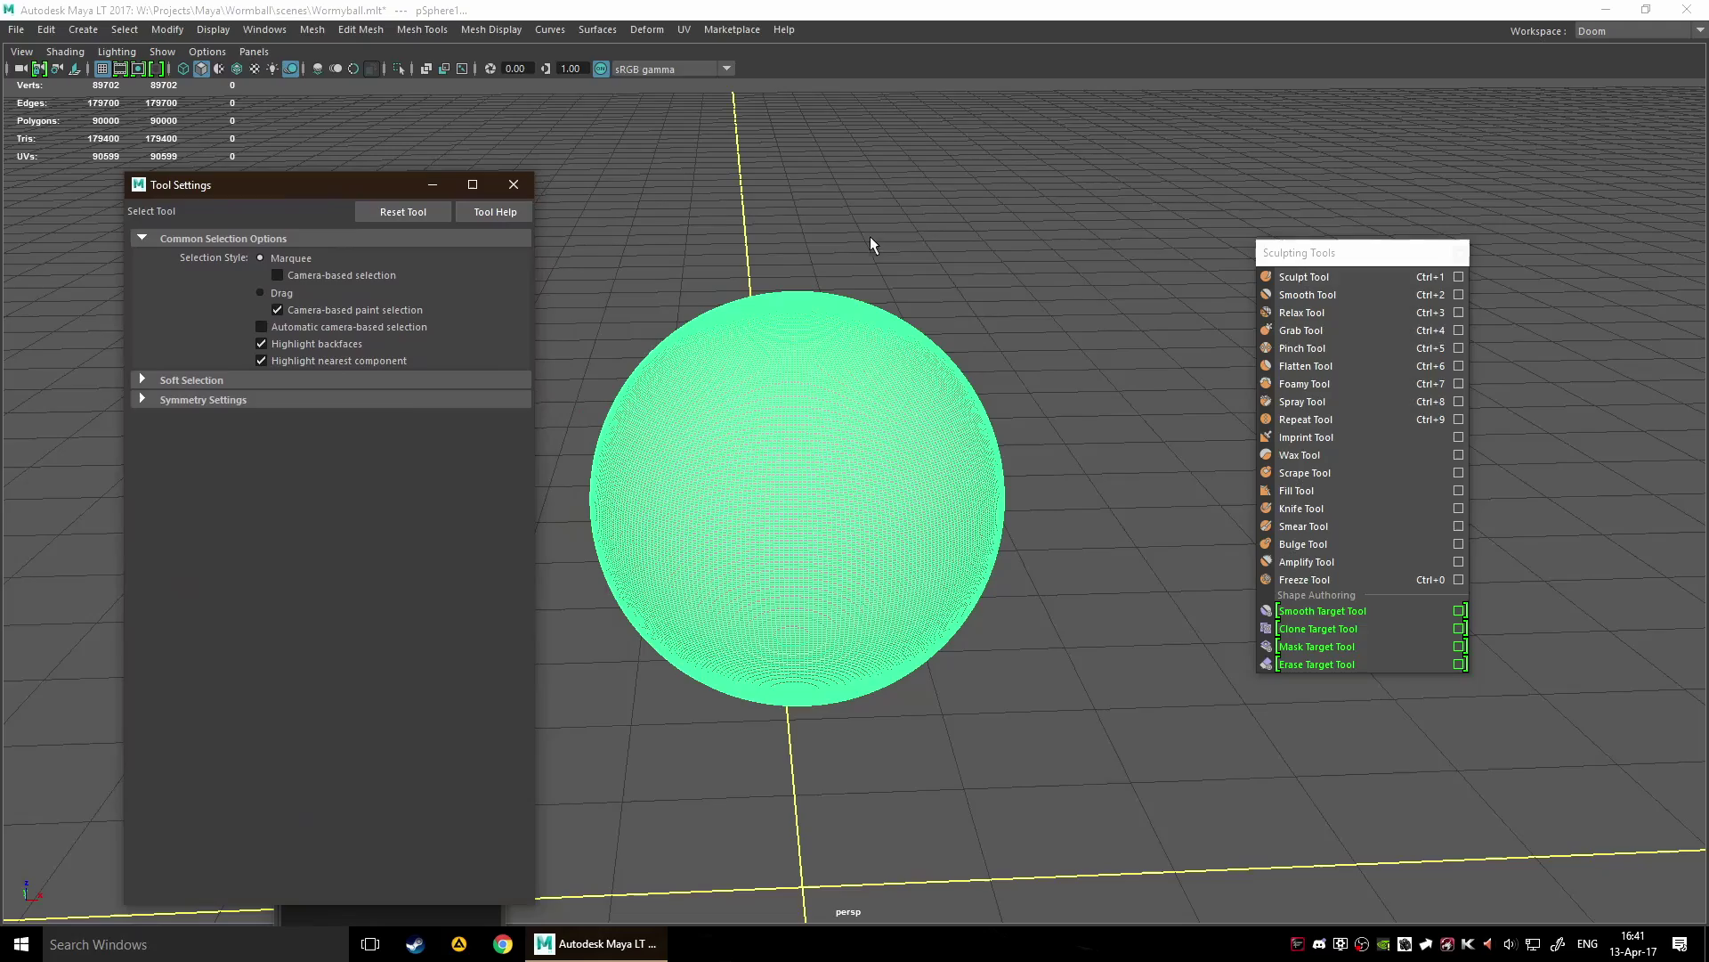
{"action": "left_click", "coordinate": [1305, 277]}
{"action": "mouse_move", "coordinate": [805, 489]}
{"action": "left_mouse_down", "text": "alt"}
{"action": "mouse_move", "coordinate": [775, 580]}
{"action": "mouse_move", "coordinate": [736, 618]}
{"action": "mouse_move", "coordinate": [953, 485]}
{"action": "mouse_move", "coordinate": [984, 489]}
{"action": "mouse_move", "coordinate": [965, 496]}
{"action": "left_mouse_up", "text": "alt"}
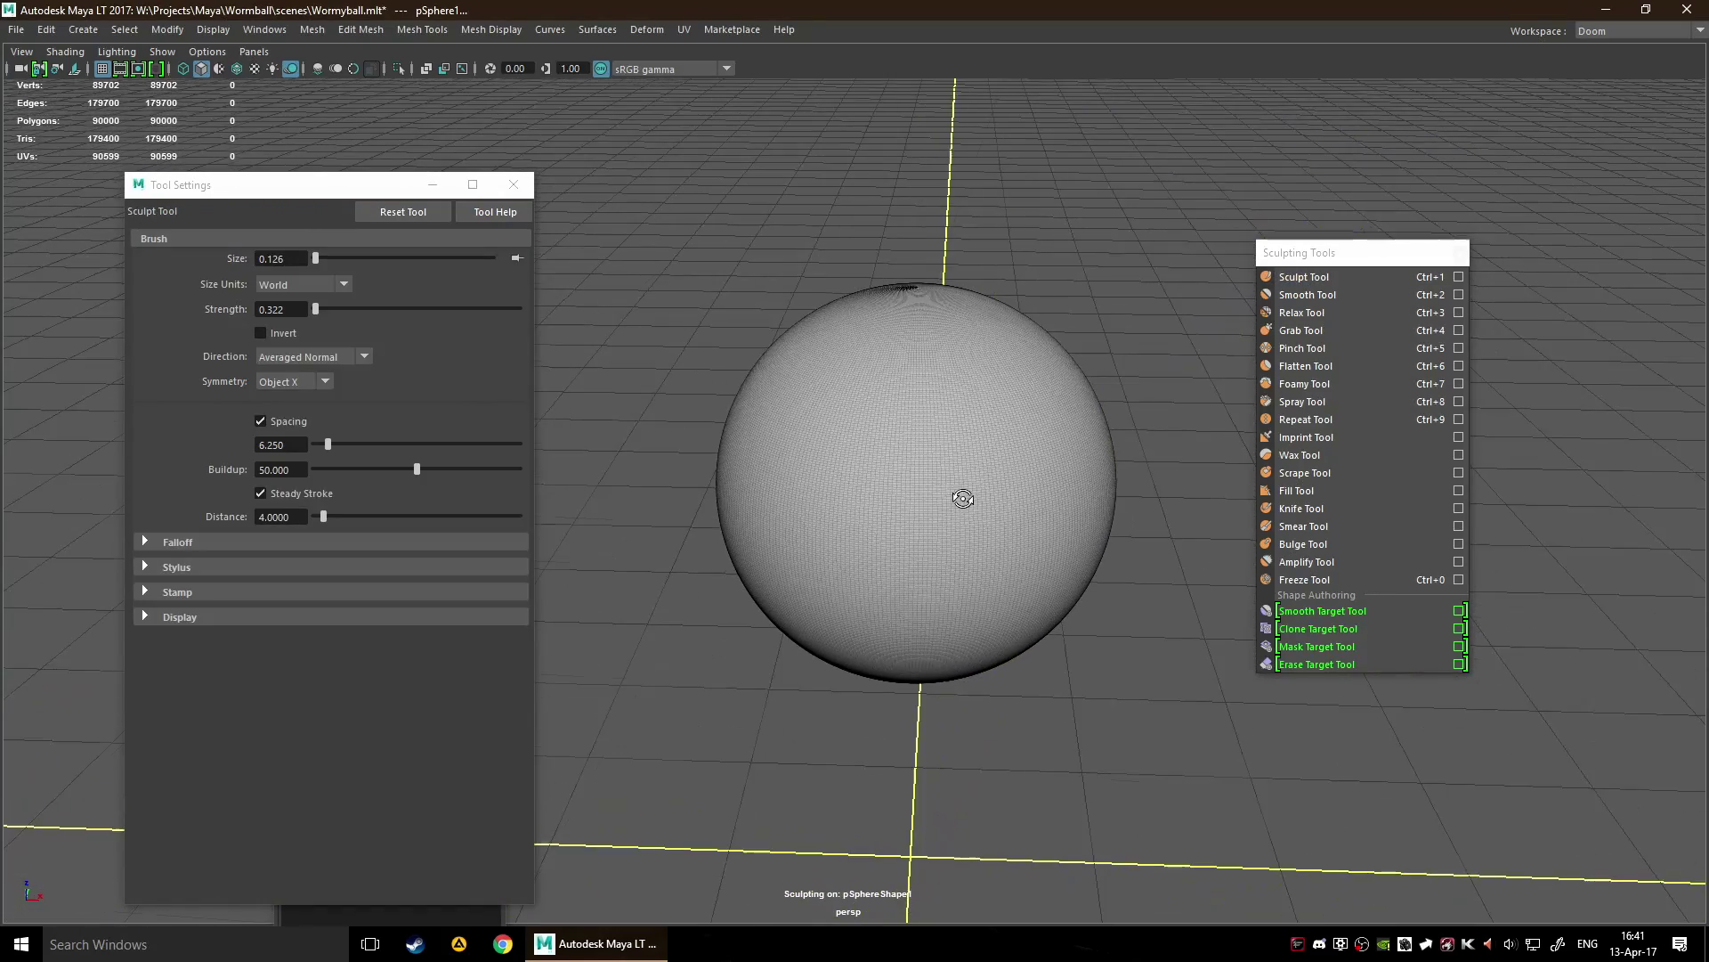
{"action": "middle_click_drag", "start_coordinate": [991, 463], "coordinate": [907, 500], "text": "alt"}
{"action": "scroll", "coordinate": [926, 515], "scroll_direction": "up", "scroll_amount": 5}
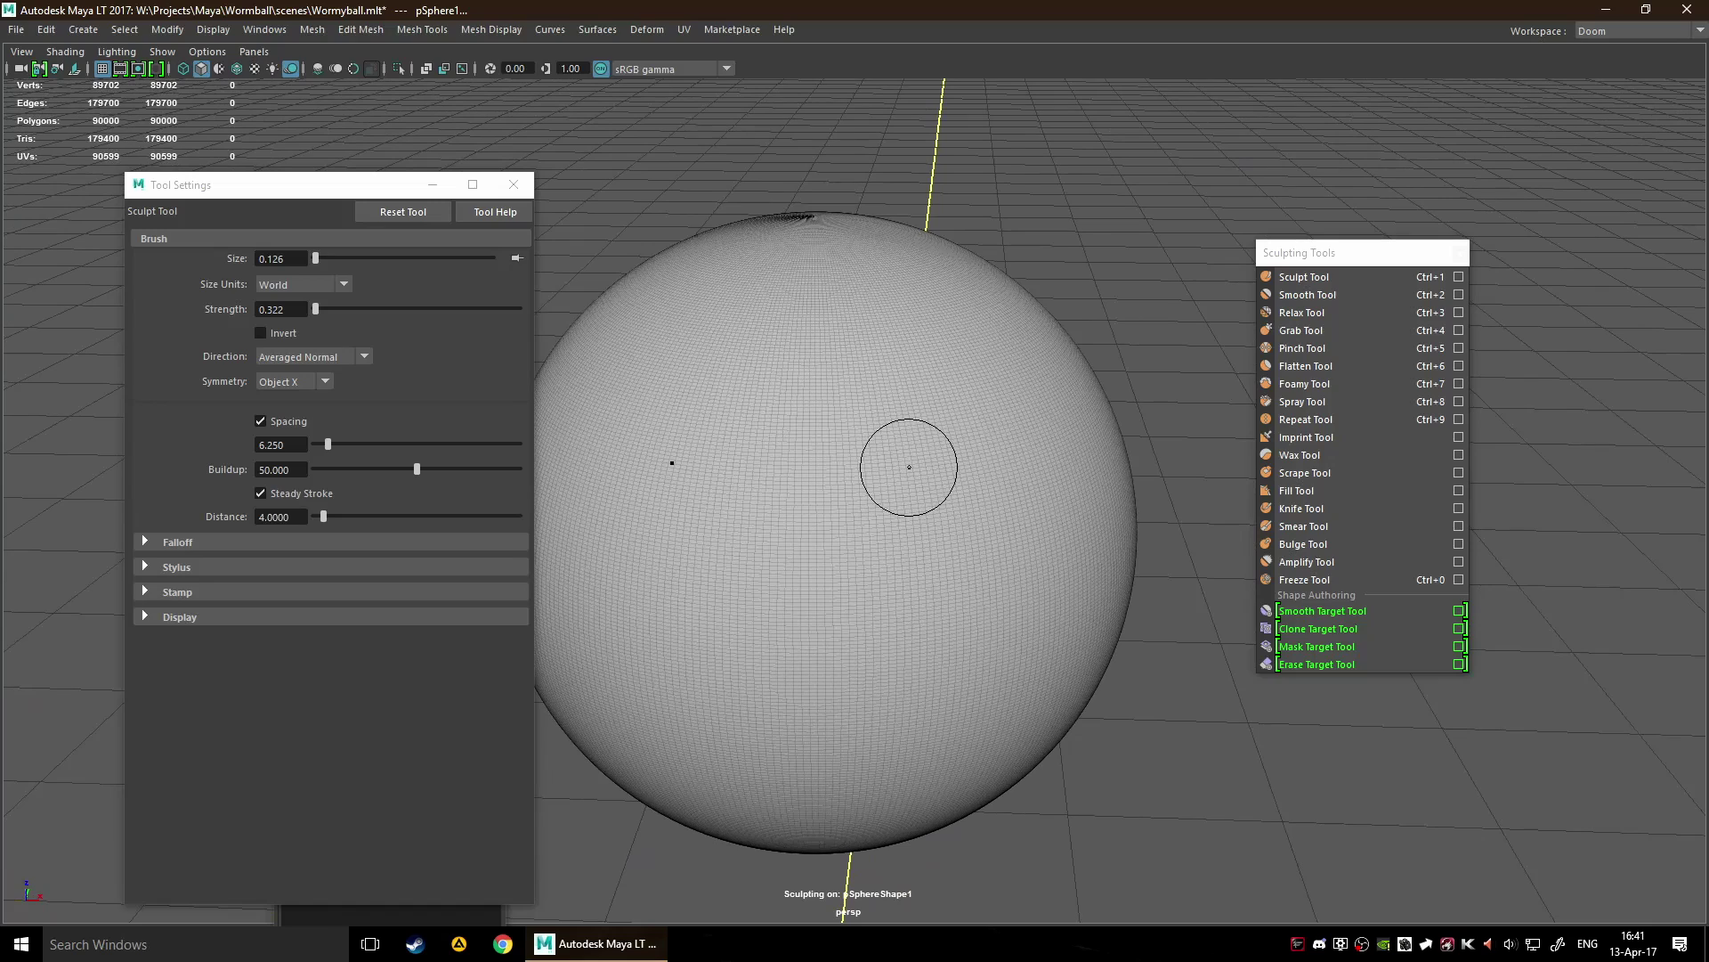
{"action": "key", "text": "b"}
{"action": "left_click_drag", "start_coordinate": [910, 466], "coordinate": [883, 488]}
Undo the test eye stroke on the sphere and reduce the Sculpt brush strength to 0.097.
{"action": "left_click", "coordinate": [932, 497]}
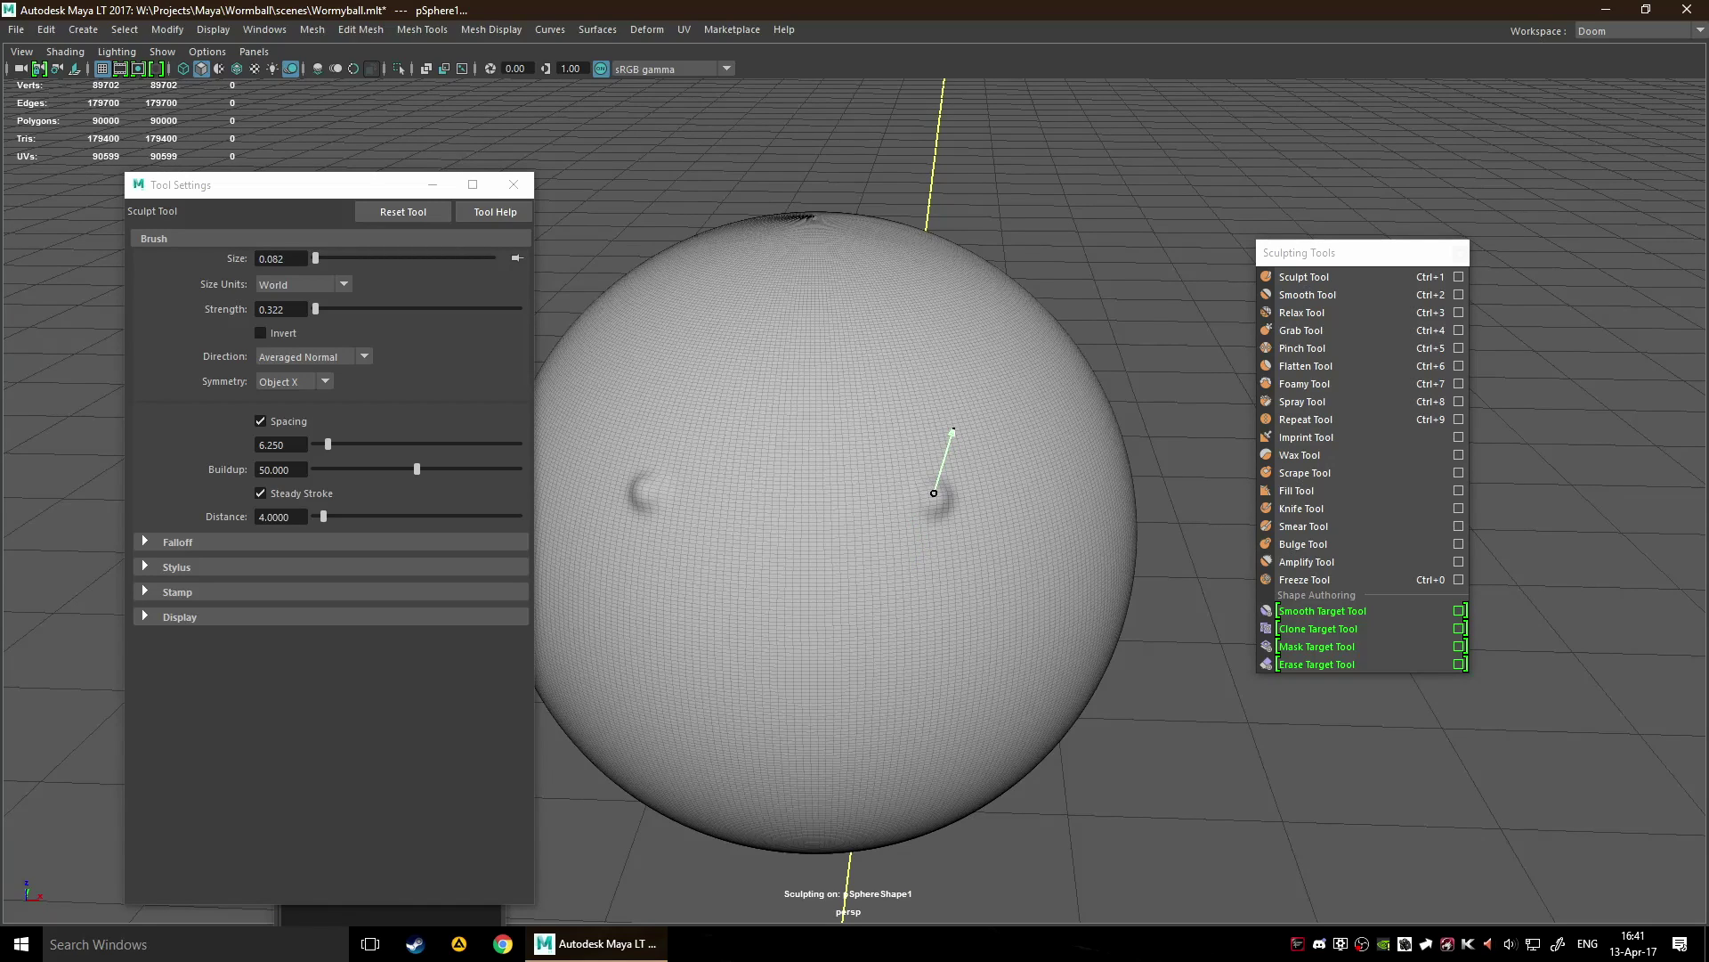
{"action": "key", "text": "ctrl+z"}
{"action": "key", "text": "m"}
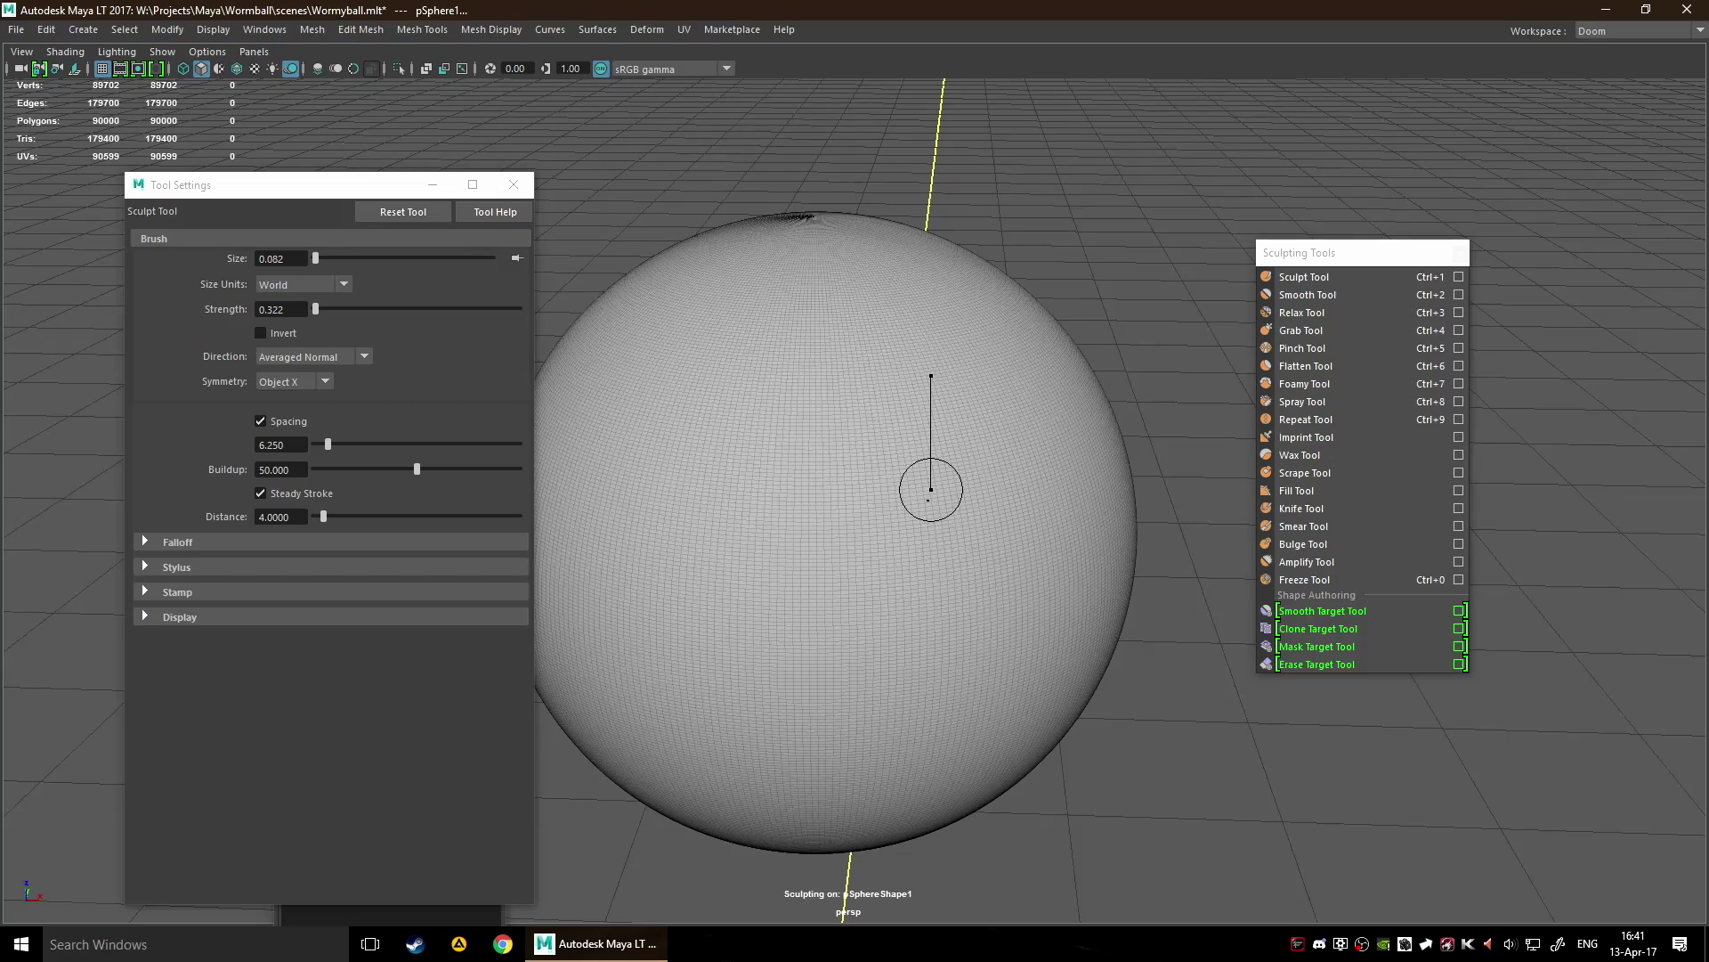
{"action": "mouse_move", "coordinate": [931, 489]}
{"action": "left_mouse_down"}
{"action": "mouse_move", "coordinate": [957, 490]}
{"action": "mouse_move", "coordinate": [937, 498]}
{"action": "left_mouse_up"}
Try eye bumps with Steady Stroke off and long curved side strokes with it on, undoing both tests.
{"action": "left_click", "coordinate": [260, 493]}
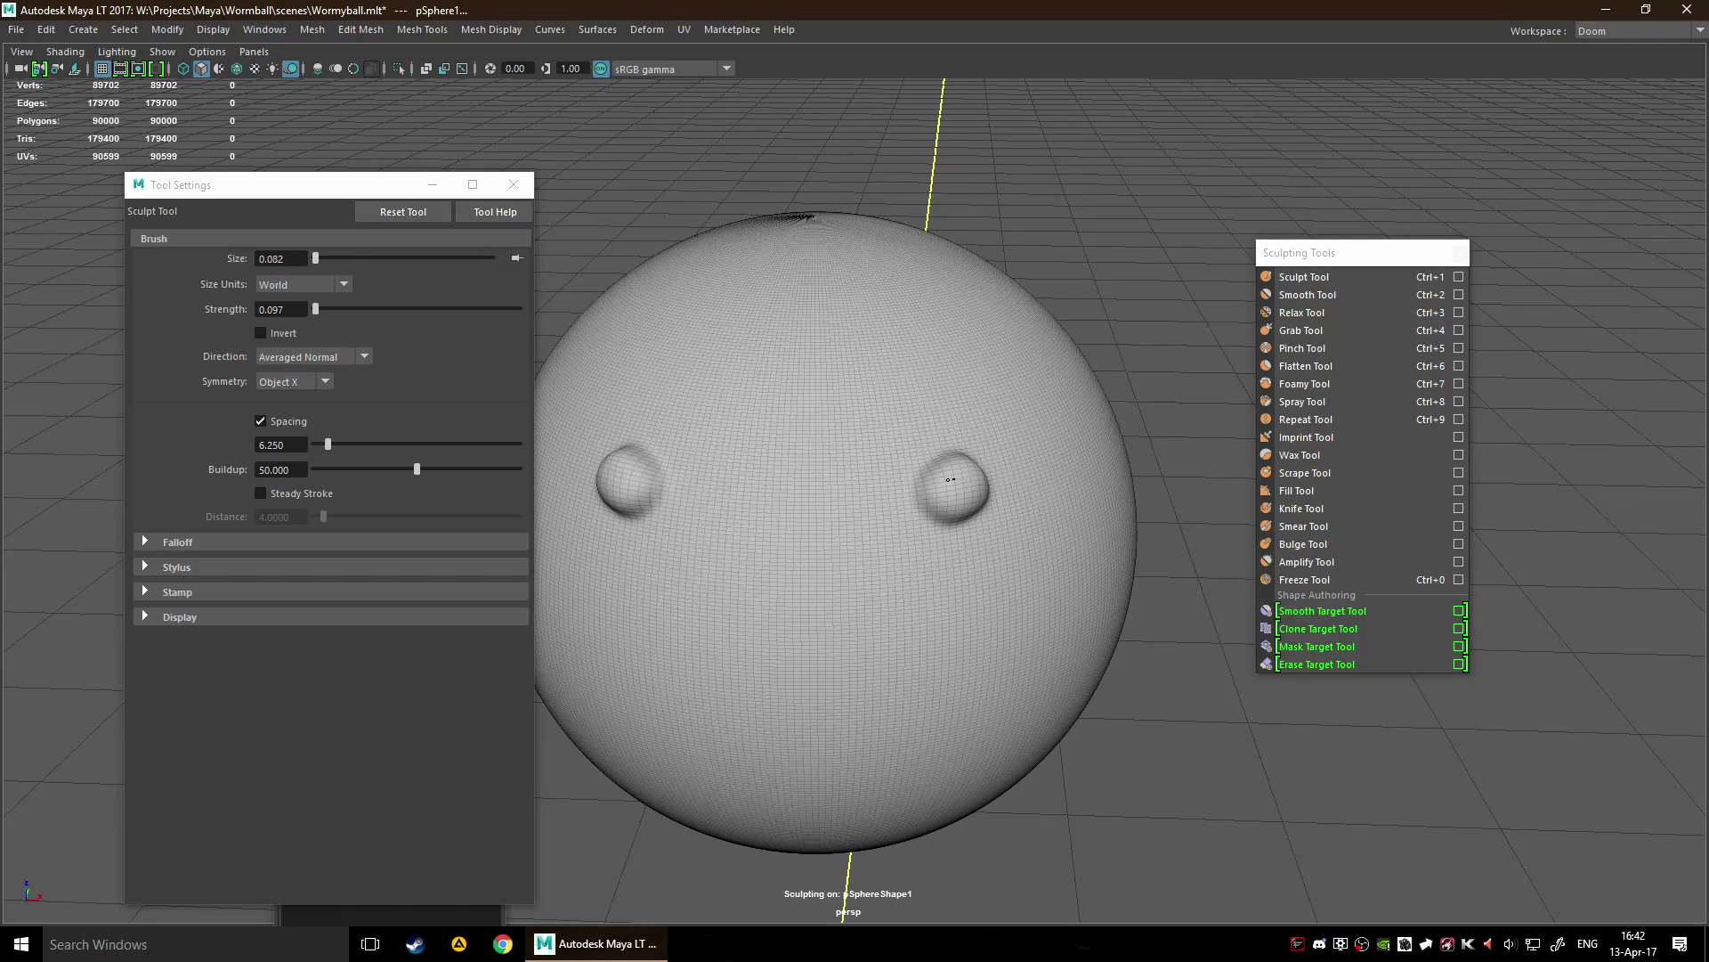
{"action": "key", "text": "ctrl+z"}
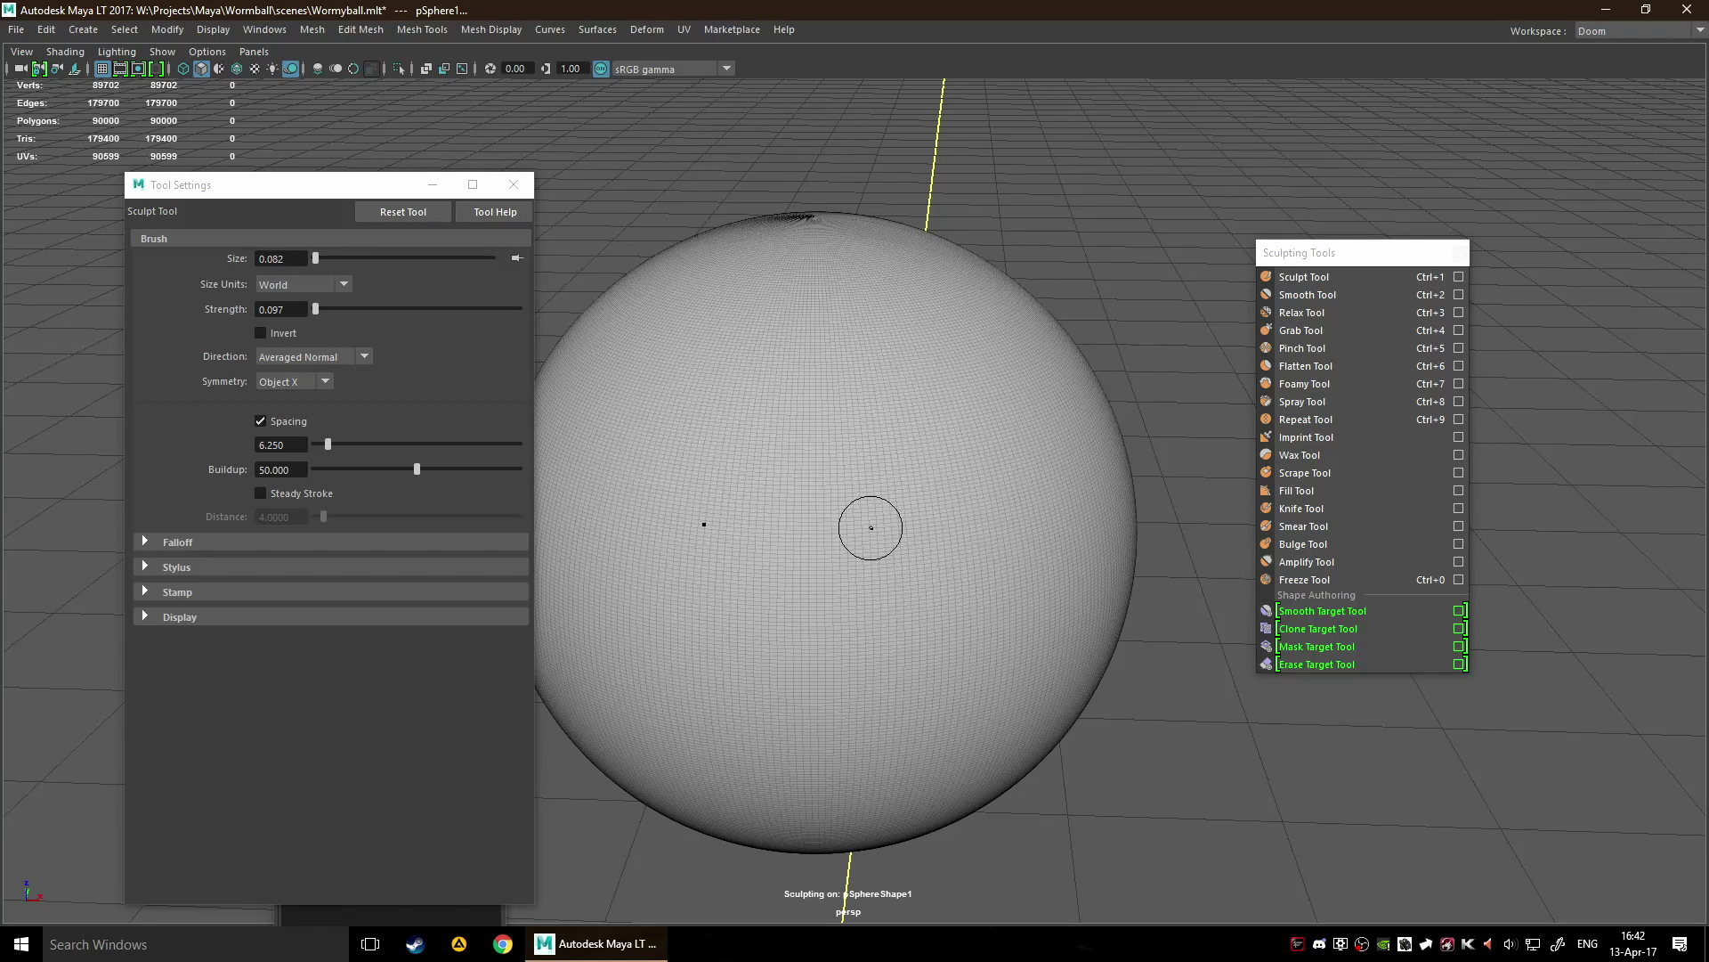
{"action": "left_click", "coordinate": [260, 493]}
{"action": "mouse_move", "coordinate": [917, 307]}
{"action": "left_mouse_down"}
{"action": "mouse_move", "coordinate": [983, 439]}
{"action": "mouse_move", "coordinate": [932, 656]}
{"action": "mouse_move", "coordinate": [868, 721]}
{"action": "left_mouse_up"}
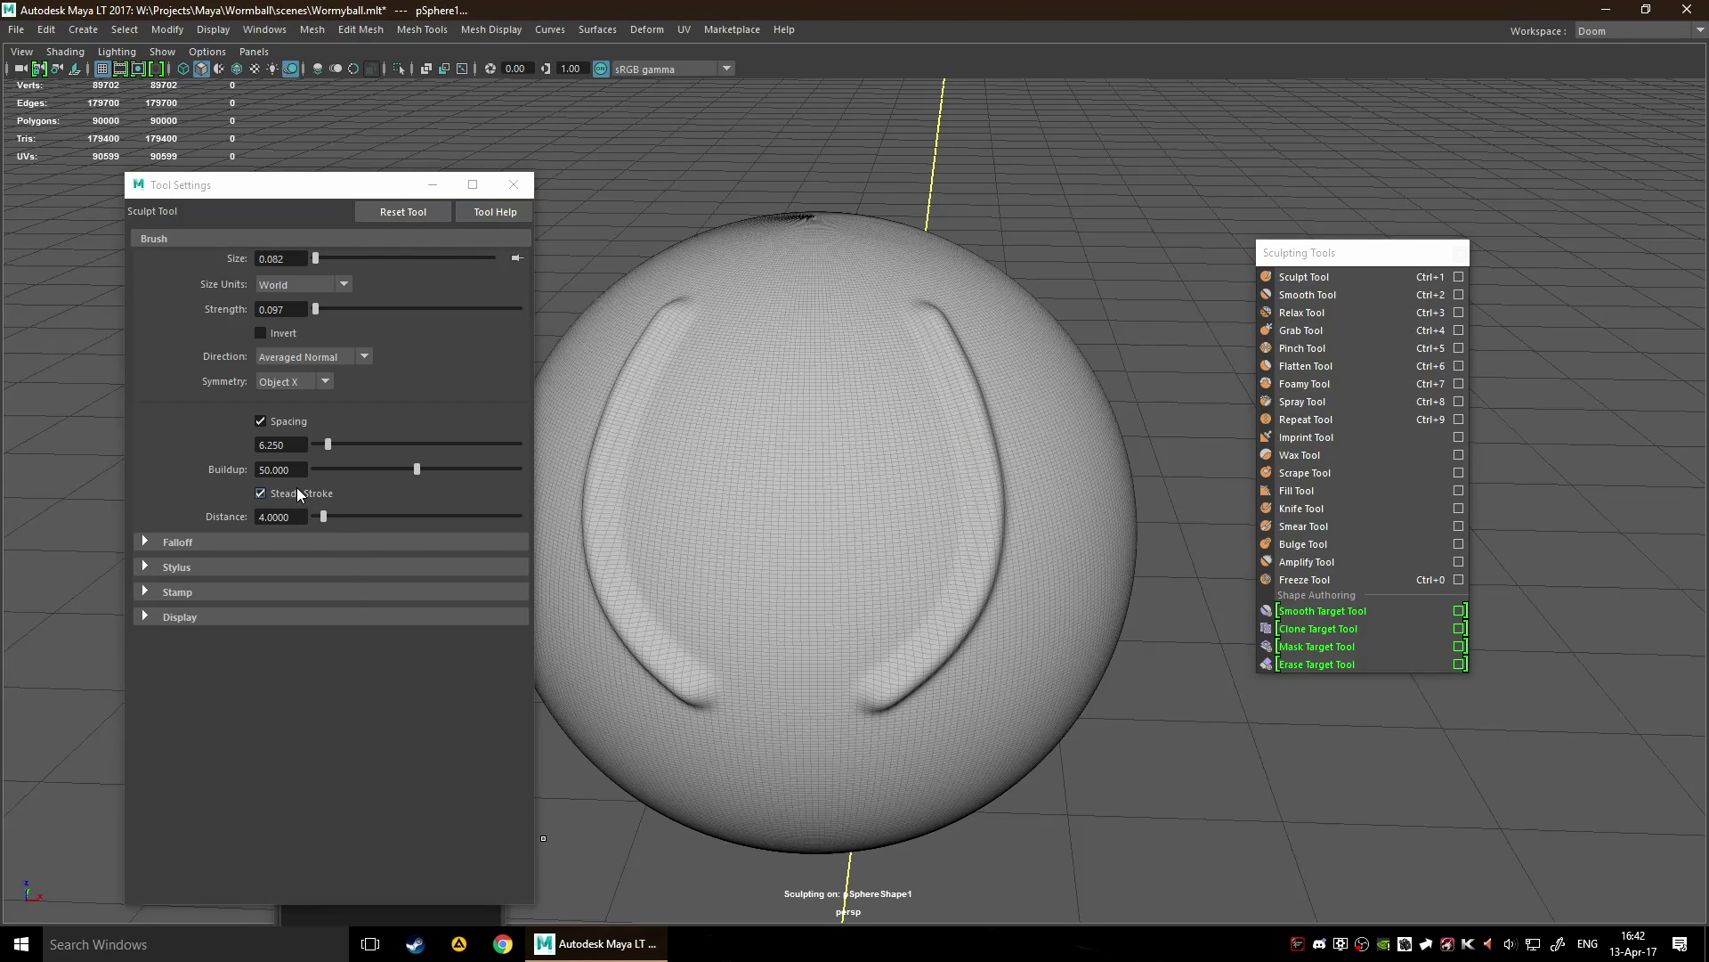
{"action": "key", "text": "ctrl+z"}
Compare long symmetric strokes down the sphere's front with Steady Stroke off and on, undoing each stroke.
{"action": "left_click", "coordinate": [260, 494]}
{"action": "mouse_move", "coordinate": [927, 317]}
{"action": "left_mouse_down"}
{"action": "mouse_move", "coordinate": [961, 383]}
{"action": "mouse_move", "coordinate": [894, 681]}
{"action": "left_mouse_up"}
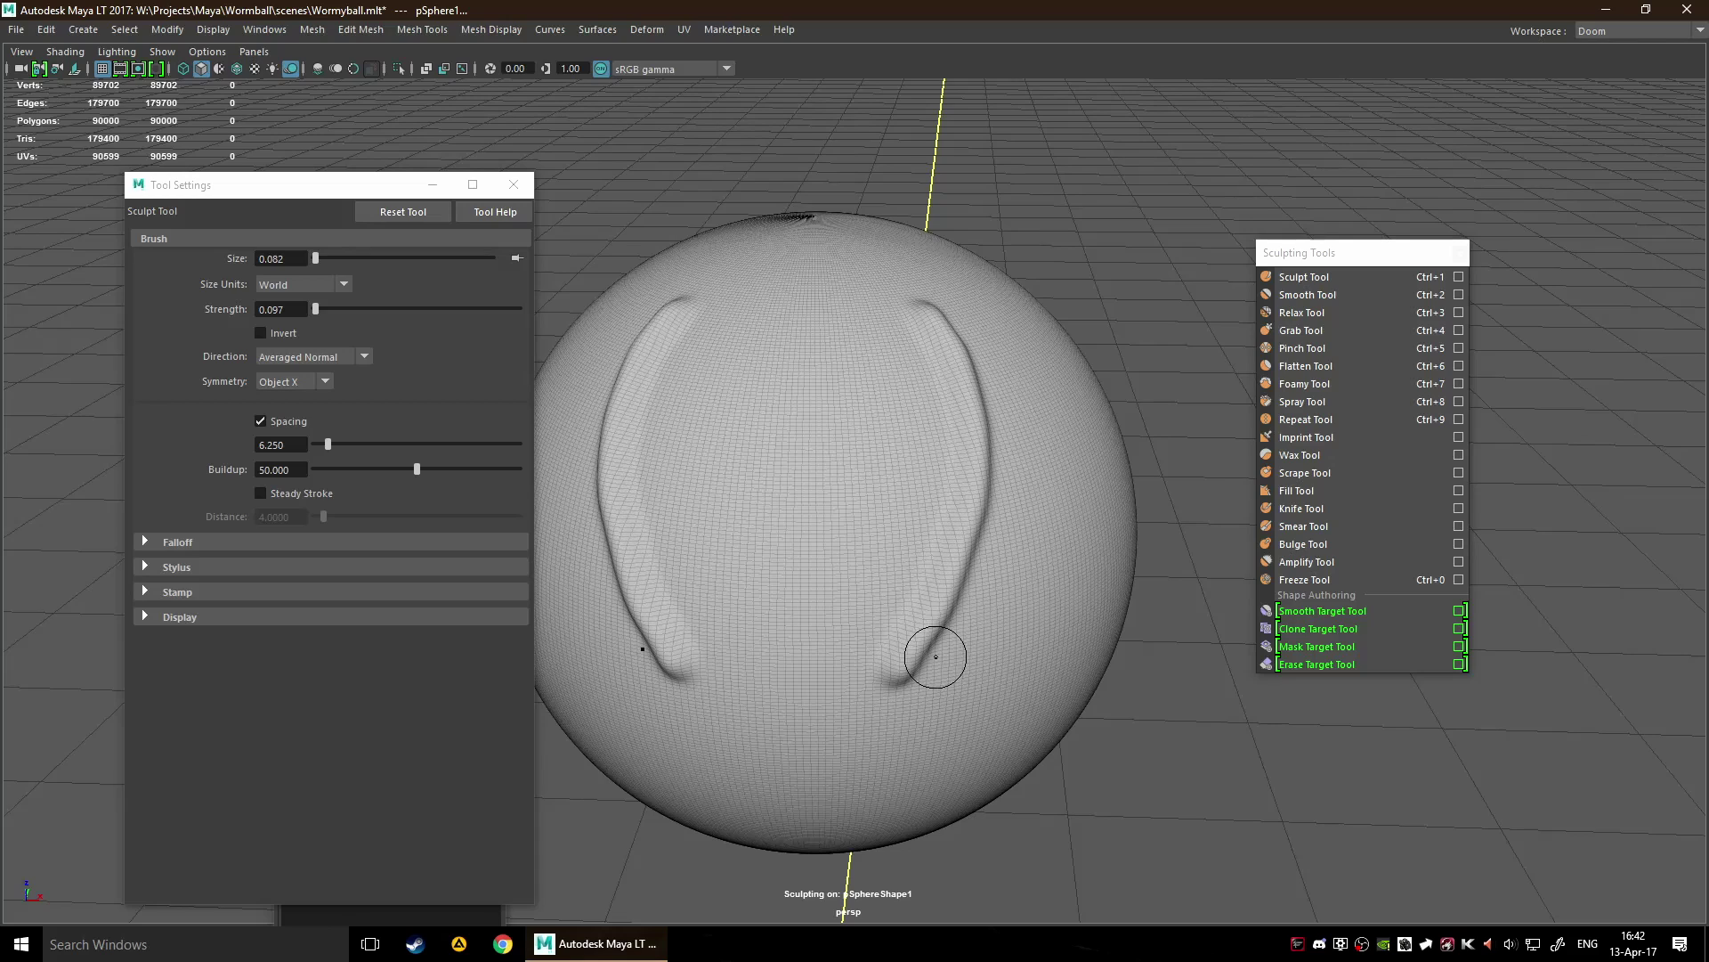
{"action": "key", "text": "ctrl+z"}
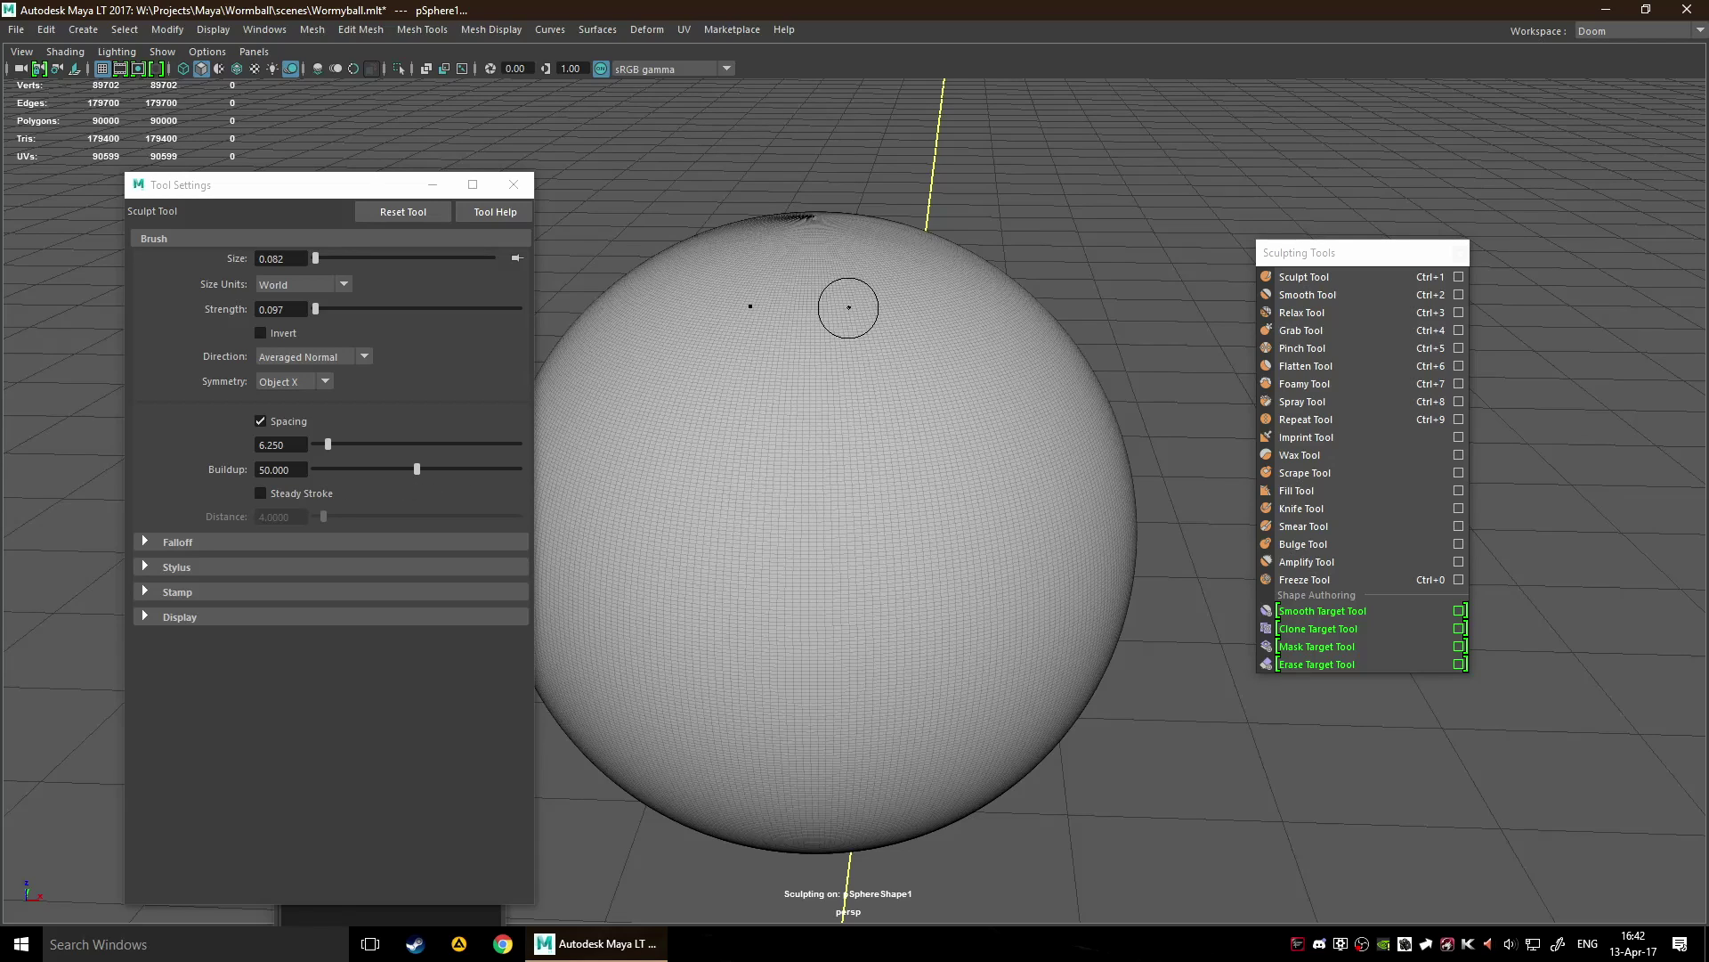
{"action": "mouse_move", "coordinate": [903, 263]}
{"action": "left_mouse_down"}
{"action": "mouse_move", "coordinate": [1015, 419]}
{"action": "mouse_move", "coordinate": [1054, 583]}
{"action": "mouse_move", "coordinate": [978, 756]}
{"action": "left_mouse_up"}
{"action": "key", "text": "ctrl+z"}
{"action": "left_click", "coordinate": [259, 495]}
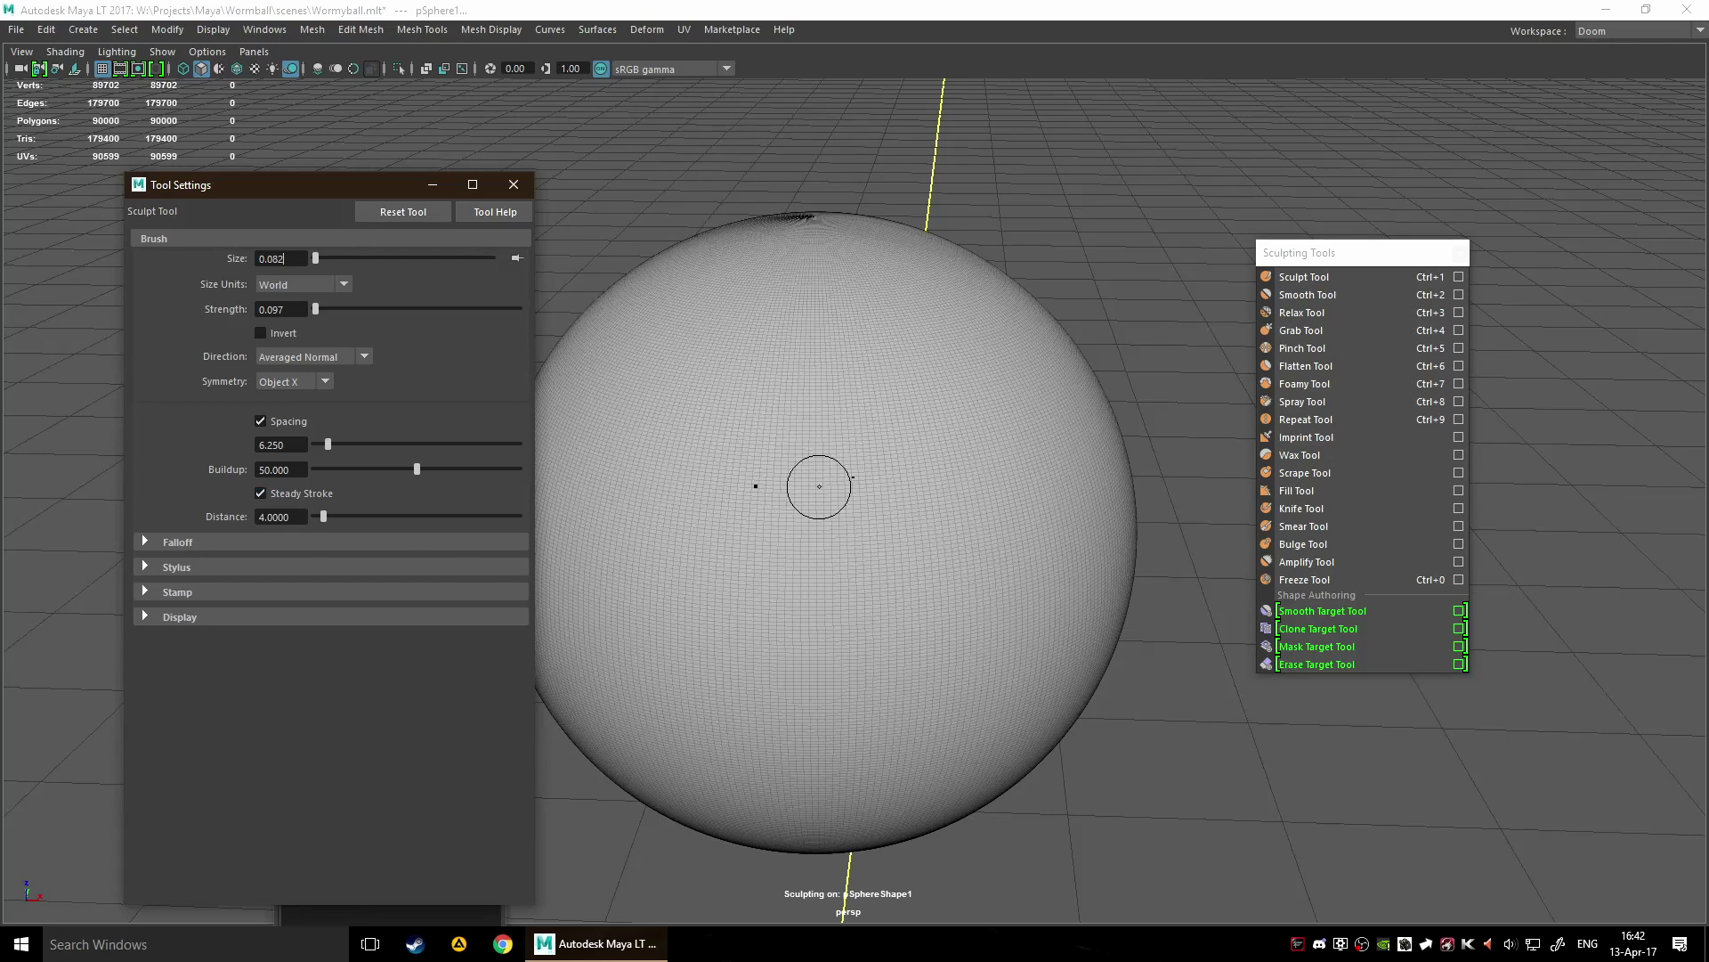
{"action": "mouse_move", "coordinate": [905, 267]}
{"action": "left_mouse_down"}
{"action": "mouse_move", "coordinate": [975, 382]}
{"action": "mouse_move", "coordinate": [995, 623]}
{"action": "mouse_move", "coordinate": [850, 826]}
{"action": "left_mouse_up"}
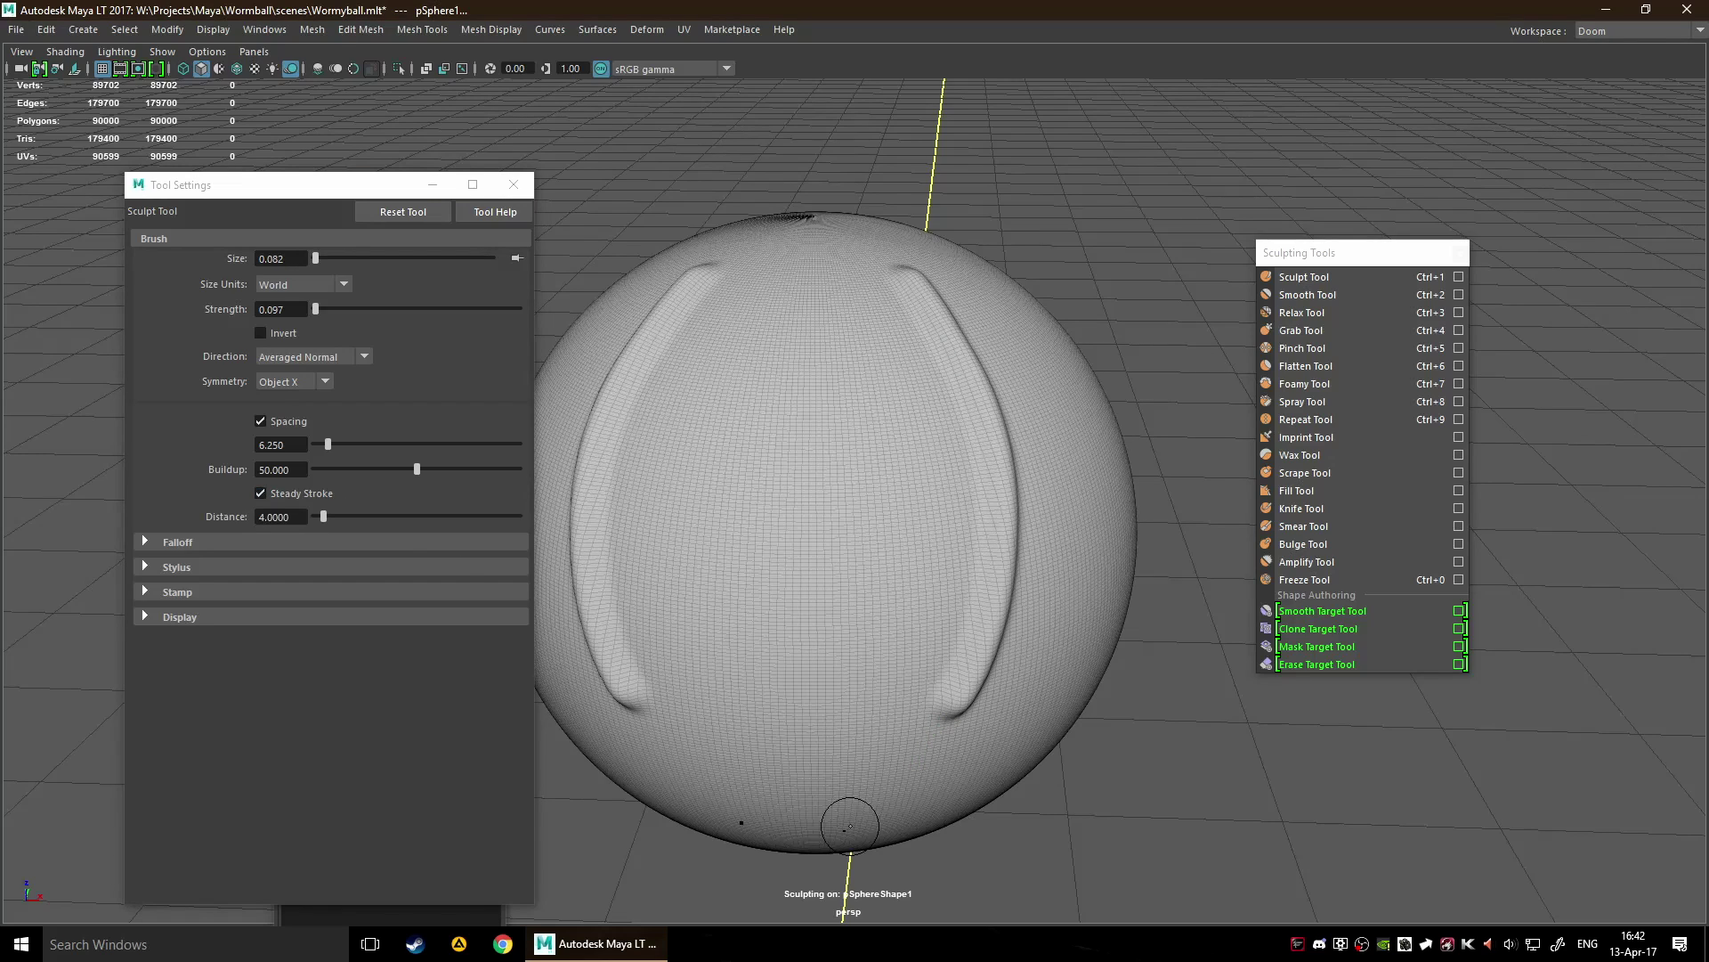
{"action": "key", "text": "ctrl+z"}
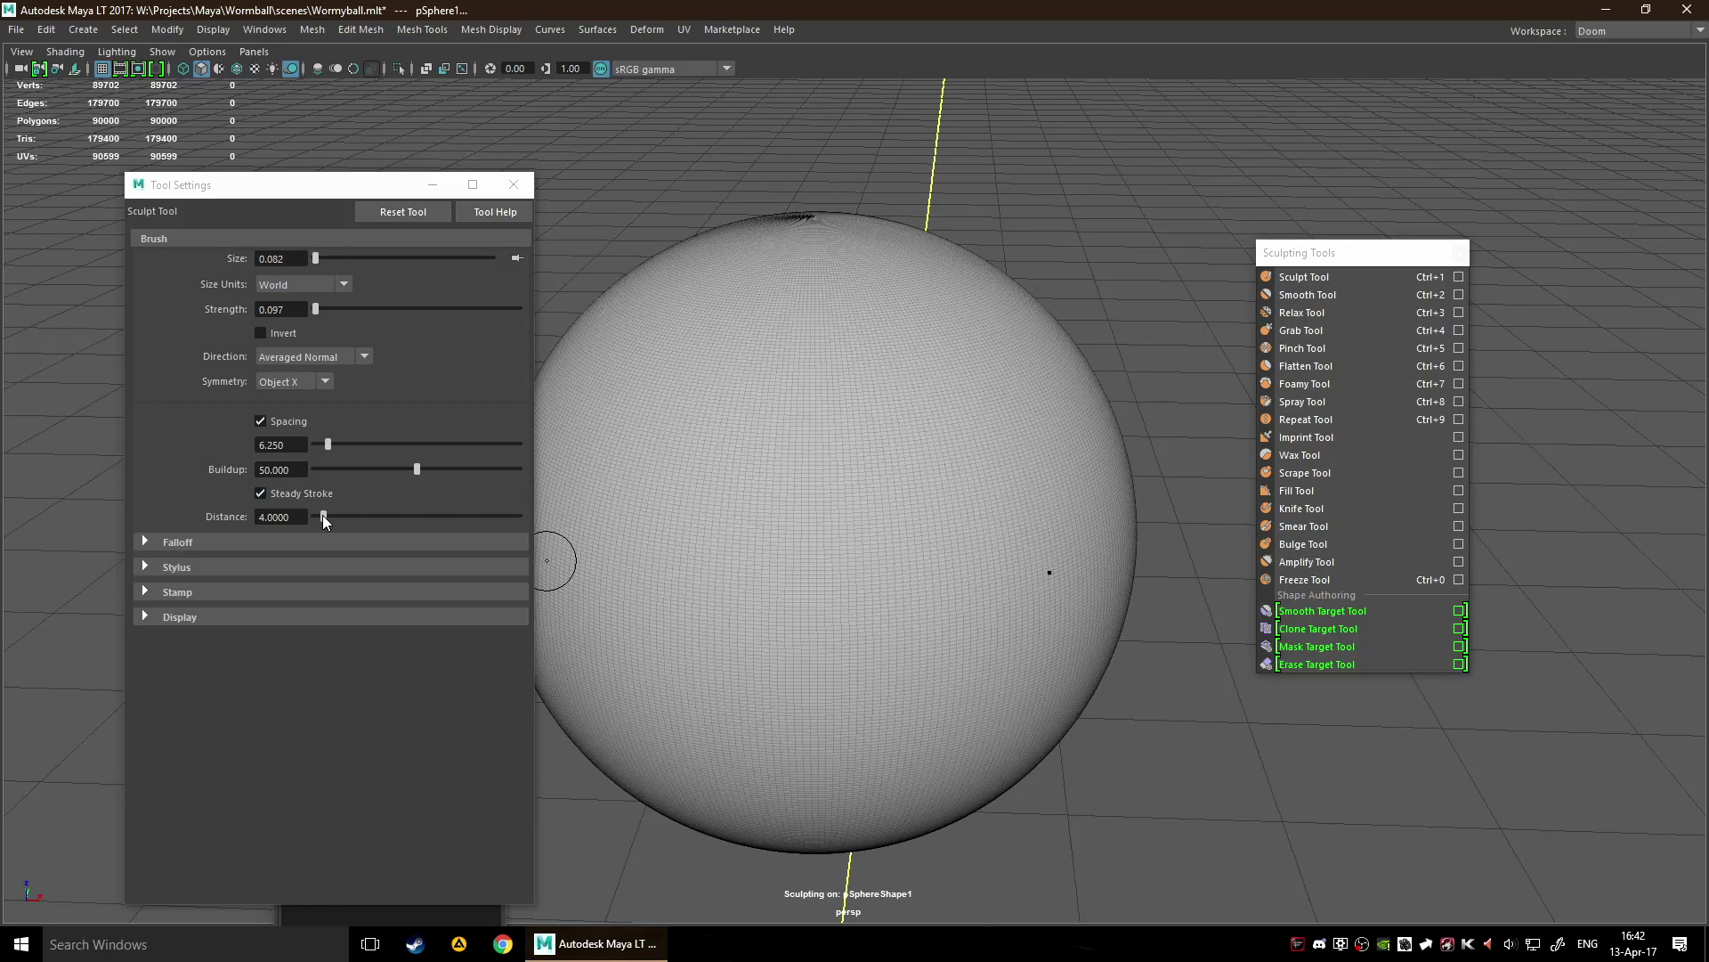
Test long sculpt strokes with Steady Stroke distances of 30.3965 and 2, undoing each stroke.
{"action": "left_click_drag", "start_coordinate": [322, 515], "coordinate": [378, 520]}
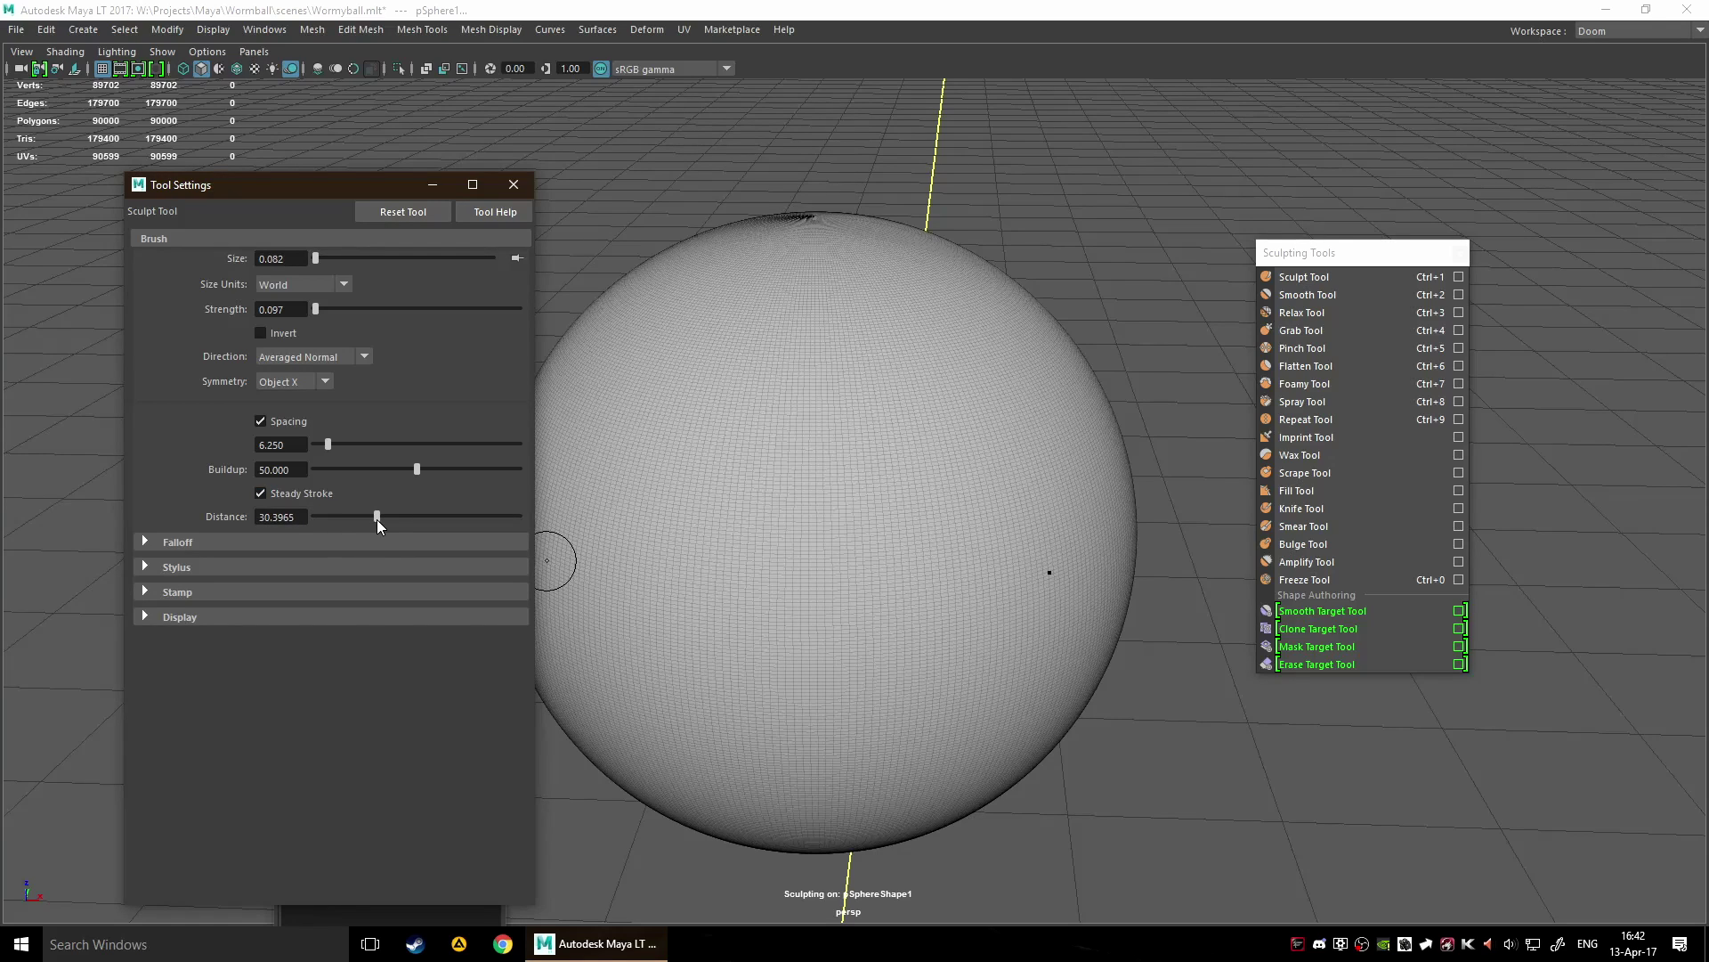
{"action": "mouse_move", "coordinate": [902, 290]}
{"action": "left_mouse_down"}
{"action": "mouse_move", "coordinate": [1140, 757]}
{"action": "mouse_move", "coordinate": [1142, 923]}
{"action": "mouse_move", "coordinate": [591, 923]}
{"action": "mouse_move", "coordinate": [579, 882]}
{"action": "left_mouse_up"}
{"action": "key", "text": "ctrl+z"}
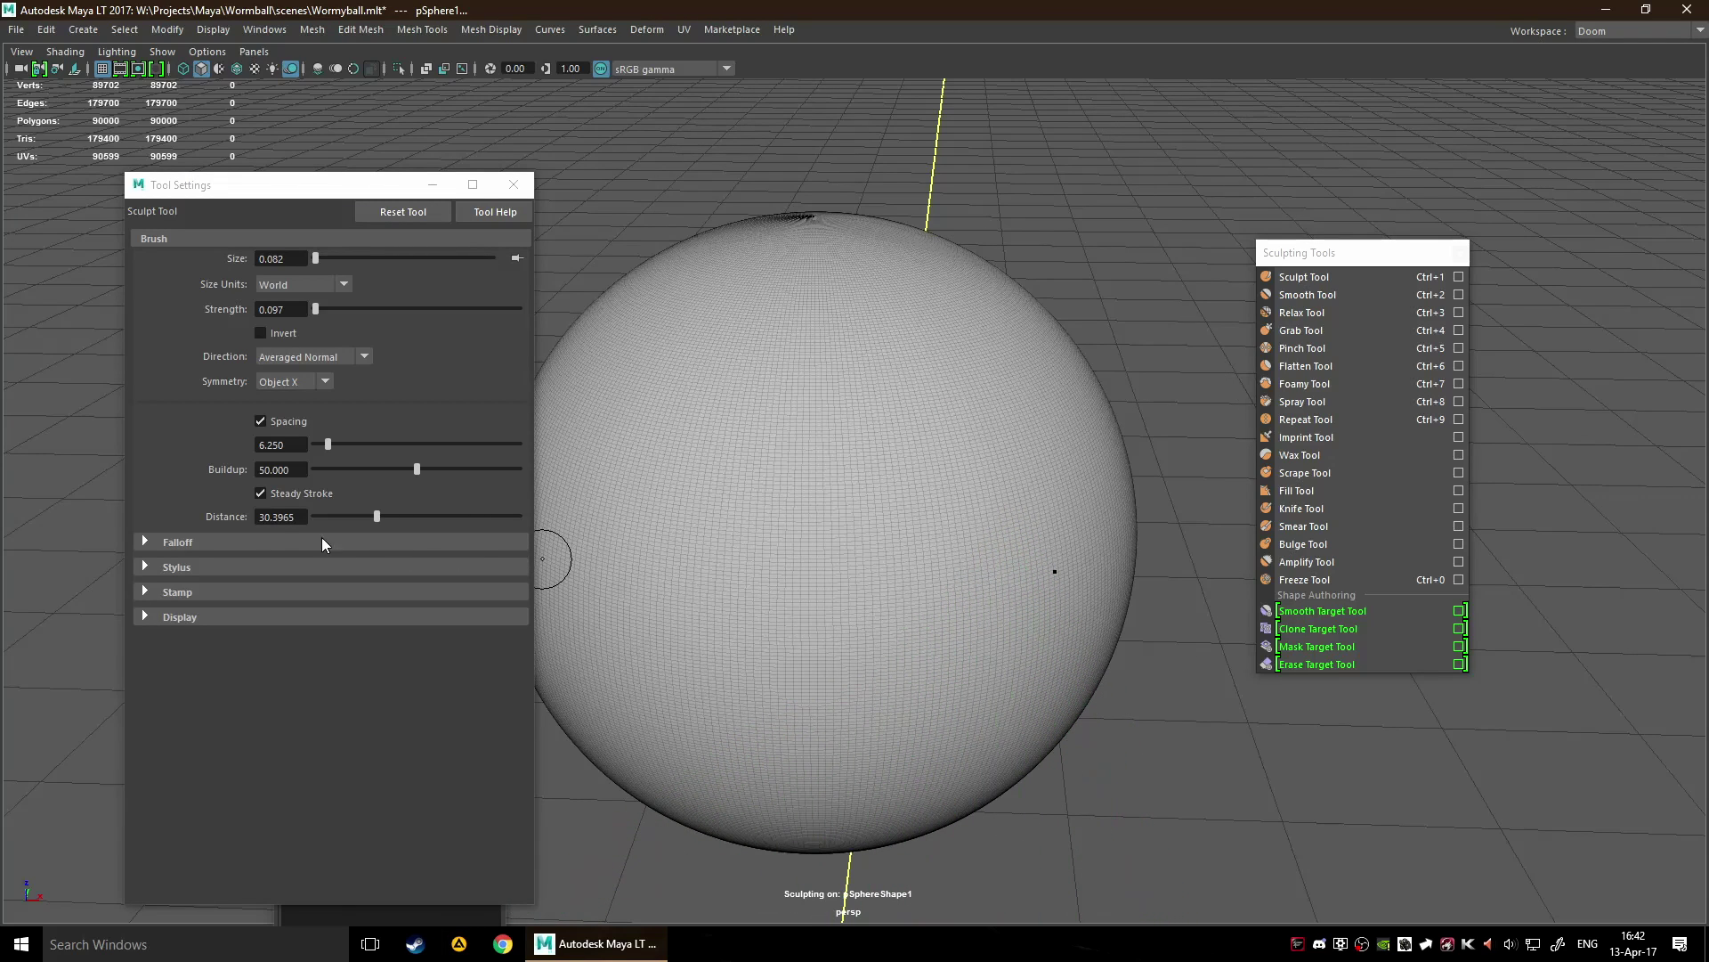
{"action": "left_click", "coordinate": [281, 516]}
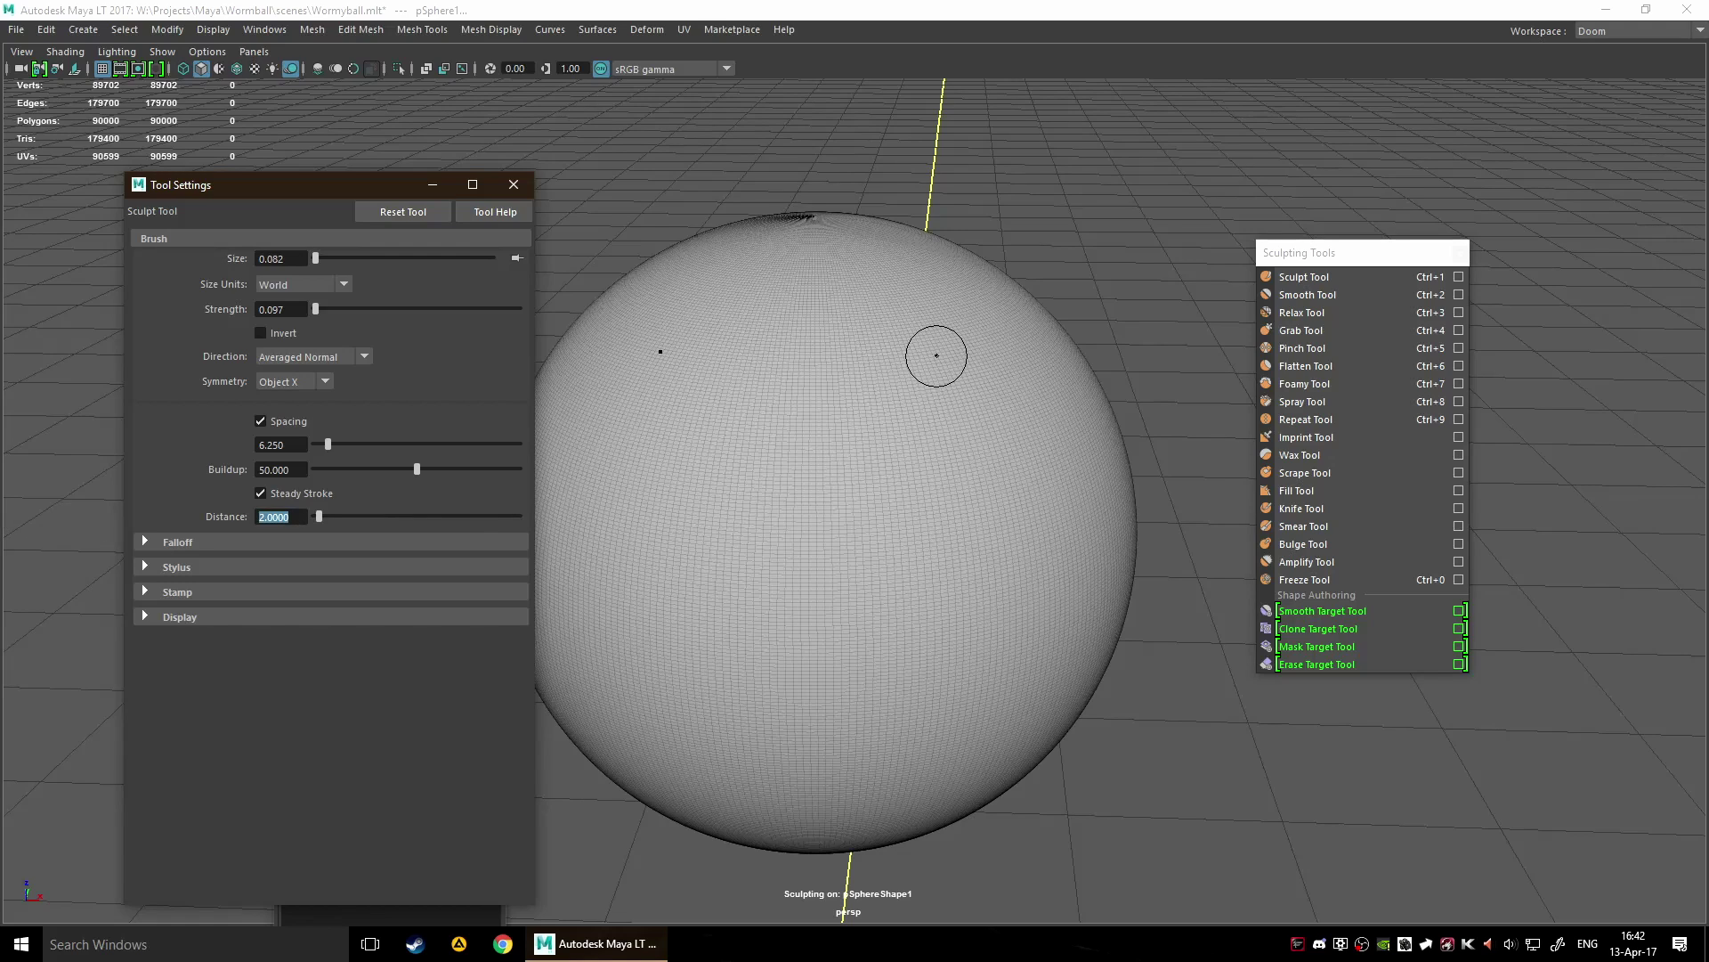
{"action": "mouse_move", "coordinate": [942, 351]}
{"action": "left_mouse_down"}
{"action": "mouse_move", "coordinate": [986, 458]}
{"action": "mouse_move", "coordinate": [988, 525]}
{"action": "mouse_move", "coordinate": [909, 677]}
{"action": "left_mouse_up"}
{"action": "key", "text": "ctrl+z"}
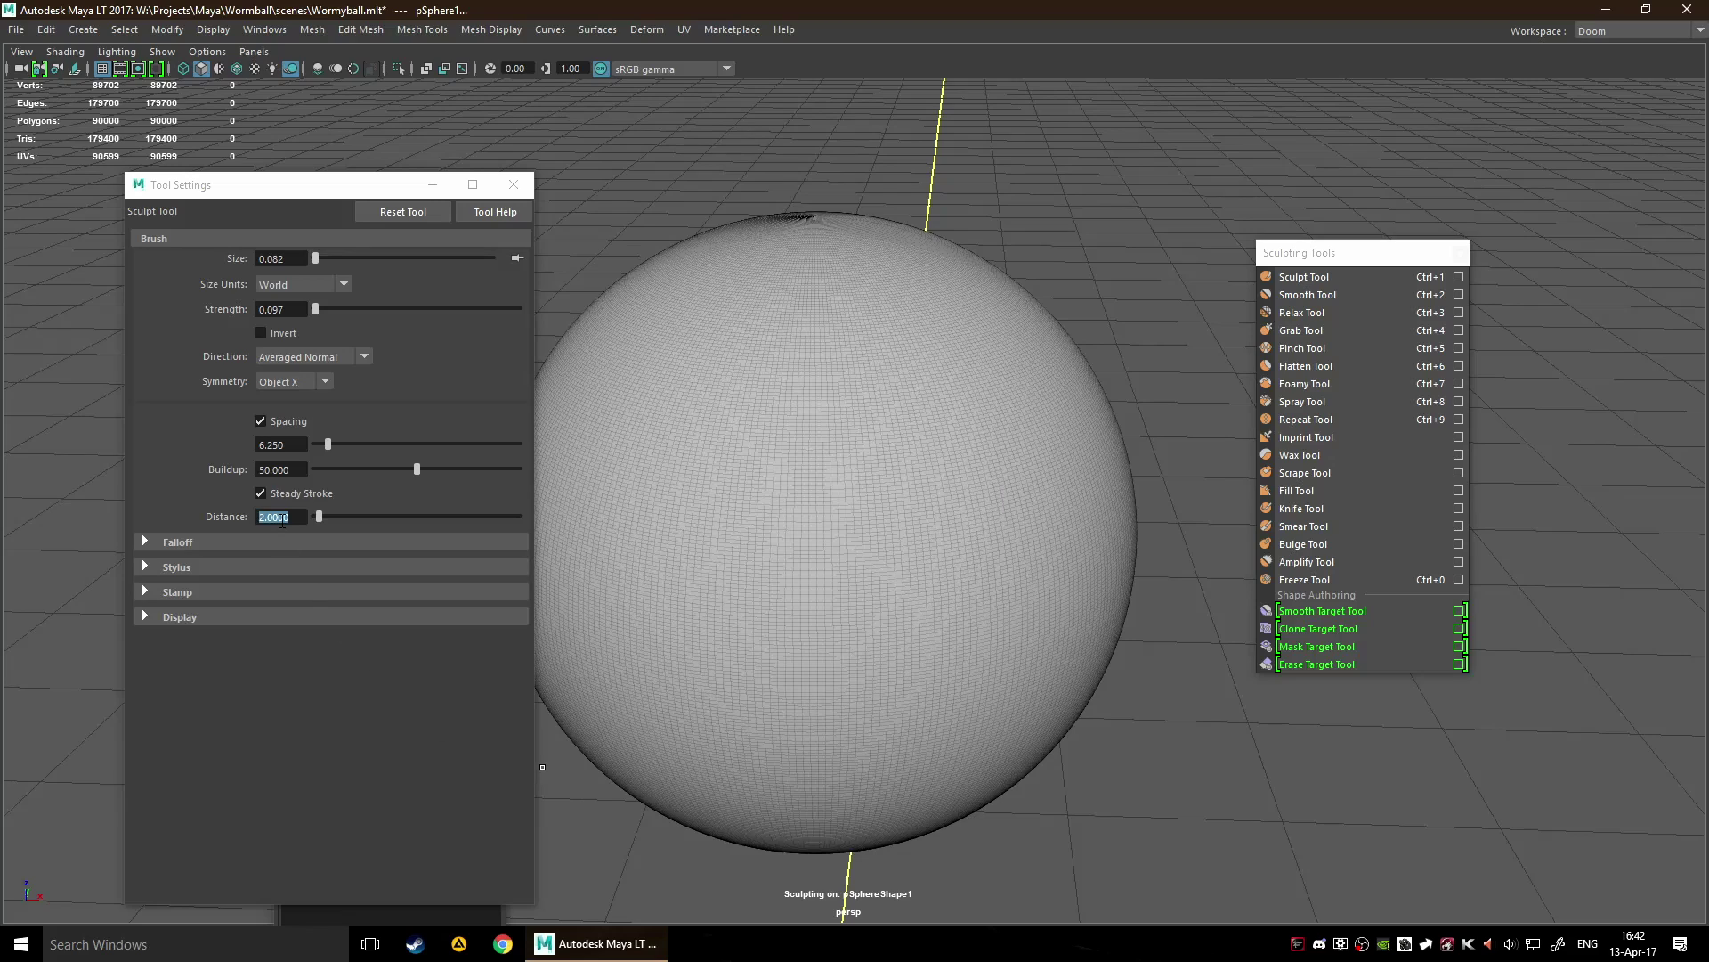
Set the Steady Stroke distance to 1 and test an eye stroke on the sphere, undoing it.
{"action": "left_click", "coordinate": [328, 514]}
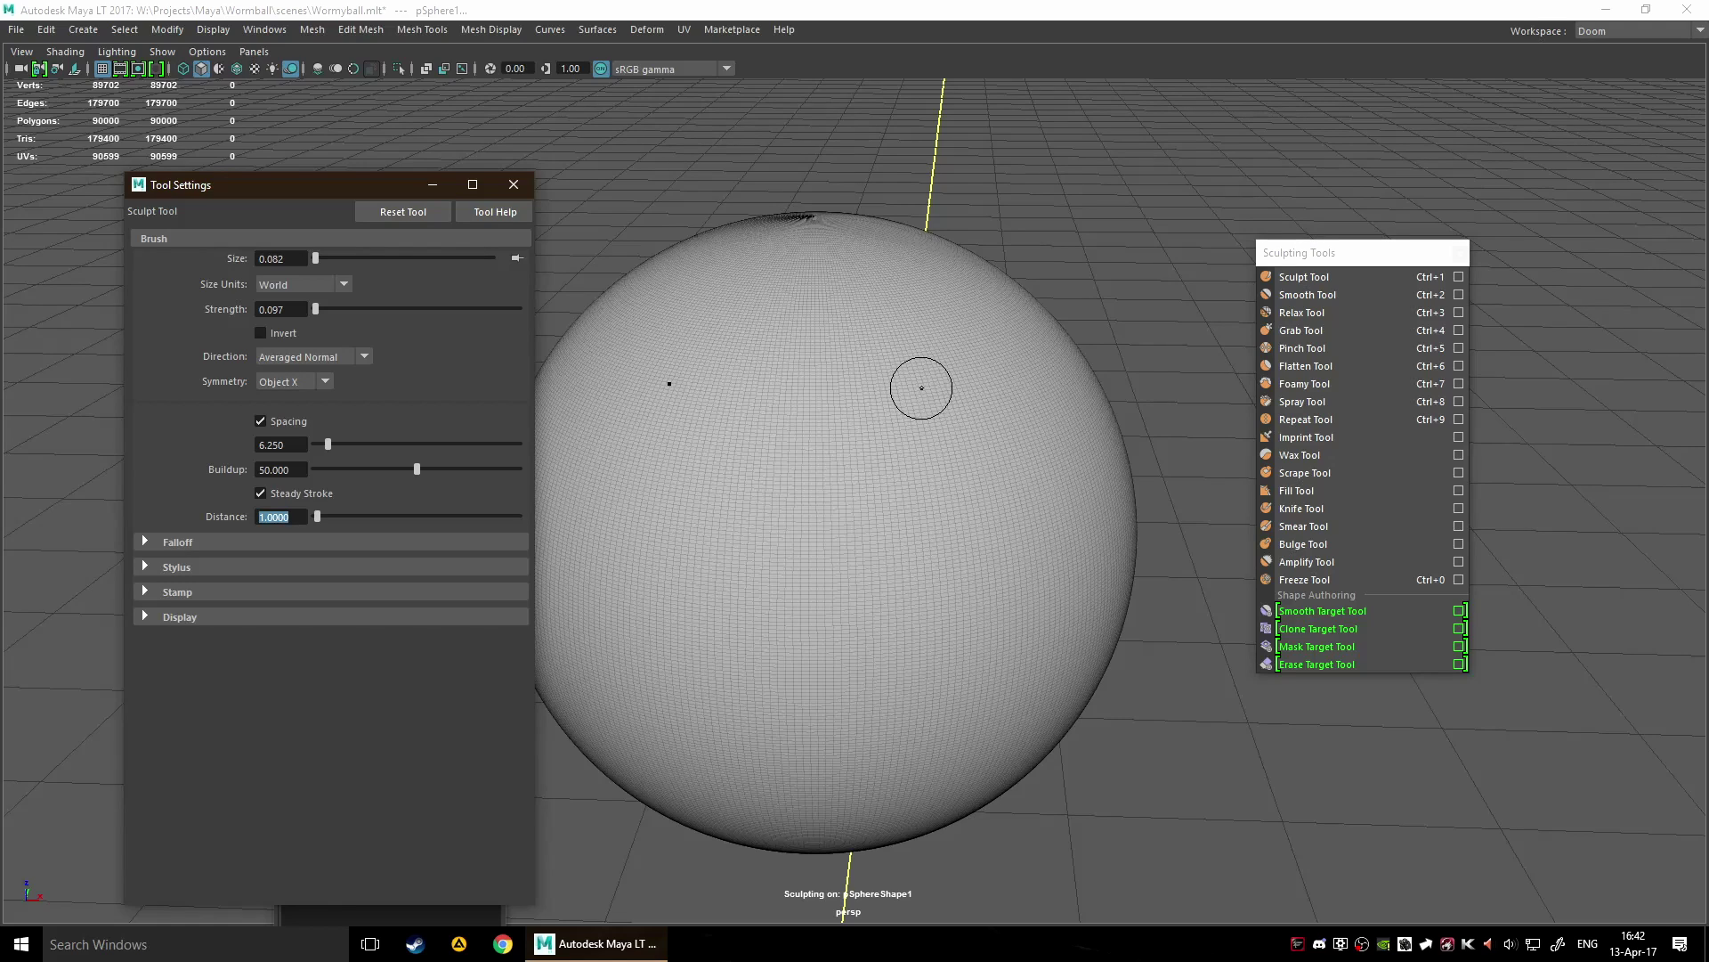
{"action": "left_click", "coordinate": [954, 464]}
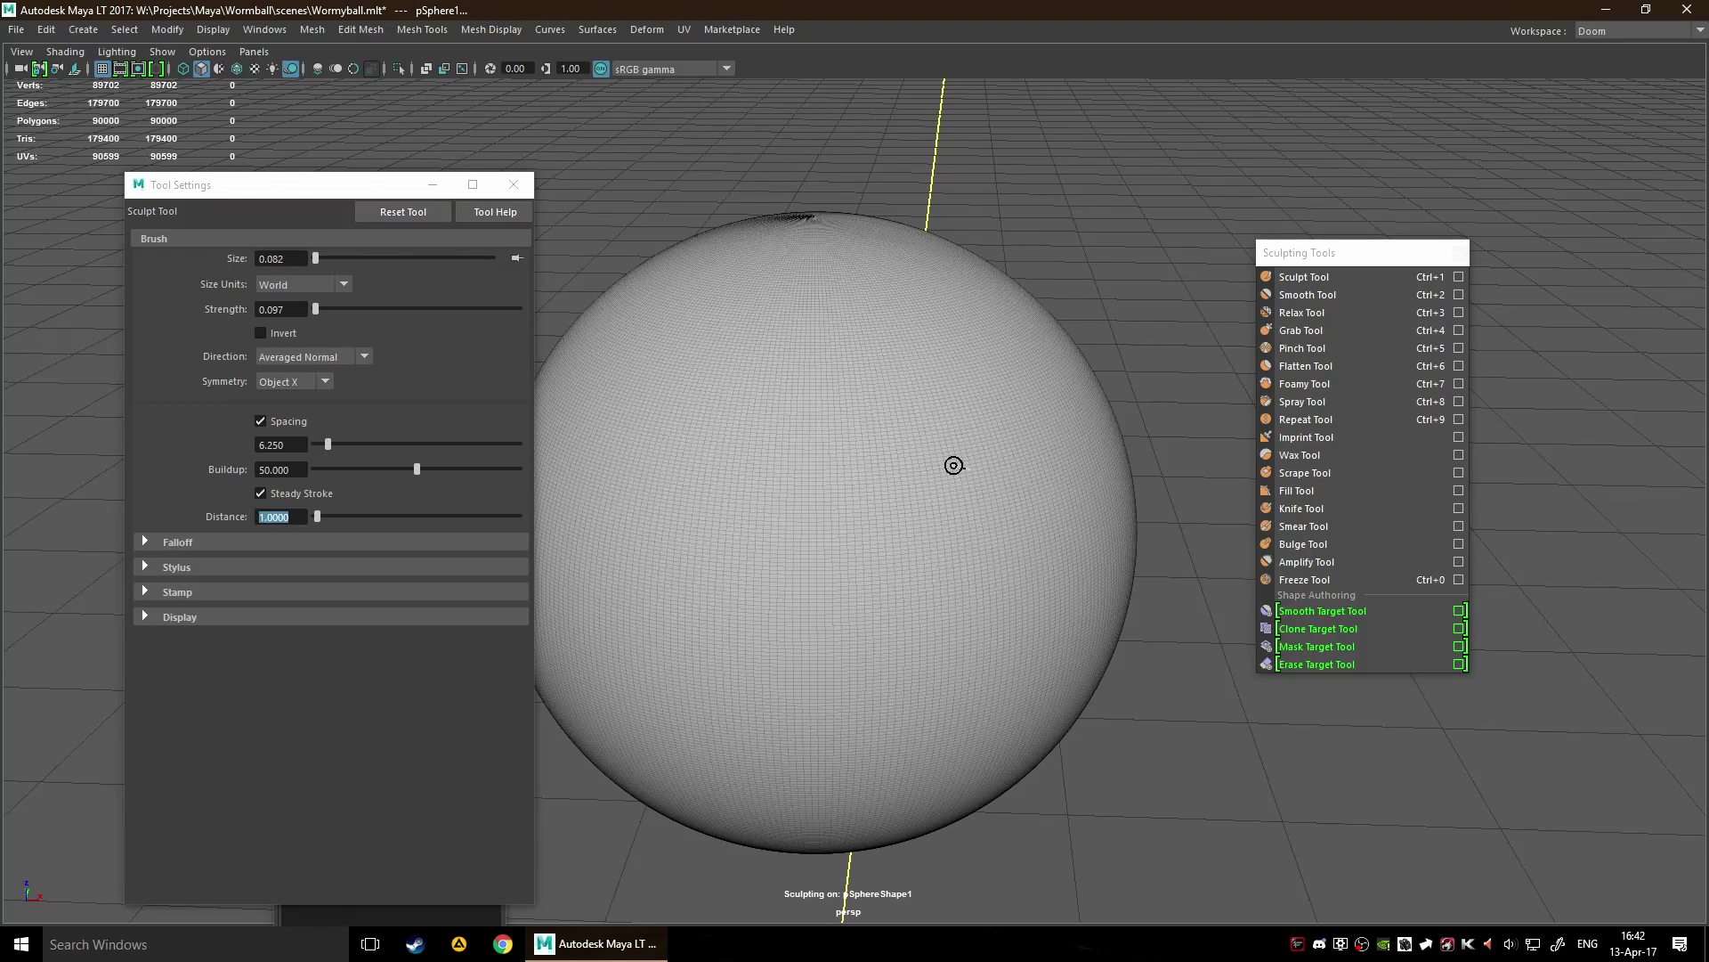
{"action": "mouse_move", "coordinate": [953, 465]}
{"action": "left_mouse_down"}
{"action": "mouse_move", "coordinate": [985, 499]}
{"action": "mouse_move", "coordinate": [976, 565]}
{"action": "mouse_move", "coordinate": [926, 594]}
{"action": "left_mouse_up"}
{"action": "key", "text": "ctrl+z"}
Set the Steady Stroke distance to 2 and try sculpting large symmetric eye shapes, then undo them.
{"action": "left_click", "coordinate": [289, 518]}
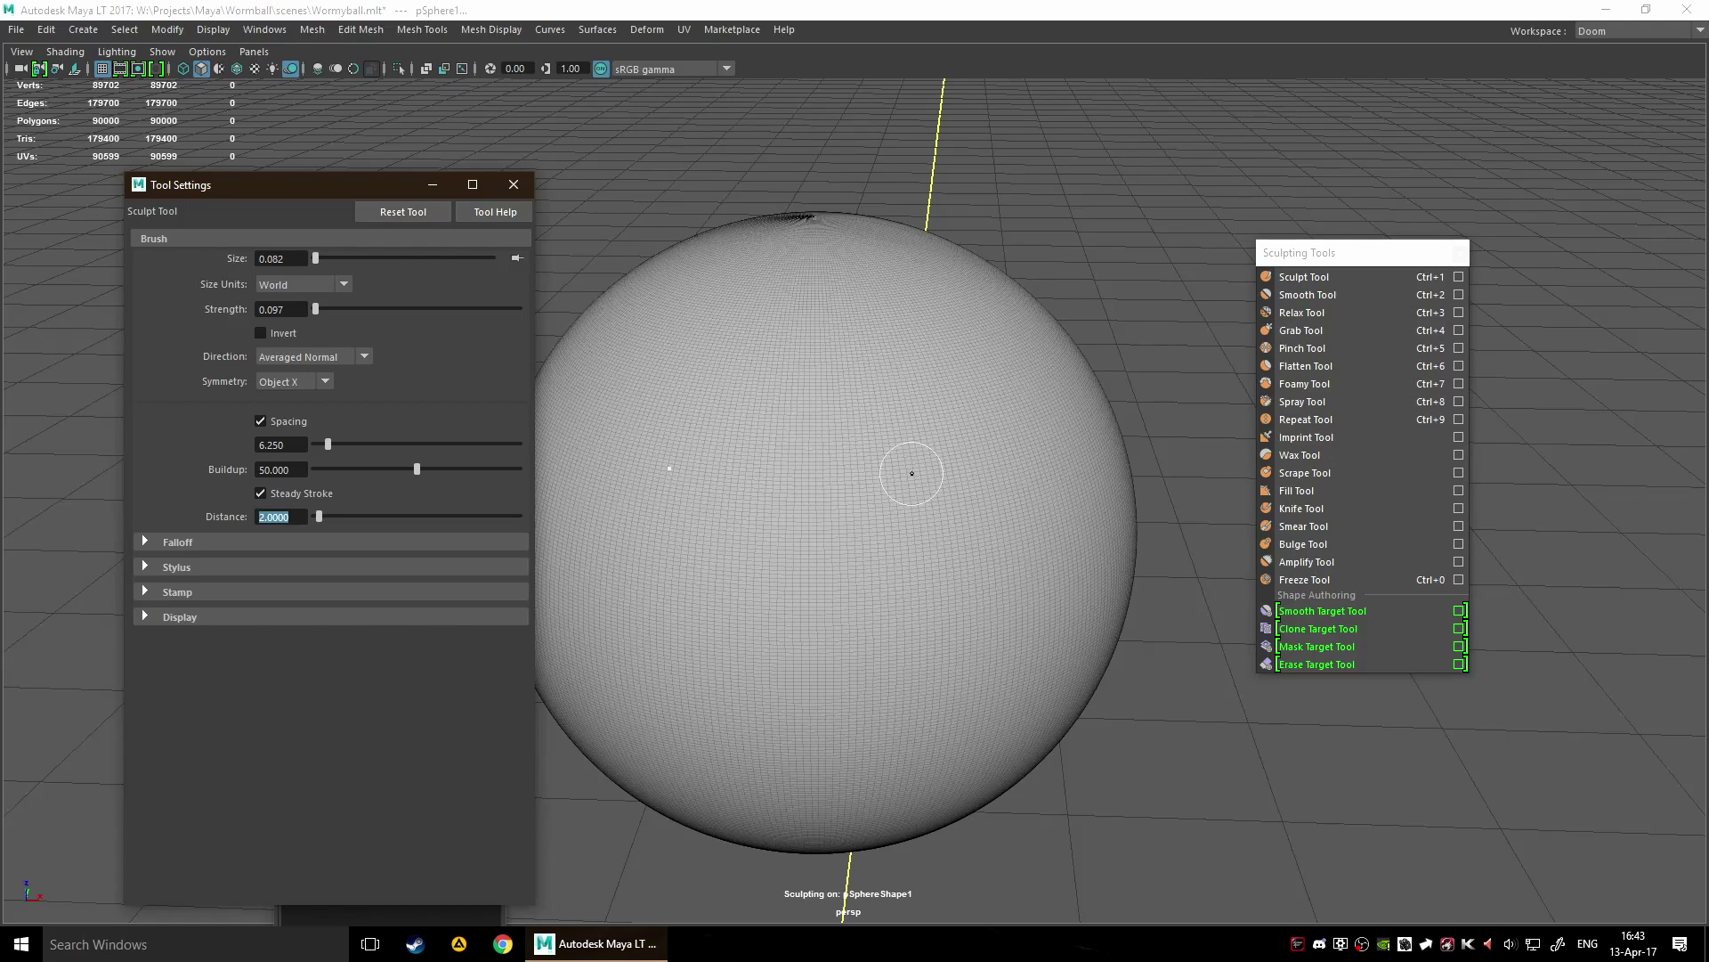
{"action": "mouse_move", "coordinate": [942, 465]}
{"action": "left_mouse_down"}
{"action": "mouse_move", "coordinate": [869, 496]}
{"action": "mouse_move", "coordinate": [966, 414]}
{"action": "mouse_move", "coordinate": [921, 521]}
{"action": "mouse_move", "coordinate": [889, 412]}
{"action": "mouse_move", "coordinate": [790, 507]}
{"action": "mouse_move", "coordinate": [927, 461]}
{"action": "mouse_move", "coordinate": [870, 450]}
{"action": "mouse_move", "coordinate": [958, 466]}
{"action": "mouse_move", "coordinate": [927, 412]}
{"action": "mouse_move", "coordinate": [884, 514]}
{"action": "mouse_move", "coordinate": [954, 522]}
{"action": "mouse_move", "coordinate": [1015, 442]}
{"action": "mouse_move", "coordinate": [942, 444]}
{"action": "mouse_move", "coordinate": [927, 515]}
{"action": "mouse_move", "coordinate": [961, 508]}
{"action": "left_mouse_up"}
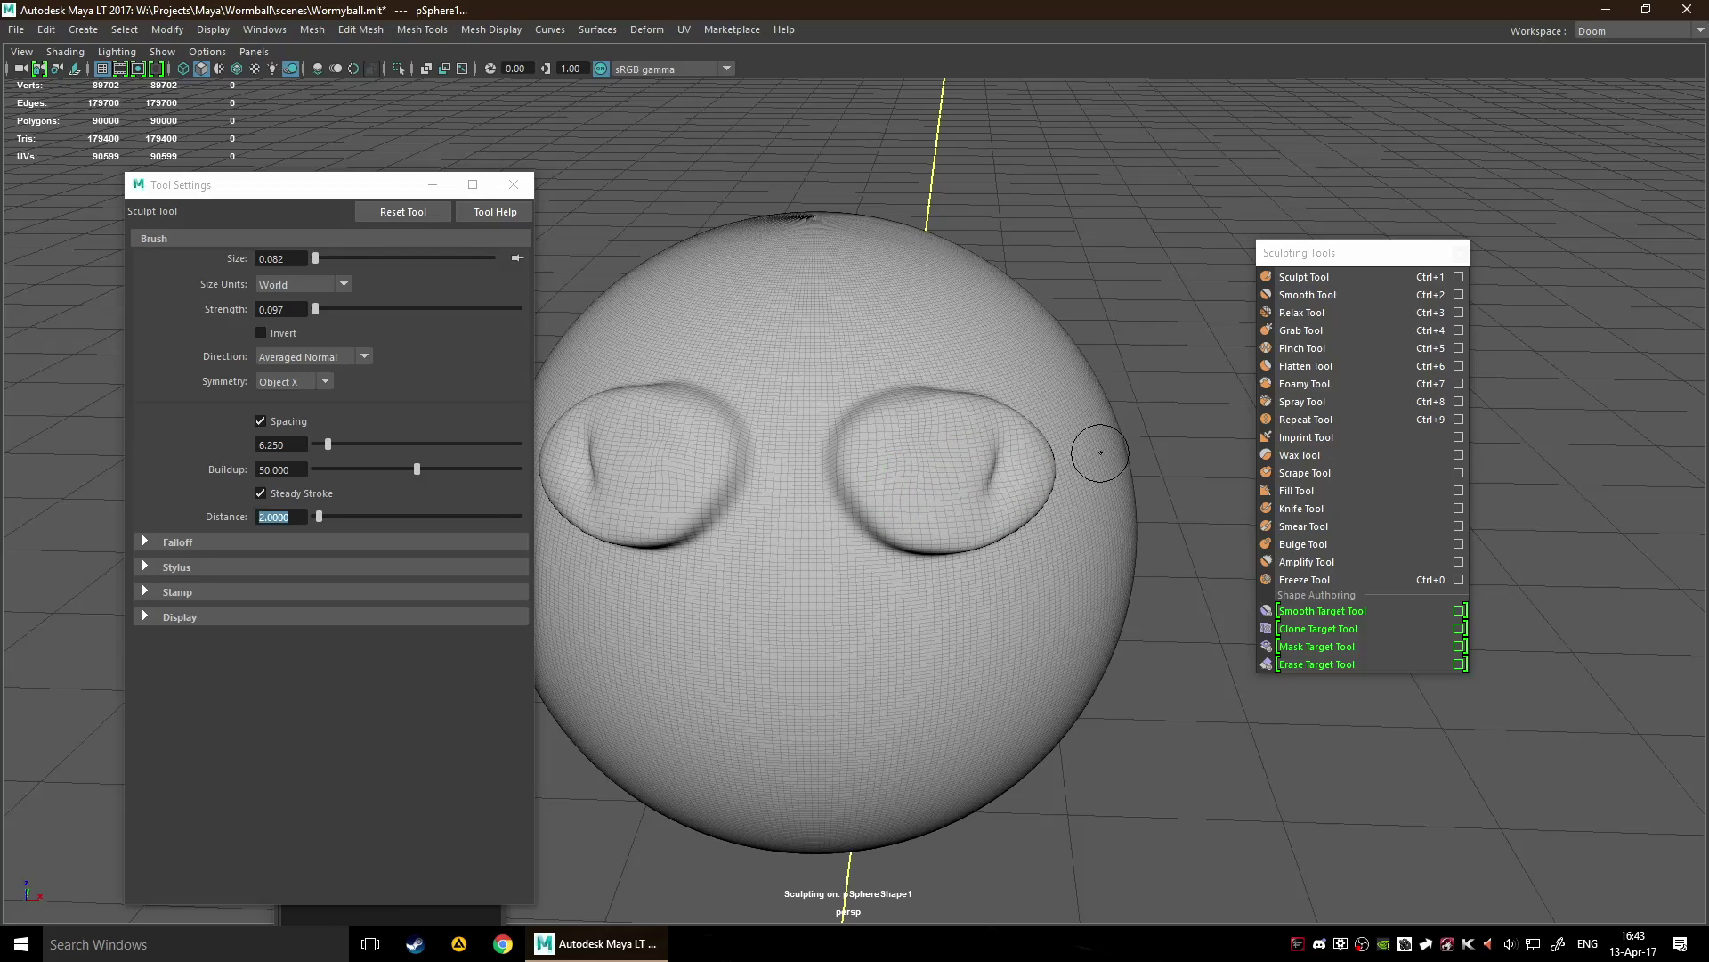
{"action": "left_click_drag", "start_coordinate": [1099, 452], "coordinate": [931, 487], "text": "alt"}
{"action": "right_click_drag", "start_coordinate": [933, 591], "coordinate": [930, 516], "text": "alt"}
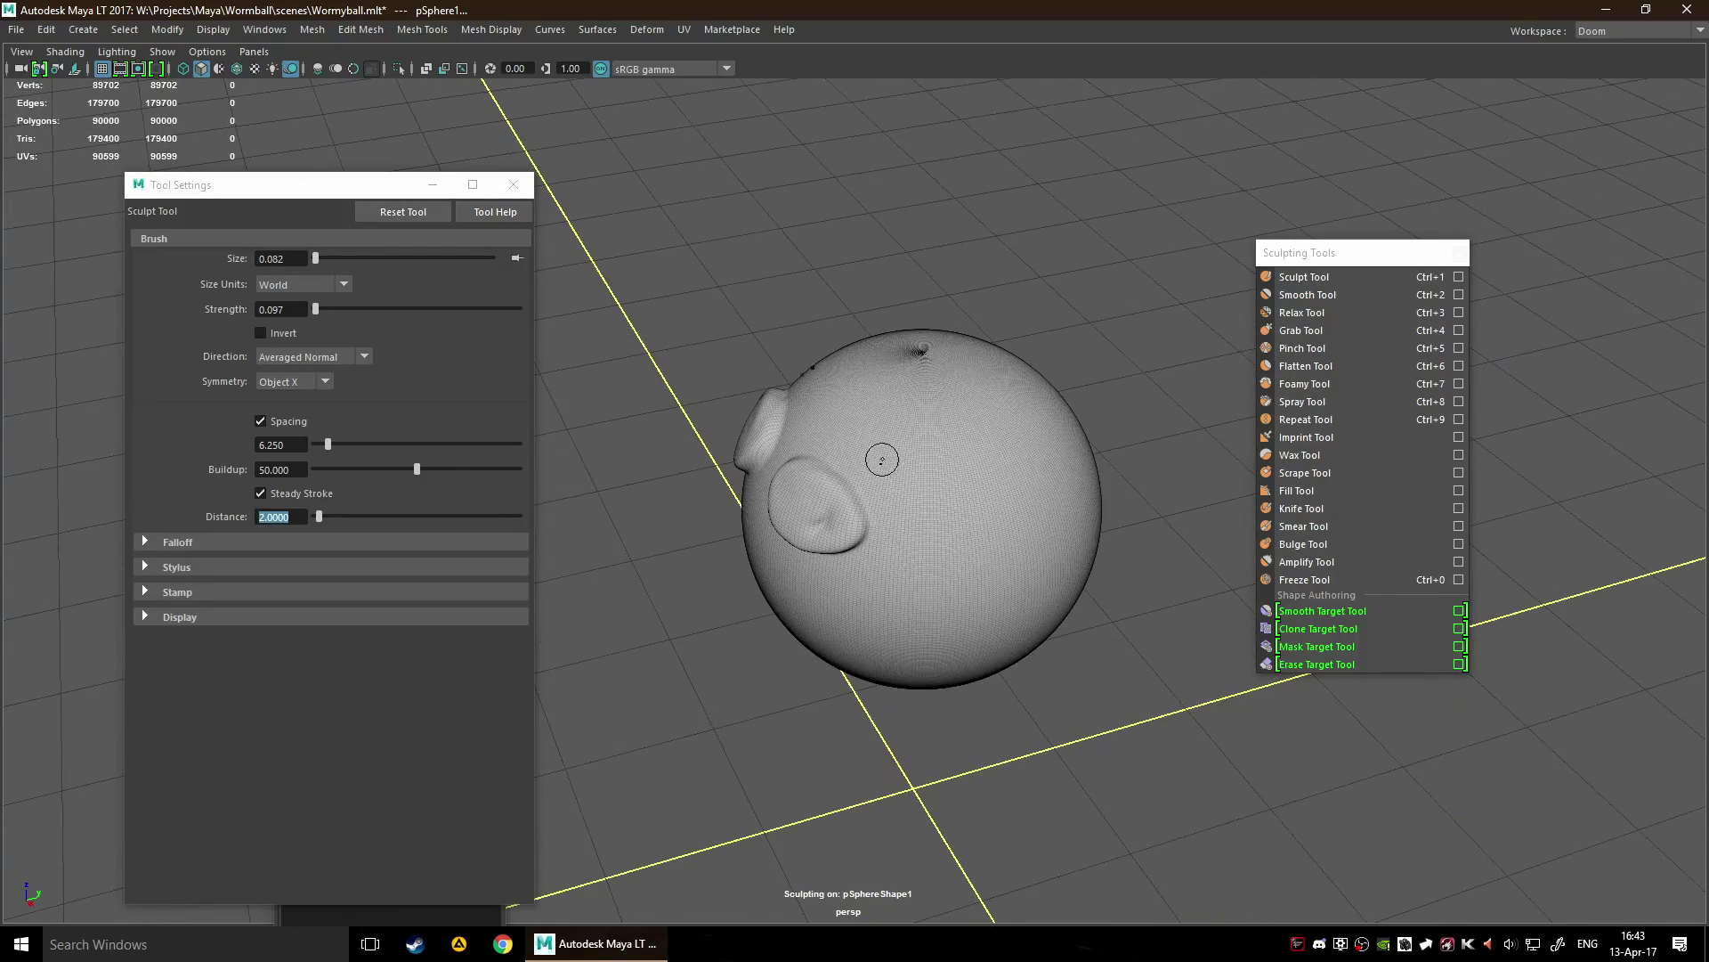
{"action": "left_click_drag", "start_coordinate": [882, 461], "coordinate": [988, 499], "text": "alt"}
{"action": "right_click_drag", "start_coordinate": [988, 499], "coordinate": [1104, 468], "text": "alt"}
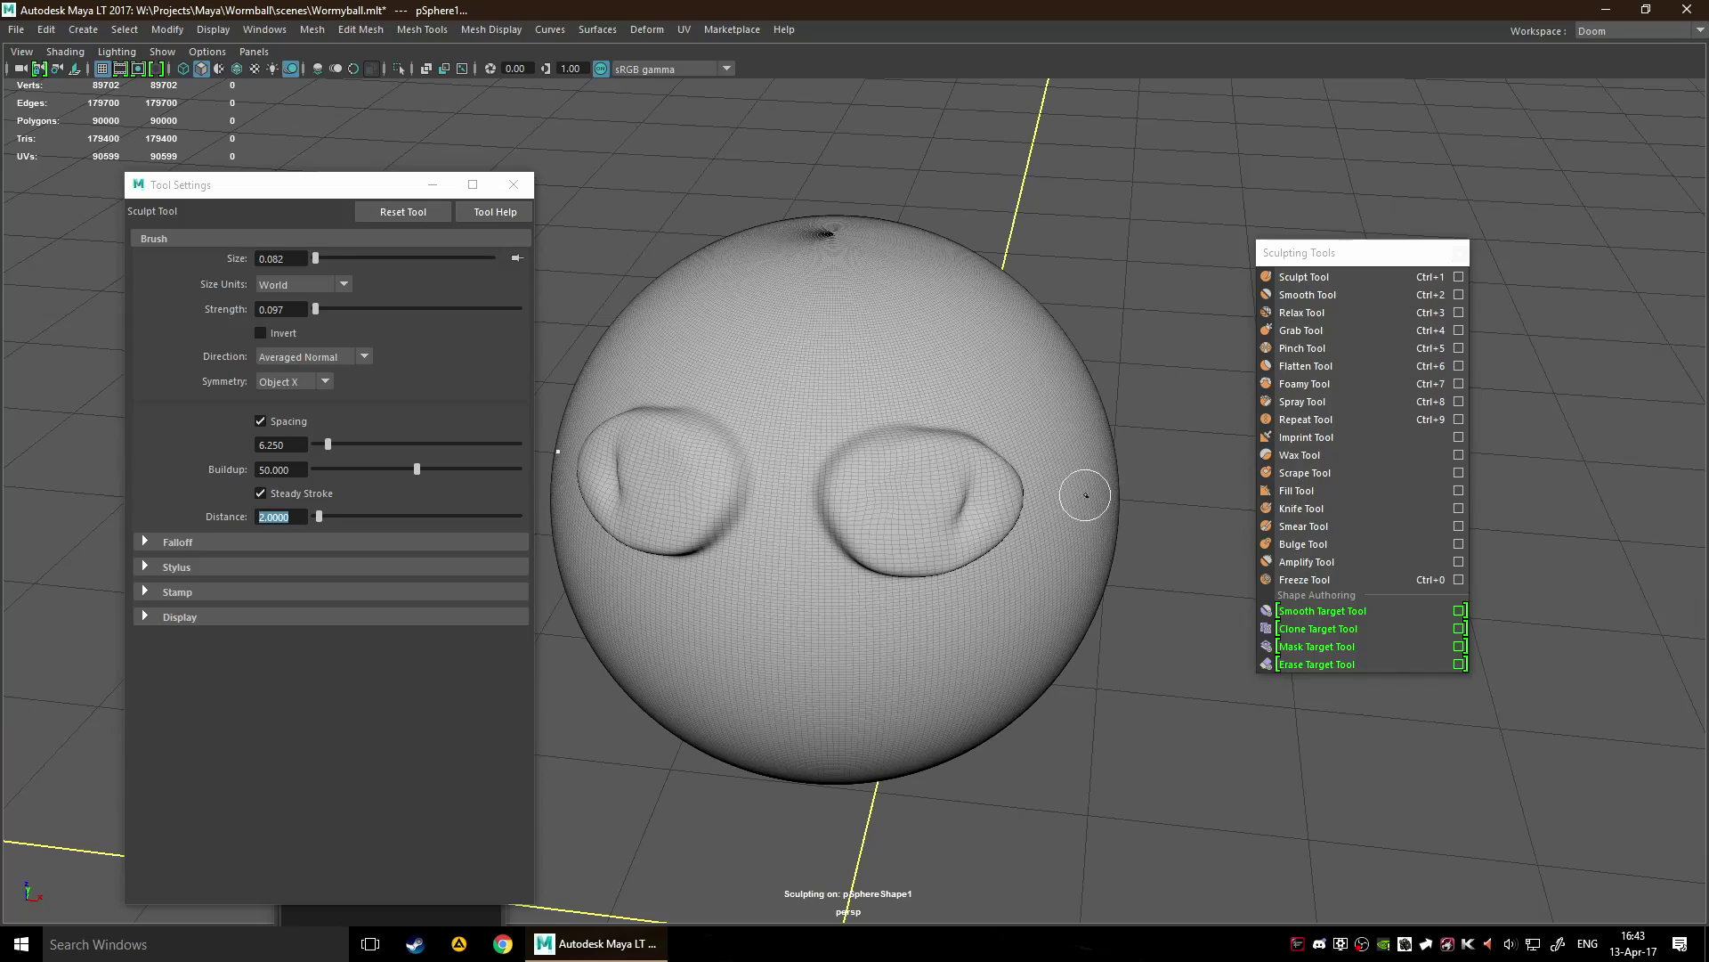
{"action": "key", "text": "ctrl+z"}
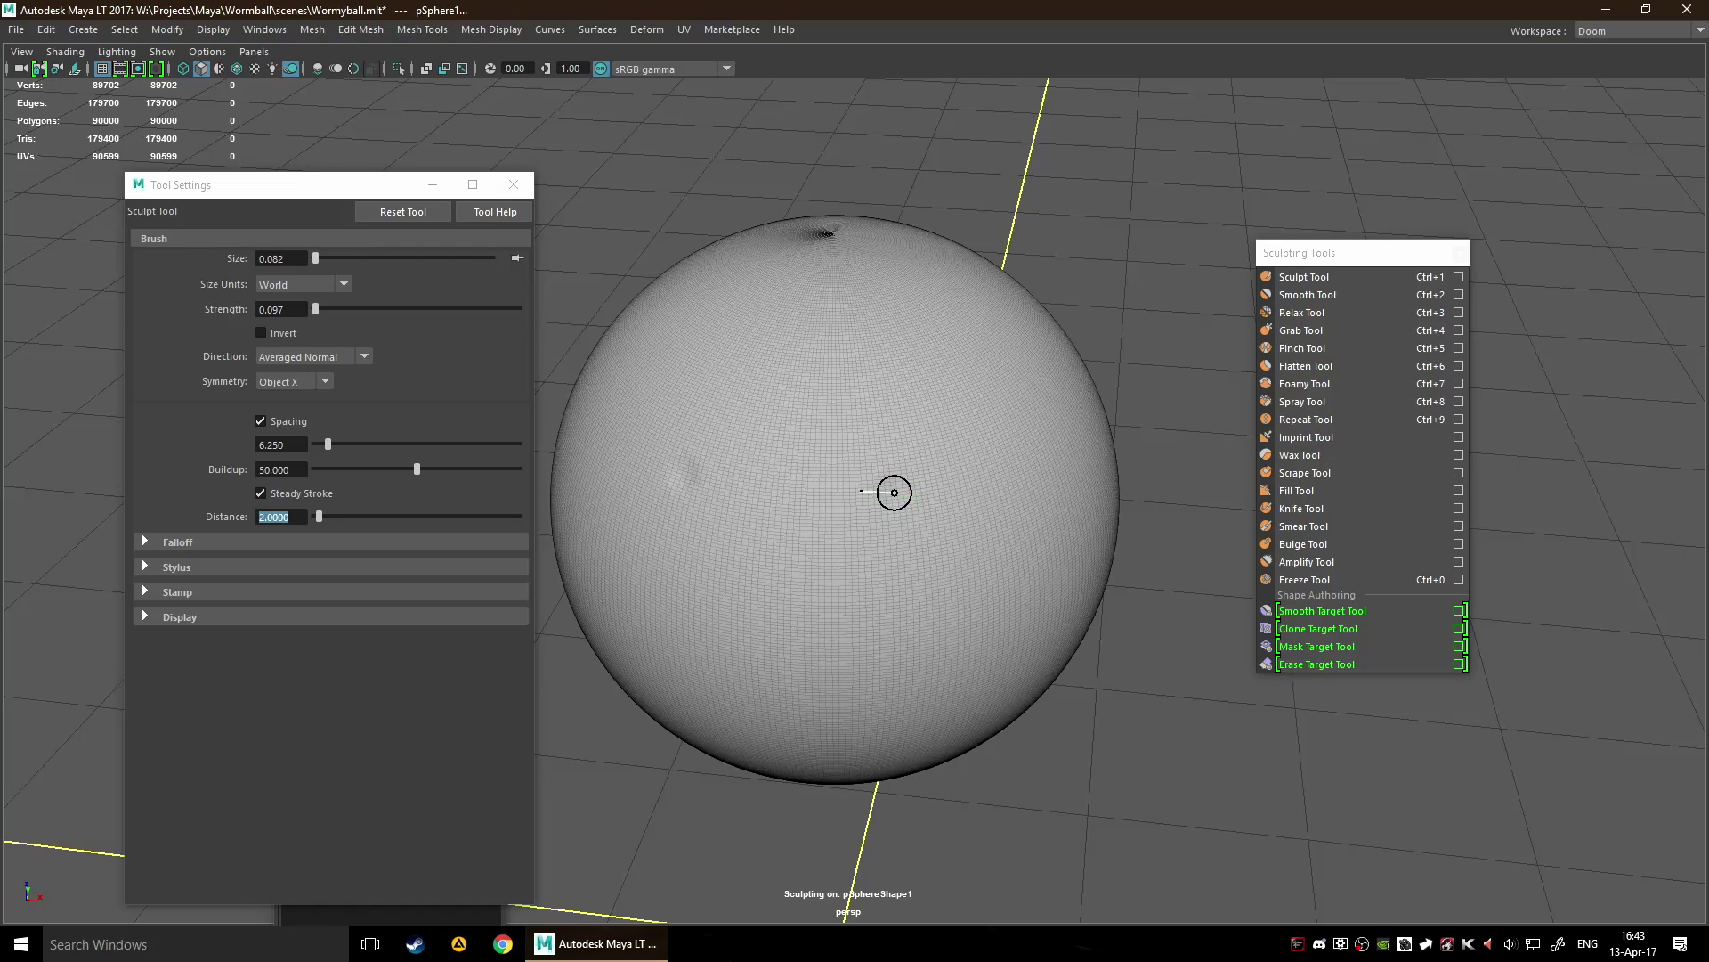
Sculpt a pair of smaller angular eye sockets symmetrically on the front of the sphere.
{"action": "mouse_move", "coordinate": [895, 492]}
{"action": "left_mouse_down"}
{"action": "mouse_move", "coordinate": [874, 488]}
{"action": "mouse_move", "coordinate": [900, 468]}
{"action": "mouse_move", "coordinate": [877, 508]}
{"action": "mouse_move", "coordinate": [895, 438]}
{"action": "mouse_move", "coordinate": [931, 469]}
{"action": "left_mouse_up"}
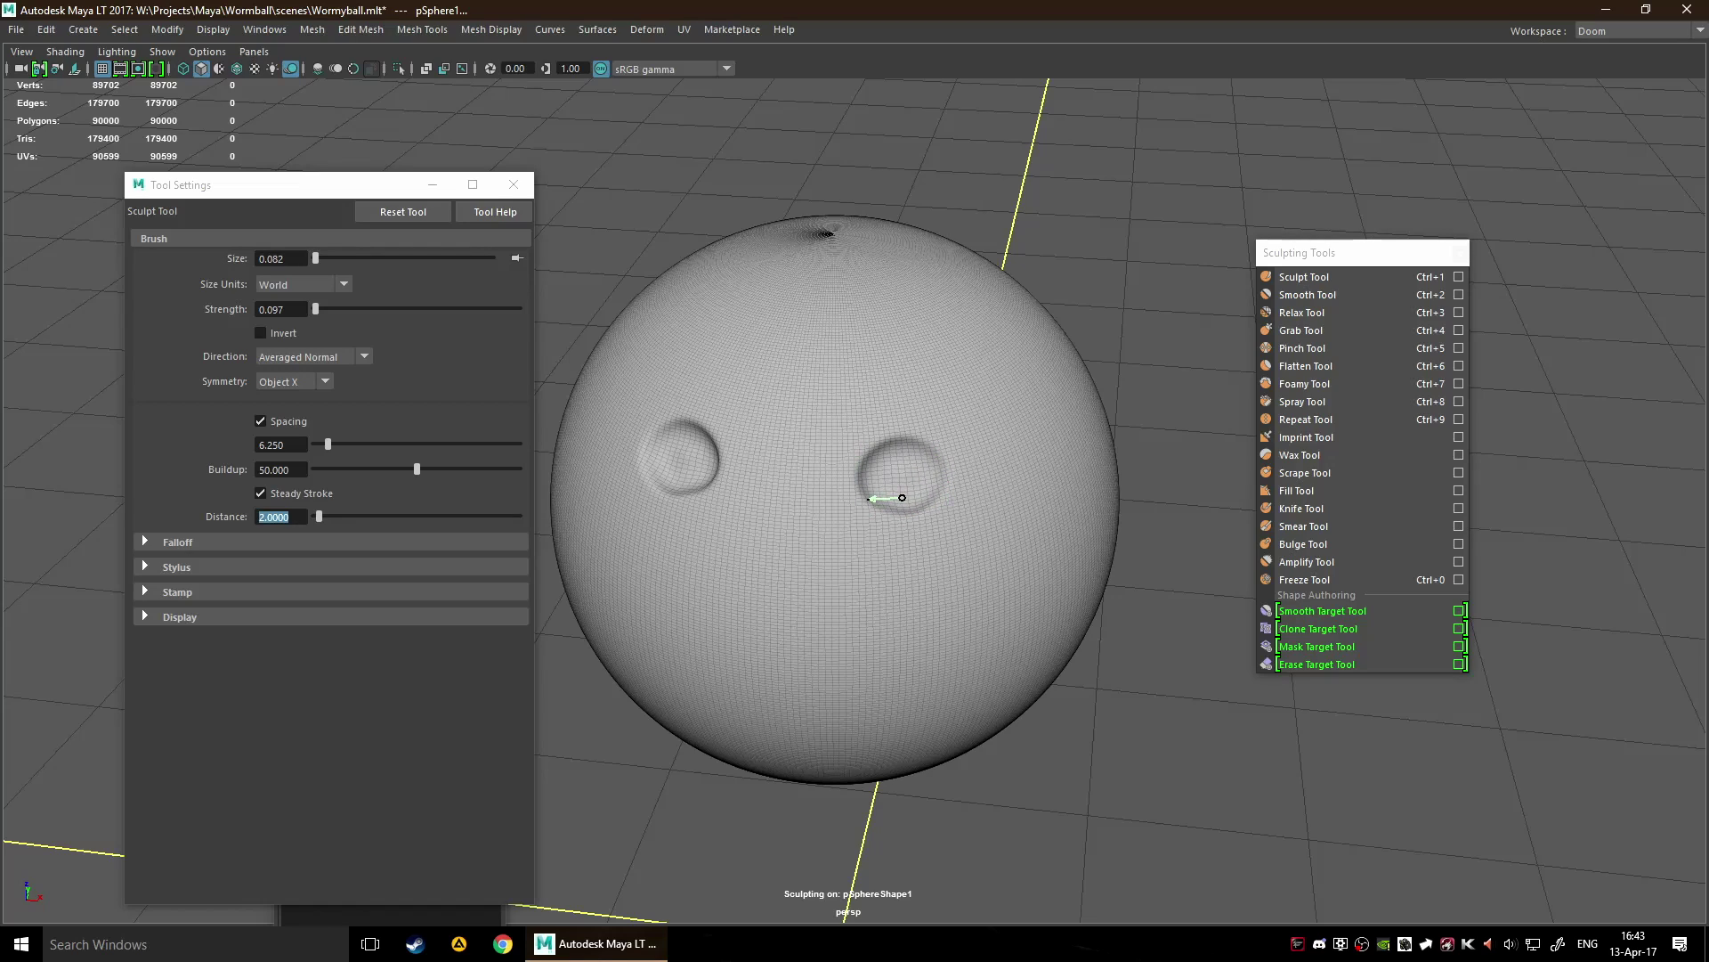
{"action": "mouse_move", "coordinate": [978, 467]}
{"action": "left_mouse_down"}
{"action": "mouse_move", "coordinate": [963, 422]}
{"action": "mouse_move", "coordinate": [917, 425]}
{"action": "mouse_move", "coordinate": [884, 473]}
{"action": "mouse_move", "coordinate": [942, 457]}
{"action": "mouse_move", "coordinate": [909, 427]}
{"action": "mouse_move", "coordinate": [895, 463]}
{"action": "left_mouse_up"}
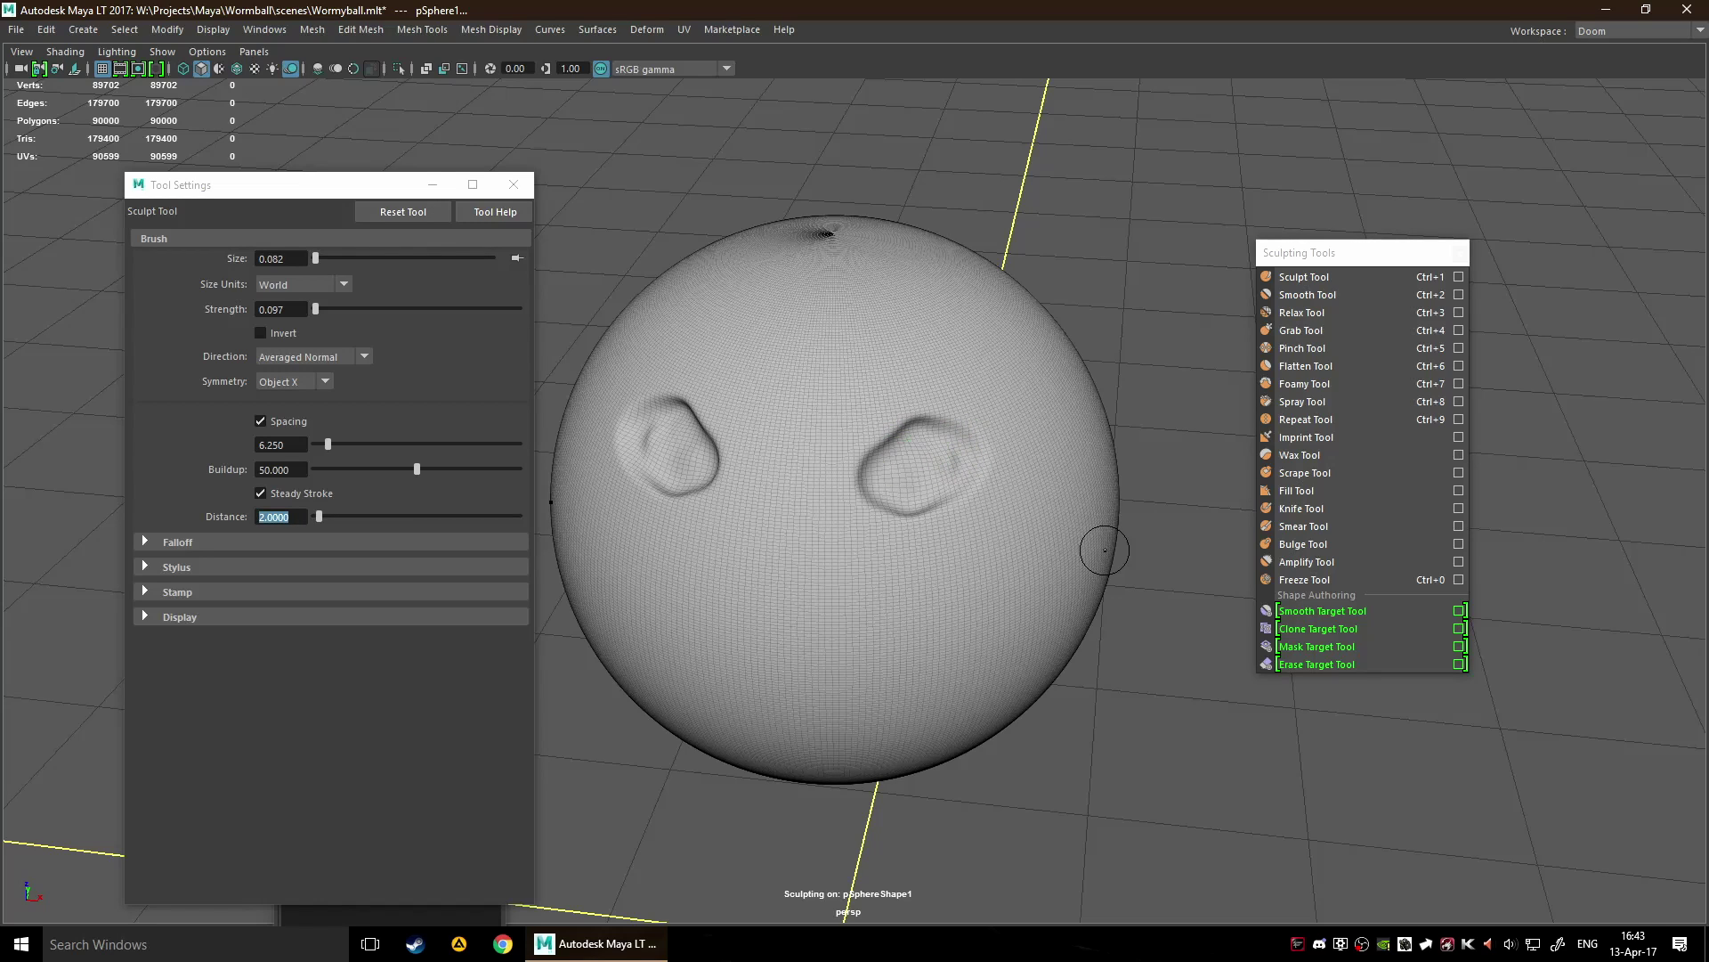
{"action": "scroll", "coordinate": [1068, 499], "scroll_direction": "up", "scroll_amount": 5}
{"action": "scroll", "coordinate": [778, 498], "scroll_direction": "down", "scroll_amount": 5}
{"action": "mouse_move", "coordinate": [777, 498]}
{"action": "left_mouse_down", "text": "alt"}
{"action": "mouse_move", "coordinate": [928, 496]}
{"action": "mouse_move", "coordinate": [813, 553]}
{"action": "mouse_move", "coordinate": [774, 496]}
{"action": "mouse_move", "coordinate": [804, 473]}
{"action": "mouse_move", "coordinate": [861, 525]}
{"action": "mouse_move", "coordinate": [845, 556]}
{"action": "mouse_move", "coordinate": [788, 538]}
{"action": "mouse_move", "coordinate": [771, 503]}
{"action": "mouse_move", "coordinate": [764, 521]}
{"action": "mouse_move", "coordinate": [838, 562]}
{"action": "mouse_move", "coordinate": [741, 499]}
{"action": "mouse_move", "coordinate": [844, 568]}
{"action": "mouse_move", "coordinate": [909, 534]}
{"action": "left_mouse_up", "text": "alt"}
{"action": "scroll", "coordinate": [909, 534], "scroll_direction": "up", "scroll_amount": 2}
{"action": "scroll", "coordinate": [1024, 486], "scroll_direction": "up", "scroll_amount": 3}
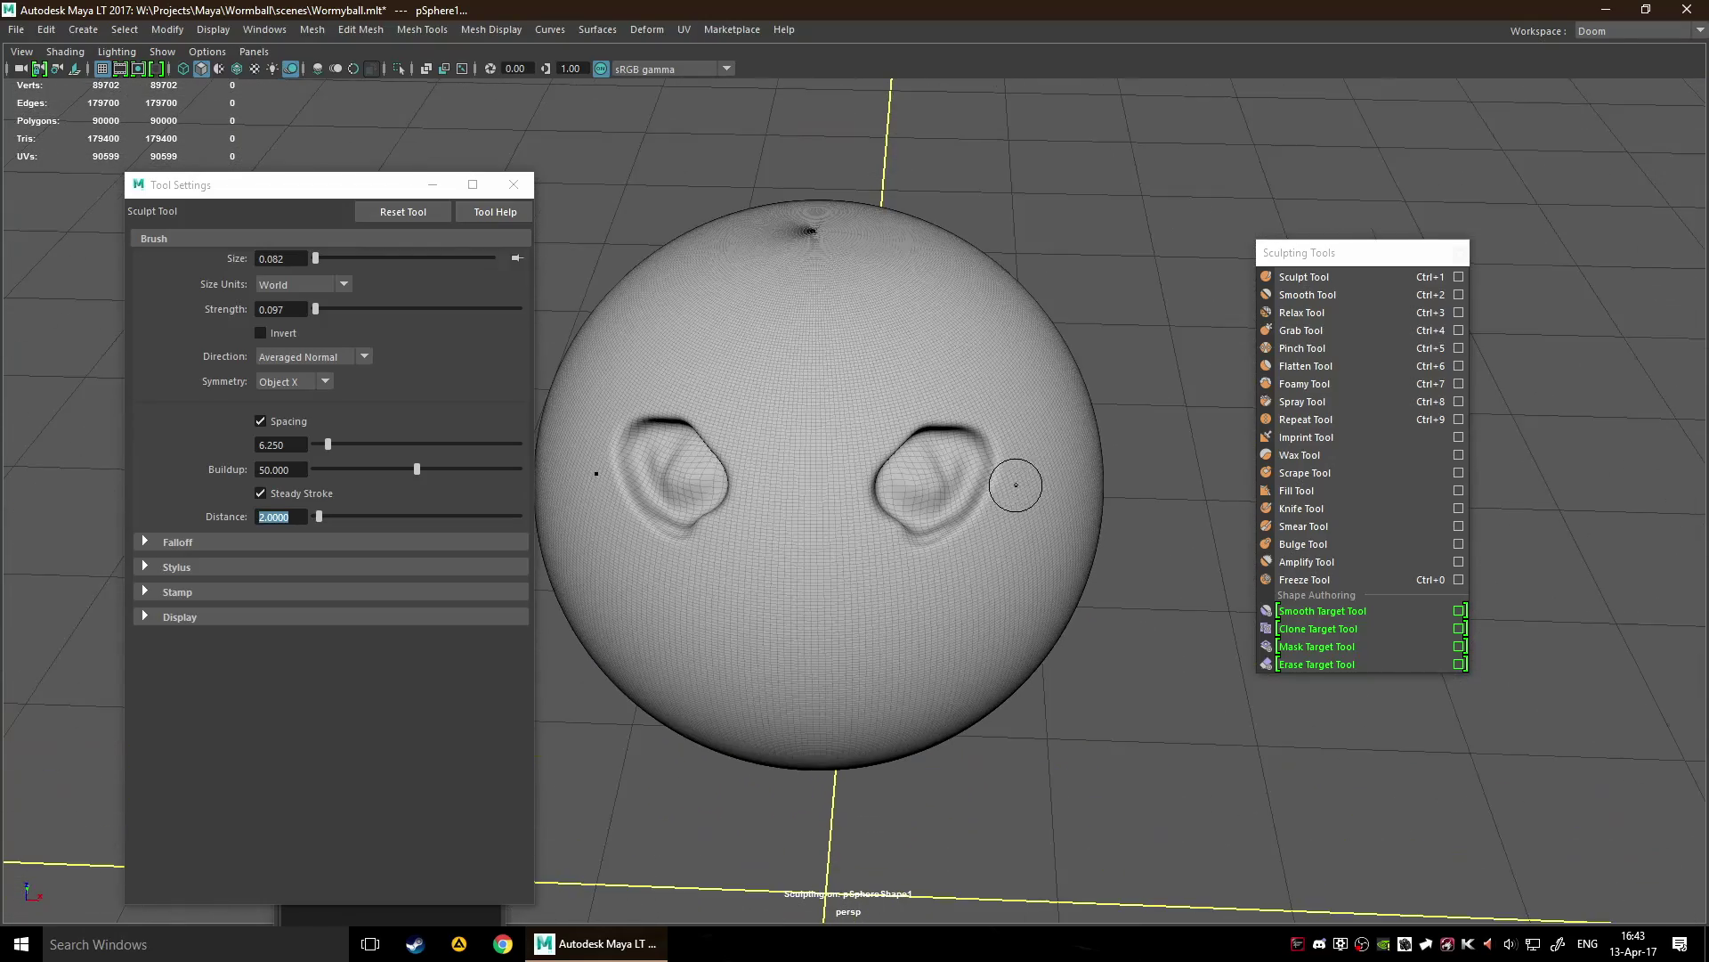
Sculpt the inside of the eye sockets to even out their surface and check the shape from several angles.
{"action": "left_click_drag", "start_coordinate": [1024, 485], "coordinate": [908, 450], "text": "alt"}
{"action": "scroll", "coordinate": [917, 549], "scroll_direction": "up", "scroll_amount": 2}
{"action": "scroll", "coordinate": [916, 546], "scroll_direction": "down", "scroll_amount": 2}
{"action": "scroll", "coordinate": [916, 545], "scroll_direction": "up", "scroll_amount": 2}
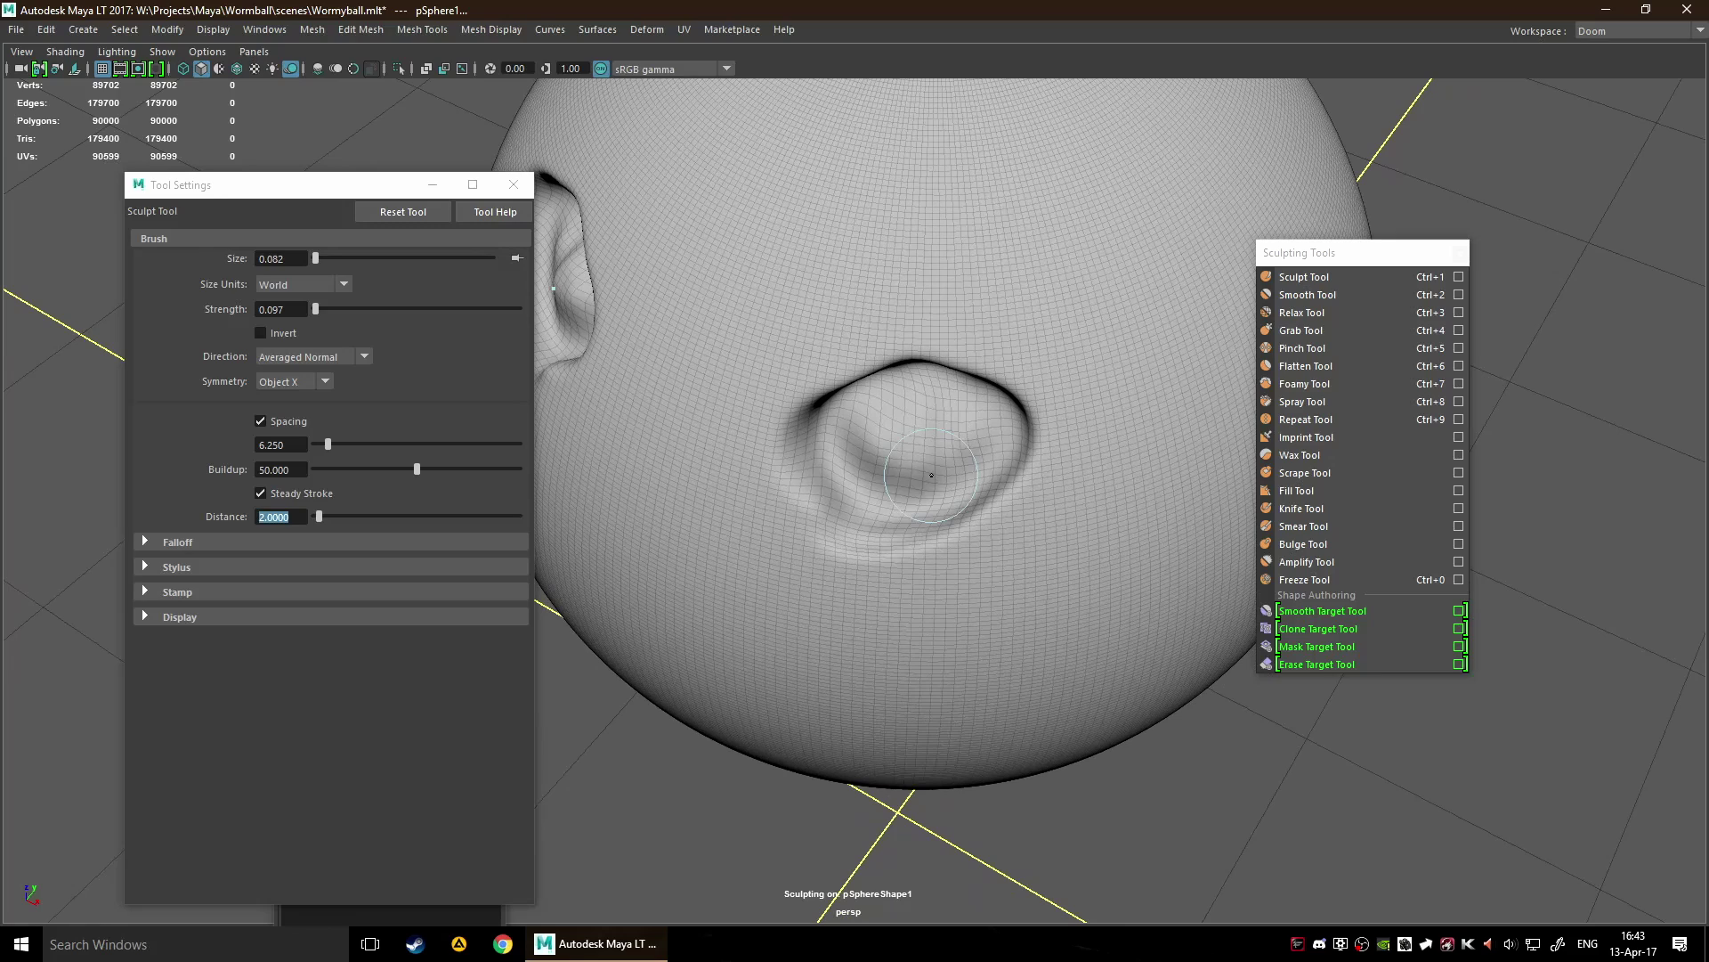
{"action": "left_click_drag", "start_coordinate": [931, 475], "coordinate": [985, 443]}
{"action": "mouse_move", "coordinate": [863, 459]}
{"action": "left_mouse_down"}
{"action": "mouse_move", "coordinate": [948, 486]}
{"action": "mouse_move", "coordinate": [870, 455]}
{"action": "mouse_move", "coordinate": [841, 465]}
{"action": "left_mouse_up"}
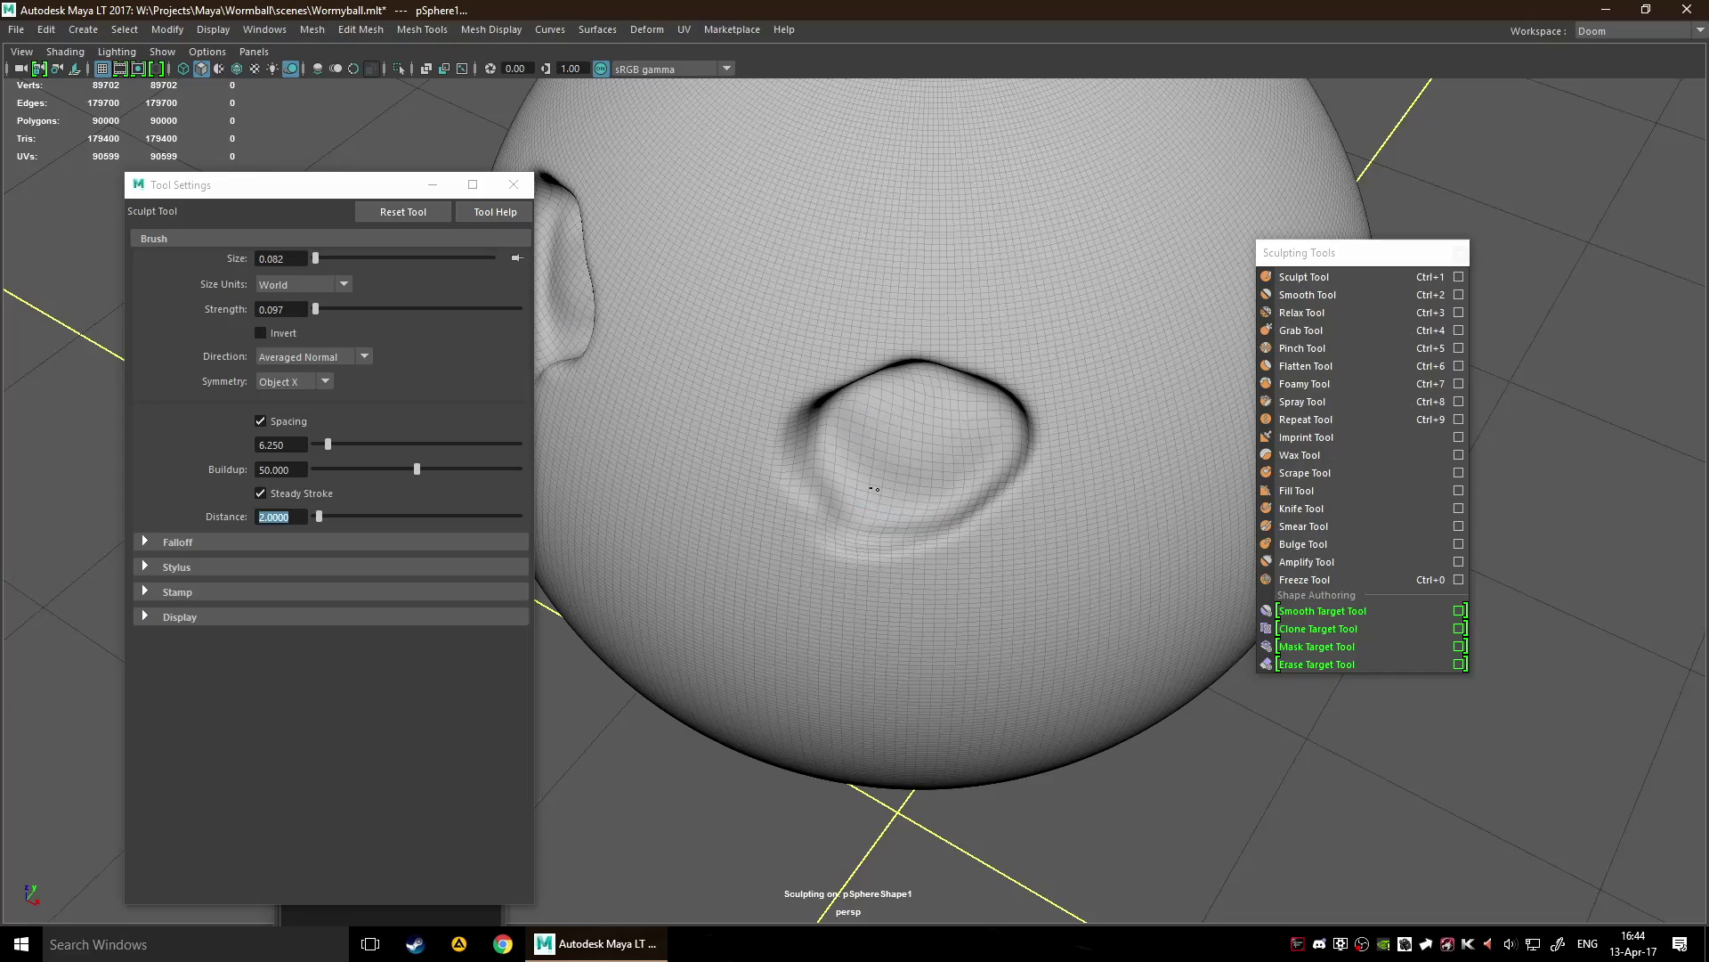
{"action": "scroll", "coordinate": [939, 430], "scroll_direction": "up", "scroll_amount": 3}
{"action": "left_click_drag", "start_coordinate": [973, 446], "coordinate": [854, 466], "text": "alt"}
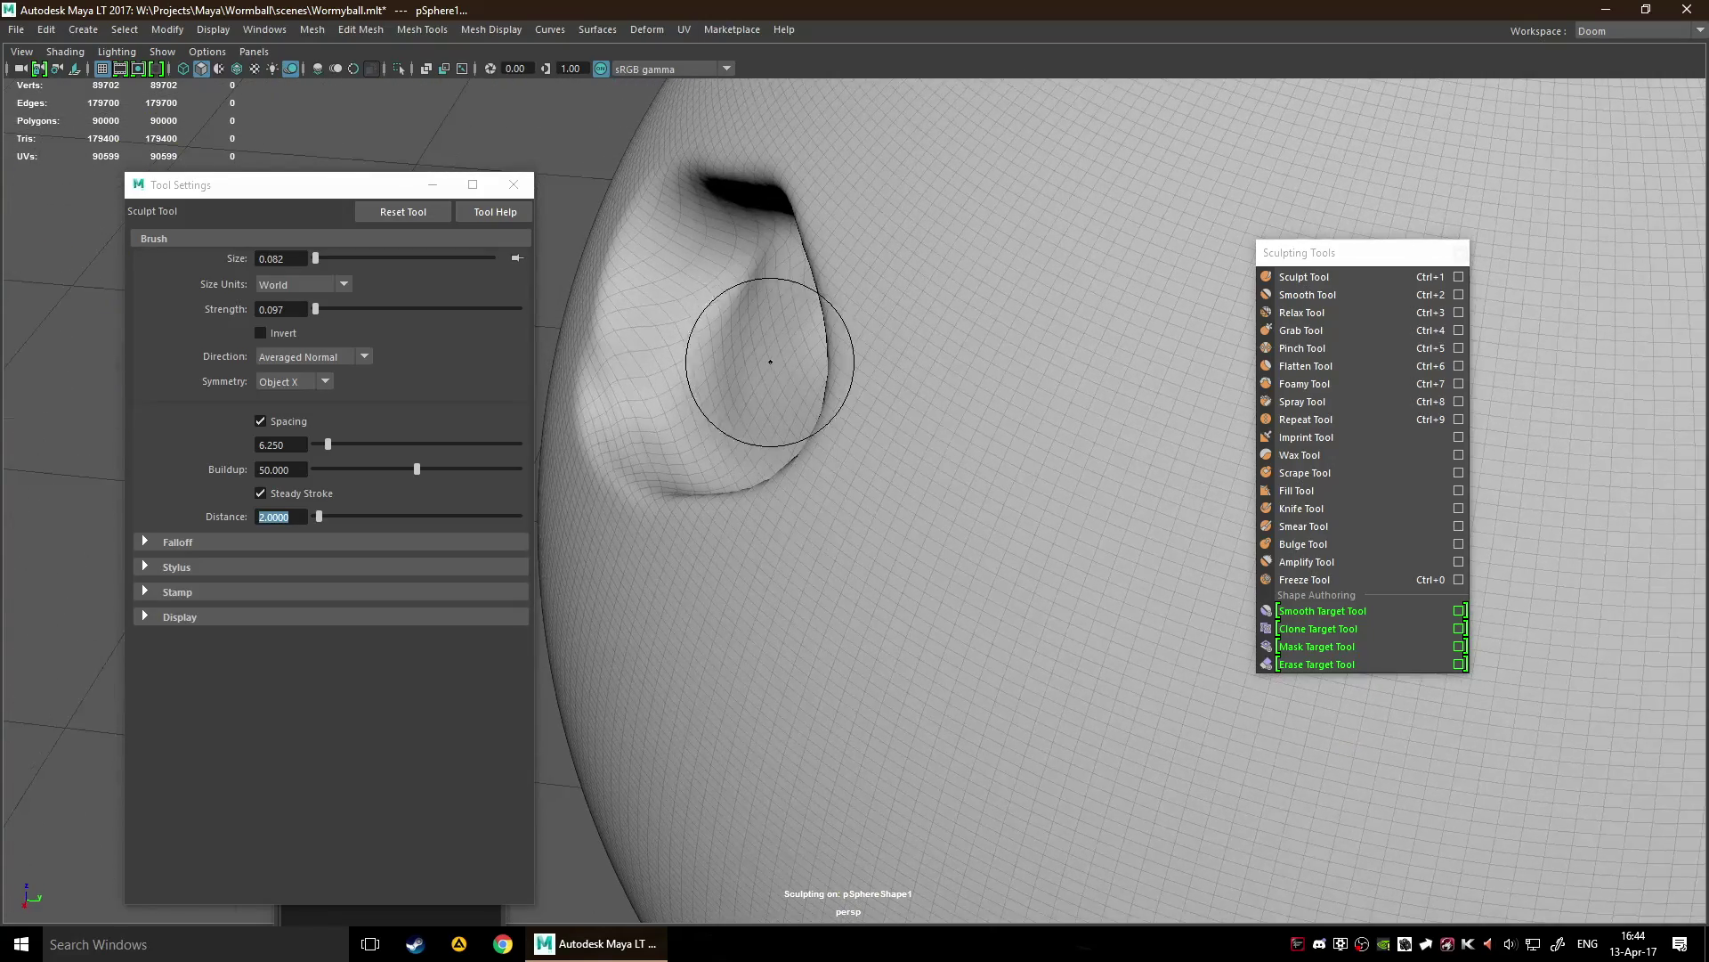
{"action": "left_click_drag", "start_coordinate": [770, 361], "coordinate": [977, 336], "text": "alt"}
{"action": "scroll", "coordinate": [953, 412], "scroll_direction": "down", "scroll_amount": 5}
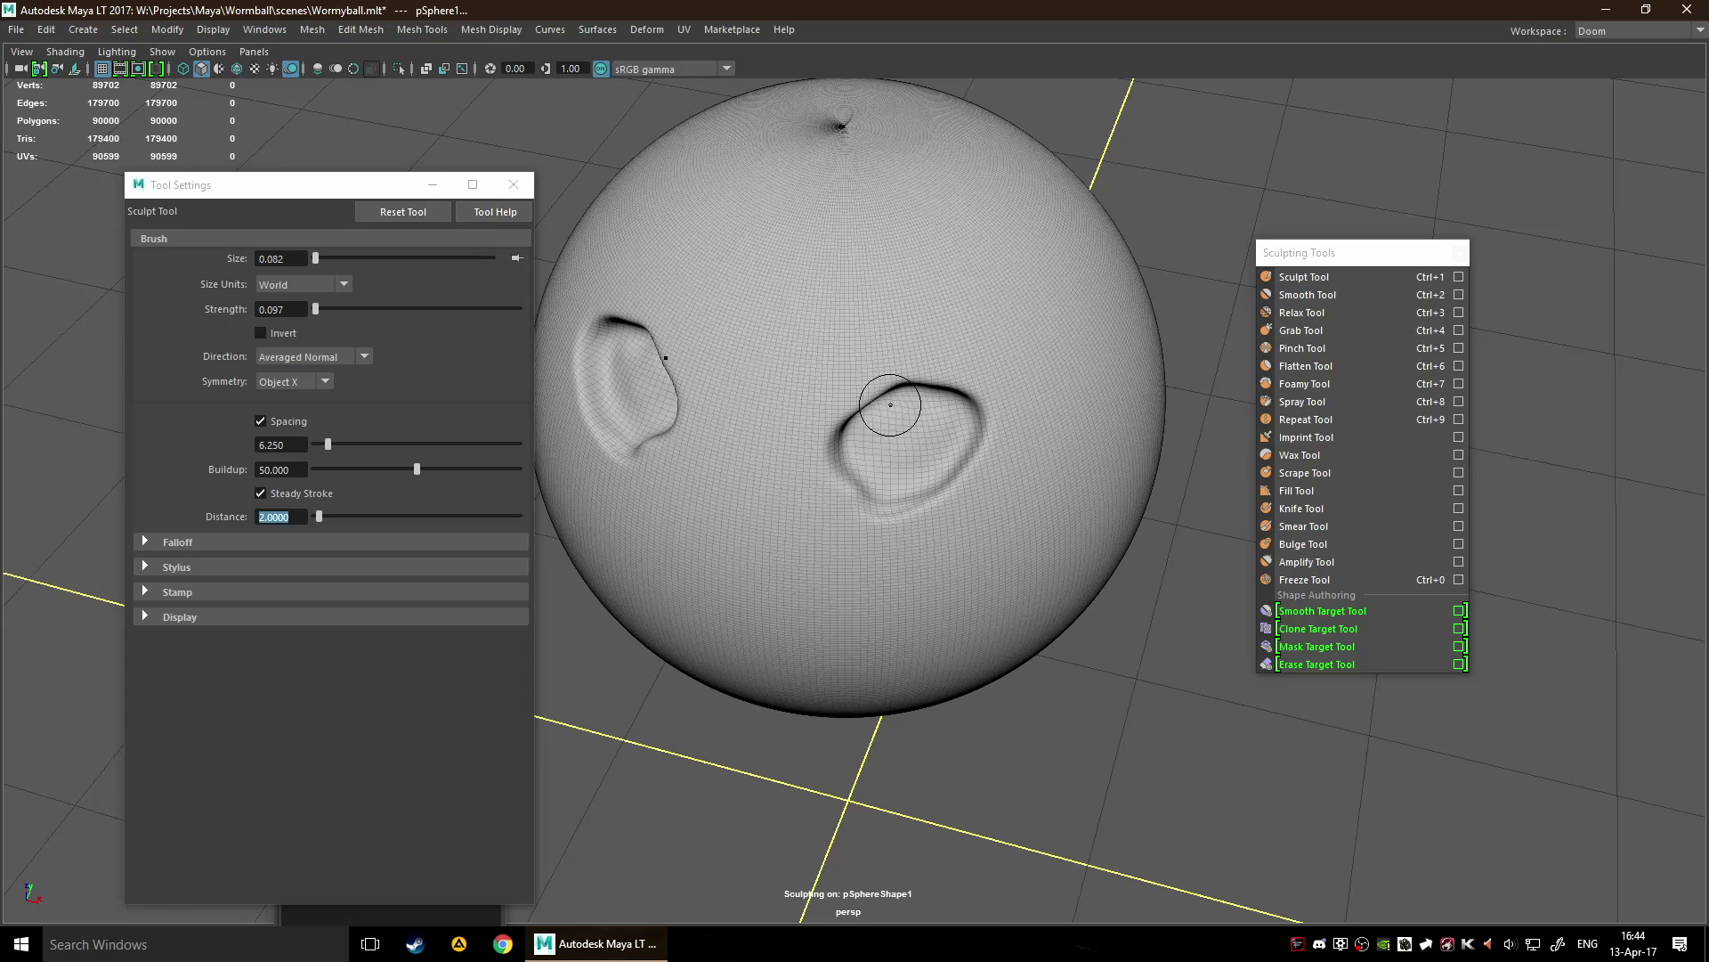
Try sculpting a nose ridge between the eye sockets, undoing each attempt.
{"action": "left_click_drag", "start_coordinate": [904, 404], "coordinate": [974, 268], "text": "alt"}
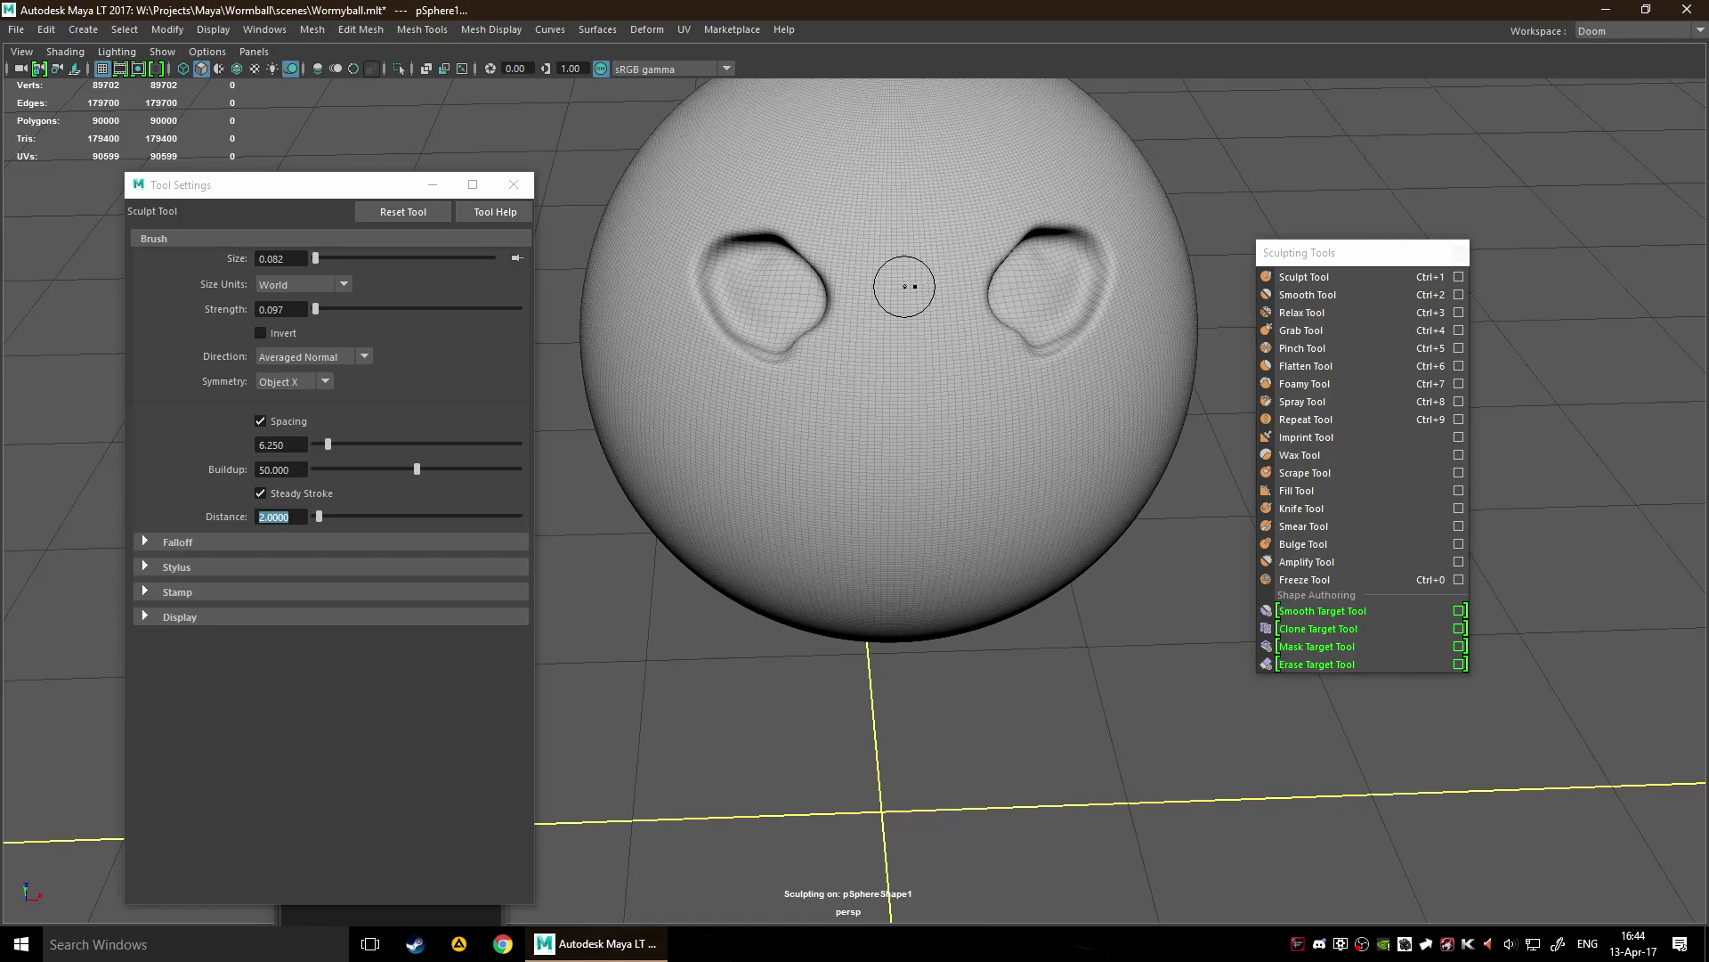
{"action": "left_click_drag", "start_coordinate": [946, 293], "coordinate": [916, 300], "text": "alt"}
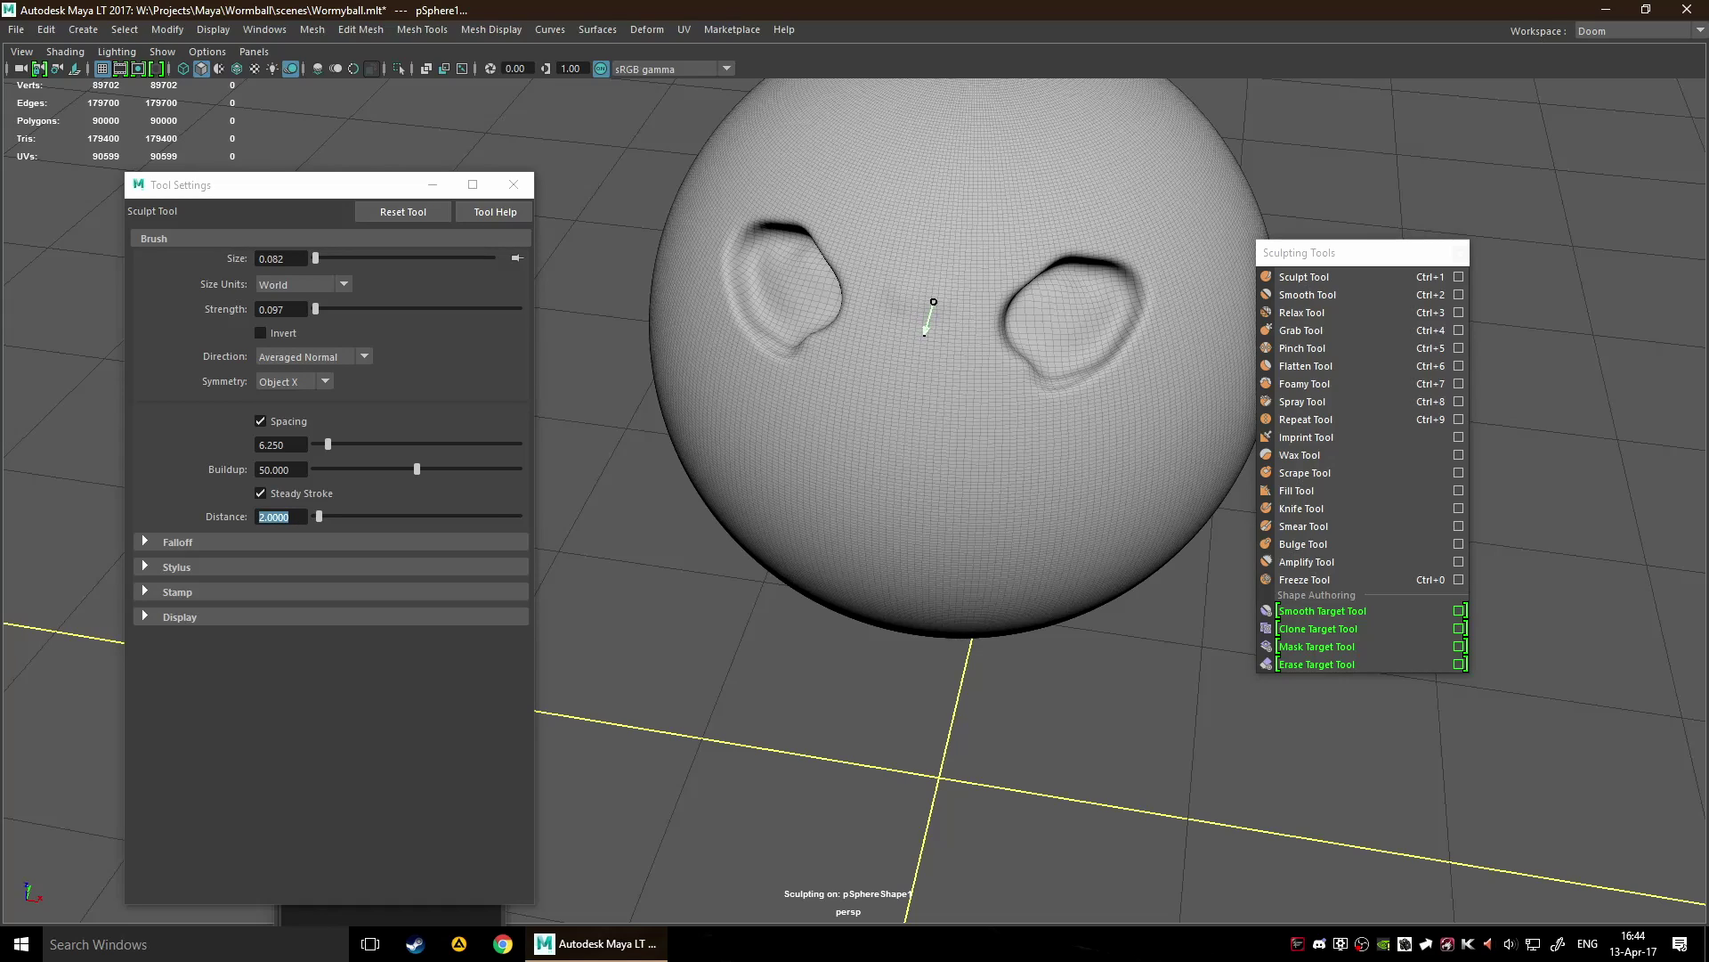
{"action": "left_click_drag", "start_coordinate": [928, 326], "coordinate": [901, 483]}
{"action": "mouse_move", "coordinate": [922, 568]}
{"action": "left_mouse_down", "text": "alt"}
{"action": "mouse_move", "coordinate": [774, 536]}
{"action": "mouse_move", "coordinate": [927, 496]}
{"action": "left_mouse_up", "text": "alt"}
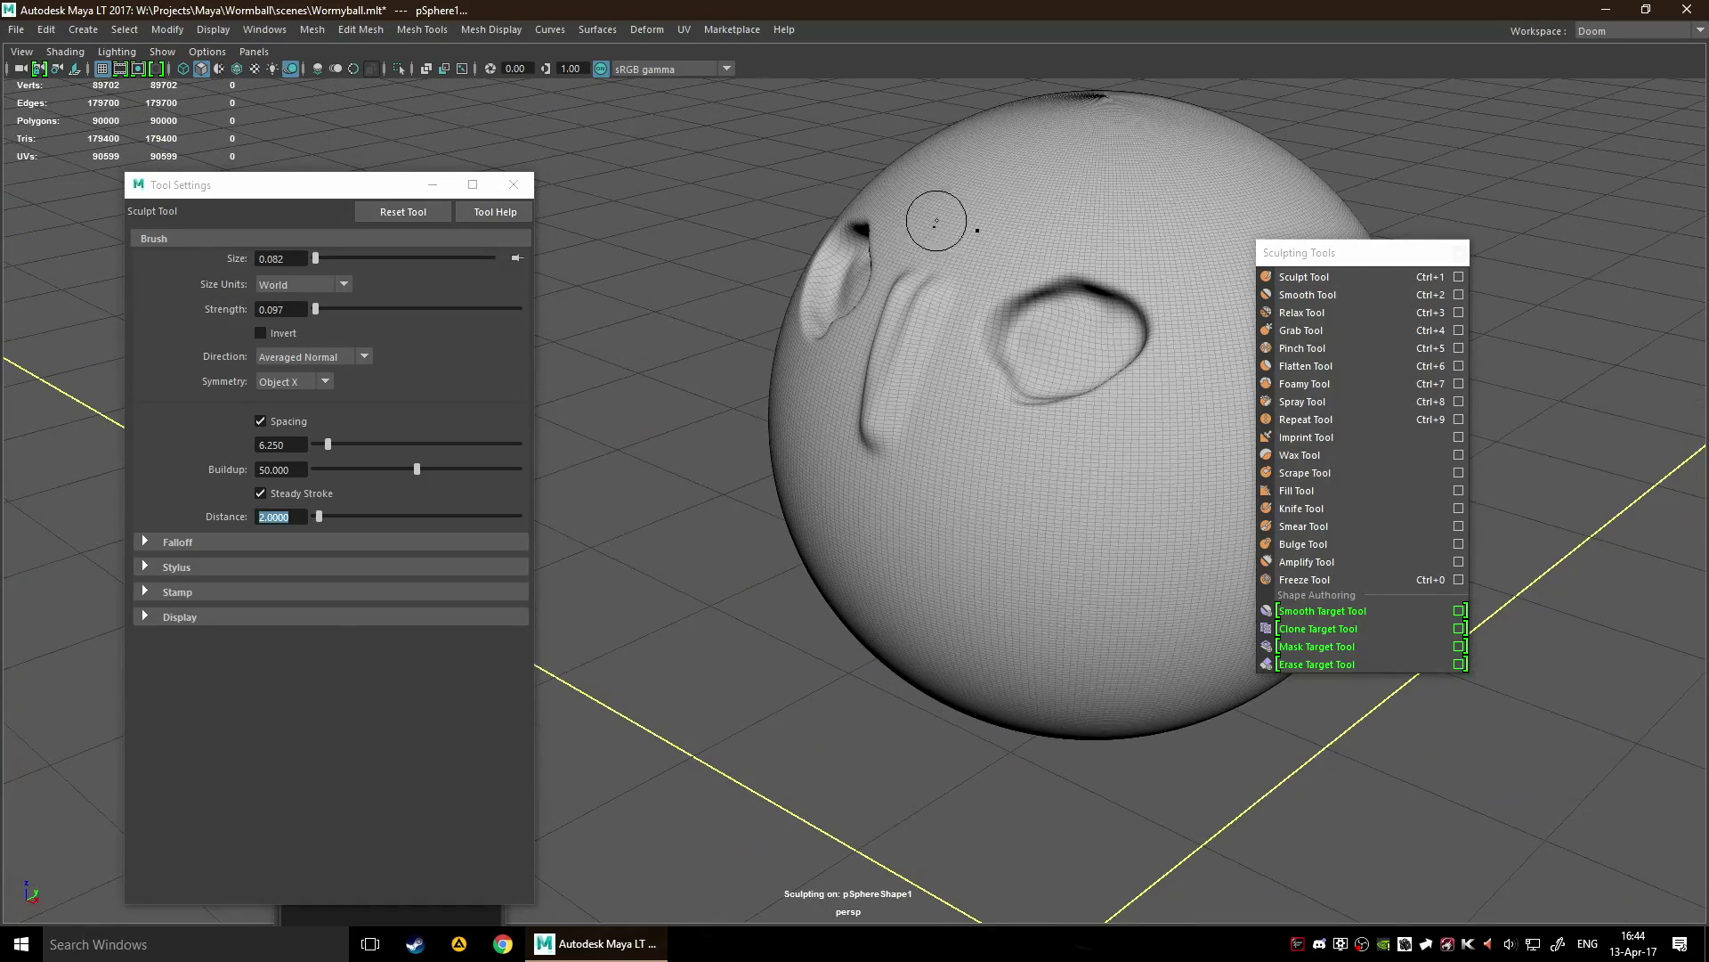
{"action": "key", "text": "ctrl+z"}
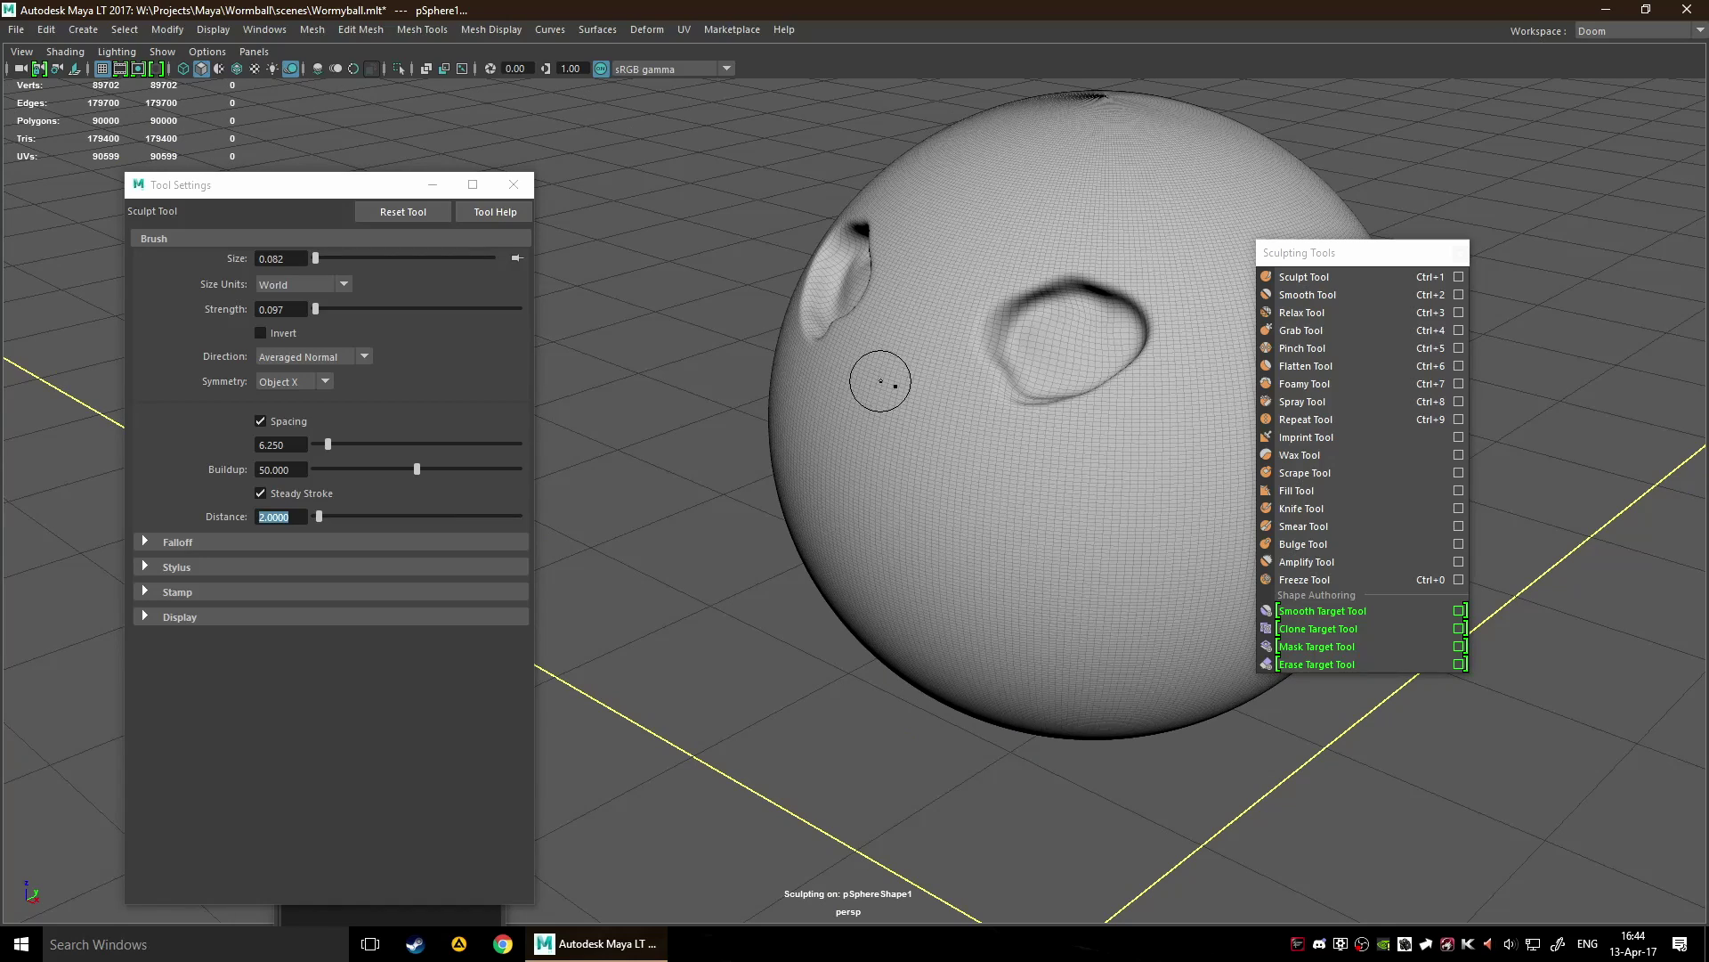
{"action": "mouse_move", "coordinate": [882, 382]}
{"action": "left_mouse_down"}
{"action": "mouse_move", "coordinate": [927, 375]}
{"action": "mouse_move", "coordinate": [937, 277]}
{"action": "mouse_move", "coordinate": [1030, 305]}
{"action": "left_mouse_up"}
{"action": "key", "text": "ctrl+z"}
Sculpt a narrow vertical nose ridge between the eye sockets with brush size 0.069 and strength 0.302.
{"action": "mouse_move", "coordinate": [920, 343]}
{"action": "left_mouse_down"}
{"action": "mouse_move", "coordinate": [911, 382]}
{"action": "mouse_move", "coordinate": [892, 386]}
{"action": "mouse_move", "coordinate": [941, 347]}
{"action": "mouse_move", "coordinate": [945, 300]}
{"action": "mouse_move", "coordinate": [911, 338]}
{"action": "mouse_move", "coordinate": [888, 465]}
{"action": "mouse_move", "coordinate": [801, 463]}
{"action": "mouse_move", "coordinate": [893, 438]}
{"action": "left_mouse_up"}
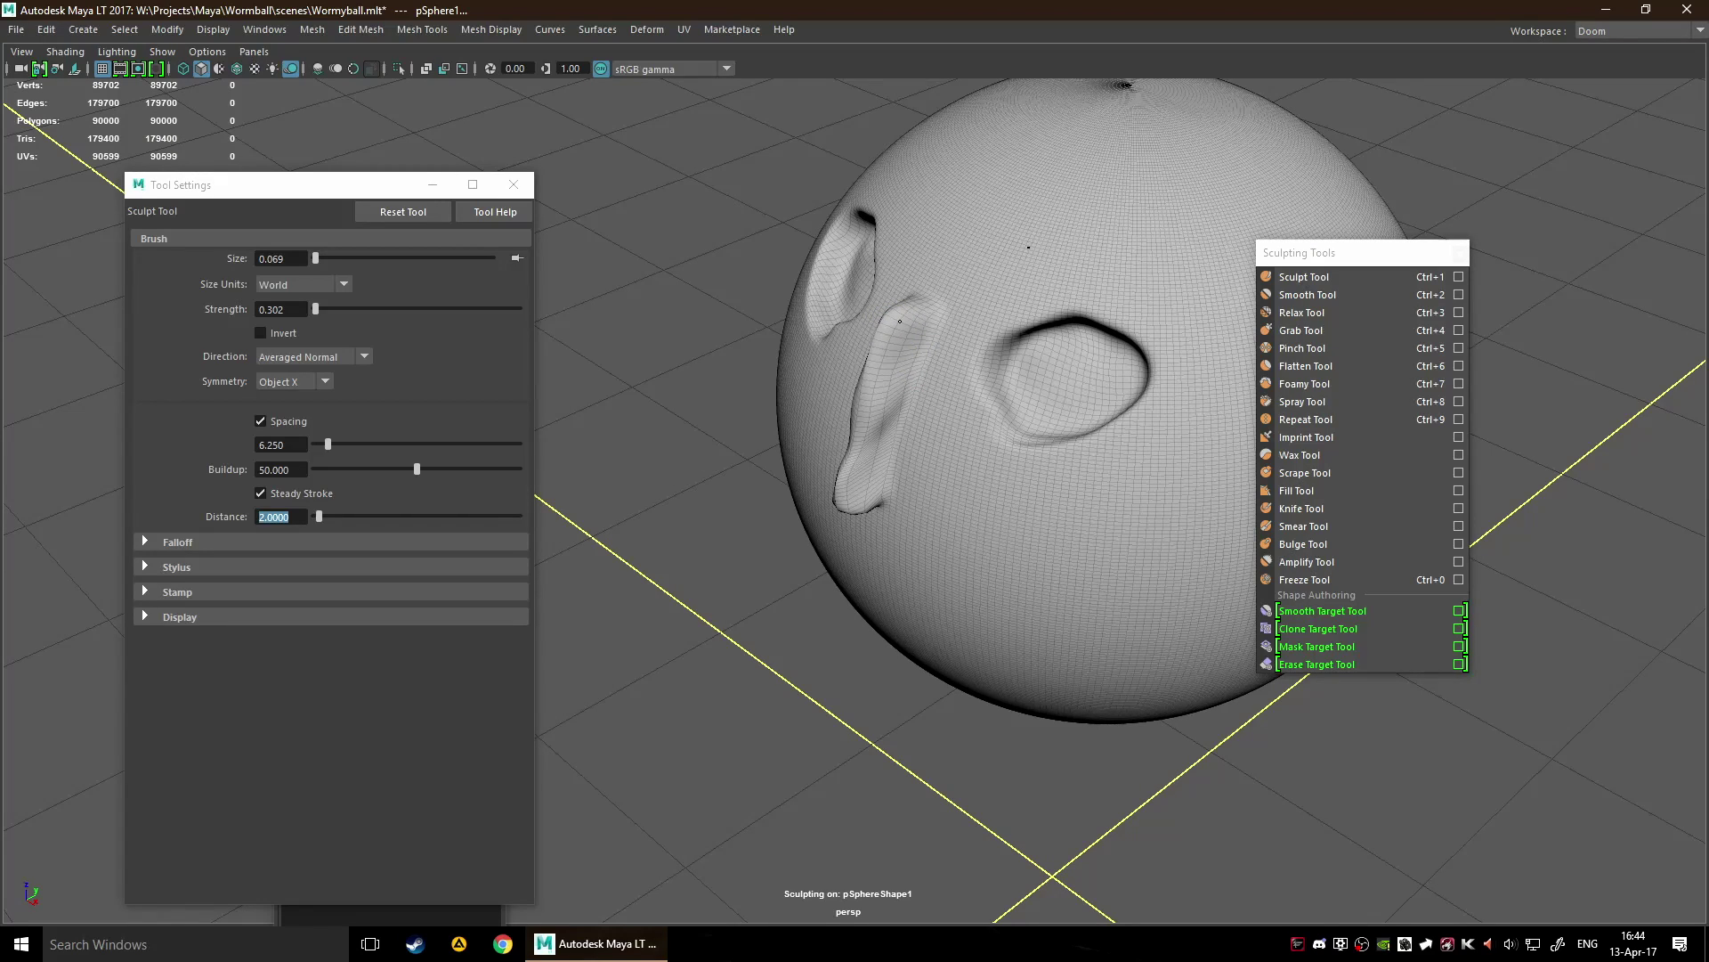
{"action": "left_click_drag", "start_coordinate": [897, 432], "coordinate": [942, 397], "text": "alt"}
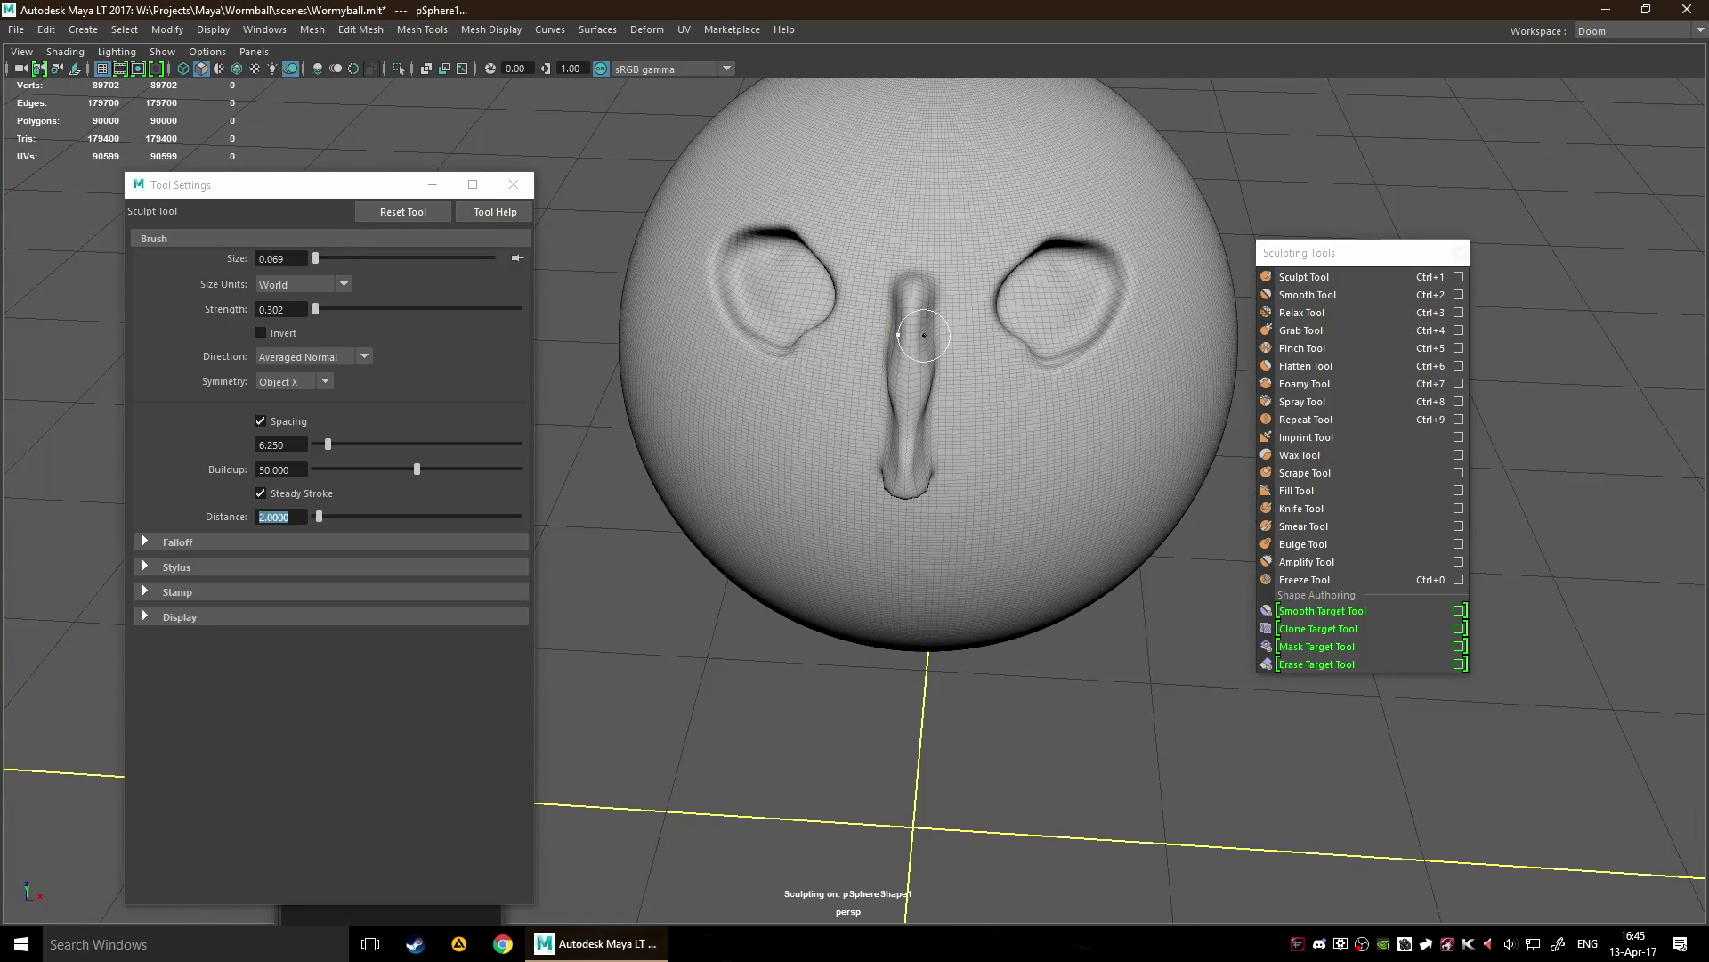
{"action": "left_click_drag", "start_coordinate": [924, 335], "coordinate": [924, 274]}
{"action": "key", "text": "ctrl+z"}
{"action": "mouse_move", "coordinate": [931, 383]}
{"action": "left_mouse_down"}
{"action": "mouse_move", "coordinate": [929, 441]}
{"action": "mouse_move", "coordinate": [915, 338]}
{"action": "mouse_move", "coordinate": [914, 423]}
{"action": "left_mouse_up"}
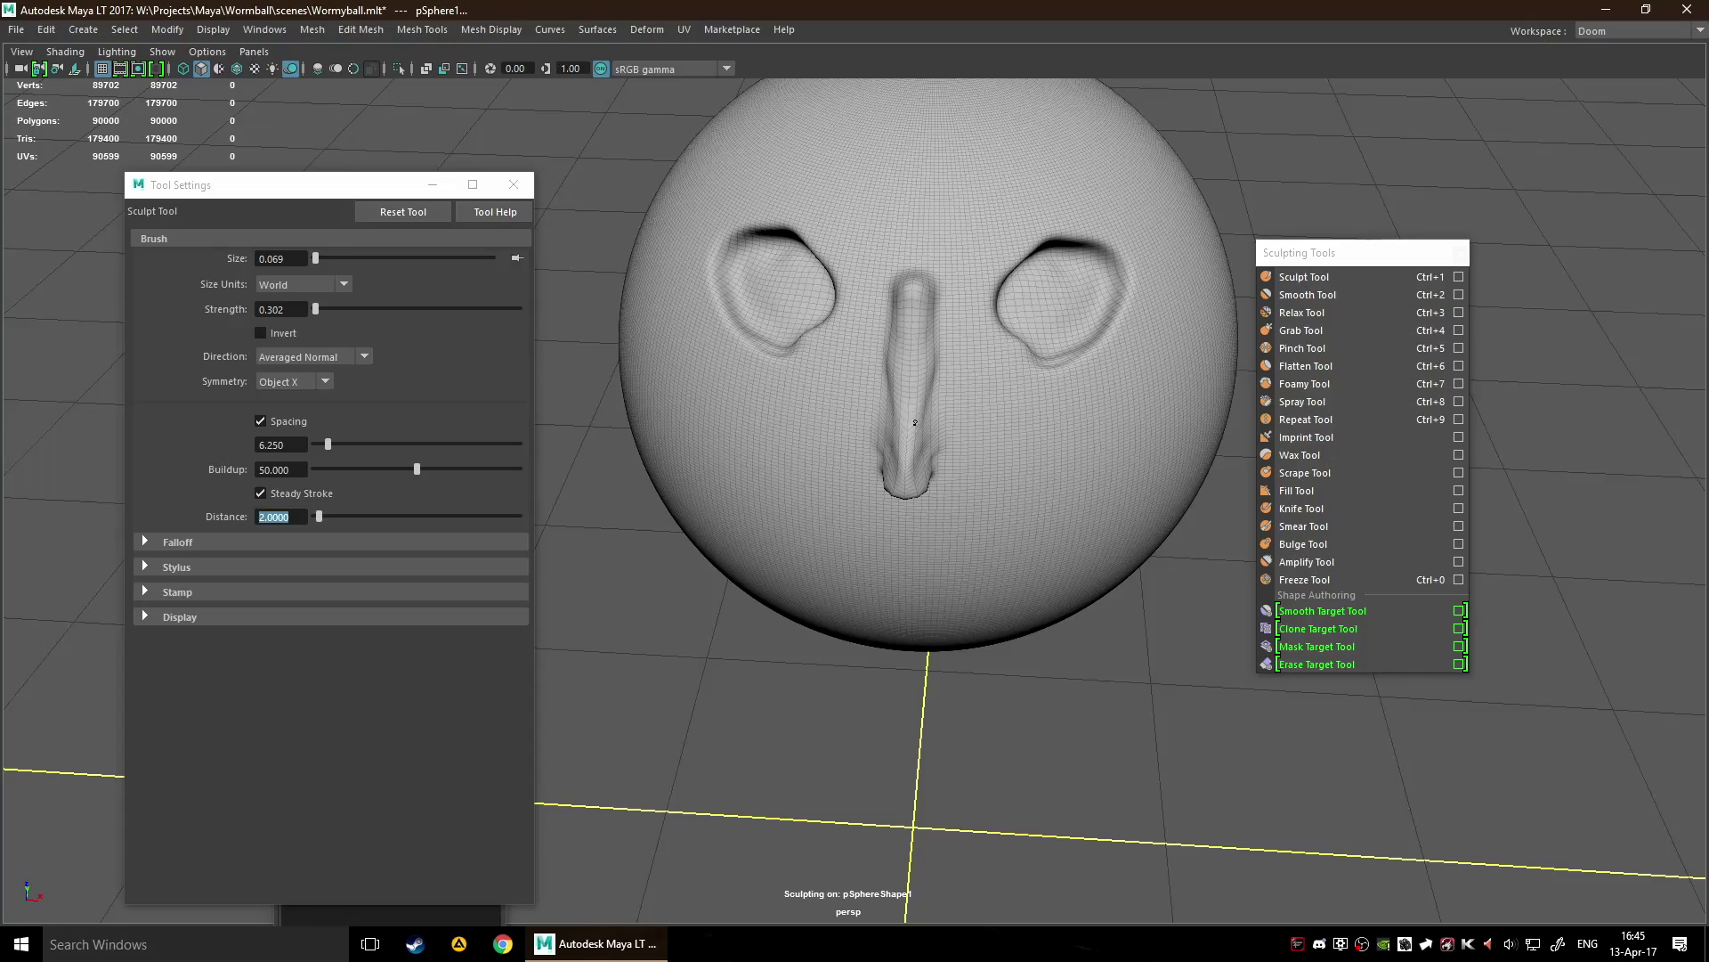
Sculpt symmetric nostril wings on both sides of the nose tip with the Sculpt tool at brush size 0.069 and strength 0.302.
{"action": "mouse_move", "coordinate": [1157, 515]}
{"action": "left_mouse_down", "text": "alt"}
{"action": "mouse_move", "coordinate": [890, 489]}
{"action": "mouse_move", "coordinate": [1056, 458]}
{"action": "mouse_move", "coordinate": [958, 478]}
{"action": "left_mouse_up", "text": "alt"}
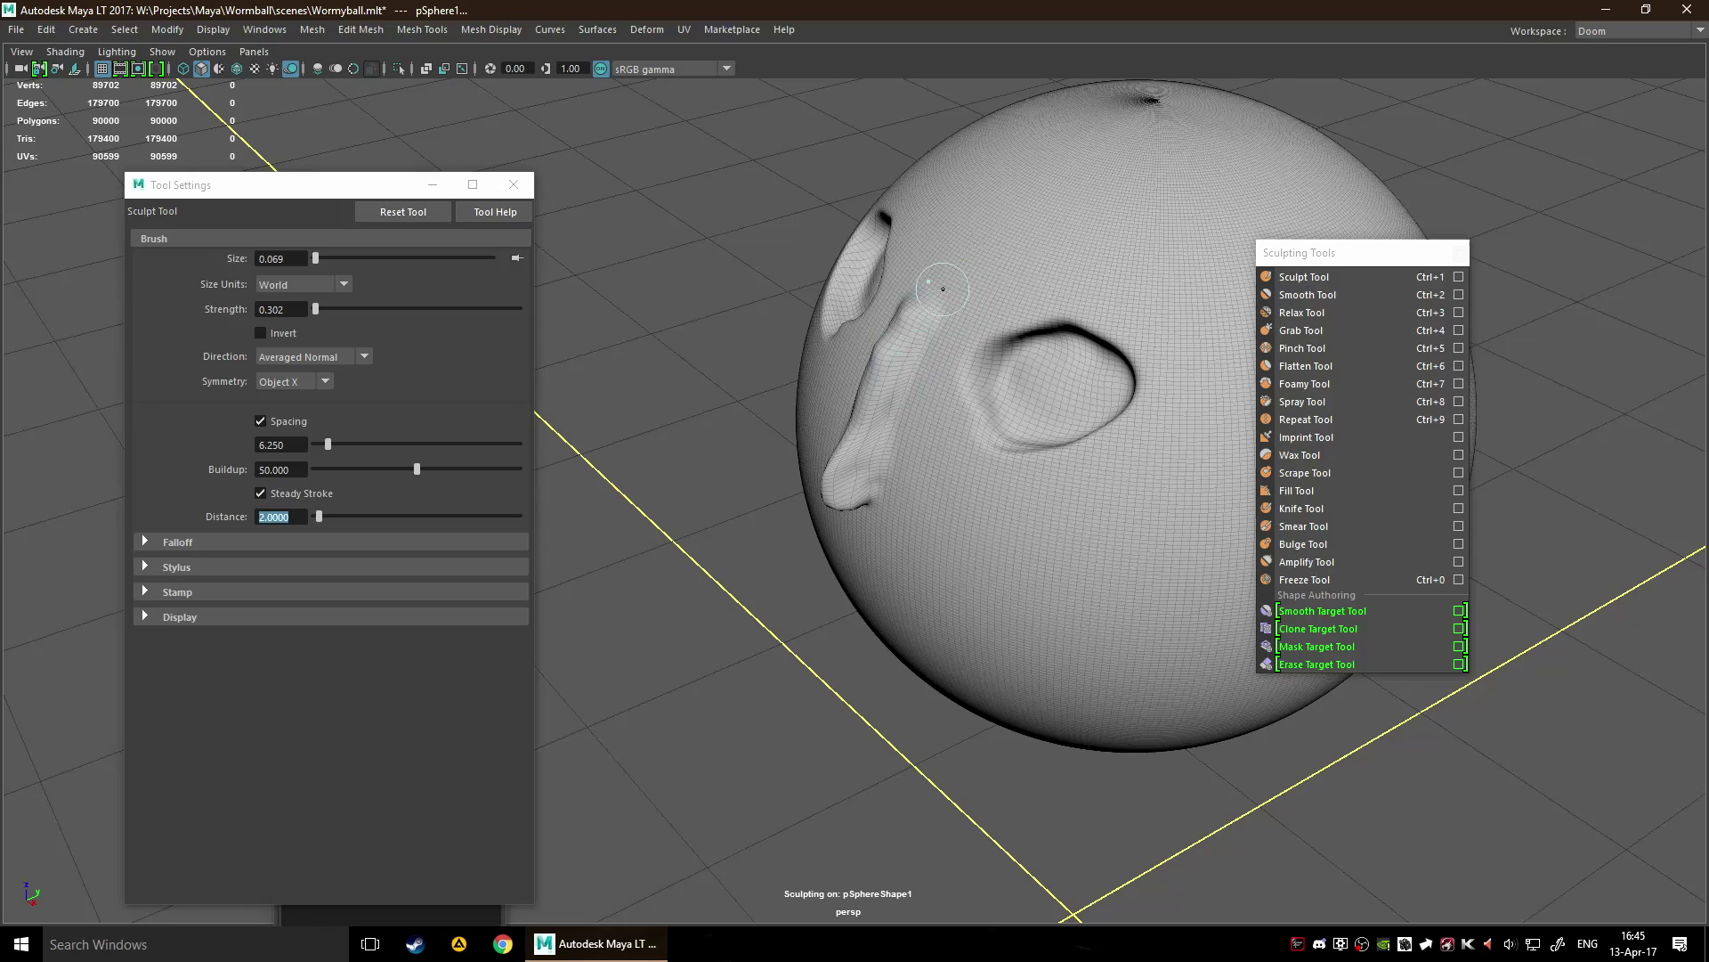
{"action": "left_click_drag", "start_coordinate": [865, 366], "coordinate": [820, 439], "text": "alt"}
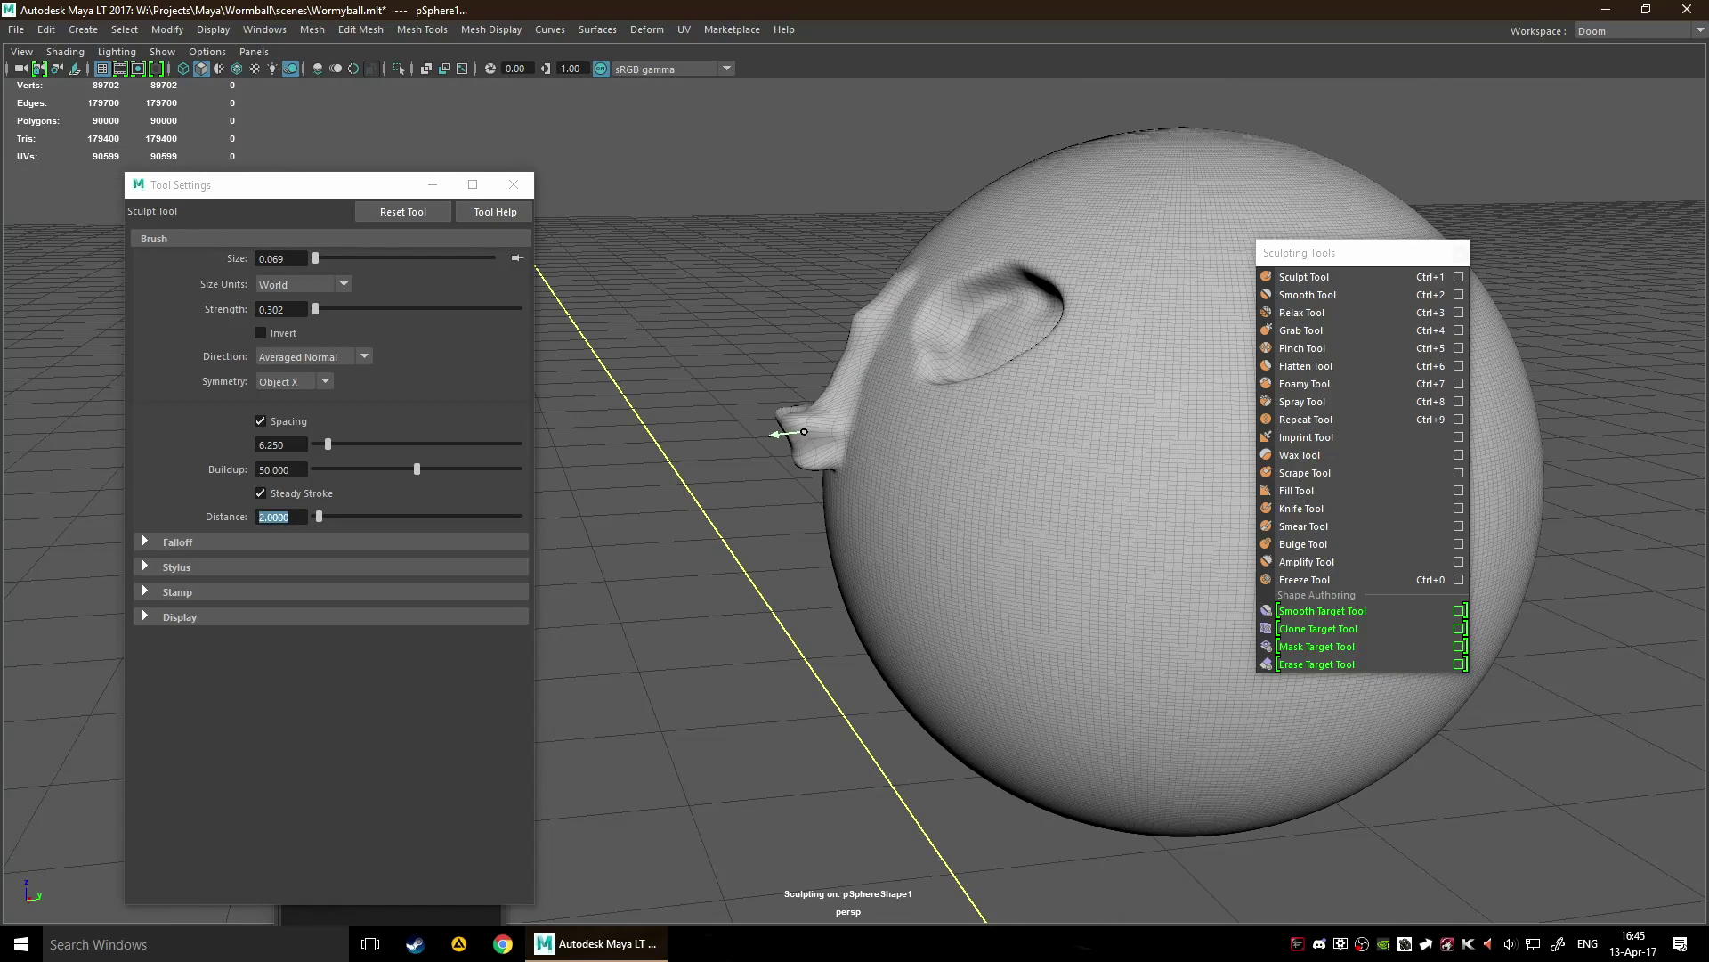
{"action": "mouse_move", "coordinate": [770, 497]}
{"action": "left_mouse_down", "text": "alt"}
{"action": "mouse_move", "coordinate": [908, 472]}
{"action": "mouse_move", "coordinate": [891, 437]}
{"action": "left_mouse_up", "text": "alt"}
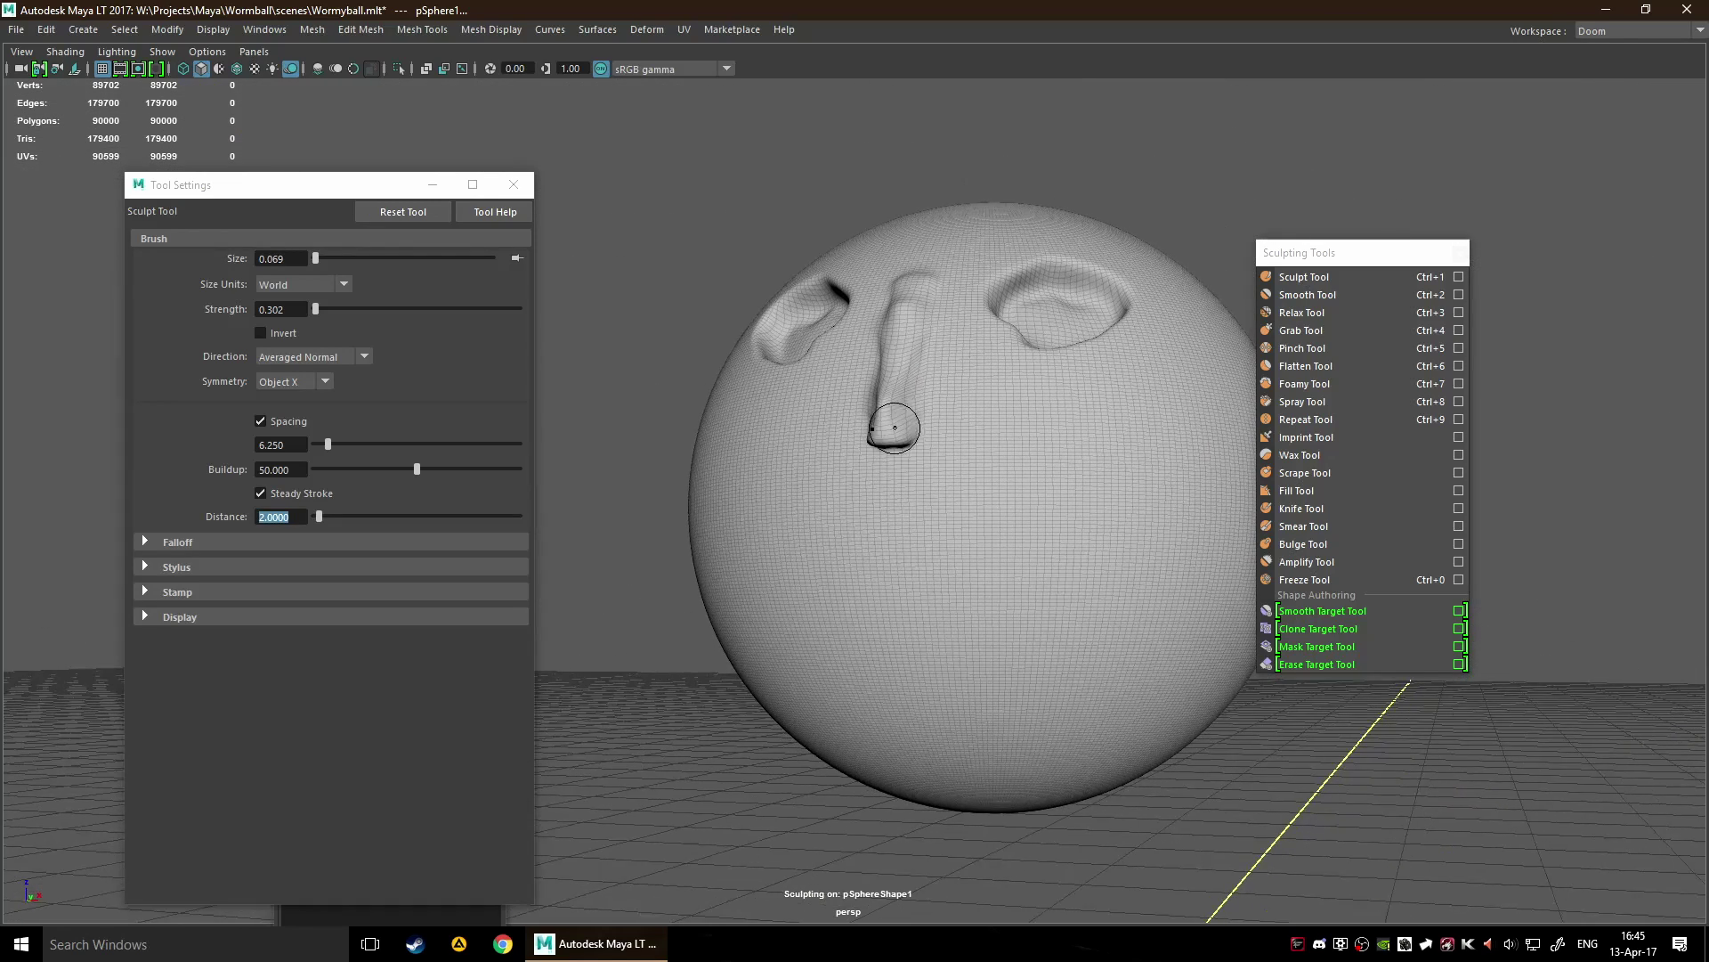
{"action": "left_click_drag", "start_coordinate": [927, 545], "coordinate": [958, 599], "text": "alt"}
{"action": "left_click_drag", "start_coordinate": [890, 490], "coordinate": [943, 483]}
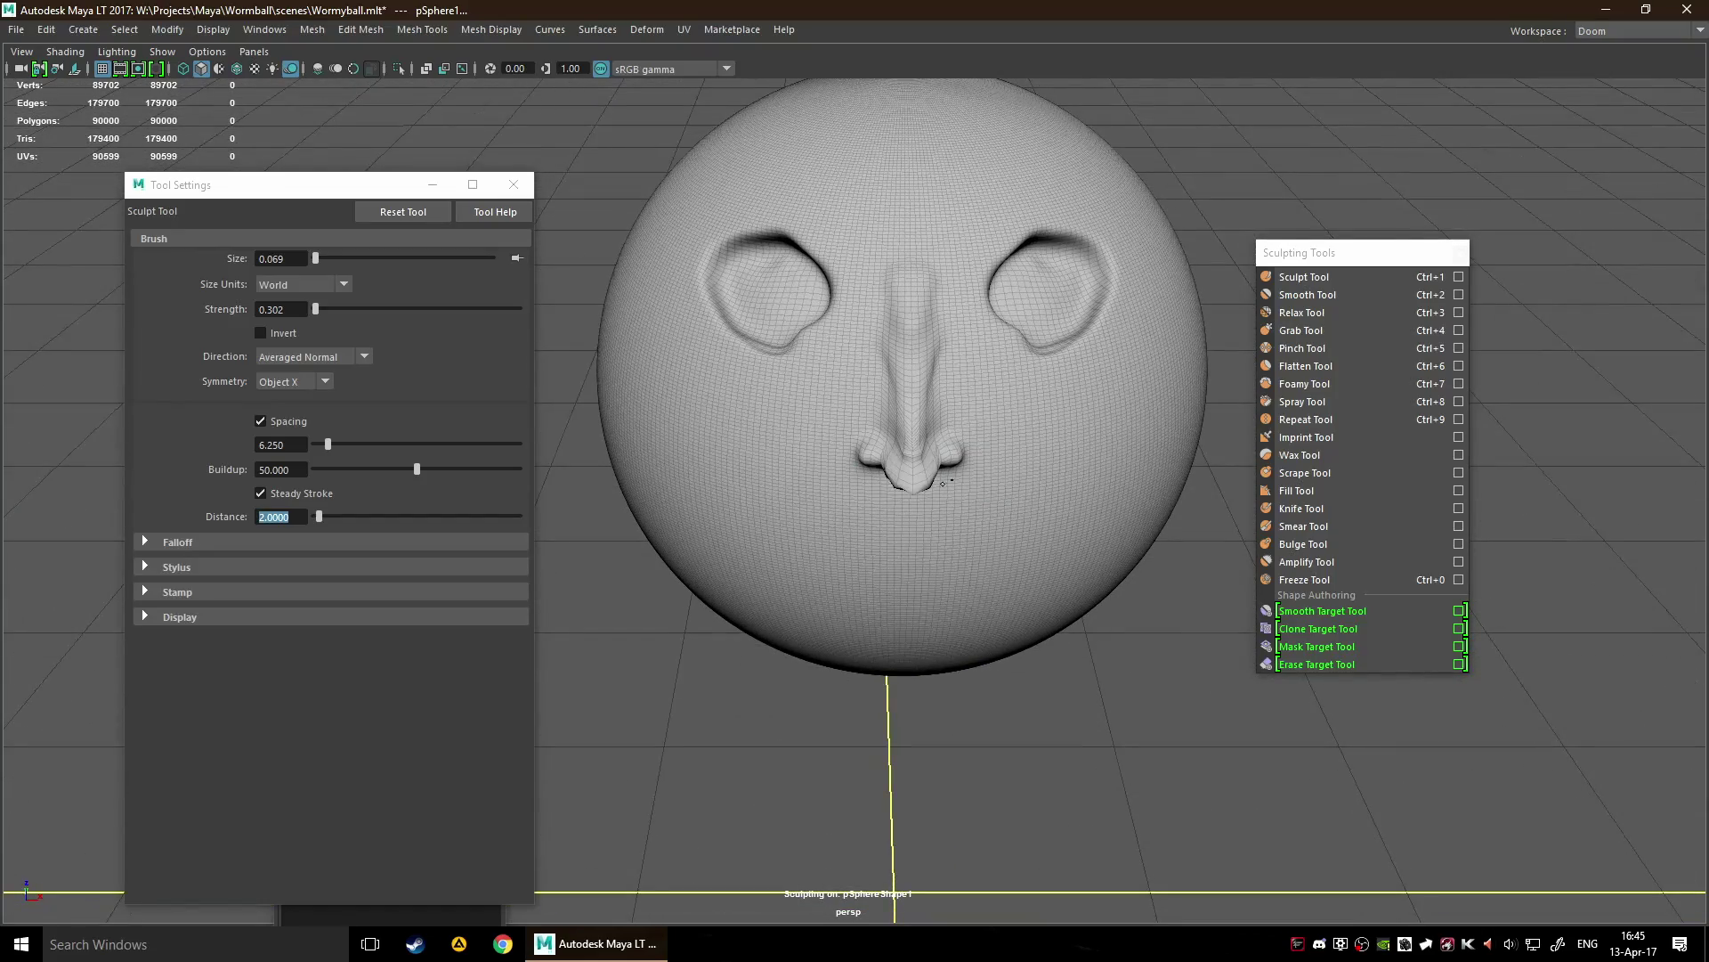
Refine the nose tip and nostrils up close with brush size 0.051 and strength 0.100.
{"action": "scroll", "coordinate": [1040, 513], "scroll_direction": "up", "scroll_amount": 6}
{"action": "left_click_drag", "start_coordinate": [1038, 516], "coordinate": [1111, 511], "text": "alt"}
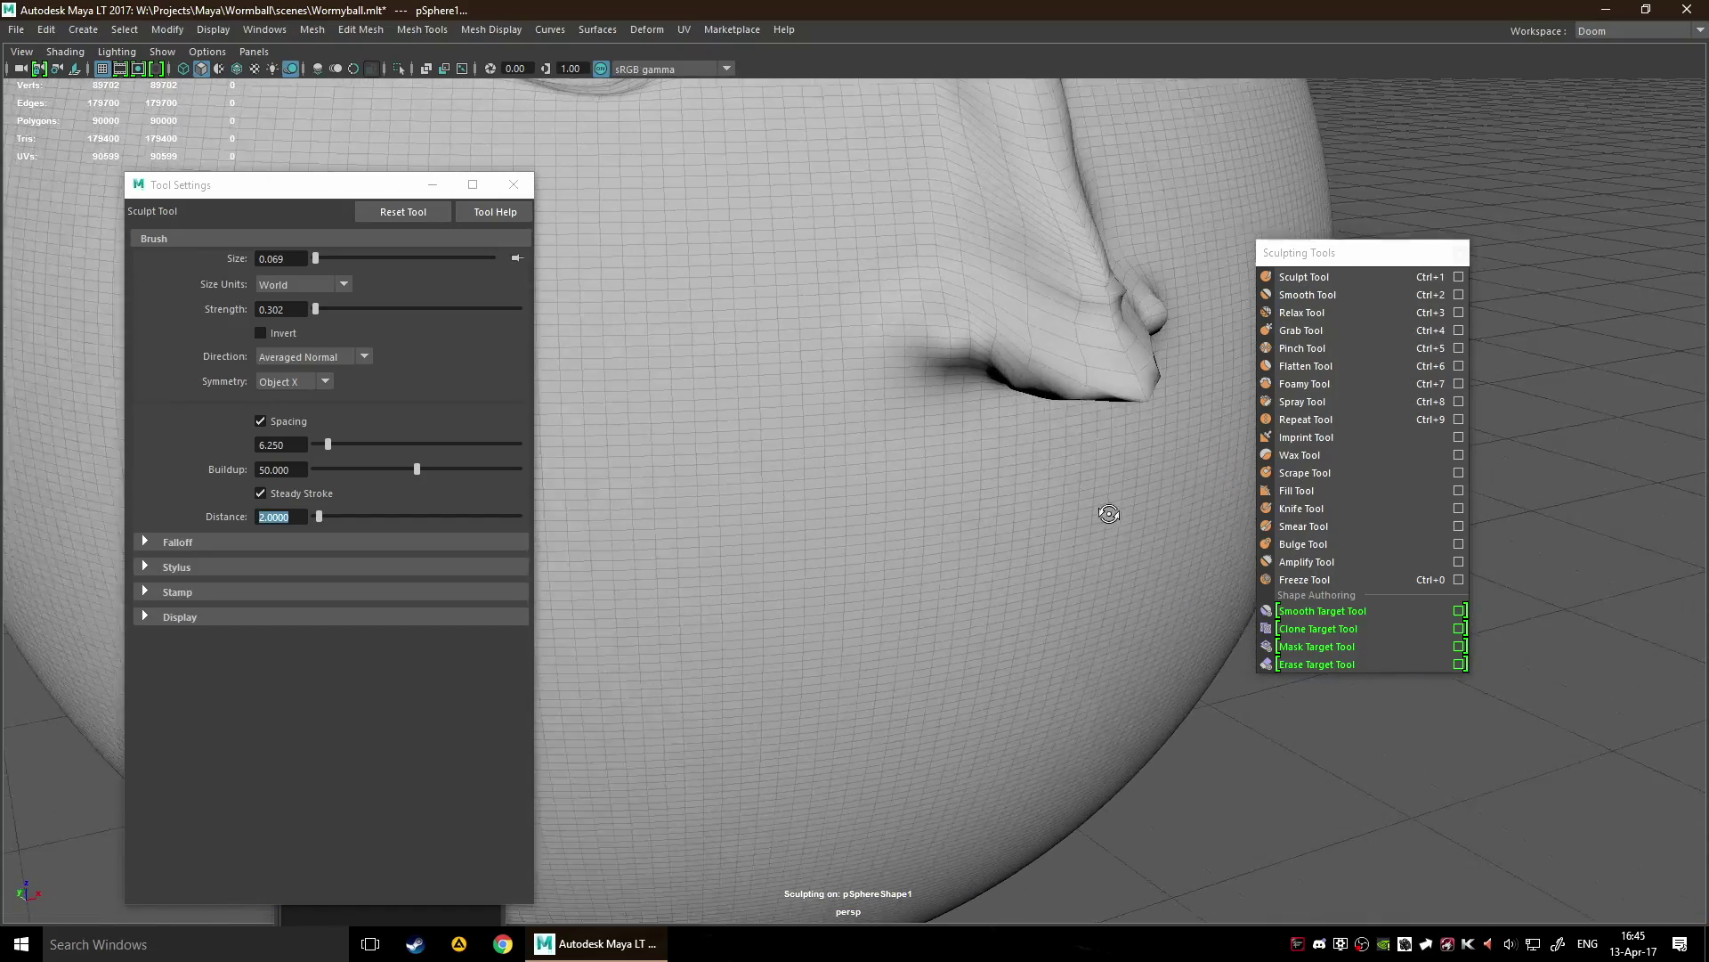
{"action": "middle_click_drag", "start_coordinate": [1110, 511], "coordinate": [885, 579], "text": "alt"}
{"action": "scroll", "coordinate": [979, 472], "scroll_direction": "up", "scroll_amount": 3}
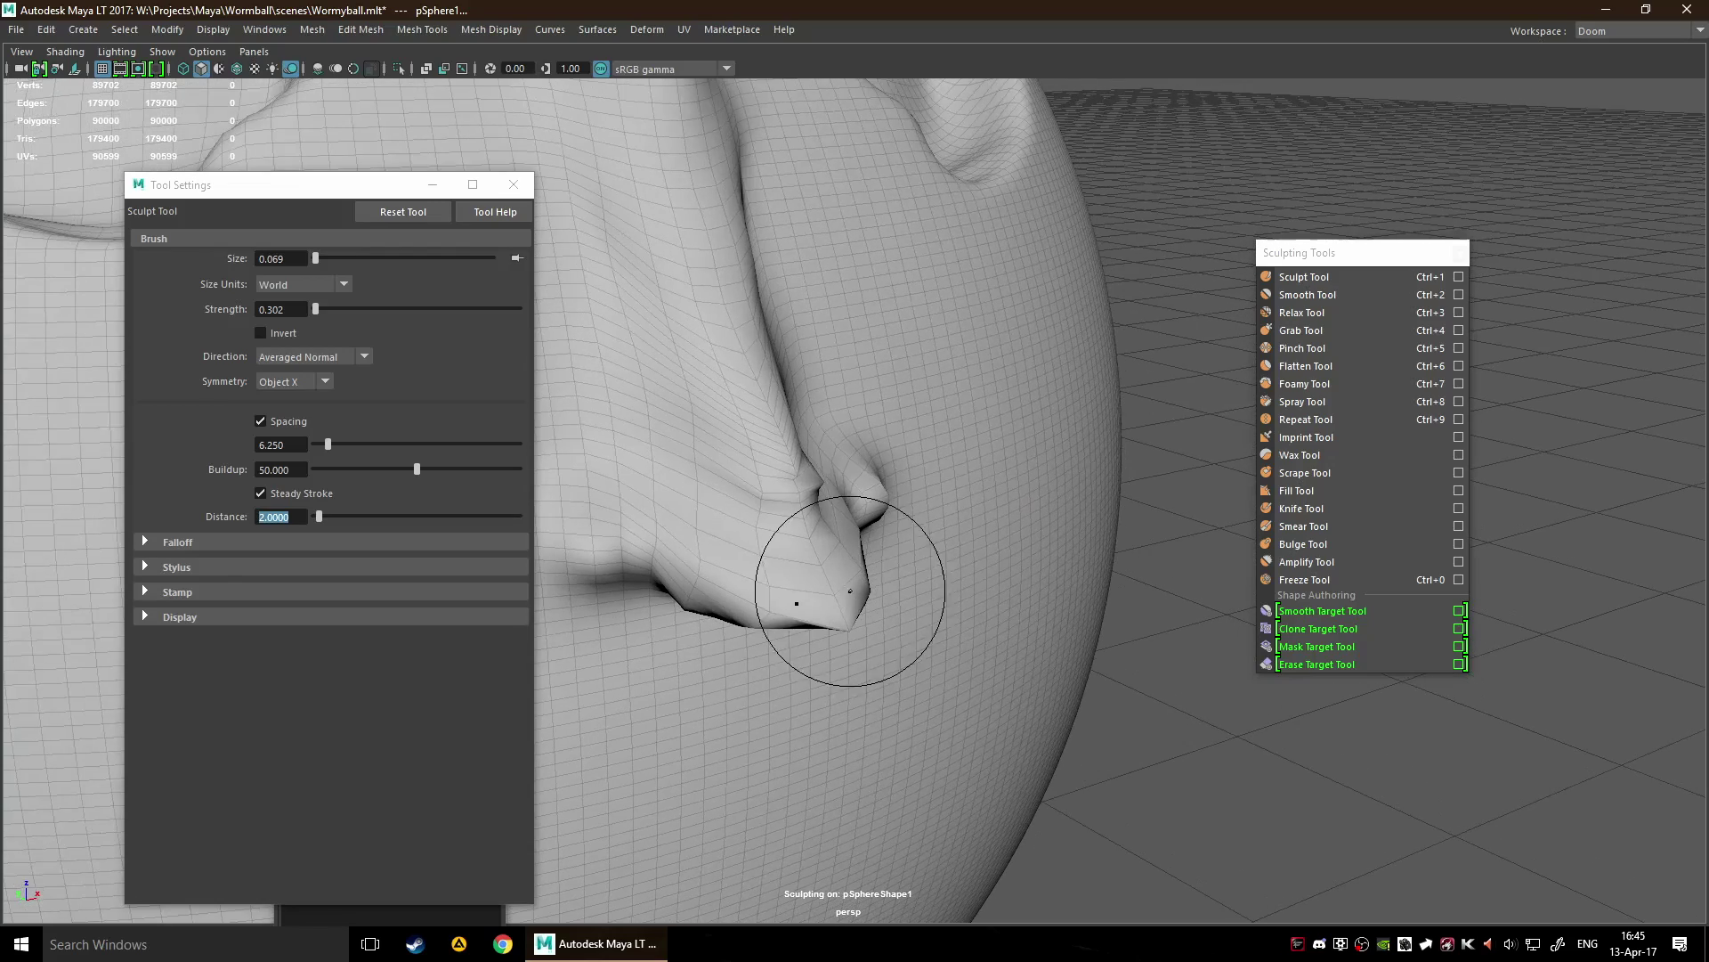
{"action": "left_click_drag", "start_coordinate": [805, 477], "coordinate": [785, 449], "text": "shift"}
{"action": "left_click_drag", "start_coordinate": [946, 383], "coordinate": [858, 394], "text": "alt"}
{"action": "scroll", "coordinate": [858, 395], "scroll_direction": "down", "scroll_amount": 3}
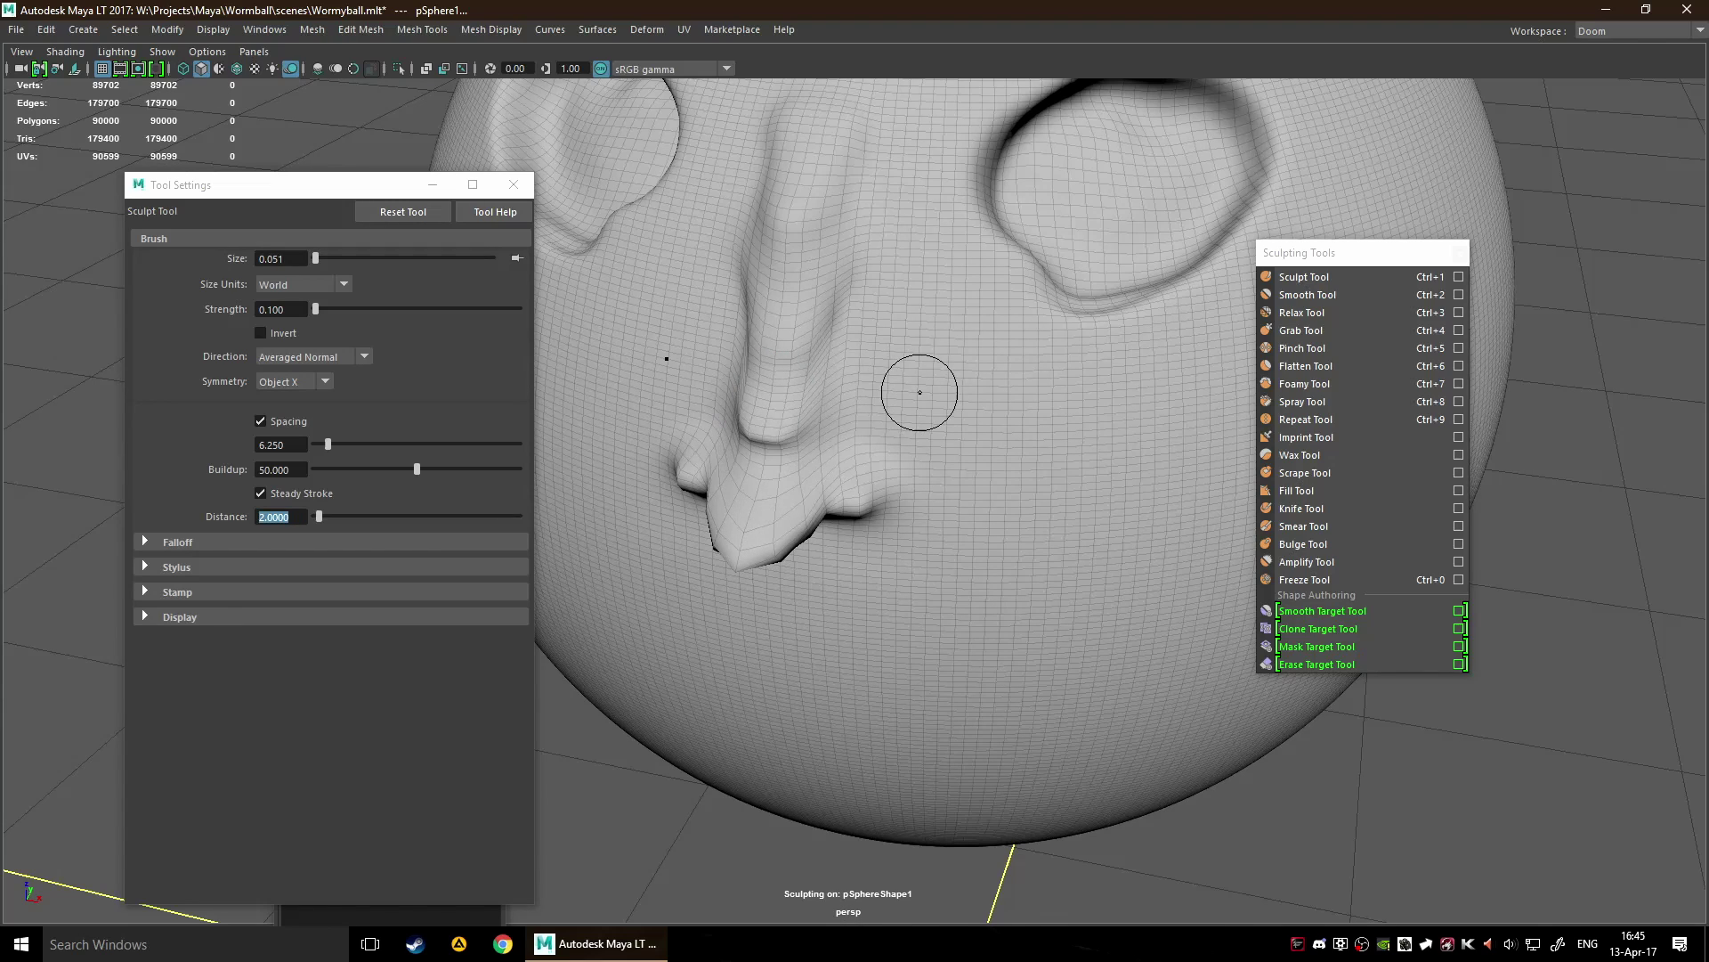
Even out the bumpy nose bridge with the Smooth tool at size 0.051 and strength 100.
{"action": "left_click_drag", "start_coordinate": [917, 385], "coordinate": [851, 414], "text": "alt"}
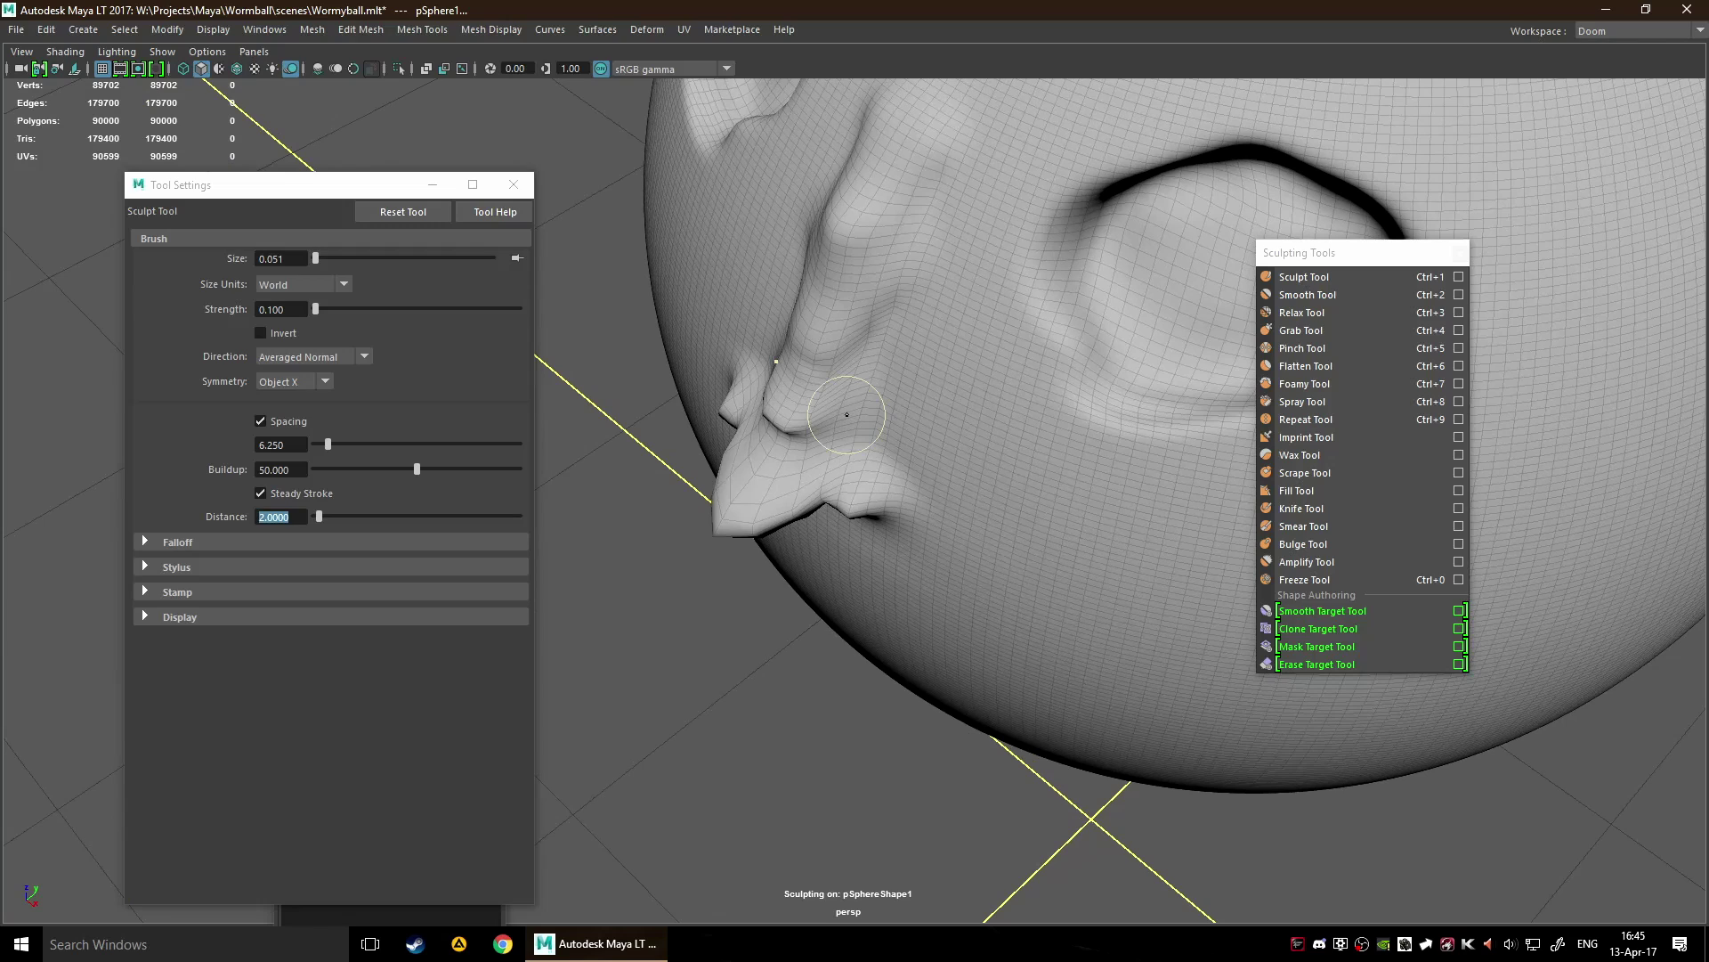
{"action": "scroll", "coordinate": [1037, 557], "scroll_direction": "down", "scroll_amount": 5}
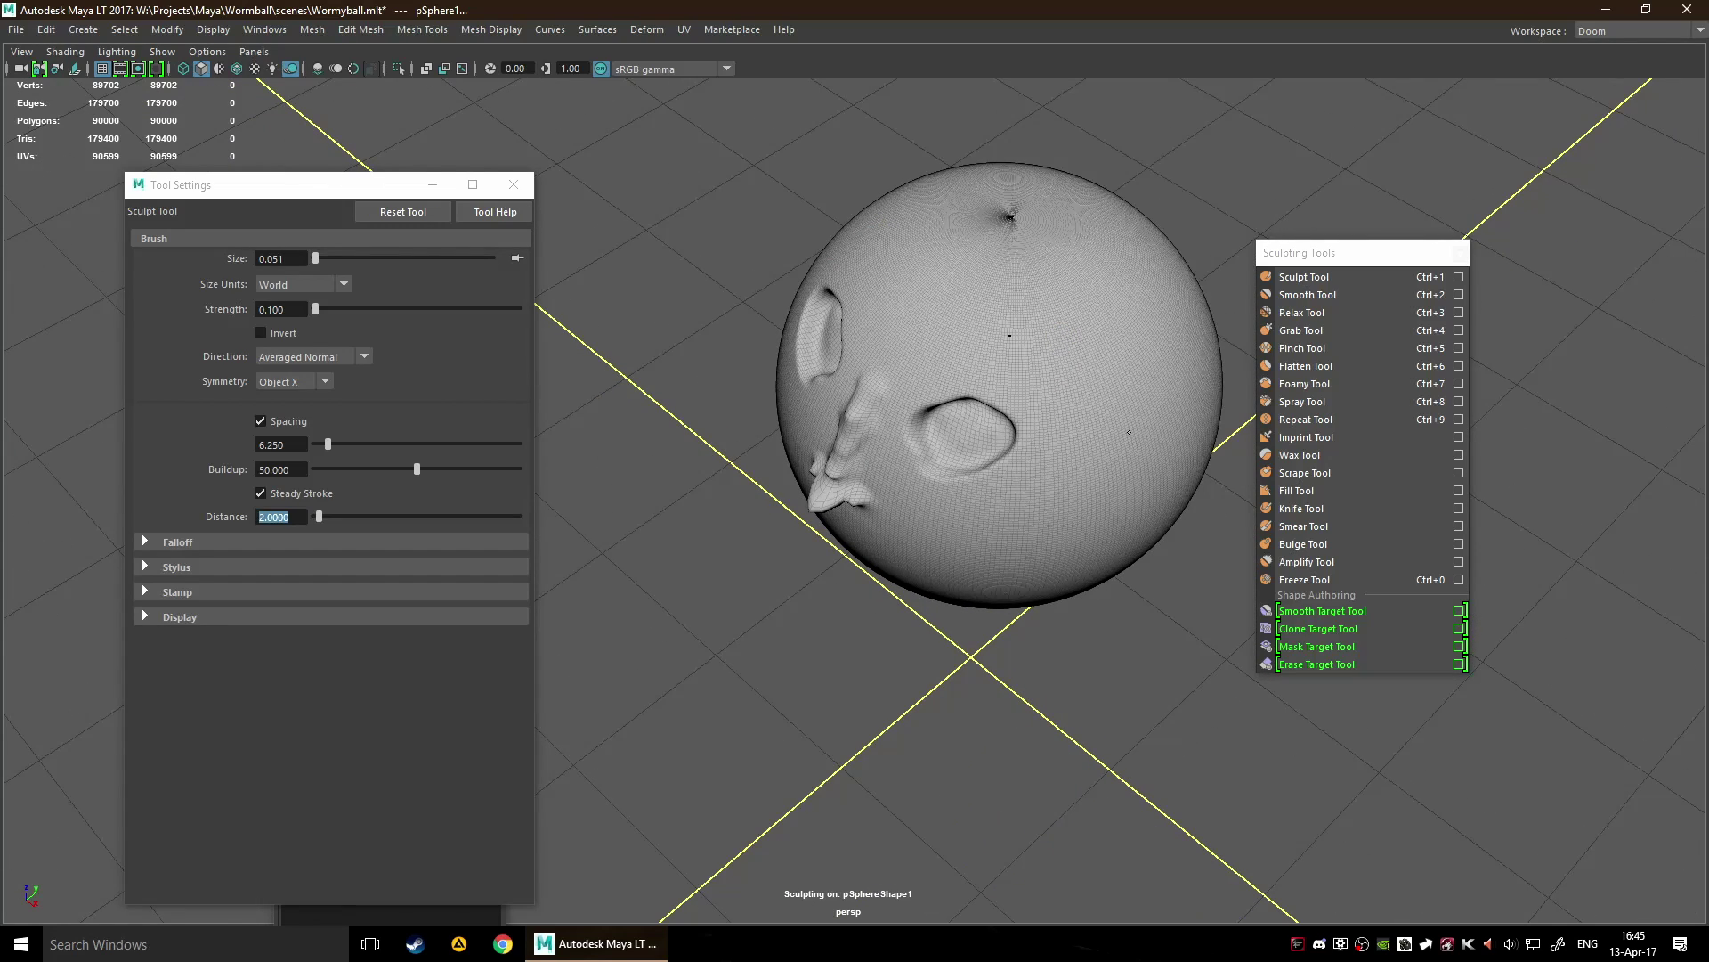
{"action": "scroll", "coordinate": [820, 496], "scroll_direction": "up", "scroll_amount": 5}
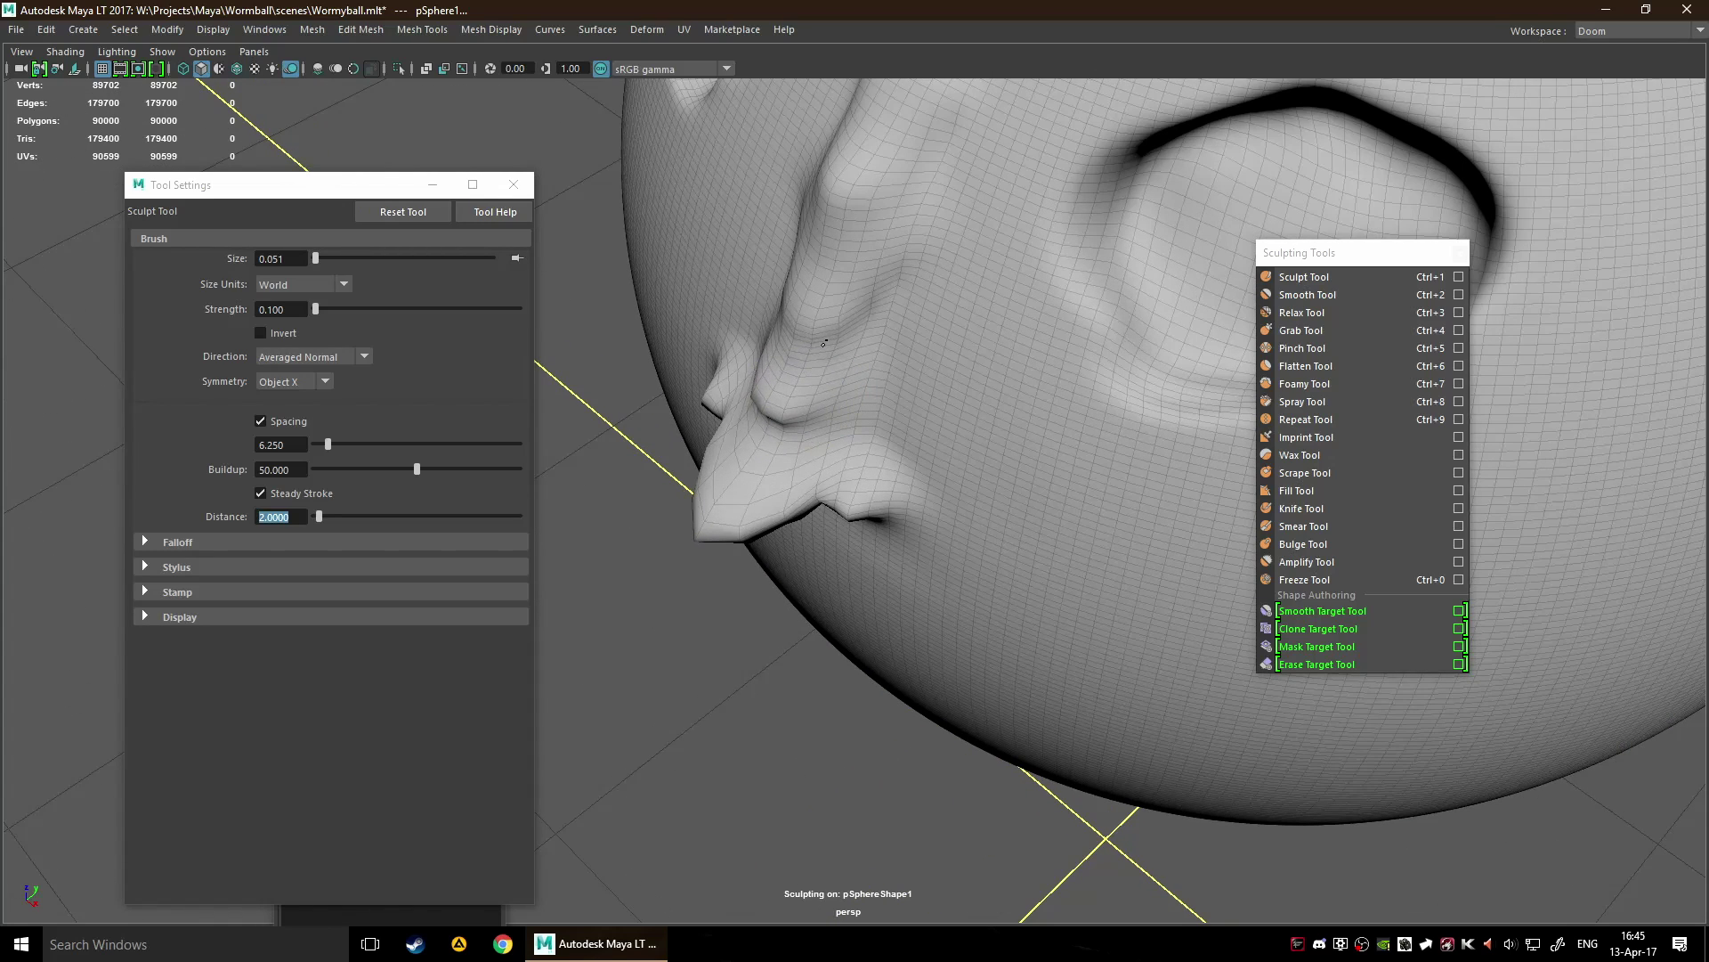
{"action": "scroll", "coordinate": [899, 173], "scroll_direction": "down", "scroll_amount": 5}
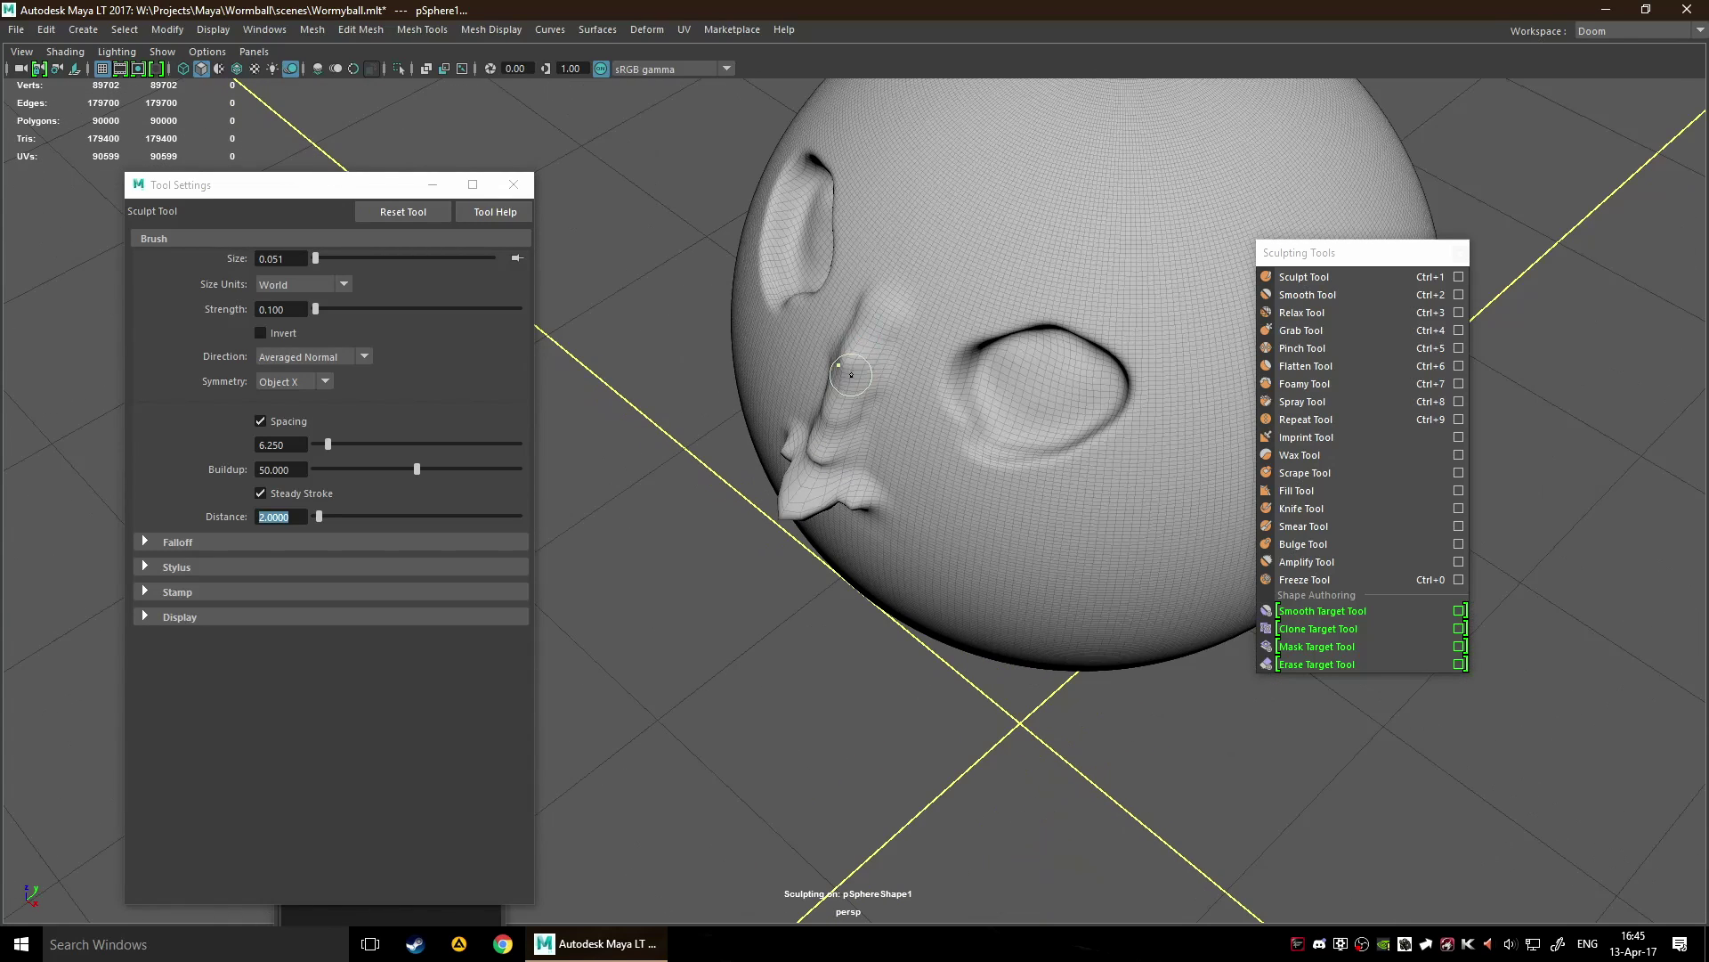
{"action": "left_click", "coordinate": [1337, 290]}
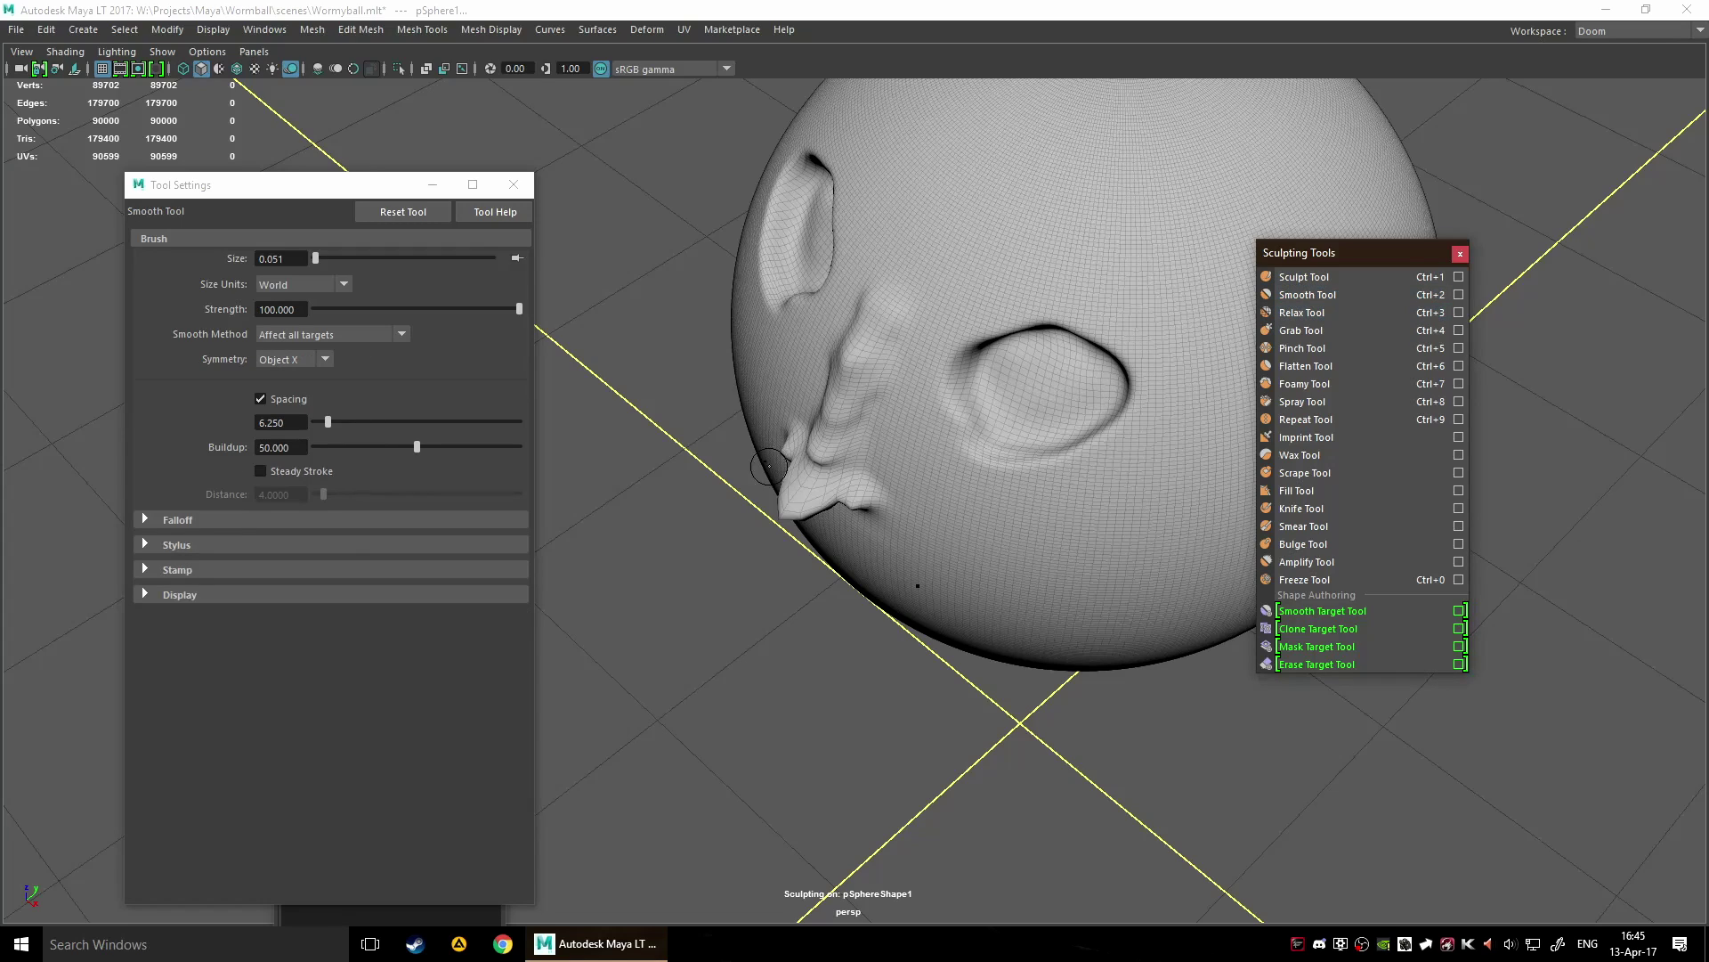
{"action": "left_click_drag", "start_coordinate": [844, 393], "coordinate": [869, 361]}
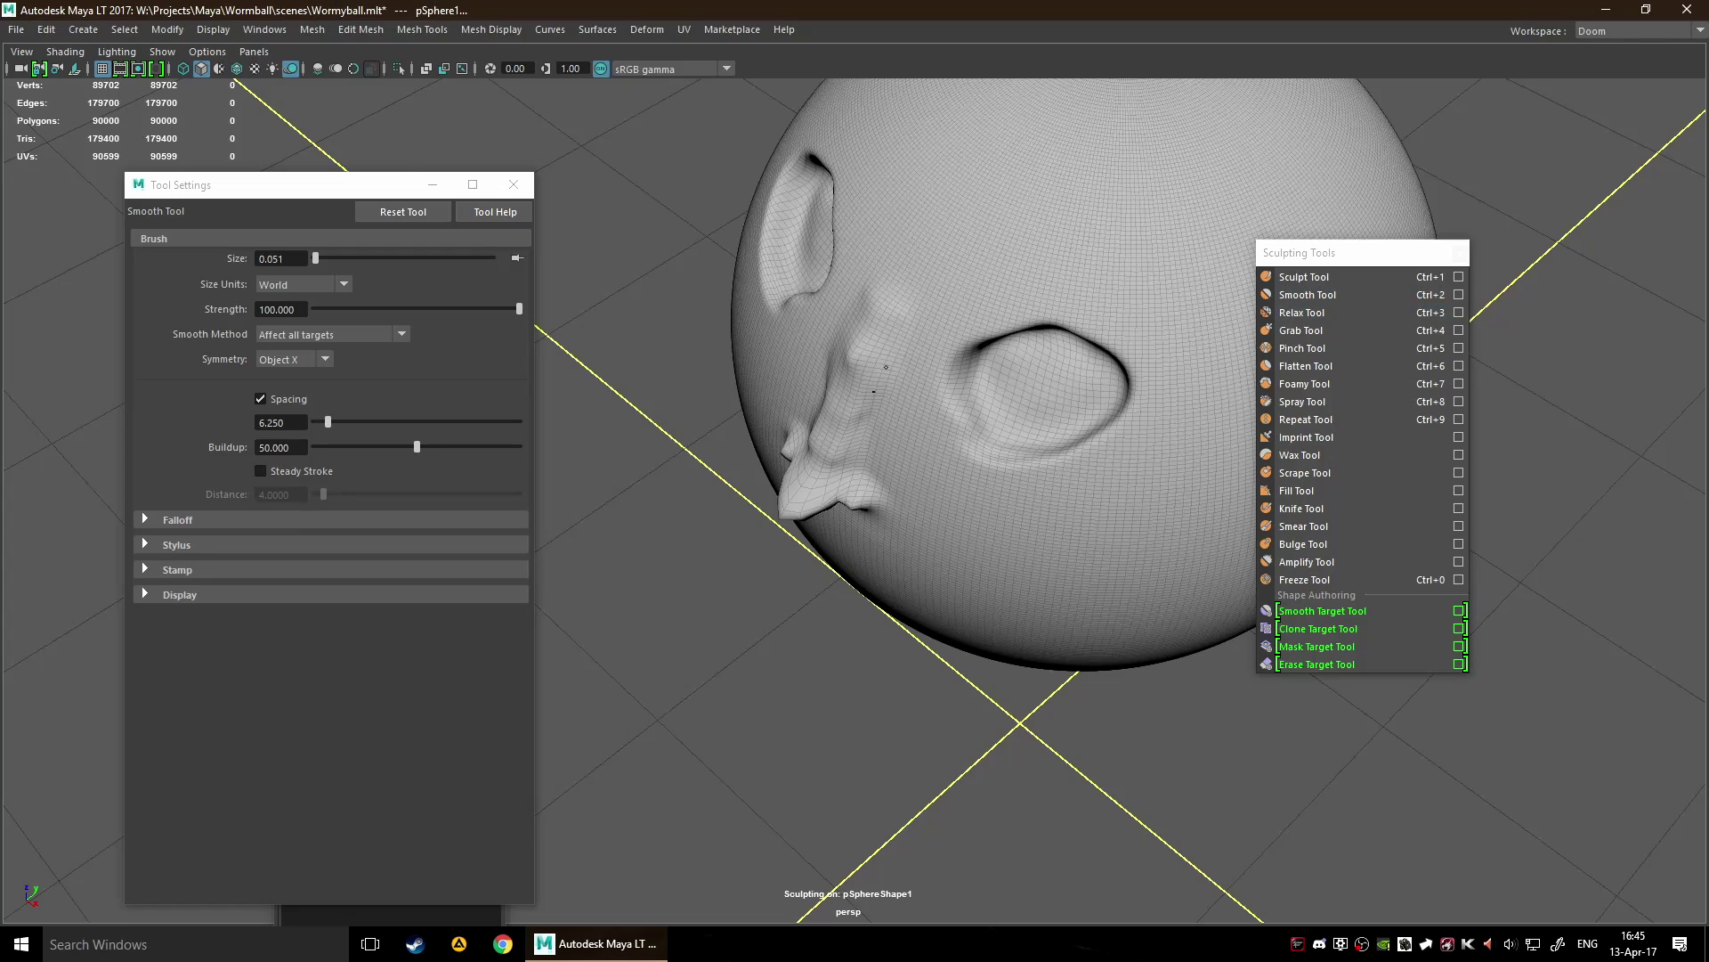
{"action": "mouse_move", "coordinate": [876, 432]}
{"action": "left_mouse_down", "text": "alt"}
{"action": "mouse_move", "coordinate": [889, 450]}
{"action": "mouse_move", "coordinate": [988, 393]}
{"action": "left_mouse_up", "text": "alt"}
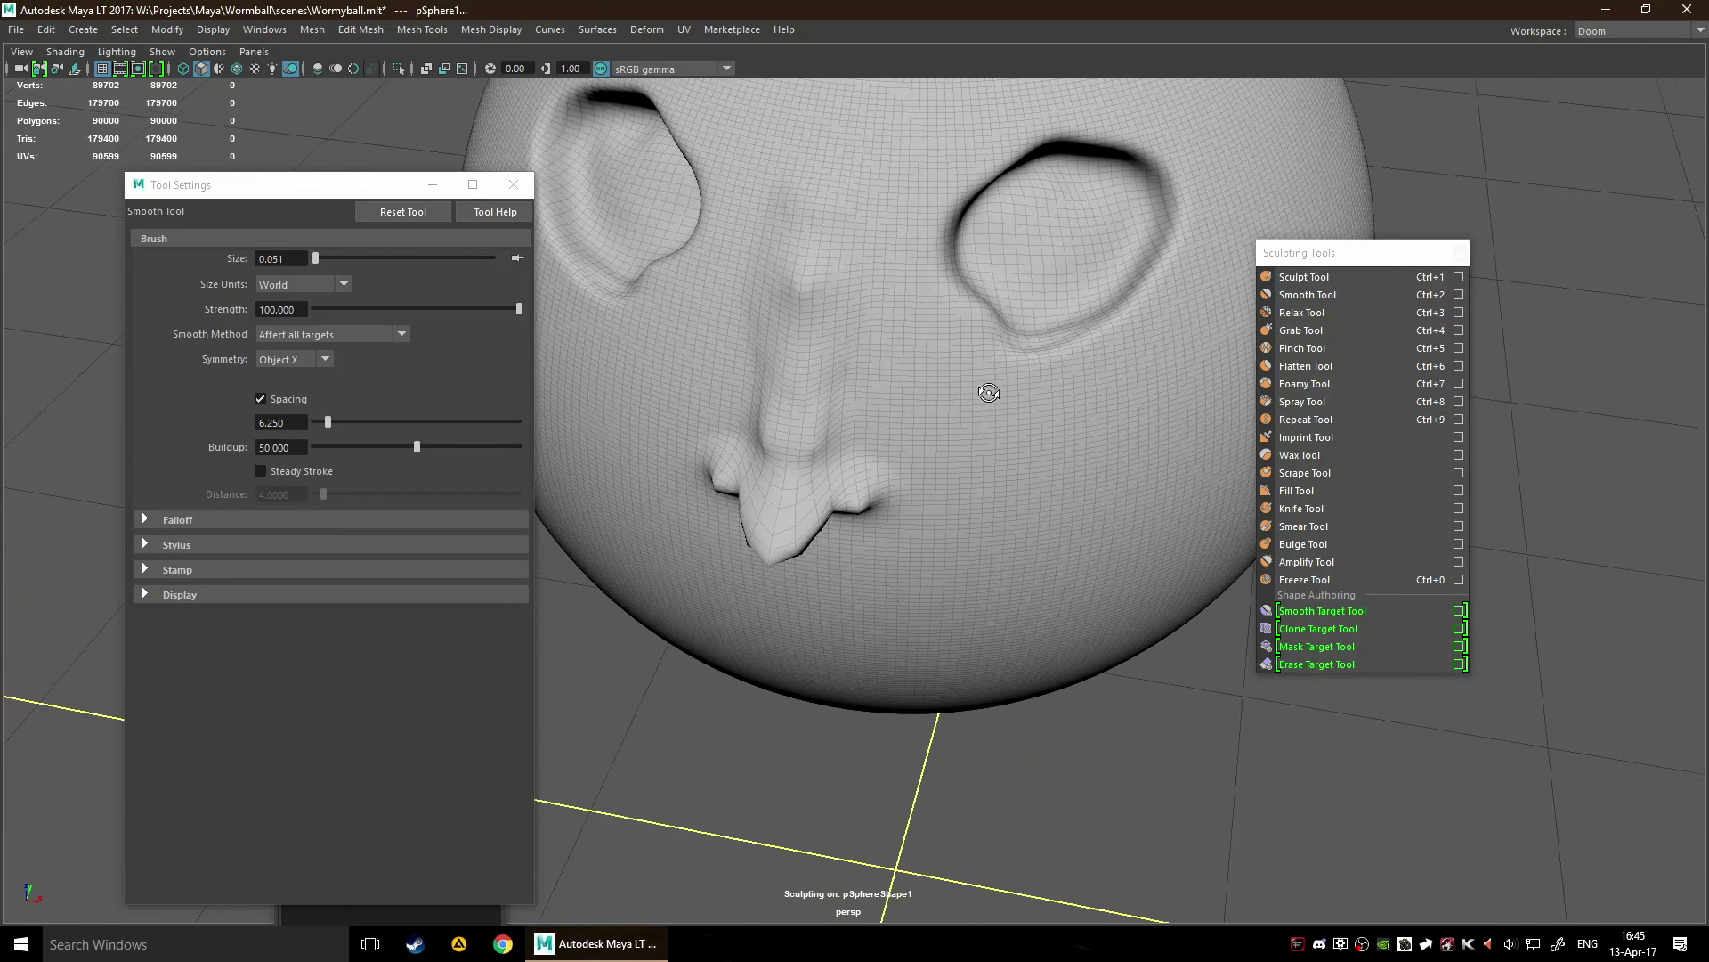
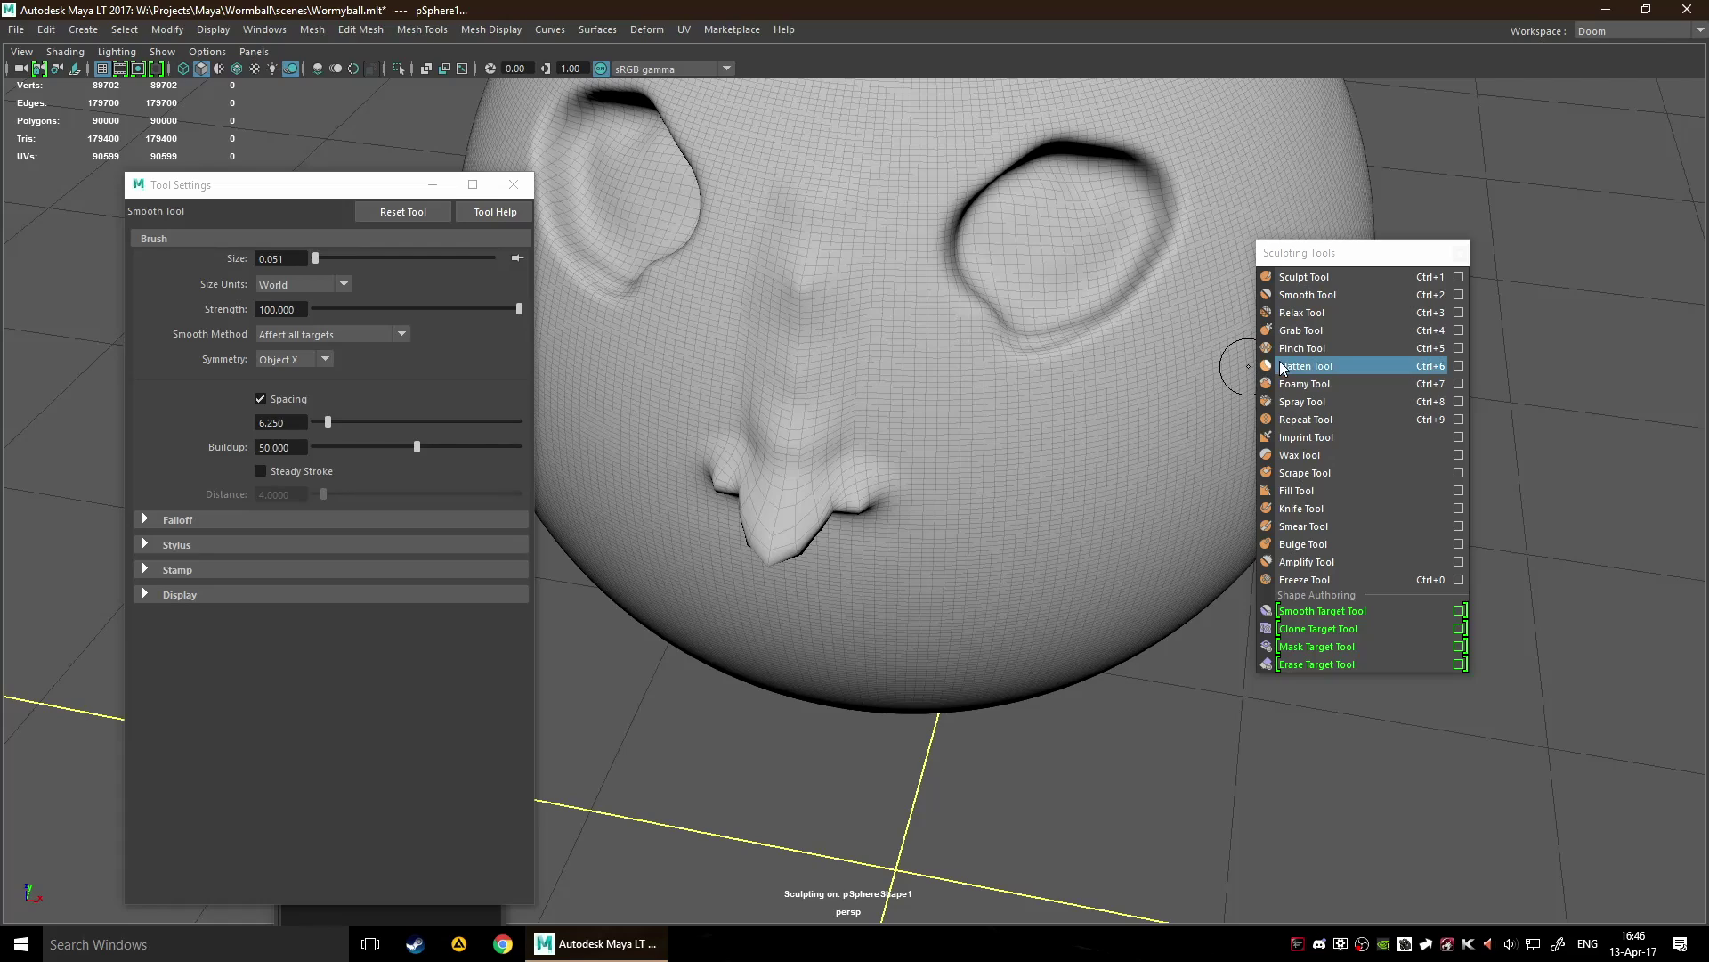
Try the Spray tool at strength 15 on the nostrils and undo the stroke.
{"action": "left_click", "coordinate": [1340, 367]}
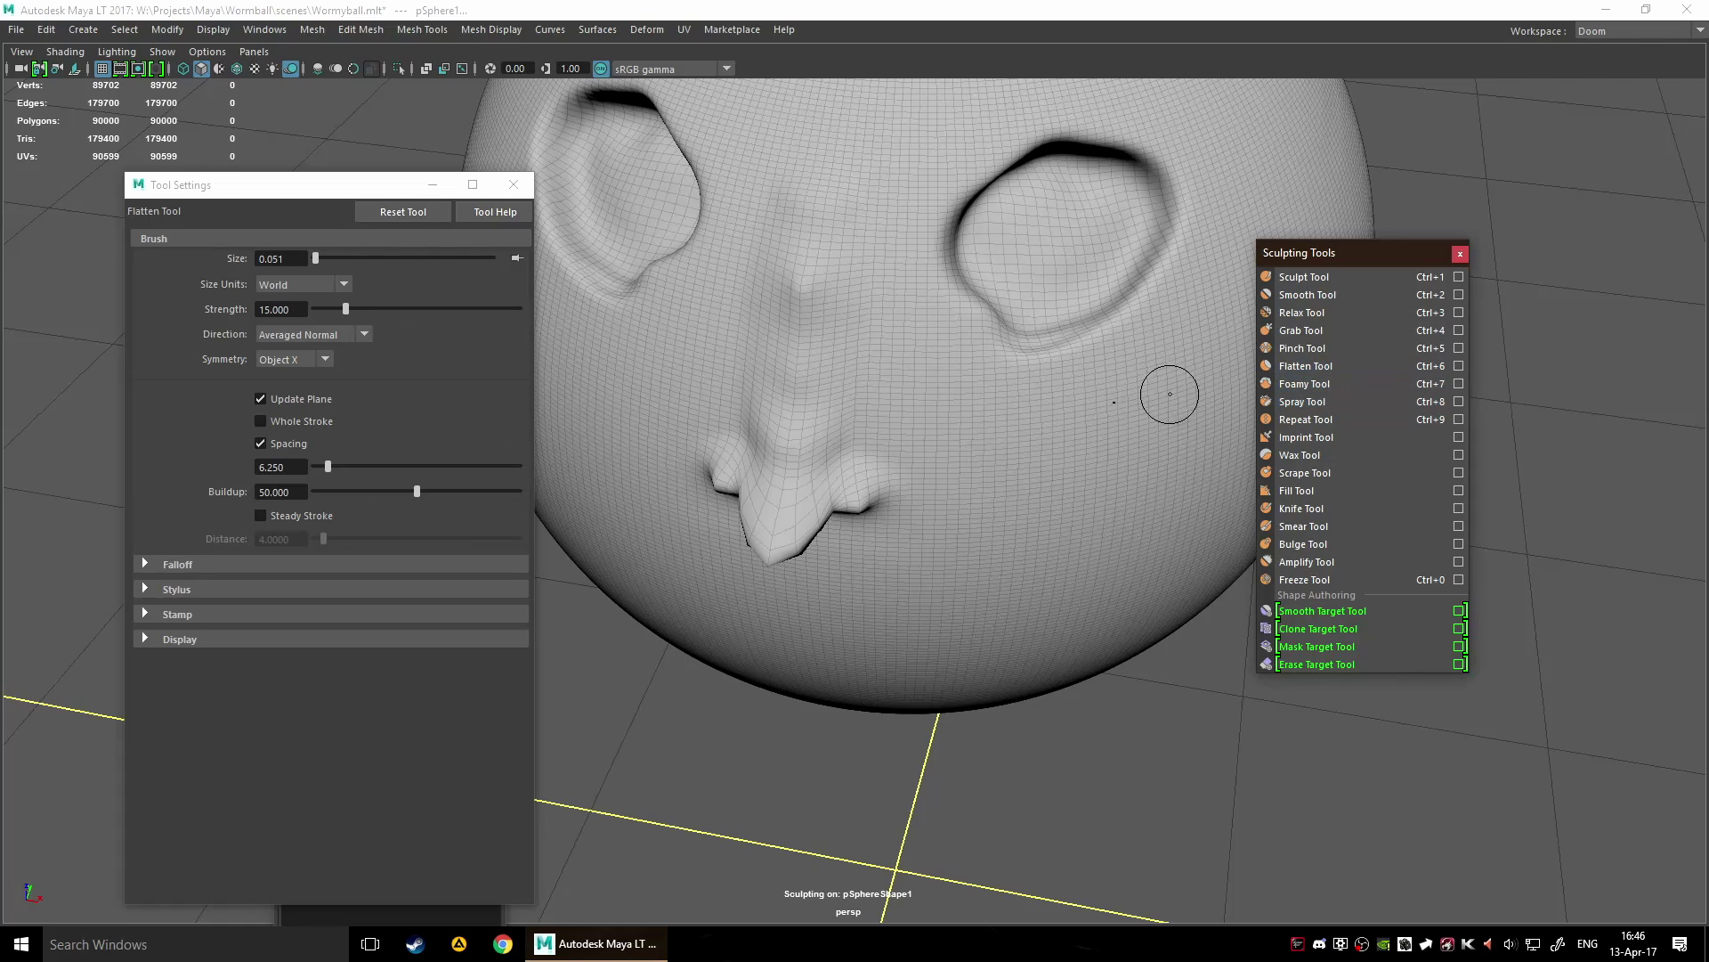
{"action": "left_click", "coordinate": [1338, 405]}
{"action": "left_click_drag", "start_coordinate": [783, 516], "coordinate": [880, 503]}
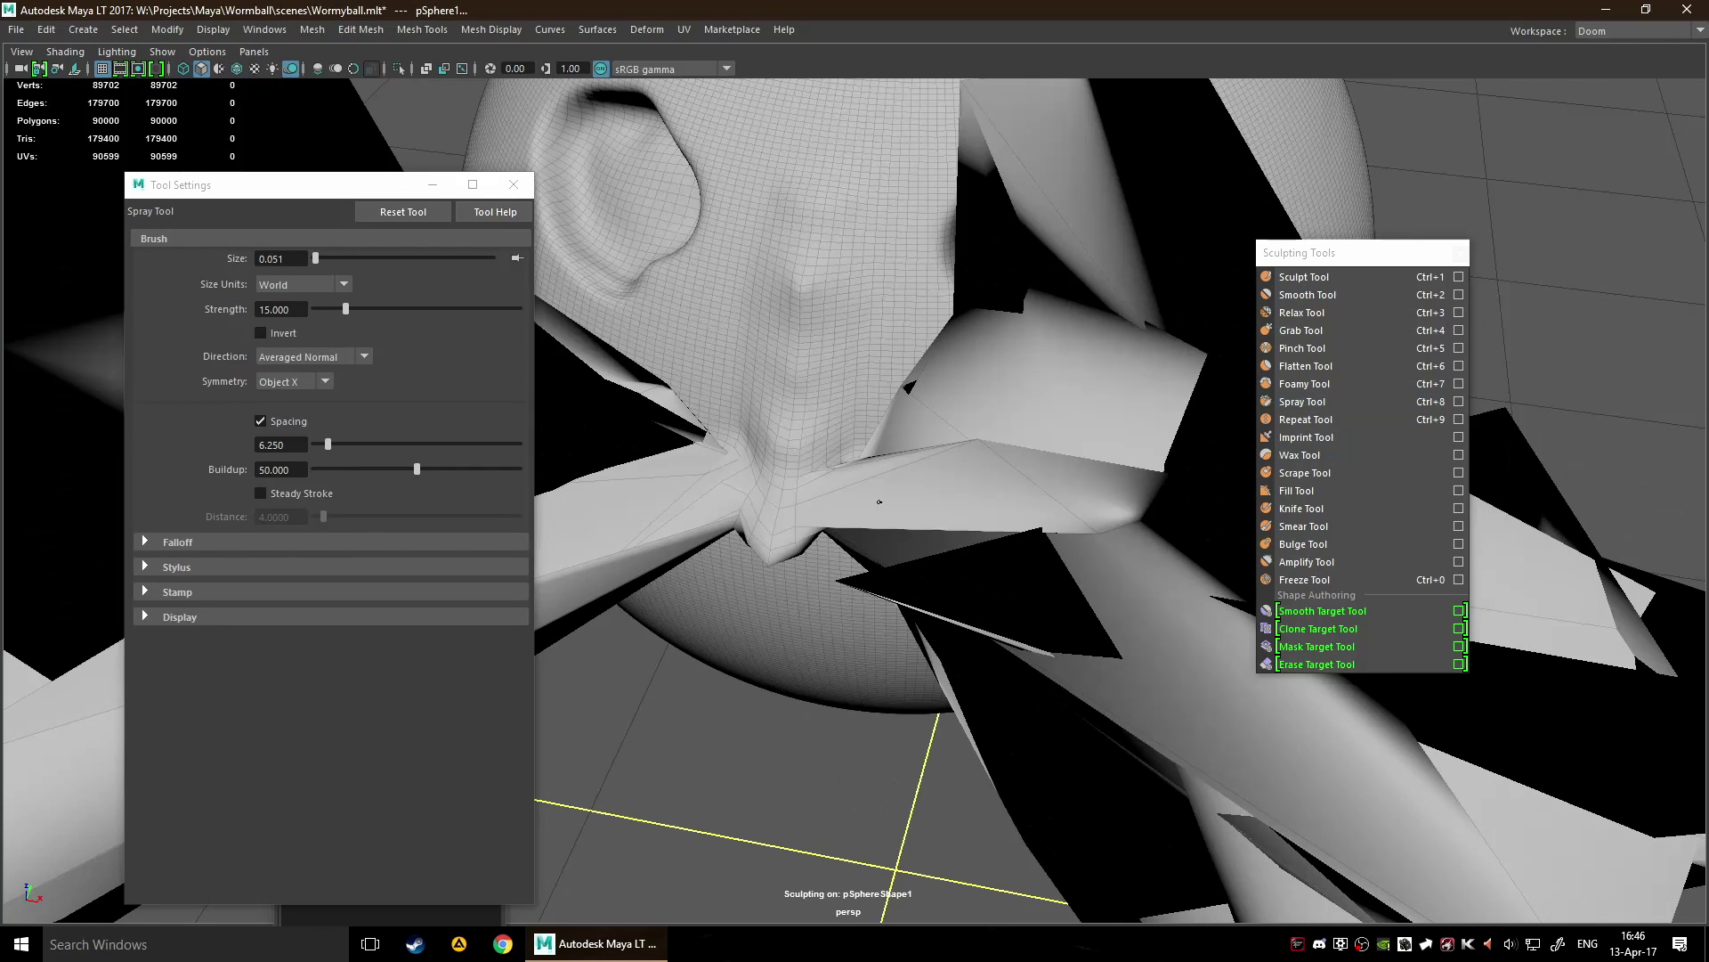
{"action": "right_click_drag", "start_coordinate": [910, 485], "coordinate": [872, 557], "text": "alt"}
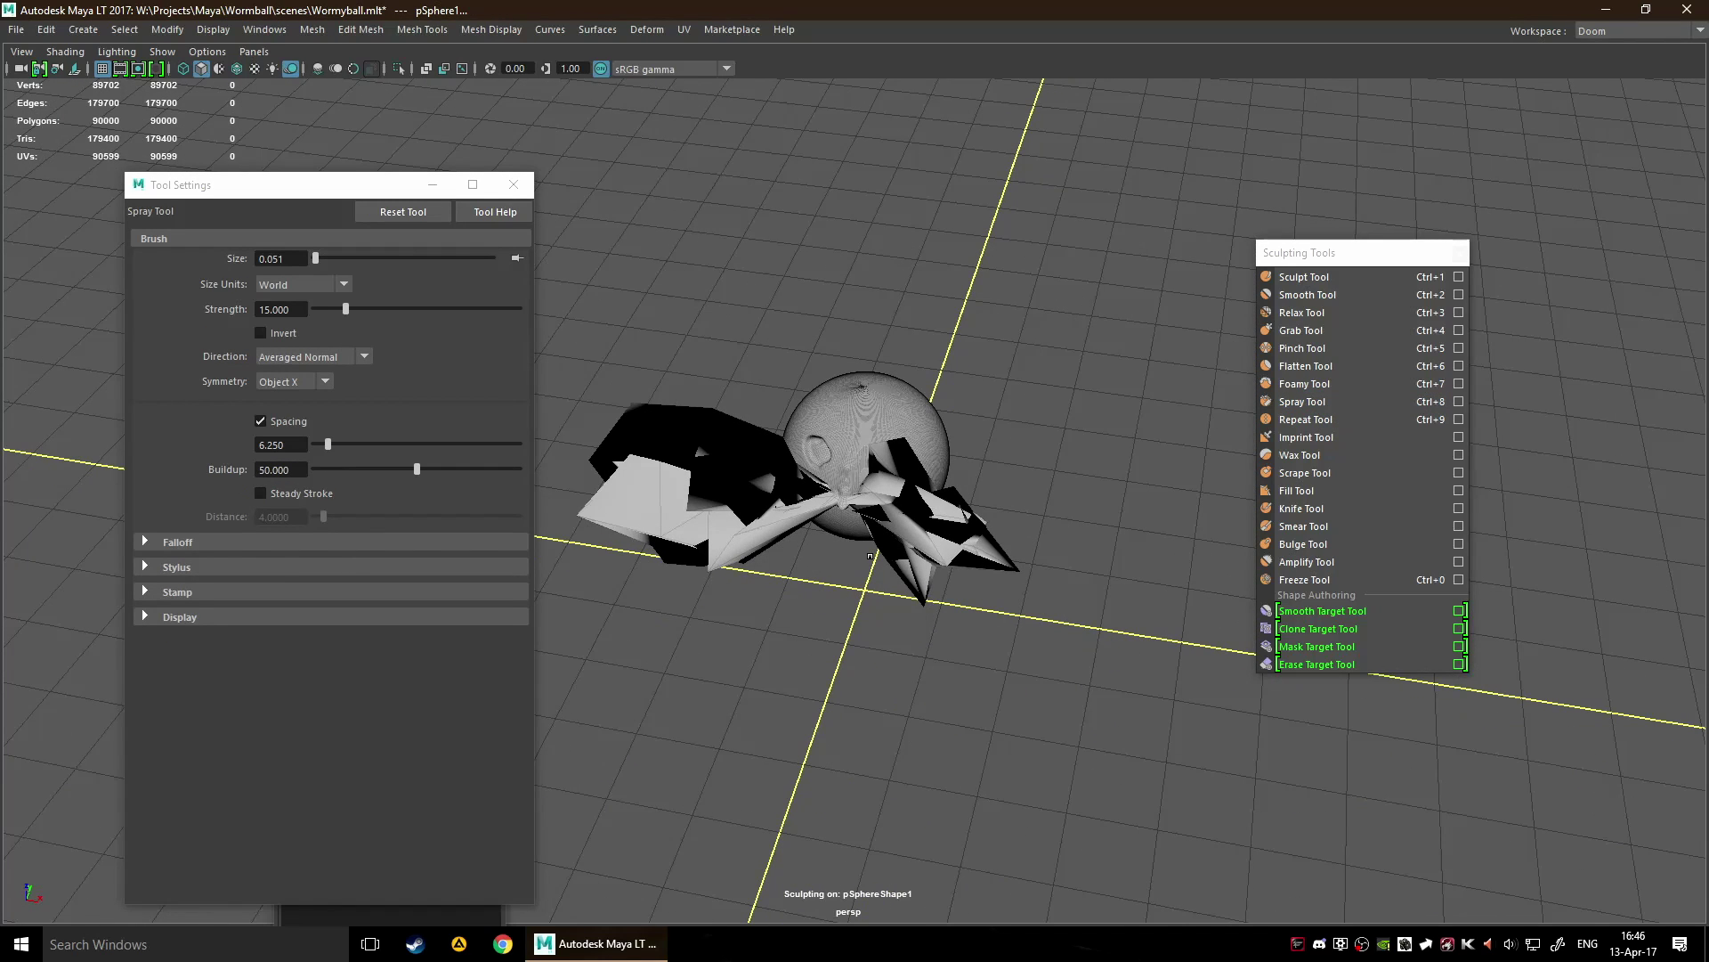
{"action": "key", "text": "ctrl+z"}
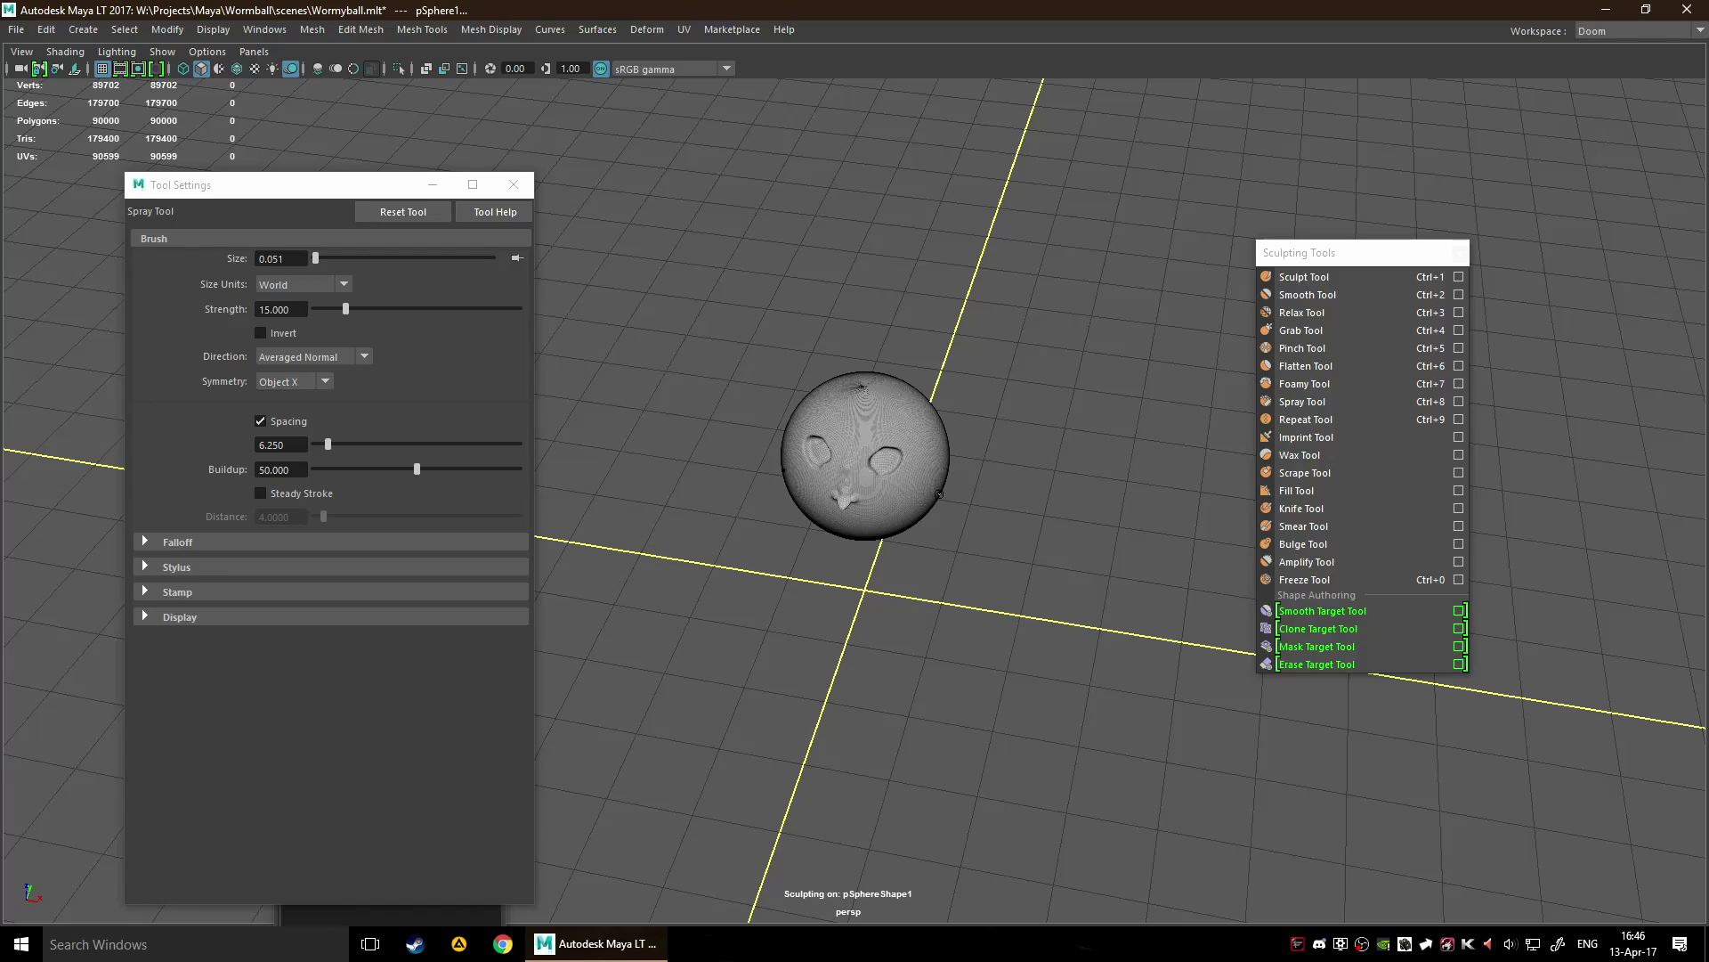
Try the Bulge tool at size 0.051 and strength 15 beside the nose and undo the strokes.
{"action": "scroll", "coordinate": [996, 436], "scroll_direction": "up", "scroll_amount": 5}
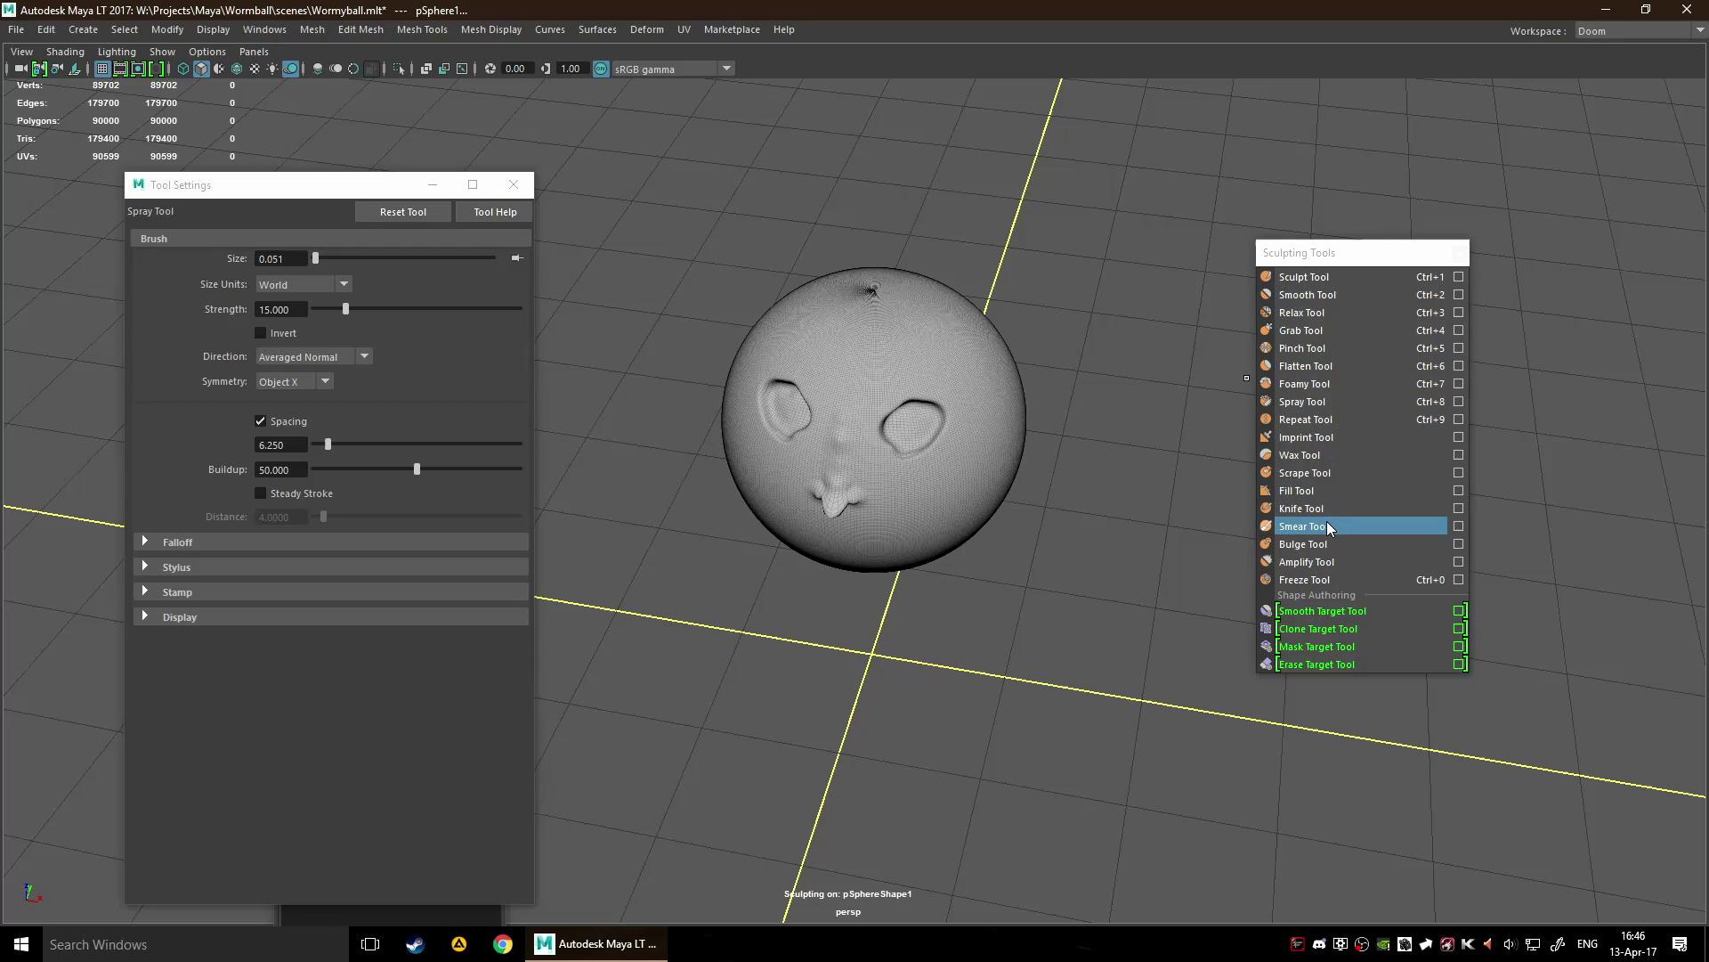
{"action": "left_click", "coordinate": [1325, 545]}
{"action": "scroll", "coordinate": [855, 410], "scroll_direction": "up", "scroll_amount": 5}
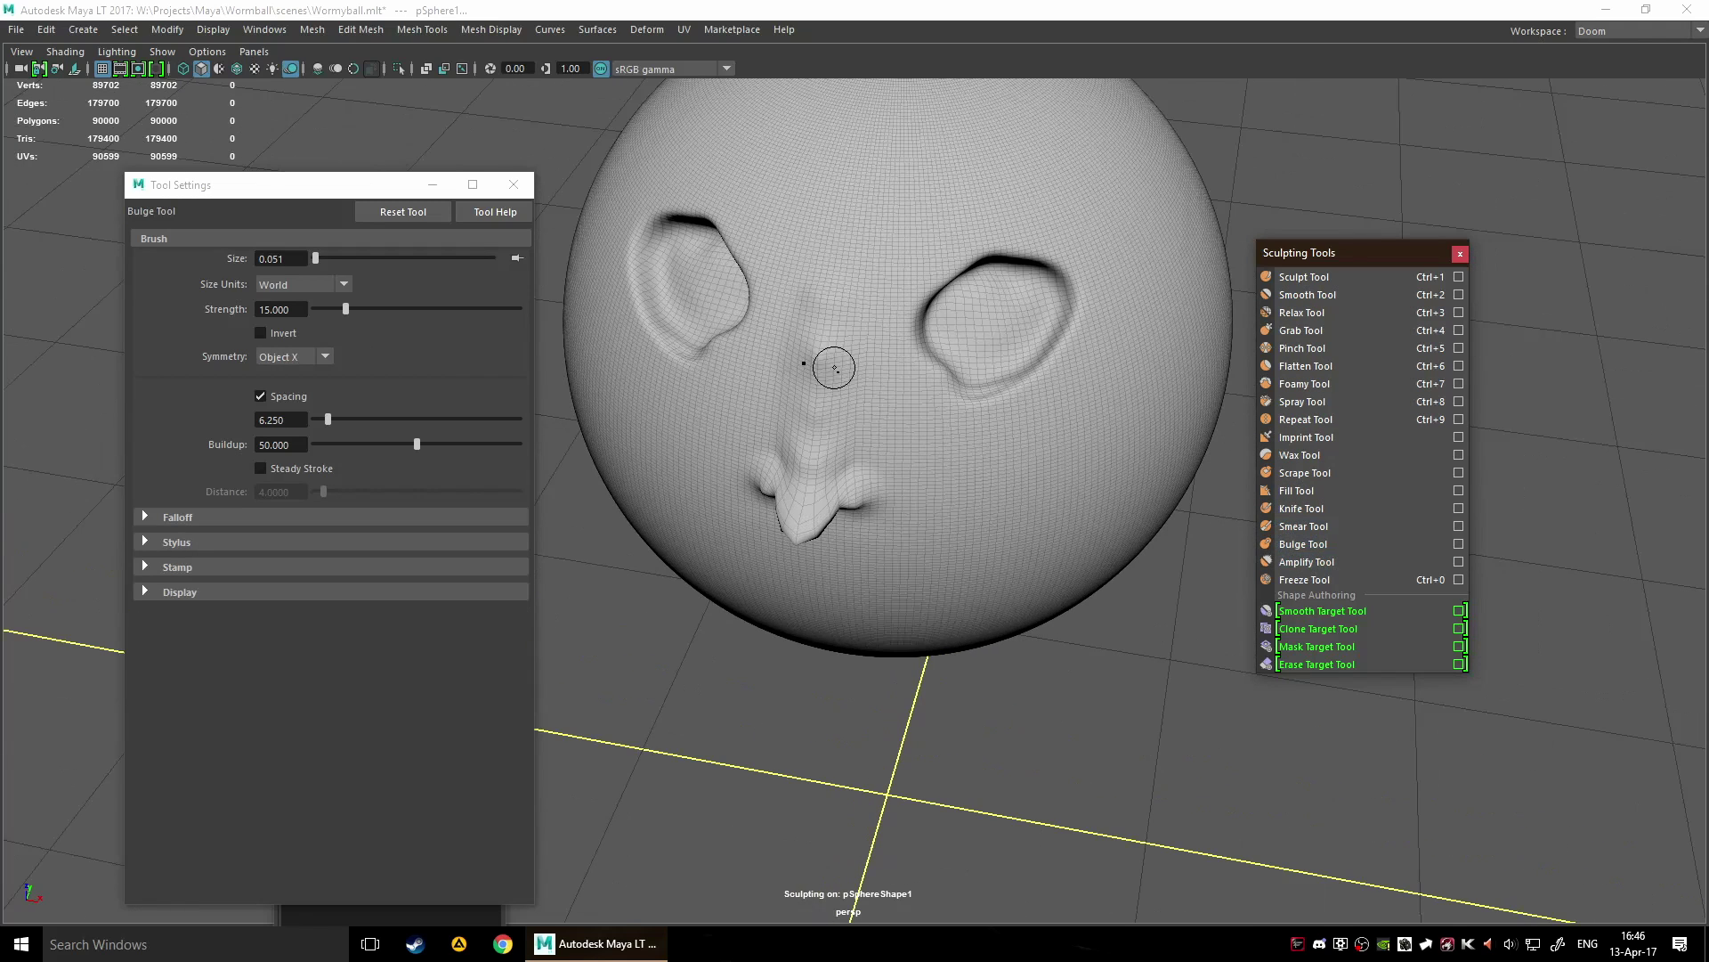
{"action": "mouse_move", "coordinate": [861, 418]}
{"action": "left_mouse_down"}
{"action": "mouse_move", "coordinate": [856, 436]}
{"action": "mouse_move", "coordinate": [862, 419]}
{"action": "left_mouse_up"}
{"action": "key", "text": "ctrl+z"}
{"action": "scroll", "coordinate": [862, 419], "scroll_direction": "down", "scroll_amount": 5}
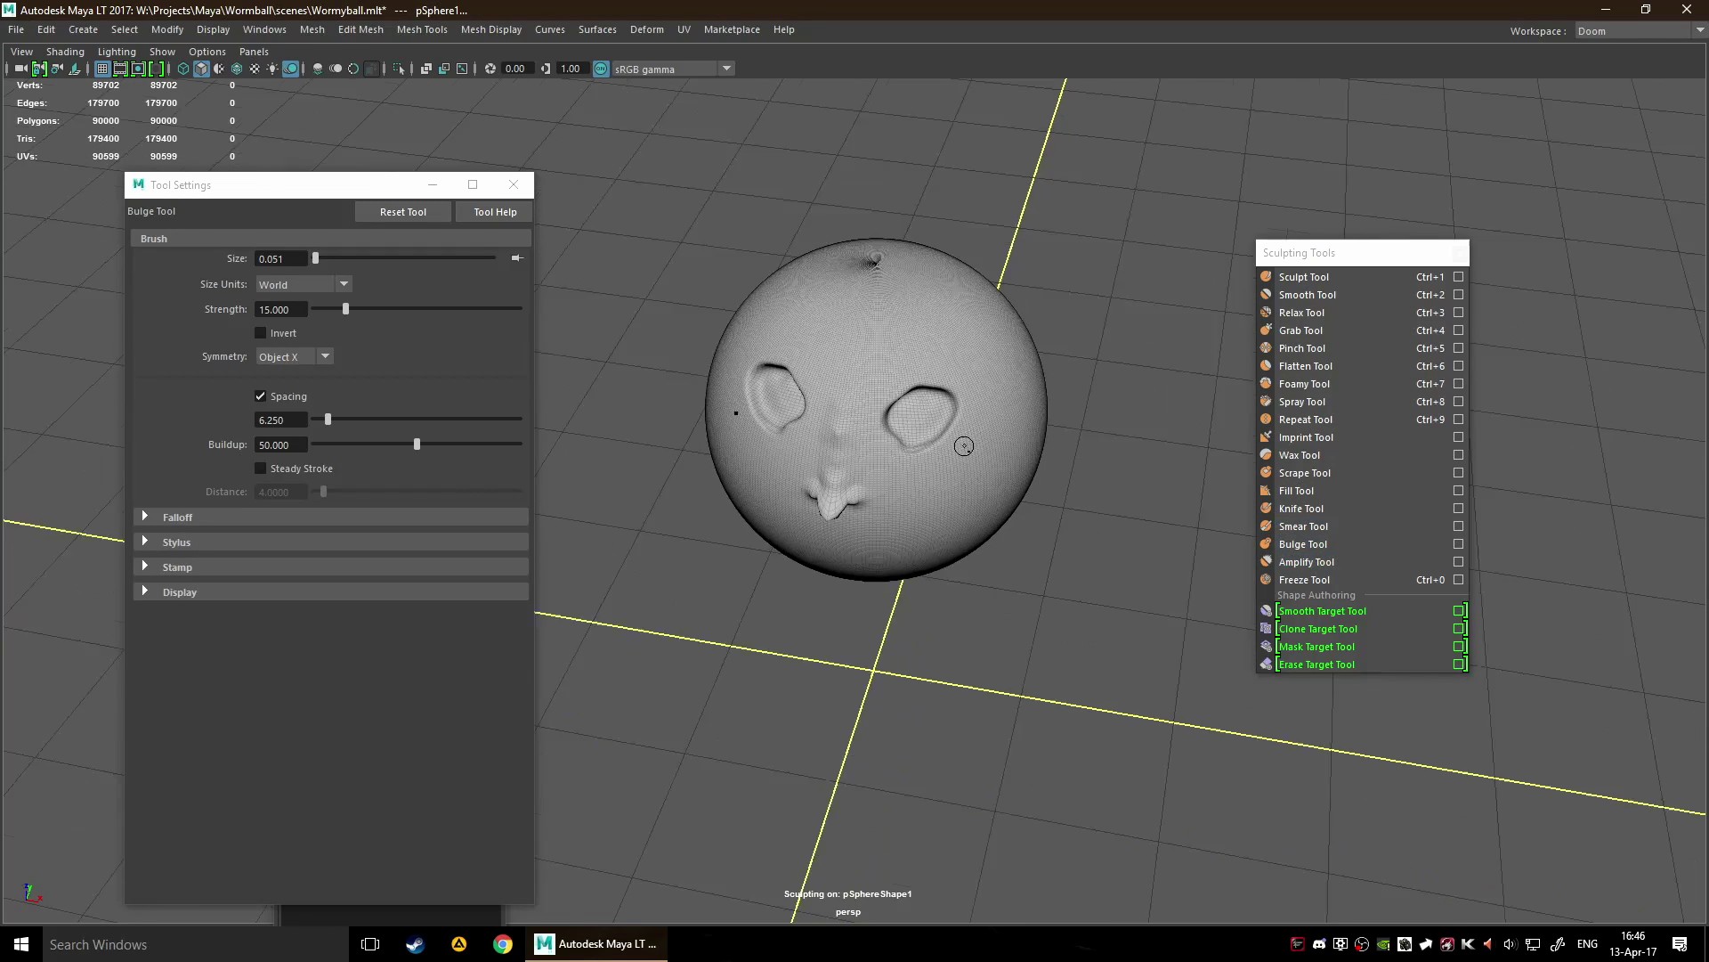
{"action": "mouse_move", "coordinate": [965, 446]}
{"action": "left_mouse_down", "text": "alt"}
{"action": "mouse_move", "coordinate": [899, 551]}
{"action": "mouse_move", "coordinate": [805, 507]}
{"action": "mouse_move", "coordinate": [703, 510]}
{"action": "mouse_move", "coordinate": [864, 467]}
{"action": "mouse_move", "coordinate": [958, 569]}
{"action": "mouse_move", "coordinate": [1023, 530]}
{"action": "left_mouse_up", "text": "alt"}
{"action": "key", "text": "ctrl+z"}
Try the Bulge tool with brush size 0.073 and strength 15.026.
{"action": "scroll", "coordinate": [937, 519], "scroll_direction": "up", "scroll_amount": 8}
{"action": "scroll", "coordinate": [1030, 528], "scroll_direction": "up", "scroll_amount": 3}
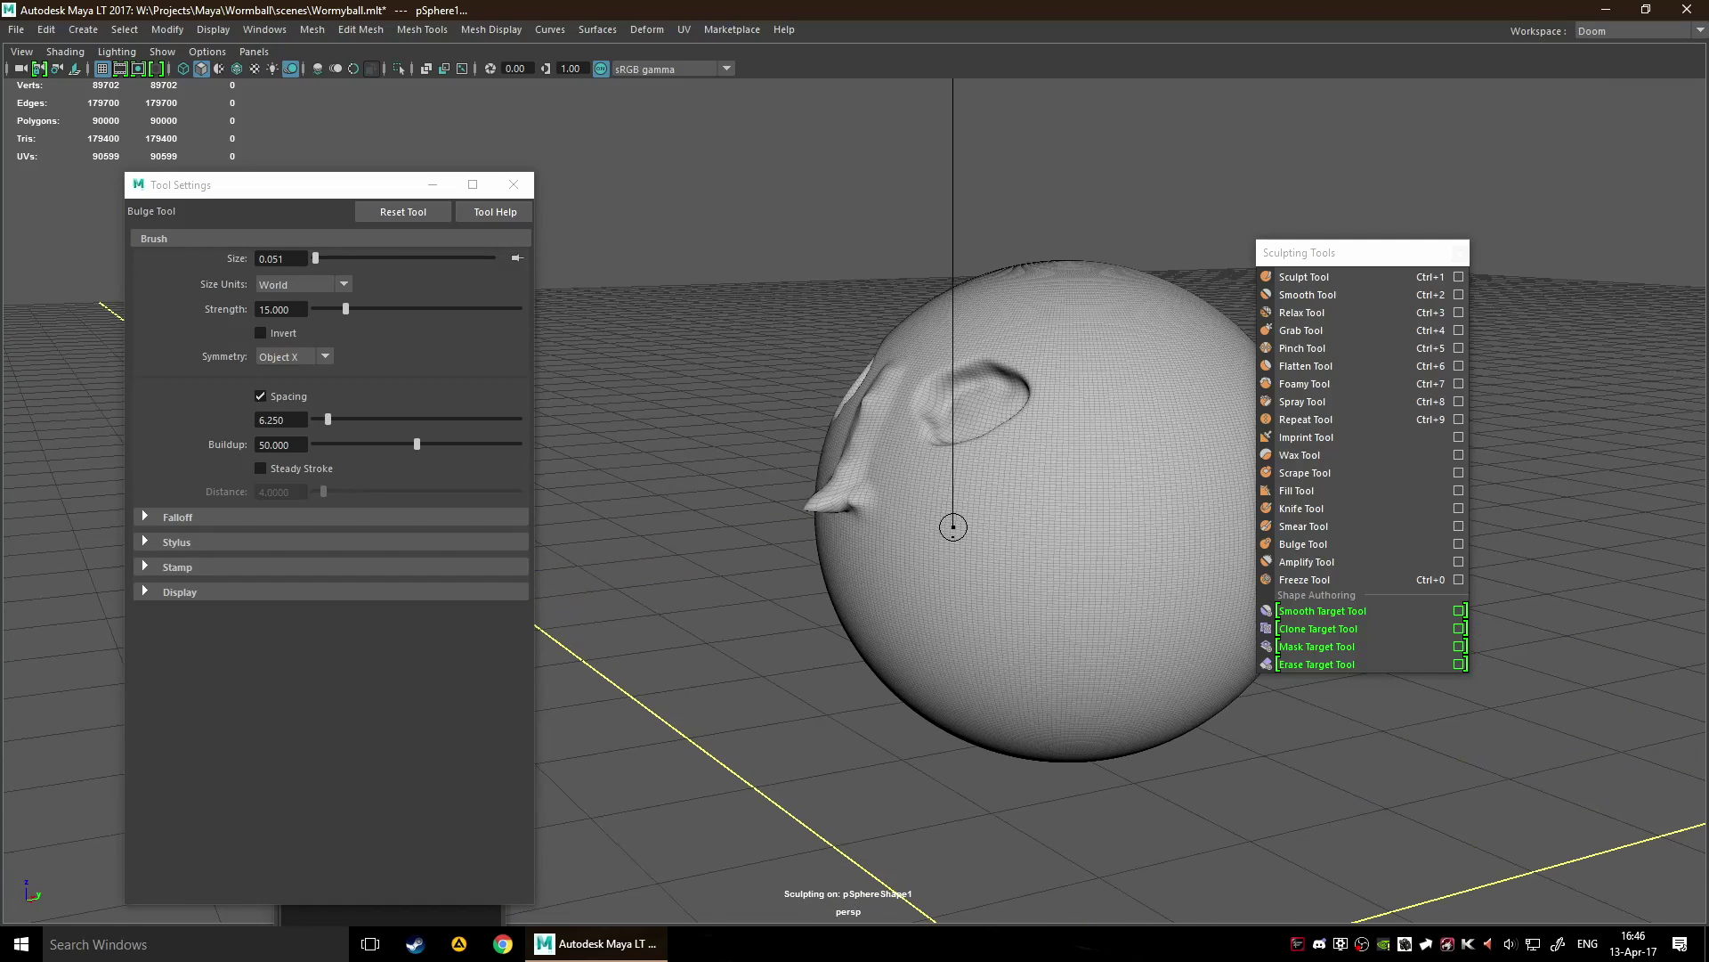
{"action": "left_click_drag", "start_coordinate": [954, 527], "coordinate": [939, 610]}
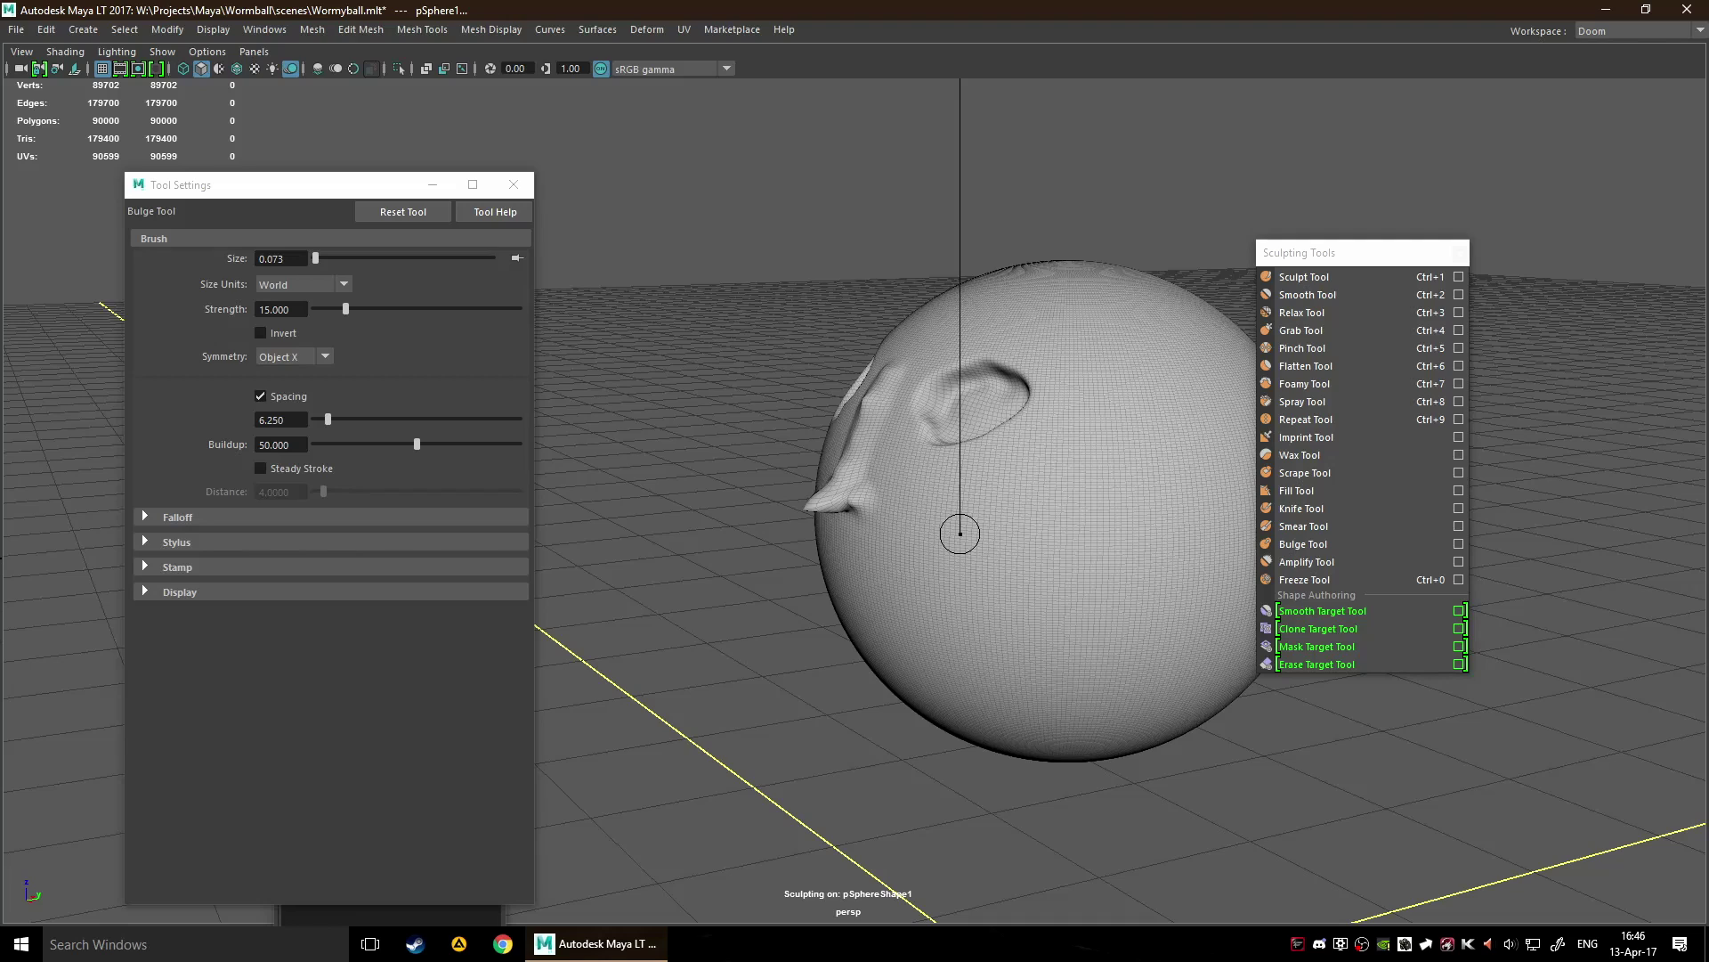
{"action": "scroll", "coordinate": [908, 534], "scroll_direction": "down", "scroll_amount": 8}
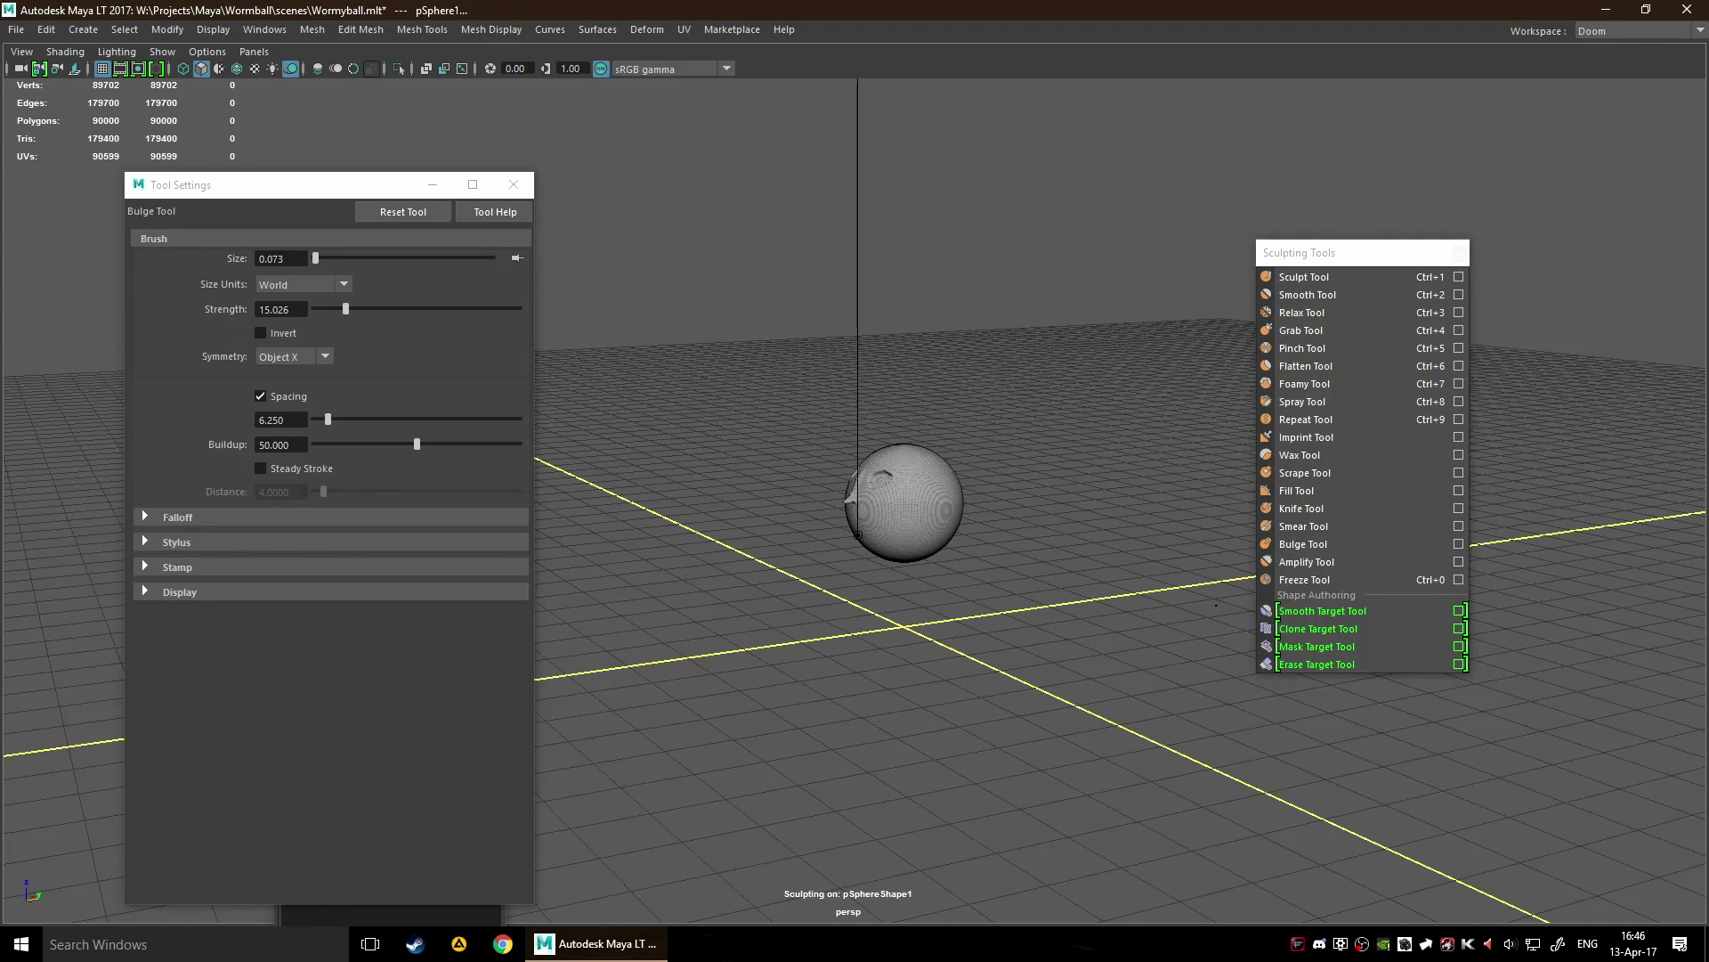
{"action": "left_click_drag", "start_coordinate": [857, 534], "coordinate": [891, 525]}
Try the Smear tool at size 0.073 and strength 15 beside the nose and undo the stroke.
{"action": "left_click", "coordinate": [1305, 526]}
{"action": "scroll", "coordinate": [864, 498], "scroll_direction": "up", "scroll_amount": 8}
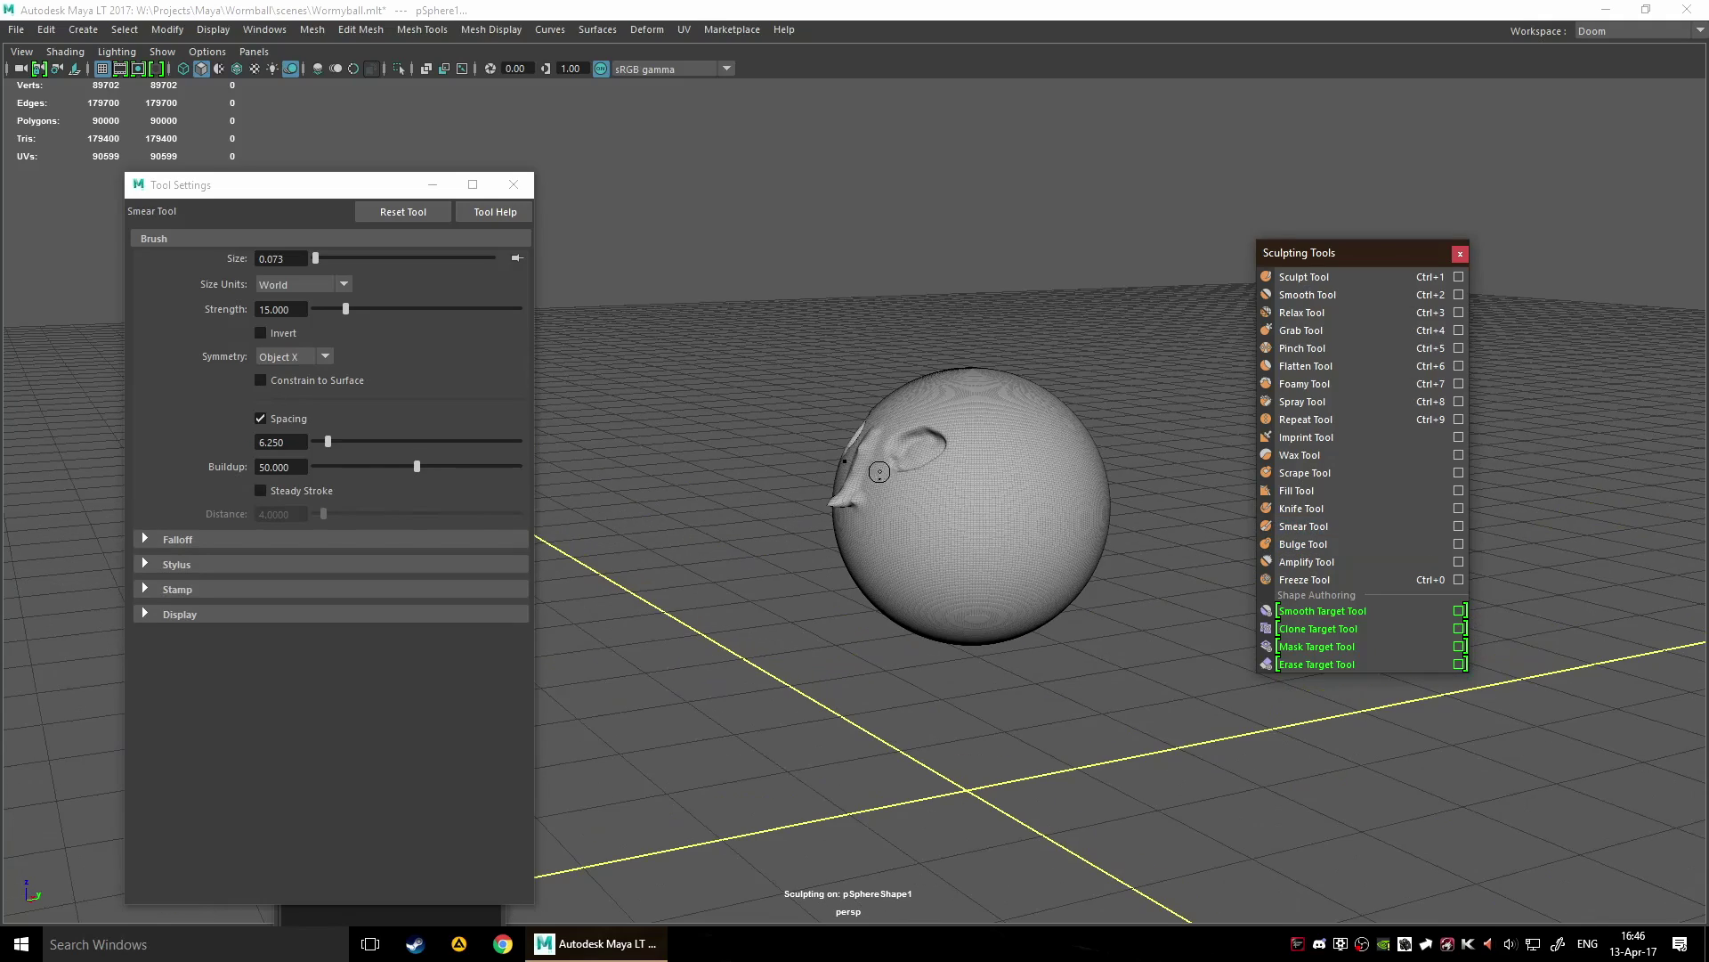
{"action": "scroll", "coordinate": [869, 501], "scroll_direction": "up", "scroll_amount": 3}
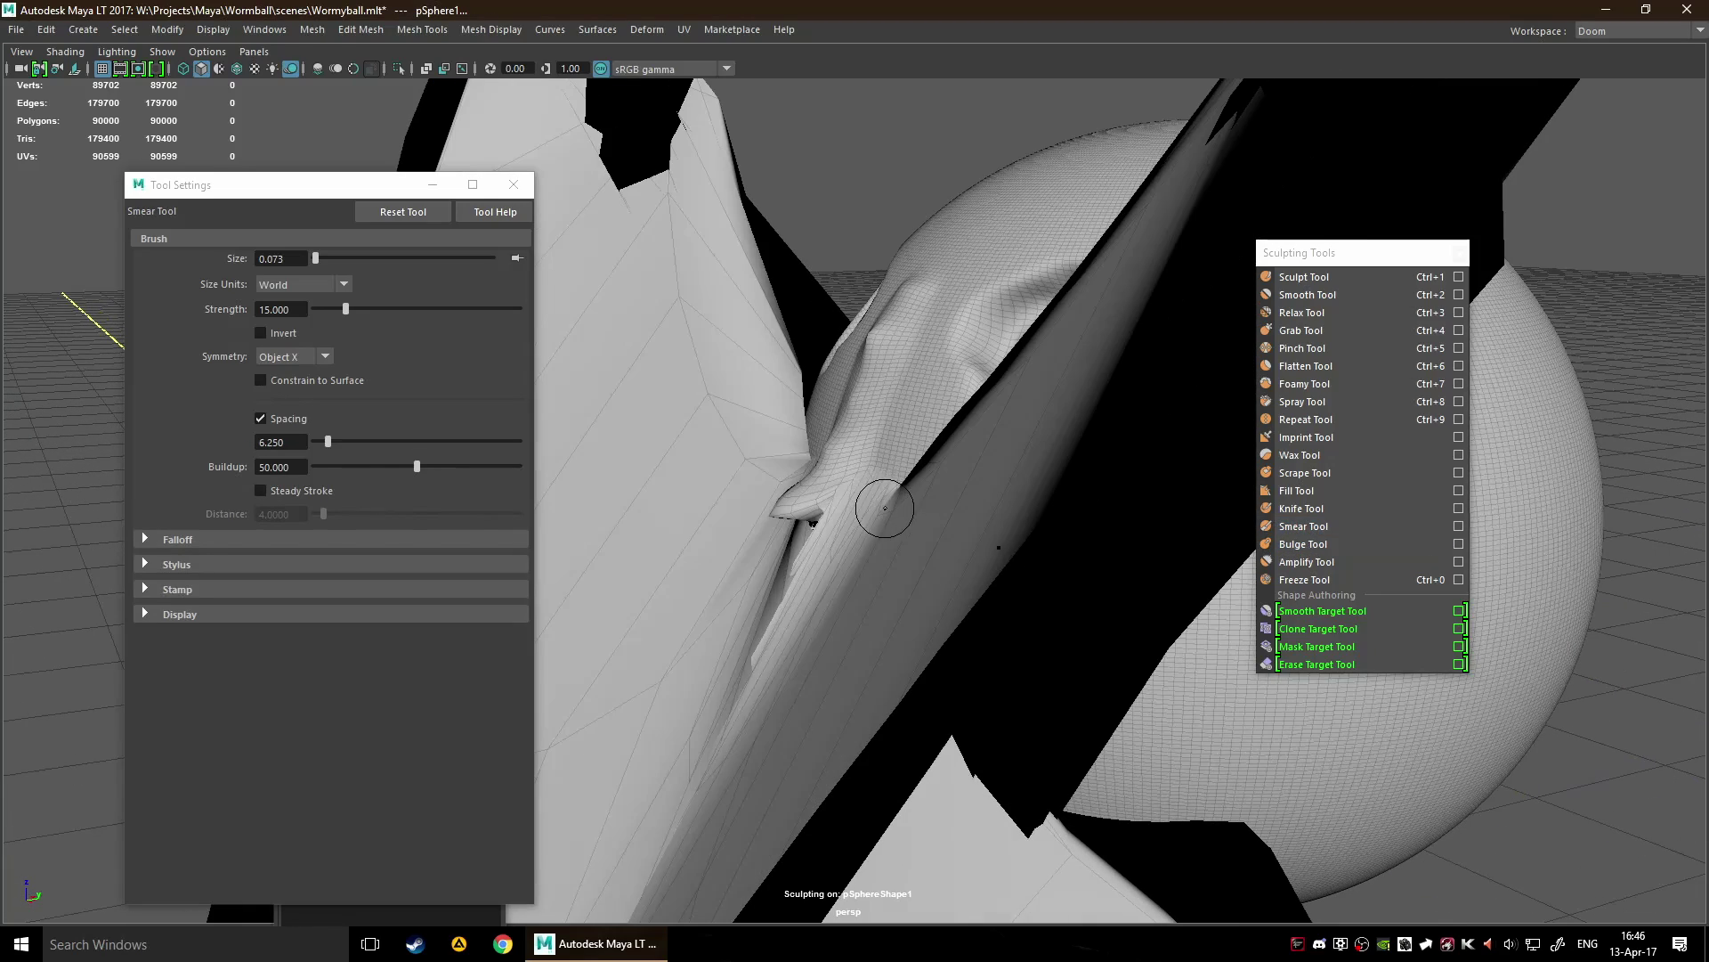
{"action": "scroll", "coordinate": [873, 503], "scroll_direction": "down", "scroll_amount": 10}
{"action": "scroll", "coordinate": [873, 505], "scroll_direction": "down", "scroll_amount": 3}
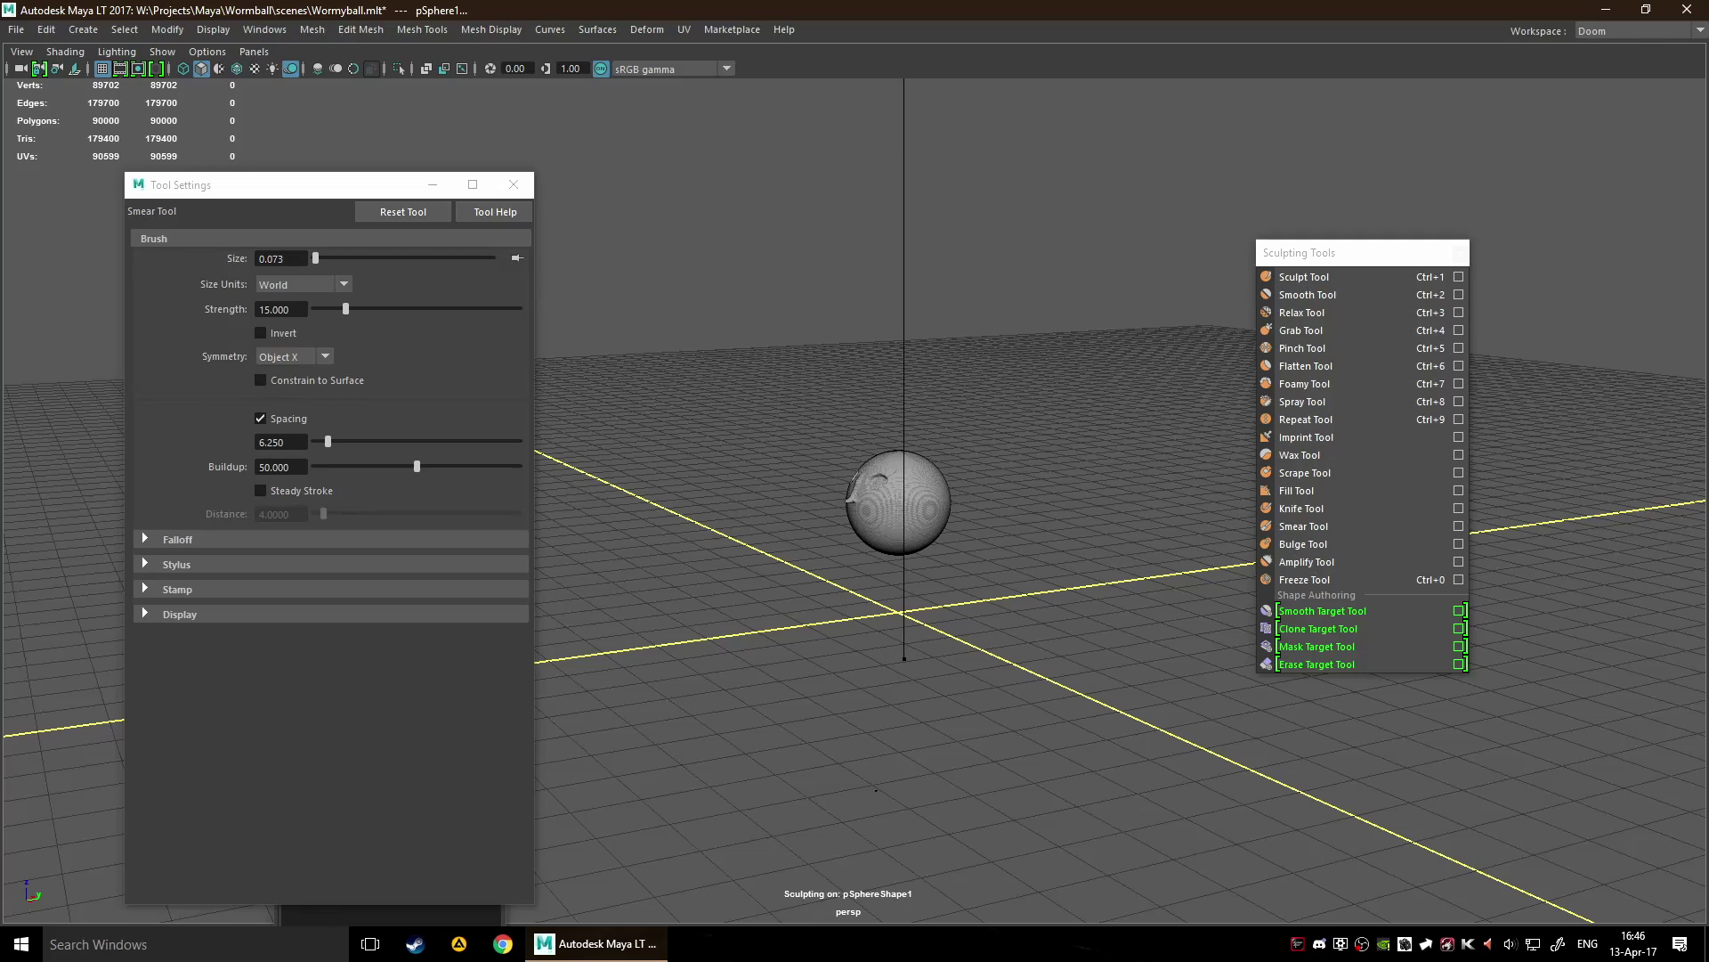
Set the Smear brush size to 0.828 and its strength to 11.360.
{"action": "mouse_move", "coordinate": [905, 659]}
{"action": "left_mouse_down"}
{"action": "mouse_move", "coordinate": [1153, 700]}
{"action": "mouse_move", "coordinate": [932, 693]}
{"action": "left_mouse_up"}
{"action": "left_click_drag", "start_coordinate": [795, 766], "coordinate": [795, 766]}
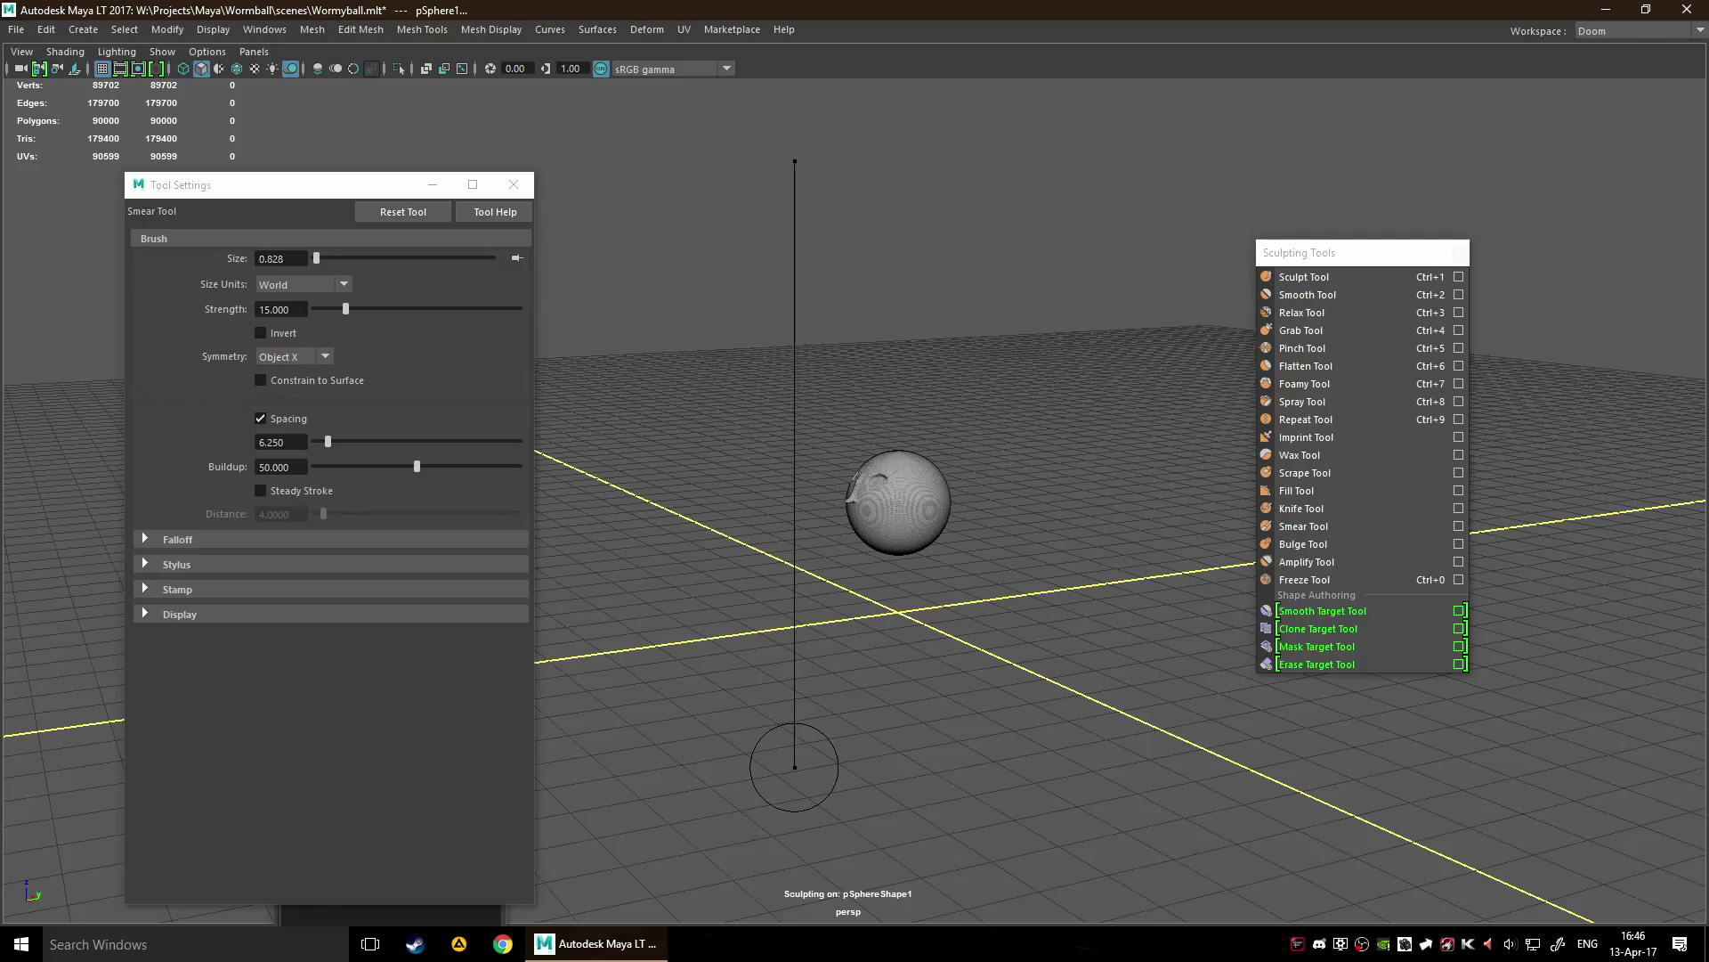
{"action": "left_click_drag", "start_coordinate": [795, 766], "coordinate": [1176, 905]}
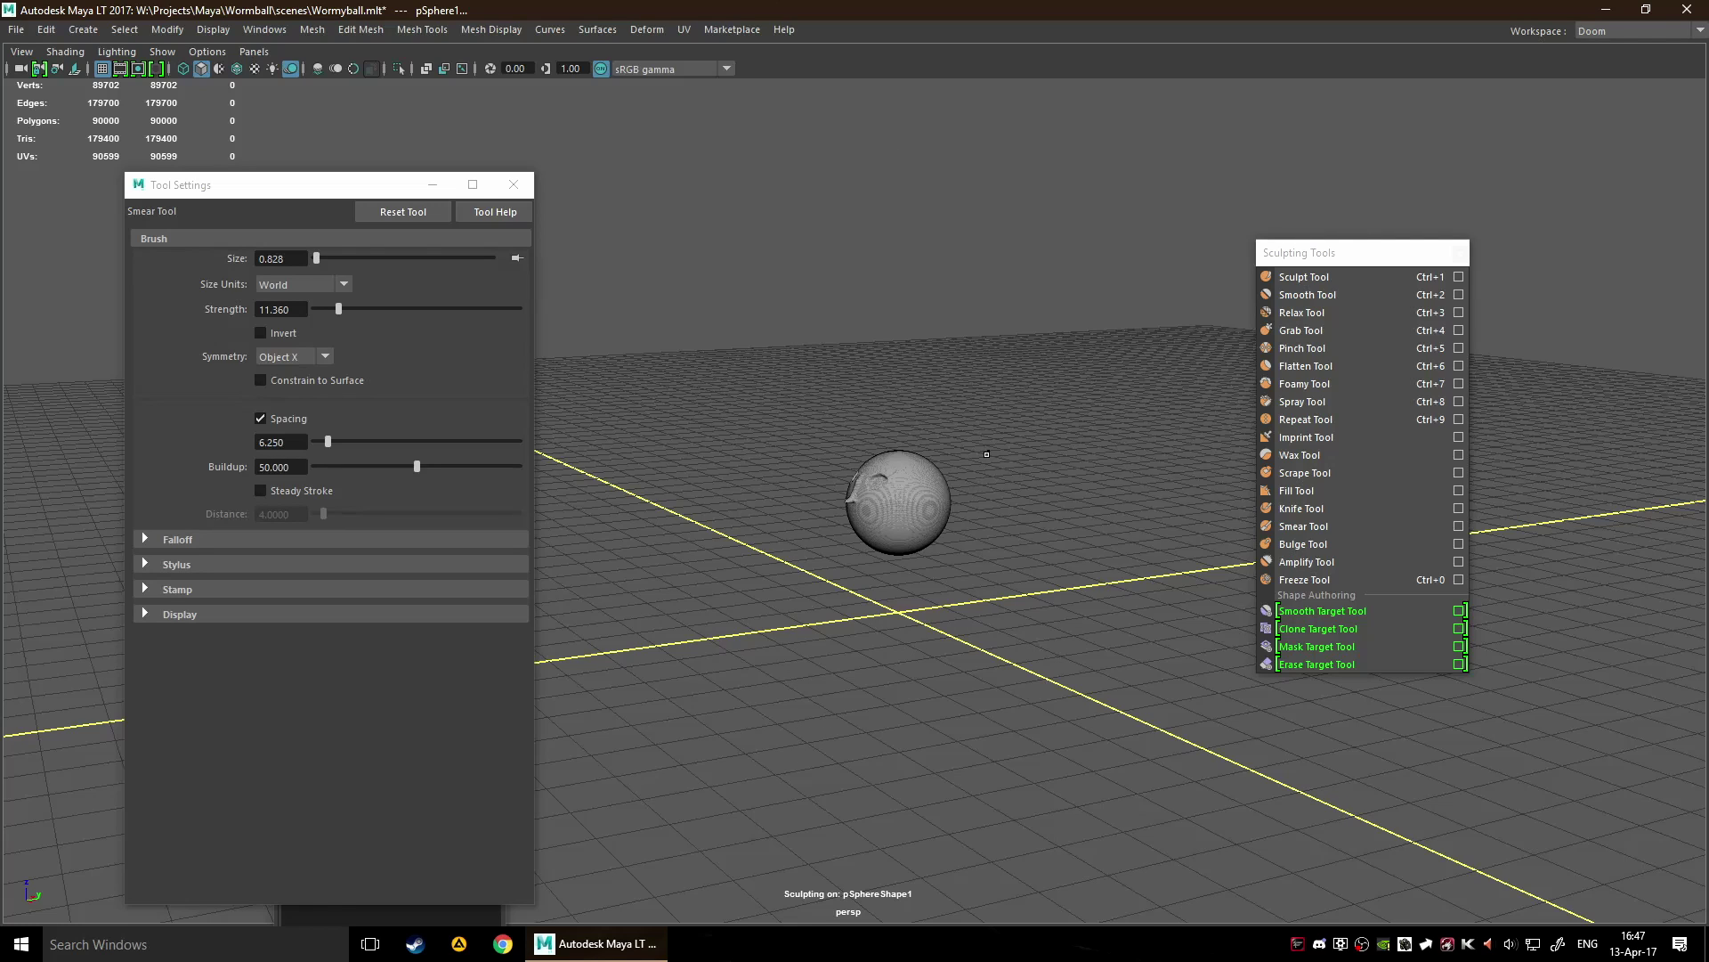
Try smearing the sides of the sphere outward and downward with the large brush, undoing the strokes.
{"action": "scroll", "coordinate": [986, 454], "scroll_direction": "up", "scroll_amount": 3}
{"action": "left_click_drag", "start_coordinate": [925, 499], "coordinate": [713, 739]}
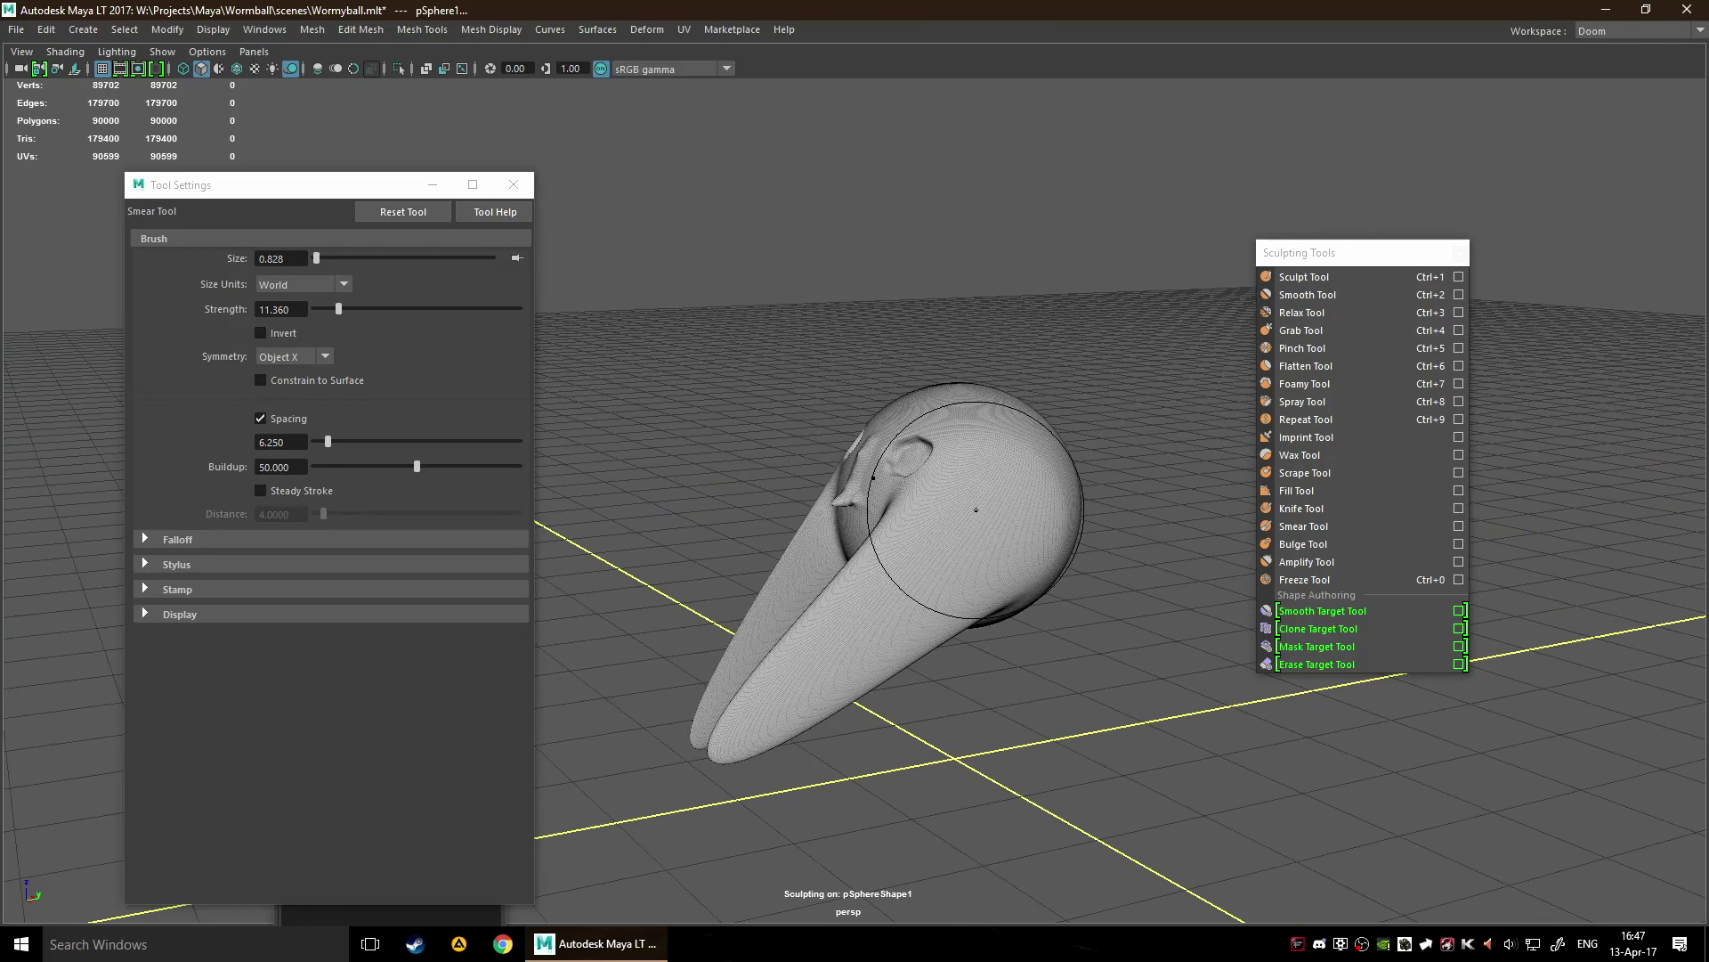
{"action": "key", "text": "ctrl+z"}
{"action": "key", "text": "ctrl+z"}
{"action": "key", "text": "ctrl+z"}
{"action": "key", "text": "ctrl+z"}
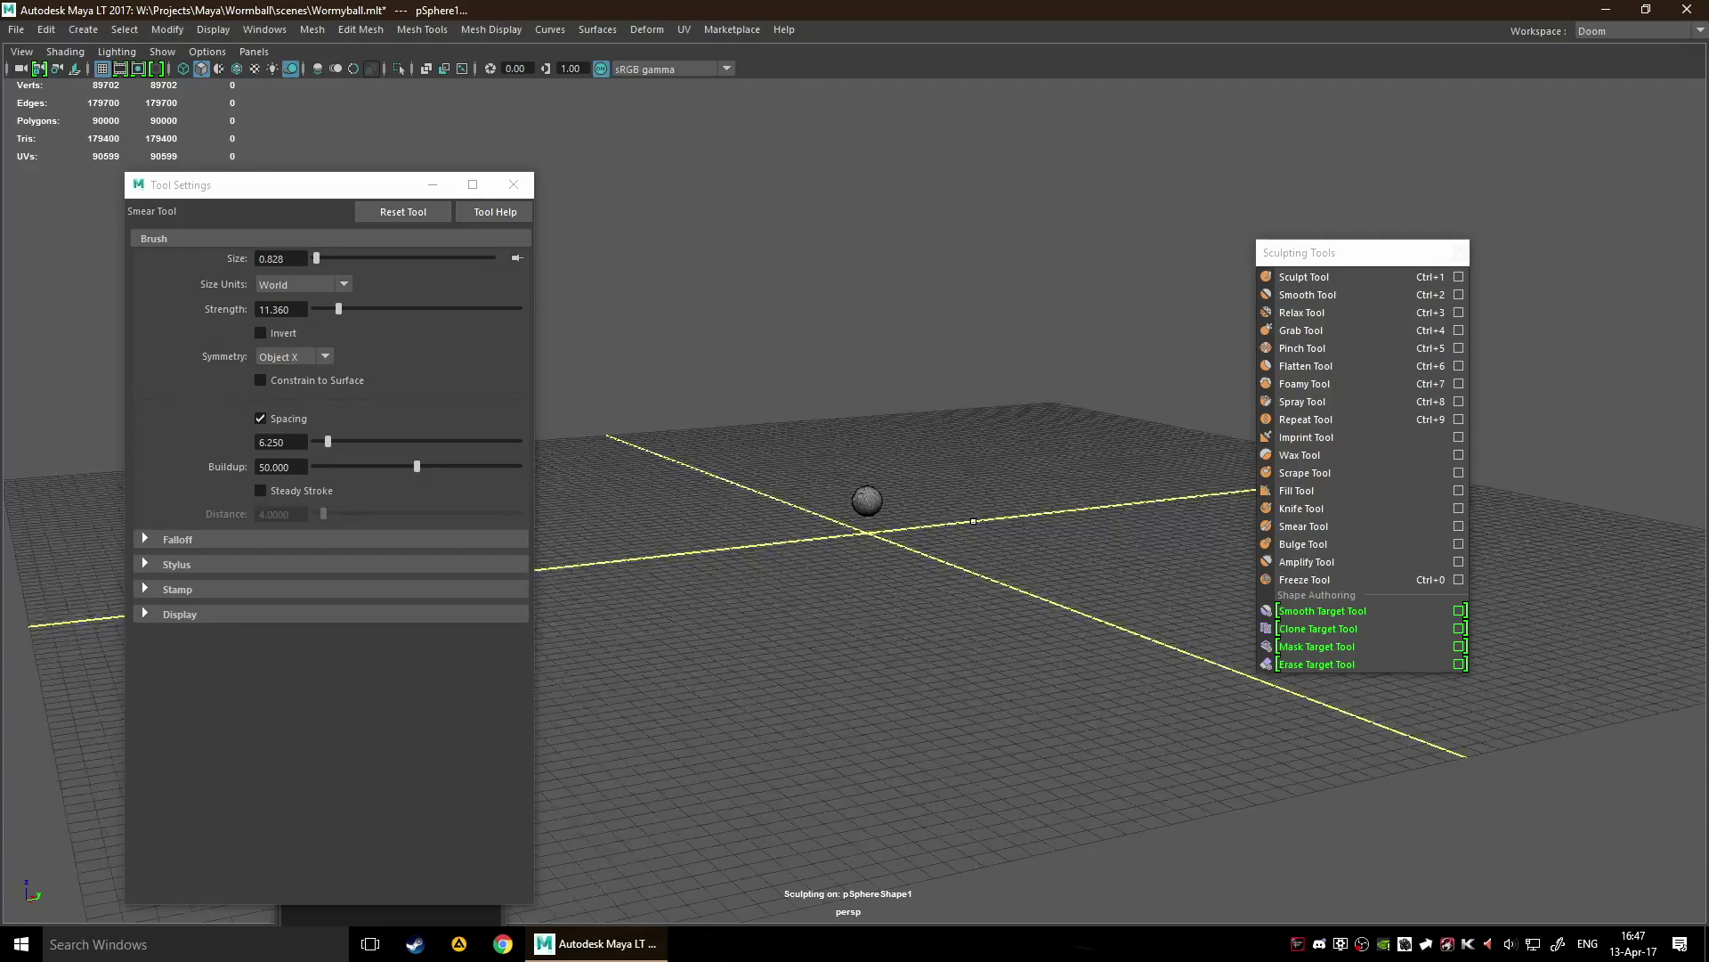
{"action": "key", "text": "ctrl+z"}
{"action": "key", "text": "ctrl+z"}
{"action": "key", "text": "ctrl+z"}
{"action": "key", "text": "ctrl+z"}
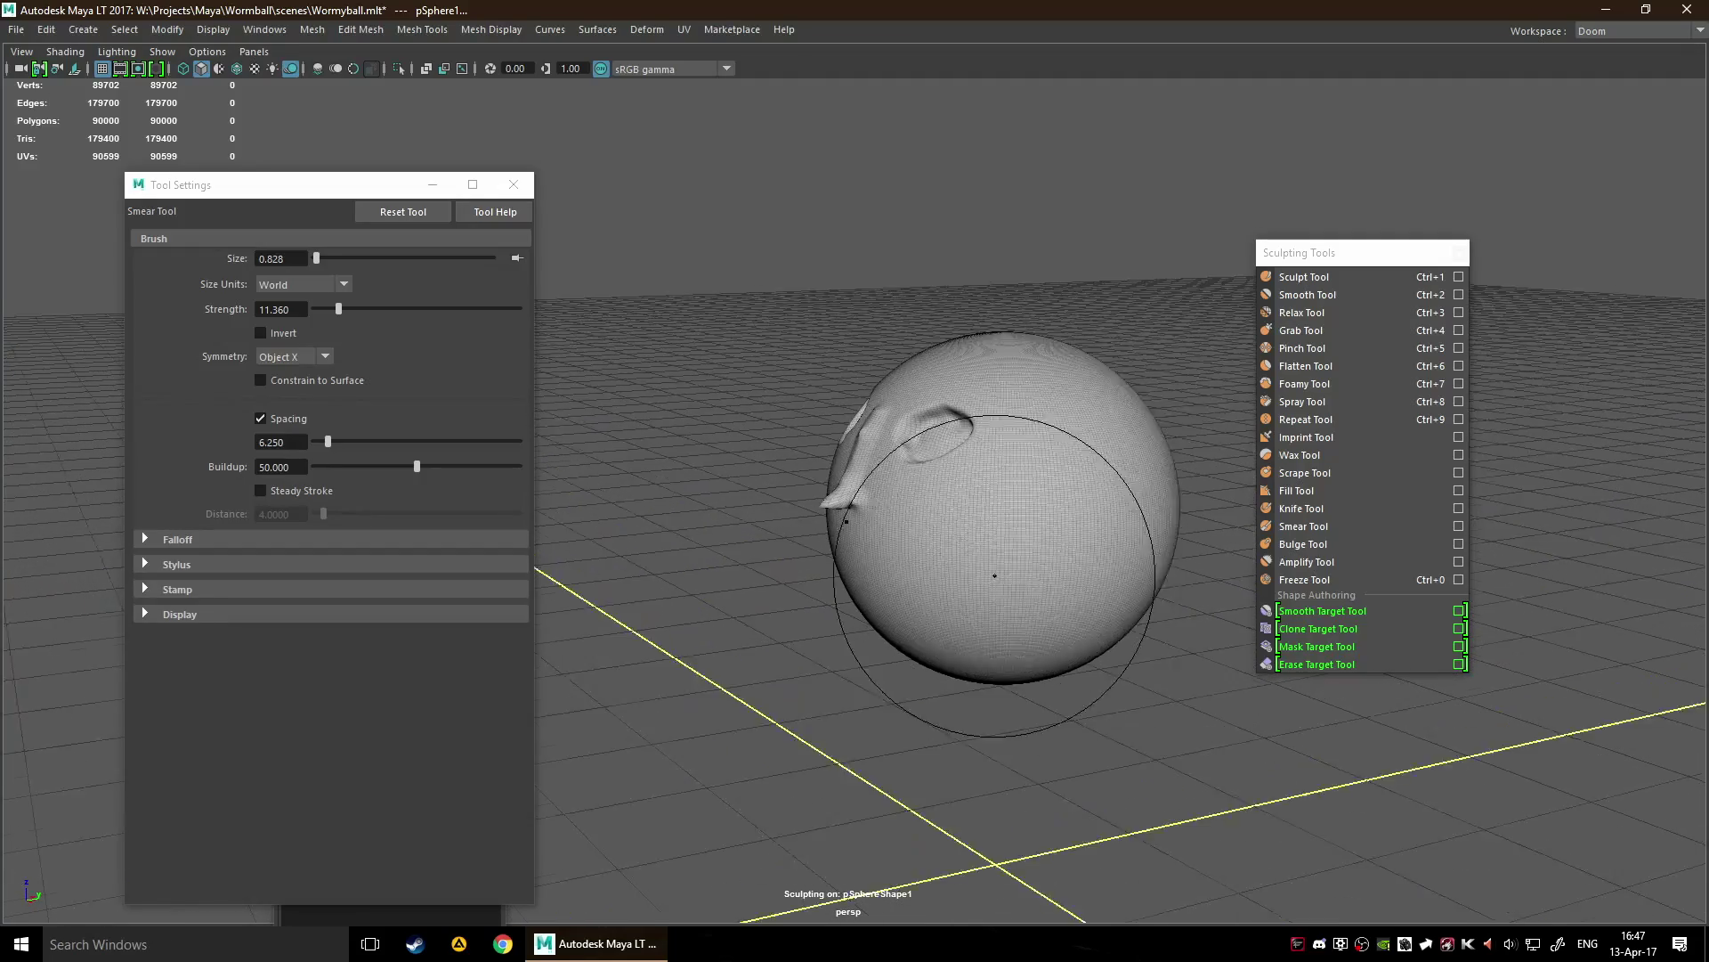
Try a smear stroke below the eye socket, undo it, and reduce the Smear brush size to 0.090.
{"action": "scroll", "coordinate": [994, 570], "scroll_direction": "up", "scroll_amount": 4}
{"action": "left_click_drag", "start_coordinate": [940, 495], "coordinate": [1049, 521], "text": "alt"}
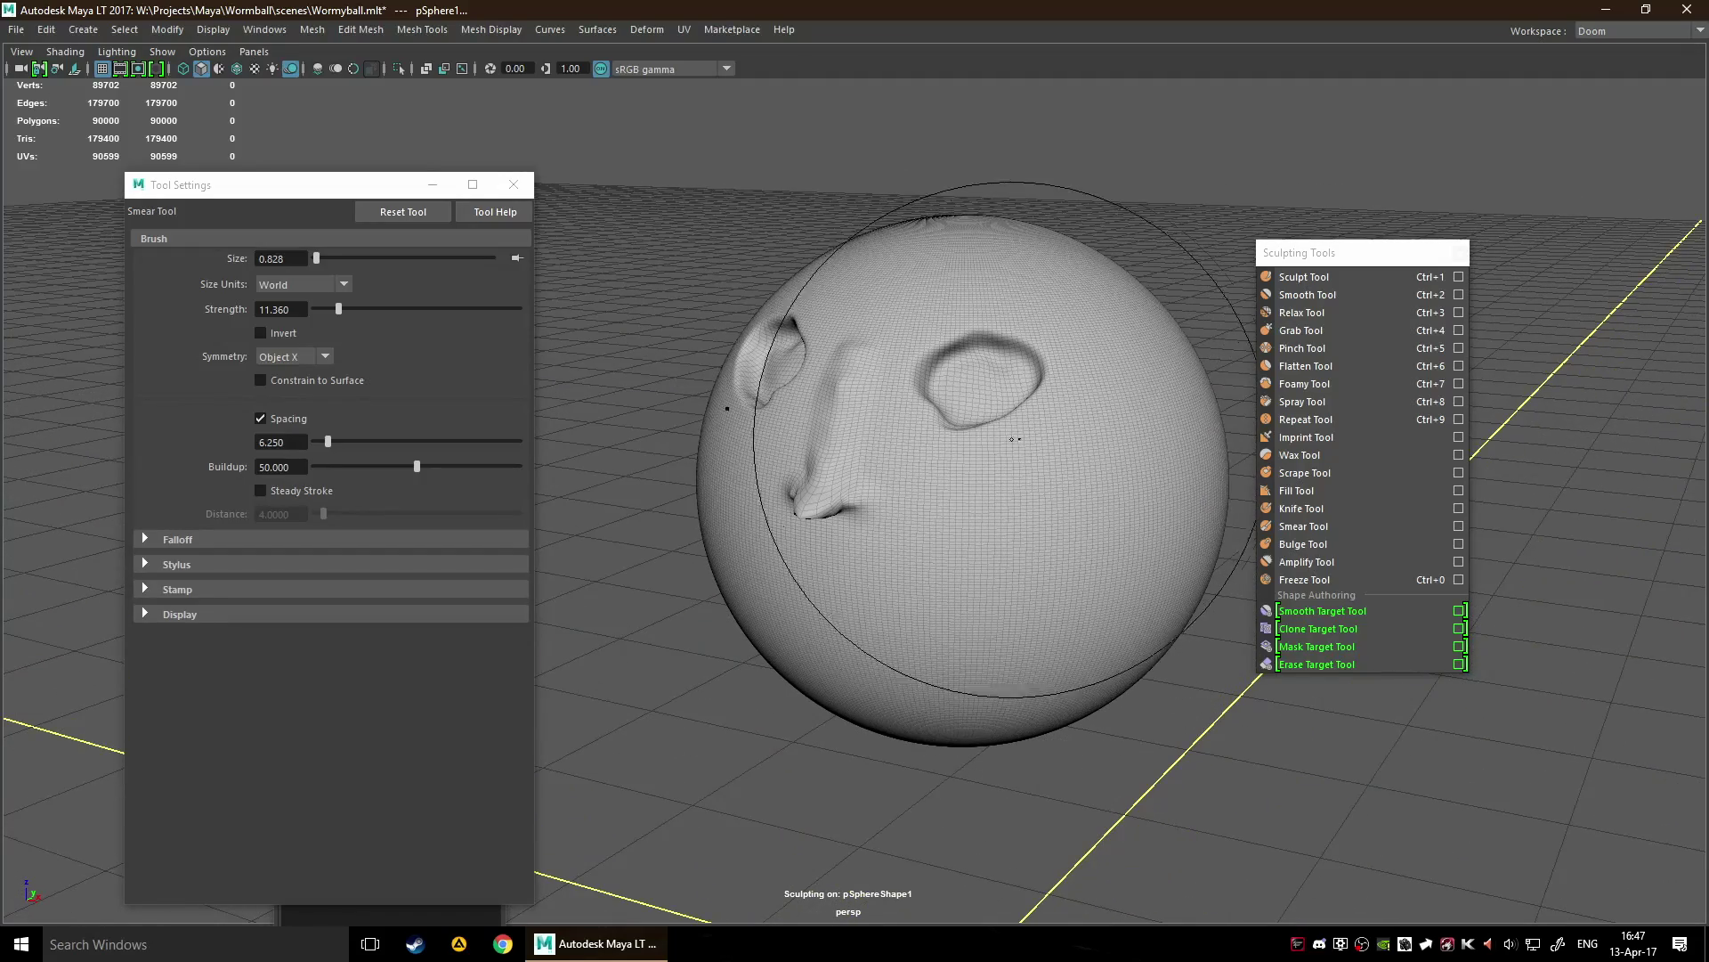
{"action": "left_click_drag", "start_coordinate": [1015, 439], "coordinate": [926, 518]}
{"action": "key", "text": "ctrl+z"}
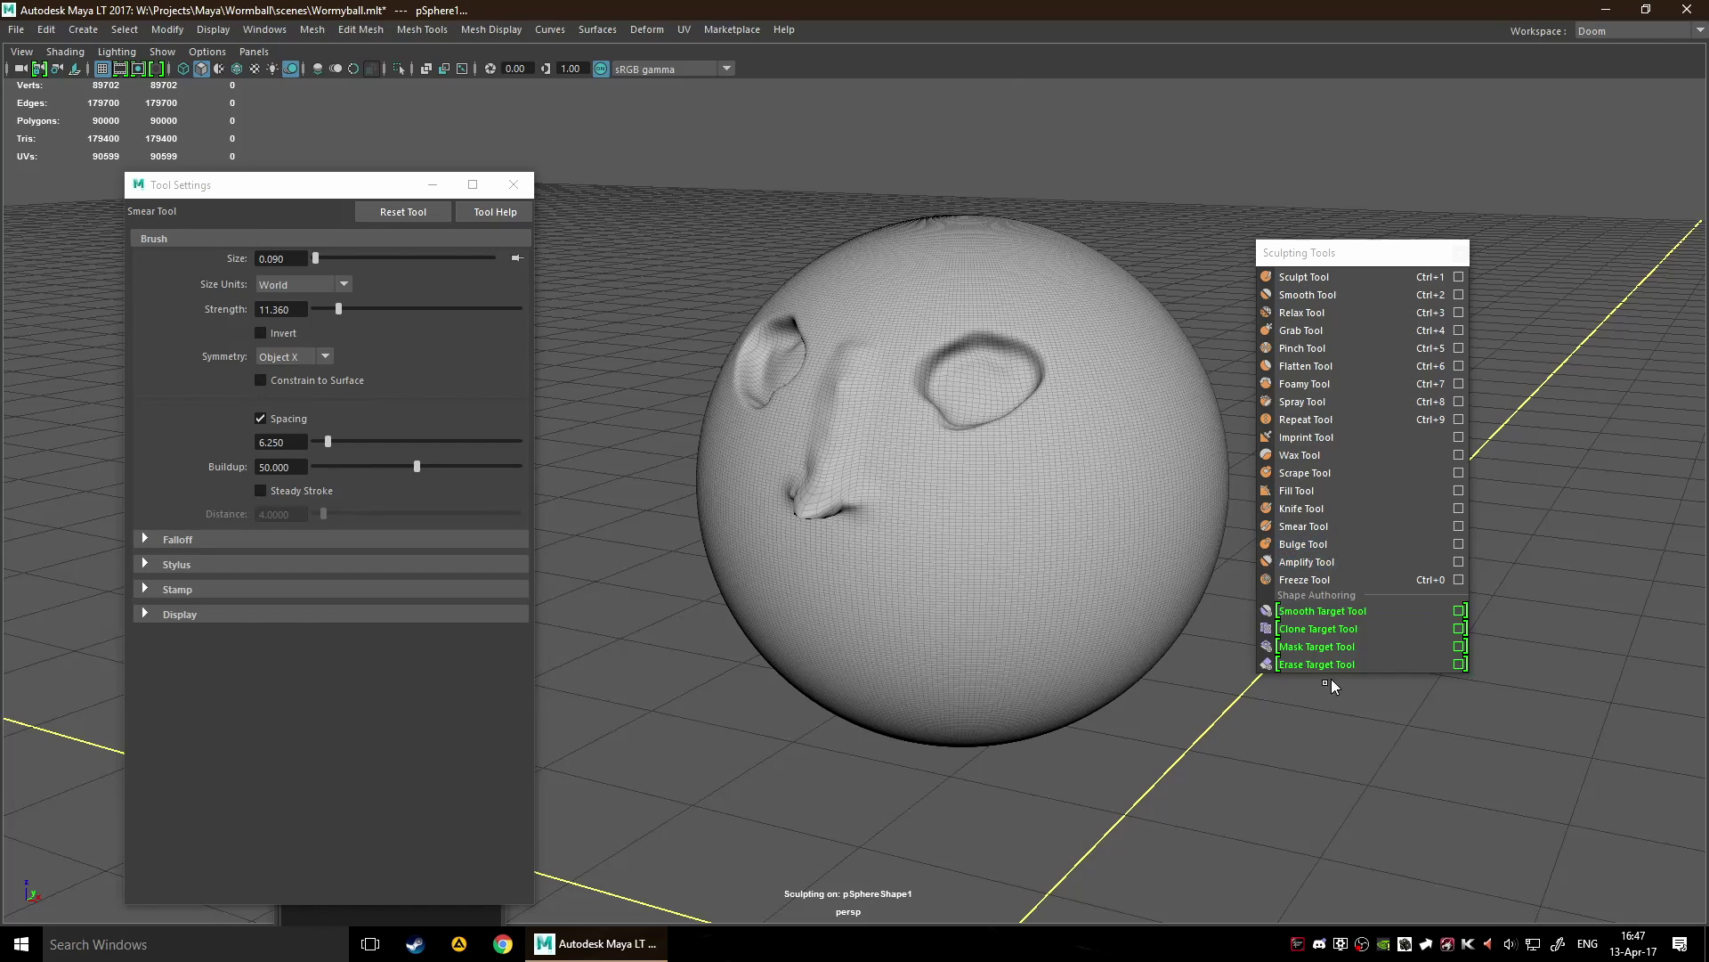
Switch to the Freeze tool and try masking strokes on the eye socket's upper rim and interior, undoing them.
{"action": "left_click", "coordinate": [1341, 580]}
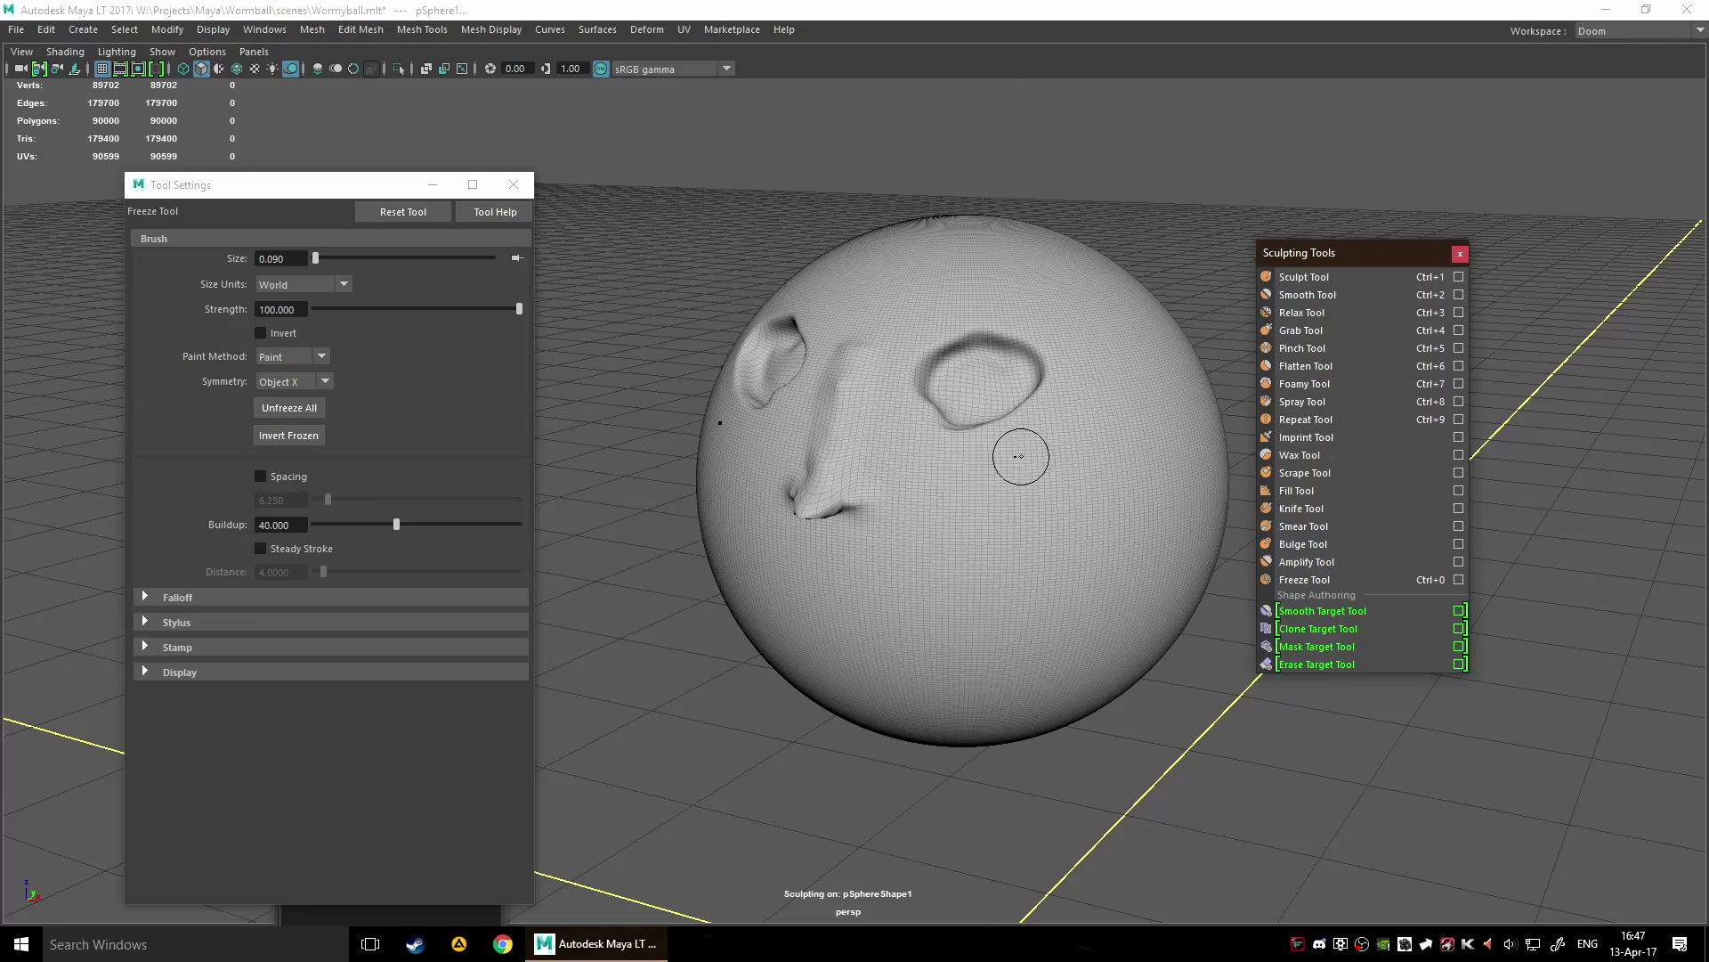
{"action": "middle_click_drag", "start_coordinate": [1007, 374], "coordinate": [977, 538], "text": "alt"}
{"action": "scroll", "coordinate": [996, 543], "scroll_direction": "up", "scroll_amount": 3}
{"action": "mouse_move", "coordinate": [996, 481]}
{"action": "left_mouse_down", "text": "alt"}
{"action": "mouse_move", "coordinate": [996, 542]}
{"action": "mouse_move", "coordinate": [953, 450]}
{"action": "mouse_move", "coordinate": [1015, 392]}
{"action": "mouse_move", "coordinate": [1108, 437]}
{"action": "left_mouse_up", "text": "alt"}
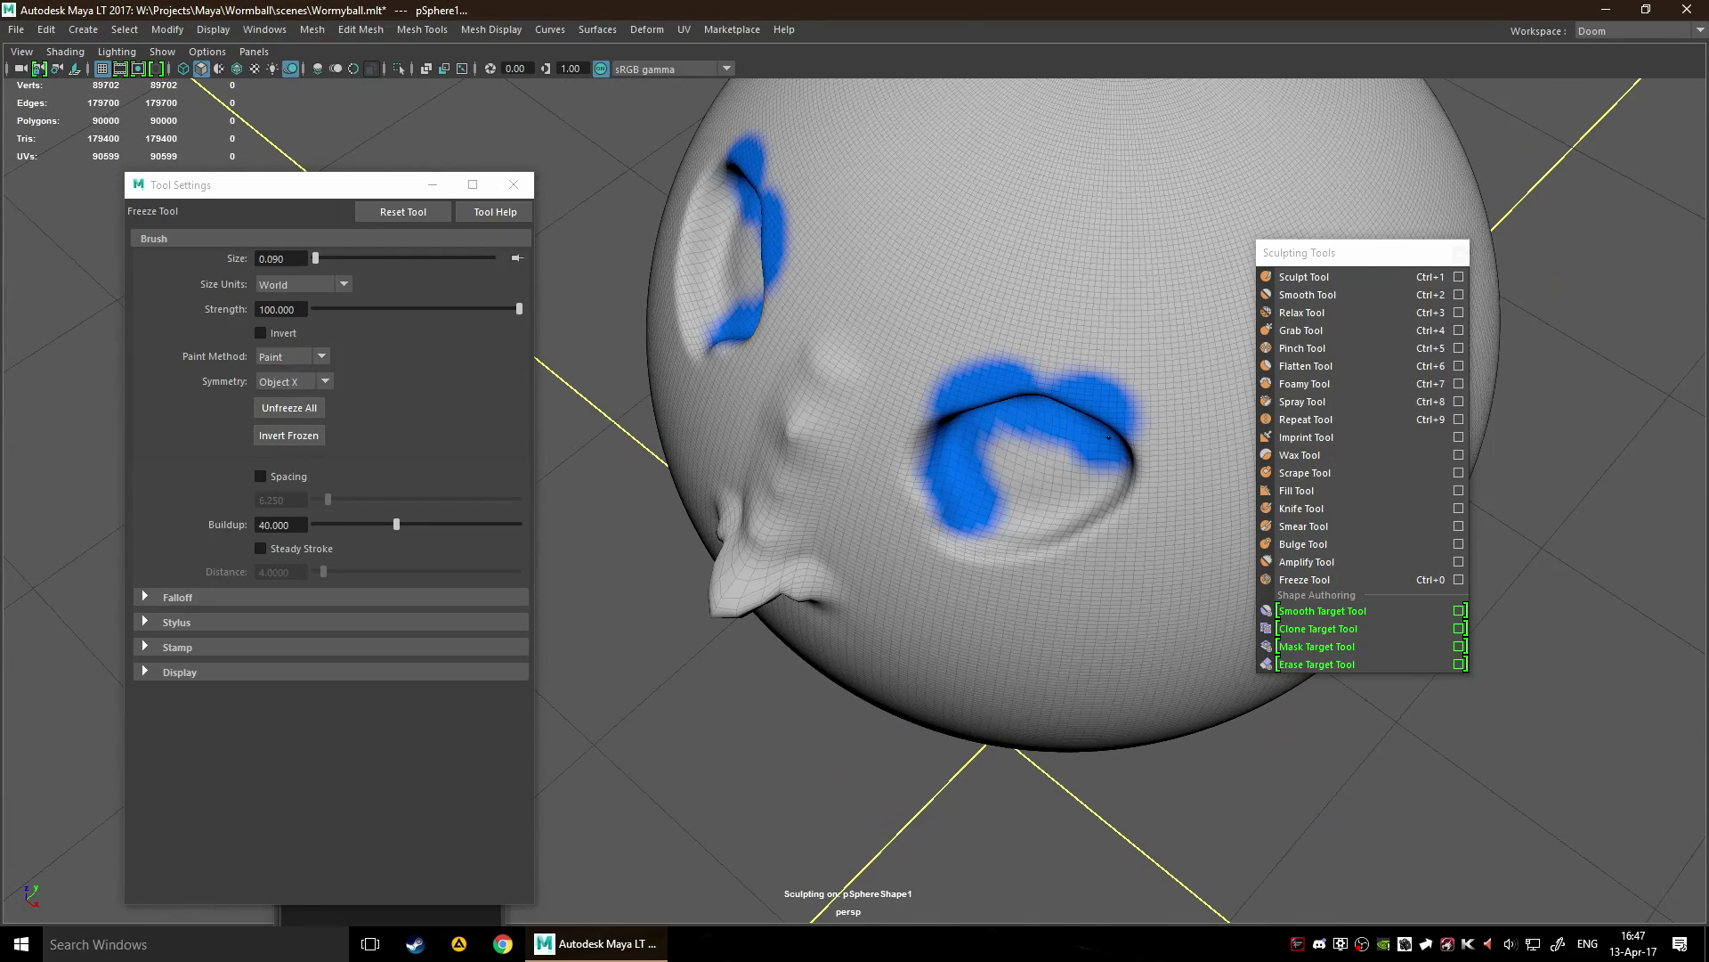
{"action": "key", "text": "ctrl+z"}
{"action": "left_click", "coordinate": [1060, 450]}
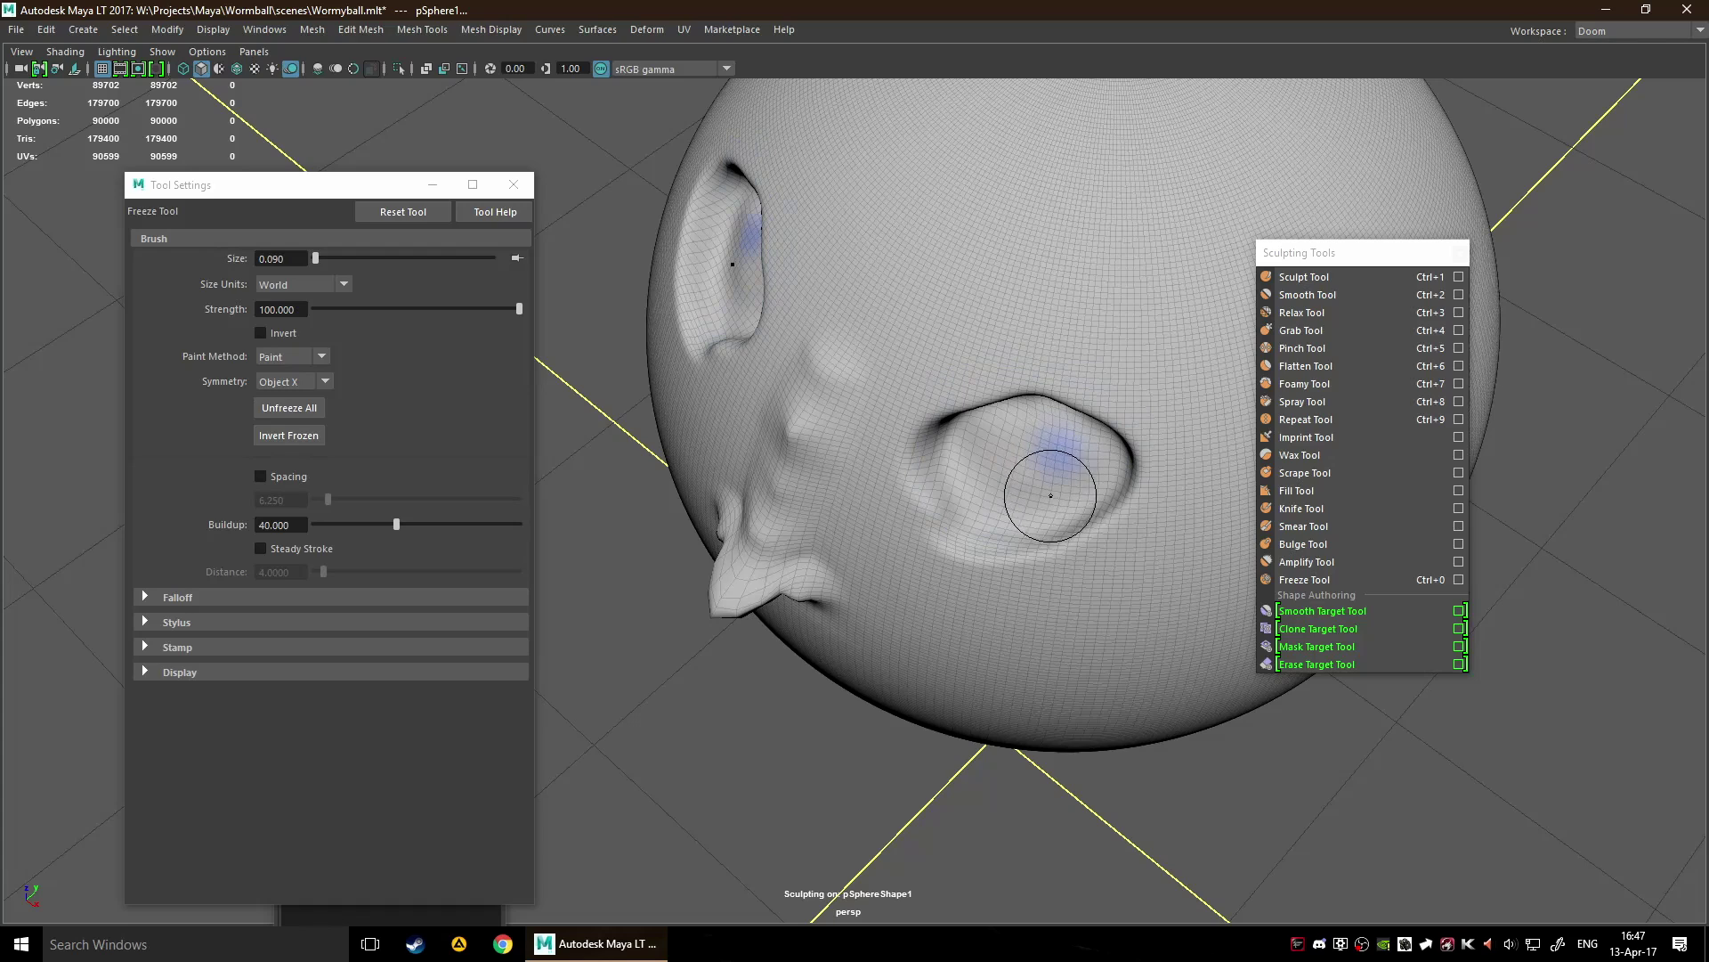
{"action": "key", "text": "ctrl+z"}
Freeze both complete eye sockets and their surrounding rims using the 0.090 brush at strength 100.
{"action": "left_click_drag", "start_coordinate": [1030, 489], "coordinate": [1024, 445], "text": "alt"}
{"action": "scroll", "coordinate": [1024, 440], "scroll_direction": "up", "scroll_amount": 4}
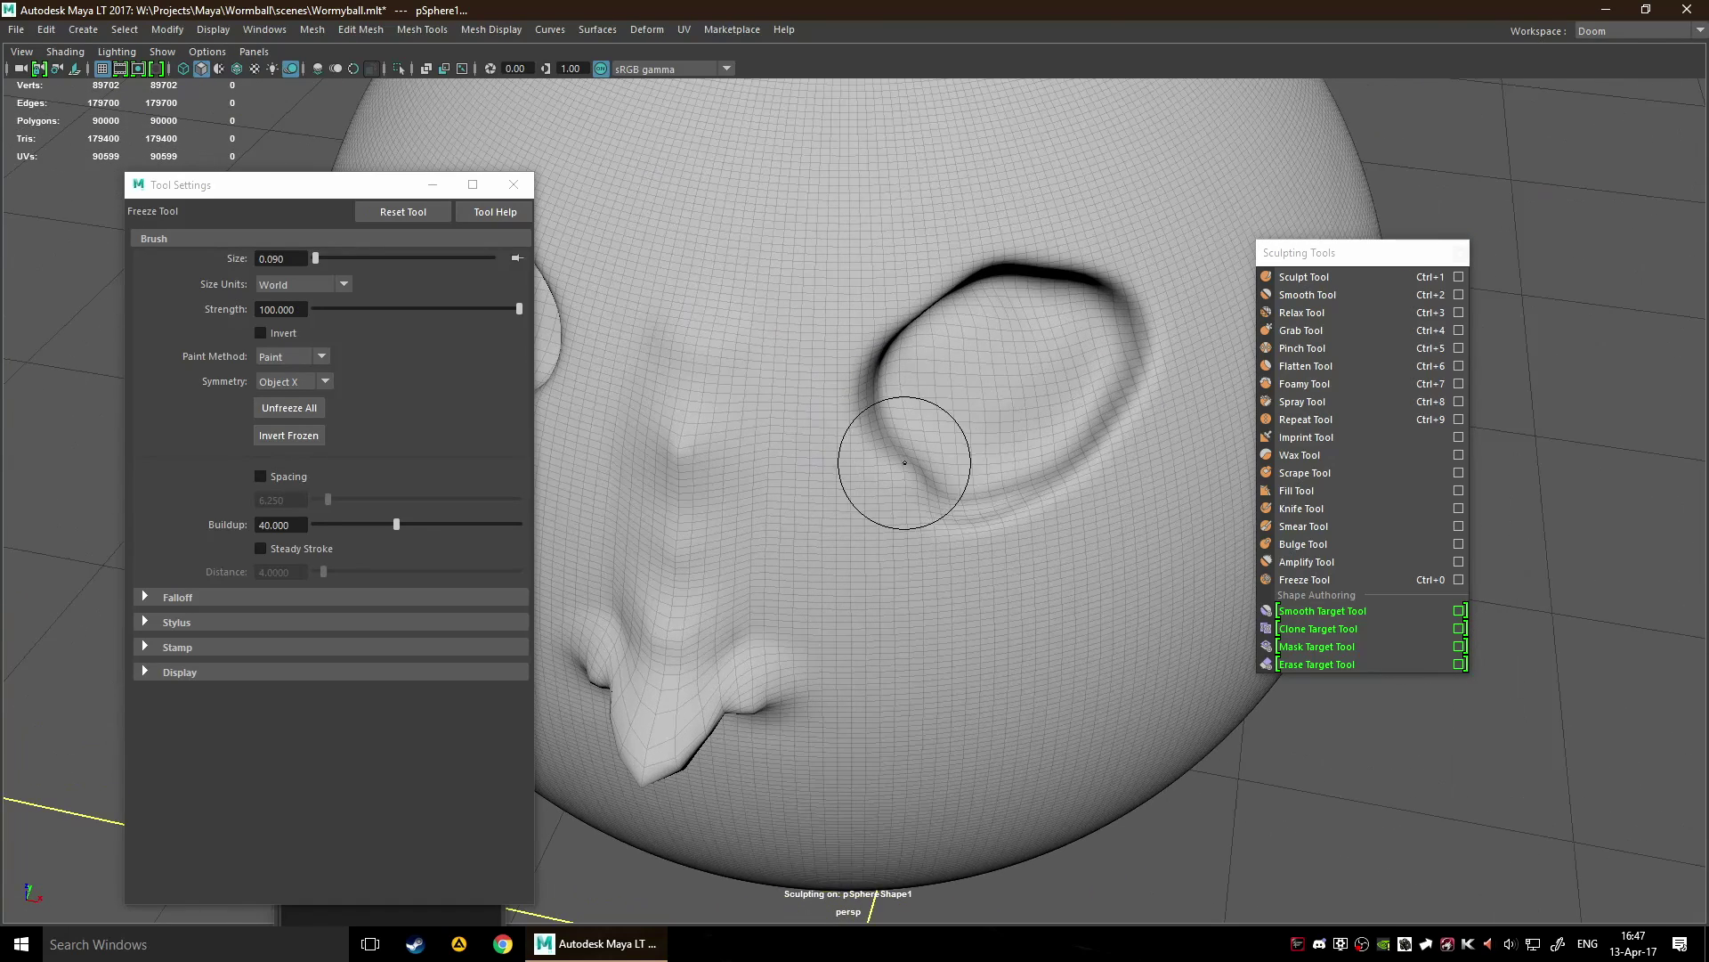
{"action": "mouse_move", "coordinate": [911, 431]}
{"action": "left_mouse_down"}
{"action": "mouse_move", "coordinate": [970, 320]}
{"action": "mouse_move", "coordinate": [1055, 298]}
{"action": "mouse_move", "coordinate": [1106, 372]}
{"action": "mouse_move", "coordinate": [962, 499]}
{"action": "mouse_move", "coordinate": [975, 400]}
{"action": "mouse_move", "coordinate": [1002, 369]}
{"action": "mouse_move", "coordinate": [890, 443]}
{"action": "mouse_move", "coordinate": [979, 222]}
{"action": "mouse_move", "coordinate": [1175, 374]}
{"action": "mouse_move", "coordinate": [1015, 543]}
{"action": "mouse_move", "coordinate": [868, 345]}
{"action": "left_mouse_up"}
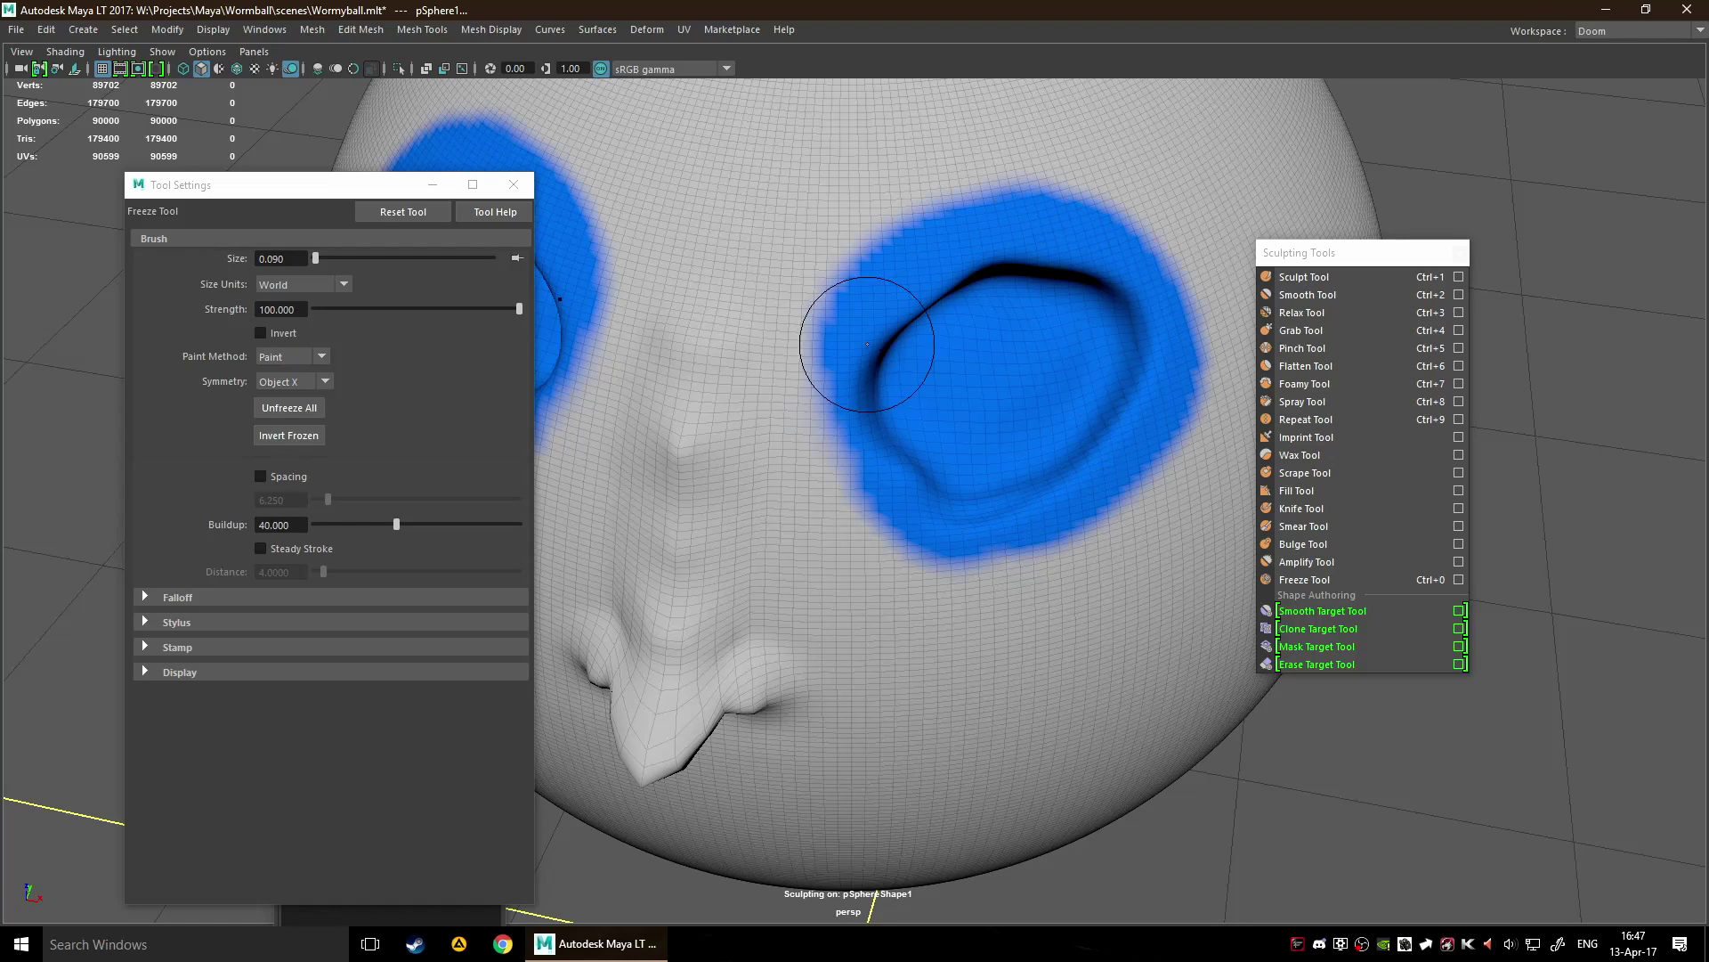
{"action": "scroll", "coordinate": [867, 344], "scroll_direction": "down", "scroll_amount": 5}
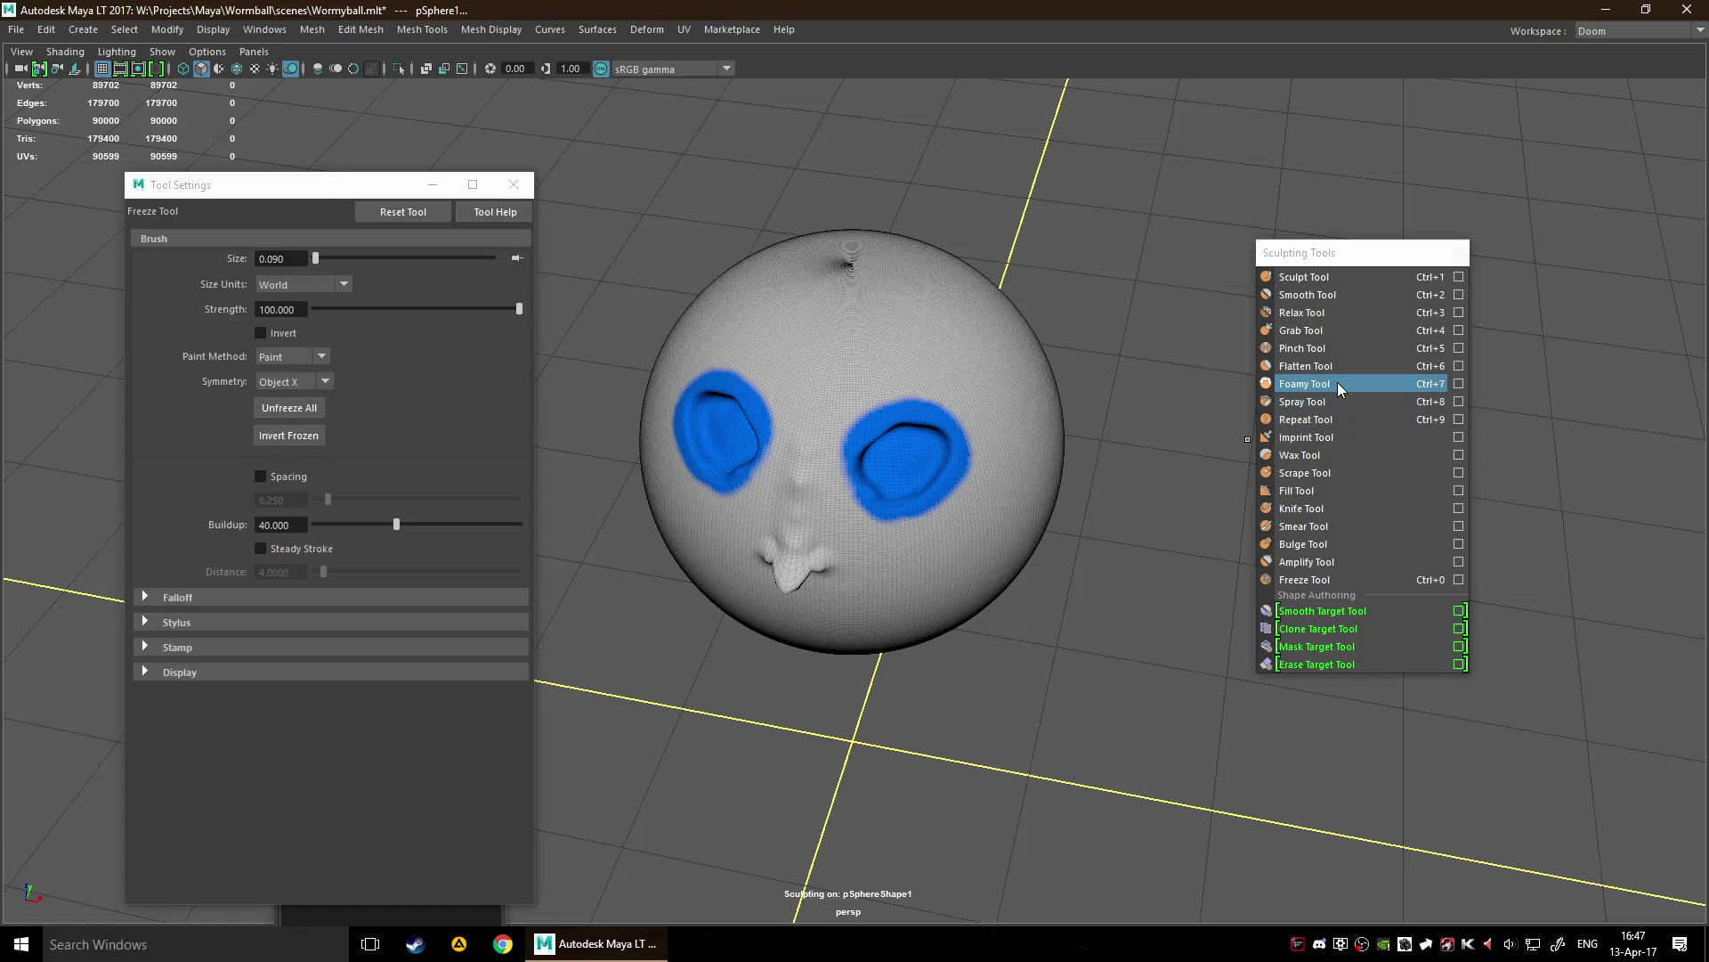
Switch to the Sculpt tool and try strokes below the eye socket at size 0.090 and strength 0.100, undoing them.
{"action": "left_click", "coordinate": [1337, 280]}
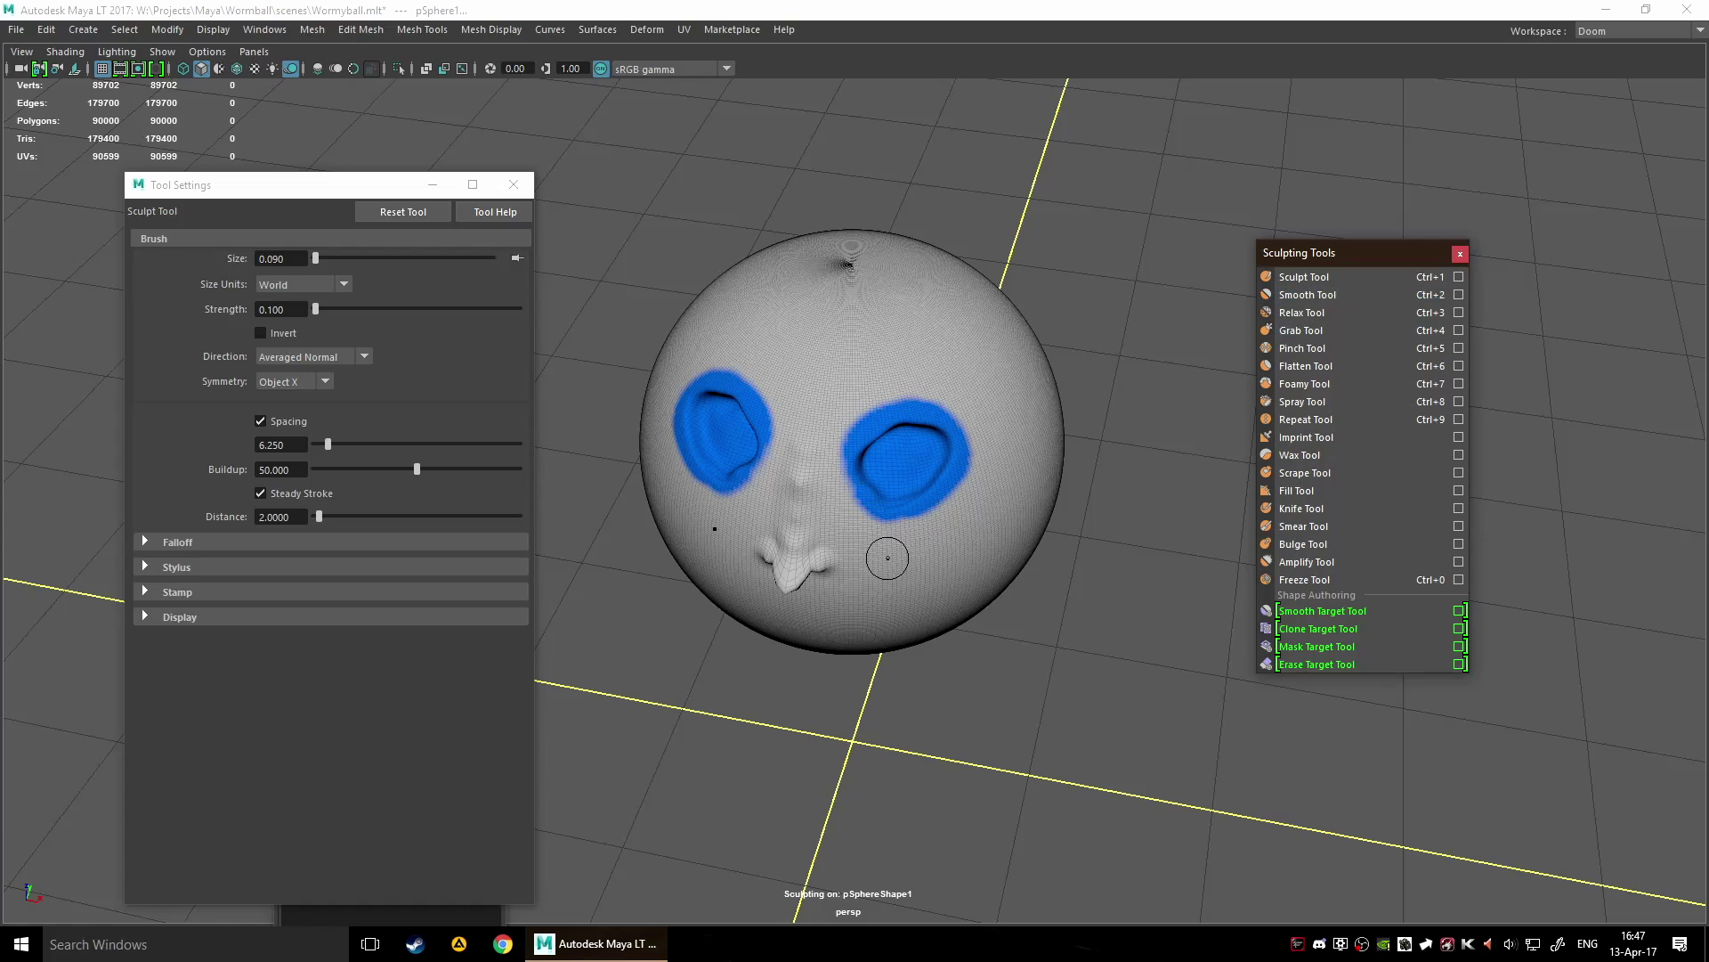
{"action": "left_click_drag", "start_coordinate": [888, 558], "coordinate": [950, 501]}
{"action": "key", "text": "ctrl+z"}
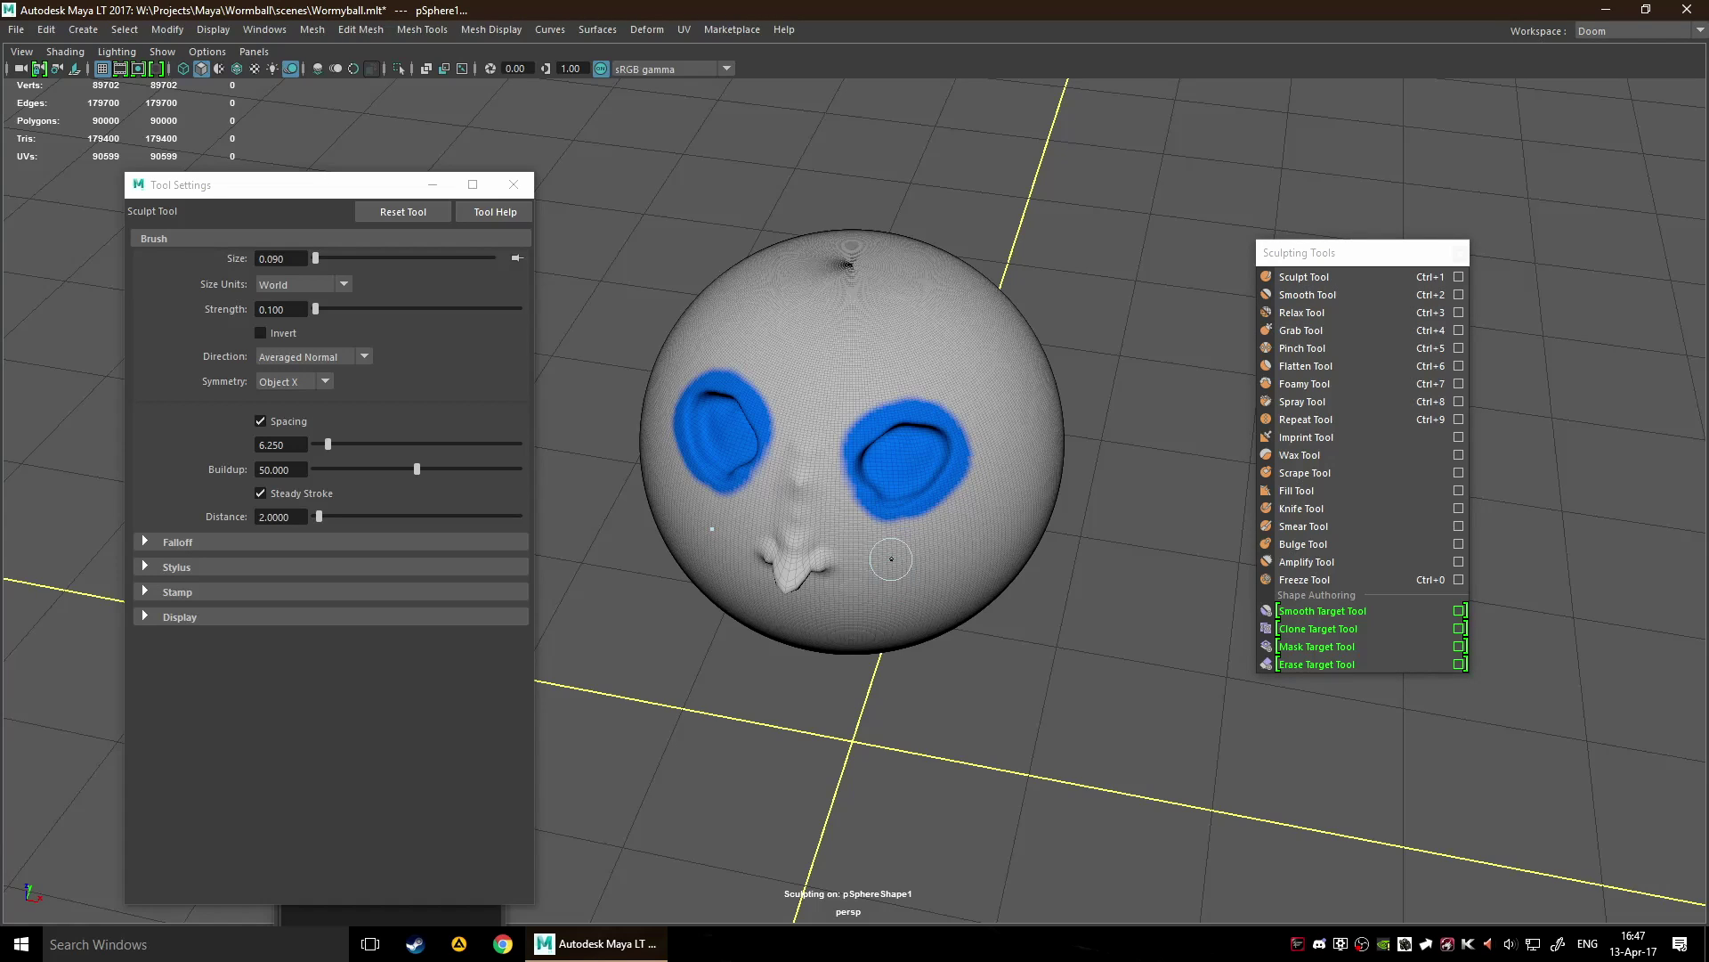
{"action": "left_click_drag", "start_coordinate": [988, 487], "coordinate": [963, 566], "text": "alt"}
{"action": "scroll", "coordinate": [881, 607], "scroll_direction": "up", "scroll_amount": 3}
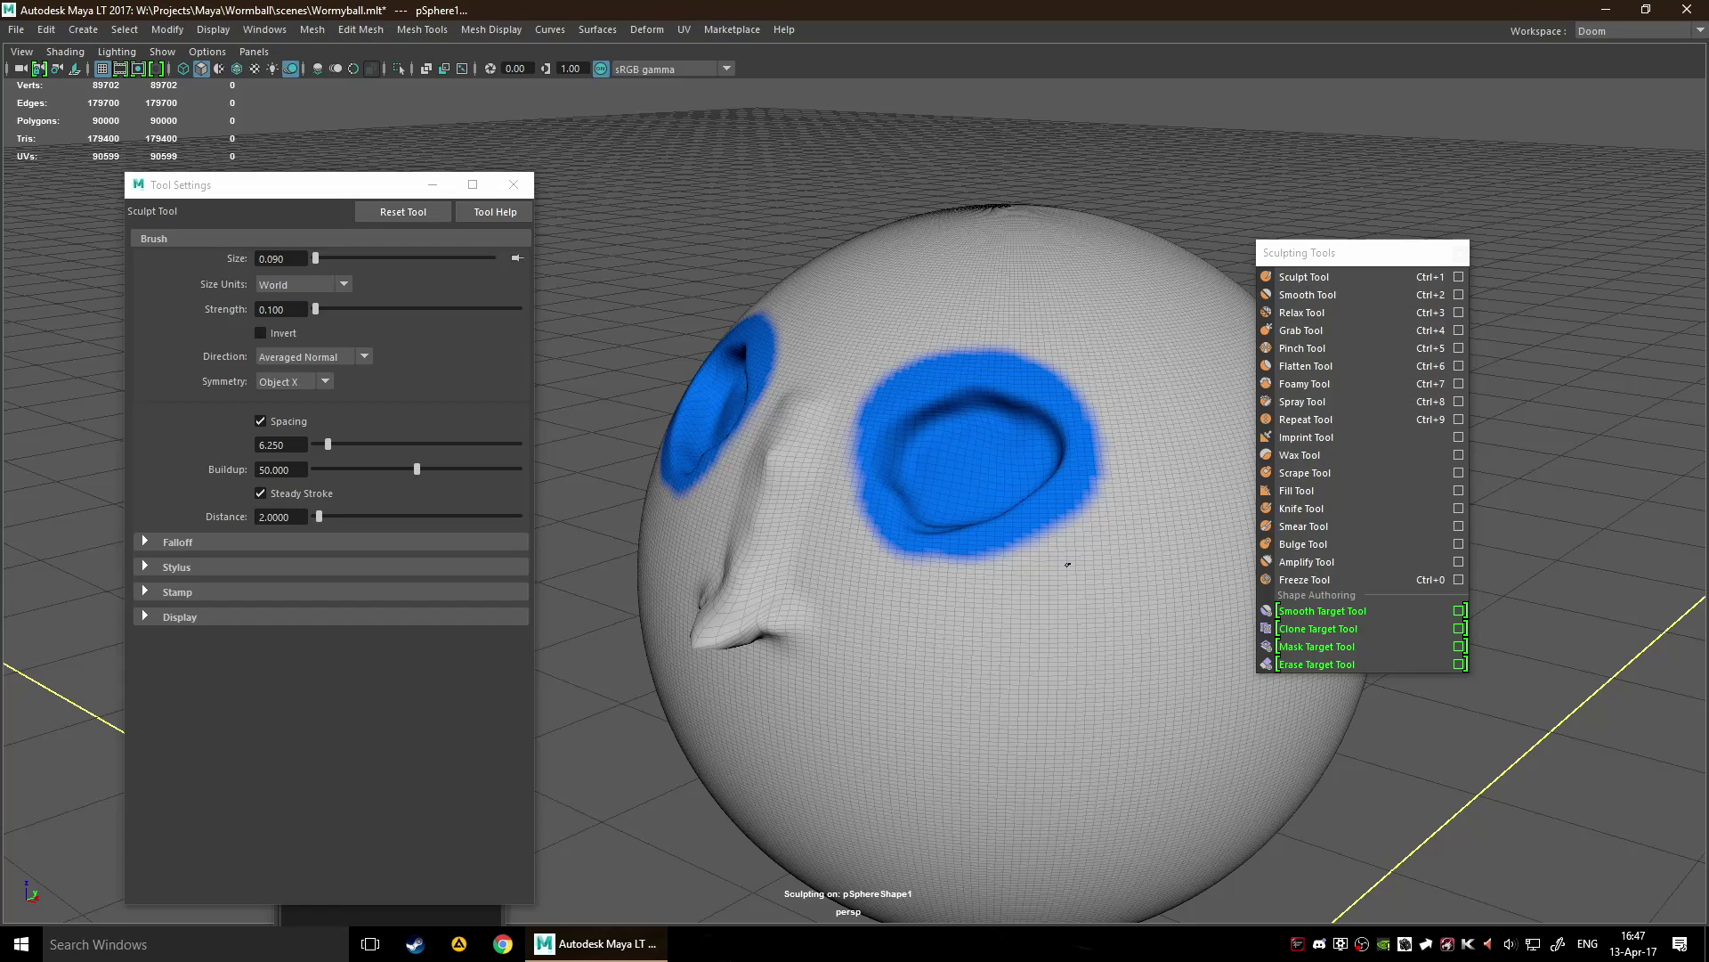
{"action": "mouse_move", "coordinate": [897, 618]}
{"action": "left_mouse_down"}
{"action": "mouse_move", "coordinate": [1060, 564]}
{"action": "mouse_move", "coordinate": [1089, 519]}
{"action": "left_mouse_up"}
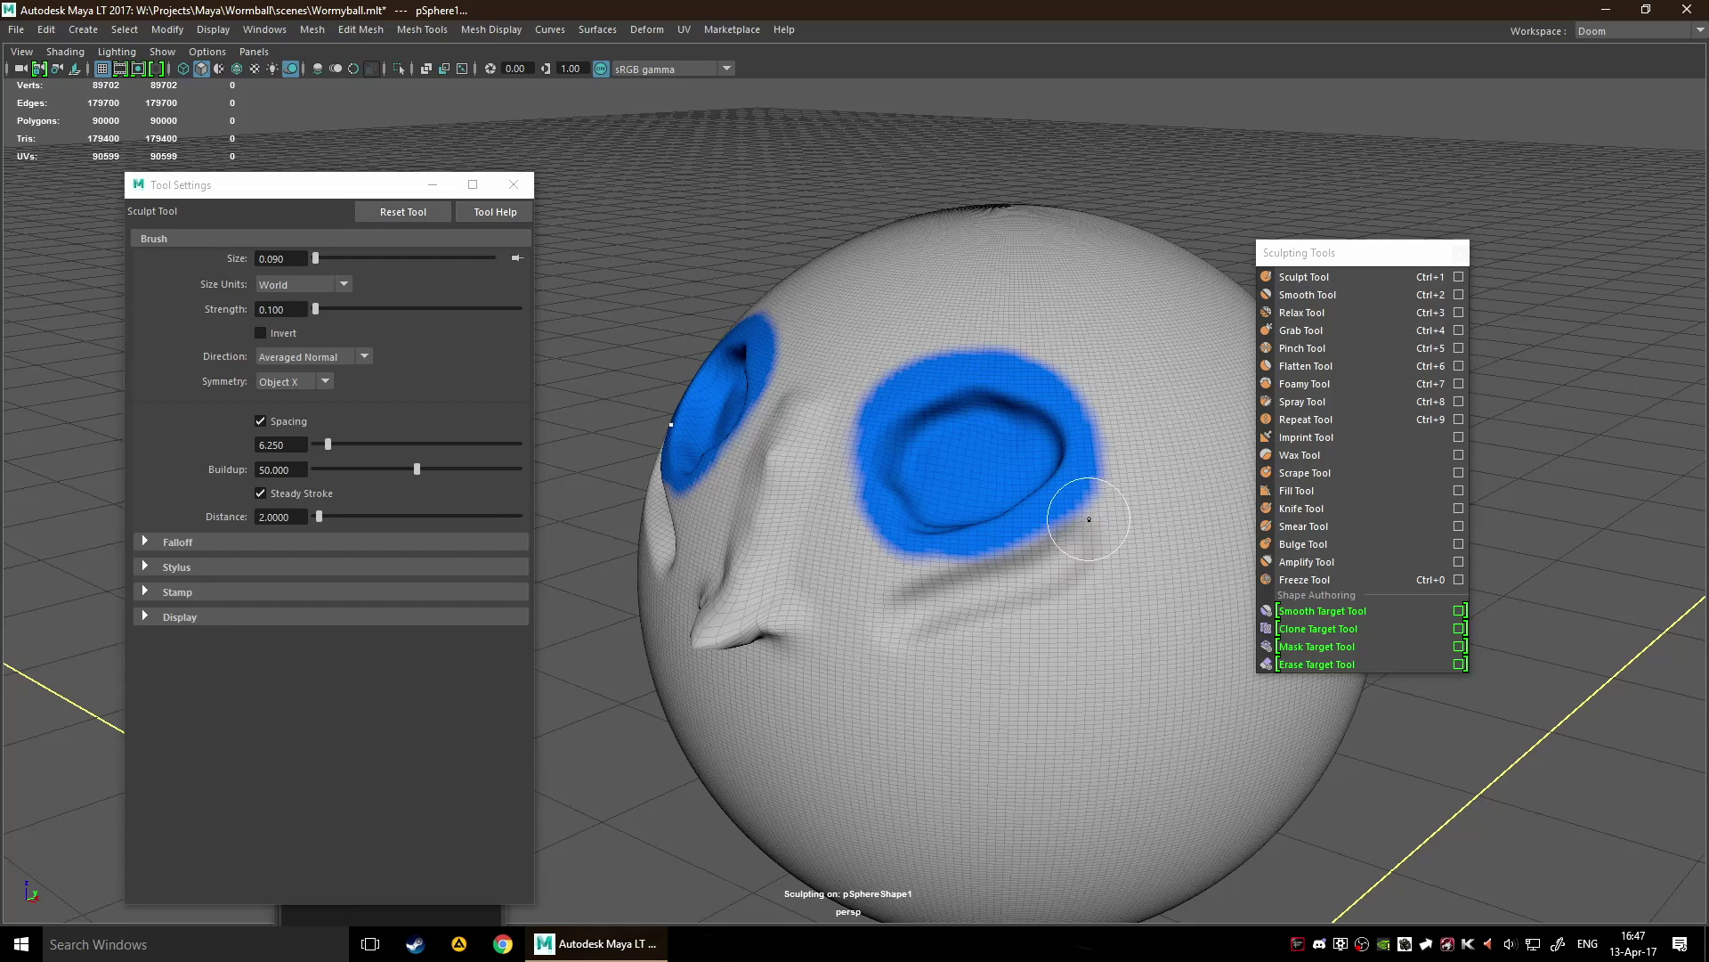
{"action": "key", "text": "ctrl+z"}
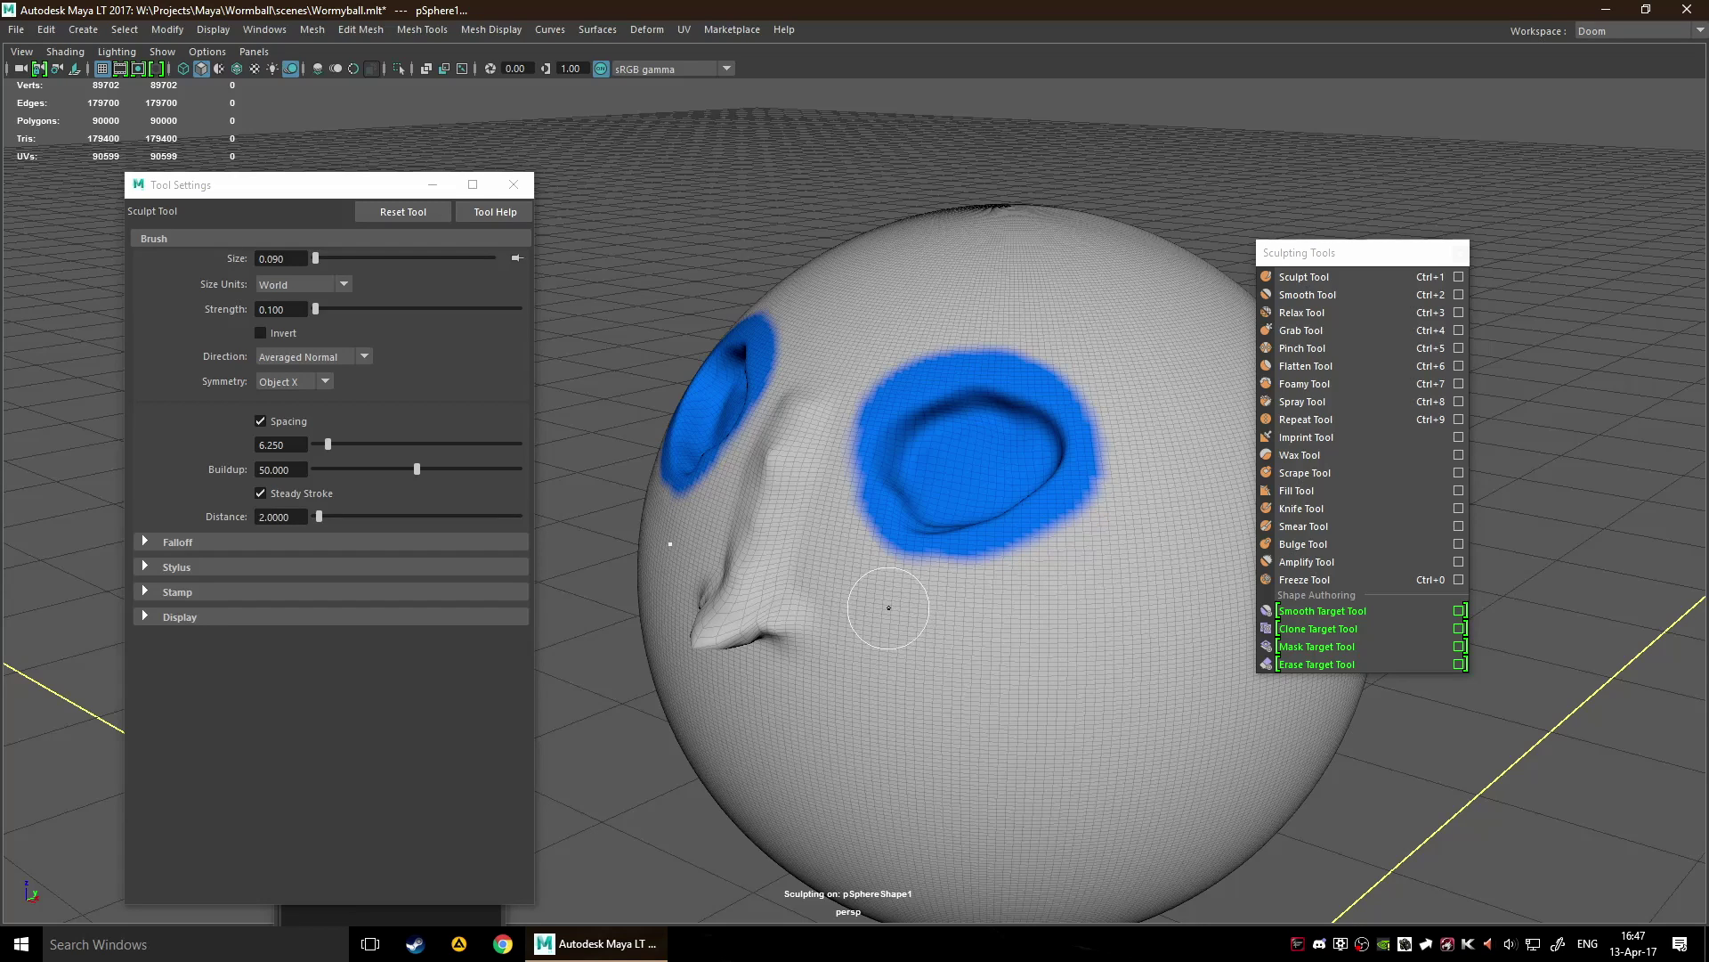
Enlarge the Sculpt brush to 0.310 and raise symmetric cheekbones beneath the frozen eye sockets.
{"action": "scroll", "coordinate": [904, 611], "scroll_direction": "down", "scroll_amount": 2}
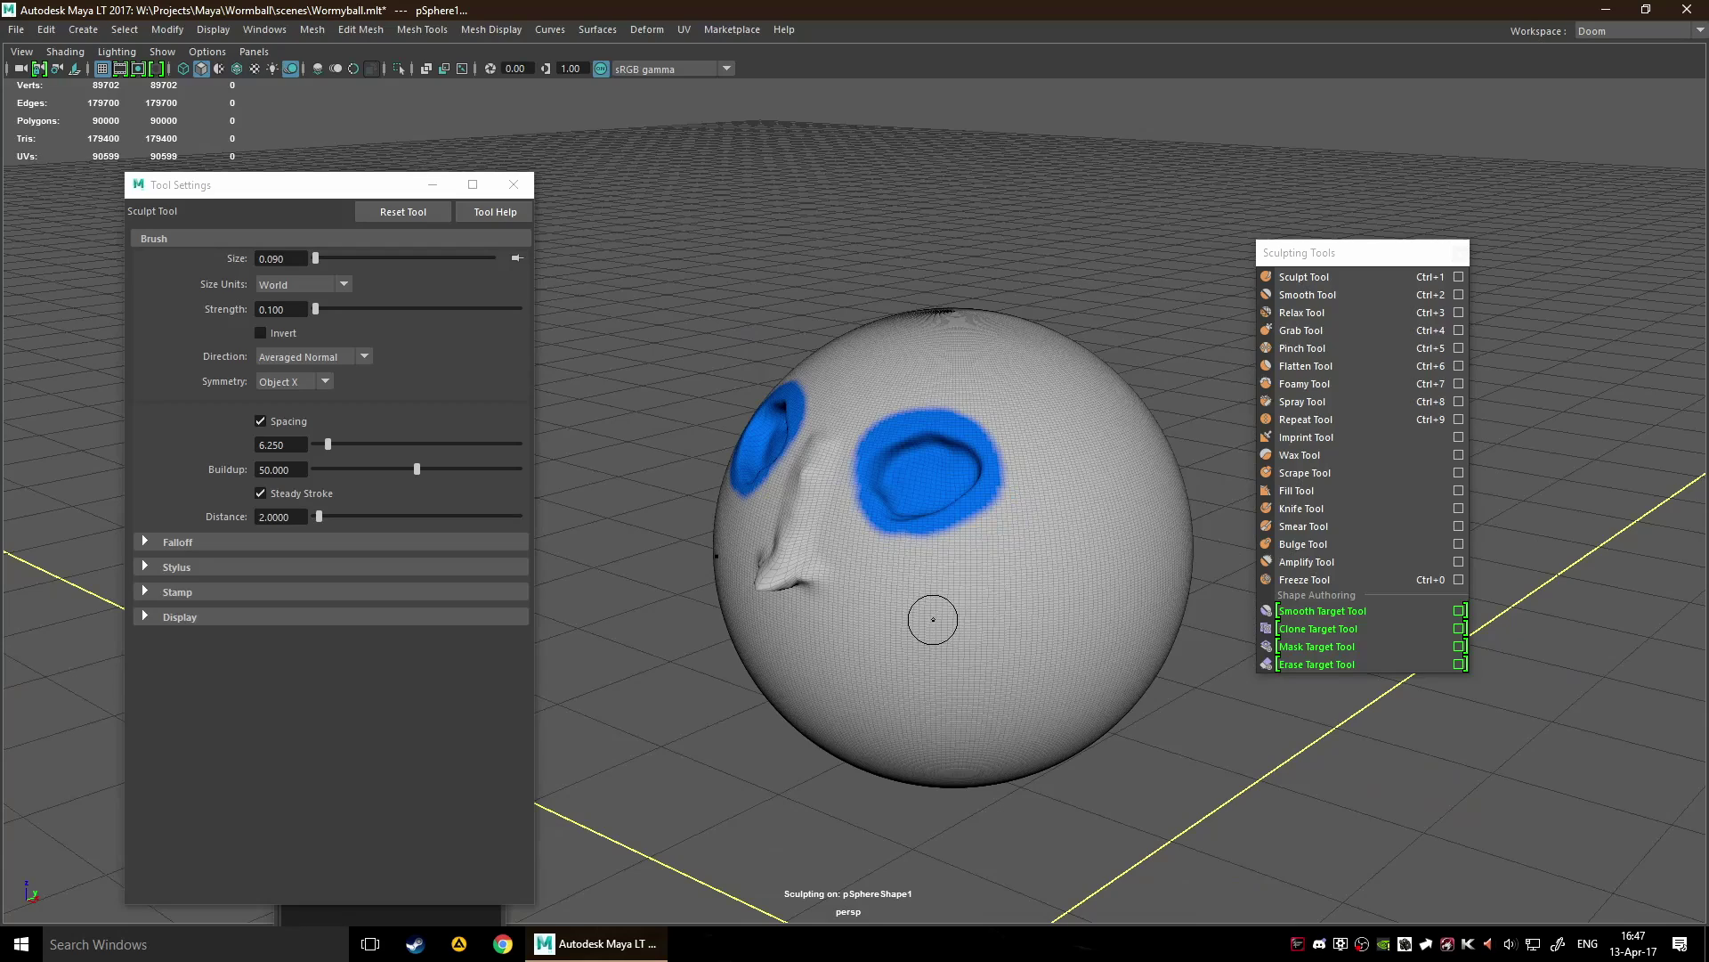
{"action": "key", "text": "b"}
{"action": "mouse_move", "coordinate": [937, 616]}
{"action": "left_mouse_down"}
{"action": "mouse_move", "coordinate": [998, 611]}
{"action": "mouse_move", "coordinate": [924, 623]}
{"action": "mouse_move", "coordinate": [1050, 538]}
{"action": "mouse_move", "coordinate": [881, 652]}
{"action": "mouse_move", "coordinate": [1060, 542]}
{"action": "mouse_move", "coordinate": [1022, 580]}
{"action": "mouse_move", "coordinate": [982, 563]}
{"action": "left_mouse_up"}
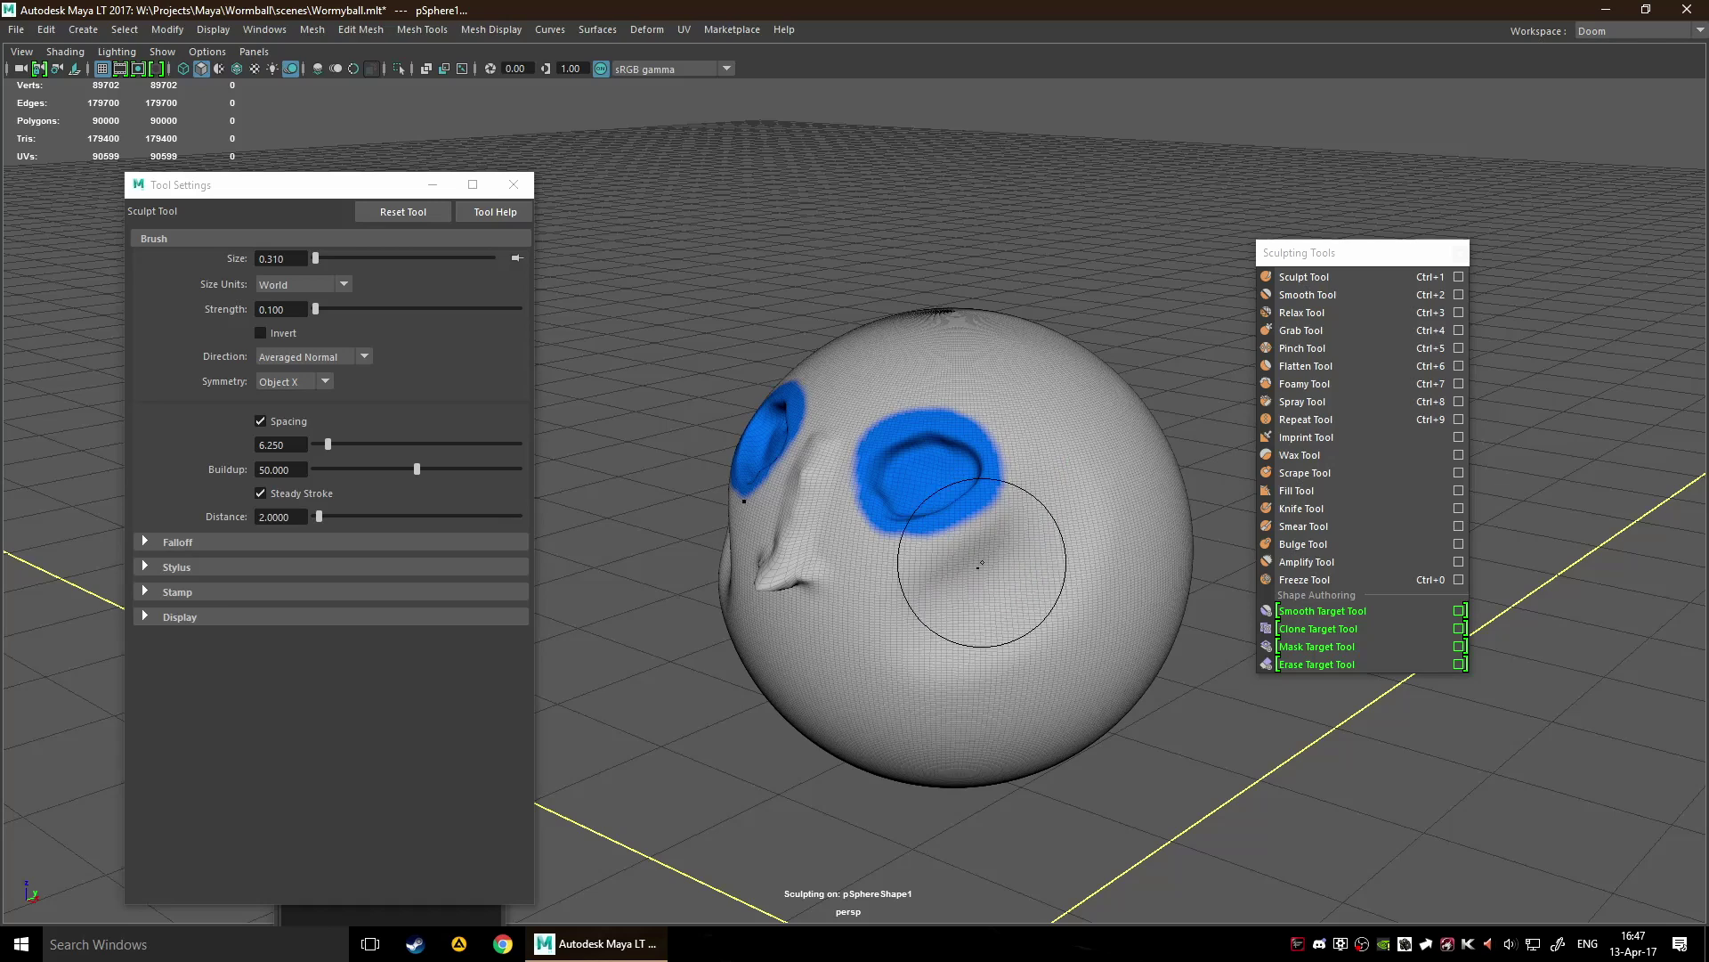
{"action": "mouse_move", "coordinate": [909, 519]}
{"action": "left_mouse_down"}
{"action": "mouse_move", "coordinate": [930, 423]}
{"action": "mouse_move", "coordinate": [926, 458]}
{"action": "mouse_move", "coordinate": [881, 437]}
{"action": "mouse_move", "coordinate": [967, 485]}
{"action": "mouse_move", "coordinate": [994, 384]}
{"action": "mouse_move", "coordinate": [913, 430]}
{"action": "mouse_move", "coordinate": [926, 363]}
{"action": "mouse_move", "coordinate": [946, 537]}
{"action": "mouse_move", "coordinate": [997, 528]}
{"action": "mouse_move", "coordinate": [1039, 572]}
{"action": "left_mouse_up"}
{"action": "scroll", "coordinate": [1044, 467], "scroll_direction": "up", "scroll_amount": 4}
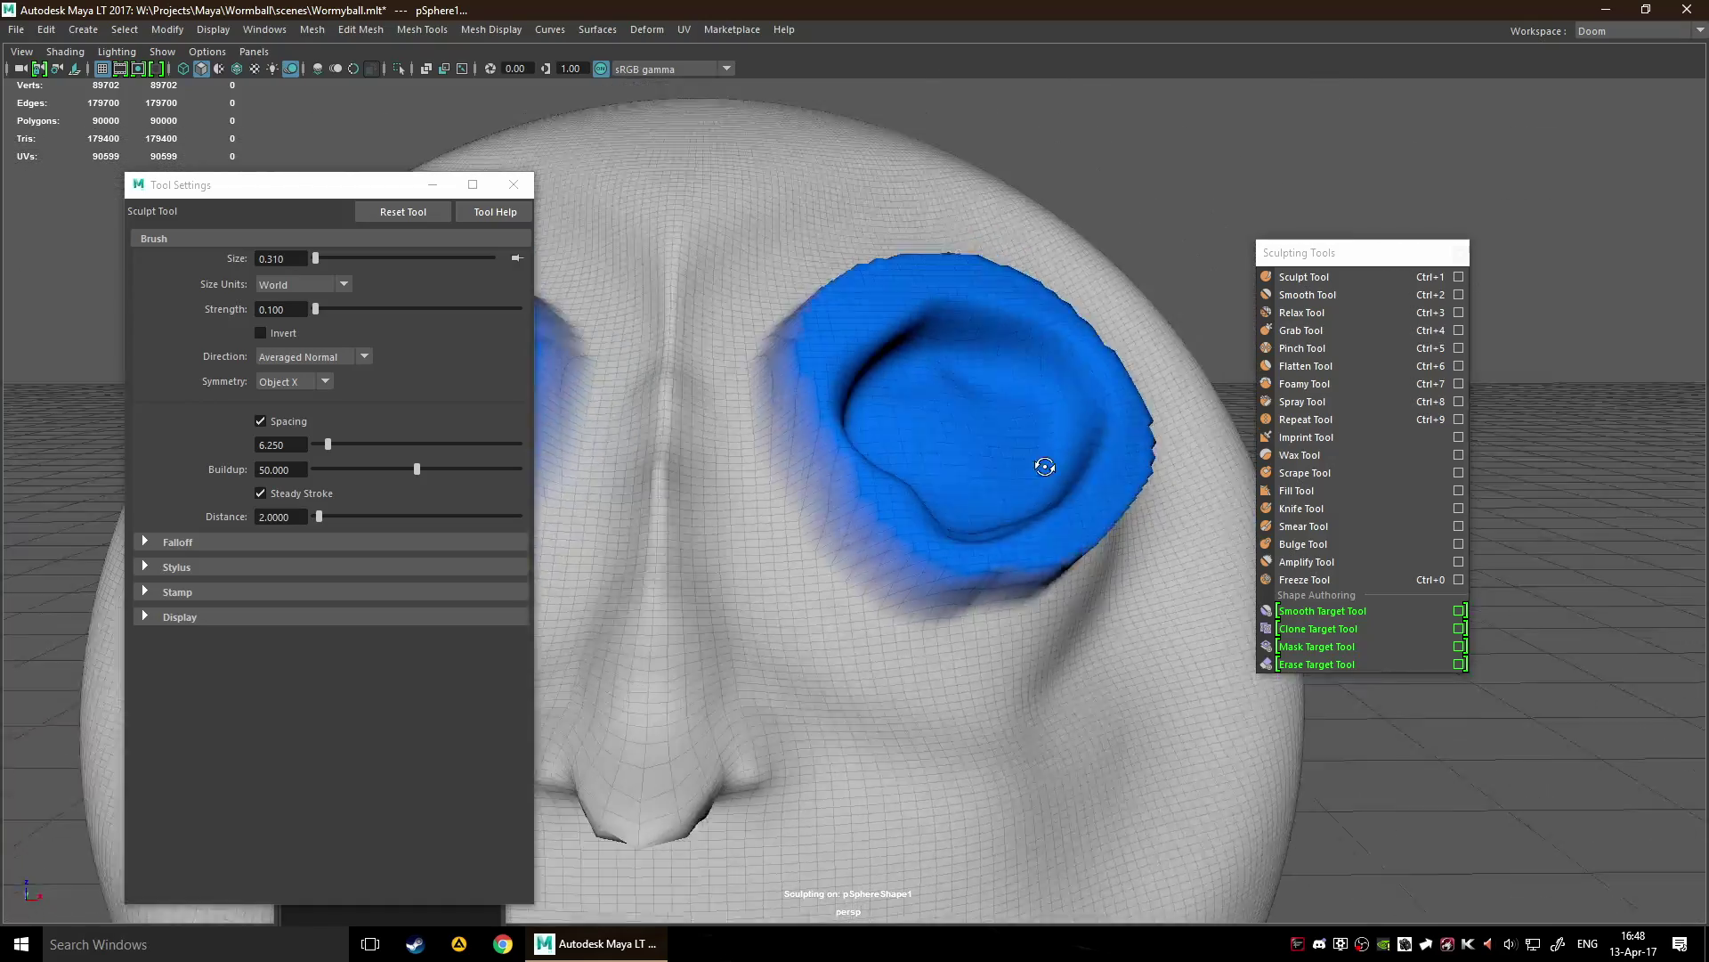
Extend the raised cheeks downward and inward toward the area below the nose with the 0.310 Sculpt brush.
{"action": "left_click_drag", "start_coordinate": [1045, 466], "coordinate": [1100, 471], "text": "alt"}
{"action": "scroll", "coordinate": [1100, 471], "scroll_direction": "down", "scroll_amount": 4}
{"action": "mouse_move", "coordinate": [1002, 566]}
{"action": "left_mouse_down", "text": "alt"}
{"action": "mouse_move", "coordinate": [811, 589]}
{"action": "mouse_move", "coordinate": [916, 563]}
{"action": "left_mouse_up", "text": "alt"}
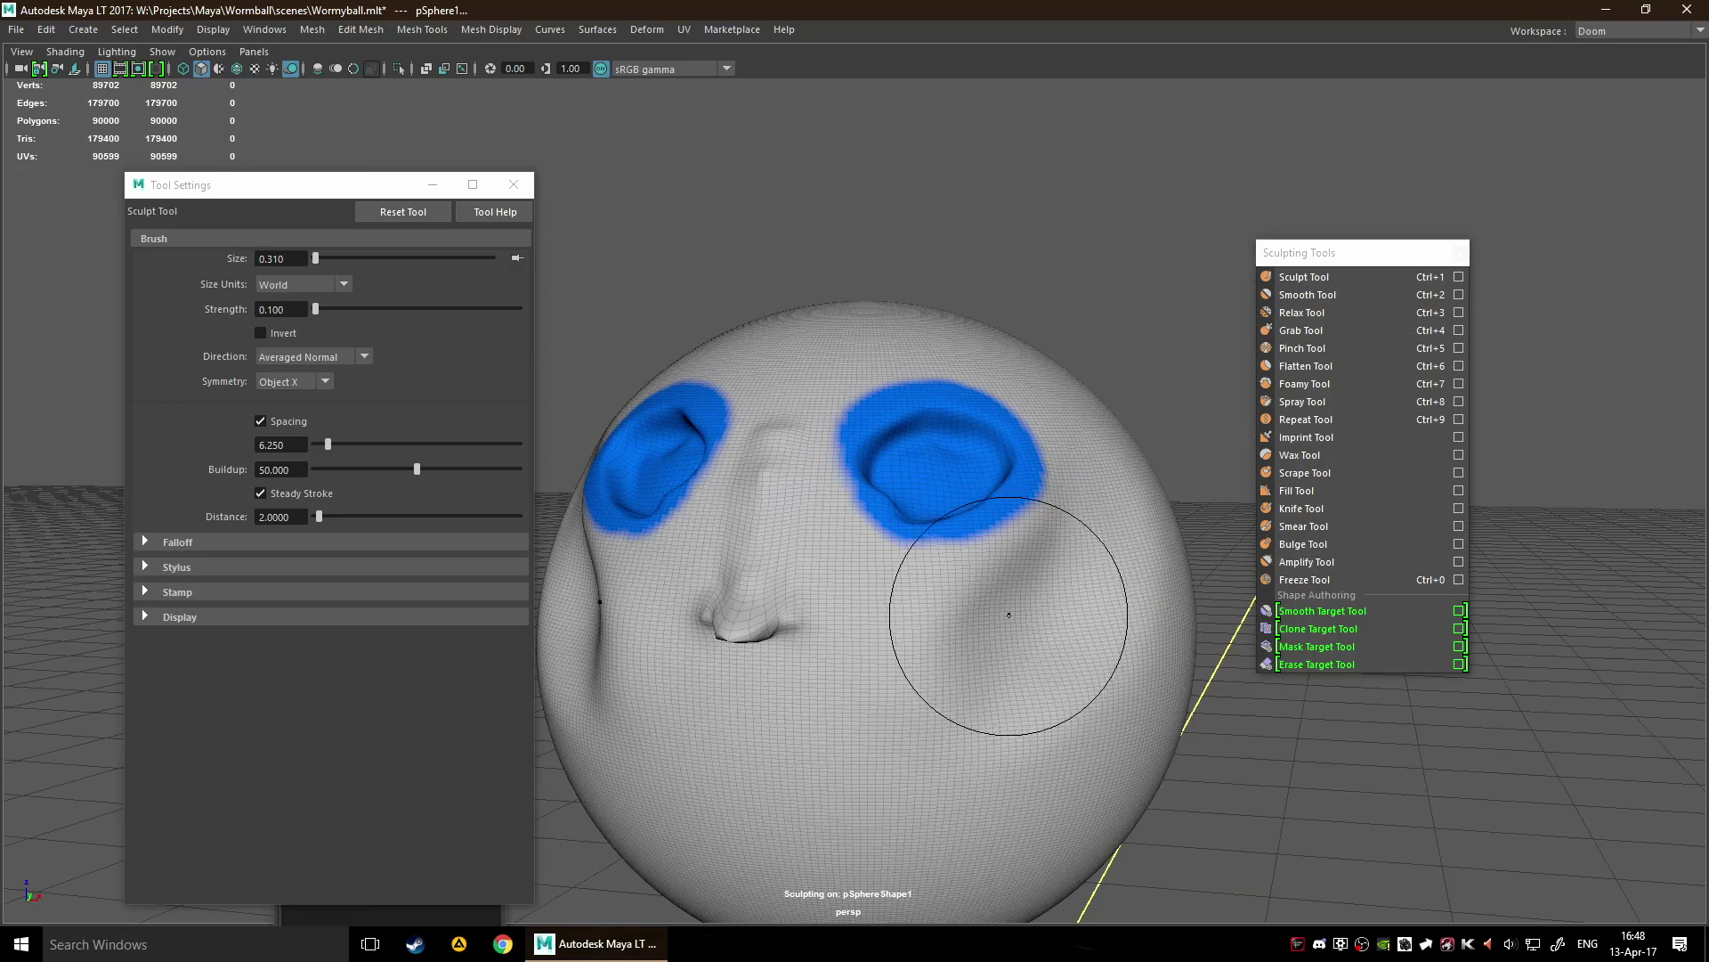
{"action": "mouse_move", "coordinate": [1023, 614]}
{"action": "left_mouse_down"}
{"action": "mouse_move", "coordinate": [999, 655]}
{"action": "mouse_move", "coordinate": [855, 762]}
{"action": "left_mouse_up"}
{"action": "left_click_drag", "start_coordinate": [990, 666], "coordinate": [860, 750]}
{"action": "scroll", "coordinate": [1142, 605], "scroll_direction": "down", "scroll_amount": 5}
{"action": "mouse_move", "coordinate": [1060, 561]}
{"action": "left_mouse_down", "text": "alt"}
{"action": "mouse_move", "coordinate": [857, 655]}
{"action": "mouse_move", "coordinate": [951, 563]}
{"action": "left_mouse_up", "text": "alt"}
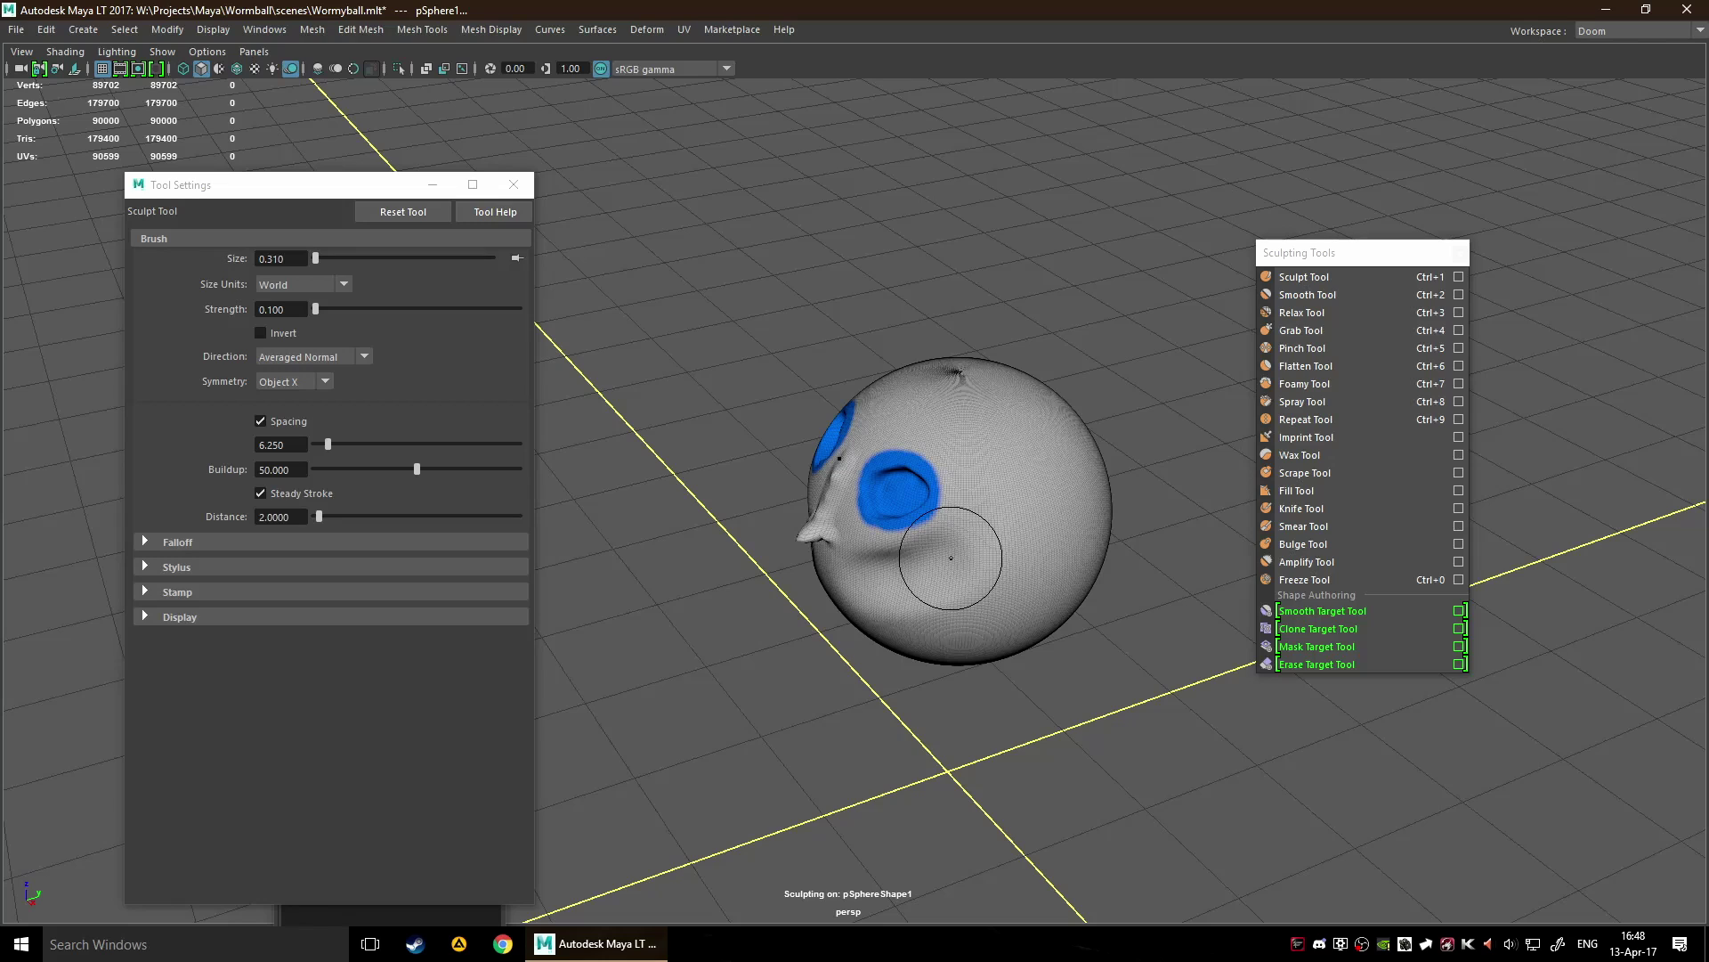
{"action": "left_click_drag", "start_coordinate": [938, 609], "coordinate": [908, 534], "text": "alt"}
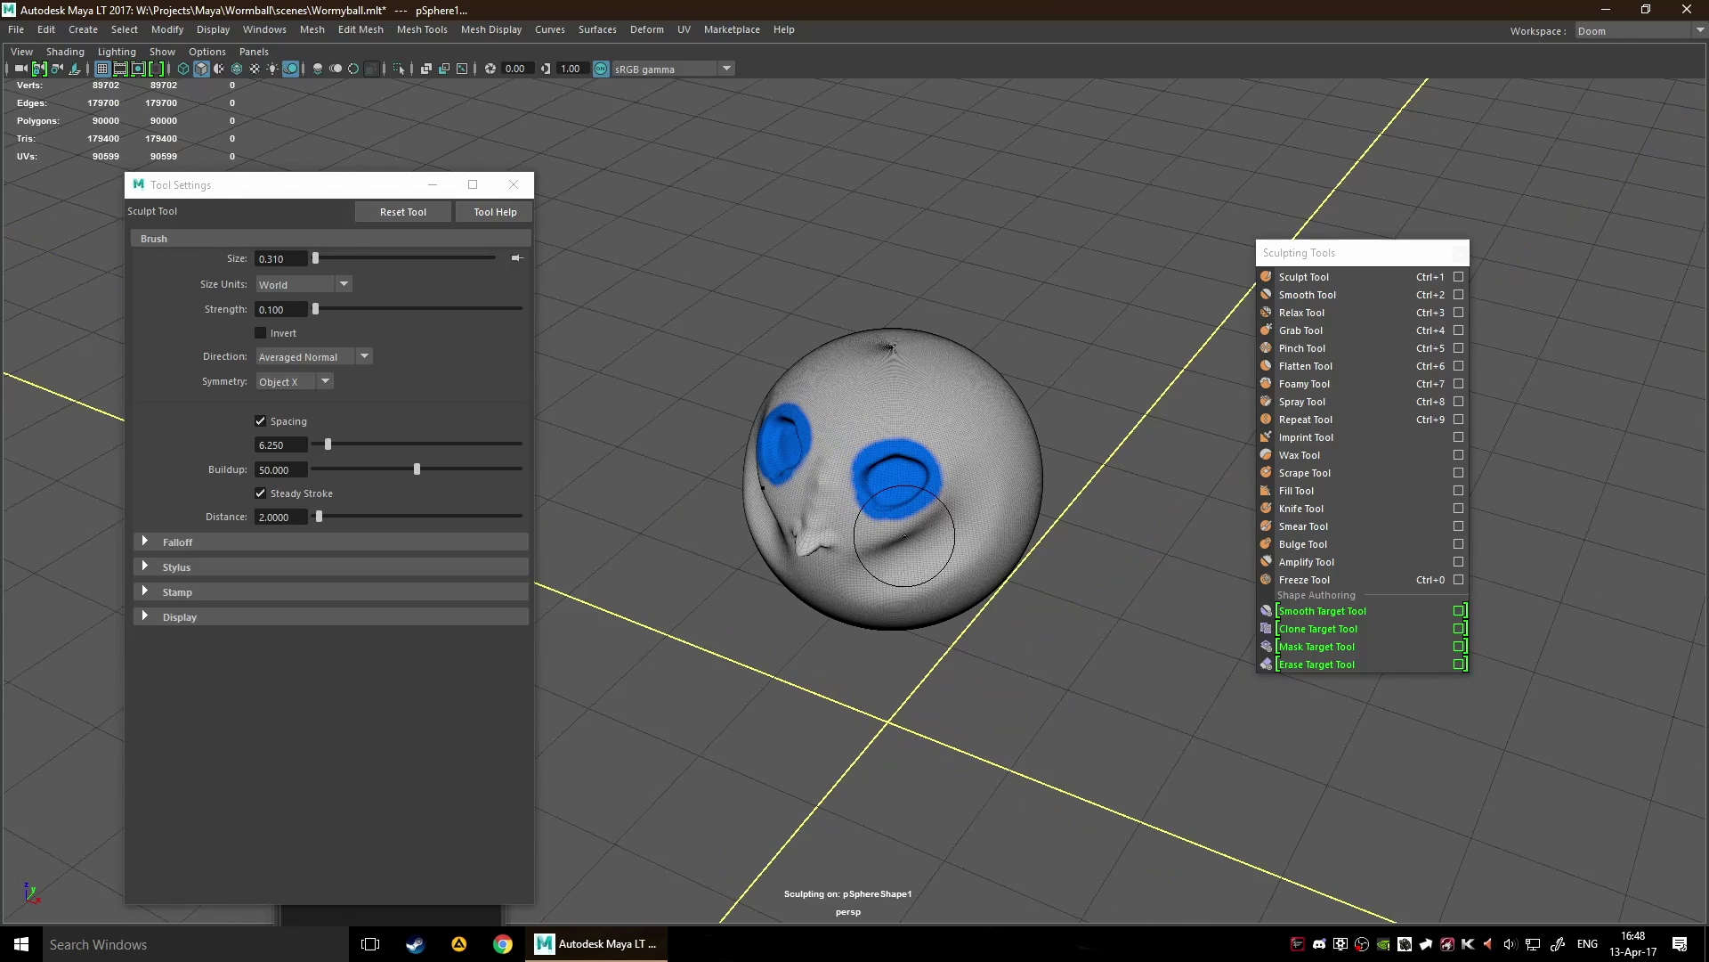
Return to the Freeze tool and erase the frozen mask from both eye sockets with the 0.310 brush.
{"action": "left_click", "coordinate": [1301, 580]}
{"action": "scroll", "coordinate": [885, 469], "scroll_direction": "up", "scroll_amount": 4}
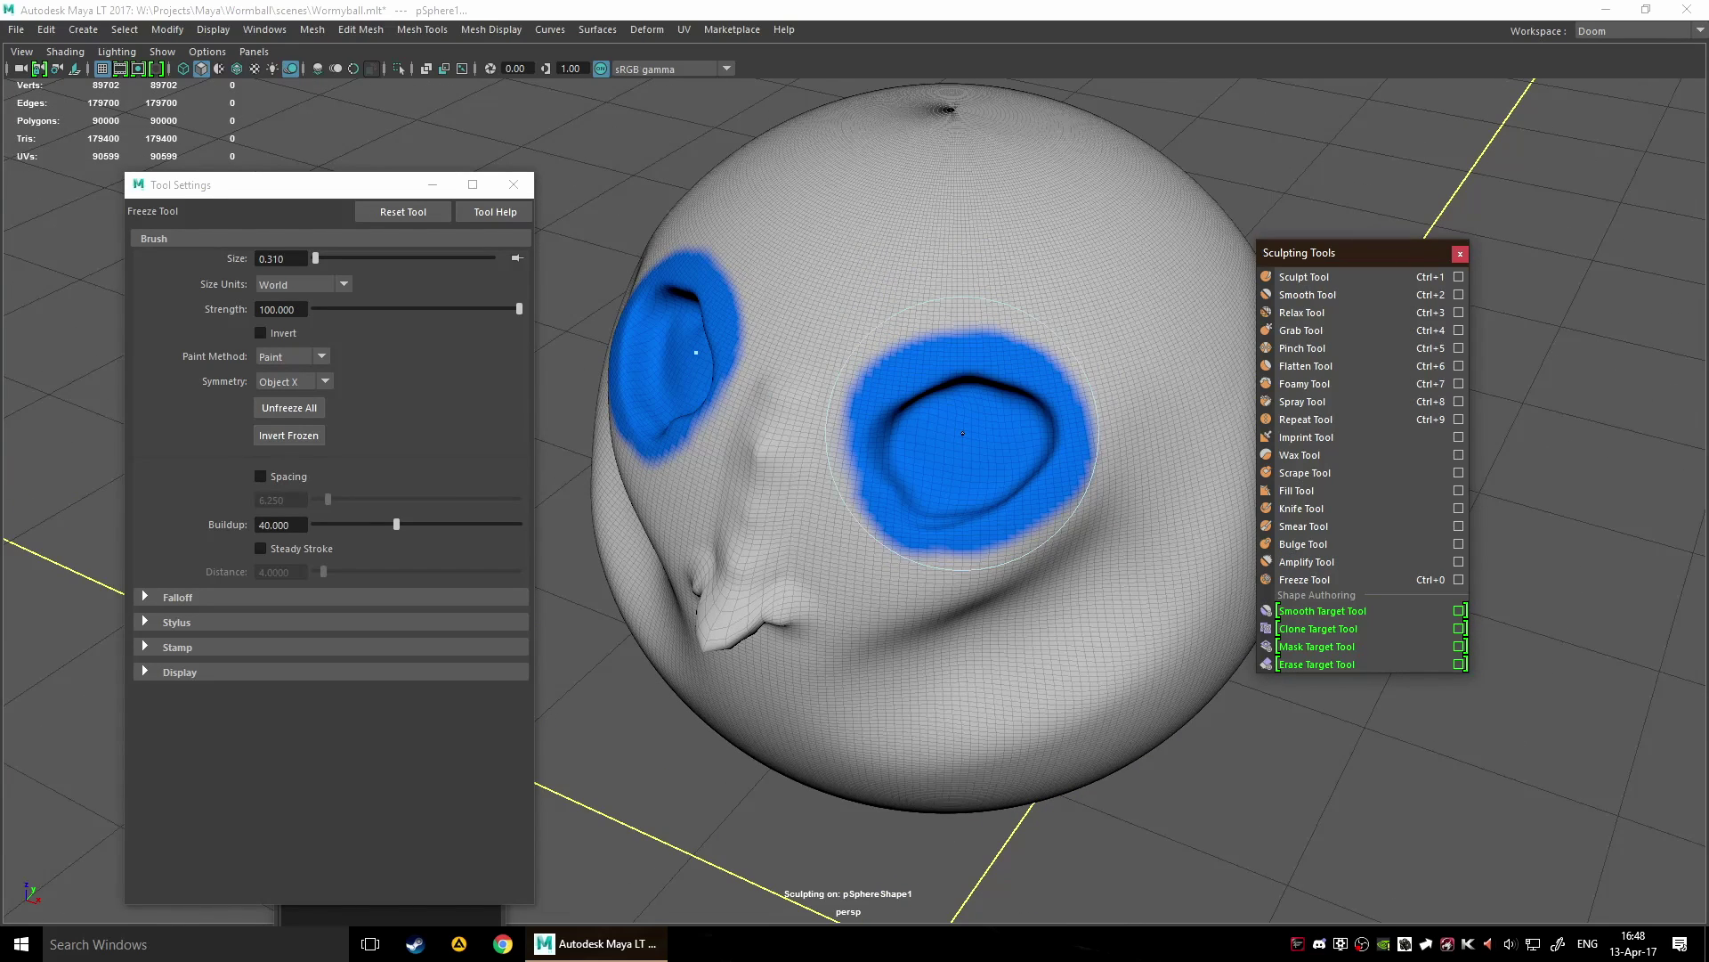
{"action": "mouse_move", "coordinate": [963, 434]}
{"action": "left_mouse_down", "text": "shift"}
{"action": "mouse_move", "coordinate": [1021, 400]}
{"action": "mouse_move", "coordinate": [1096, 399]}
{"action": "left_mouse_up", "text": "shift"}
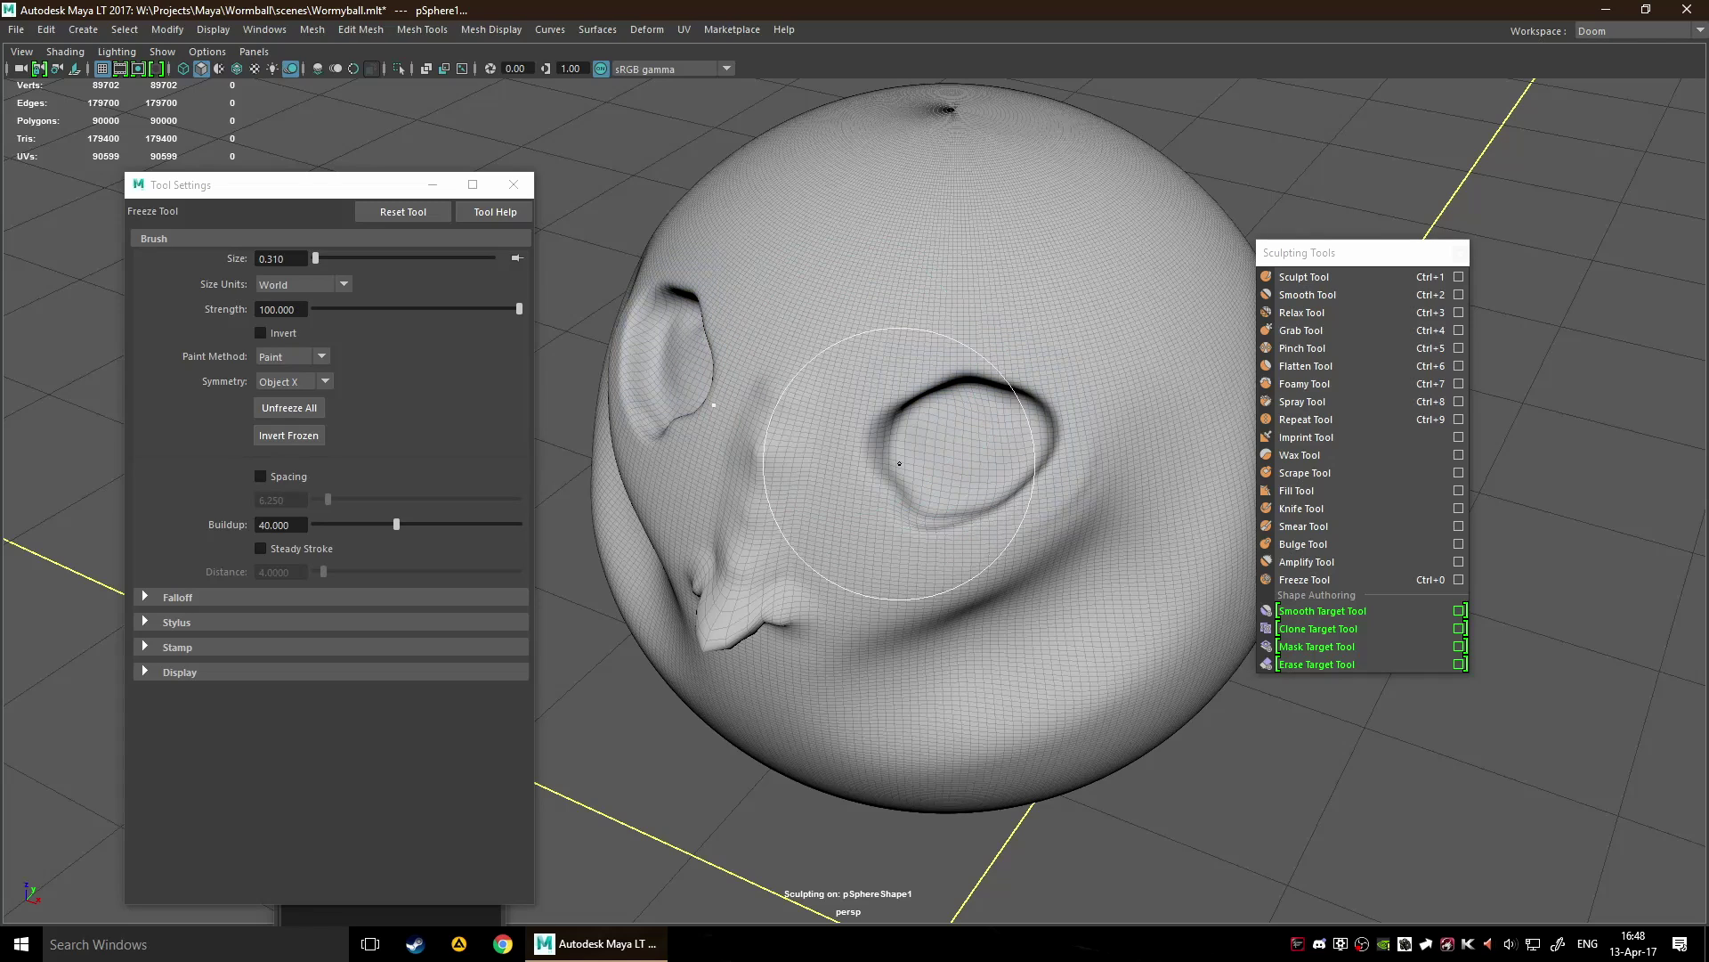
Try freezing the areas around the eye sockets with the 0.310 brush and unfreeze everything.
{"action": "mouse_move", "coordinate": [953, 447]}
{"action": "left_mouse_down"}
{"action": "mouse_move", "coordinate": [870, 419]}
{"action": "mouse_move", "coordinate": [947, 258]}
{"action": "mouse_move", "coordinate": [946, 379]}
{"action": "mouse_move", "coordinate": [833, 432]}
{"action": "mouse_move", "coordinate": [924, 491]}
{"action": "left_mouse_up"}
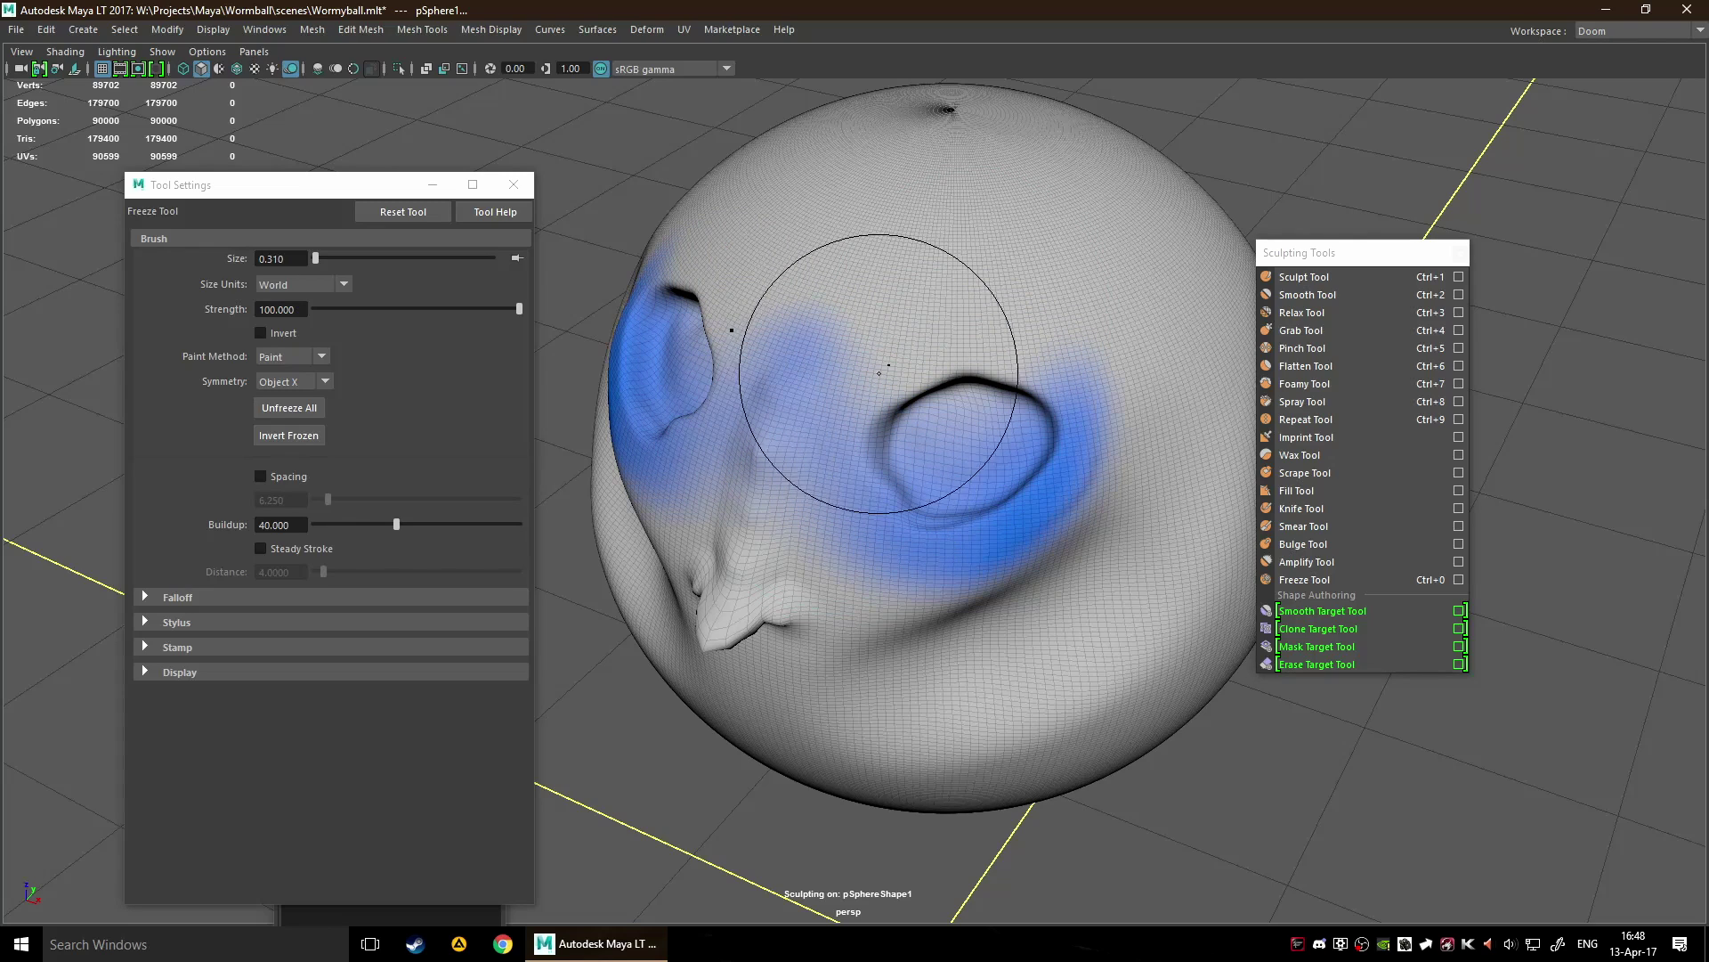
{"action": "mouse_move", "coordinate": [1013, 585]}
{"action": "left_mouse_down", "text": "ctrl"}
{"action": "mouse_move", "coordinate": [989, 472]}
{"action": "mouse_move", "coordinate": [1050, 409]}
{"action": "mouse_move", "coordinate": [845, 525]}
{"action": "left_mouse_up", "text": "ctrl"}
{"action": "left_click_drag", "start_coordinate": [774, 343], "coordinate": [828, 365], "text": "ctrl"}
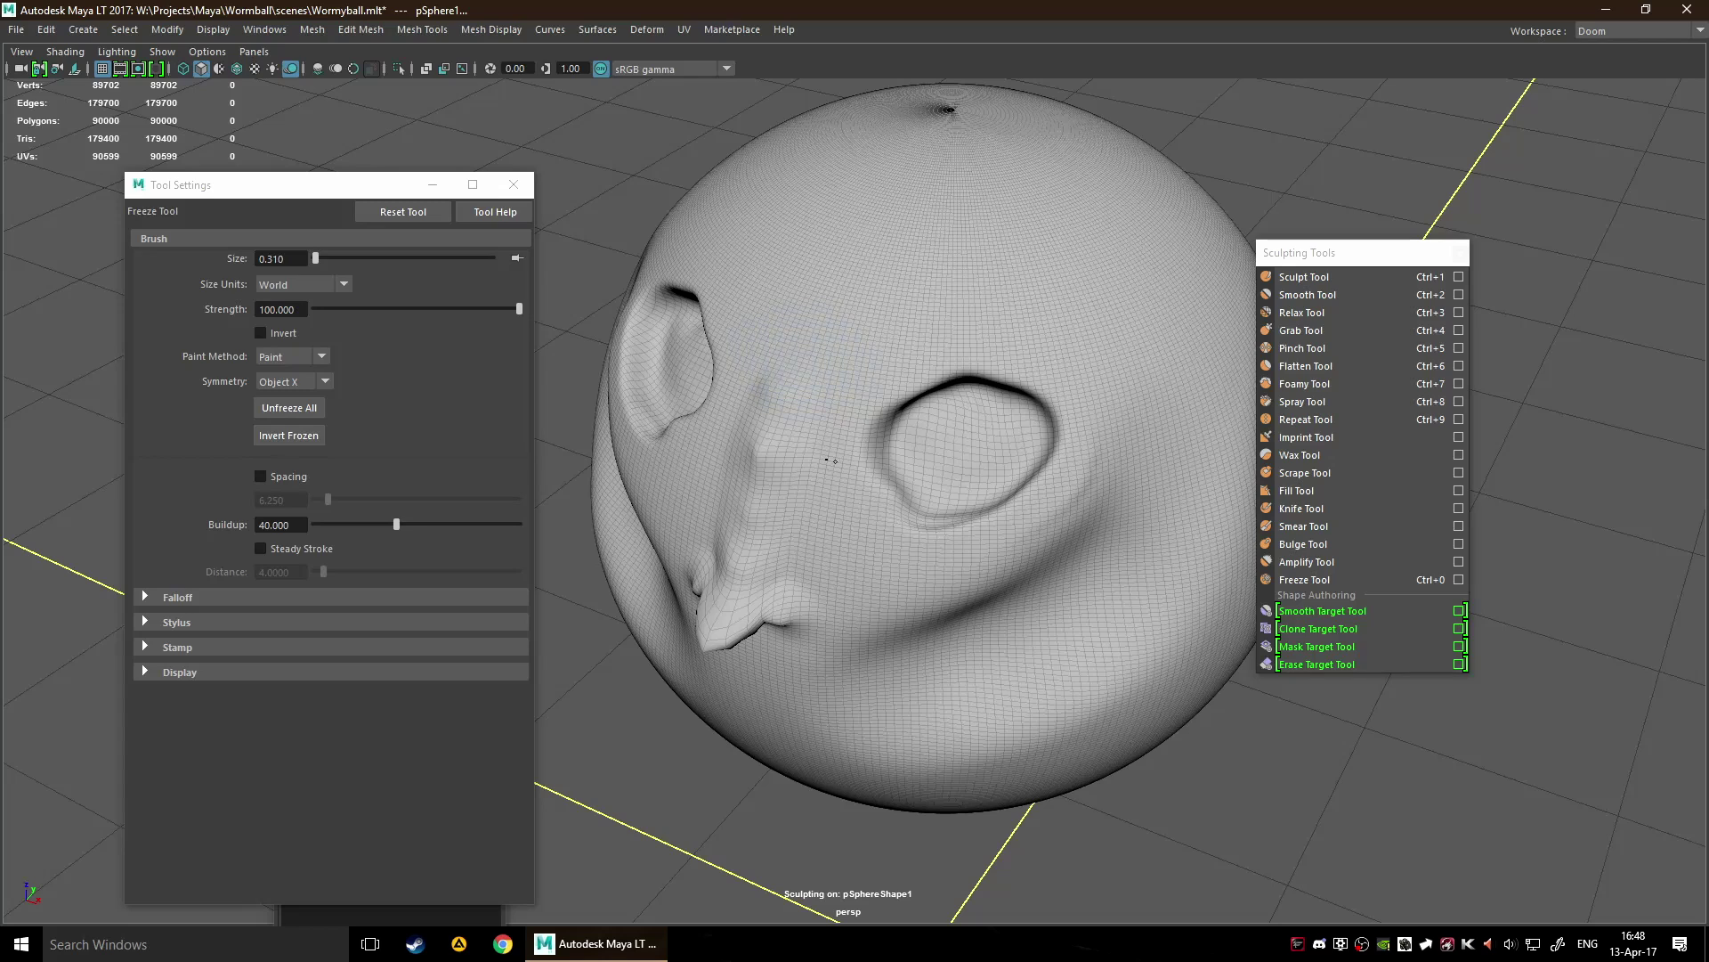
{"action": "mouse_move", "coordinate": [947, 463]}
{"action": "left_mouse_down"}
{"action": "mouse_move", "coordinate": [926, 419]}
{"action": "mouse_move", "coordinate": [988, 391]}
{"action": "left_mouse_up"}
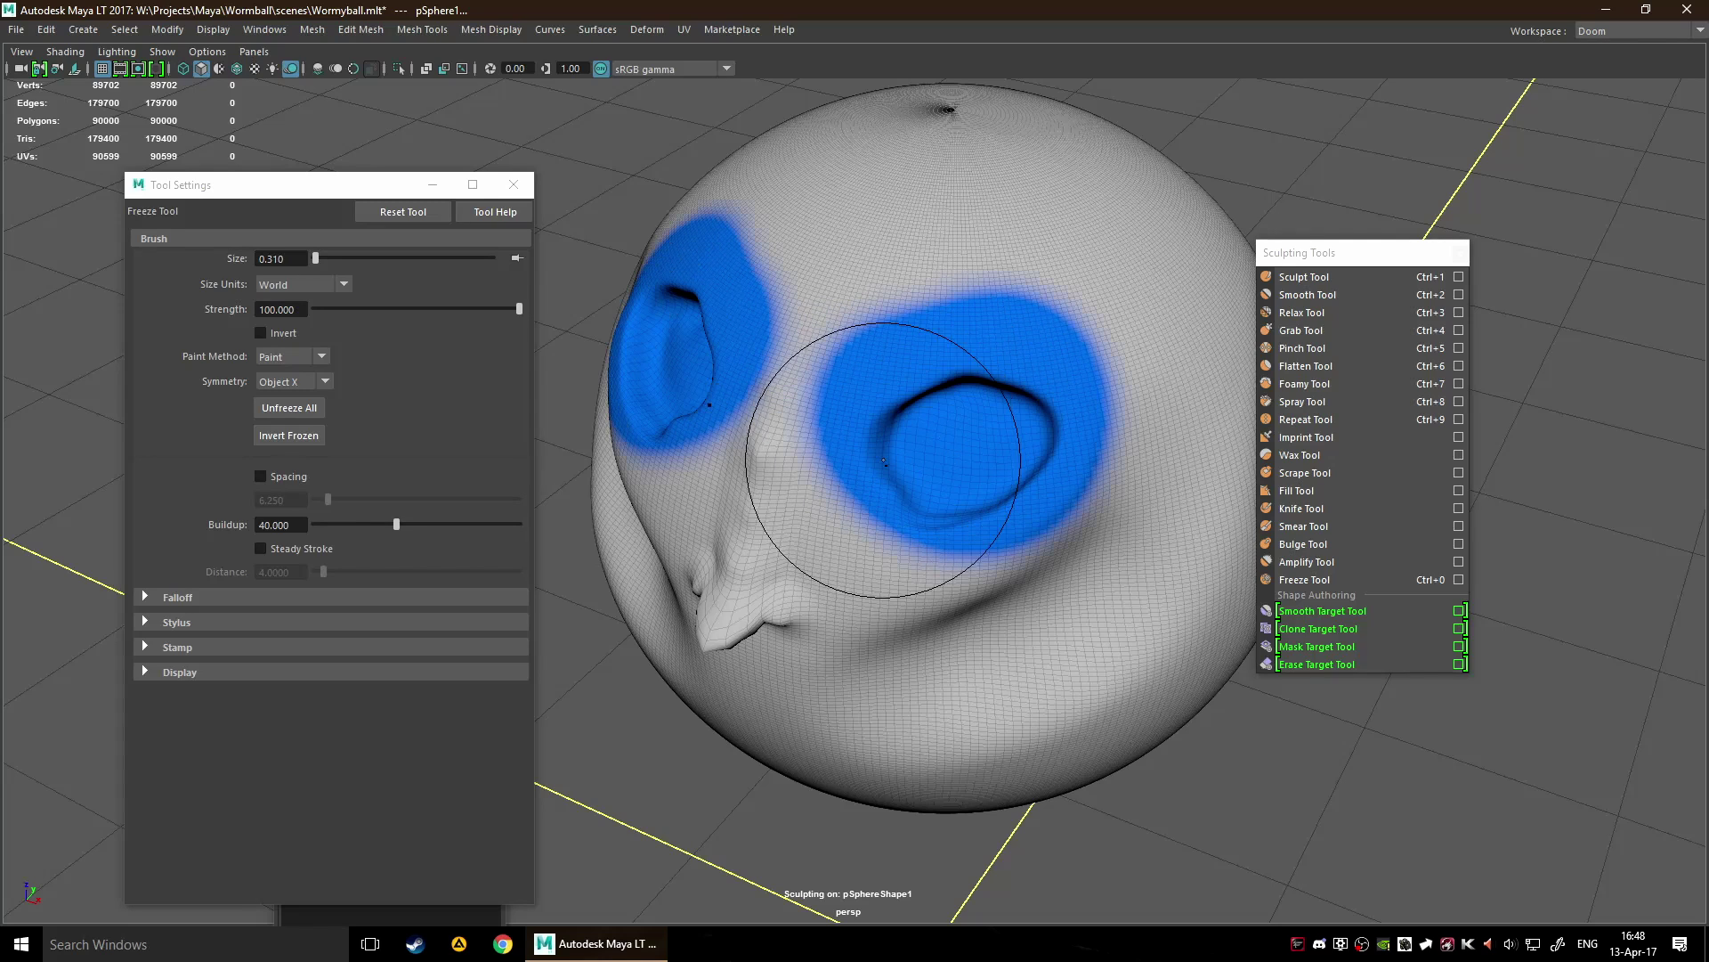
{"action": "scroll", "coordinate": [670, 474], "scroll_direction": "down", "scroll_amount": 3}
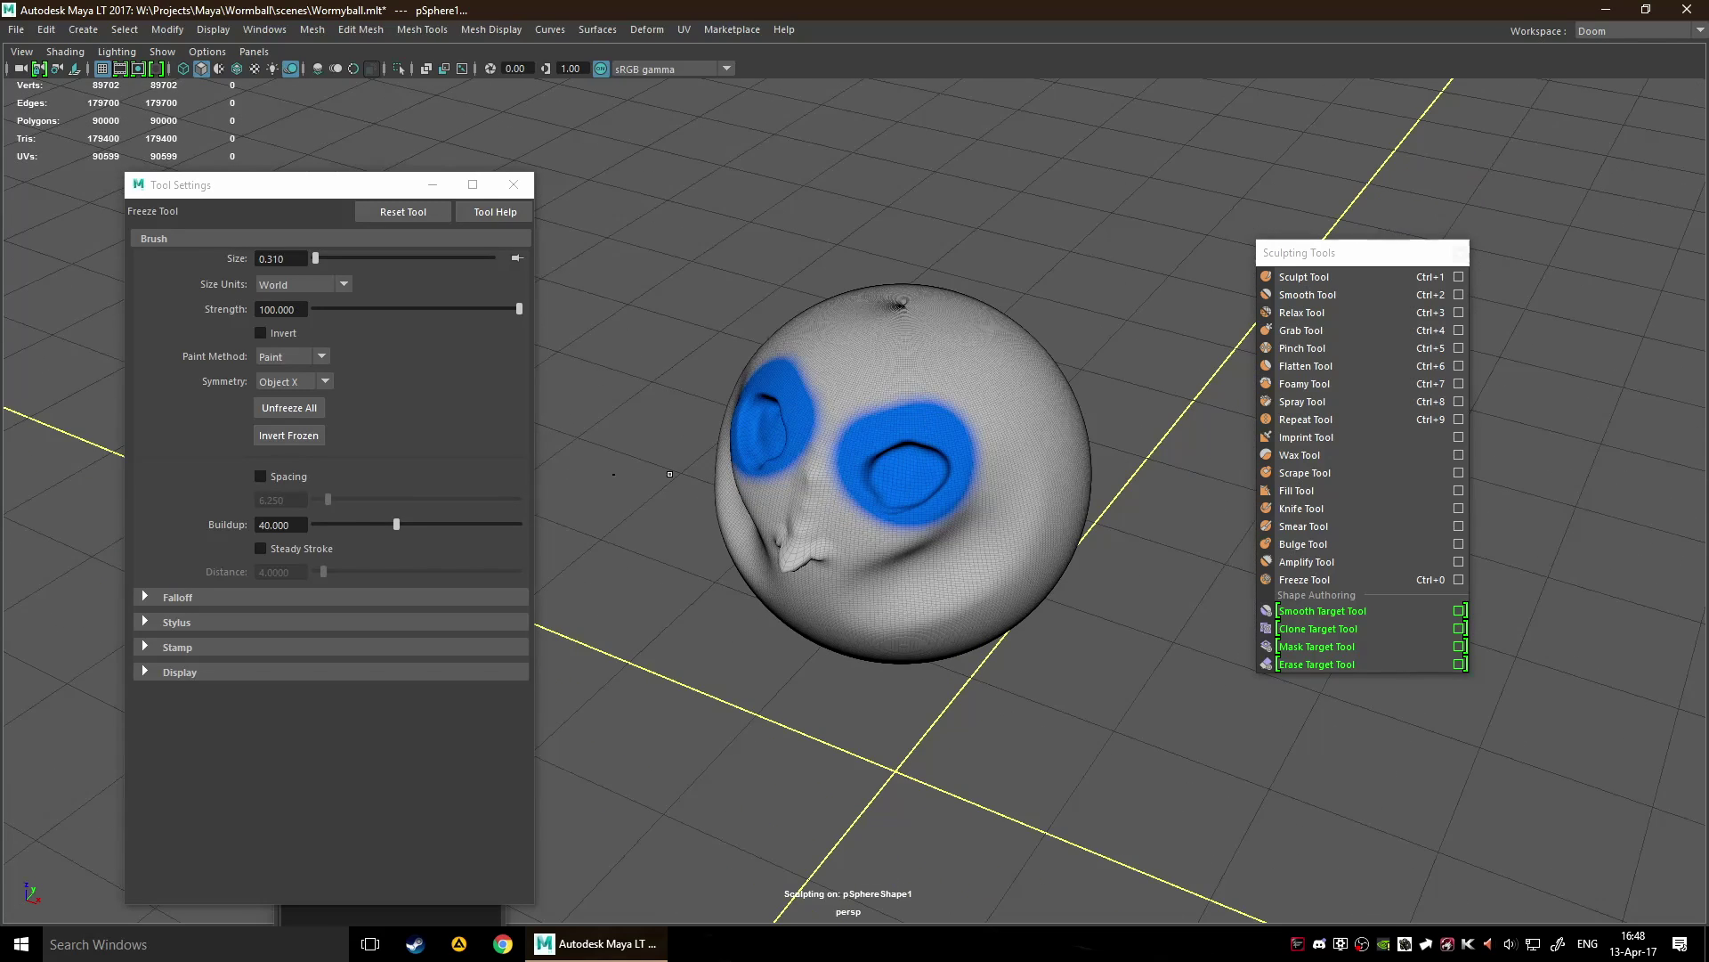
{"action": "left_click", "coordinate": [278, 413]}
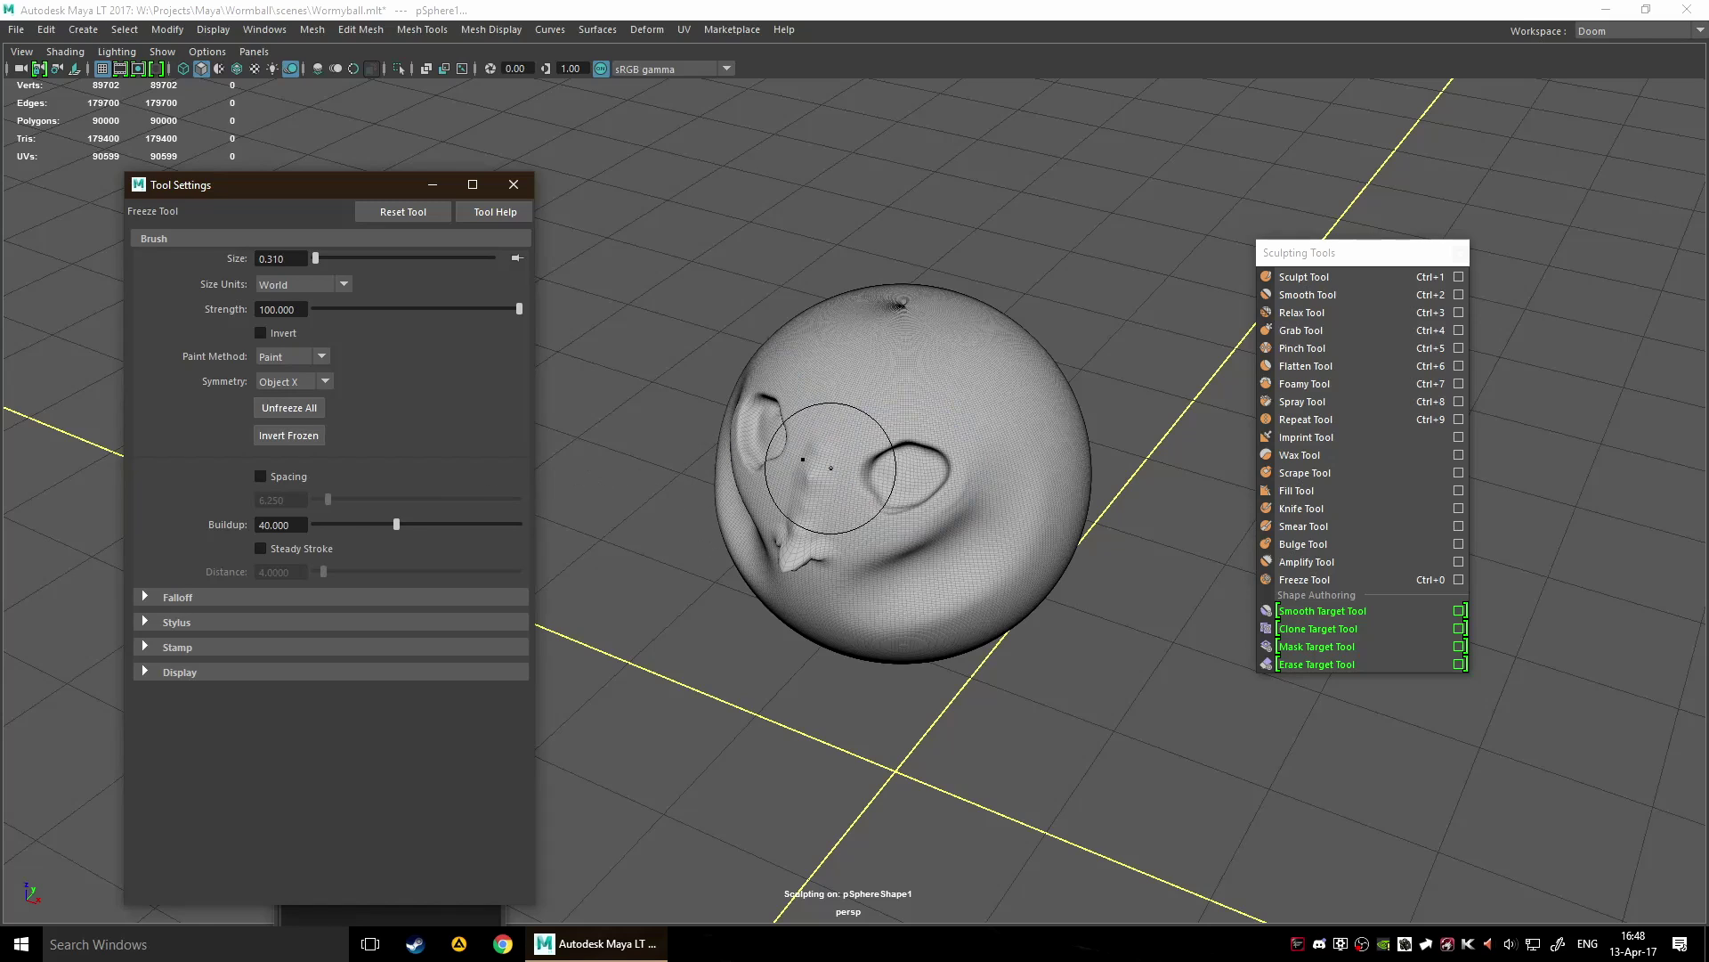
Freeze both eye sockets with the 0.310 brush and reduce the Freeze brush size to 0.221.
{"action": "scroll", "coordinate": [919, 476], "scroll_direction": "up", "scroll_amount": 3}
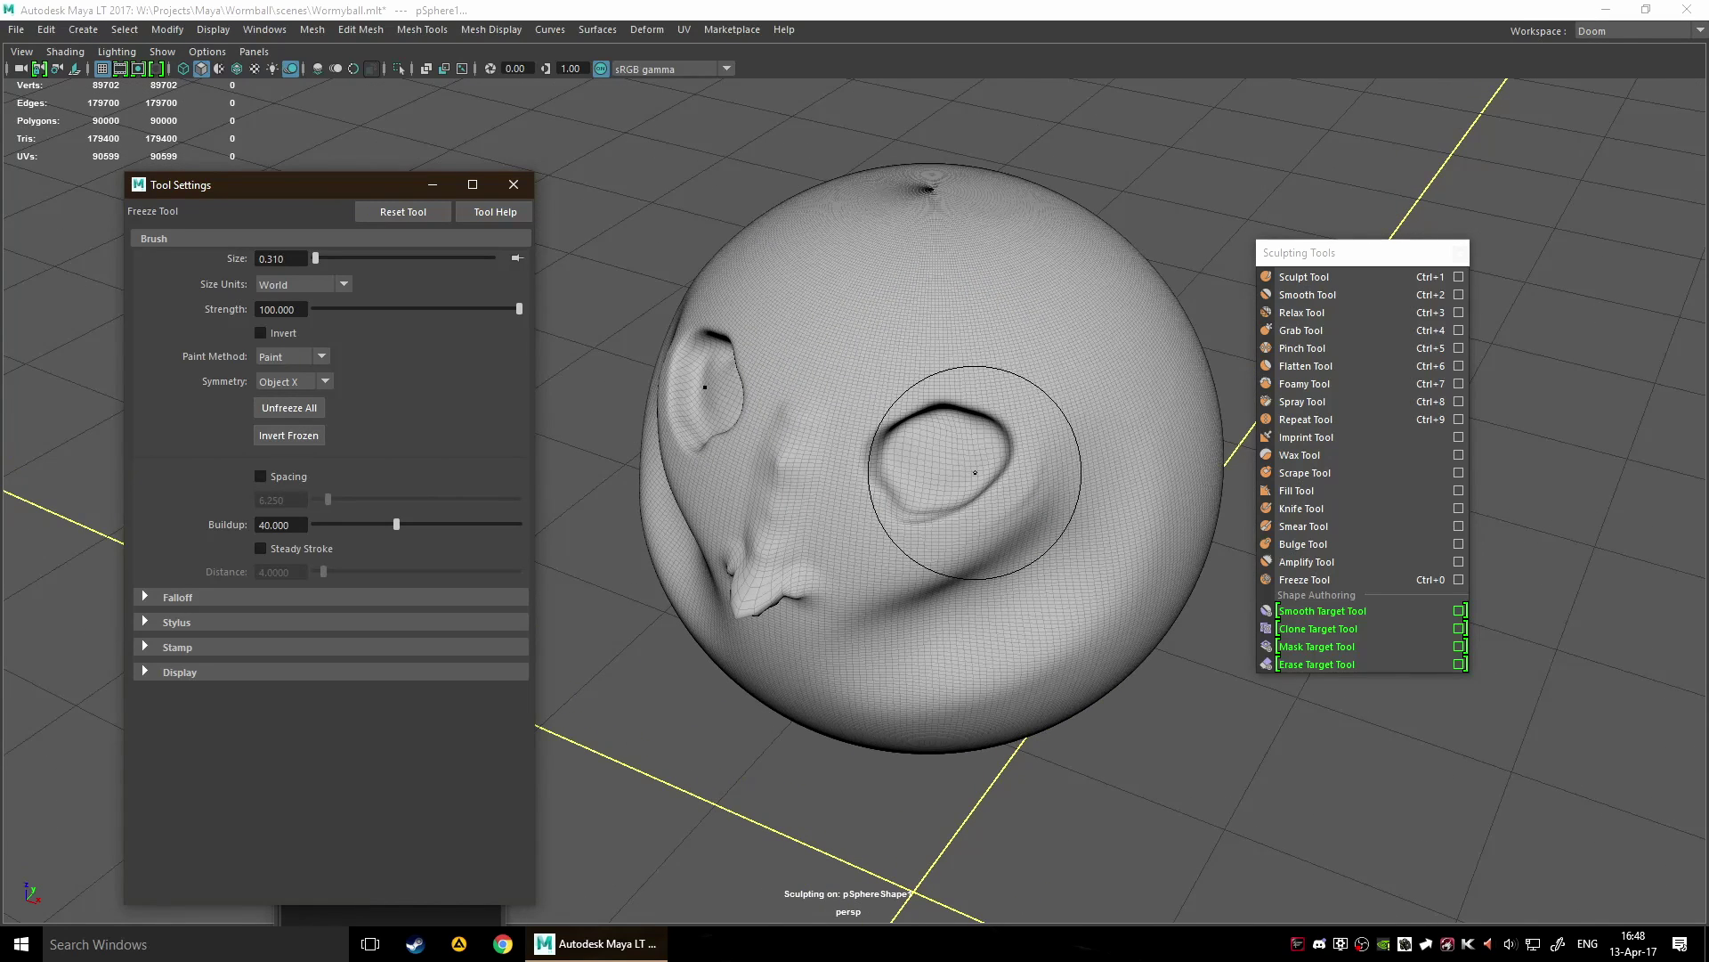
{"action": "scroll", "coordinate": [961, 445], "scroll_direction": "up", "scroll_amount": 2}
{"action": "left_click", "coordinate": [972, 456]}
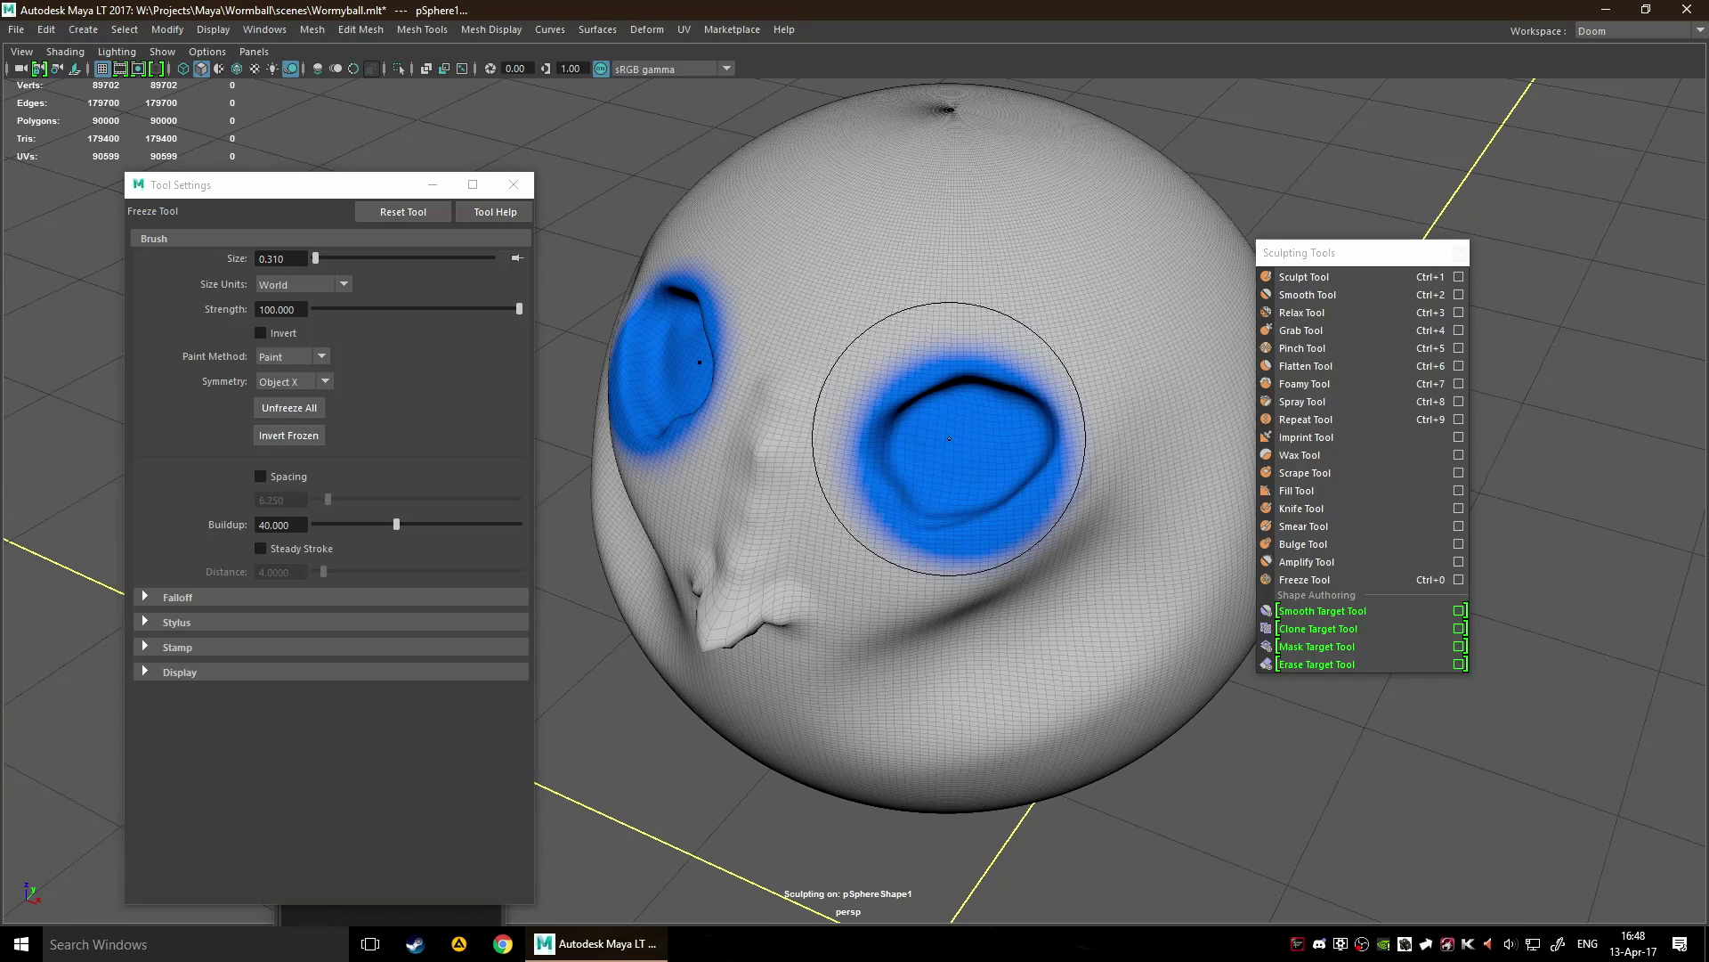
{"action": "key", "text": "b"}
{"action": "mouse_move", "coordinate": [950, 452]}
{"action": "left_mouse_down"}
{"action": "mouse_move", "coordinate": [891, 469]}
{"action": "mouse_move", "coordinate": [921, 470]}
{"action": "left_mouse_up"}
Invert the frozen mask so that only the eye sockets stay editable.
{"action": "left_click", "coordinate": [283, 438]}
{"action": "scroll", "coordinate": [915, 521], "scroll_direction": "down", "scroll_amount": 4}
{"action": "scroll", "coordinate": [914, 521], "scroll_direction": "up", "scroll_amount": 3}
{"action": "scroll", "coordinate": [916, 435], "scroll_direction": "up", "scroll_amount": 5}
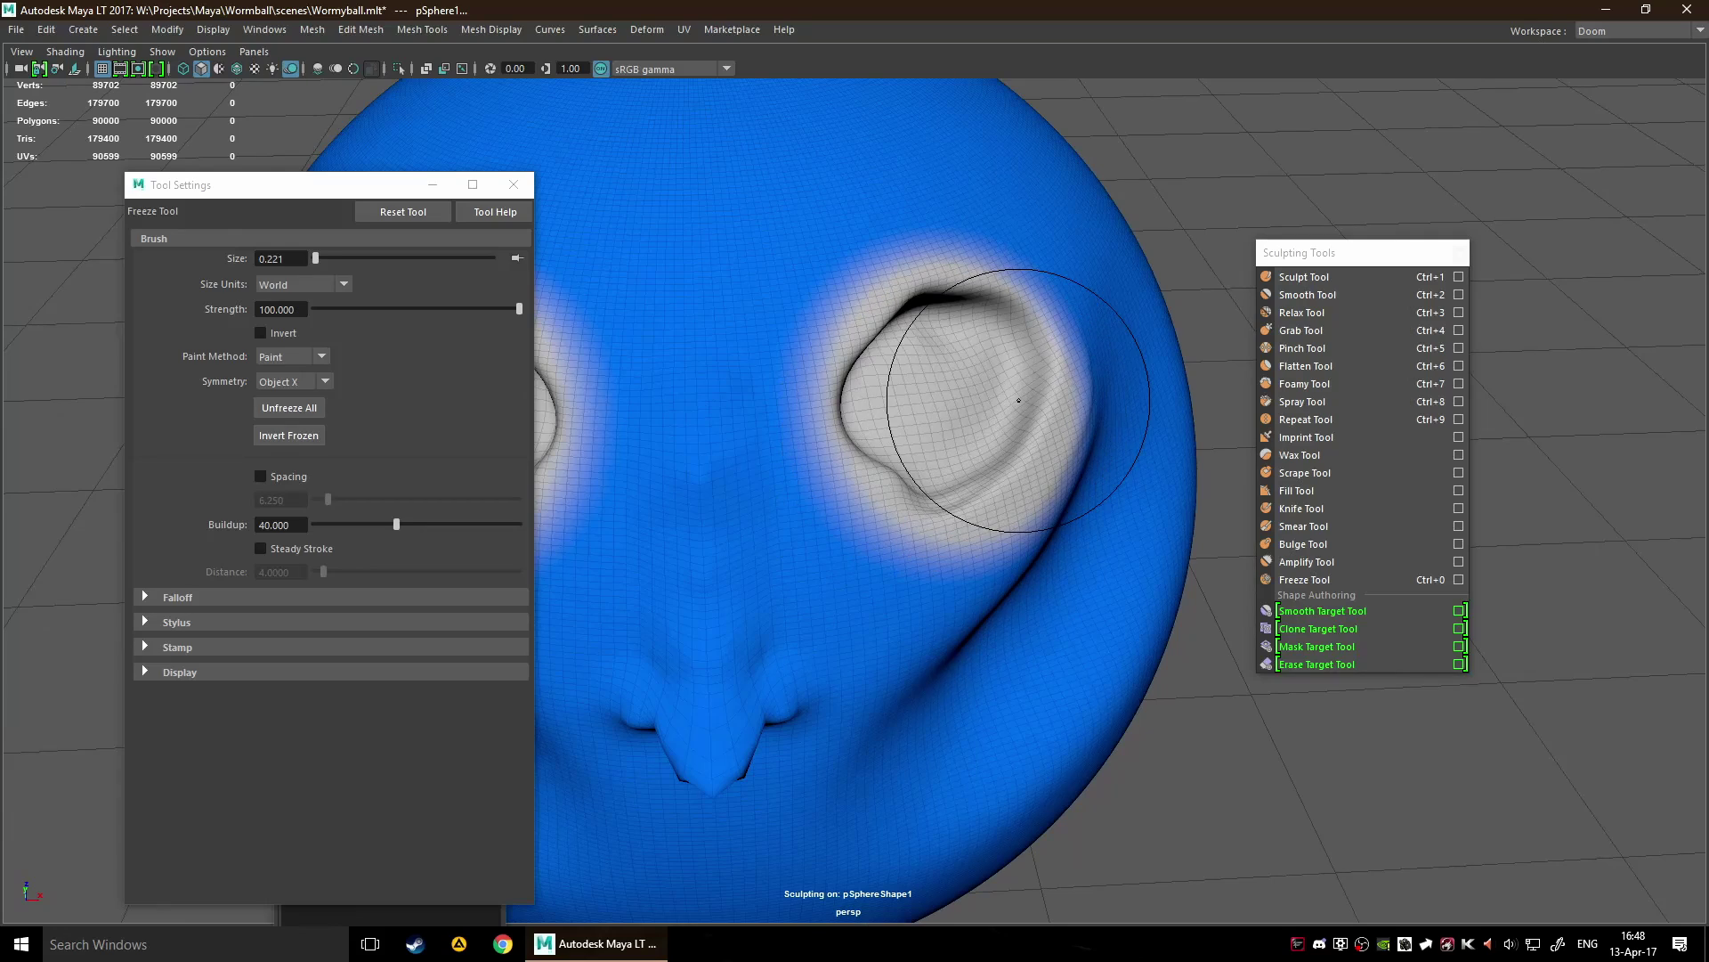
{"action": "left_click_drag", "start_coordinate": [917, 385], "coordinate": [921, 399], "text": "alt"}
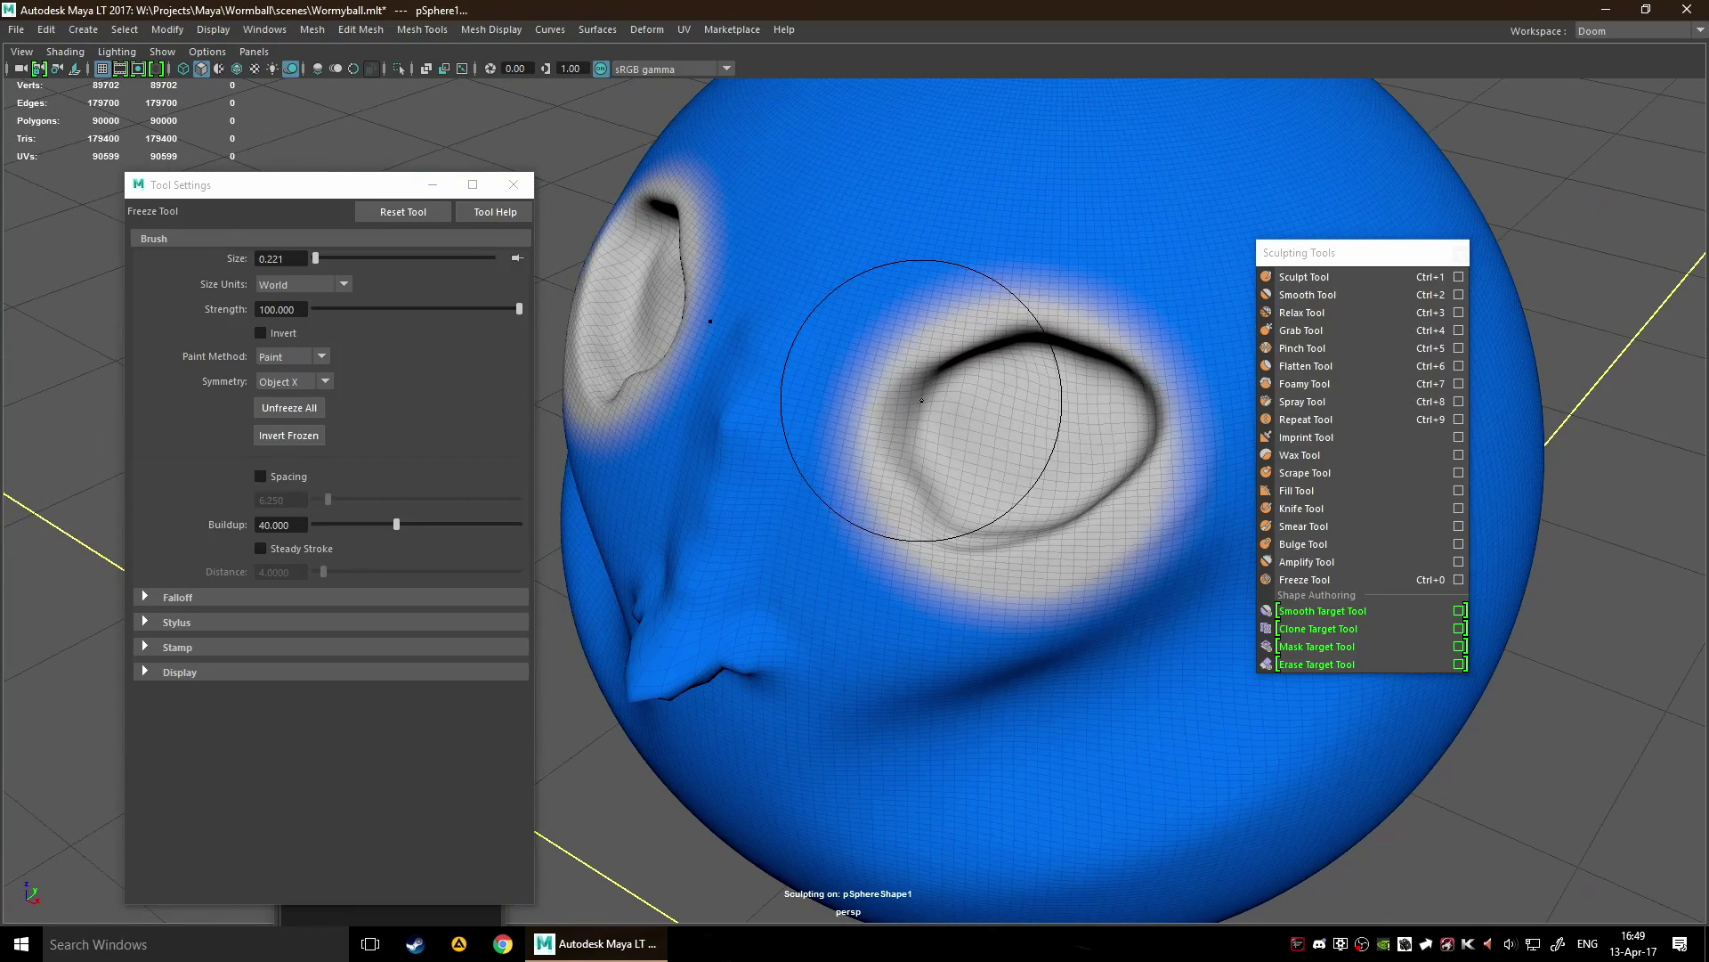
{"action": "scroll", "coordinate": [922, 399], "scroll_direction": "up", "scroll_amount": 3}
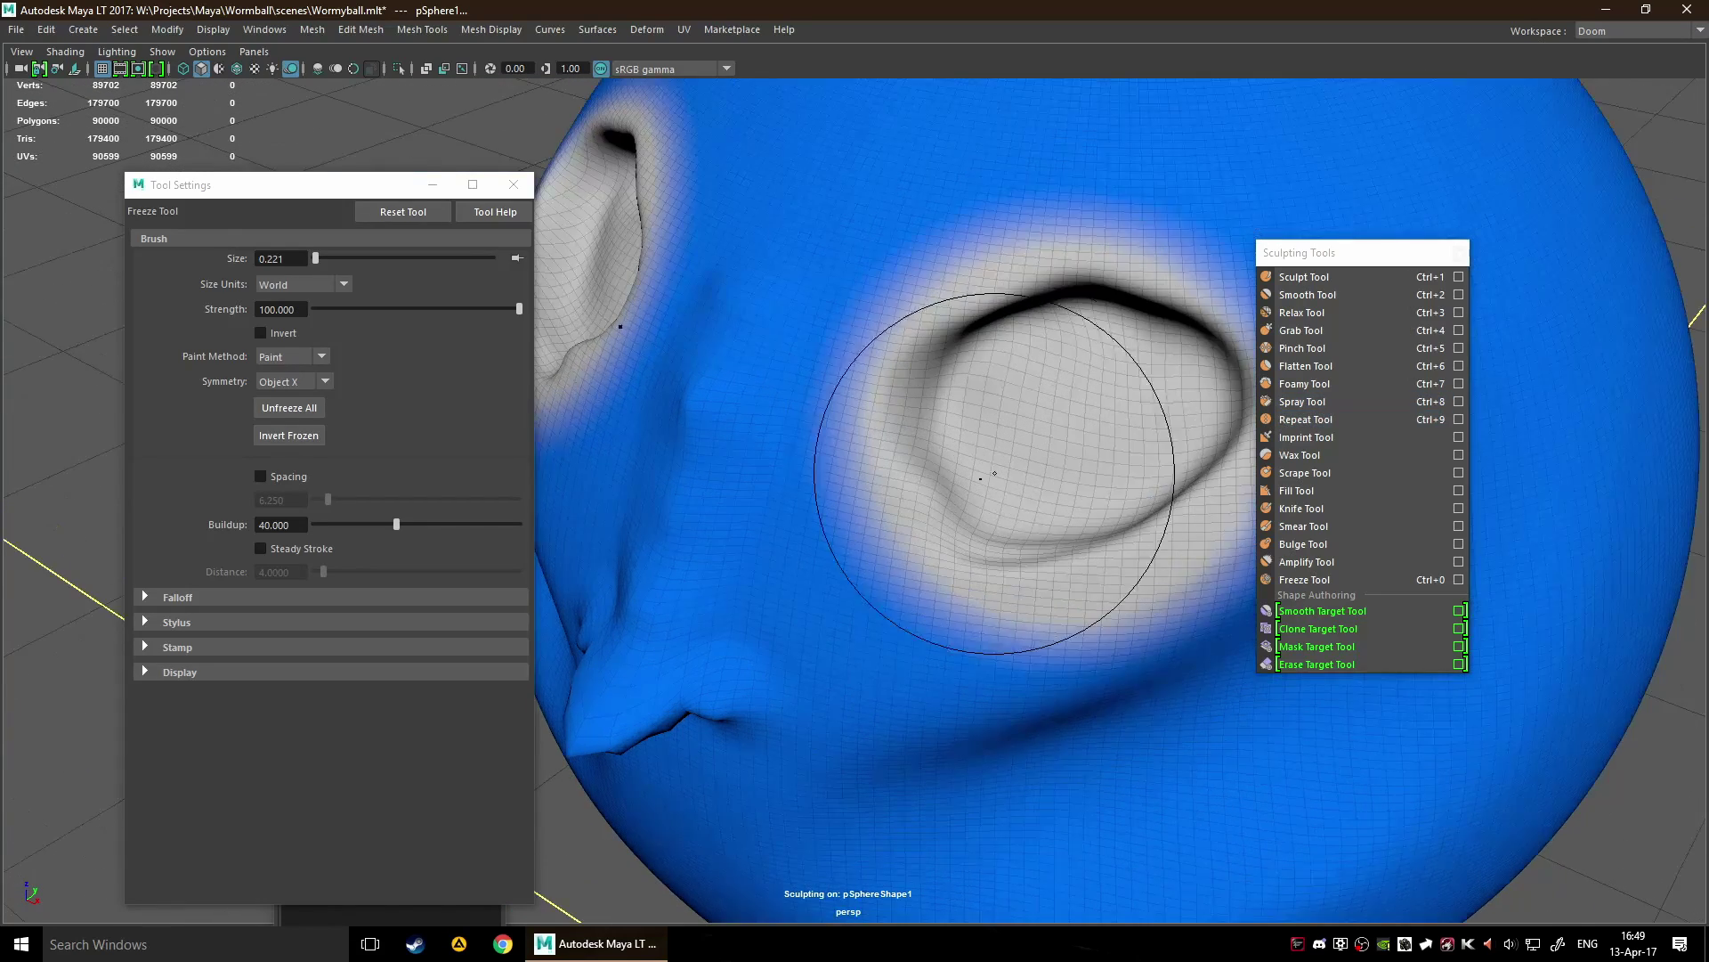
{"action": "scroll", "coordinate": [935, 419], "scroll_direction": "down", "scroll_amount": 5}
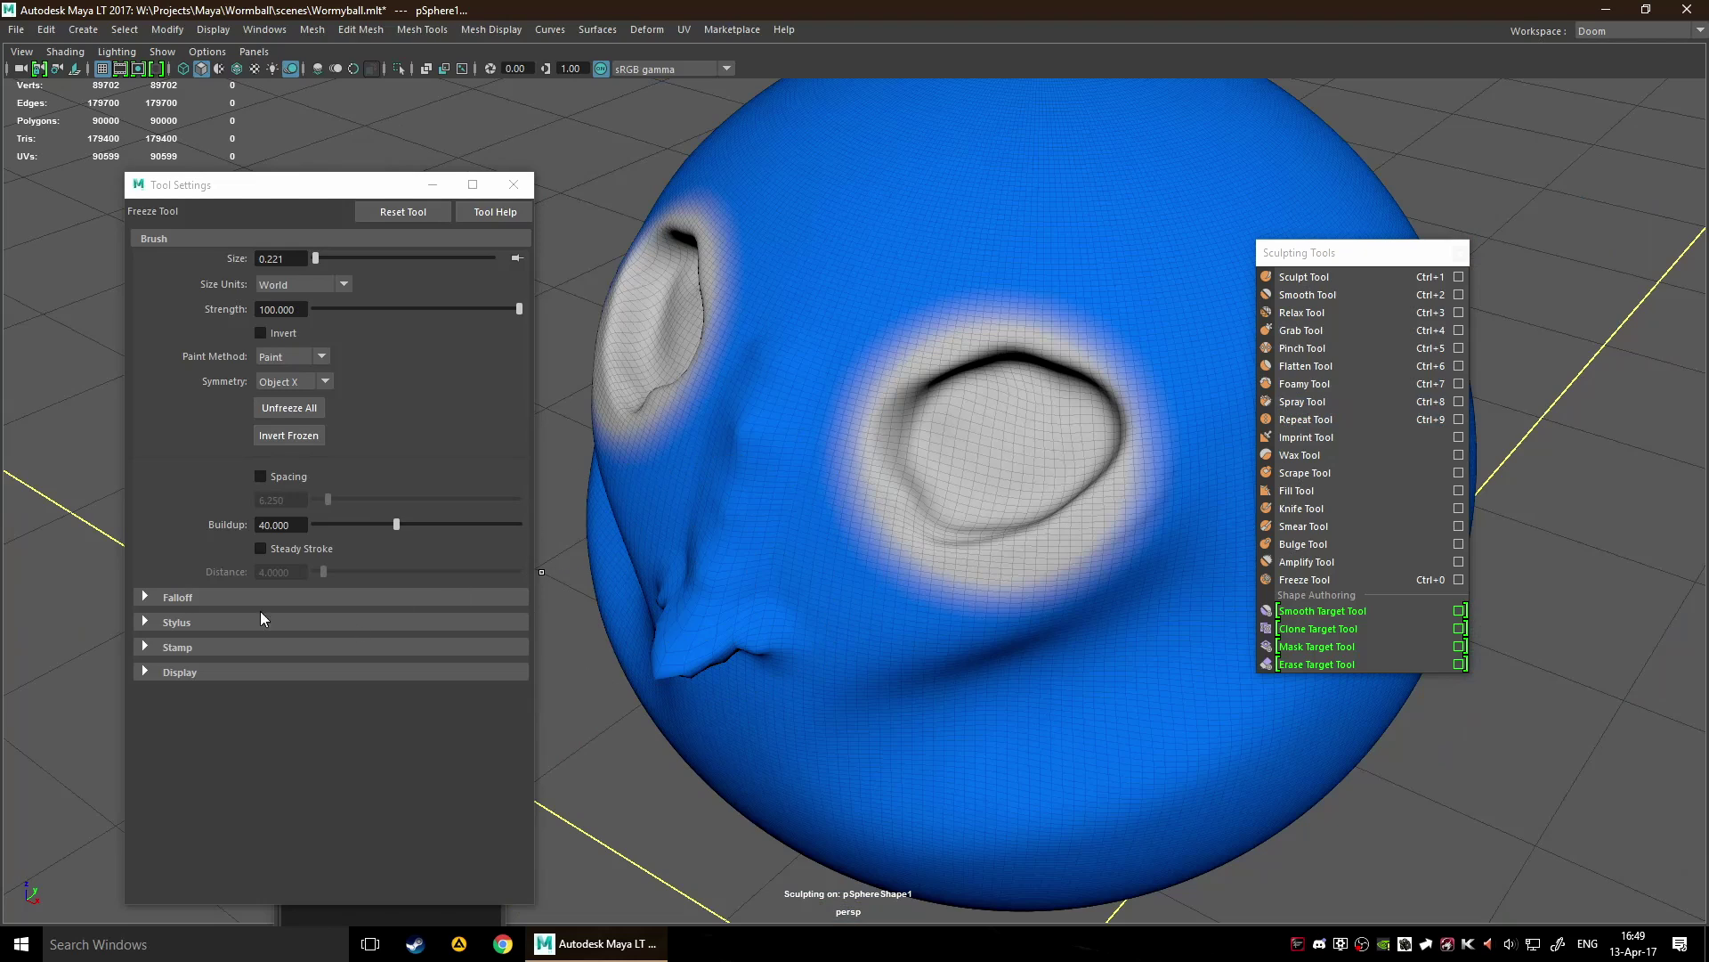
Examine the Freeze tool's Display and Stamp settings and the masked head from different angles.
{"action": "left_click", "coordinate": [153, 666]}
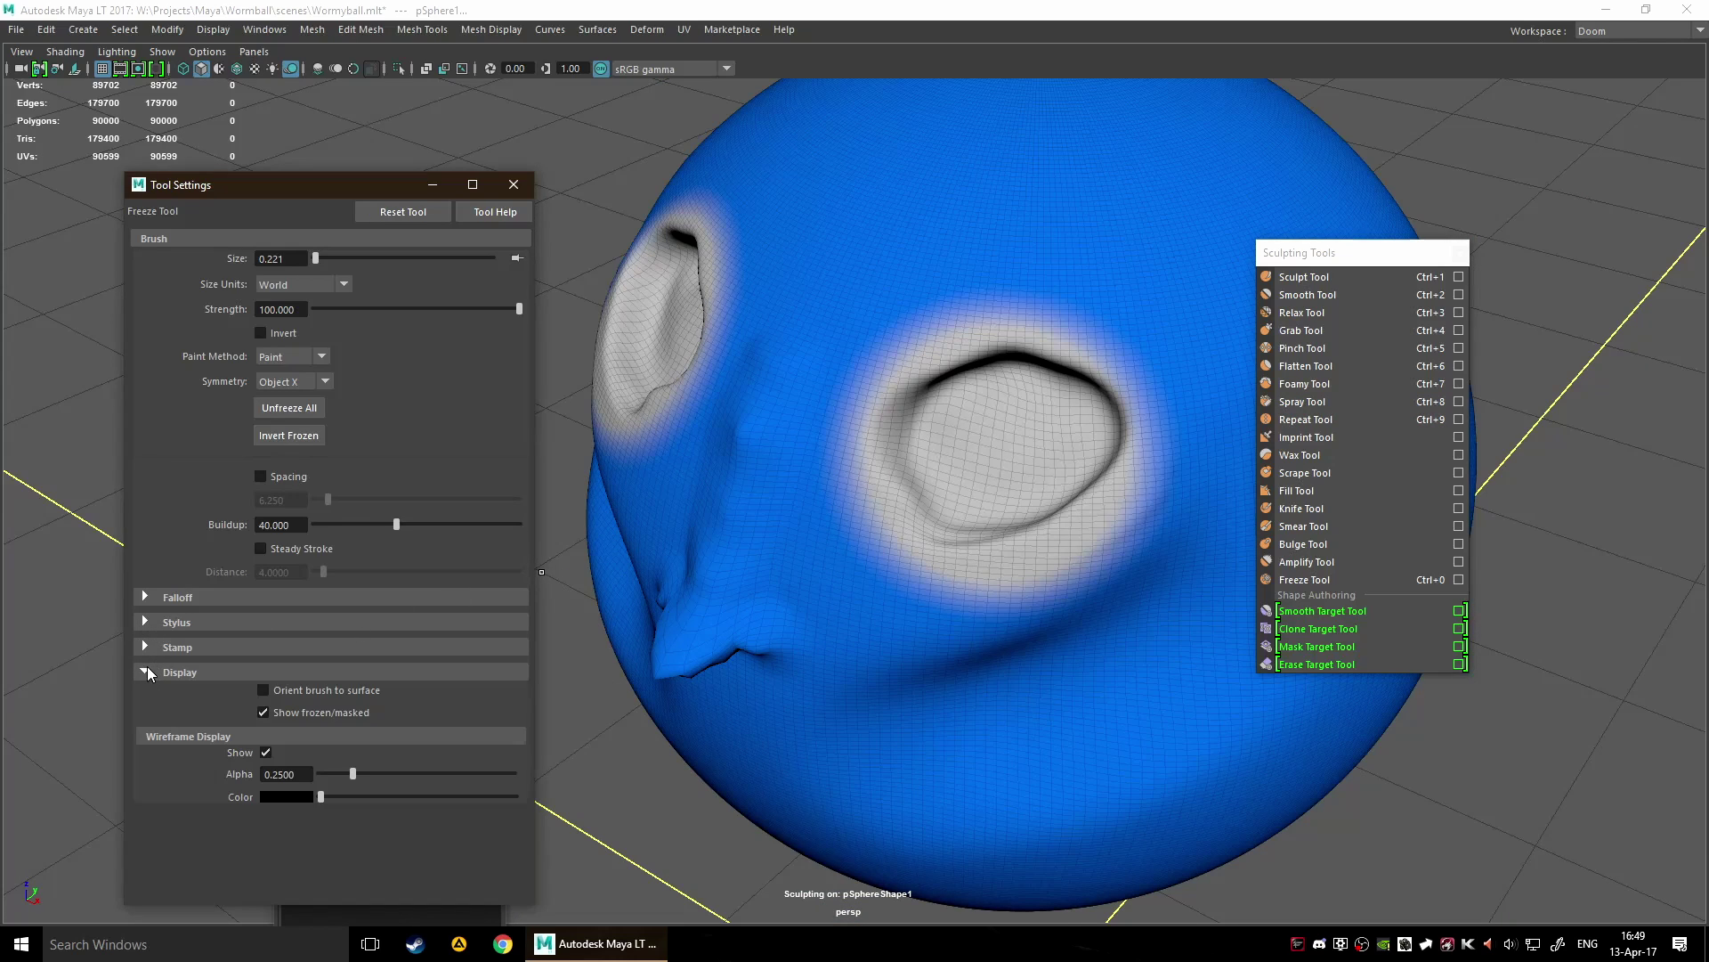
{"action": "left_click", "coordinate": [147, 668]}
{"action": "left_click", "coordinate": [143, 649]}
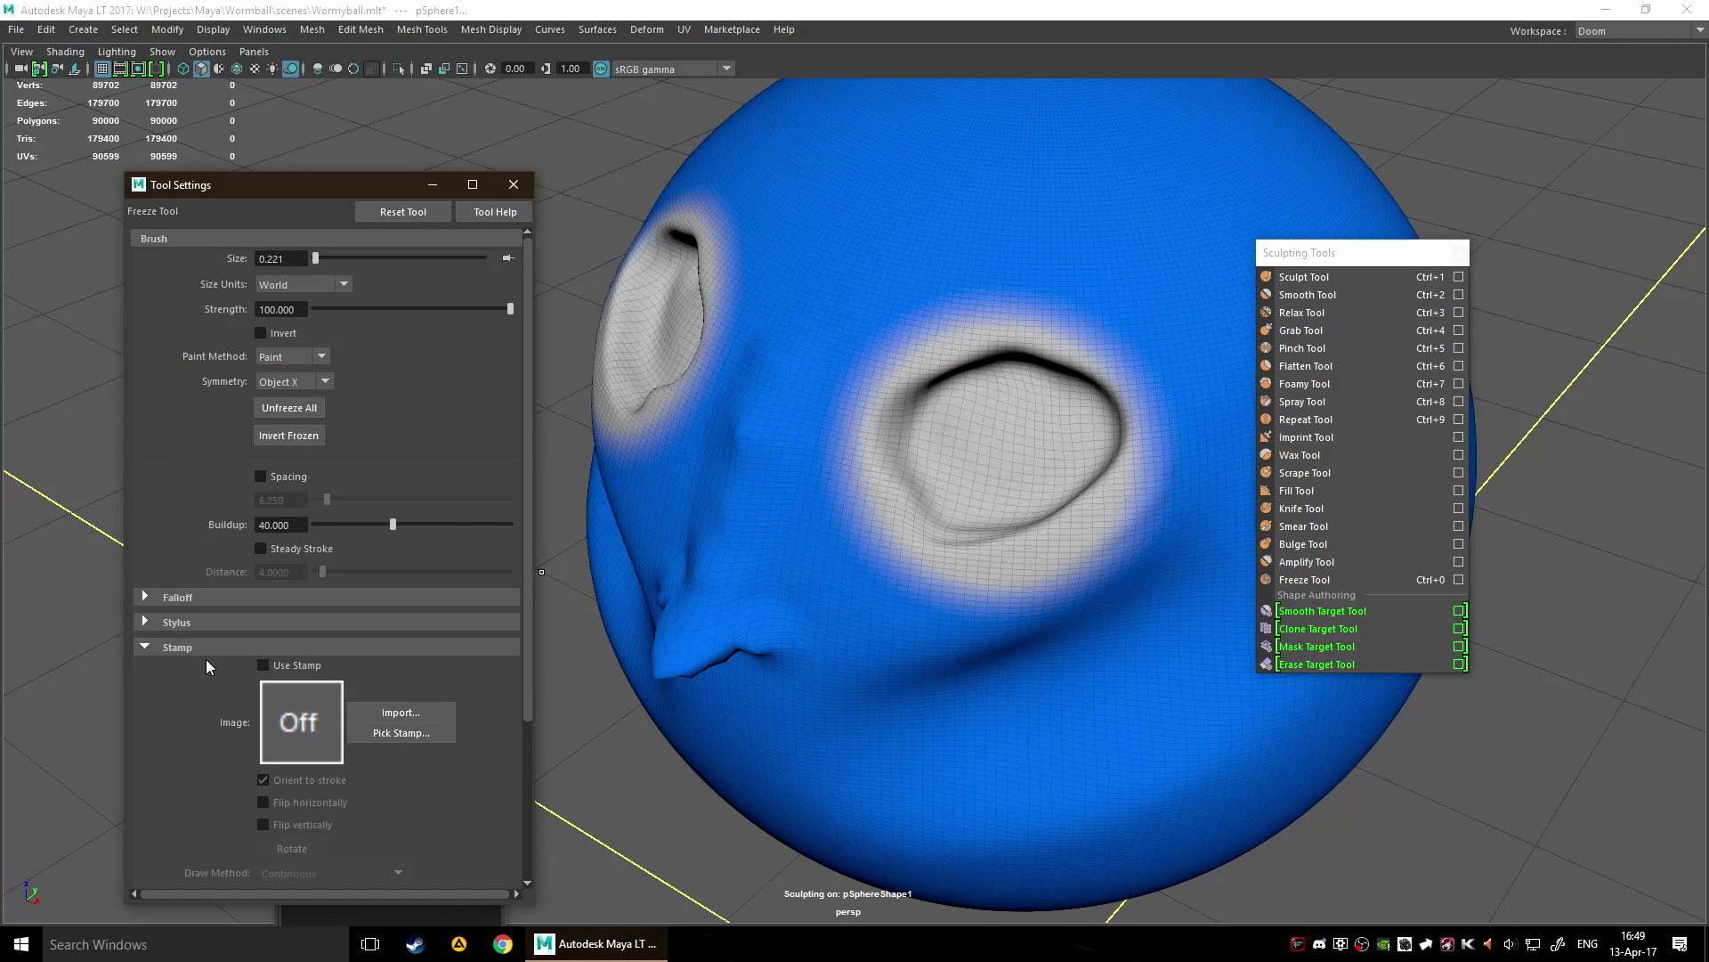
{"action": "scroll", "coordinate": [945, 472], "scroll_direction": "down", "scroll_amount": 3}
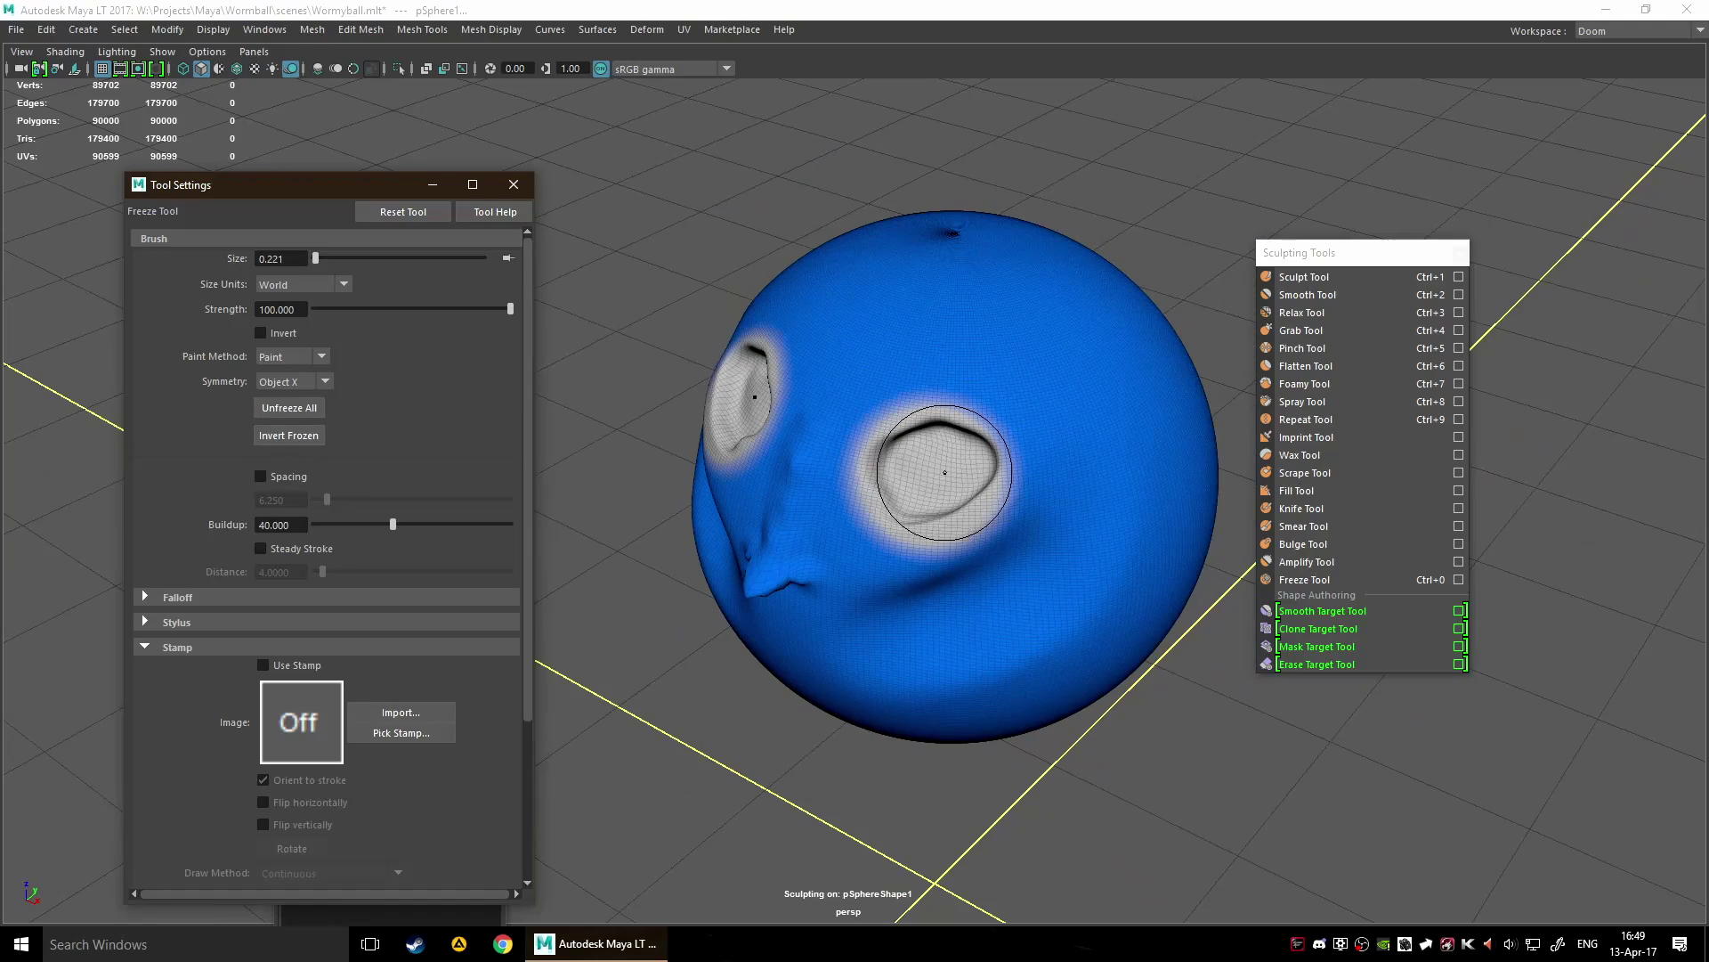
{"action": "scroll", "coordinate": [945, 472], "scroll_direction": "up", "scroll_amount": 3}
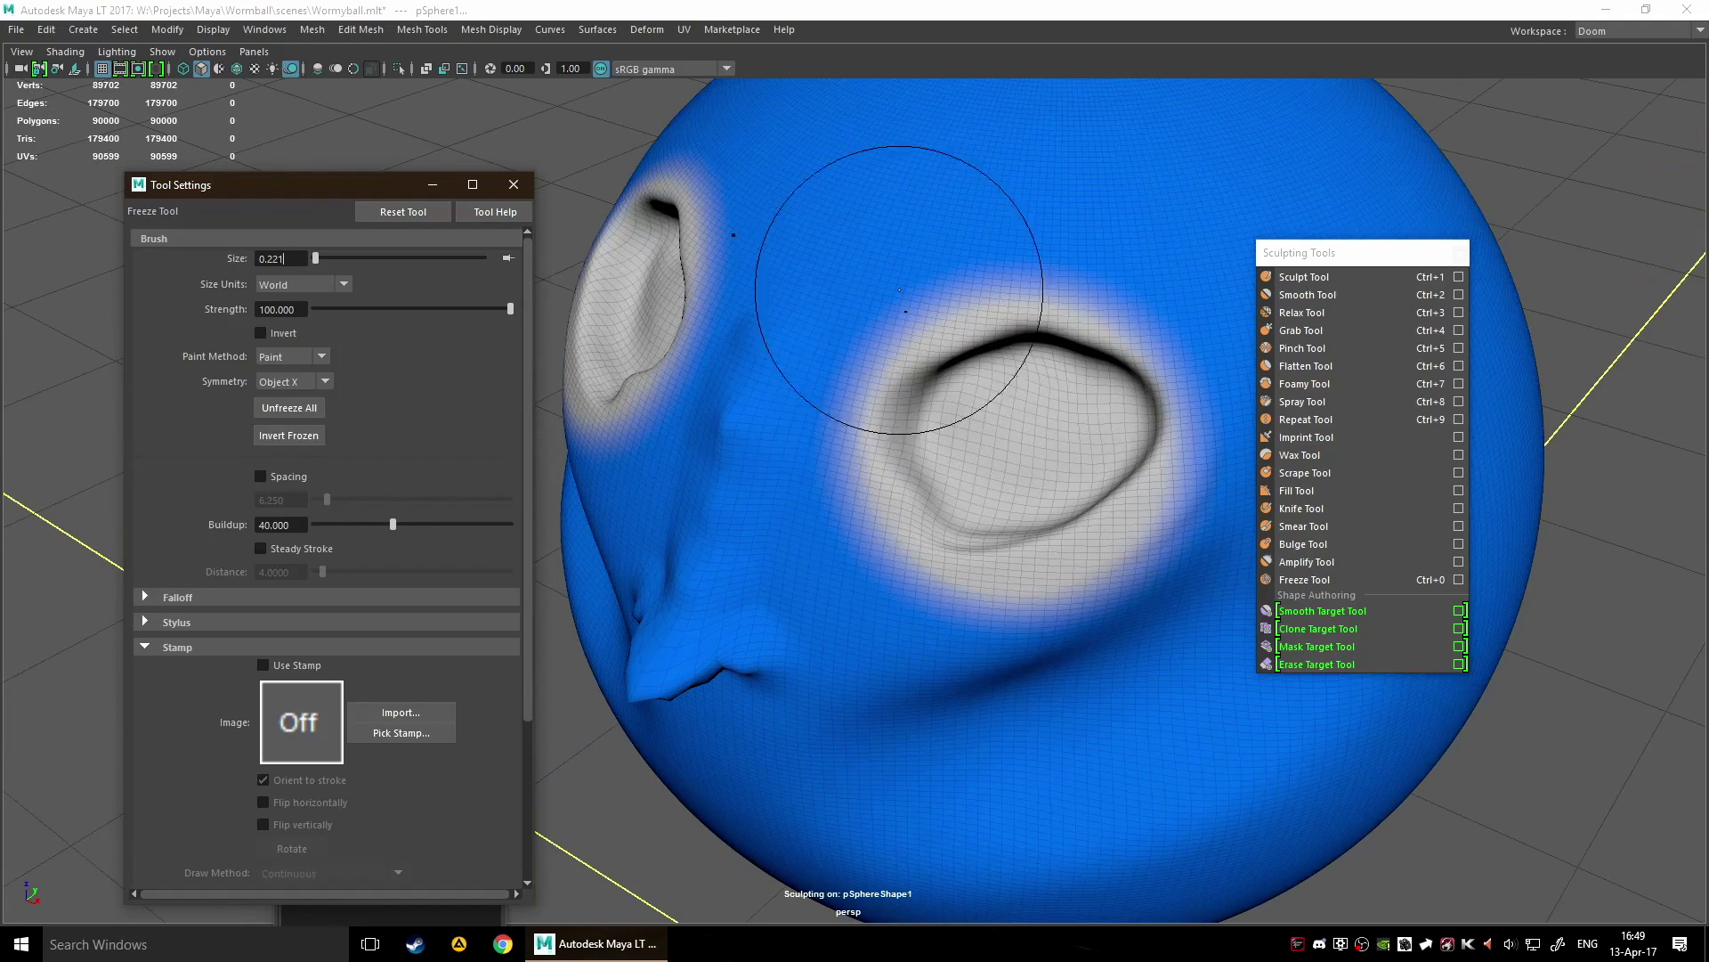
{"action": "scroll", "coordinate": [969, 456], "scroll_direction": "down", "scroll_amount": 5}
{"action": "mouse_move", "coordinate": [1030, 381]}
{"action": "left_mouse_down", "text": "alt"}
{"action": "mouse_move", "coordinate": [739, 444]}
{"action": "mouse_move", "coordinate": [736, 489]}
{"action": "mouse_move", "coordinate": [599, 386]}
{"action": "mouse_move", "coordinate": [868, 485]}
{"action": "mouse_move", "coordinate": [873, 408]}
{"action": "left_mouse_up", "text": "alt"}
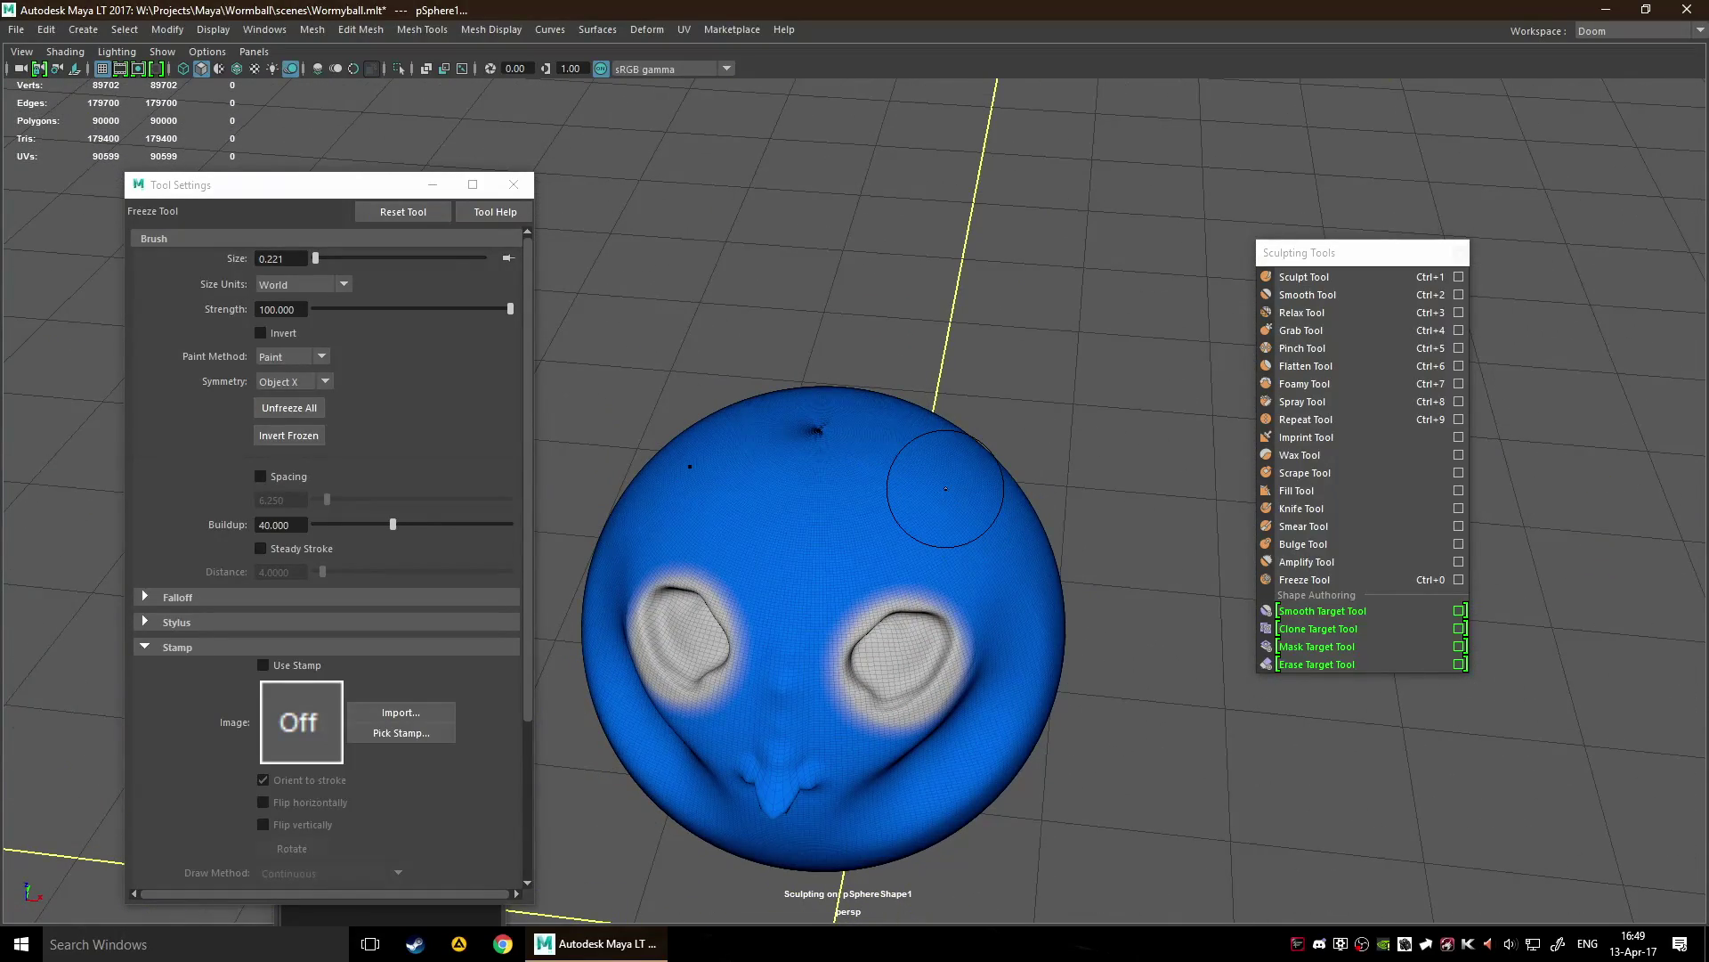
Examine the Freeze tool's Stylus and Falloff settings.
{"action": "scroll", "coordinate": [944, 492], "scroll_direction": "up", "scroll_amount": 6}
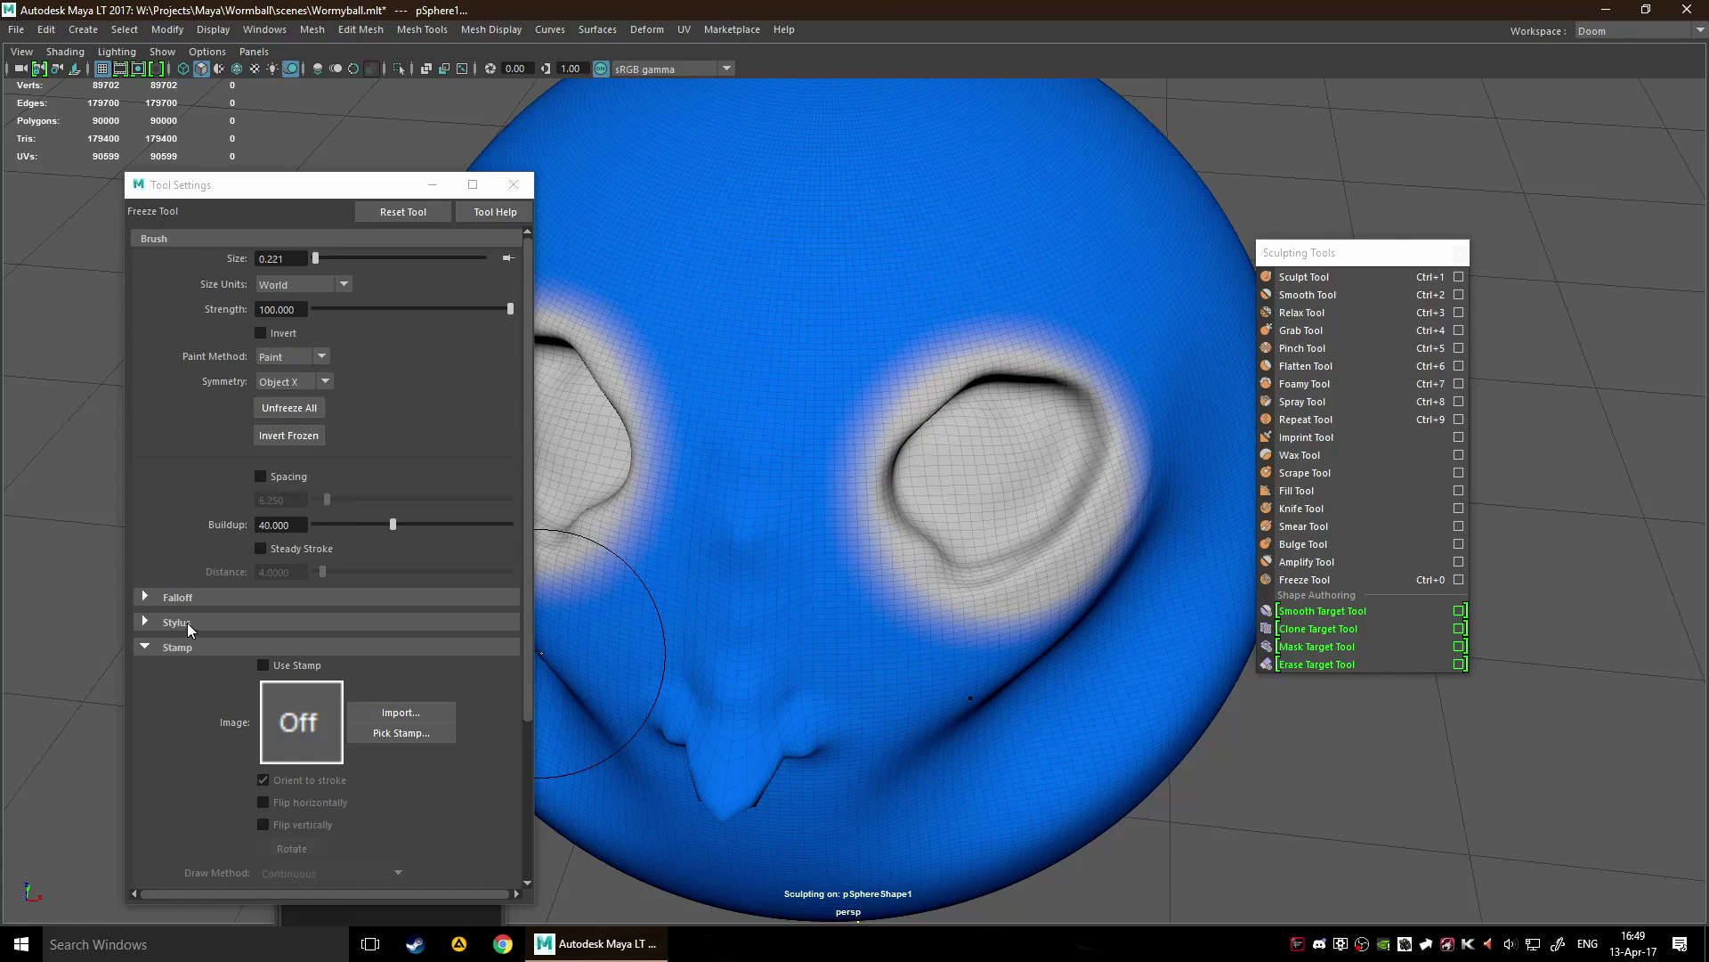
{"action": "left_click", "coordinate": [149, 624]}
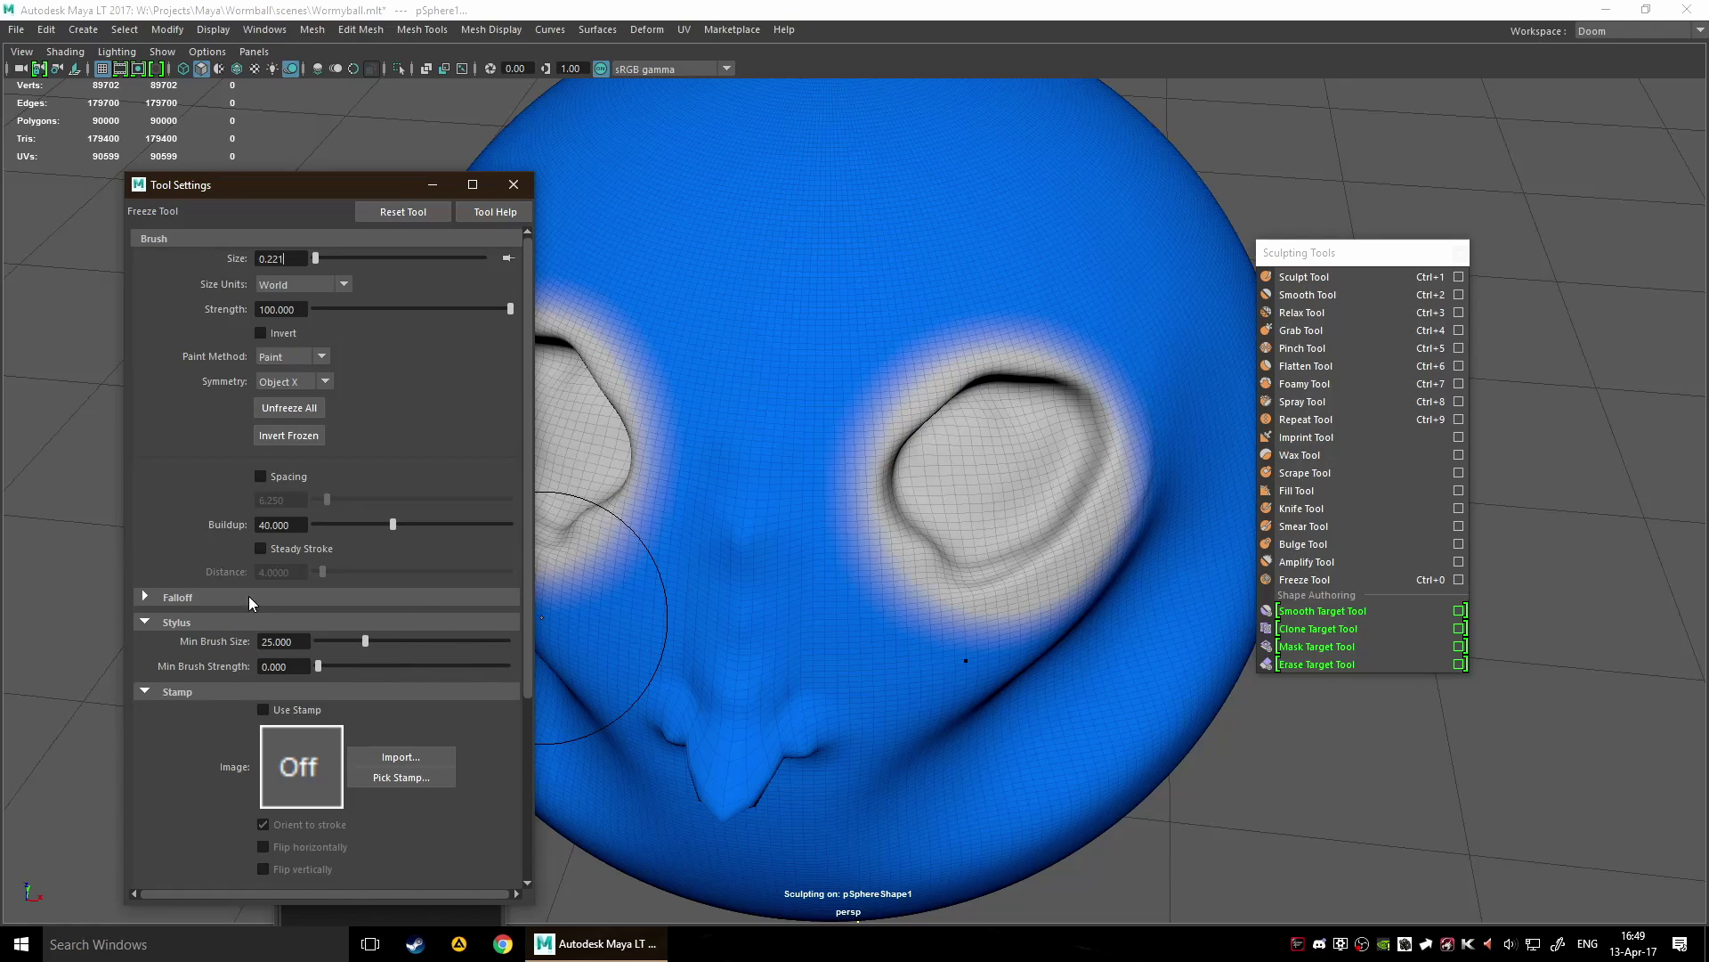
{"action": "left_click", "coordinate": [147, 596]}
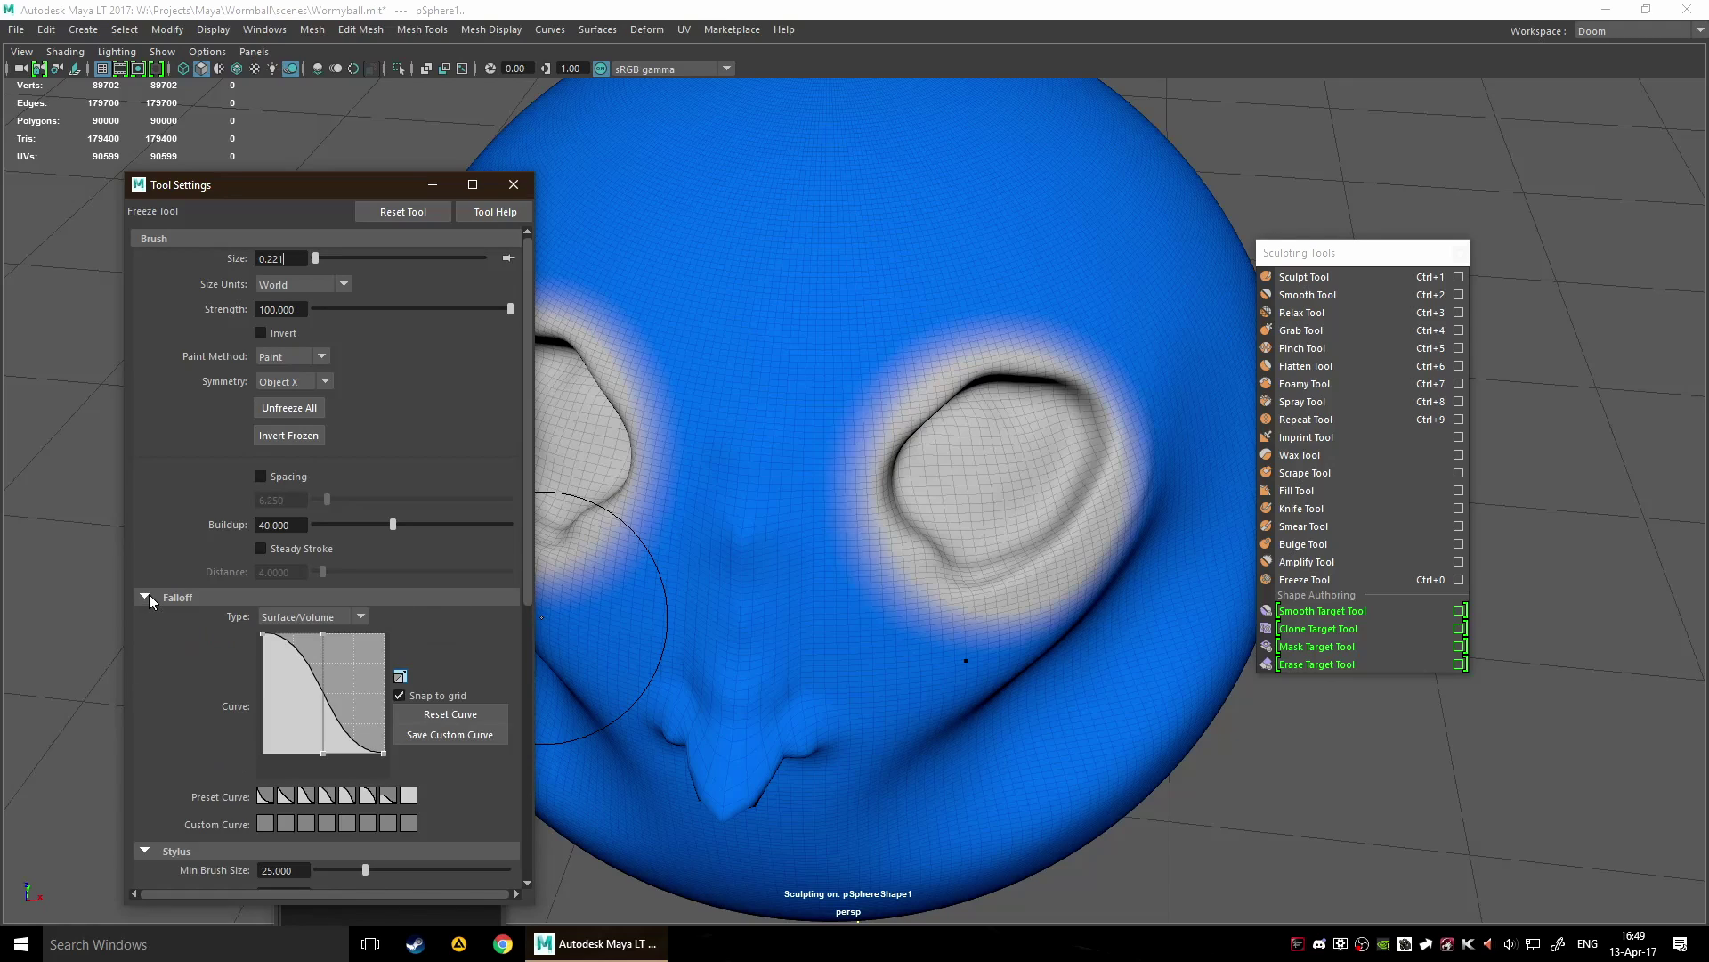
{"action": "scroll", "coordinate": [877, 517], "scroll_direction": "down", "scroll_amount": 3}
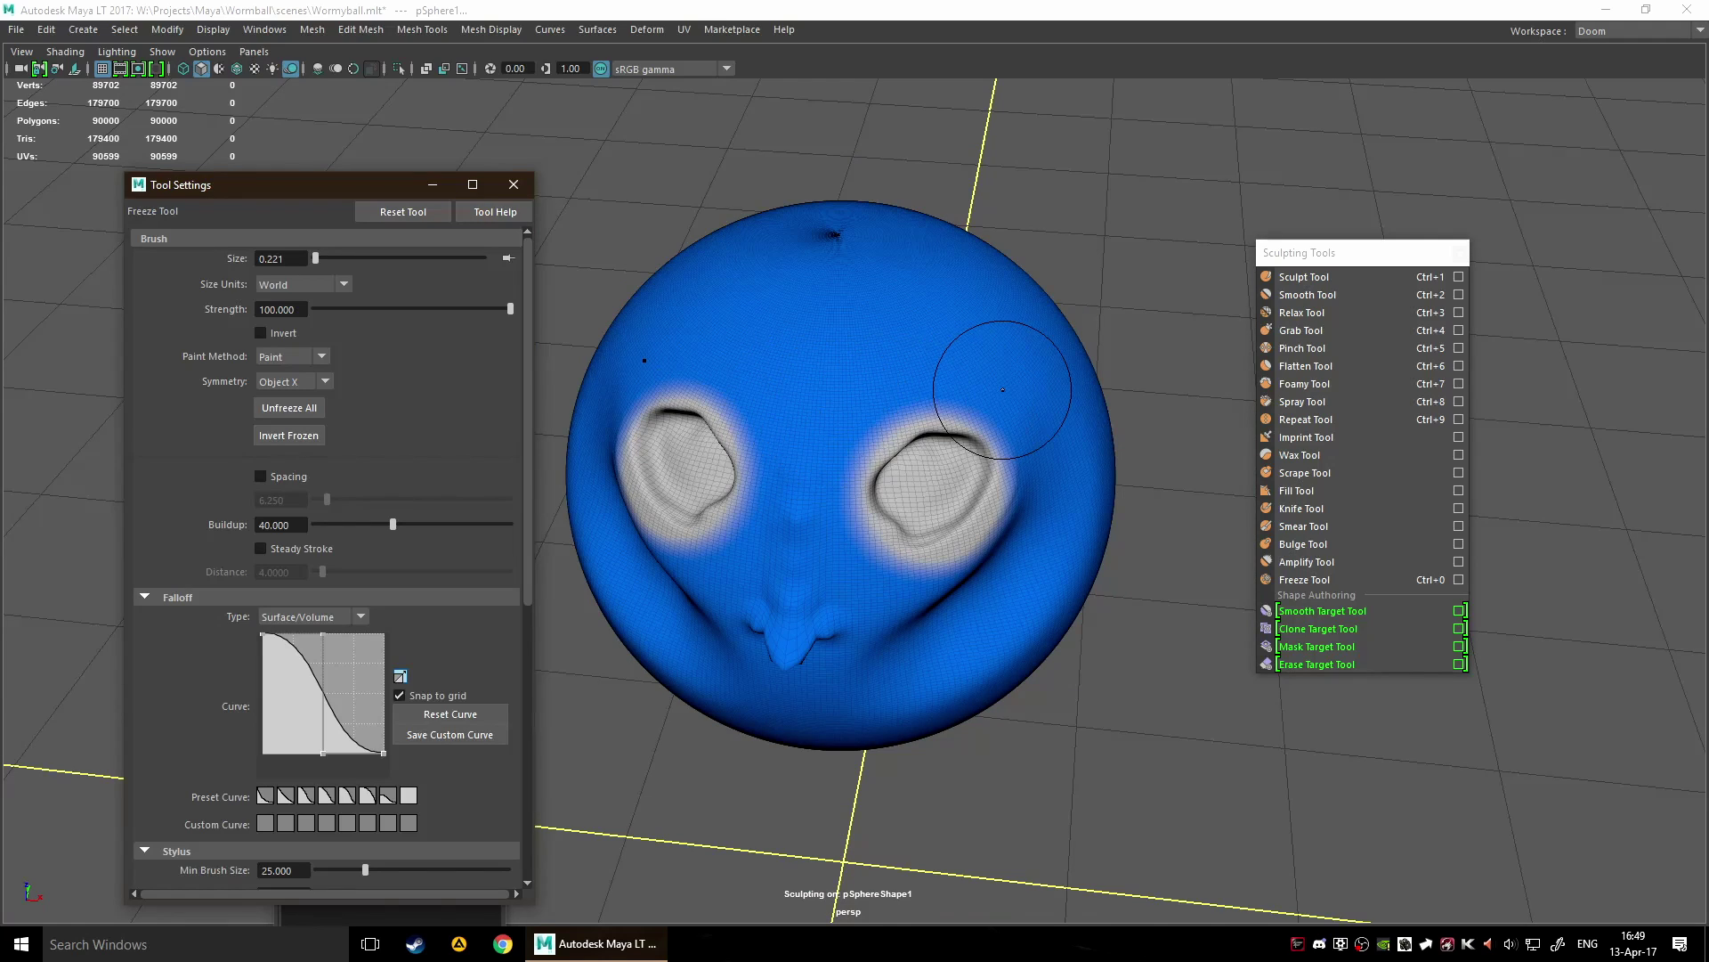
Unfreeze everything and sculpt a raised brow ridge above the eye sockets with the 0.221 Sculpt brush at strength 0.100.
{"action": "left_click", "coordinate": [290, 406]}
{"action": "left_click", "coordinate": [1305, 277]}
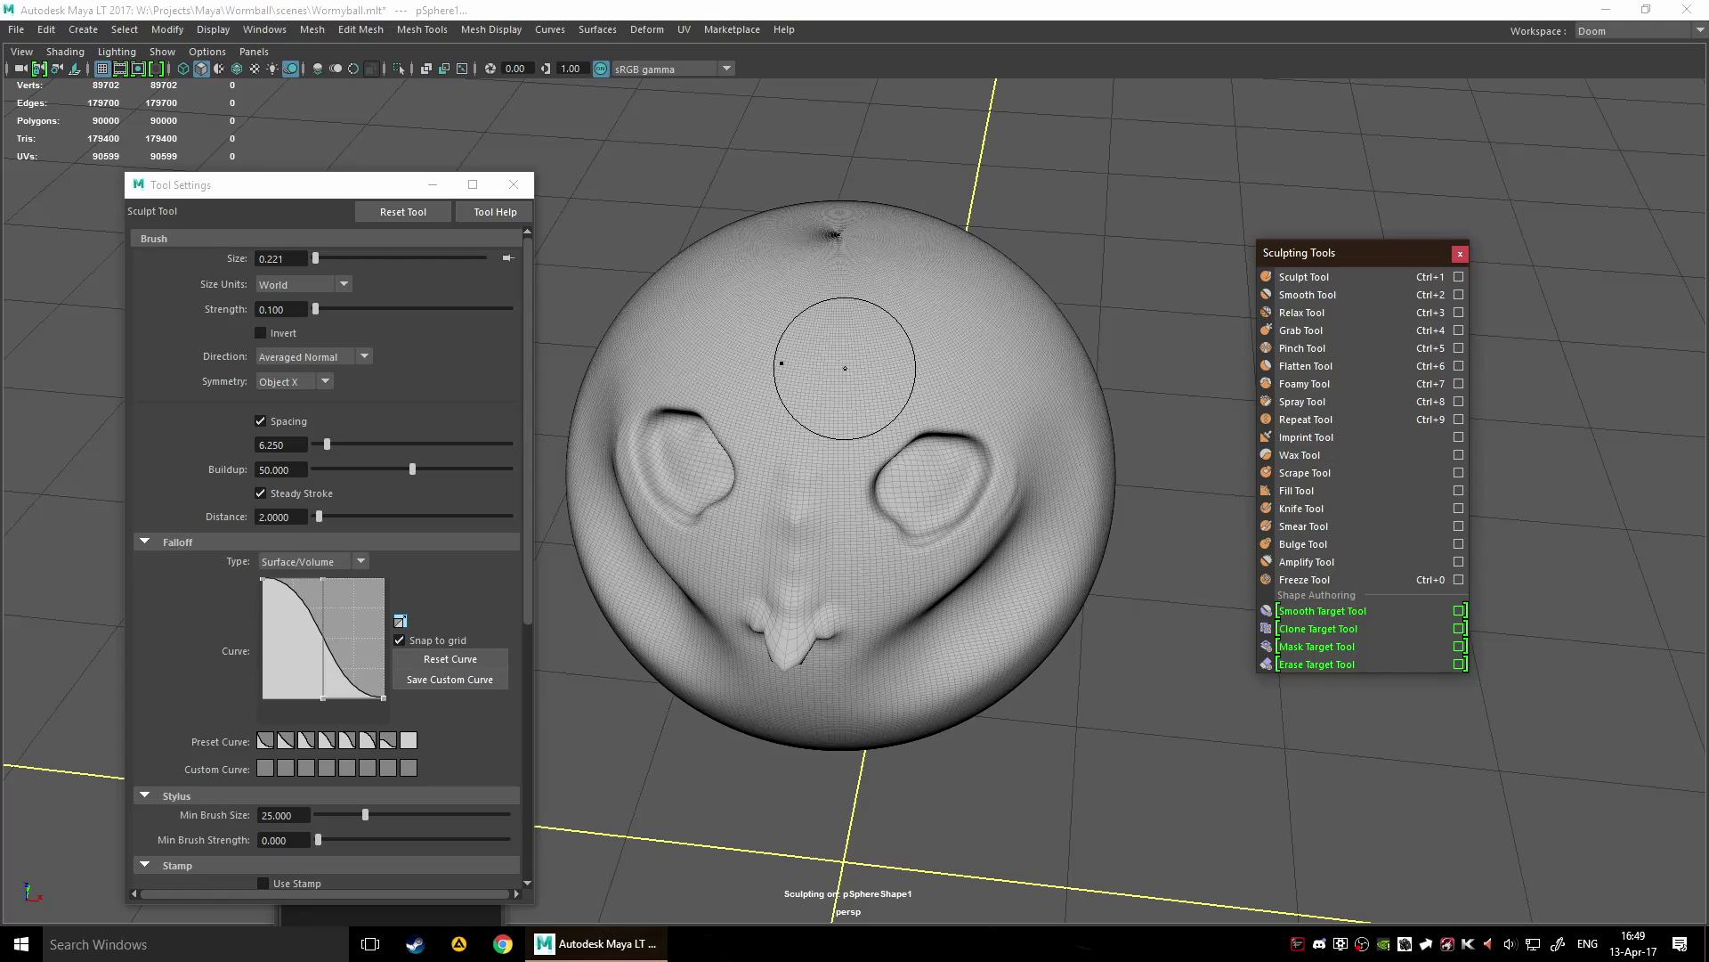
{"action": "left_click_drag", "start_coordinate": [843, 369], "coordinate": [945, 371]}
{"action": "scroll", "coordinate": [992, 347], "scroll_direction": "up", "scroll_amount": 3}
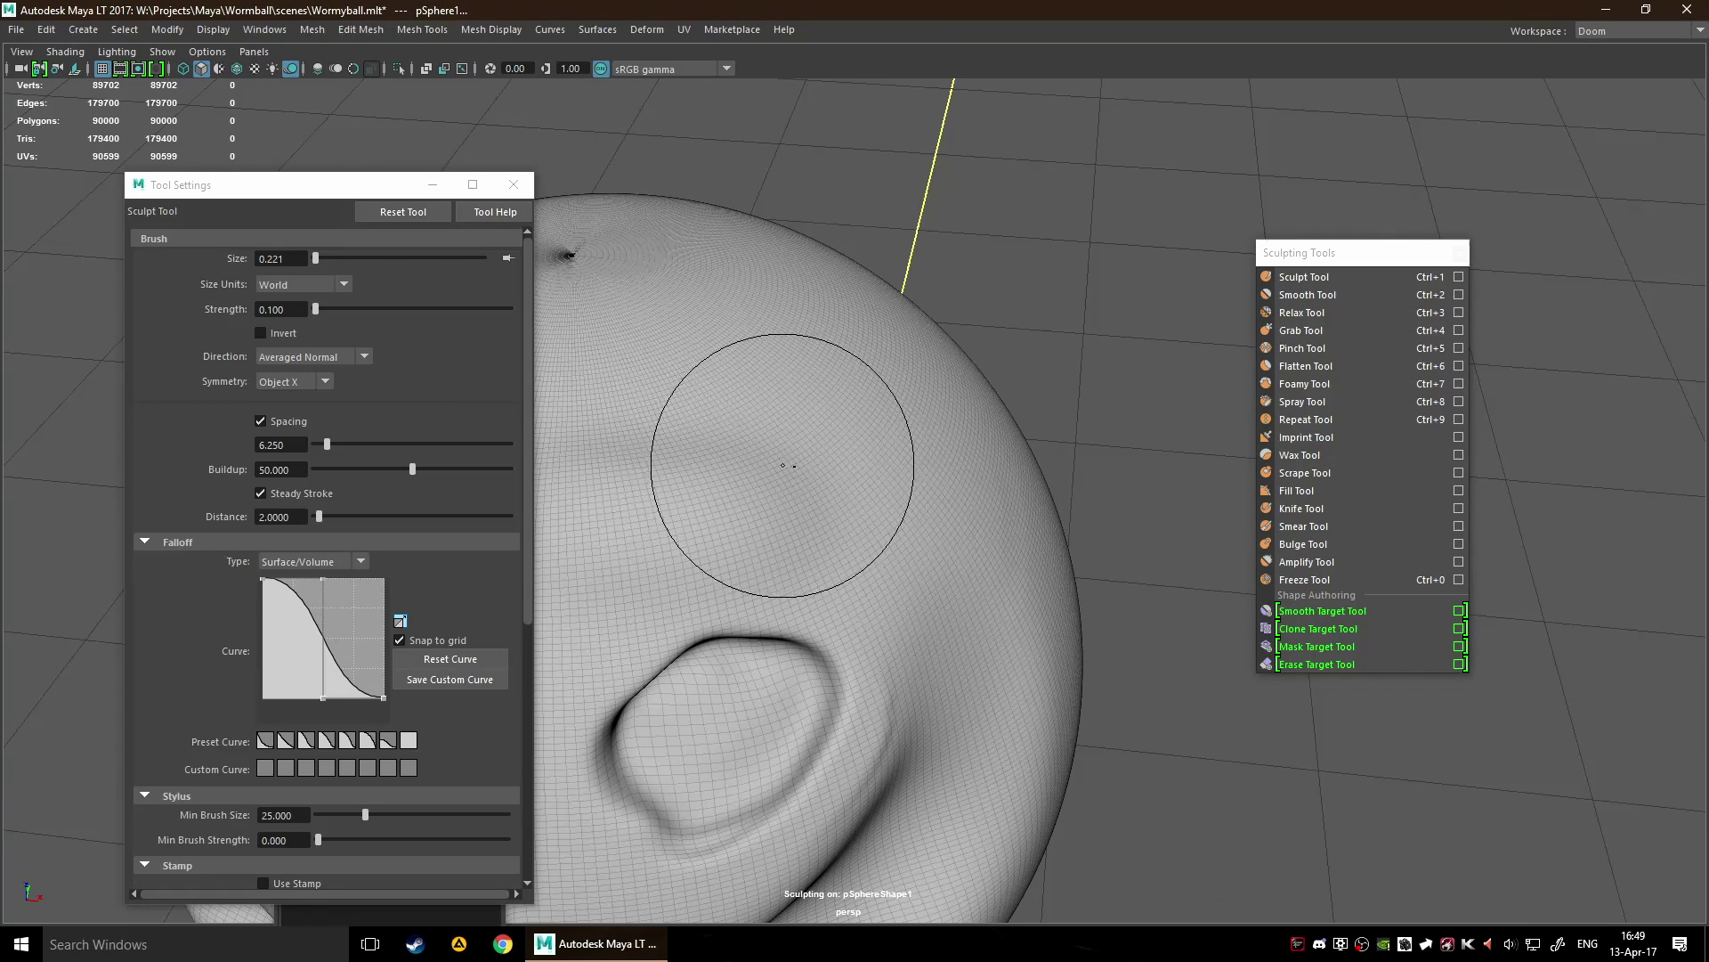
{"action": "left_click_drag", "start_coordinate": [782, 465], "coordinate": [627, 445], "text": "alt"}
{"action": "middle_click_drag", "start_coordinate": [659, 449], "coordinate": [815, 570], "text": "alt"}
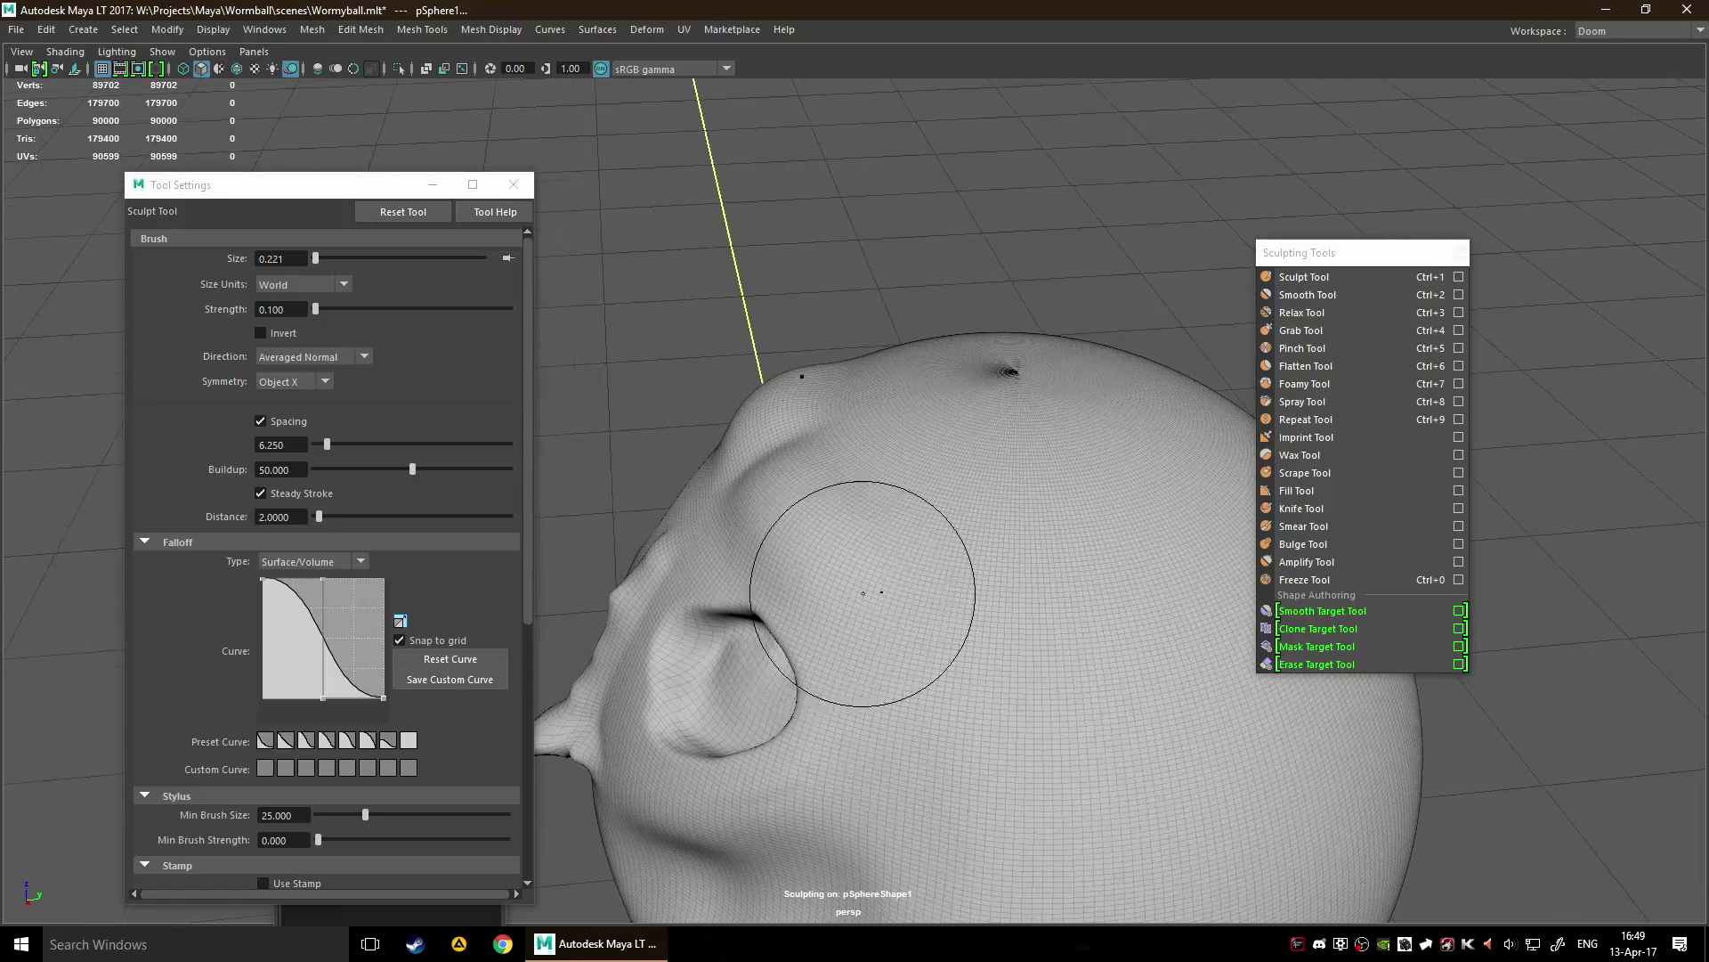
{"action": "scroll", "coordinate": [874, 591], "scroll_direction": "up", "scroll_amount": 5}
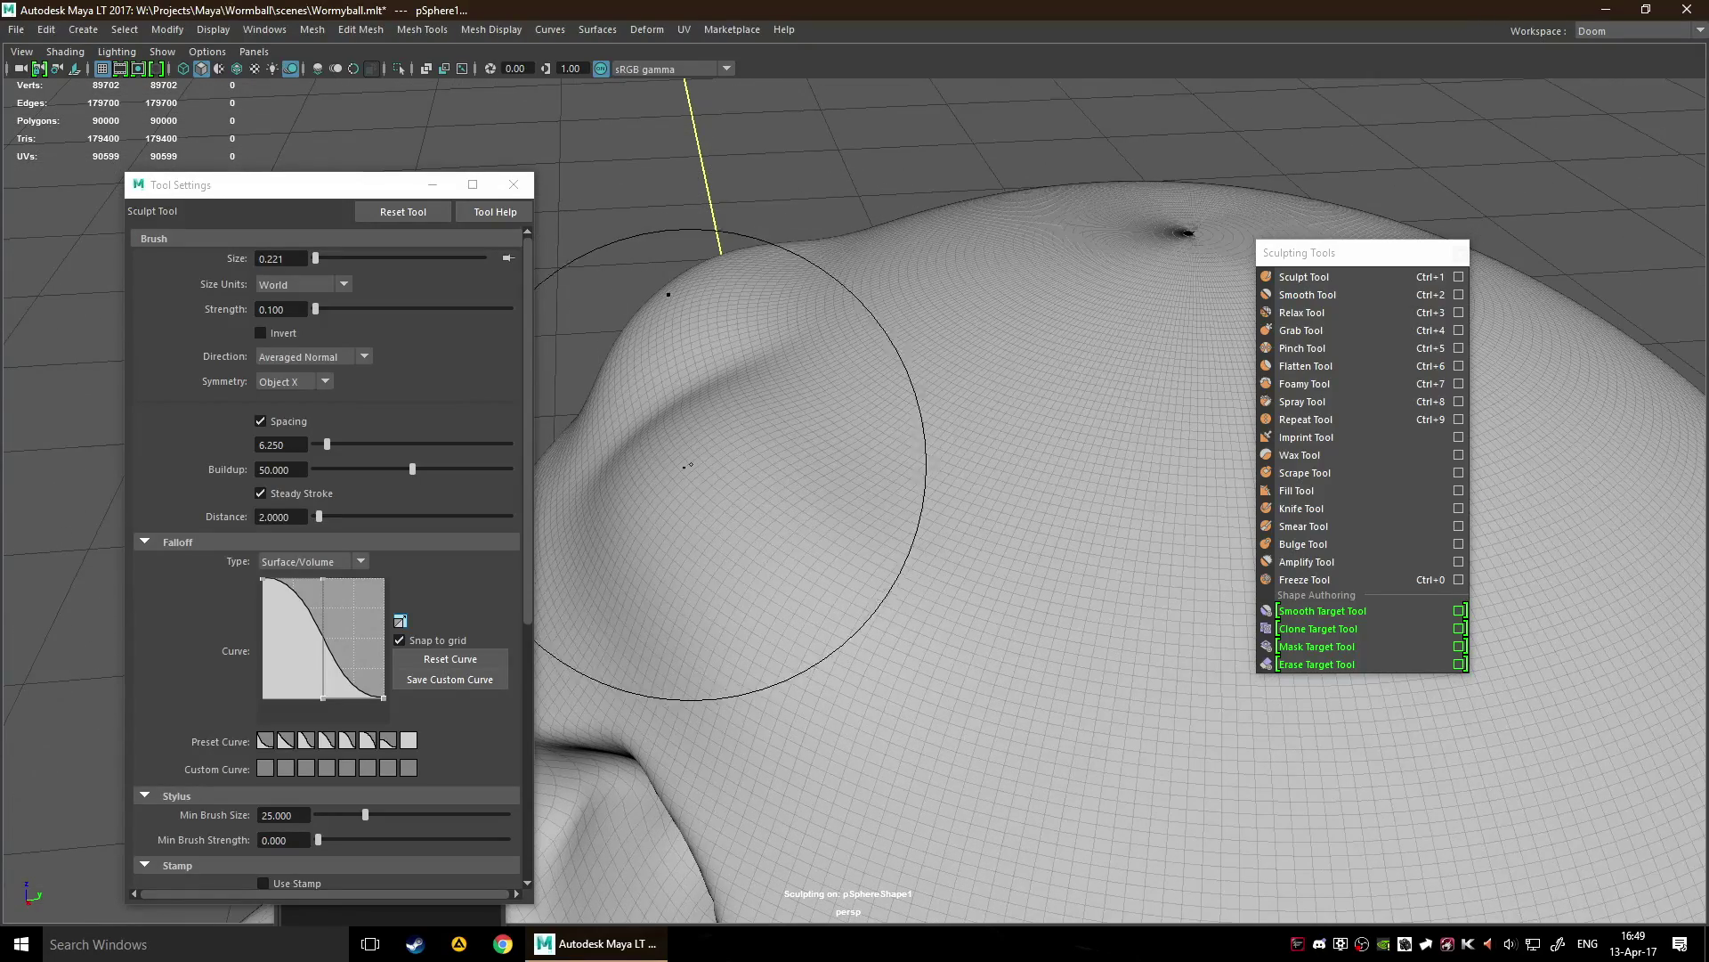
{"action": "scroll", "coordinate": [1043, 452], "scroll_direction": "down", "scroll_amount": 3}
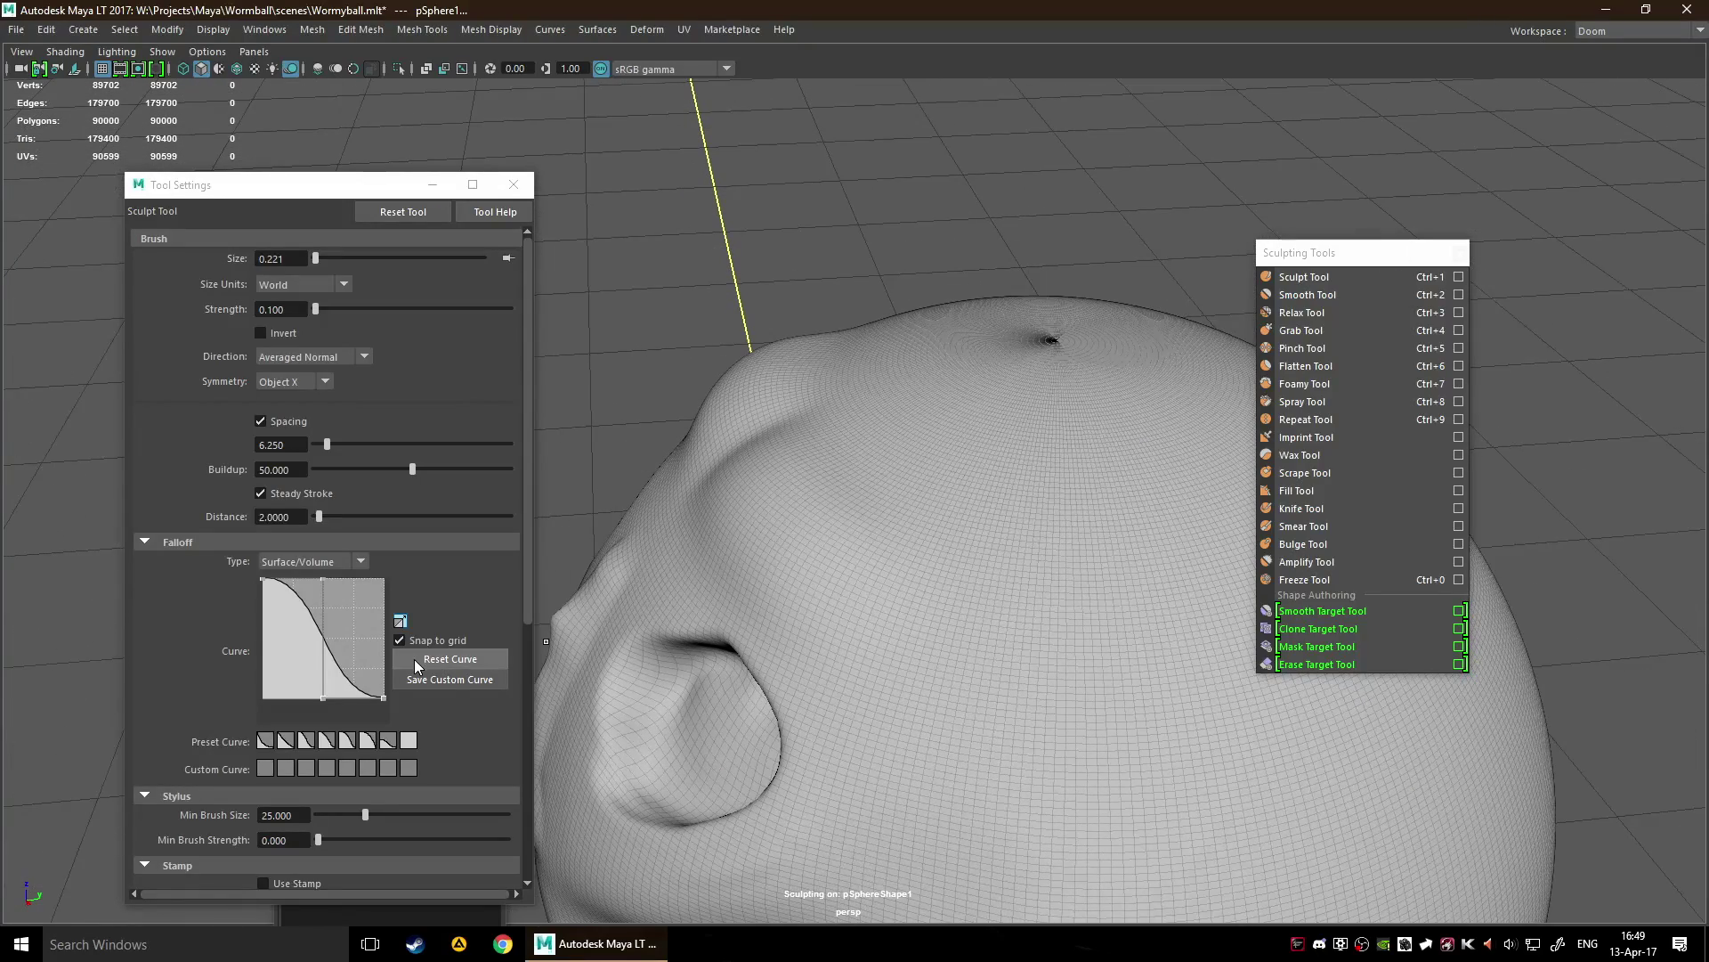
Apply the first, sharply falling preset falloff curve and sculpt a stroke on the side of the head.
{"action": "left_click", "coordinate": [265, 741]}
{"action": "left_click_drag", "start_coordinate": [650, 687], "coordinate": [878, 592], "text": "alt"}
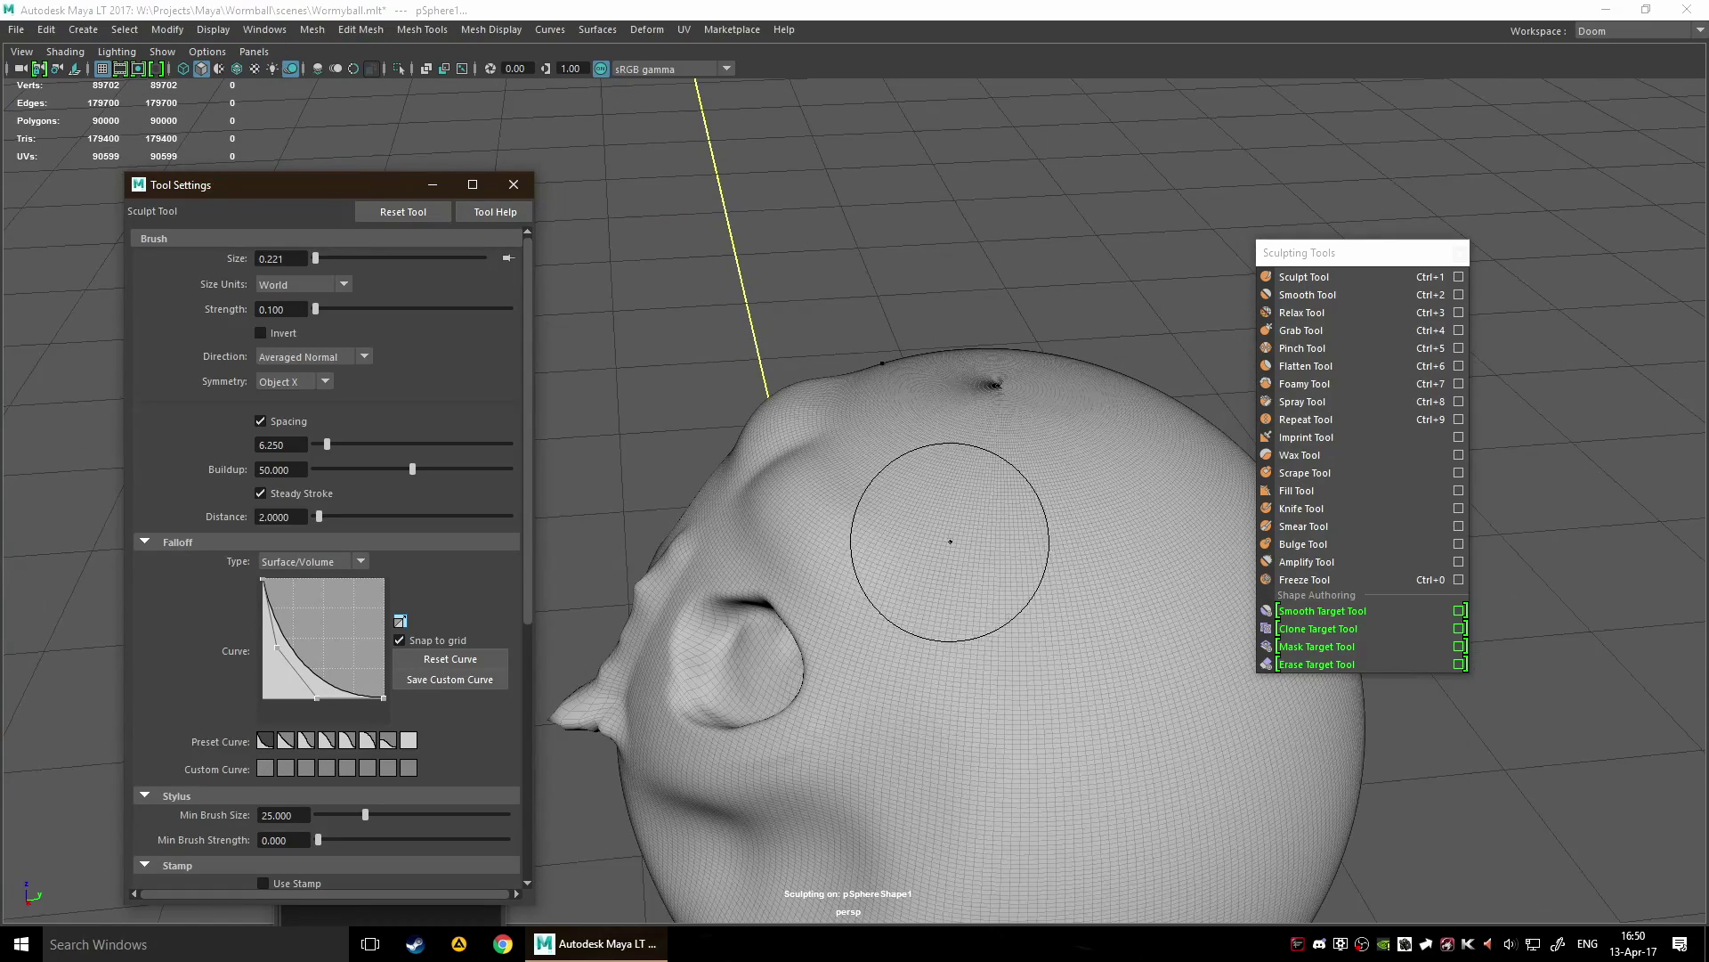
{"action": "left_click", "coordinate": [994, 517]}
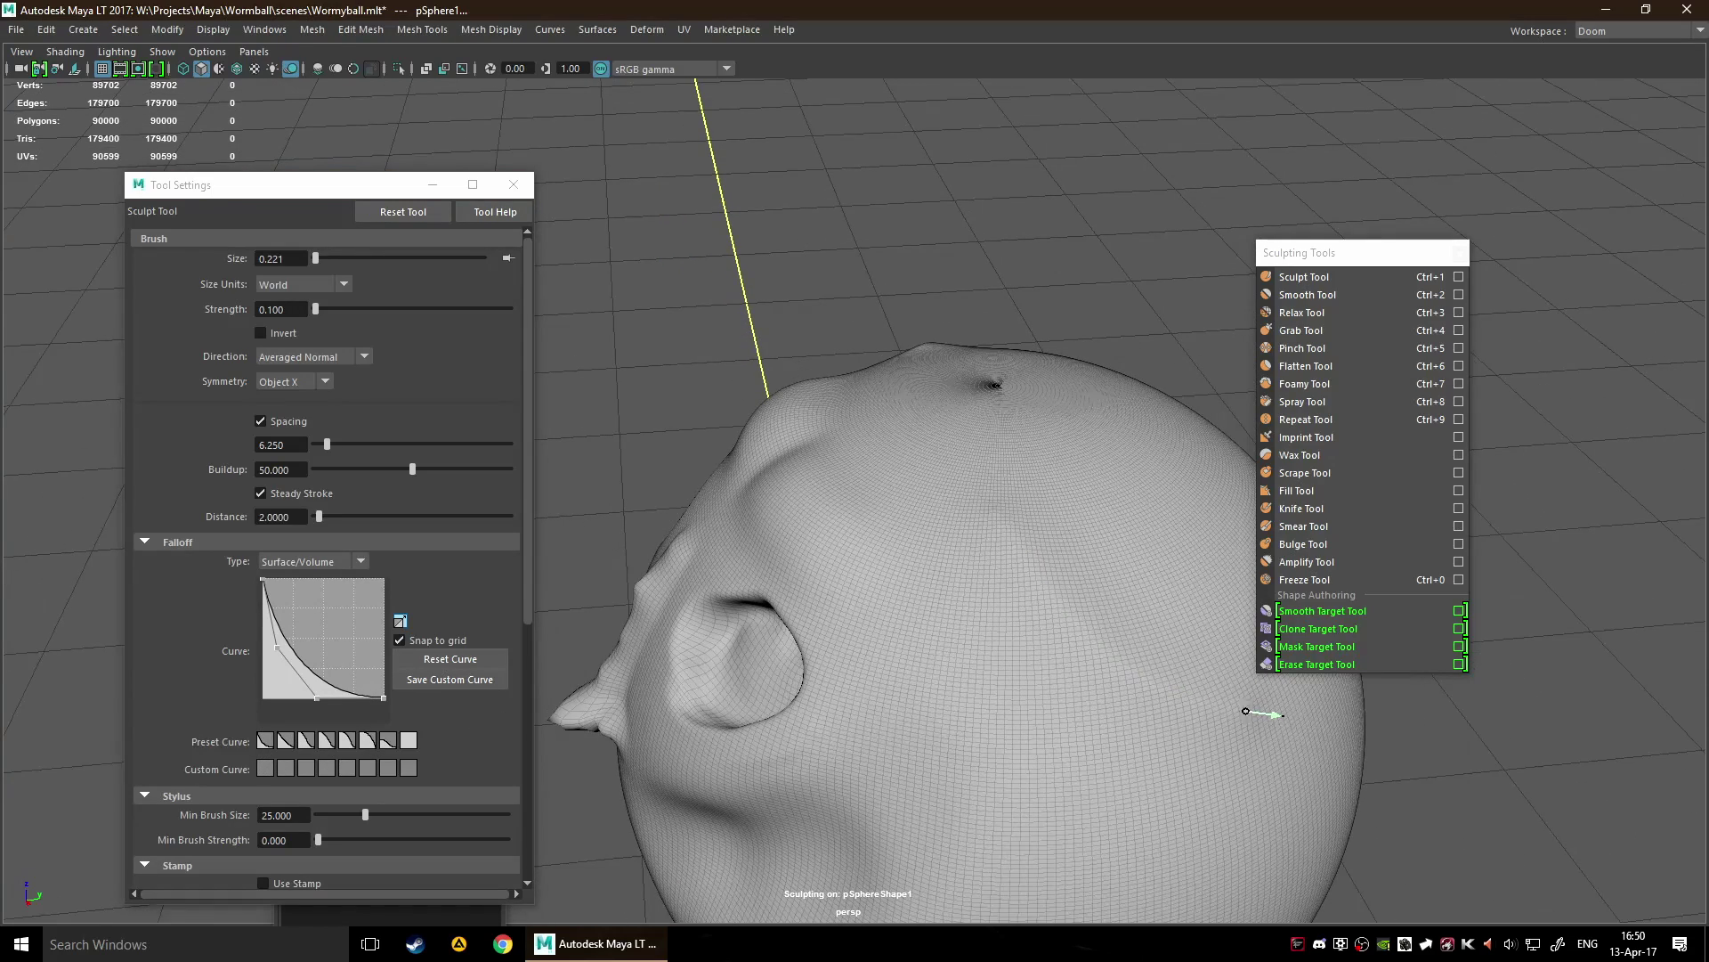
{"action": "mouse_move", "coordinate": [1278, 726]}
{"action": "left_mouse_down", "text": "alt"}
{"action": "mouse_move", "coordinate": [744, 573]}
{"action": "mouse_move", "coordinate": [1004, 579]}
{"action": "mouse_move", "coordinate": [713, 611]}
{"action": "left_mouse_up", "text": "alt"}
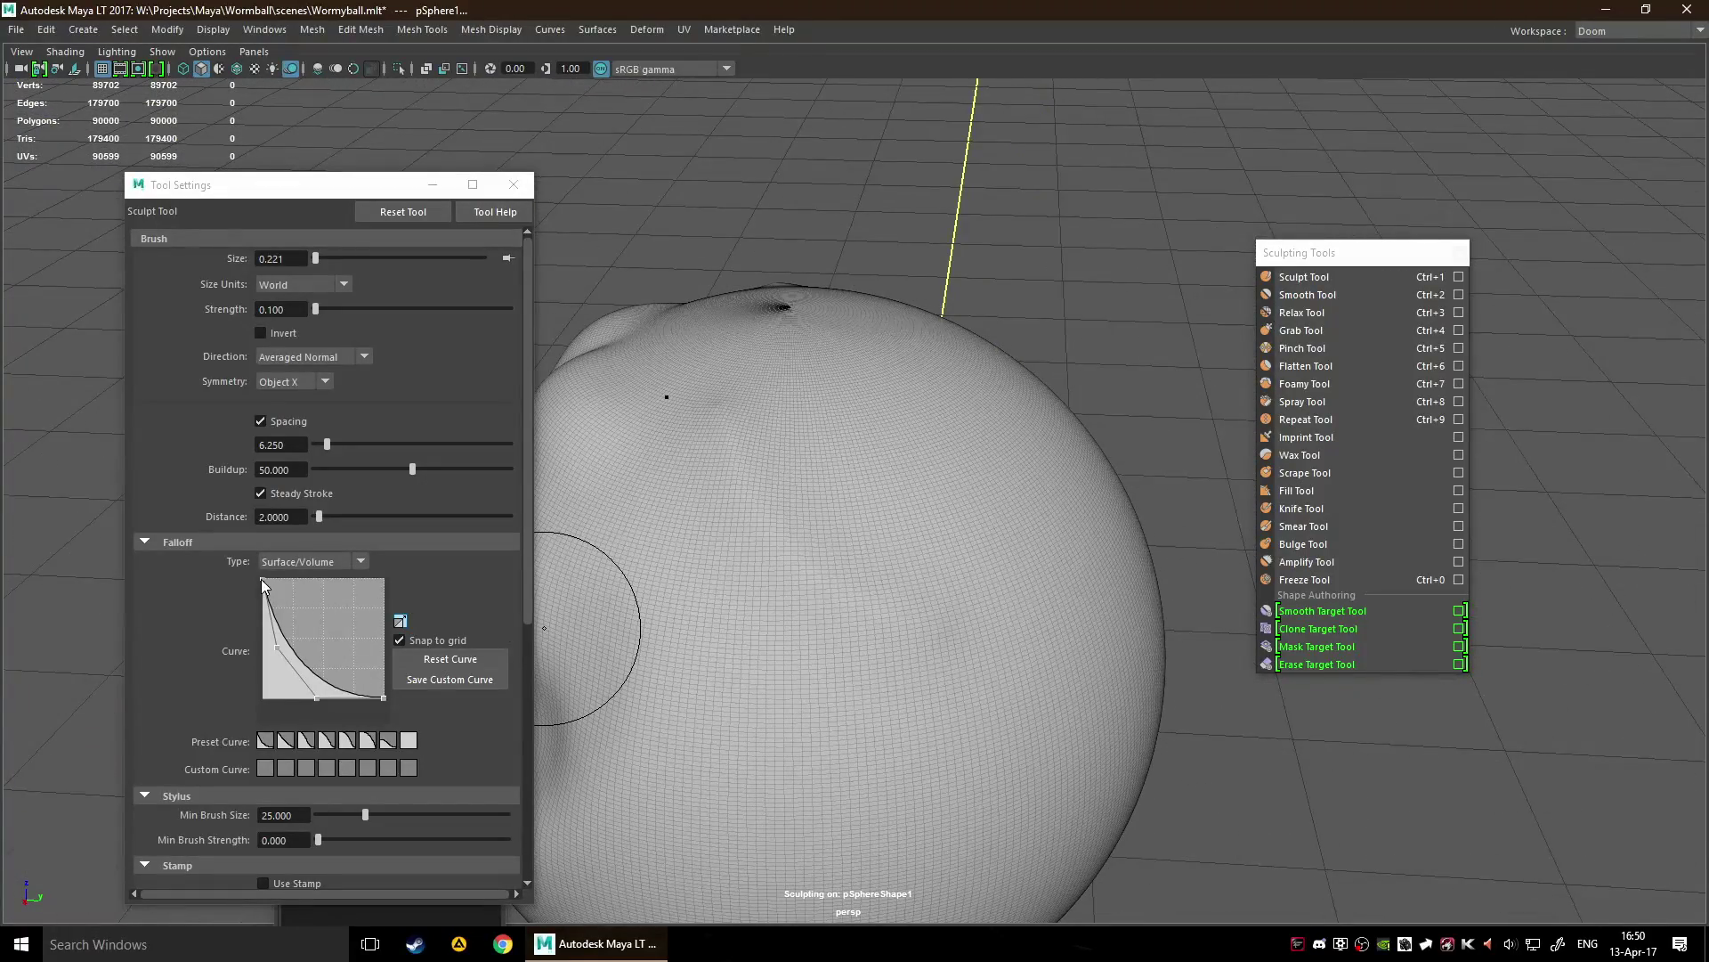
Apply the rounded sixth preset falloff curve and sculpt symmetric raised strokes on the side and back of the head.
{"action": "left_click_drag", "start_coordinate": [870, 618], "coordinate": [479, 685], "text": "alt"}
{"action": "left_click", "coordinate": [367, 741]}
{"action": "mouse_move", "coordinate": [656, 656]}
{"action": "left_mouse_down", "text": "alt"}
{"action": "mouse_move", "coordinate": [1023, 431]}
{"action": "mouse_move", "coordinate": [1082, 538]}
{"action": "mouse_move", "coordinate": [1050, 660]}
{"action": "mouse_move", "coordinate": [954, 752]}
{"action": "mouse_move", "coordinate": [792, 802]}
{"action": "left_mouse_up", "text": "alt"}
{"action": "mouse_move", "coordinate": [1030, 653]}
{"action": "left_mouse_down", "text": "alt"}
{"action": "mouse_move", "coordinate": [900, 611]}
{"action": "mouse_move", "coordinate": [984, 671]}
{"action": "mouse_move", "coordinate": [1213, 686]}
{"action": "mouse_move", "coordinate": [1030, 641]}
{"action": "mouse_move", "coordinate": [1023, 657]}
{"action": "mouse_move", "coordinate": [1214, 649]}
{"action": "mouse_move", "coordinate": [1046, 648]}
{"action": "left_mouse_up", "text": "alt"}
{"action": "scroll", "coordinate": [900, 610], "scroll_direction": "down", "scroll_amount": 5}
{"action": "scroll", "coordinate": [1046, 648], "scroll_direction": "up", "scroll_amount": 5}
{"action": "middle_click_drag", "start_coordinate": [1018, 611], "coordinate": [866, 625], "text": "alt"}
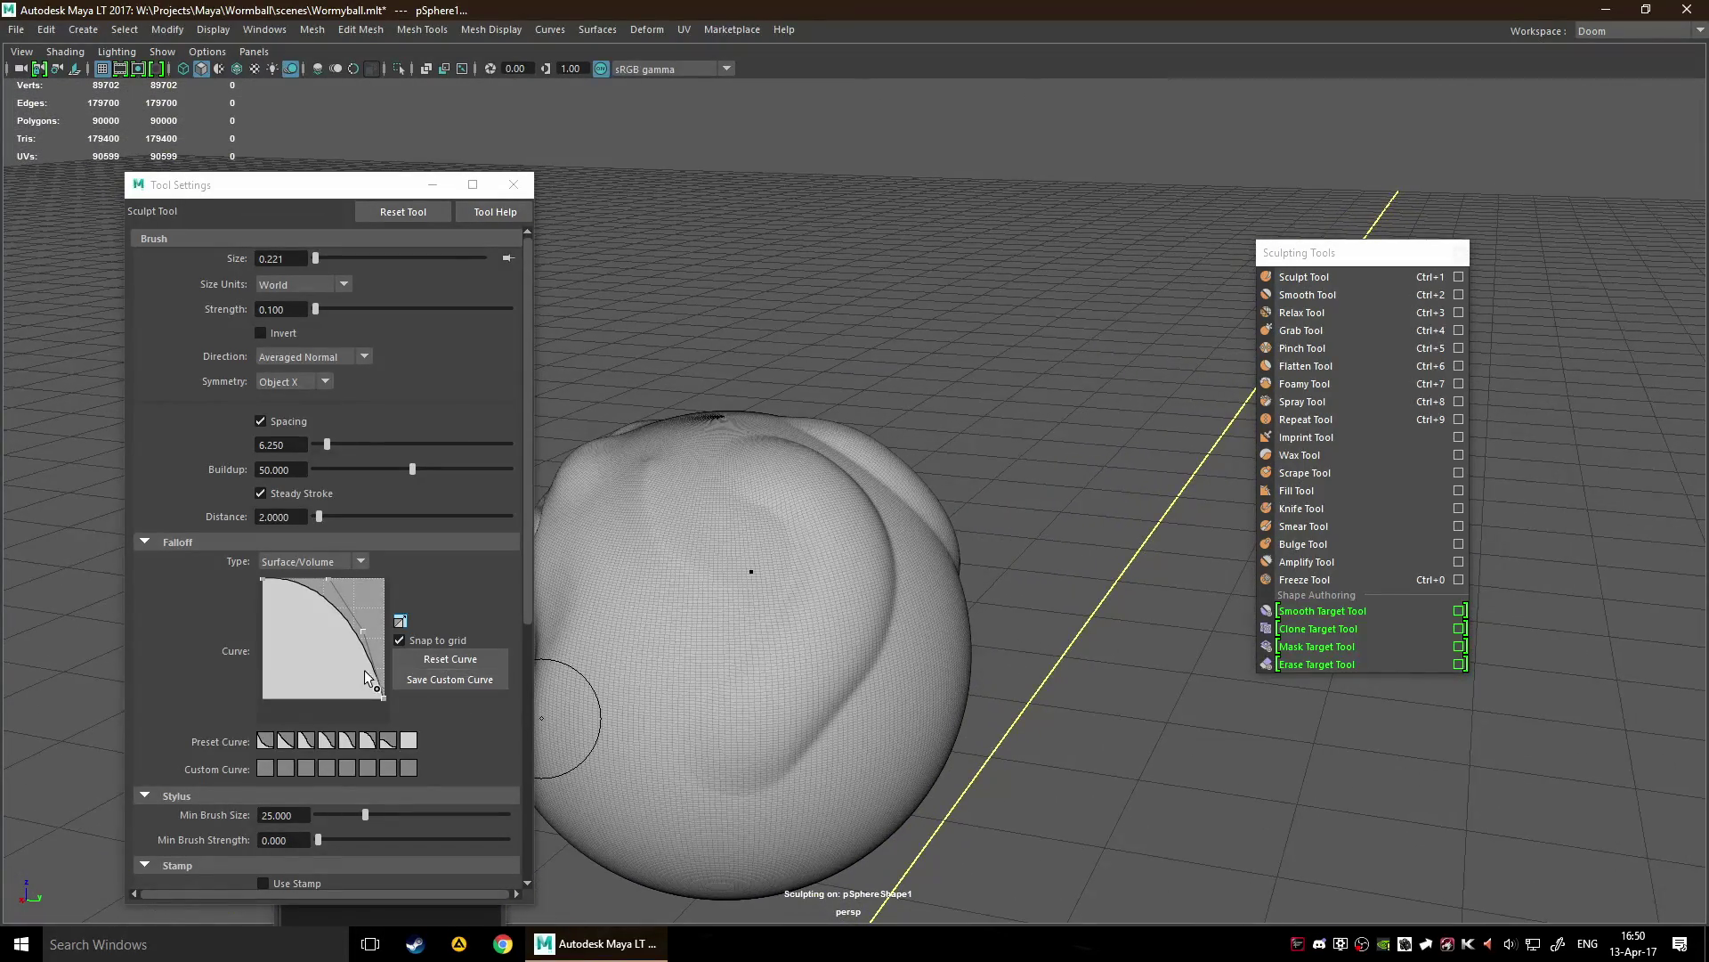
Raise the falloff curve's end and middle handles to full strength, sculpting hard-edged strokes on the back and underside of the head.
{"action": "left_click_drag", "start_coordinate": [383, 698], "coordinate": [385, 579]}
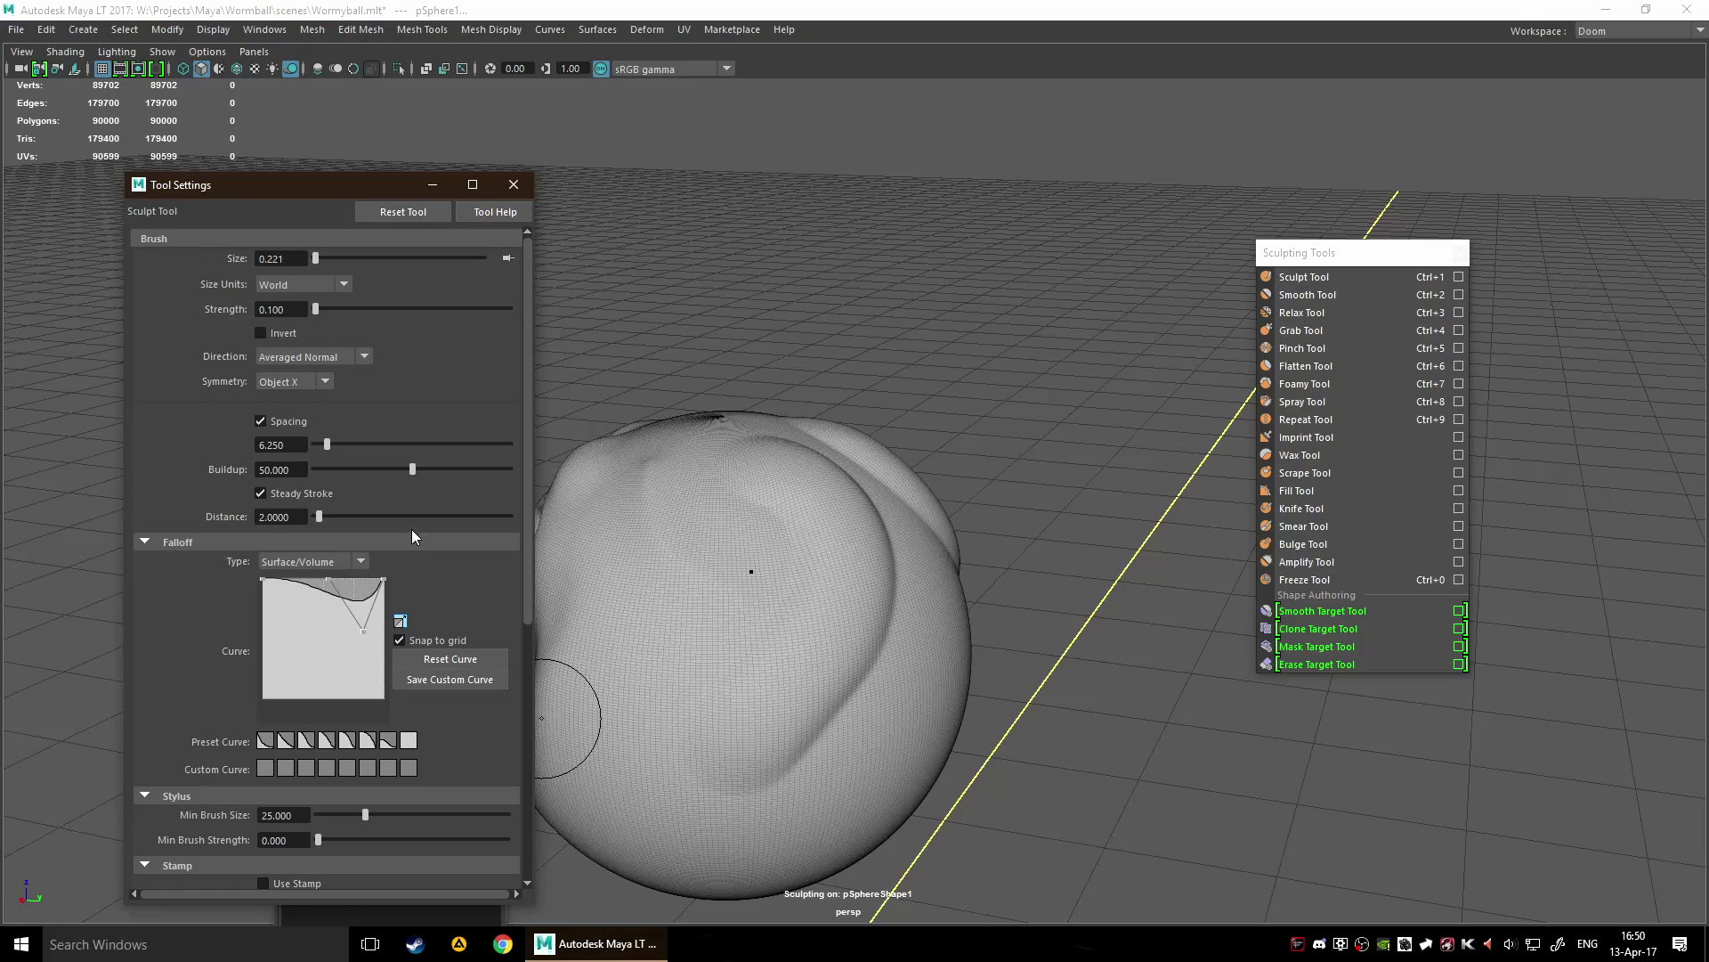
{"action": "mouse_move", "coordinate": [641, 614]}
{"action": "left_mouse_down", "text": "alt"}
{"action": "mouse_move", "coordinate": [965, 649]}
{"action": "mouse_move", "coordinate": [1023, 763]}
{"action": "mouse_move", "coordinate": [1113, 812]}
{"action": "mouse_move", "coordinate": [991, 673]}
{"action": "mouse_move", "coordinate": [1107, 710]}
{"action": "left_mouse_up", "text": "alt"}
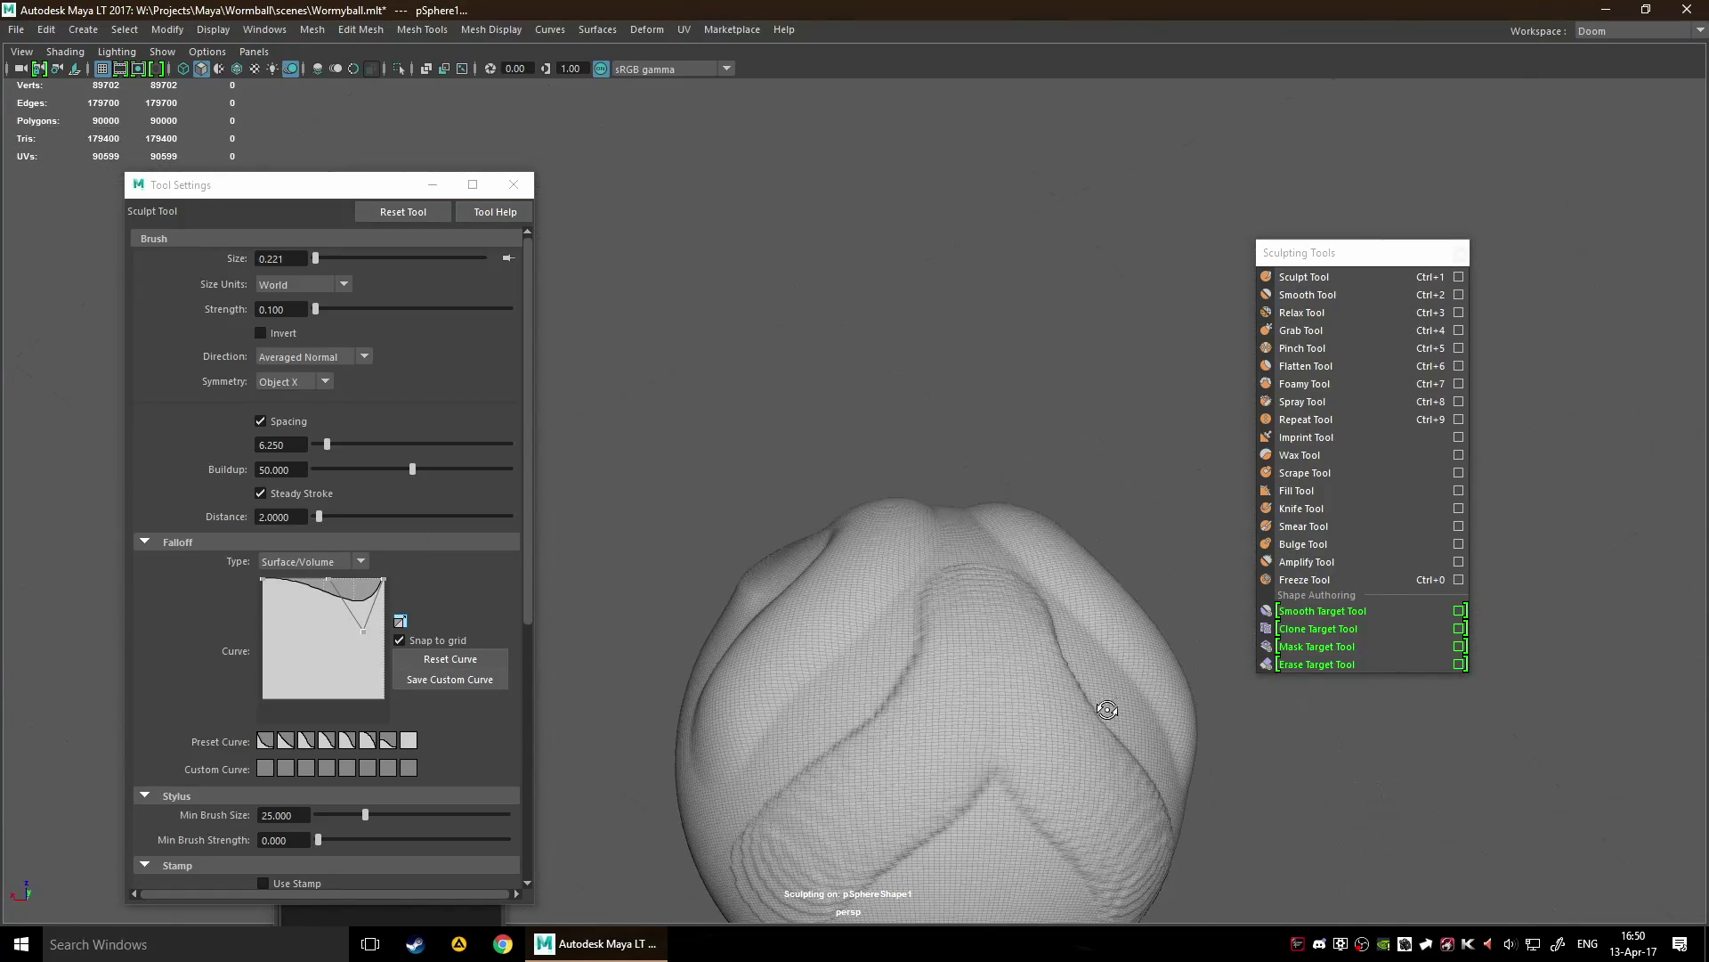
{"action": "mouse_move", "coordinate": [999, 745]}
{"action": "left_mouse_down", "text": "alt"}
{"action": "mouse_move", "coordinate": [1020, 752]}
{"action": "mouse_move", "coordinate": [961, 605]}
{"action": "left_mouse_up", "text": "alt"}
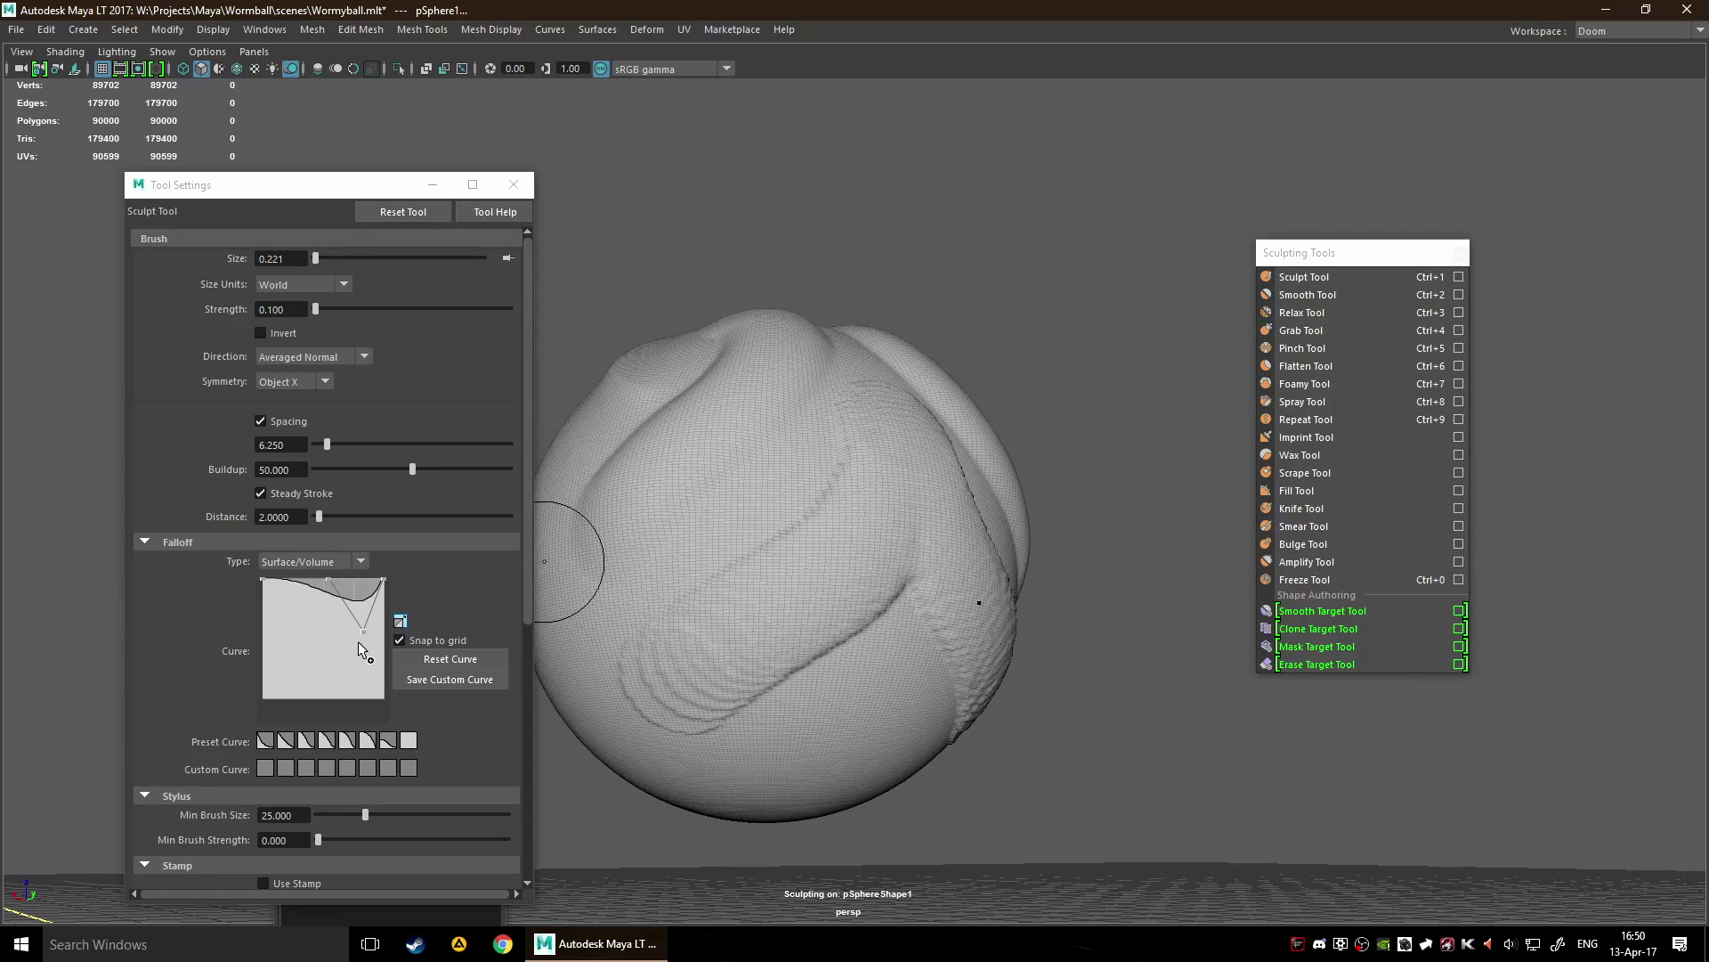
{"action": "left_click_drag", "start_coordinate": [365, 633], "coordinate": [354, 579]}
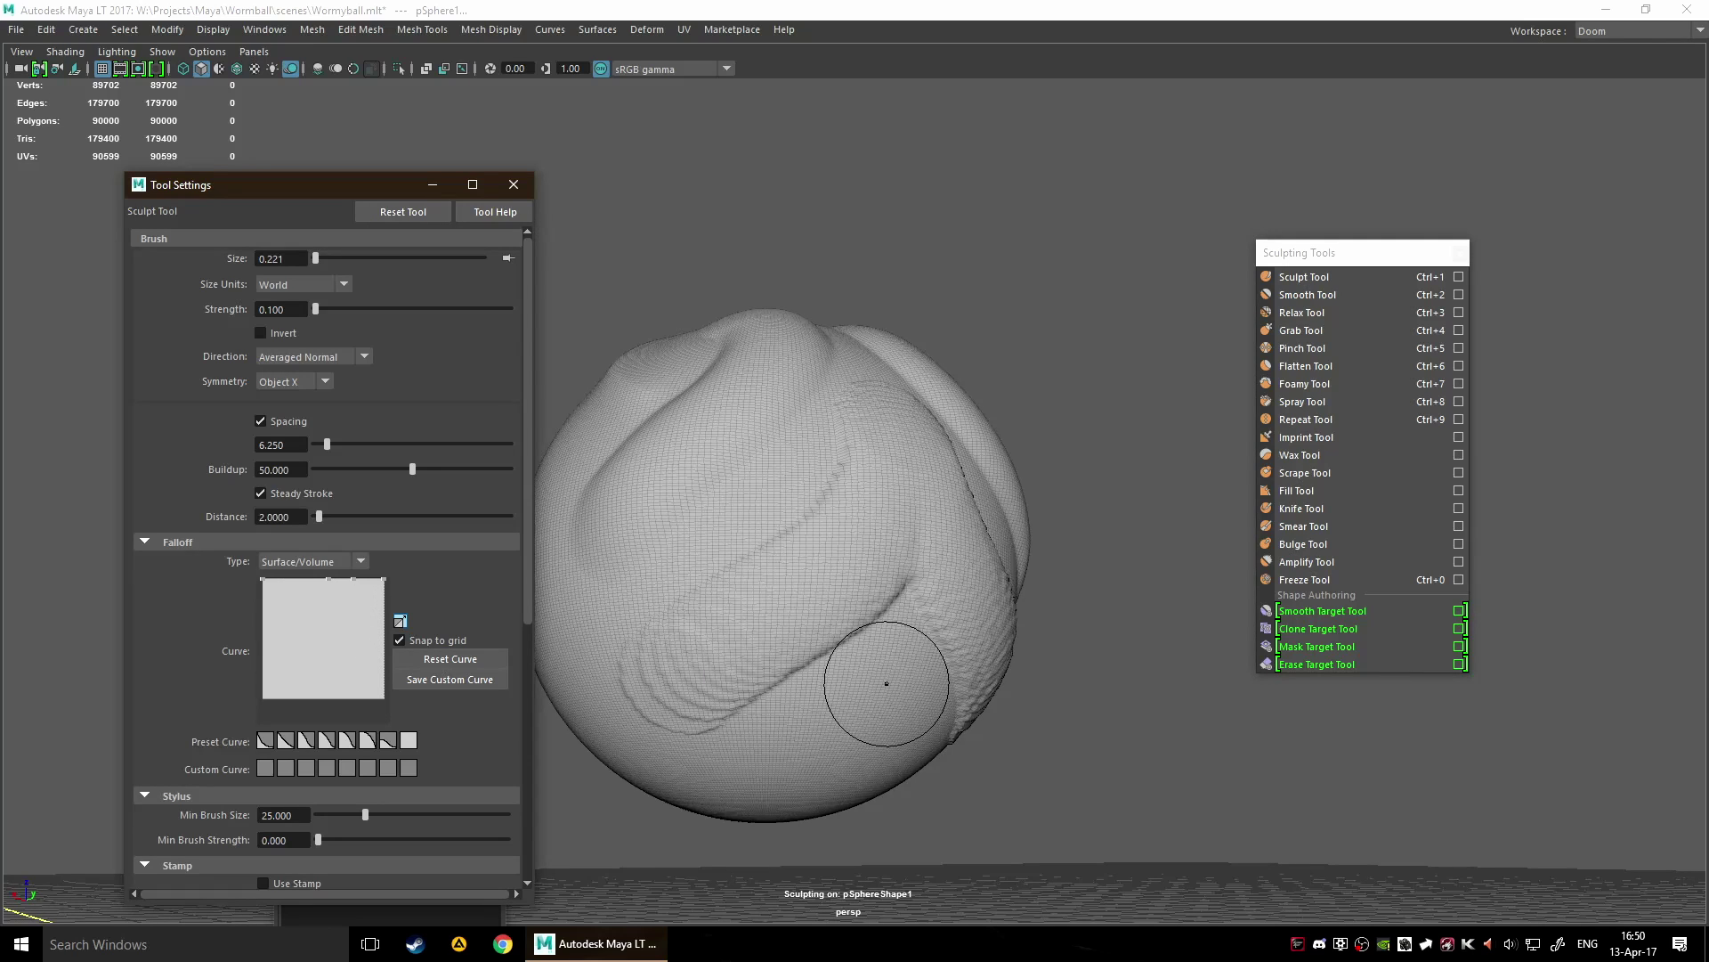
{"action": "mouse_move", "coordinate": [889, 702]}
{"action": "left_mouse_down"}
{"action": "mouse_move", "coordinate": [833, 809]}
{"action": "mouse_move", "coordinate": [847, 564]}
{"action": "mouse_move", "coordinate": [677, 599]}
{"action": "mouse_move", "coordinate": [941, 865]}
{"action": "mouse_move", "coordinate": [827, 708]}
{"action": "left_mouse_up"}
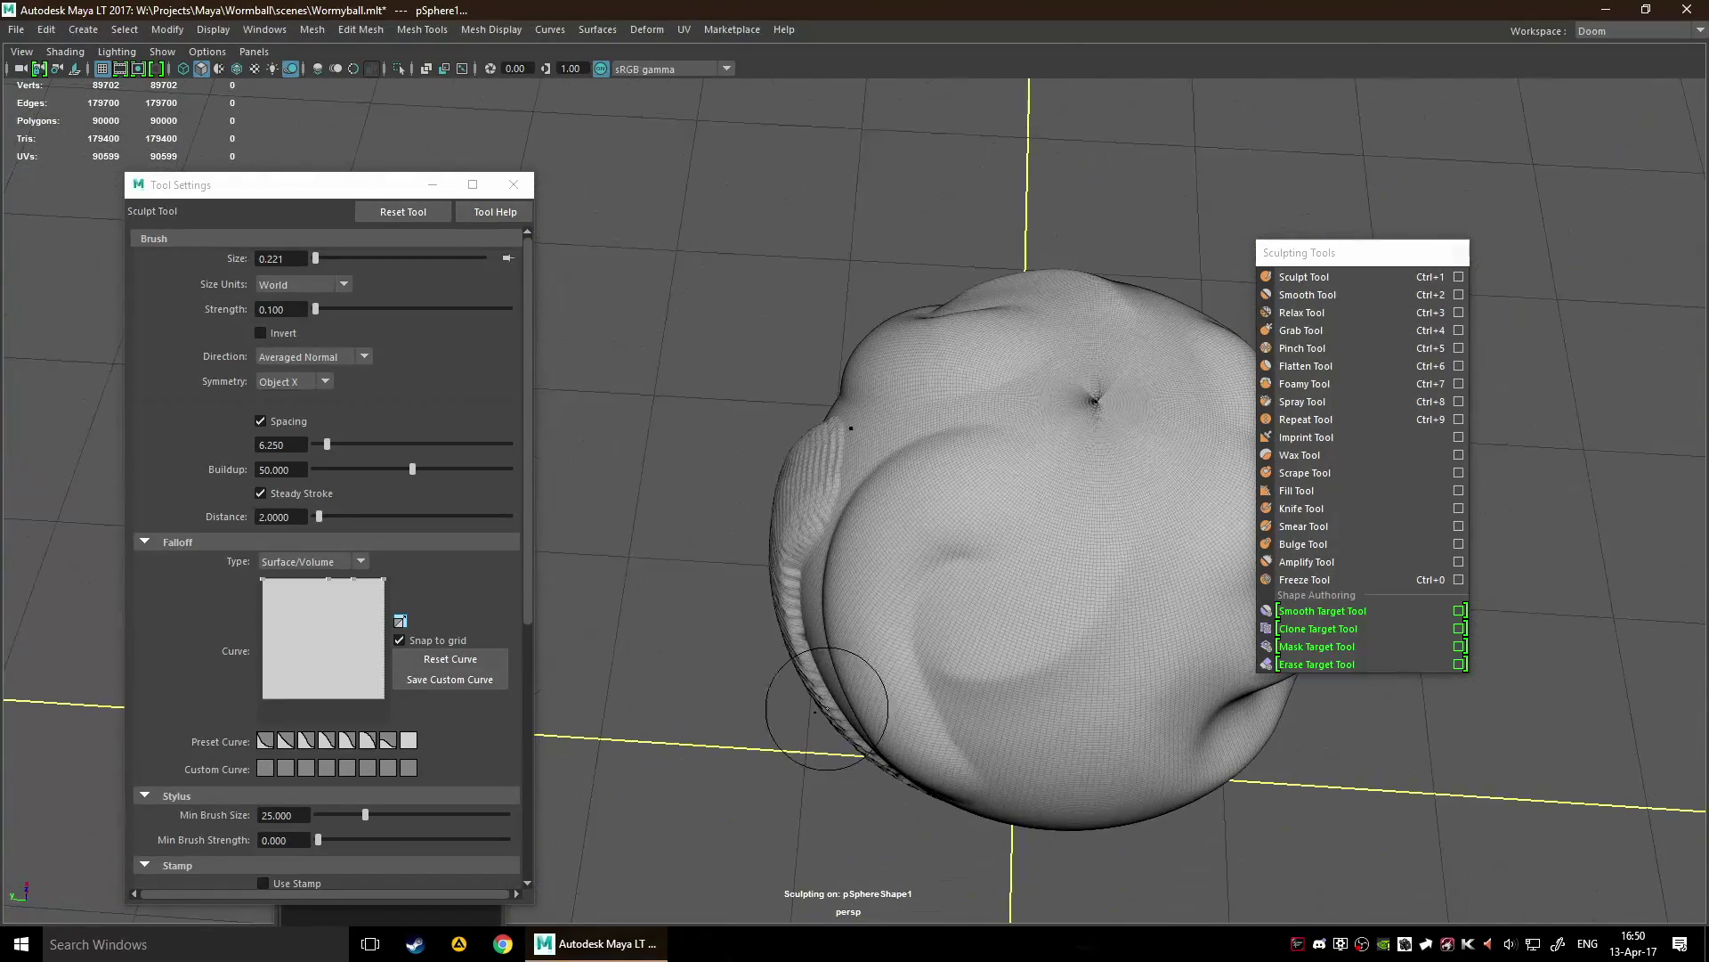
Reset the Sculpt brush's falloff curve to its default and bring the view back to the face.
{"action": "left_click", "coordinate": [403, 663]}
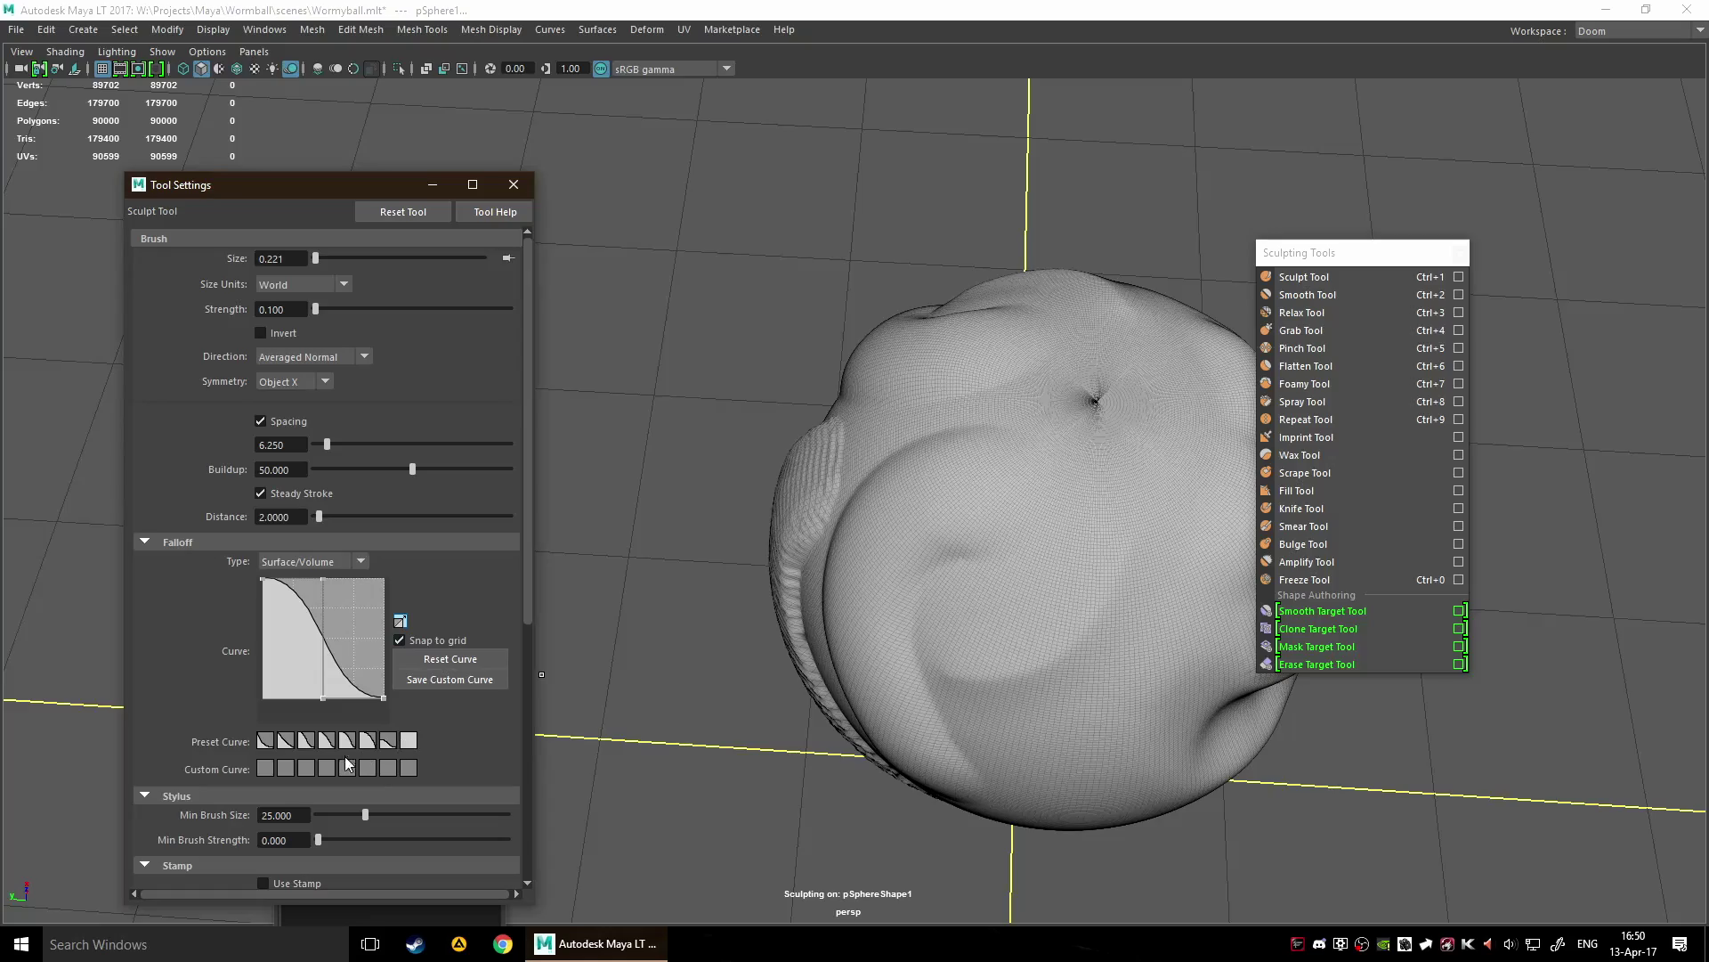
{"action": "scroll", "coordinate": [506, 645], "scroll_direction": "down", "scroll_amount": 4}
{"action": "scroll", "coordinate": [483, 648], "scroll_direction": "up", "scroll_amount": 4}
{"action": "left_click_drag", "start_coordinate": [614, 625], "coordinate": [881, 610], "text": "alt"}
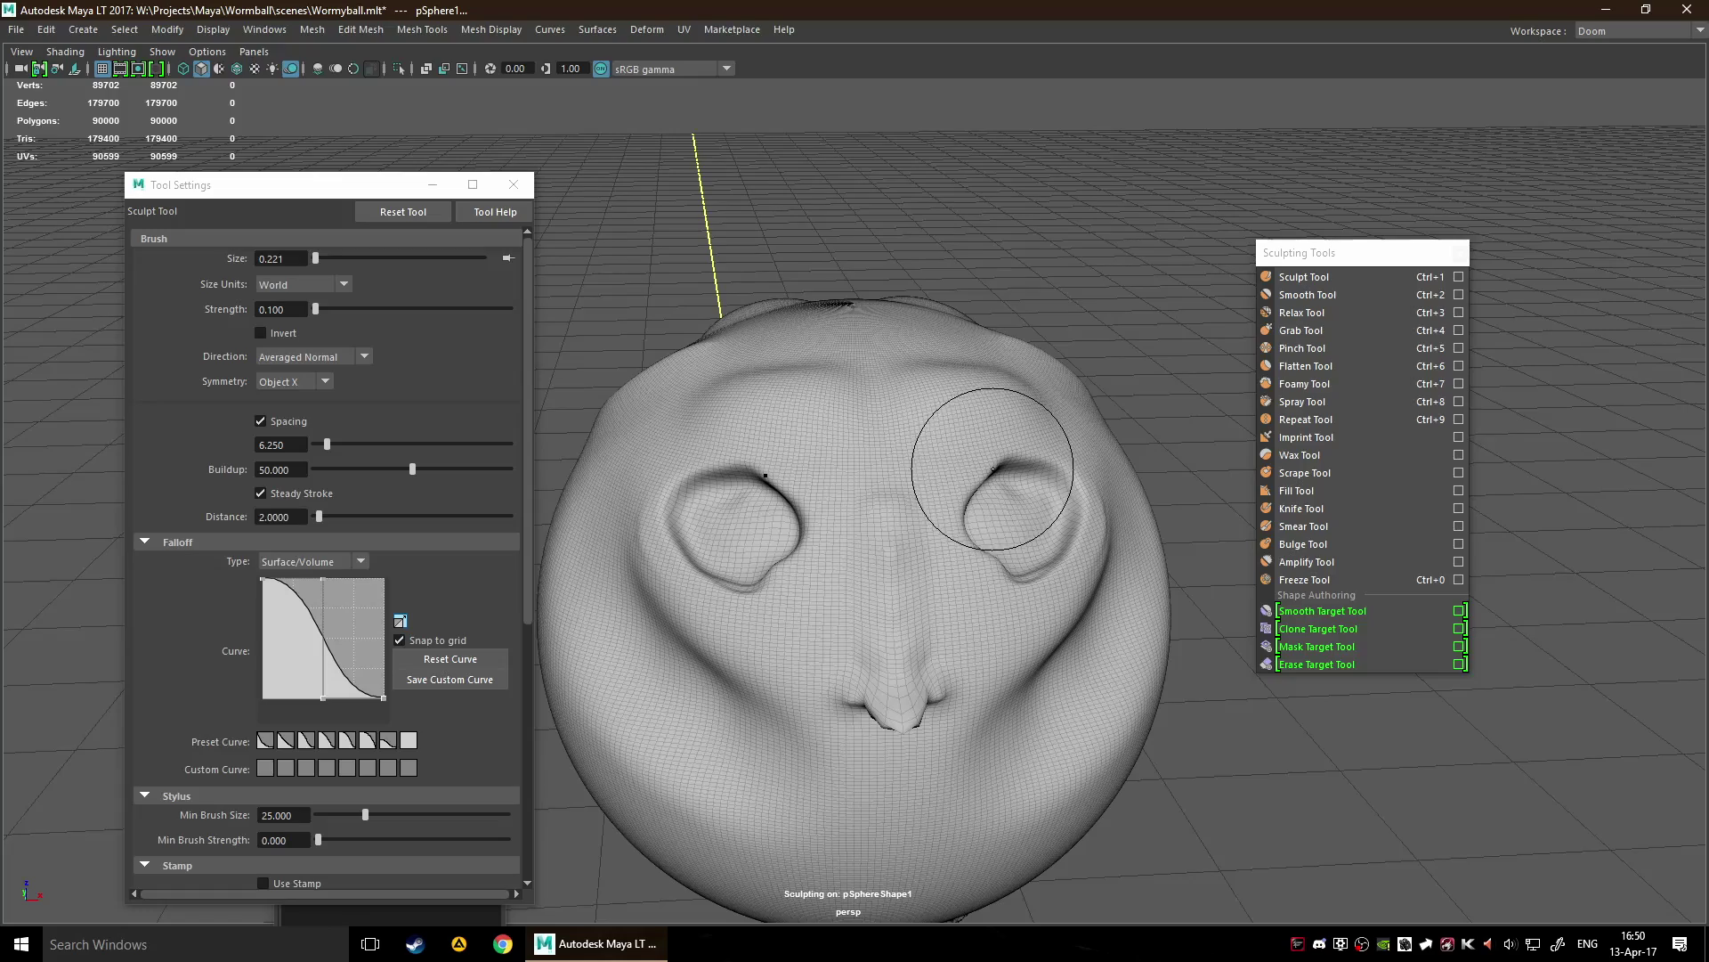
{"action": "mouse_move", "coordinate": [1010, 442]}
{"action": "left_mouse_down", "text": "alt"}
{"action": "mouse_move", "coordinate": [987, 508]}
{"action": "mouse_move", "coordinate": [896, 451]}
{"action": "mouse_move", "coordinate": [869, 611]}
{"action": "left_mouse_up", "text": "alt"}
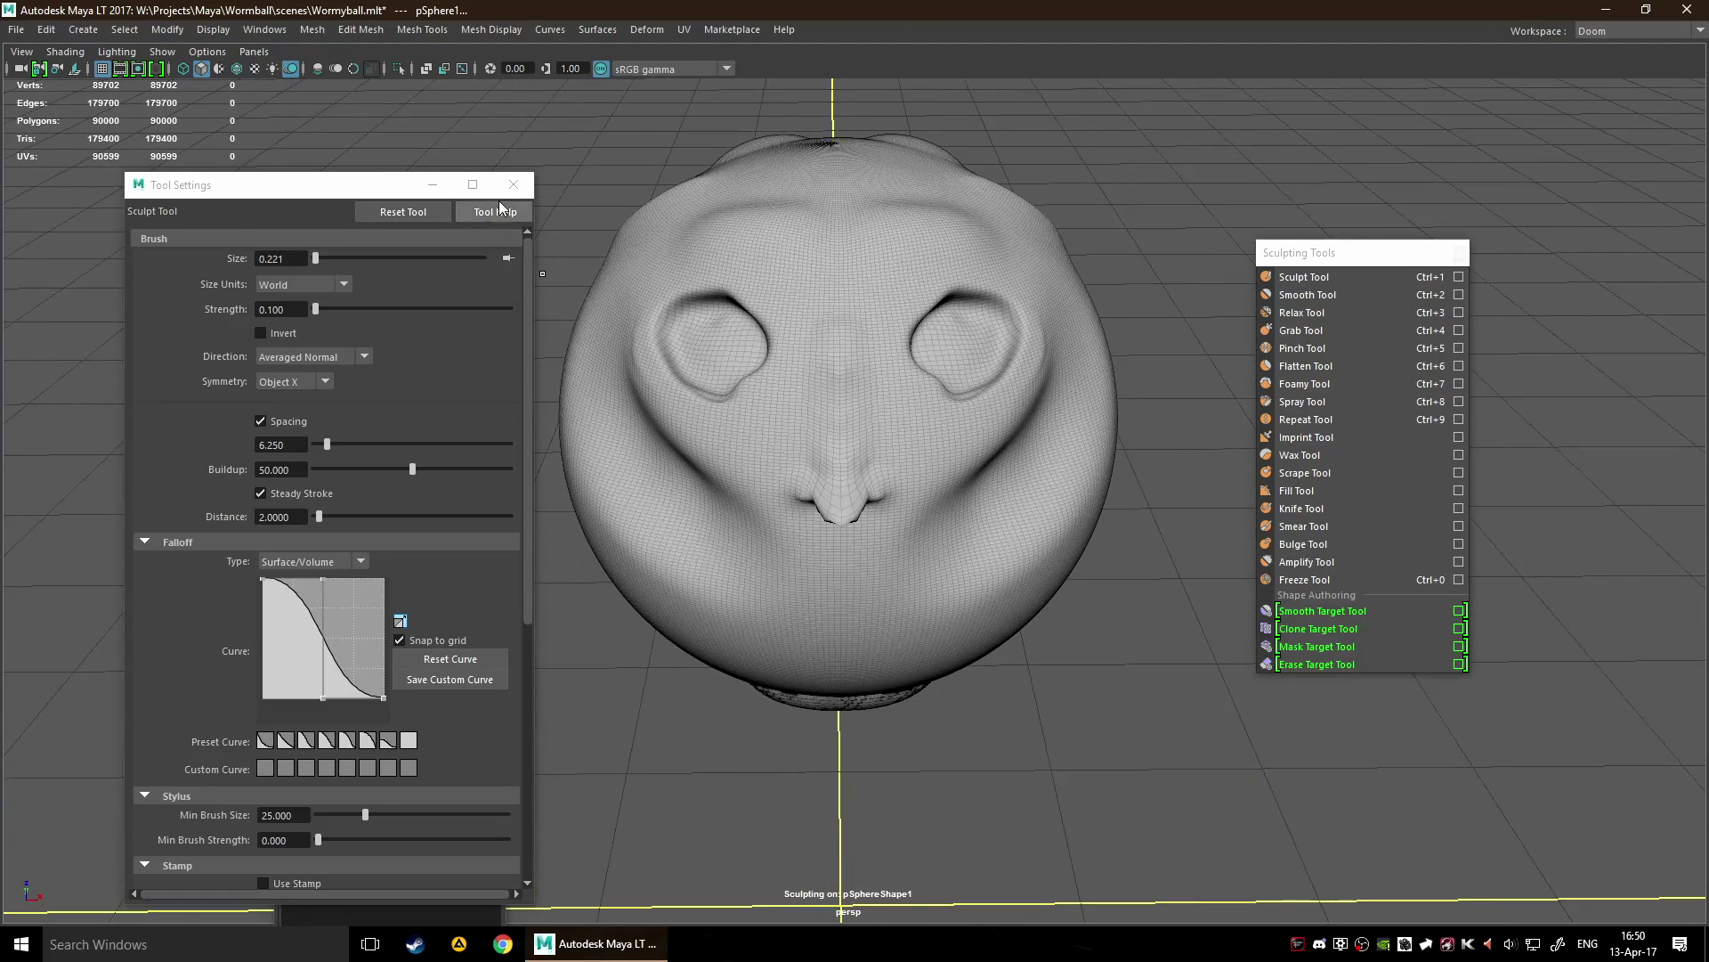
Leave the Sculpt tool, close the Tool Settings, Channel Box and Sculpting Tools windows, and deselect the sphere.
{"action": "key", "text": "q"}
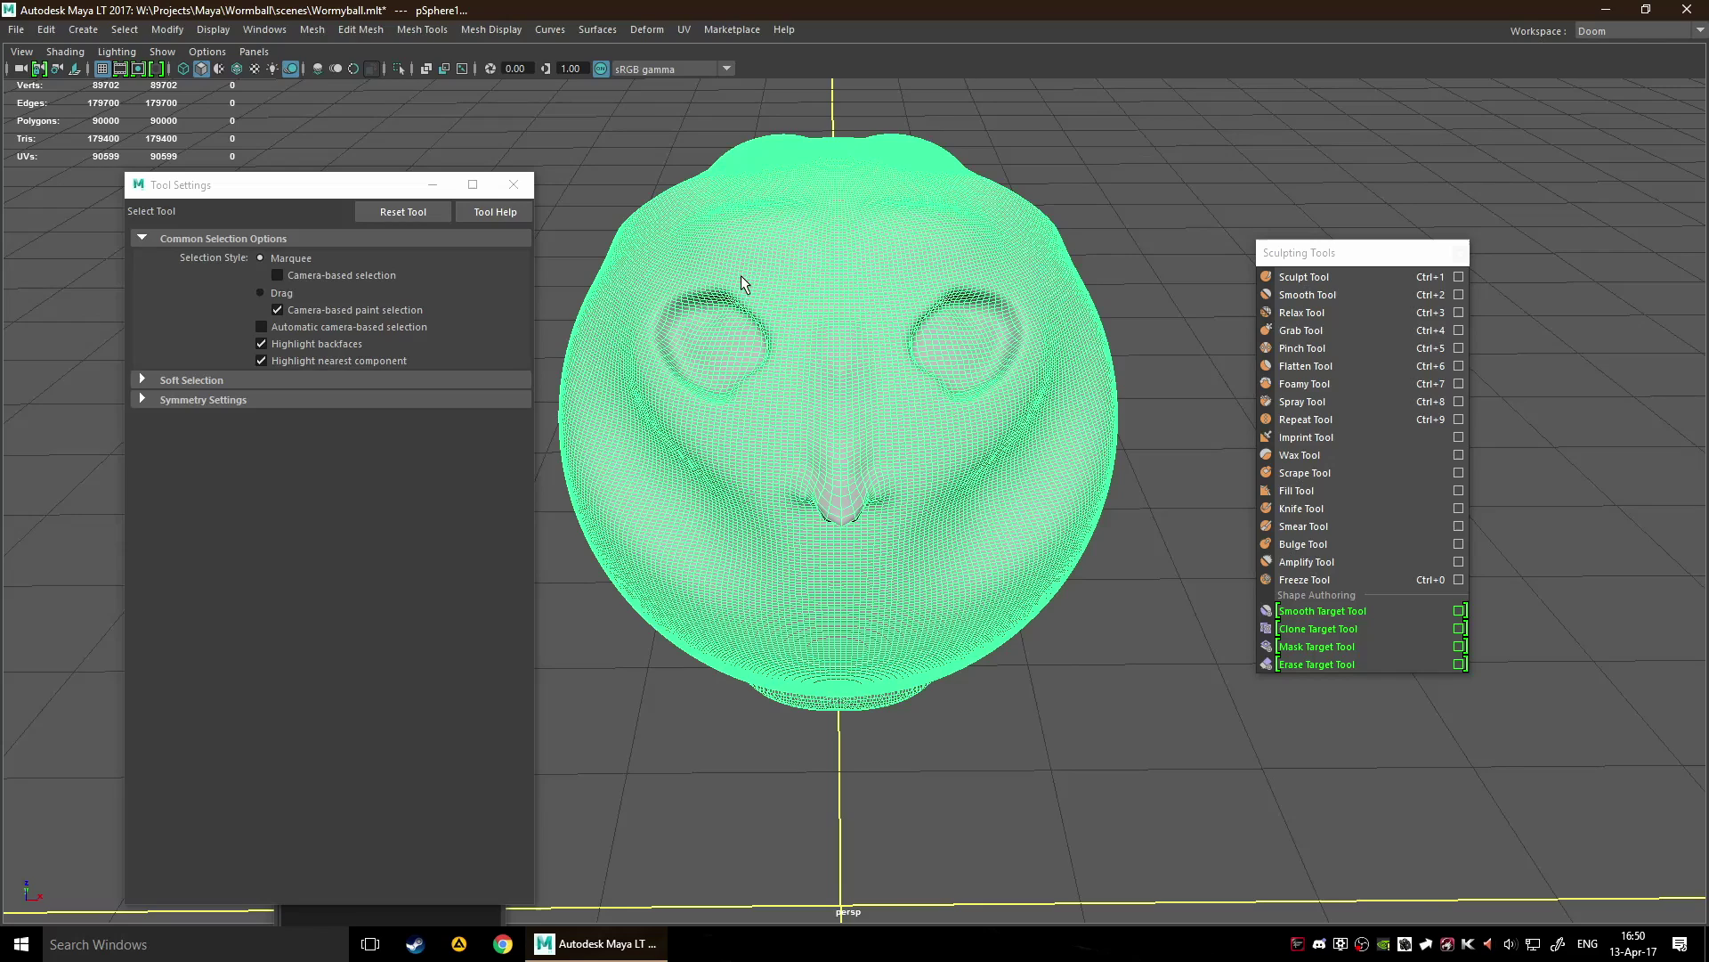
{"action": "left_click", "coordinate": [514, 187]}
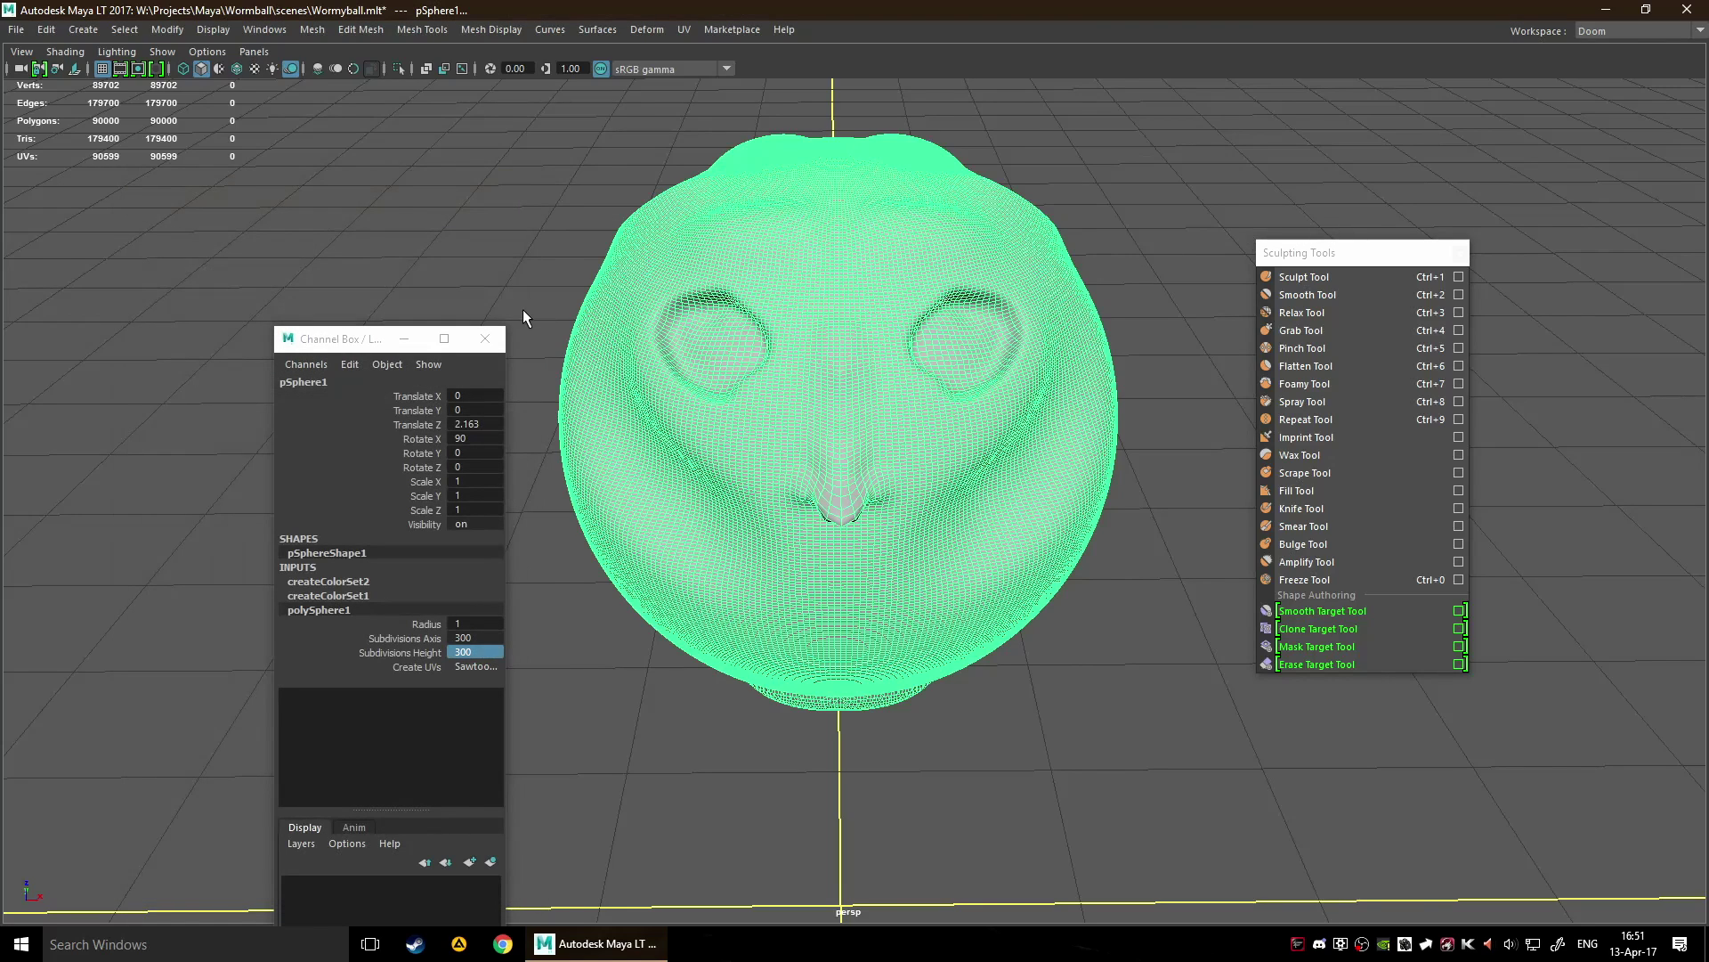
{"action": "left_click", "coordinate": [484, 338]}
{"action": "left_click", "coordinate": [1459, 254]}
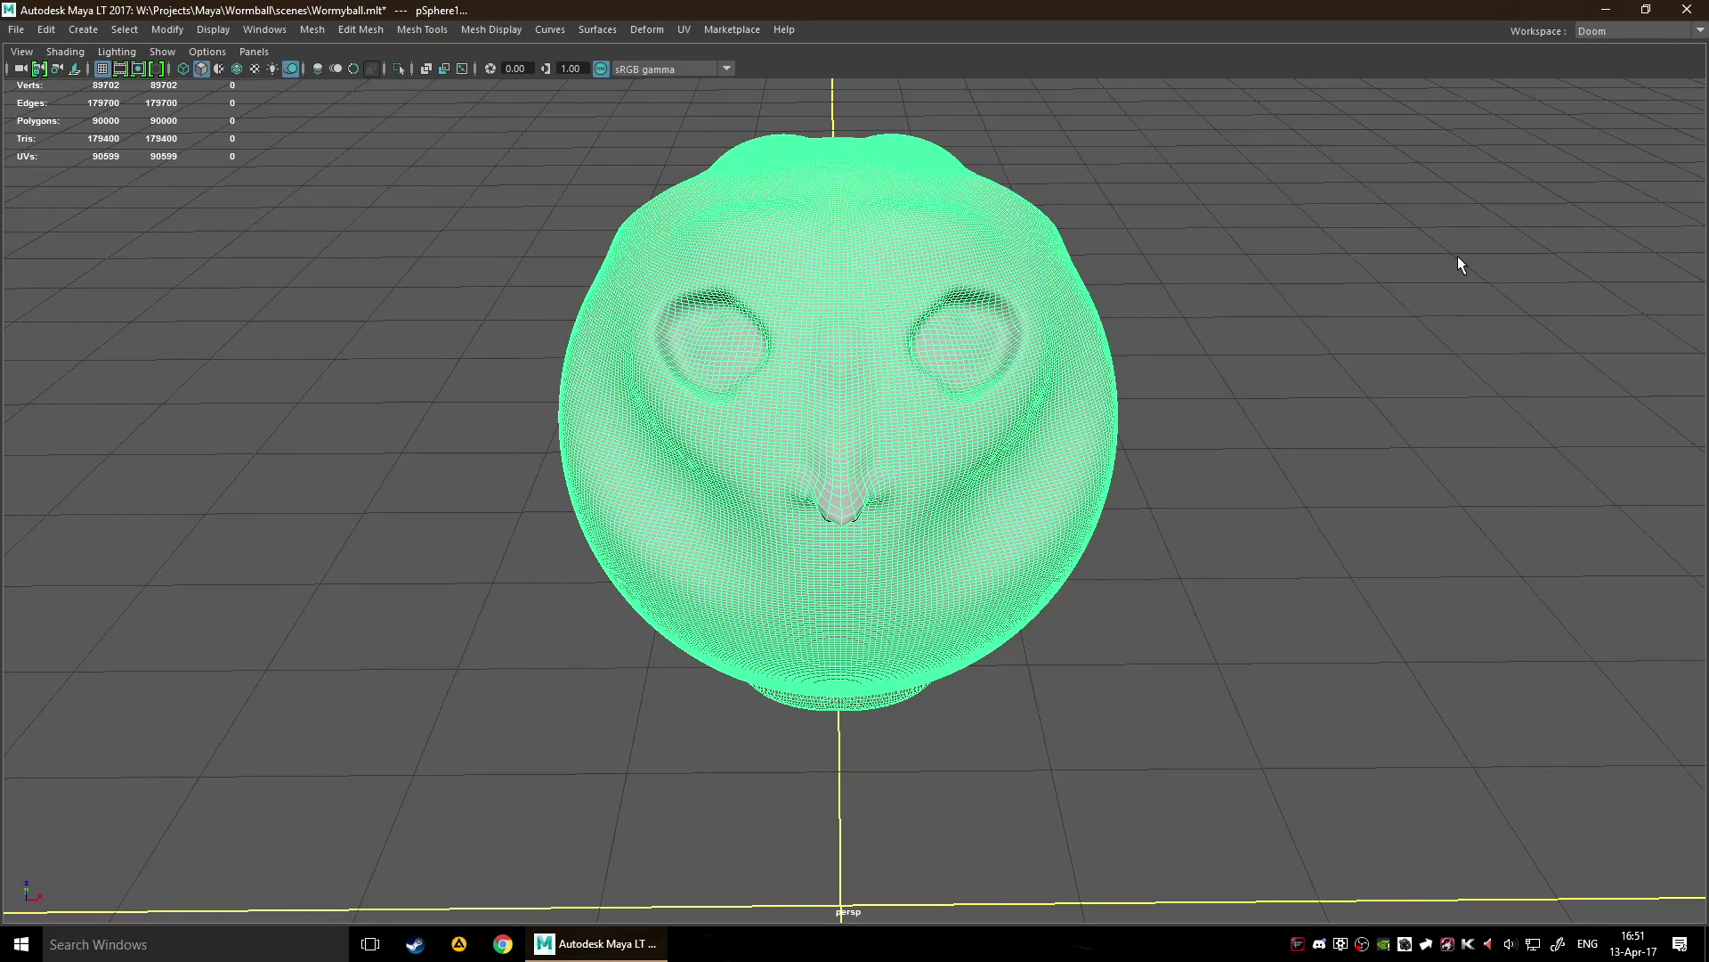
{"action": "left_click", "coordinate": [1433, 302]}
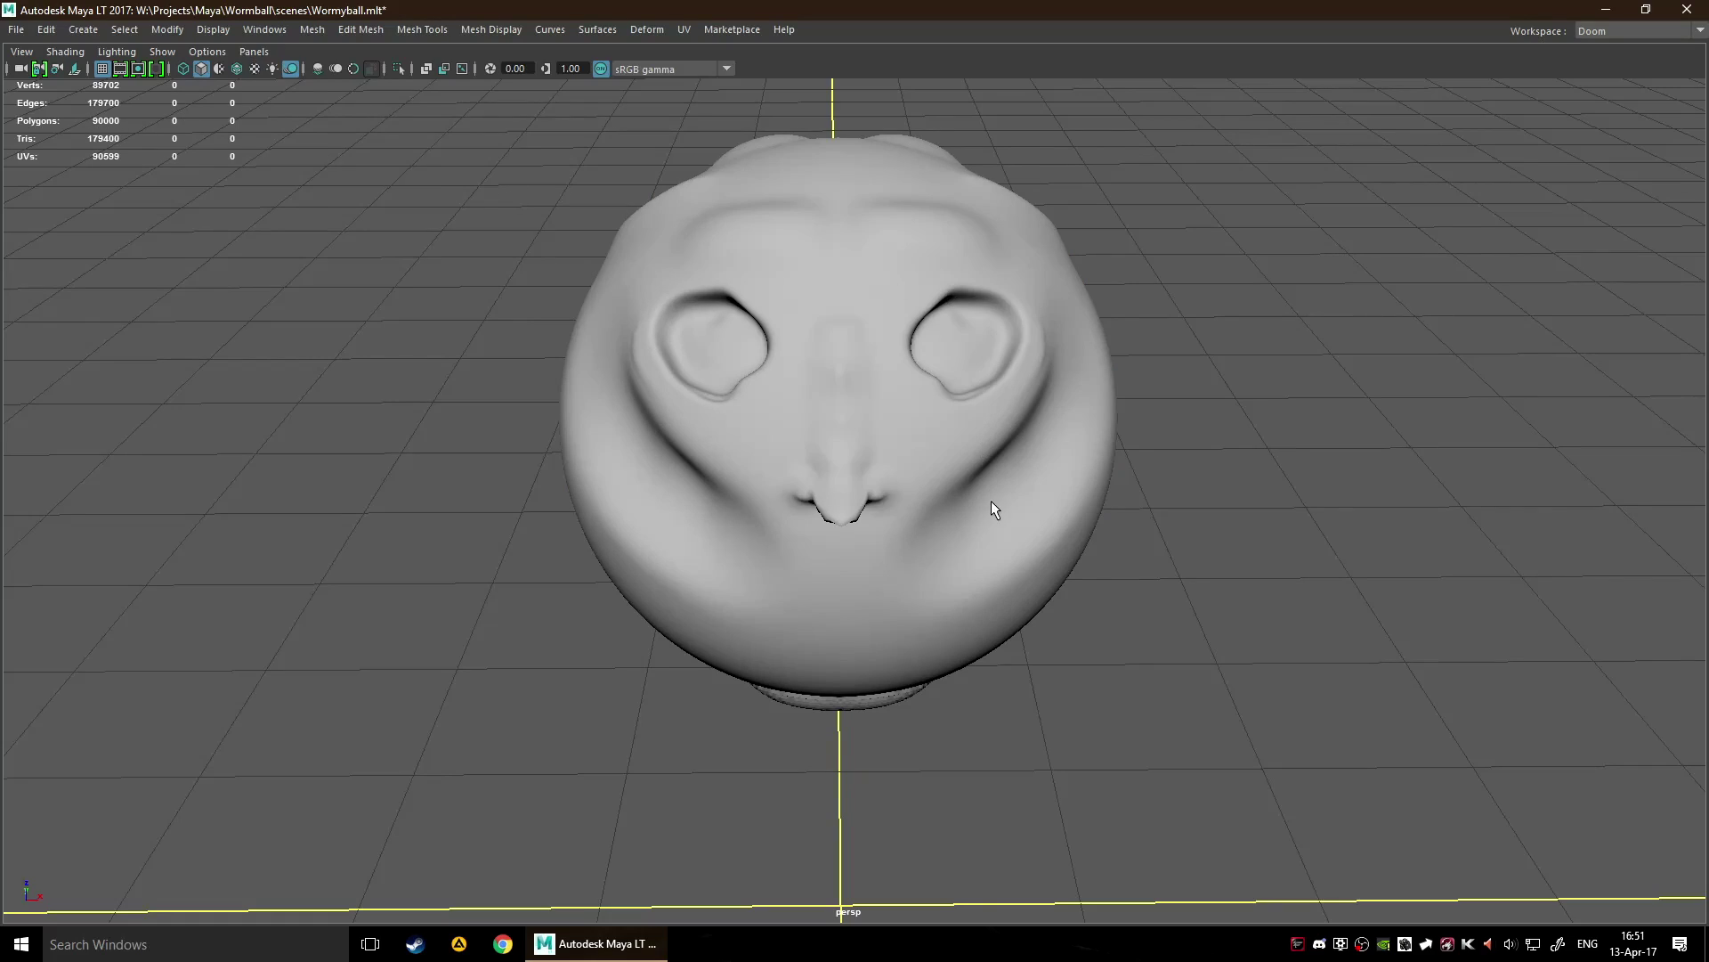
Resume the Sculpt tool on the head mesh, with the face viewed from the front.
{"action": "mouse_move", "coordinate": [994, 509]}
{"action": "left_mouse_down", "text": "alt"}
{"action": "mouse_move", "coordinate": [939, 450]}
{"action": "mouse_move", "coordinate": [783, 405]}
{"action": "mouse_move", "coordinate": [774, 435]}
{"action": "mouse_move", "coordinate": [909, 515]}
{"action": "mouse_move", "coordinate": [993, 515]}
{"action": "left_mouse_up", "text": "alt"}
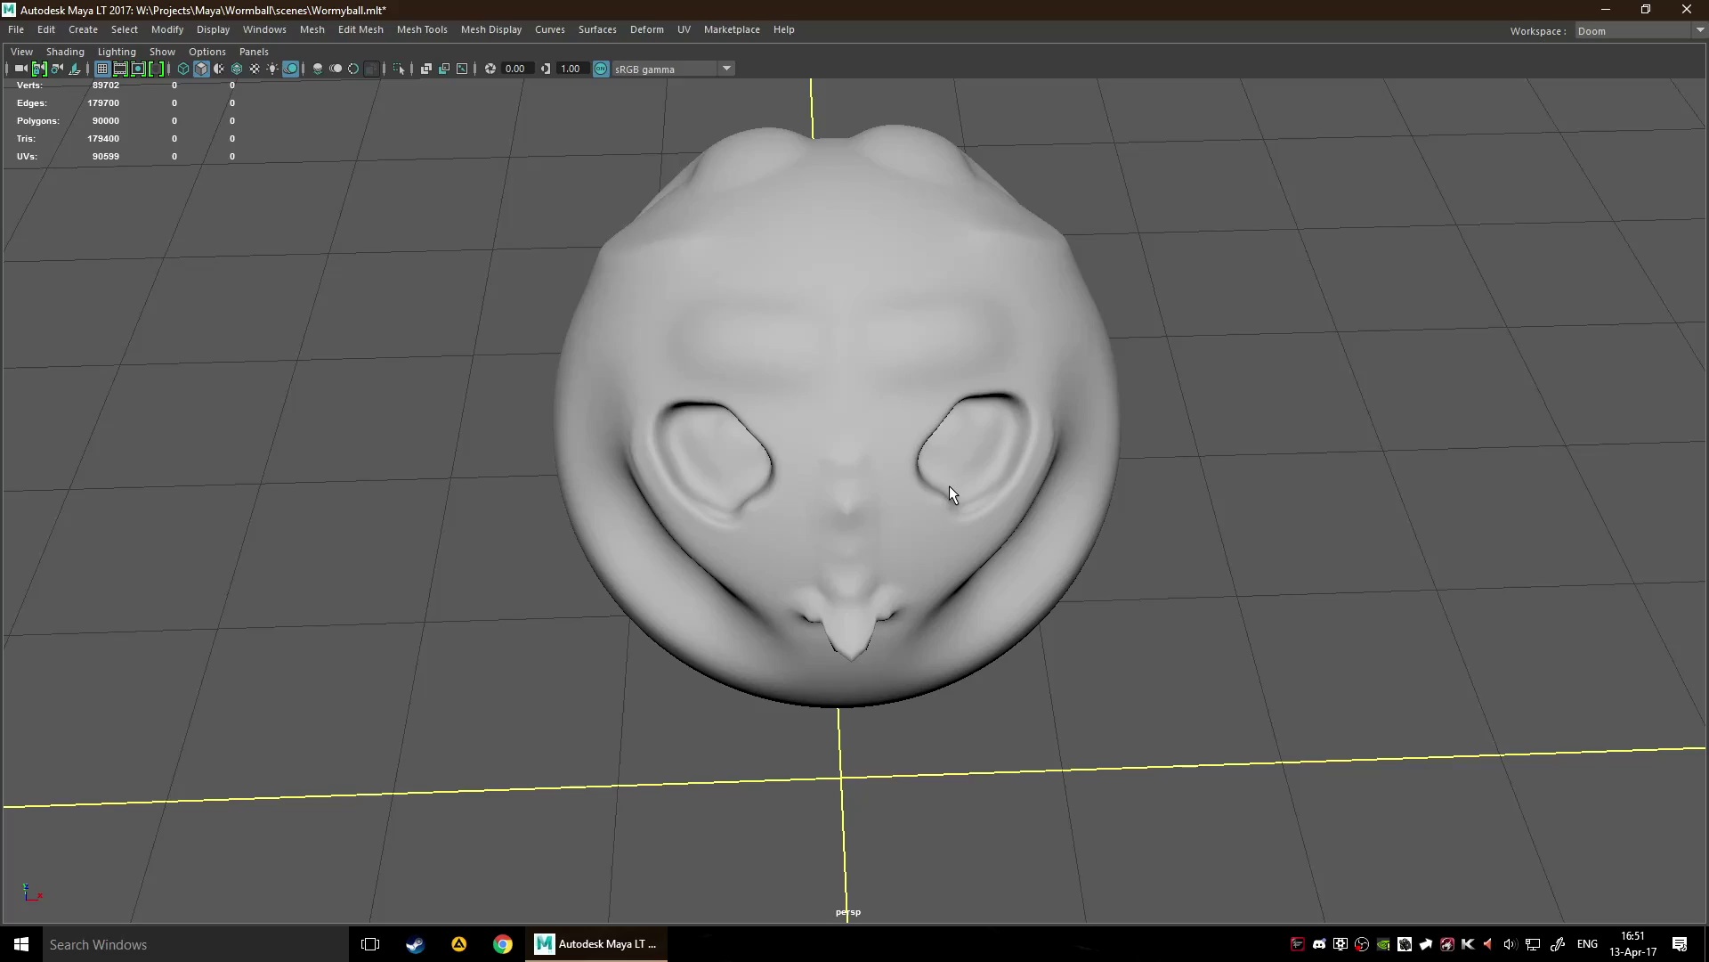
{"action": "mouse_move", "coordinate": [947, 486]}
{"action": "left_mouse_down", "text": "alt"}
{"action": "mouse_move", "coordinate": [802, 519]}
{"action": "mouse_move", "coordinate": [936, 448]}
{"action": "mouse_move", "coordinate": [748, 487]}
{"action": "mouse_move", "coordinate": [926, 473]}
{"action": "left_mouse_up", "text": "alt"}
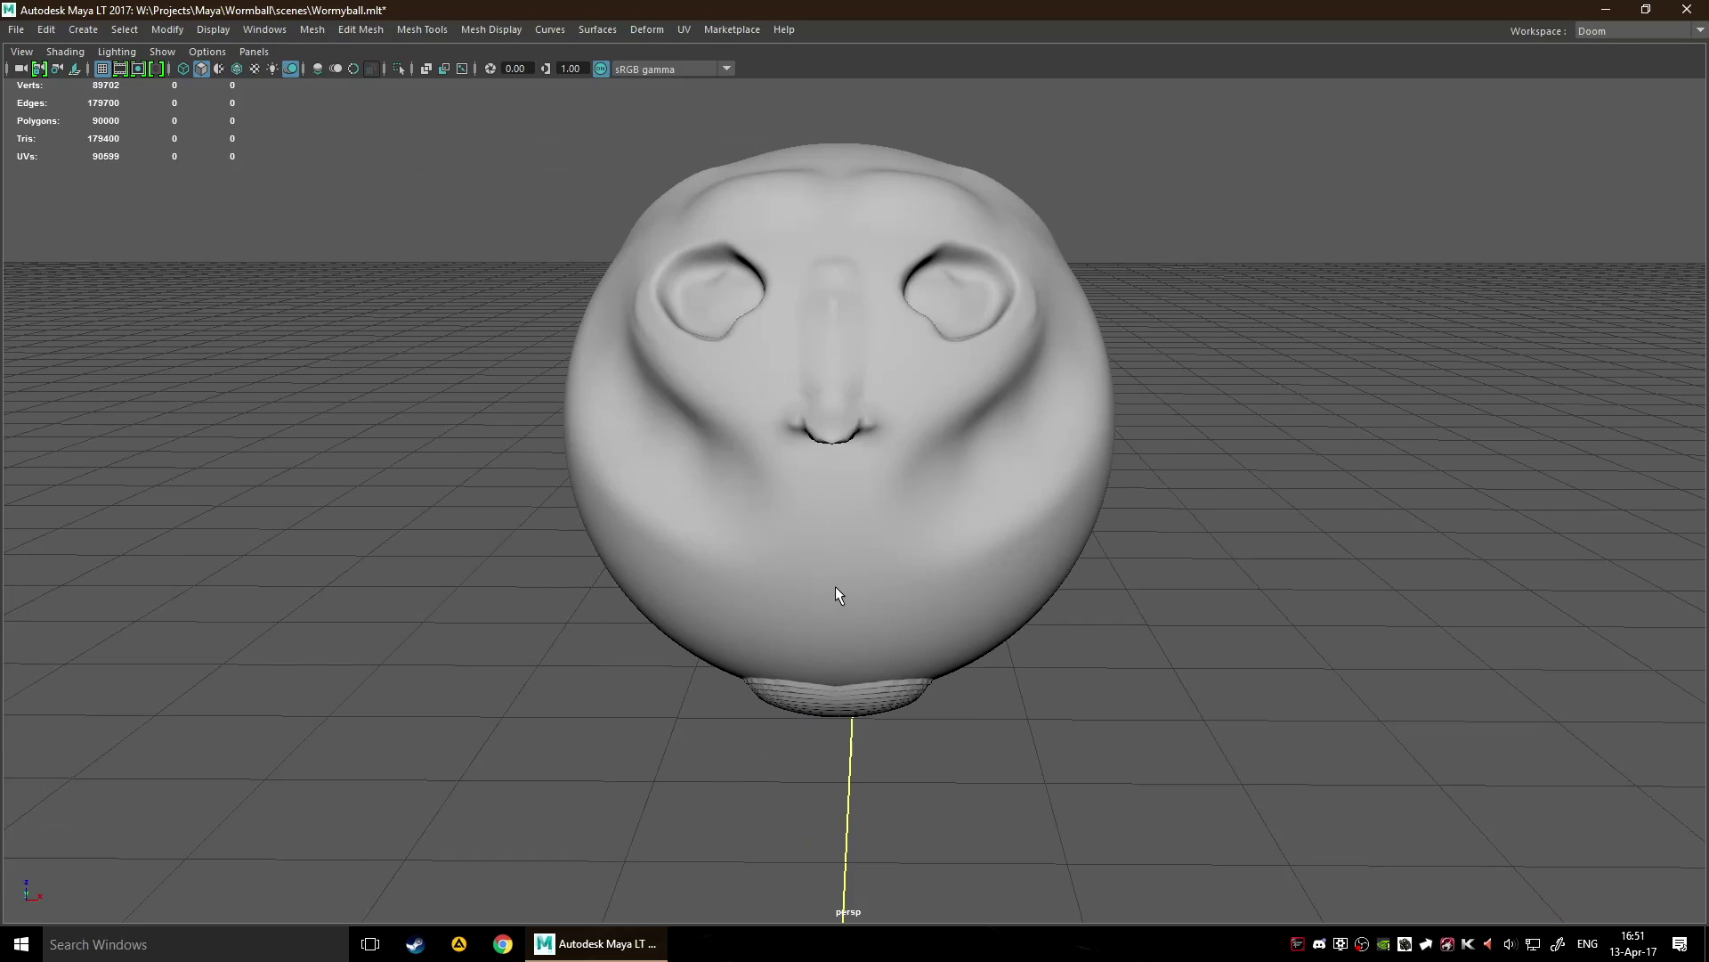
{"action": "key", "text": "space"}
{"action": "key", "text": "y"}
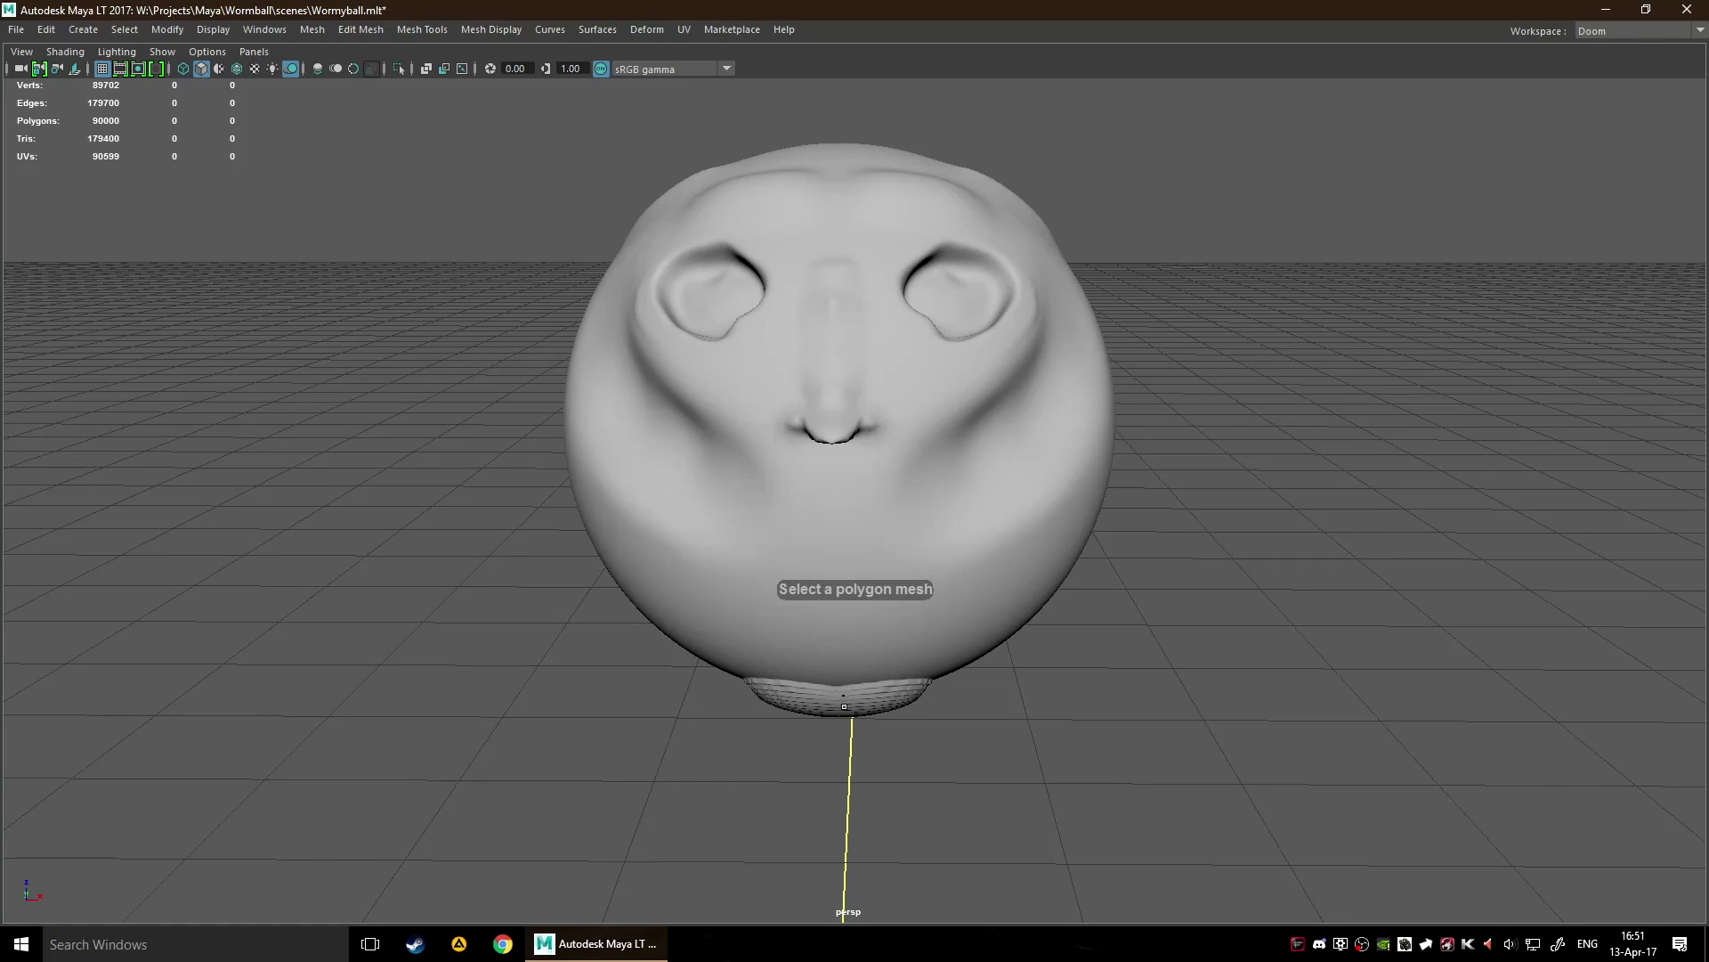
{"action": "left_click", "coordinate": [847, 580]}
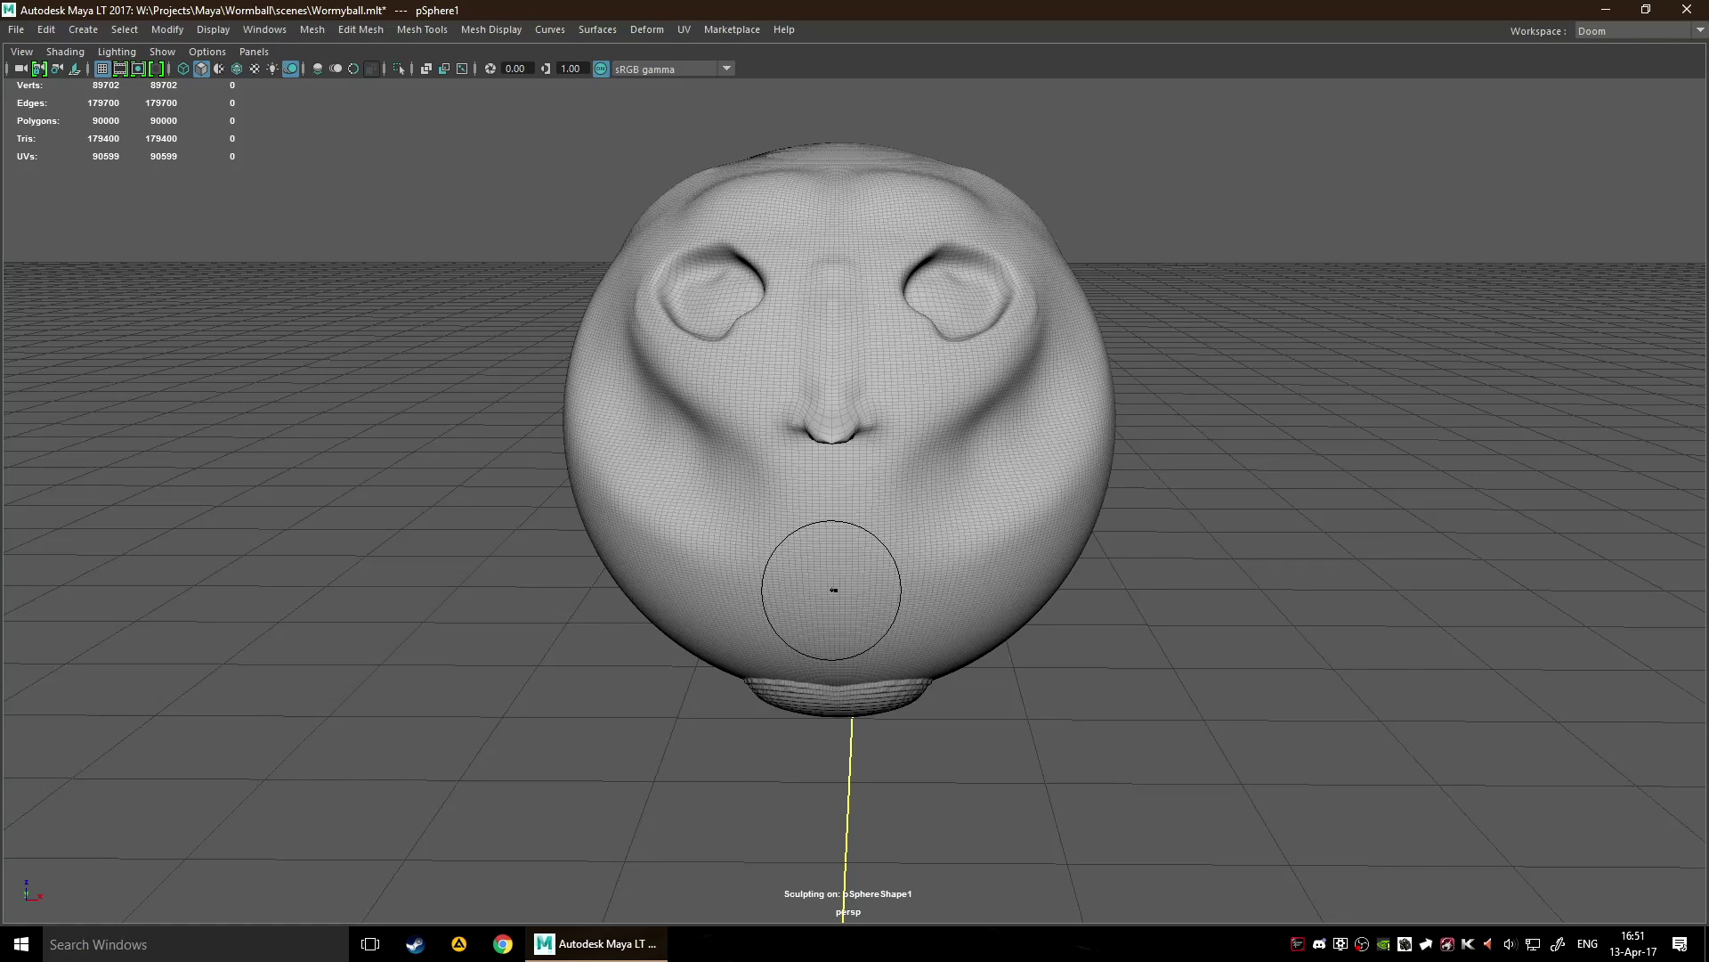
Undo the first mouth stroke and sculpt a wide, symmetric mouth crease below the nose.
{"action": "left_click", "coordinate": [893, 482]}
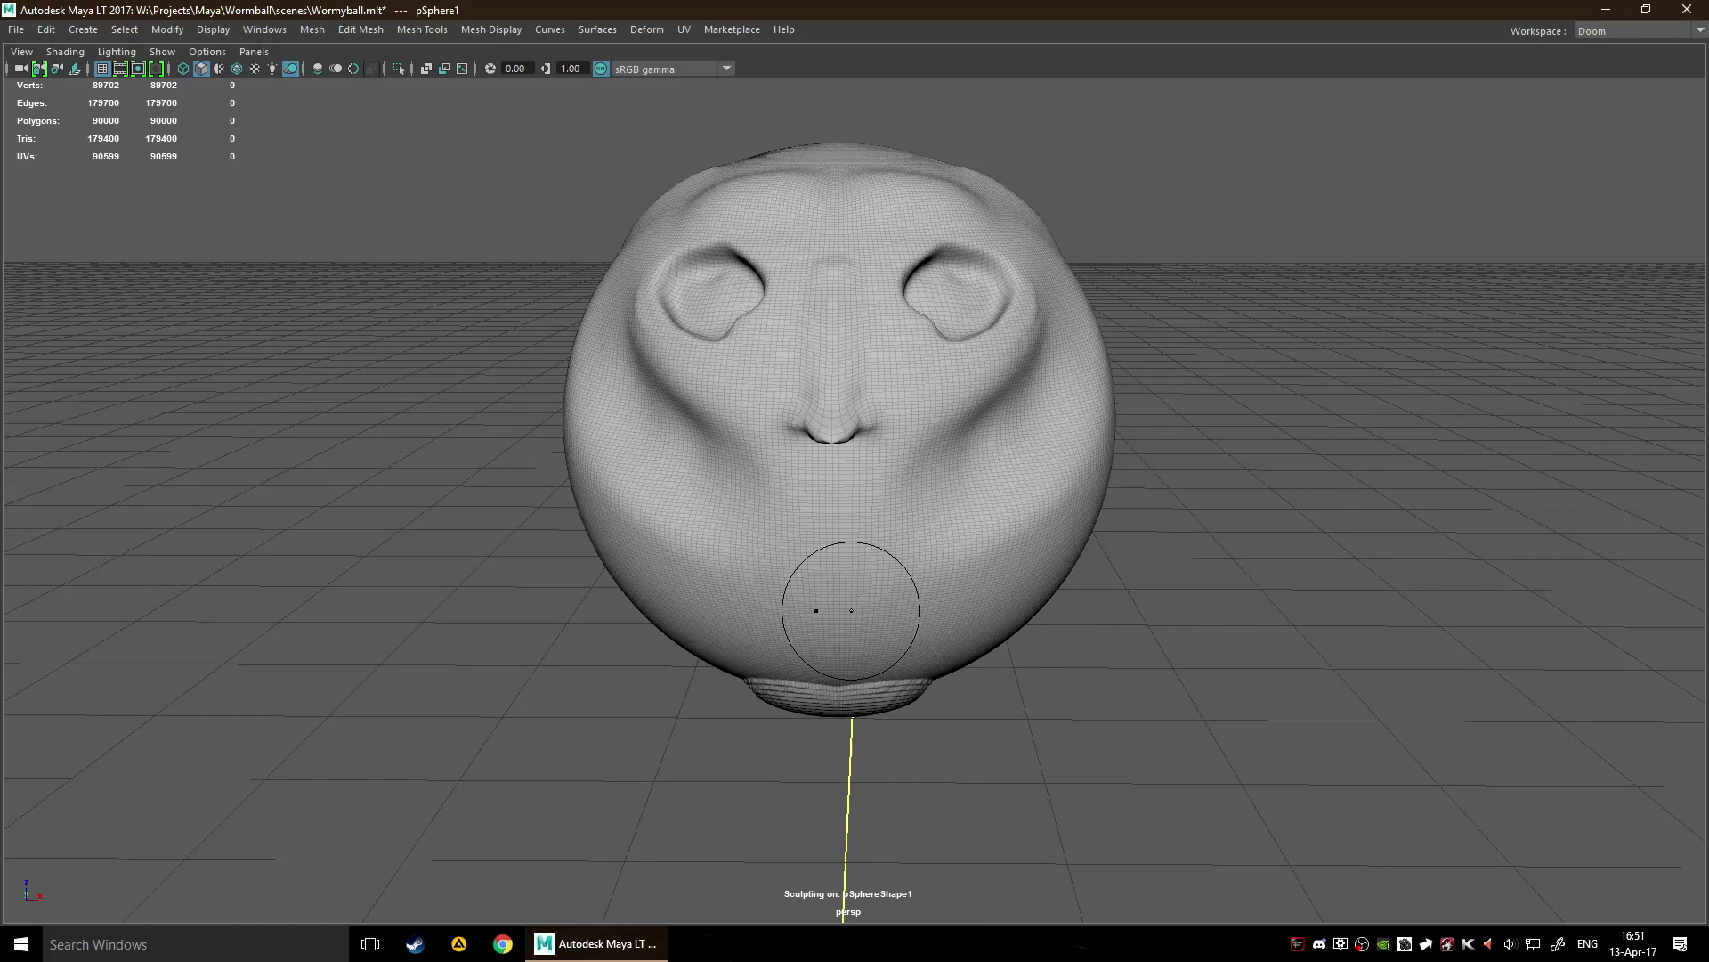
{"action": "left_click_drag", "start_coordinate": [855, 610], "coordinate": [952, 613]}
{"action": "key", "text": "ctrl+z"}
{"action": "mouse_move", "coordinate": [847, 622]}
{"action": "left_mouse_down"}
{"action": "mouse_move", "coordinate": [926, 614]}
{"action": "mouse_move", "coordinate": [805, 614]}
{"action": "mouse_move", "coordinate": [694, 584]}
{"action": "mouse_move", "coordinate": [679, 561]}
{"action": "mouse_move", "coordinate": [750, 583]}
{"action": "left_mouse_up"}
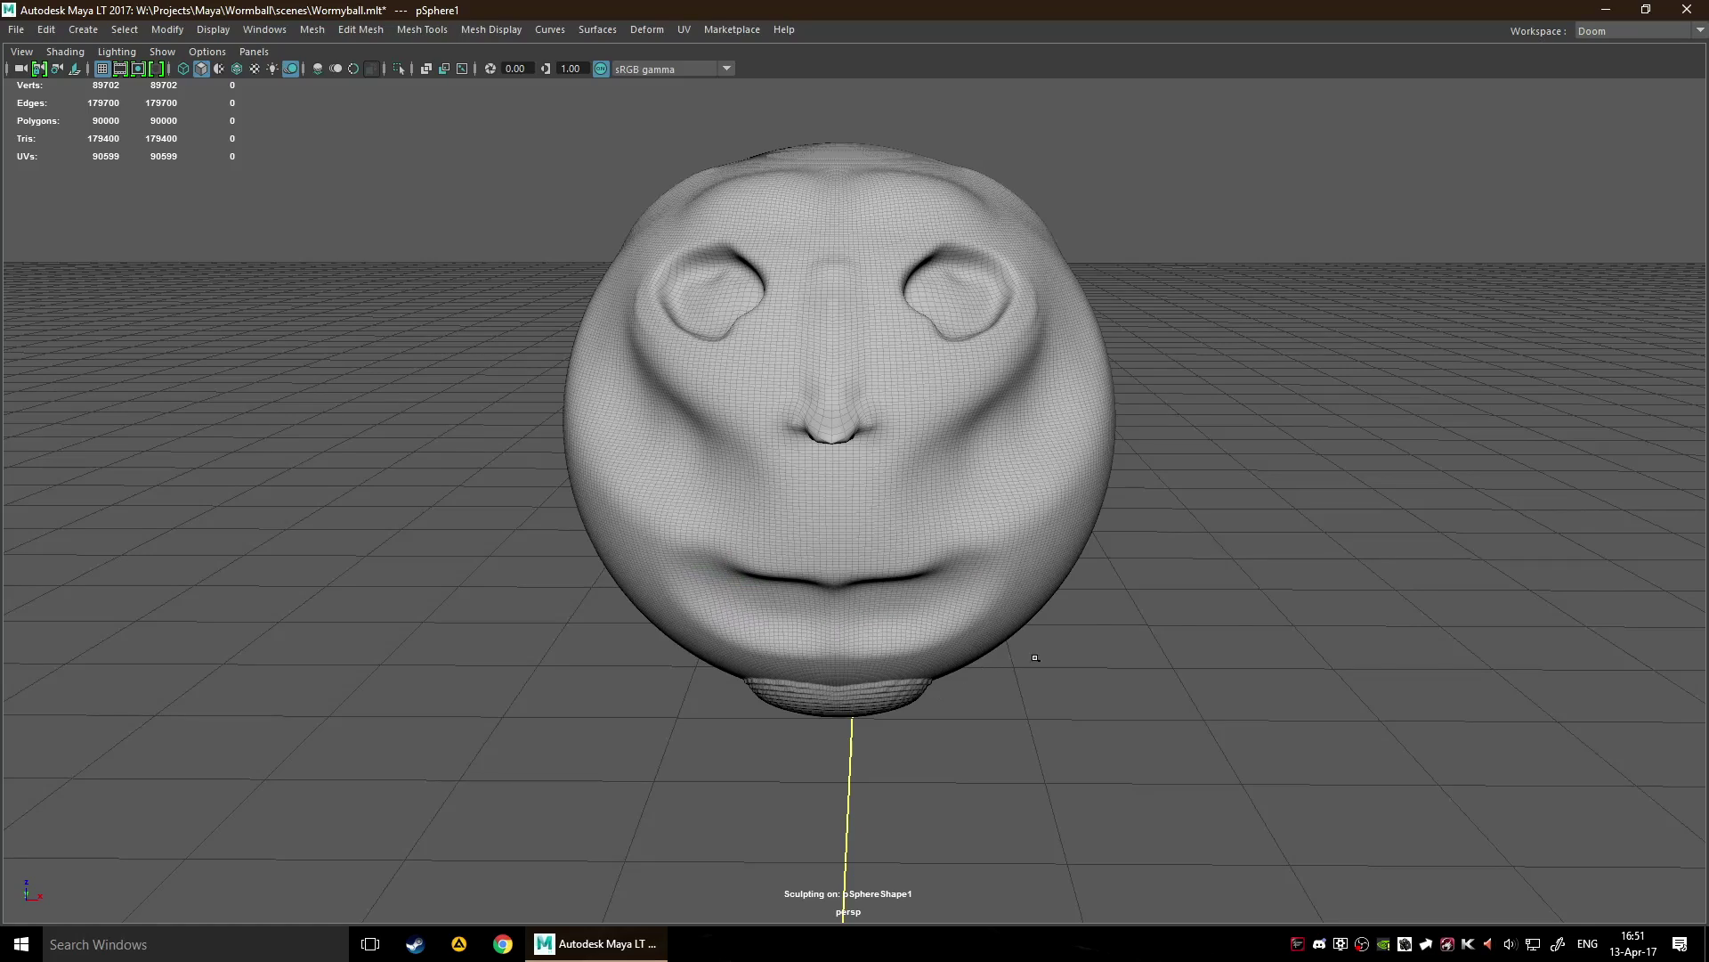
Smooth the chin surface just below the mouth crease, seen from underneath.
{"action": "mouse_move", "coordinate": [1202, 574]}
{"action": "left_mouse_down", "text": "alt"}
{"action": "mouse_move", "coordinate": [1115, 586]}
{"action": "mouse_move", "coordinate": [1129, 603]}
{"action": "left_mouse_up", "text": "alt"}
{"action": "scroll", "coordinate": [1068, 615], "scroll_direction": "up", "scroll_amount": 8}
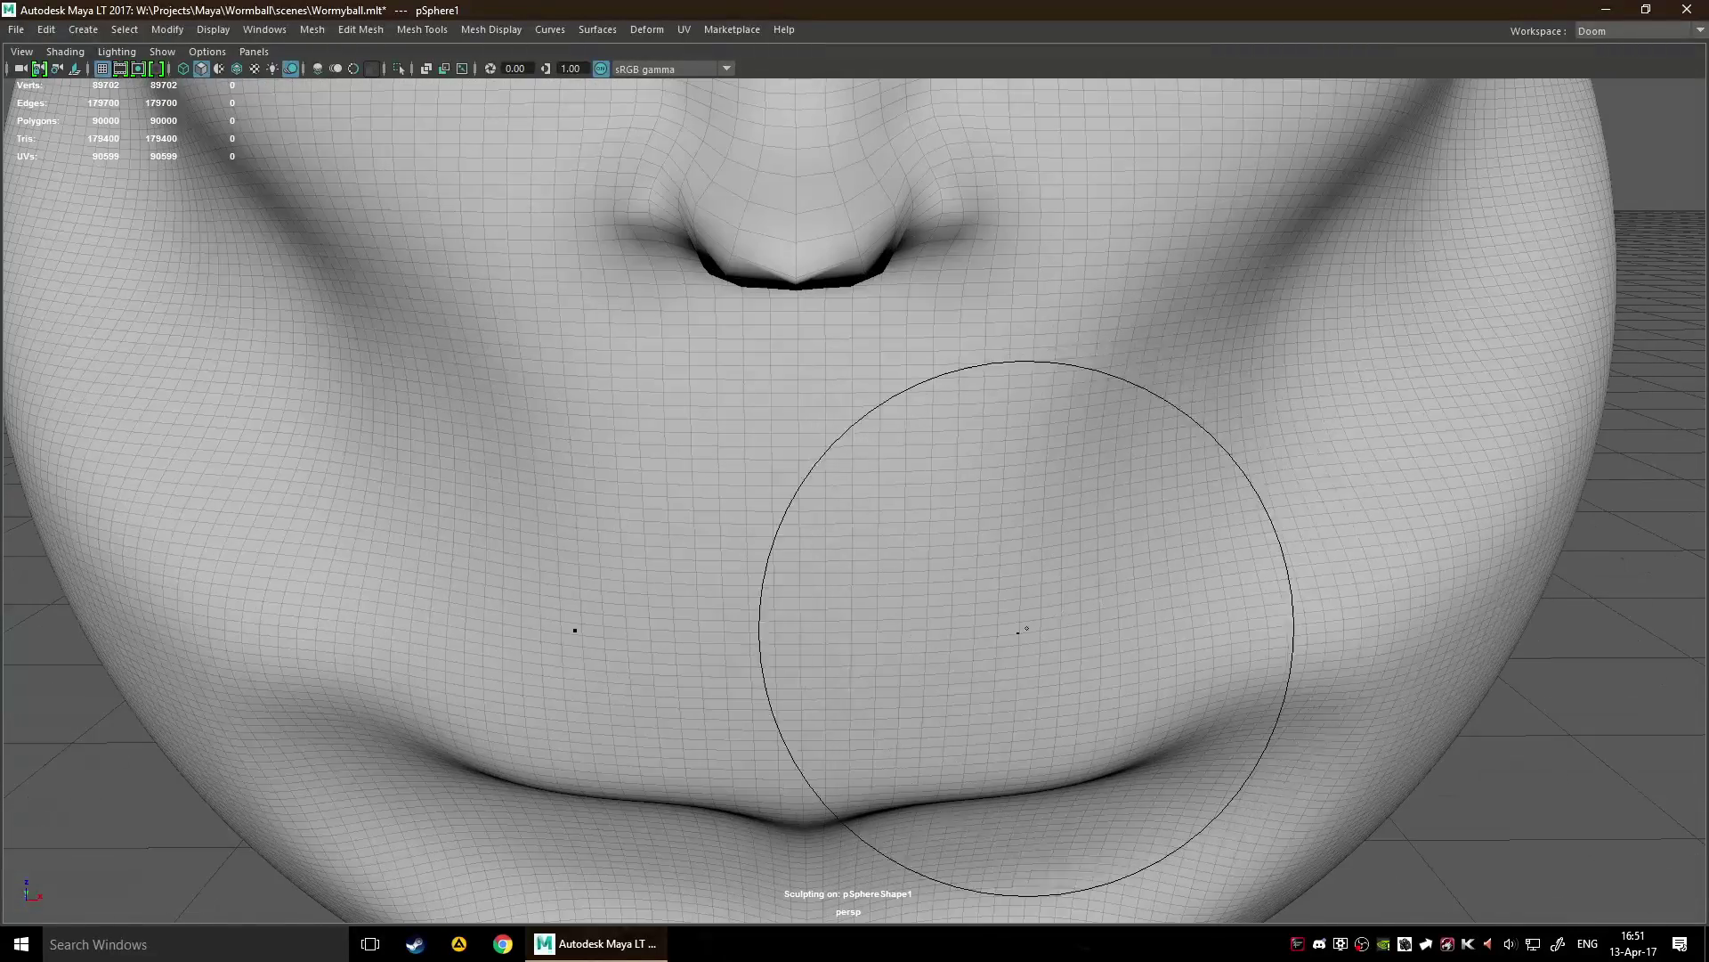
{"action": "left_click_drag", "start_coordinate": [1026, 626], "coordinate": [1019, 591], "text": "alt"}
{"action": "scroll", "coordinate": [1006, 596], "scroll_direction": "down", "scroll_amount": 4}
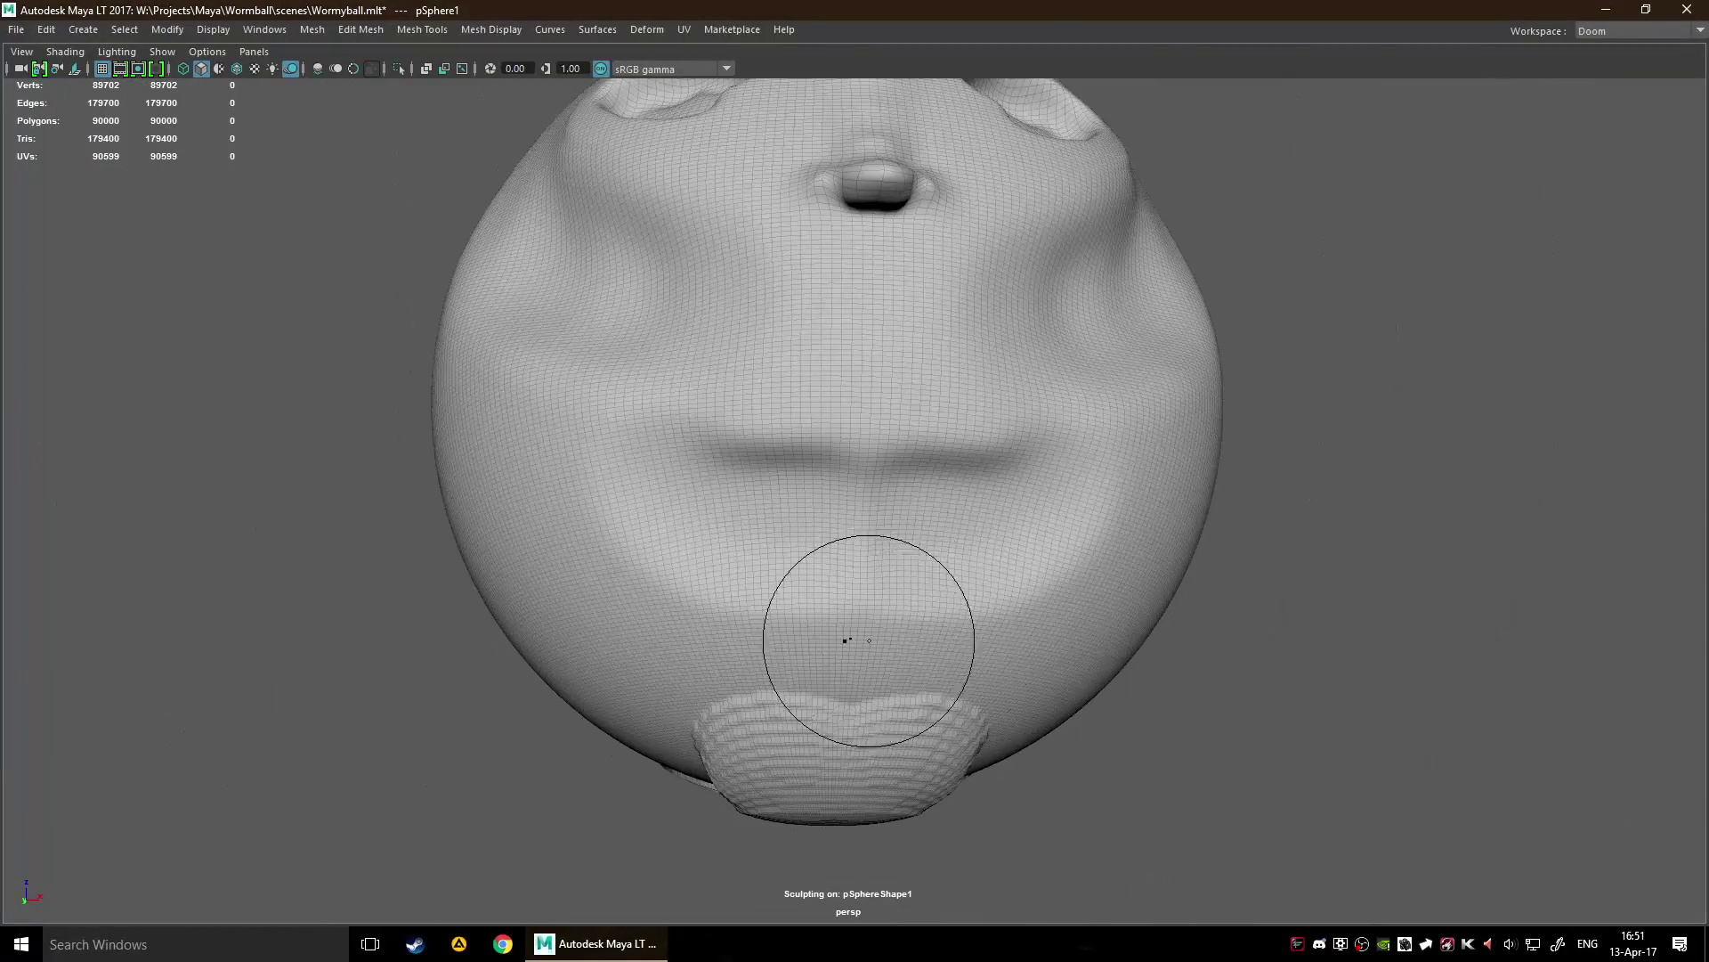
{"action": "right_click", "coordinate": [868, 532]}
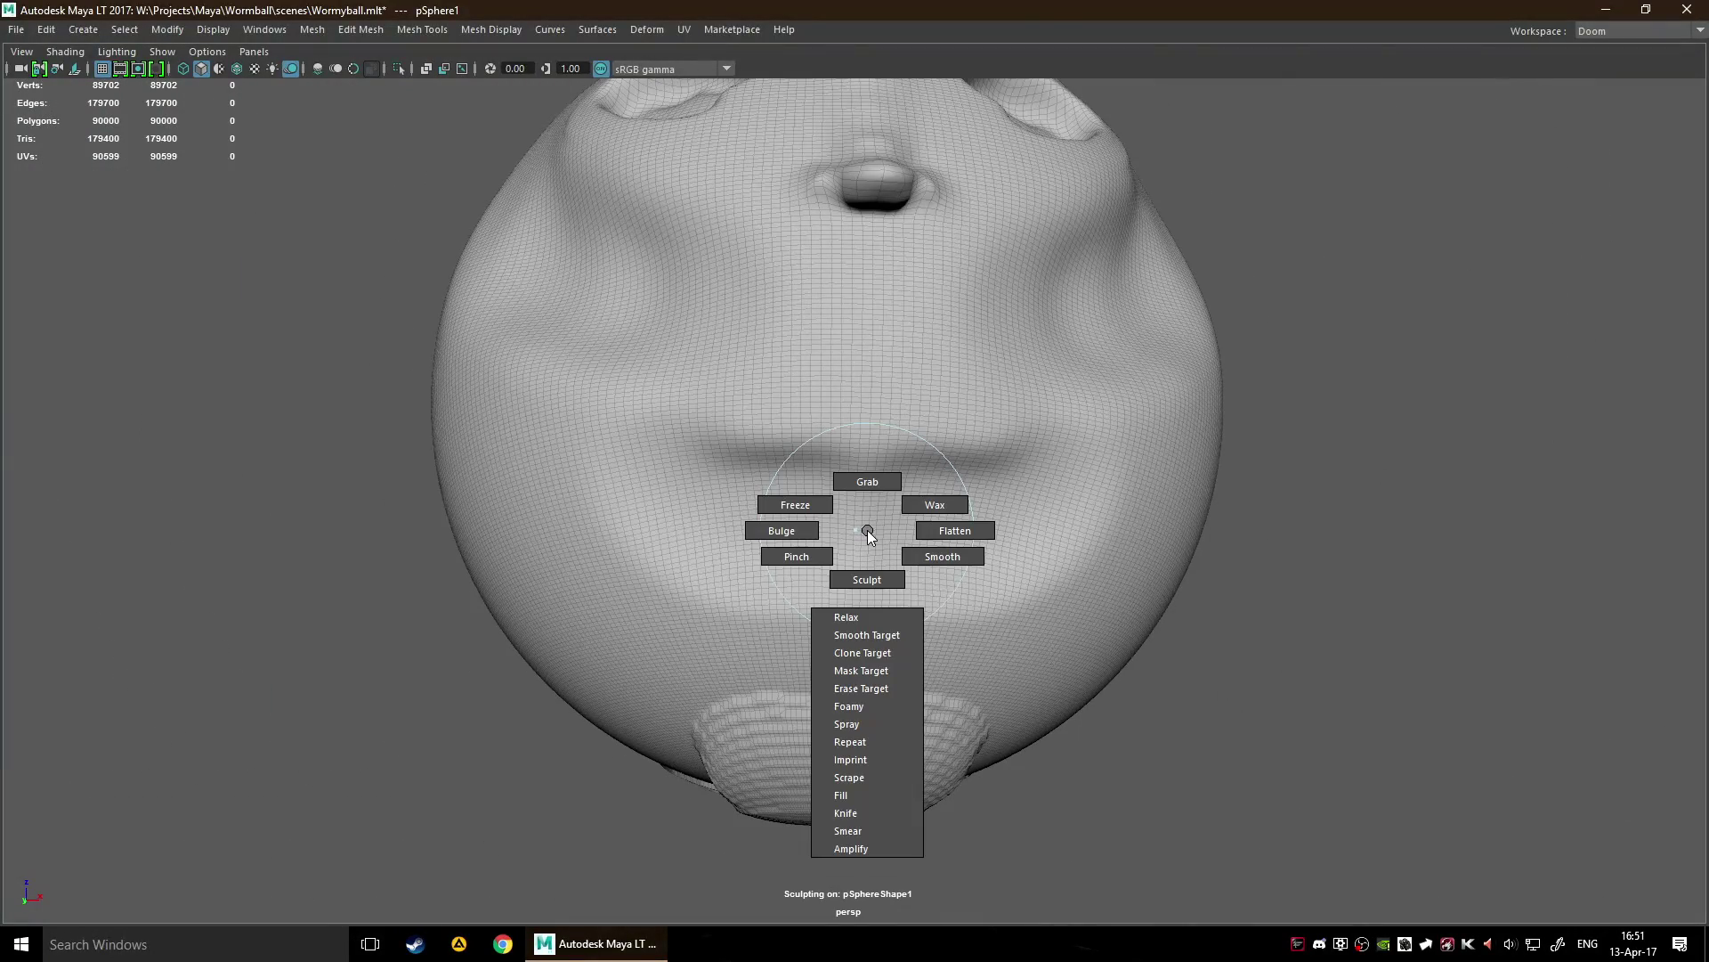
{"action": "mouse_move", "coordinate": [869, 531]}
{"action": "right_mouse_down"}
{"action": "mouse_move", "coordinate": [787, 494]}
{"action": "mouse_move", "coordinate": [785, 447]}
{"action": "right_mouse_up"}
{"action": "mouse_move", "coordinate": [869, 532]}
{"action": "left_mouse_down", "text": "shift"}
{"action": "mouse_move", "coordinate": [808, 534]}
{"action": "mouse_move", "coordinate": [985, 538]}
{"action": "left_mouse_up", "text": "shift"}
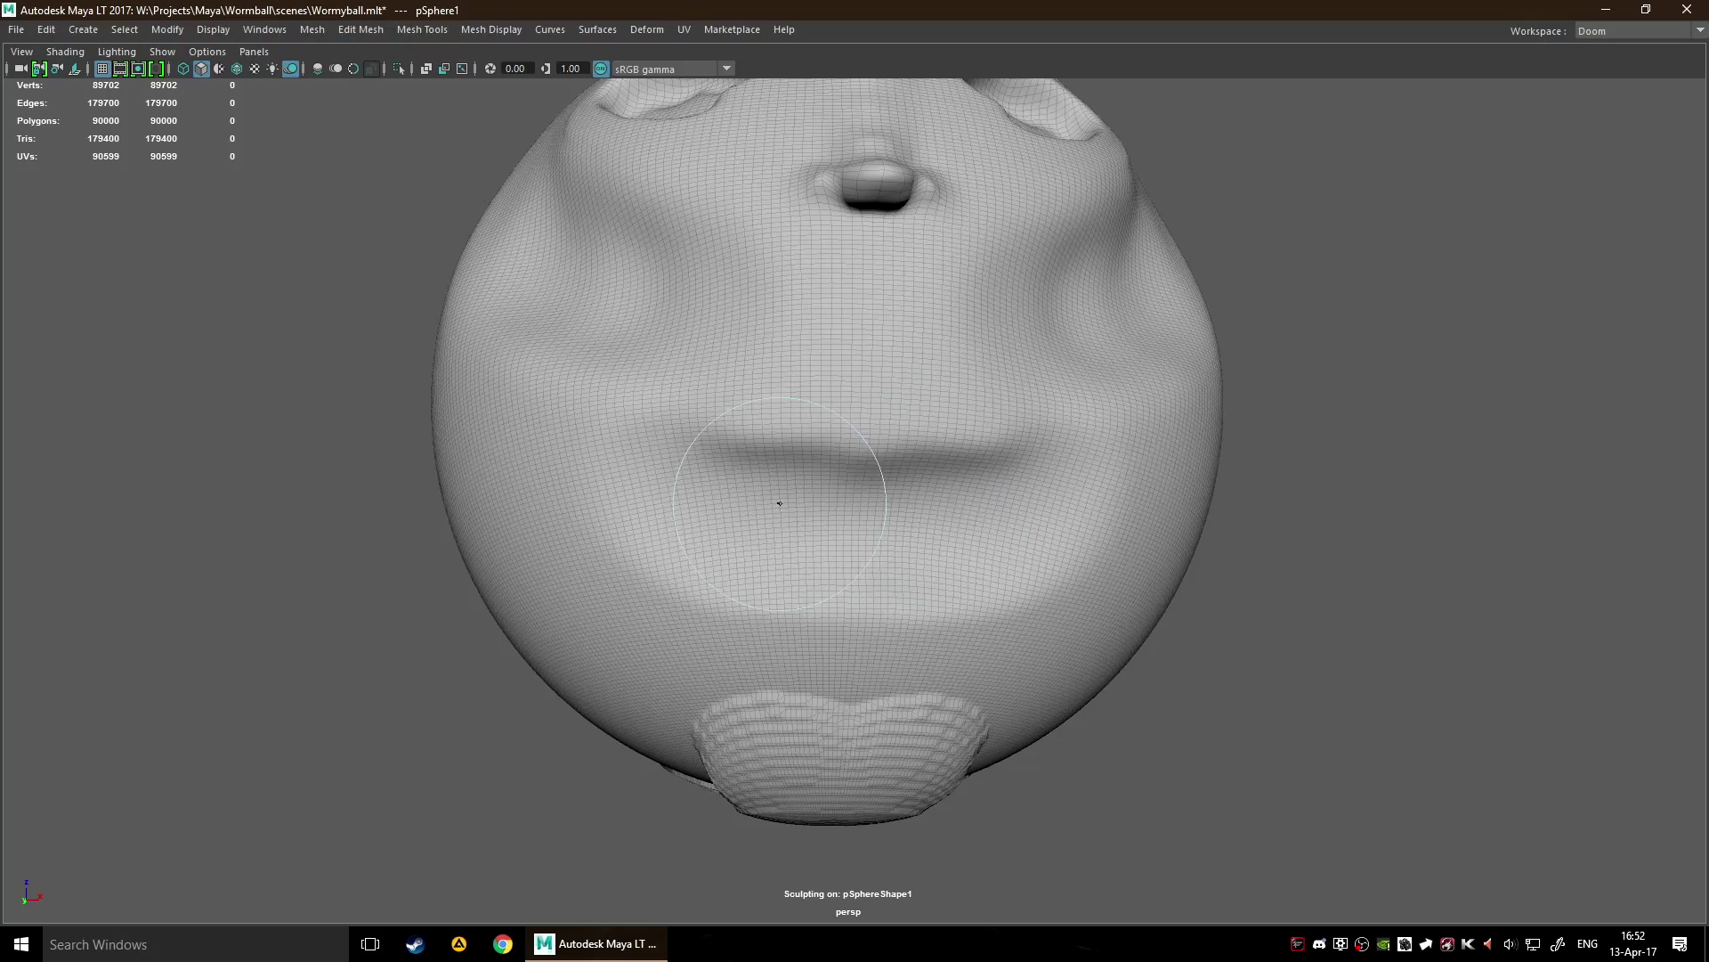
Sculpt the character's left mouth corner upward into the cheek, extending the mouth crease toward a smile.
{"action": "left_click_drag", "start_coordinate": [1153, 524], "coordinate": [828, 649], "text": "alt"}
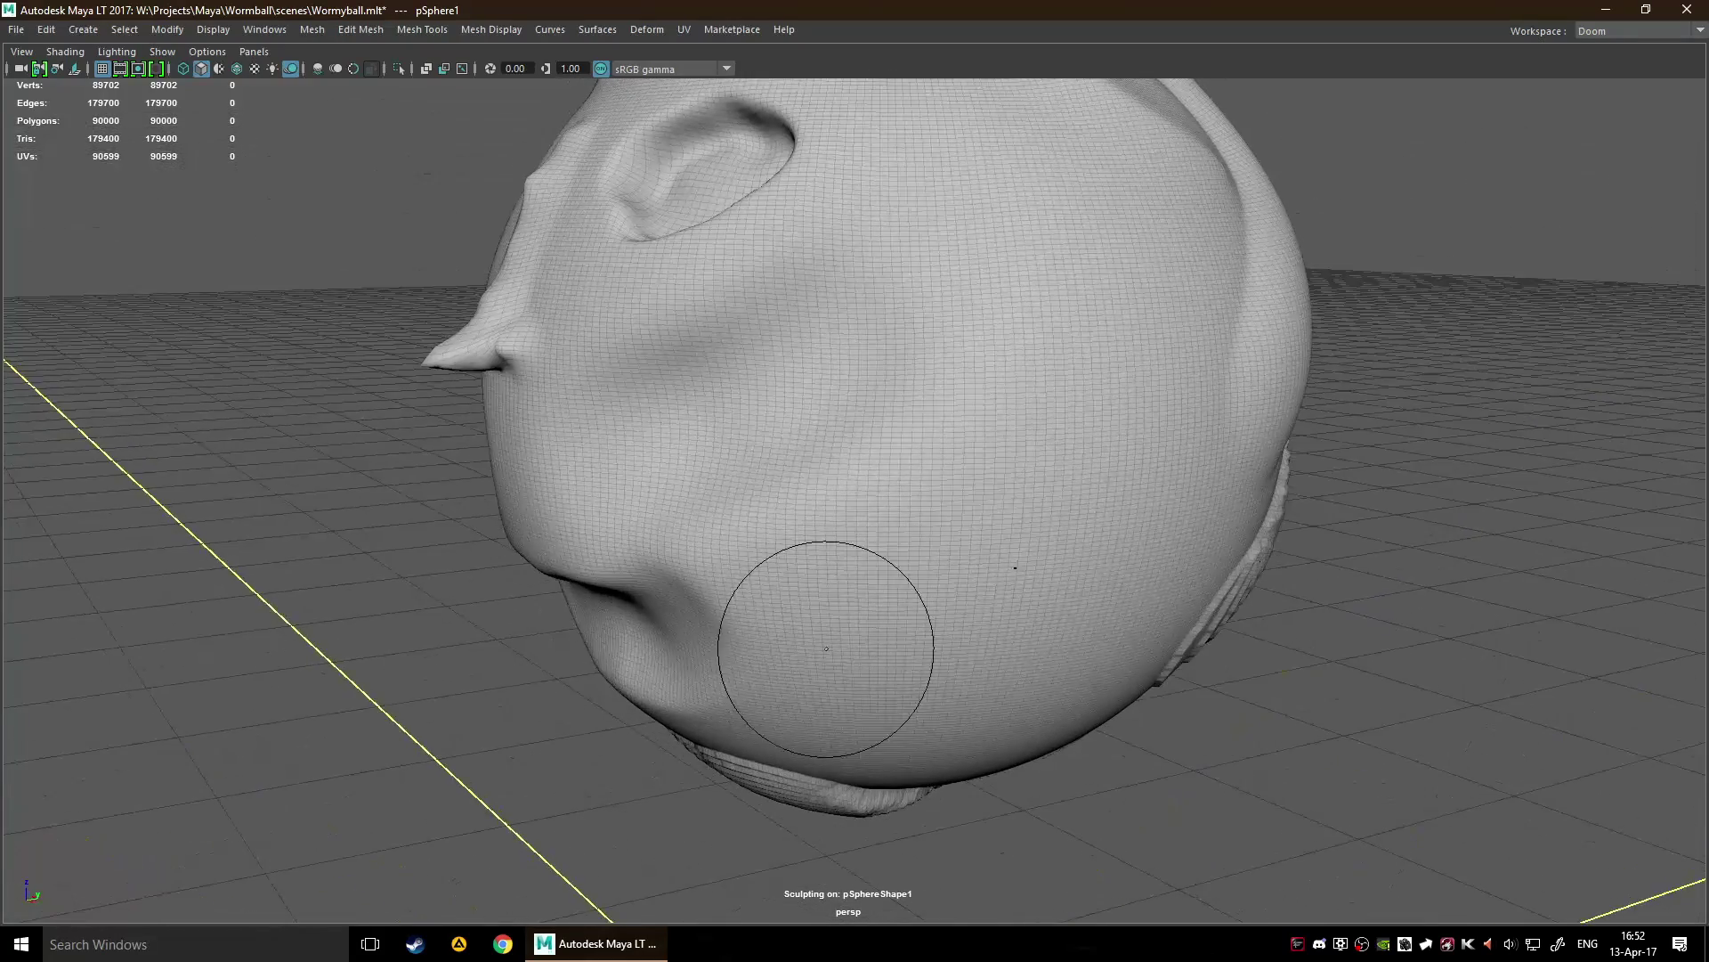
{"action": "right_click_drag", "start_coordinate": [1015, 564], "coordinate": [942, 552], "text": "alt"}
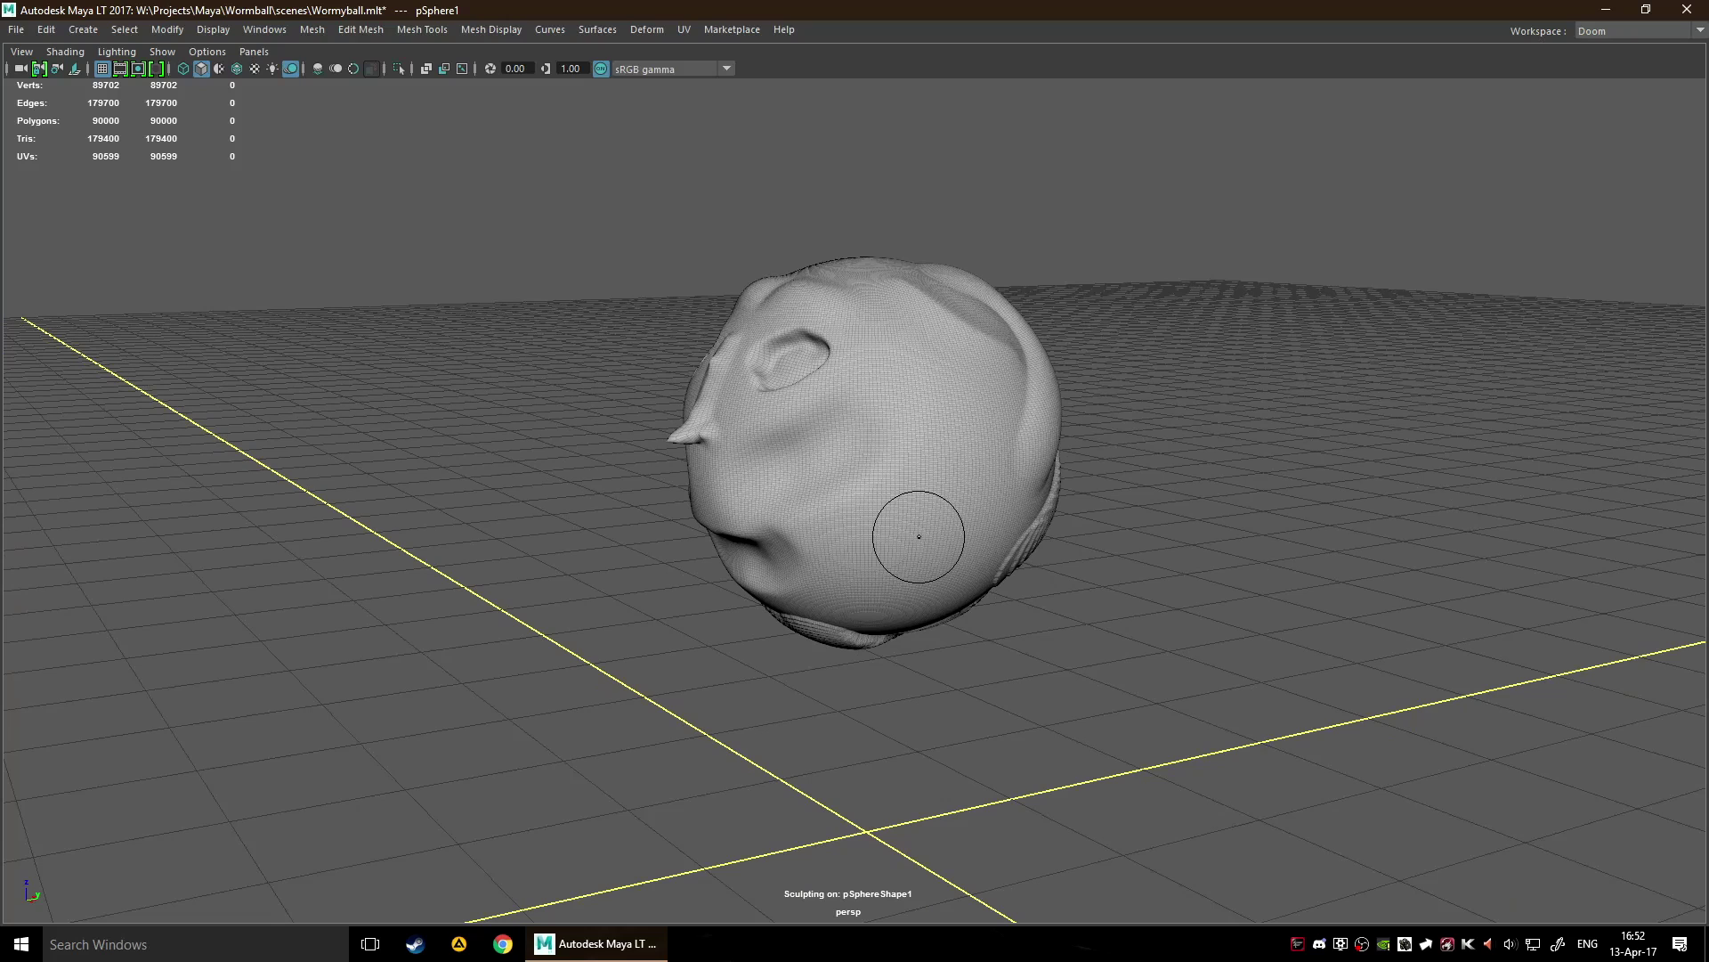
{"action": "left_click_drag", "start_coordinate": [883, 540], "coordinate": [848, 562], "text": "alt"}
{"action": "right_click", "coordinate": [848, 562], "text": "shift"}
{"action": "mouse_move", "coordinate": [847, 550]}
{"action": "right_mouse_down", "text": "shift"}
{"action": "mouse_move", "coordinate": [818, 557]}
{"action": "mouse_move", "coordinate": [831, 588]}
{"action": "right_mouse_up", "text": "shift"}
{"action": "scroll", "coordinate": [801, 627], "scroll_direction": "up", "scroll_amount": 5}
{"action": "left_click_drag", "start_coordinate": [811, 629], "coordinate": [838, 613]}
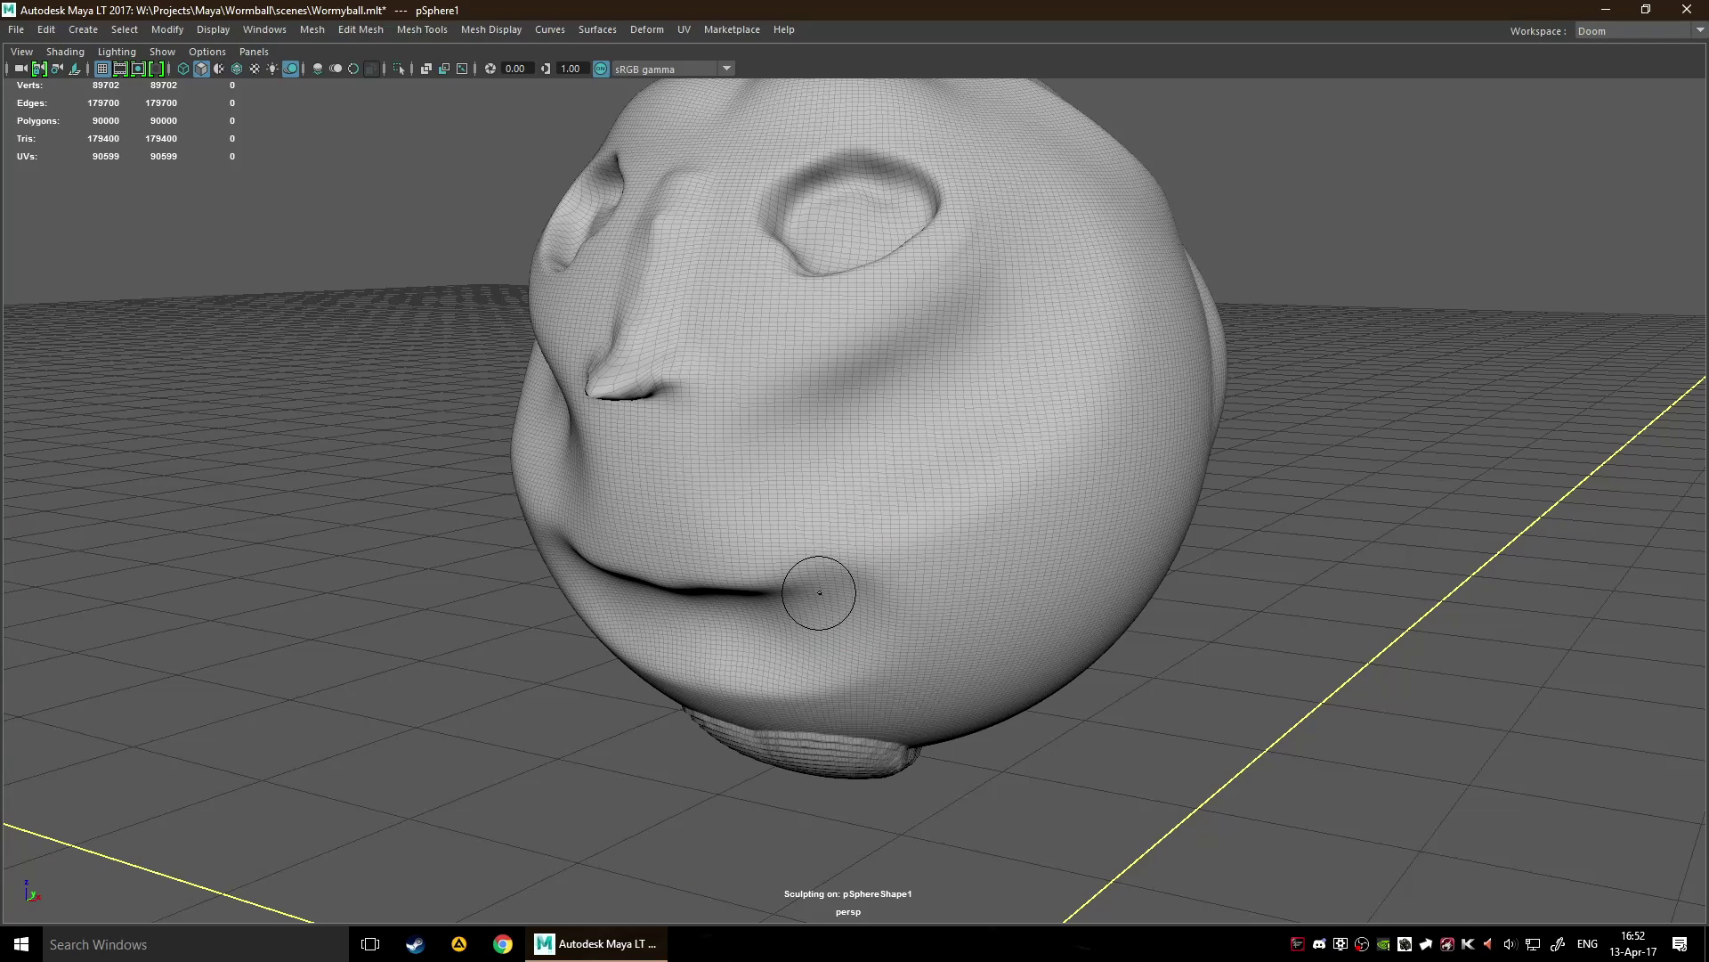
{"action": "mouse_move", "coordinate": [851, 602]}
{"action": "left_mouse_down"}
{"action": "mouse_move", "coordinate": [919, 519]}
{"action": "mouse_move", "coordinate": [846, 580]}
{"action": "mouse_move", "coordinate": [864, 561]}
{"action": "left_mouse_up"}
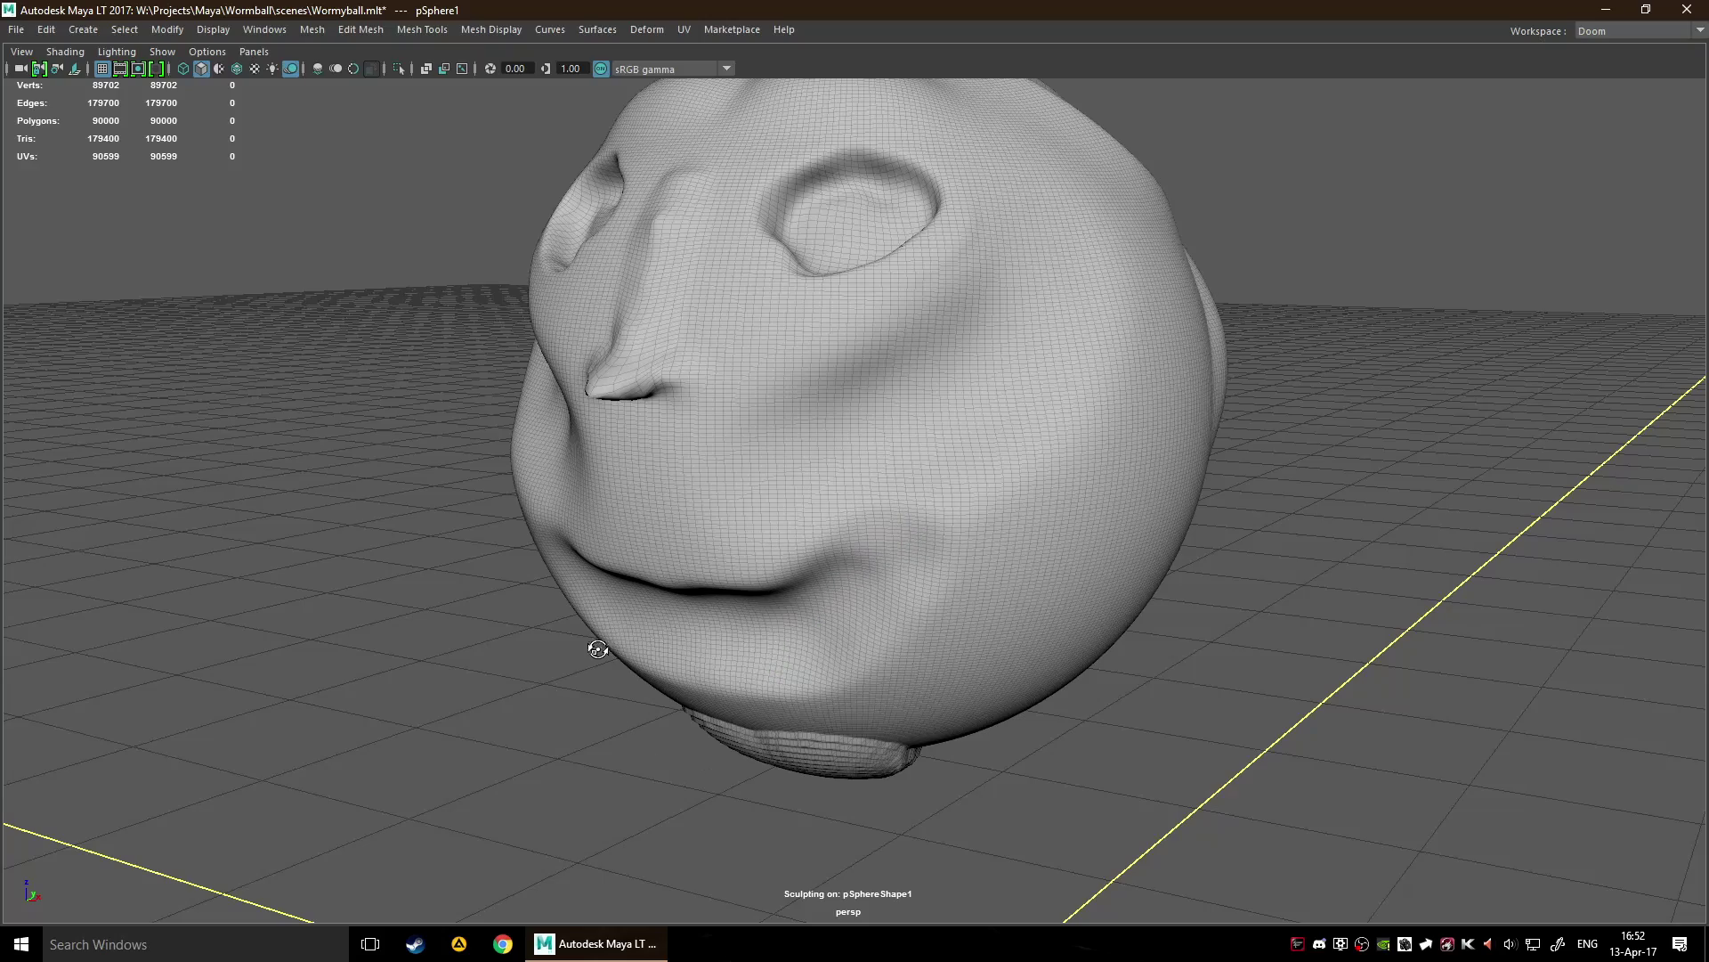
Sculpt the character's right mouth corner upward to match, and extend the left corner slightly further for an even smile.
{"action": "left_click_drag", "start_coordinate": [595, 651], "coordinate": [730, 628], "text": "alt"}
{"action": "left_click_drag", "start_coordinate": [897, 553], "coordinate": [763, 603], "text": "alt"}
{"action": "scroll", "coordinate": [763, 603], "scroll_direction": "down", "scroll_amount": 5}
{"action": "left_click_drag", "start_coordinate": [783, 667], "coordinate": [896, 620], "text": "alt"}
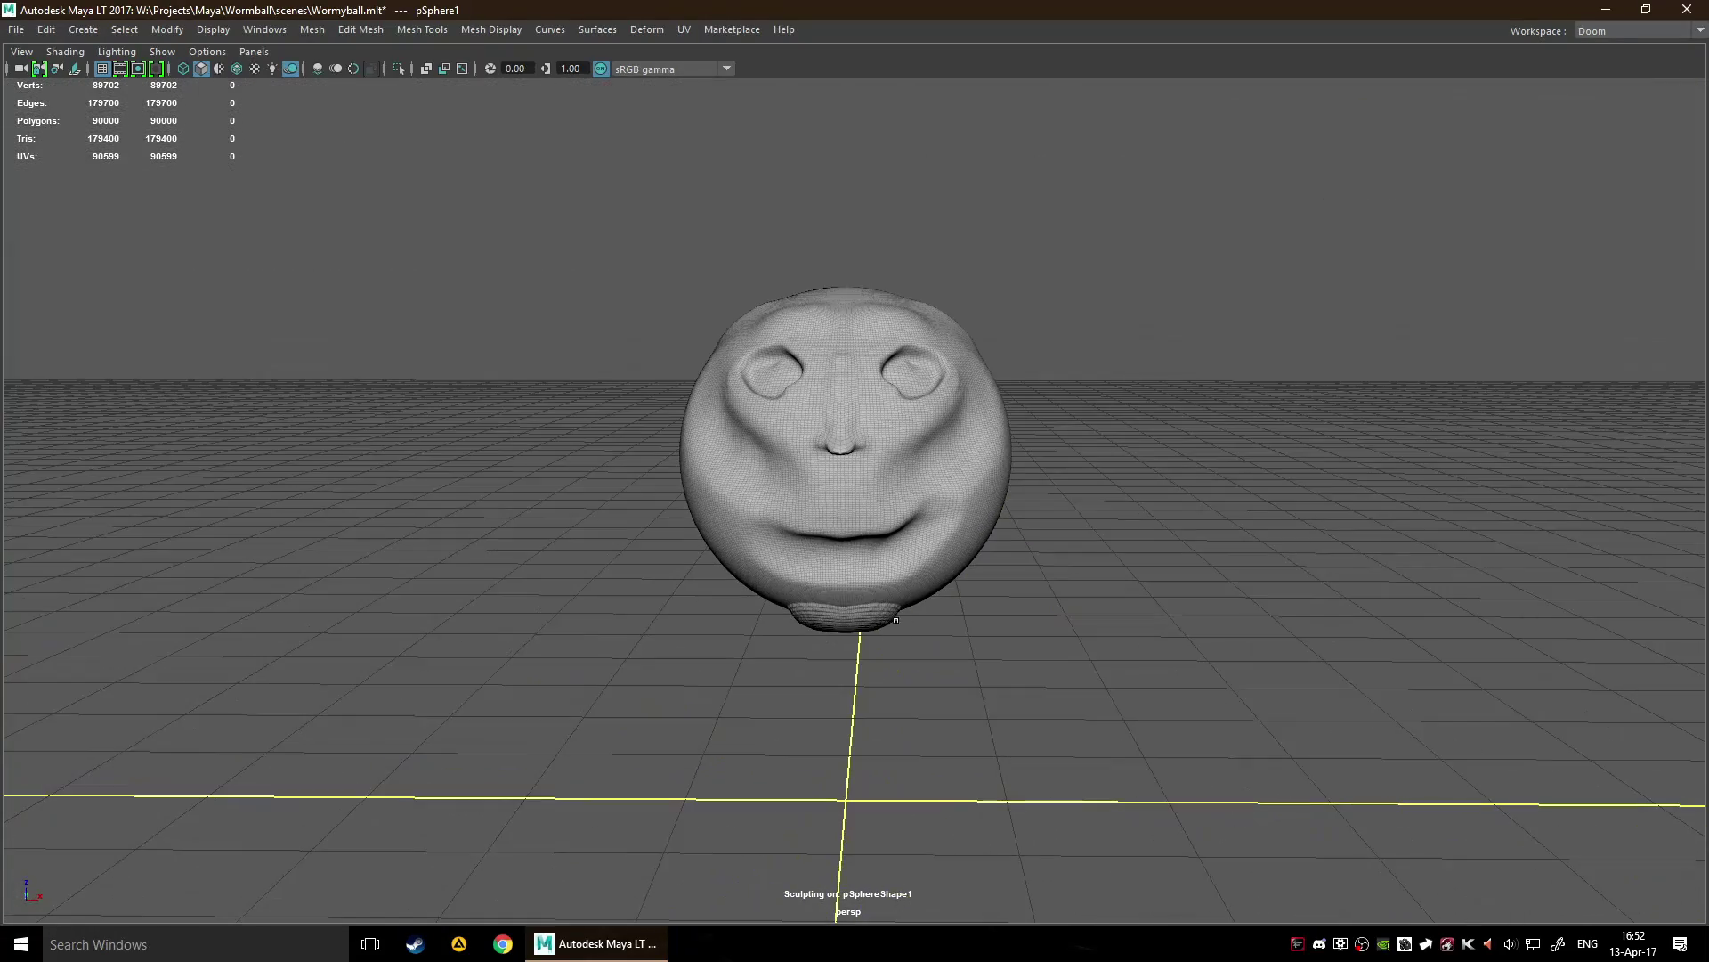
{"action": "scroll", "coordinate": [865, 607], "scroll_direction": "up", "scroll_amount": 4}
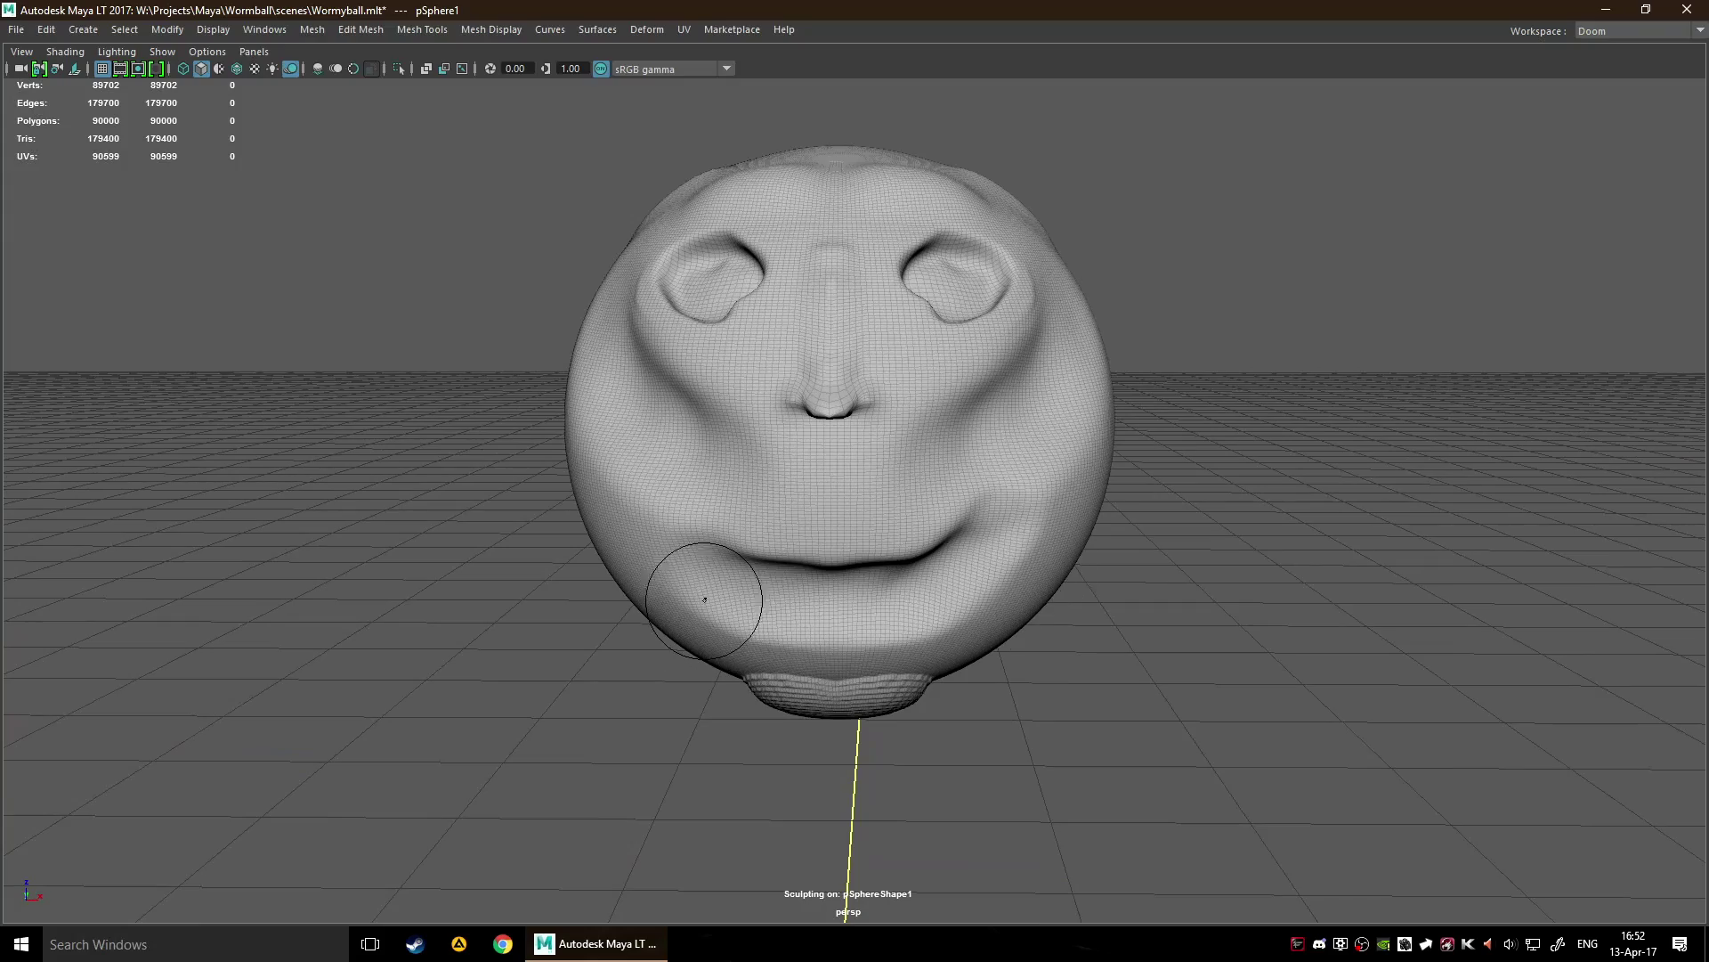
{"action": "left_click_drag", "start_coordinate": [667, 545], "coordinate": [625, 517]}
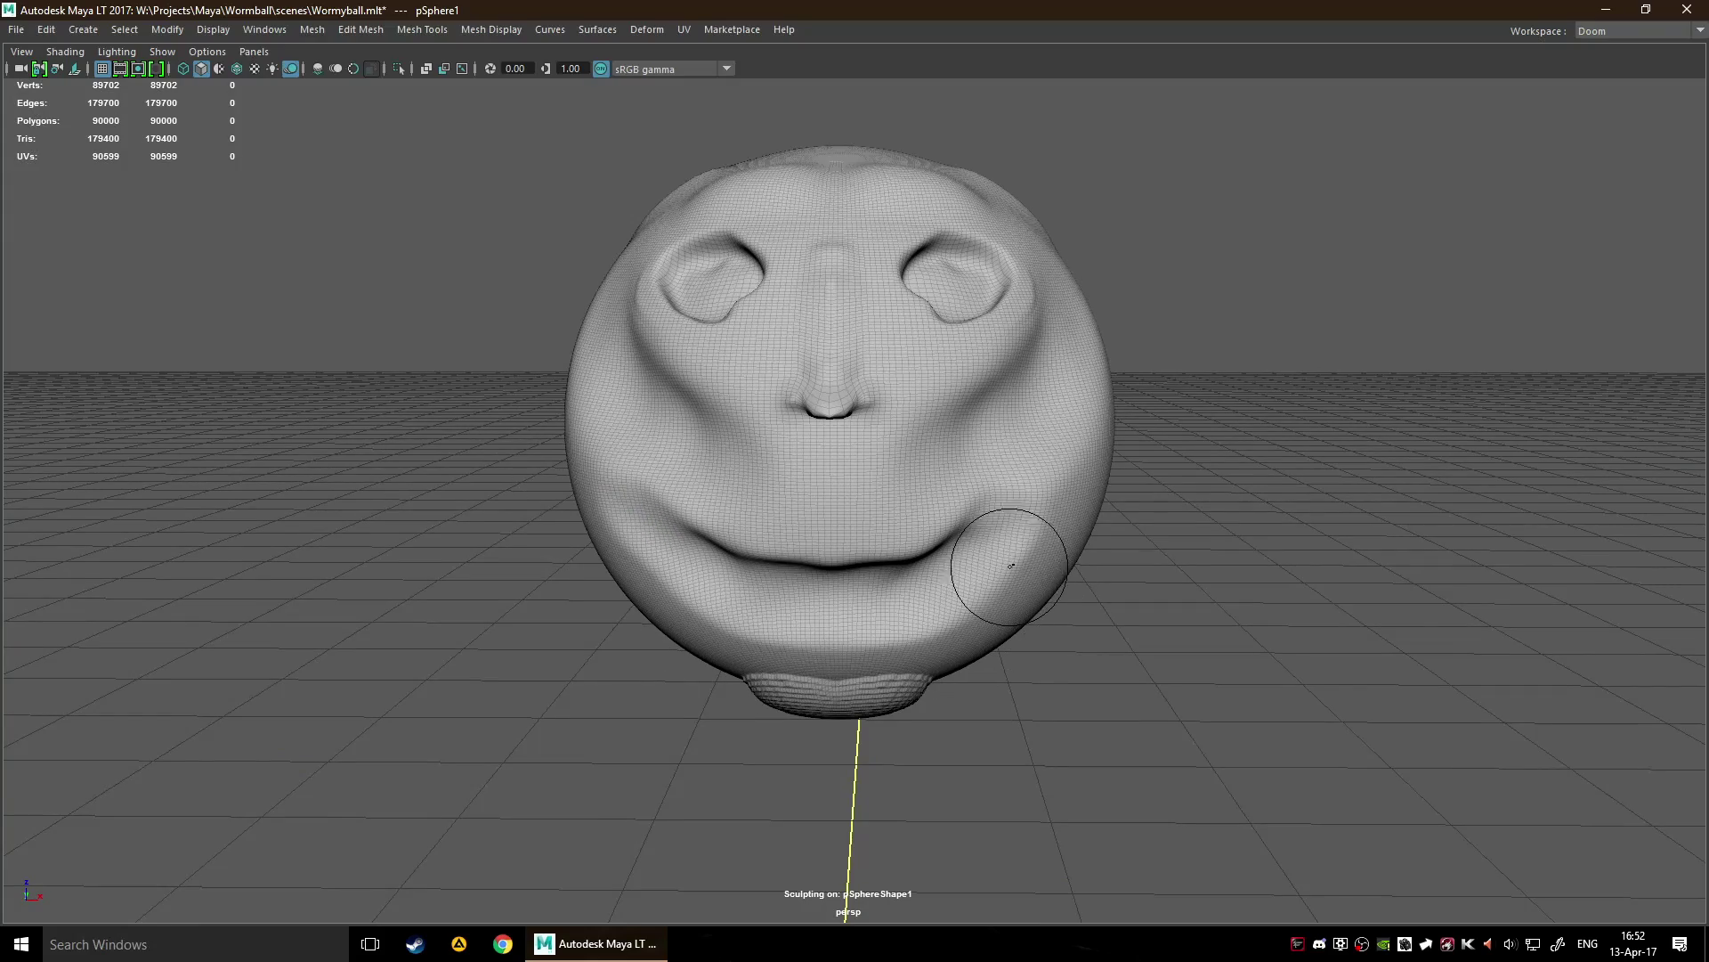
{"action": "left_click_drag", "start_coordinate": [991, 545], "coordinate": [1056, 495]}
Leave the Sculpt tool and deselect the head mesh, with the whole smiling face in view from slightly above.
{"action": "scroll", "coordinate": [965, 599], "scroll_direction": "down", "scroll_amount": 5}
{"action": "mouse_move", "coordinate": [966, 599]}
{"action": "left_mouse_down", "text": "alt"}
{"action": "mouse_move", "coordinate": [1050, 576]}
{"action": "mouse_move", "coordinate": [887, 607]}
{"action": "mouse_move", "coordinate": [489, 542]}
{"action": "mouse_move", "coordinate": [99, 550]}
{"action": "mouse_move", "coordinate": [704, 638]}
{"action": "left_mouse_up", "text": "alt"}
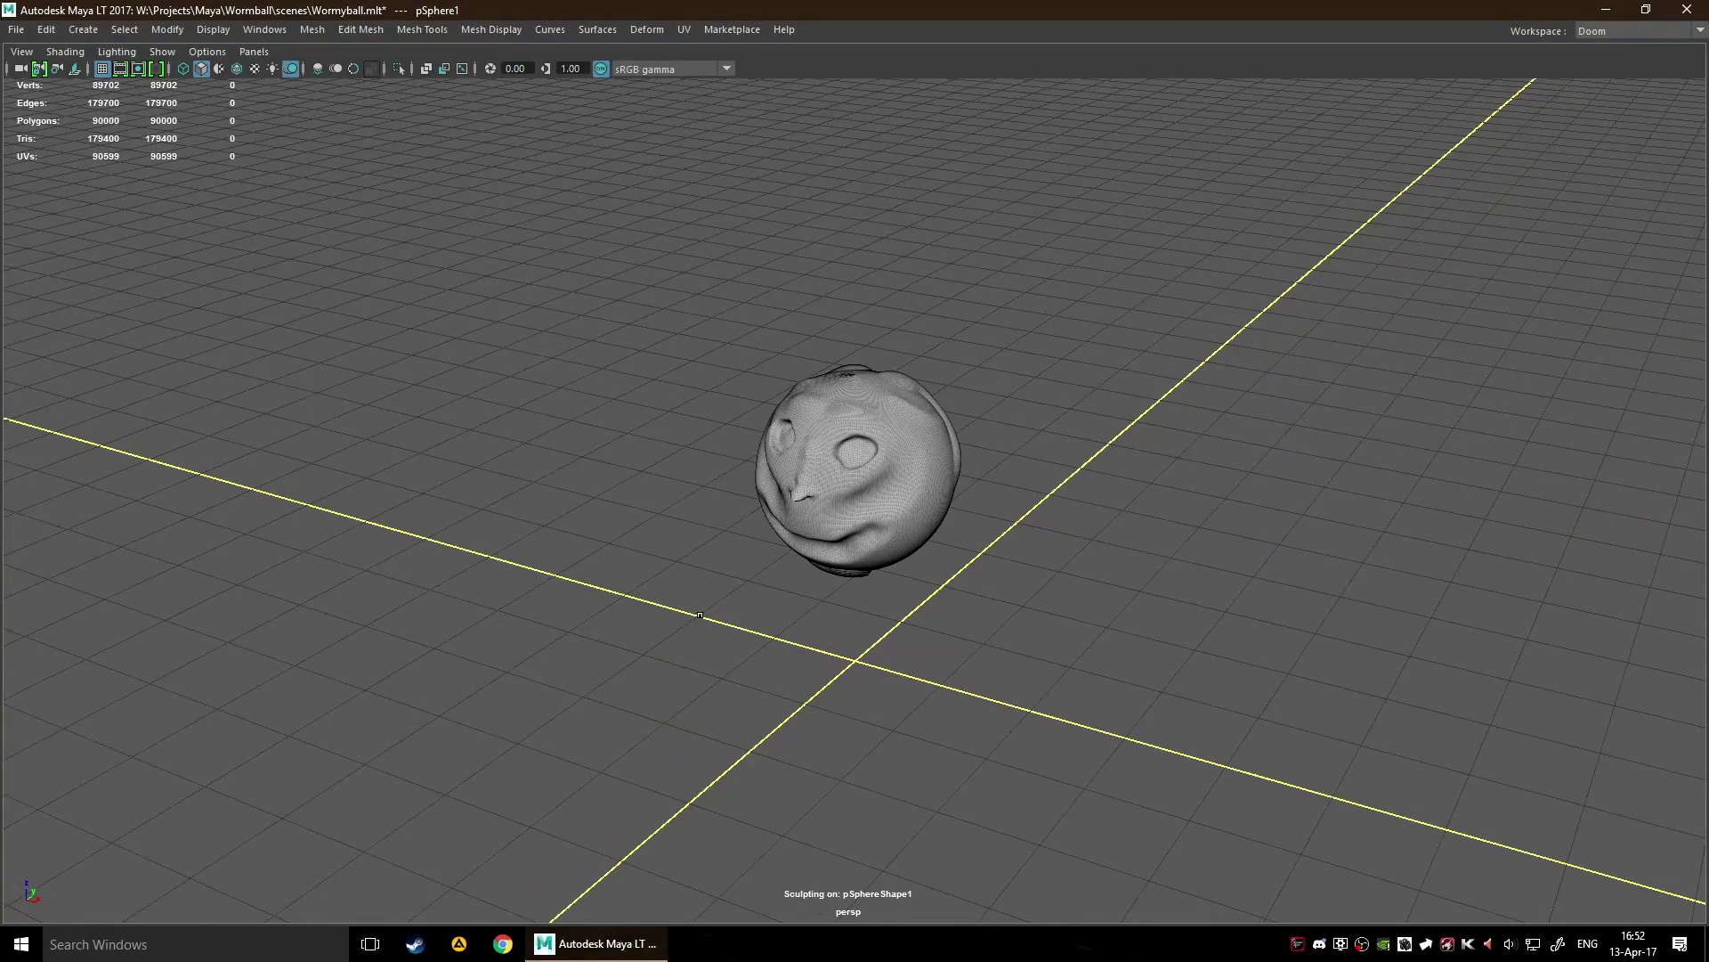
{"action": "left_click_drag", "start_coordinate": [881, 472], "coordinate": [979, 485], "text": "alt"}
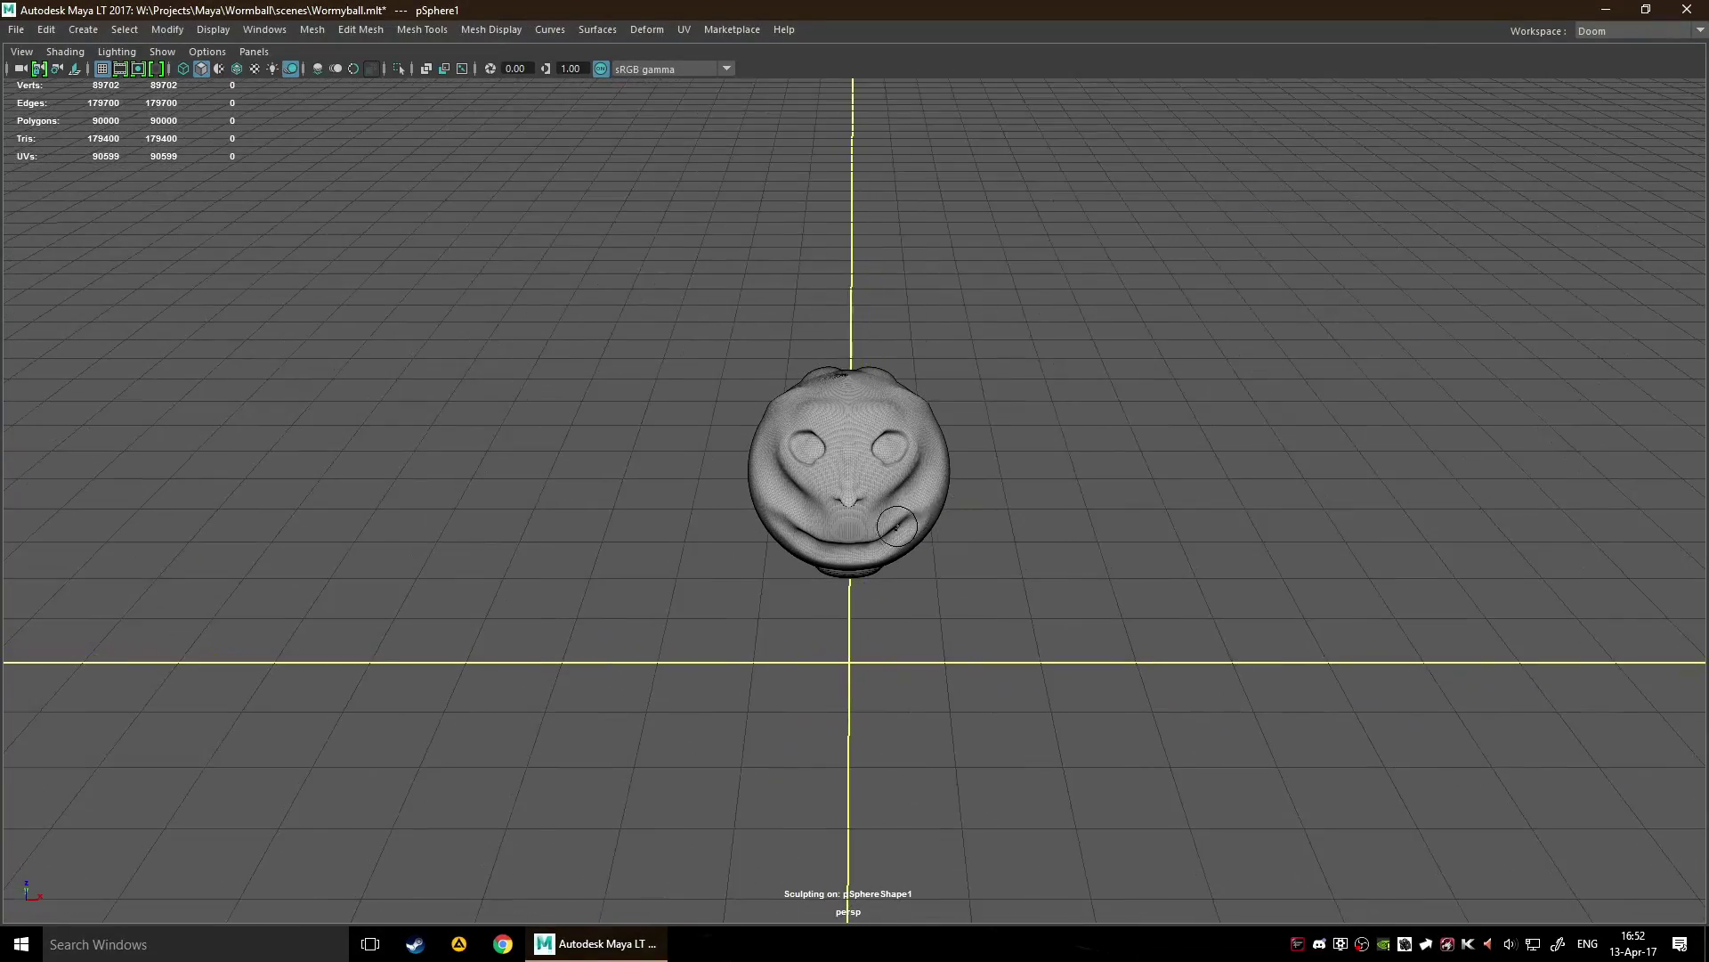
{"action": "scroll", "coordinate": [896, 527], "scroll_direction": "up", "scroll_amount": 6}
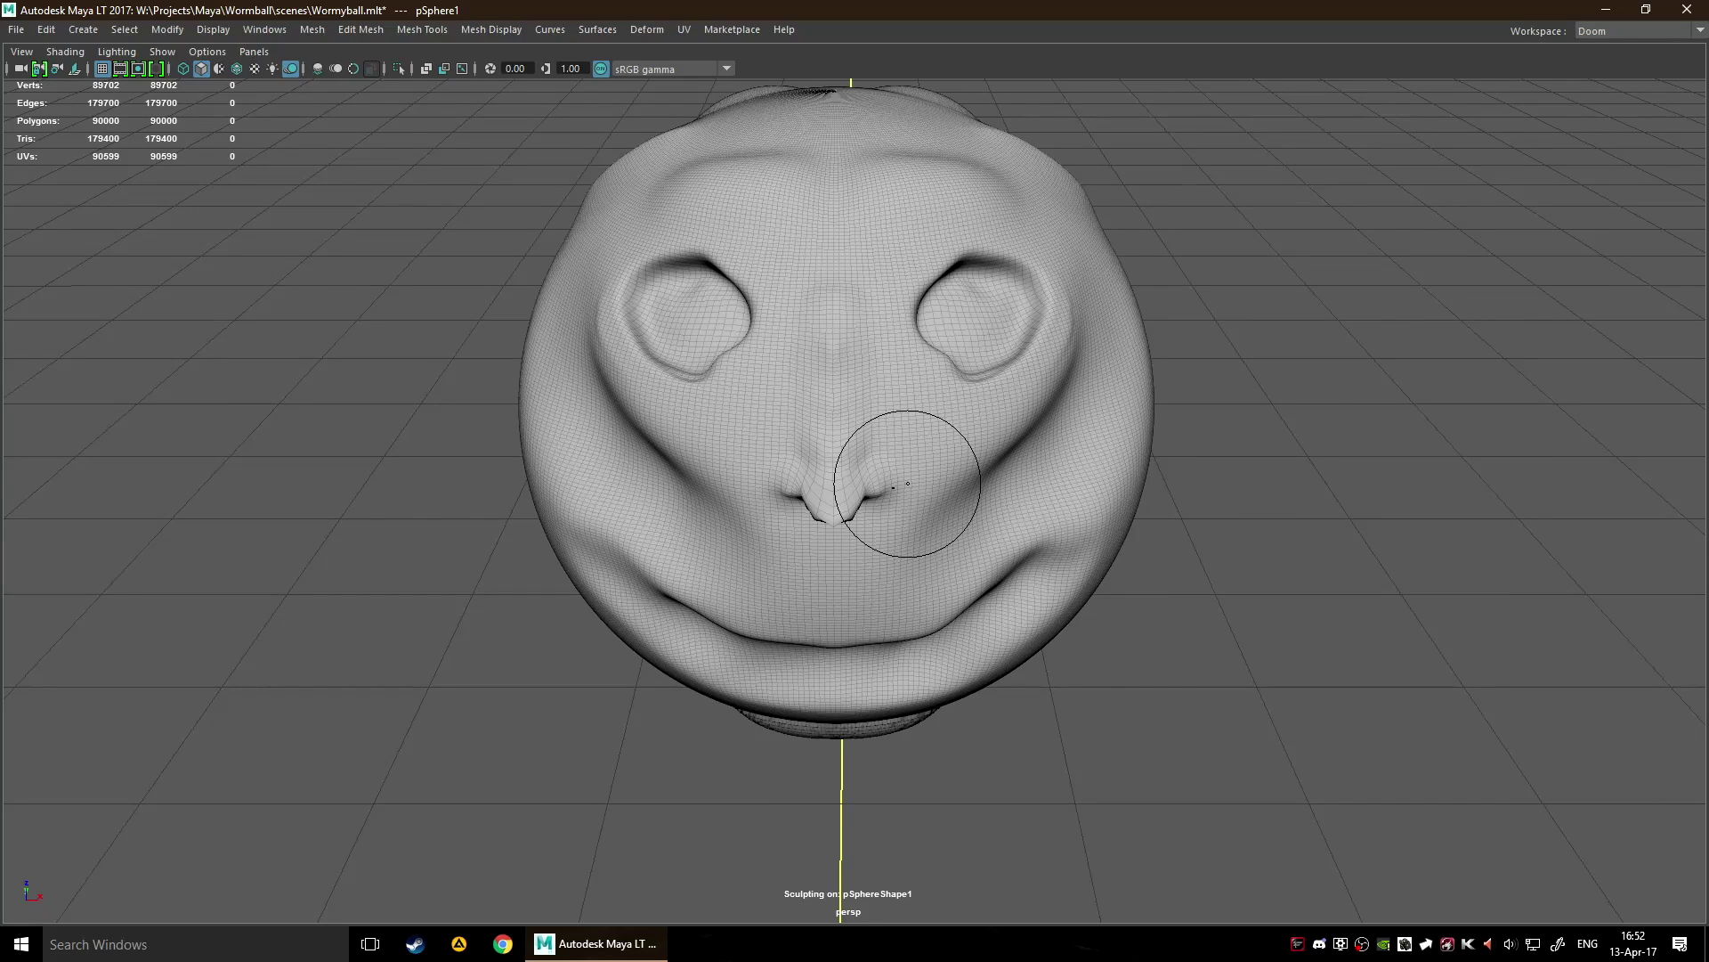
{"action": "key", "text": "q"}
{"action": "left_click", "coordinate": [1396, 508]}
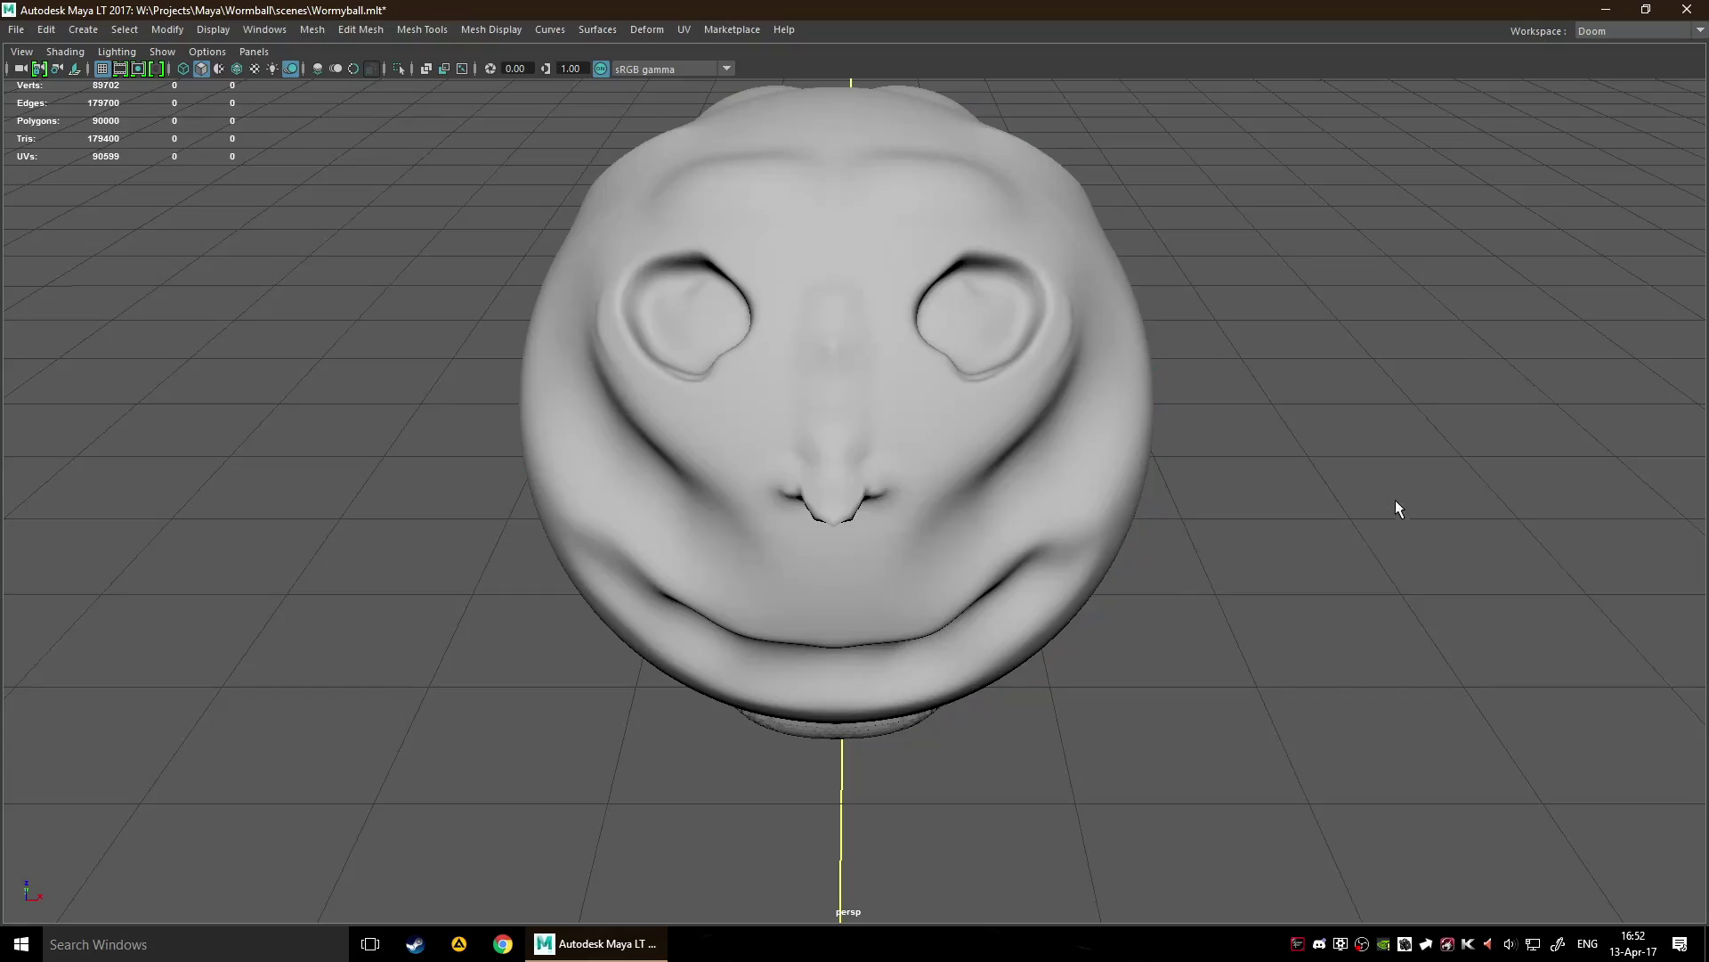
Examine the selected head's wireframe from above and the front, and deselect it to check the smooth-shaded face.
{"action": "left_click", "coordinate": [880, 468]}
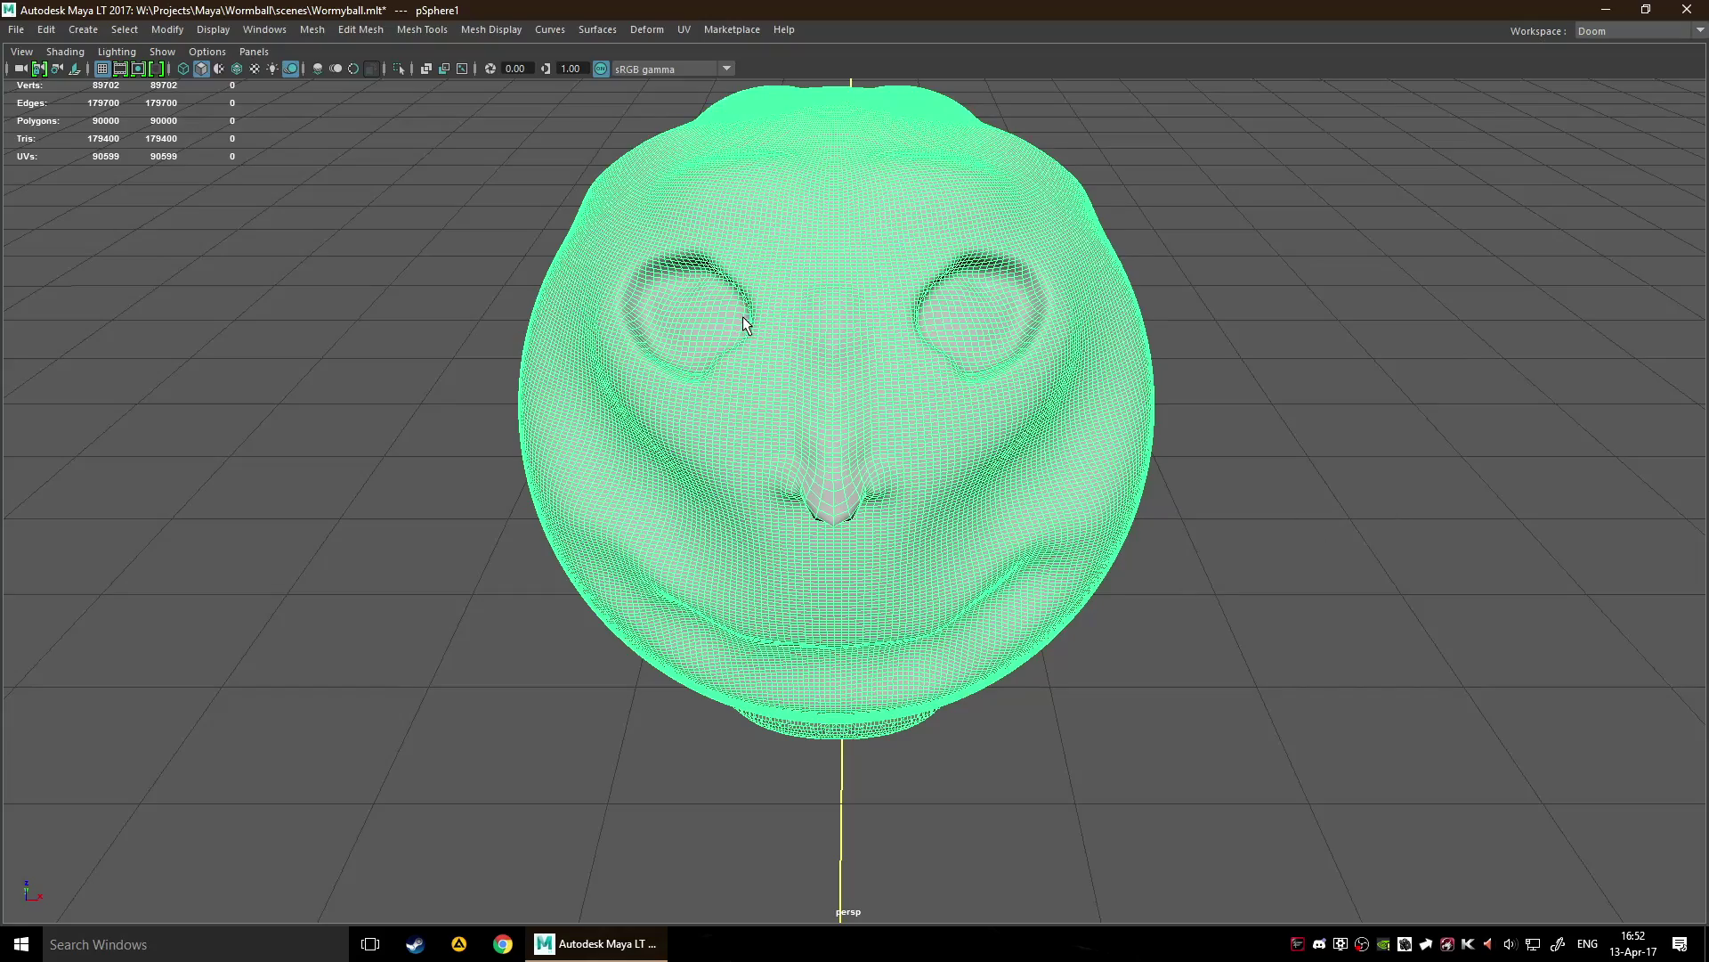
{"action": "scroll", "coordinate": [745, 324], "scroll_direction": "down", "scroll_amount": 5}
{"action": "left_click_drag", "start_coordinate": [778, 397], "coordinate": [839, 431], "text": "alt"}
{"action": "scroll", "coordinate": [853, 579], "scroll_direction": "up", "scroll_amount": 2}
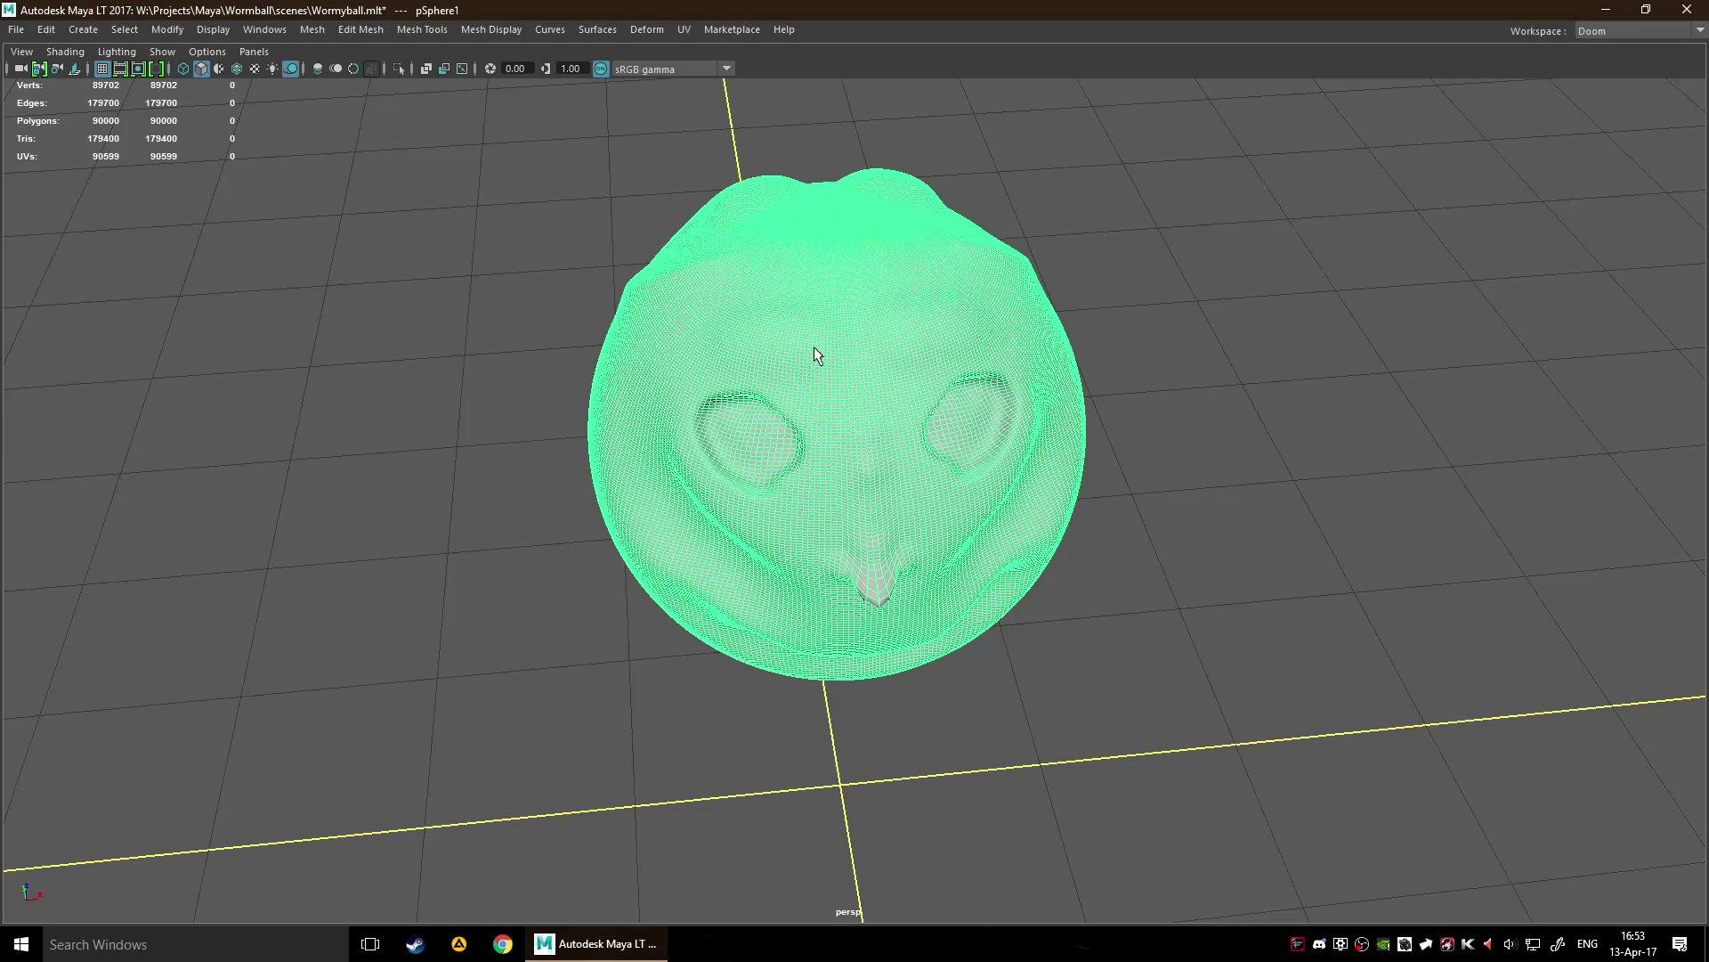
{"action": "mouse_move", "coordinate": [908, 326]}
{"action": "left_mouse_down", "text": "alt"}
{"action": "mouse_move", "coordinate": [858, 306]}
{"action": "mouse_move", "coordinate": [895, 305]}
{"action": "left_mouse_up", "text": "alt"}
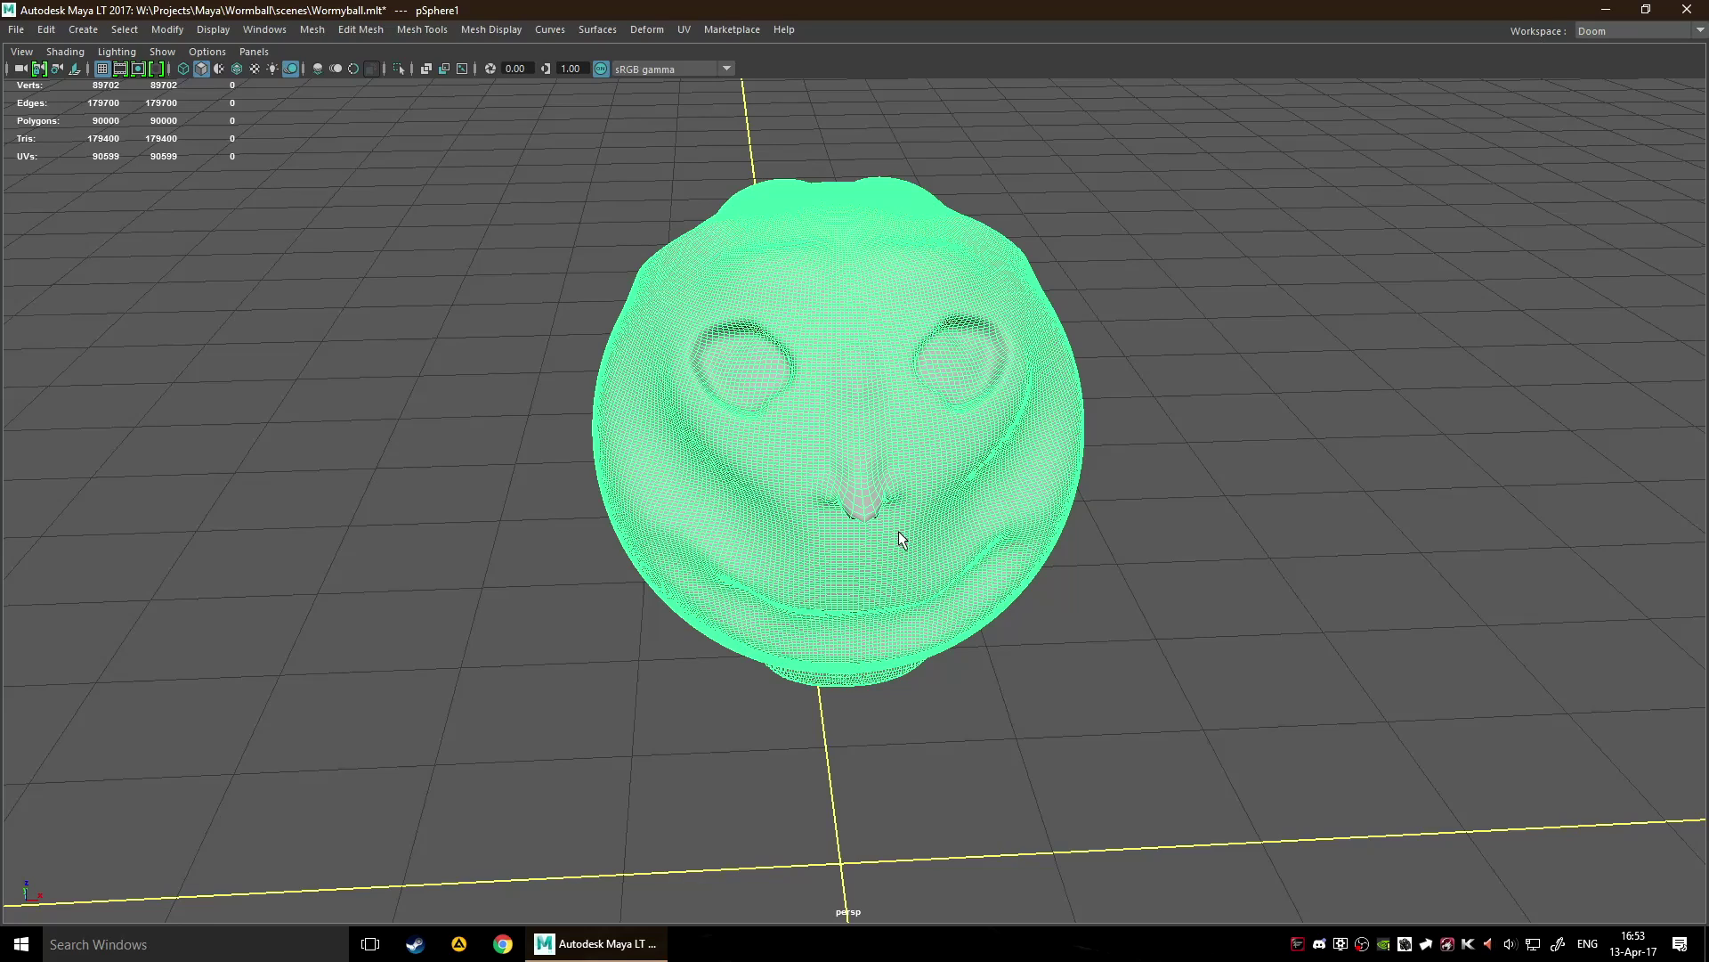
{"action": "left_click_drag", "start_coordinate": [890, 530], "coordinate": [1200, 461], "text": "alt"}
{"action": "left_click", "coordinate": [1205, 472]}
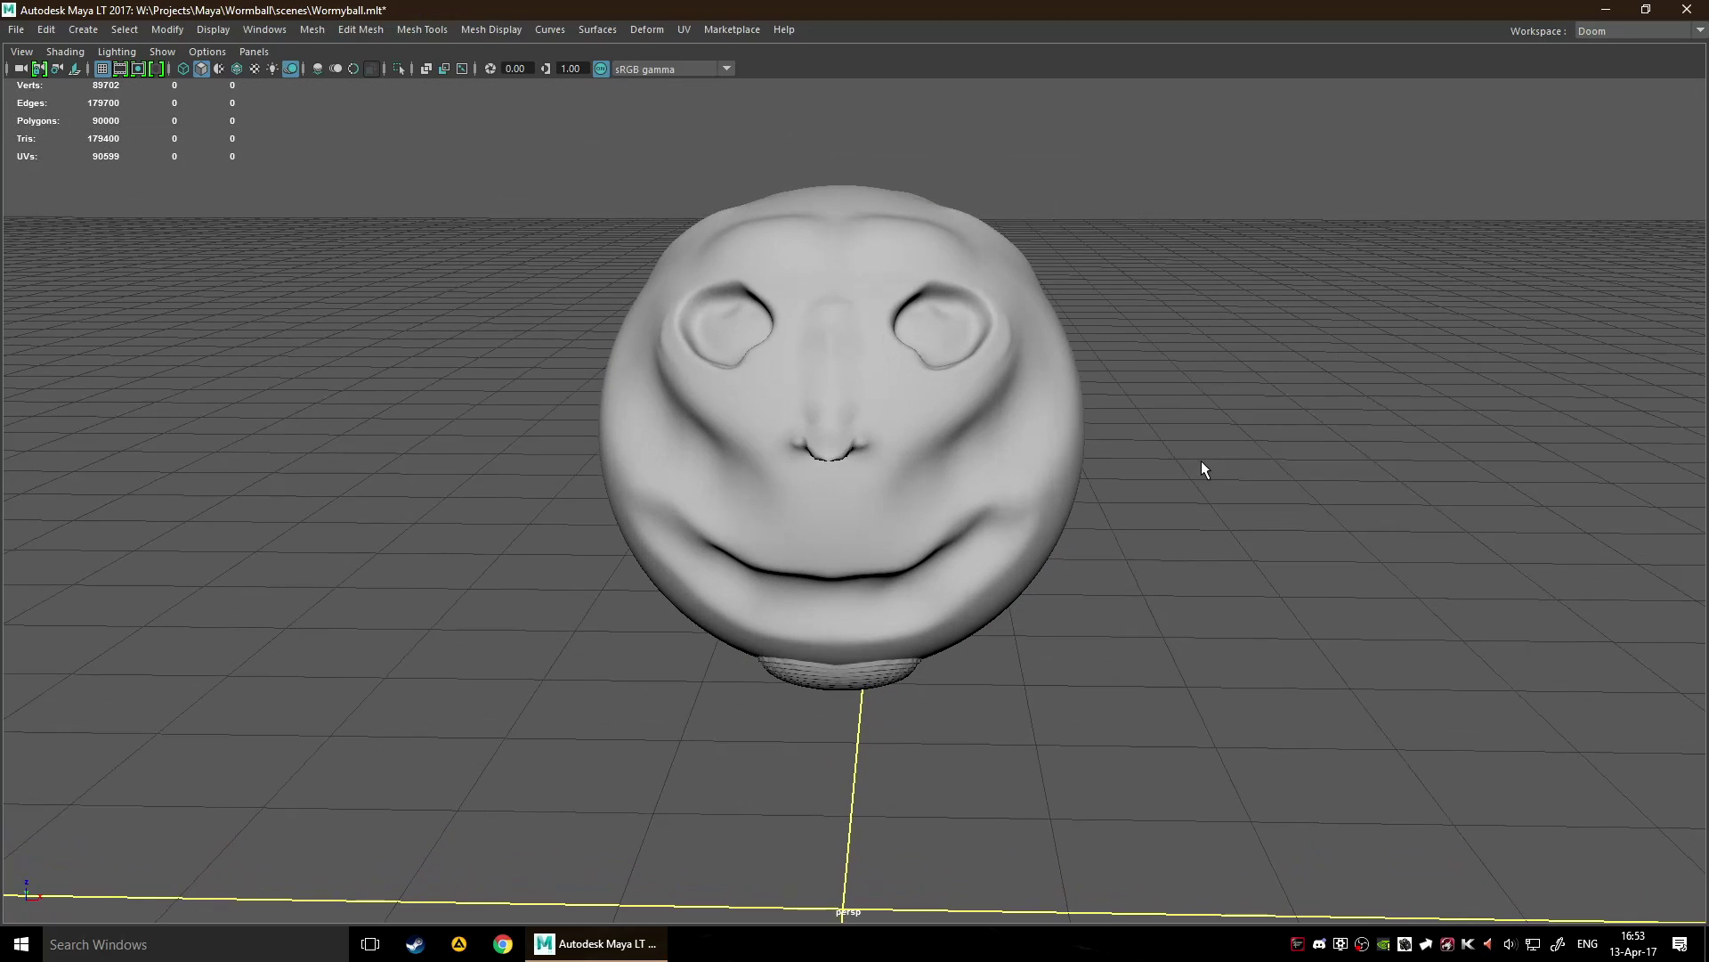